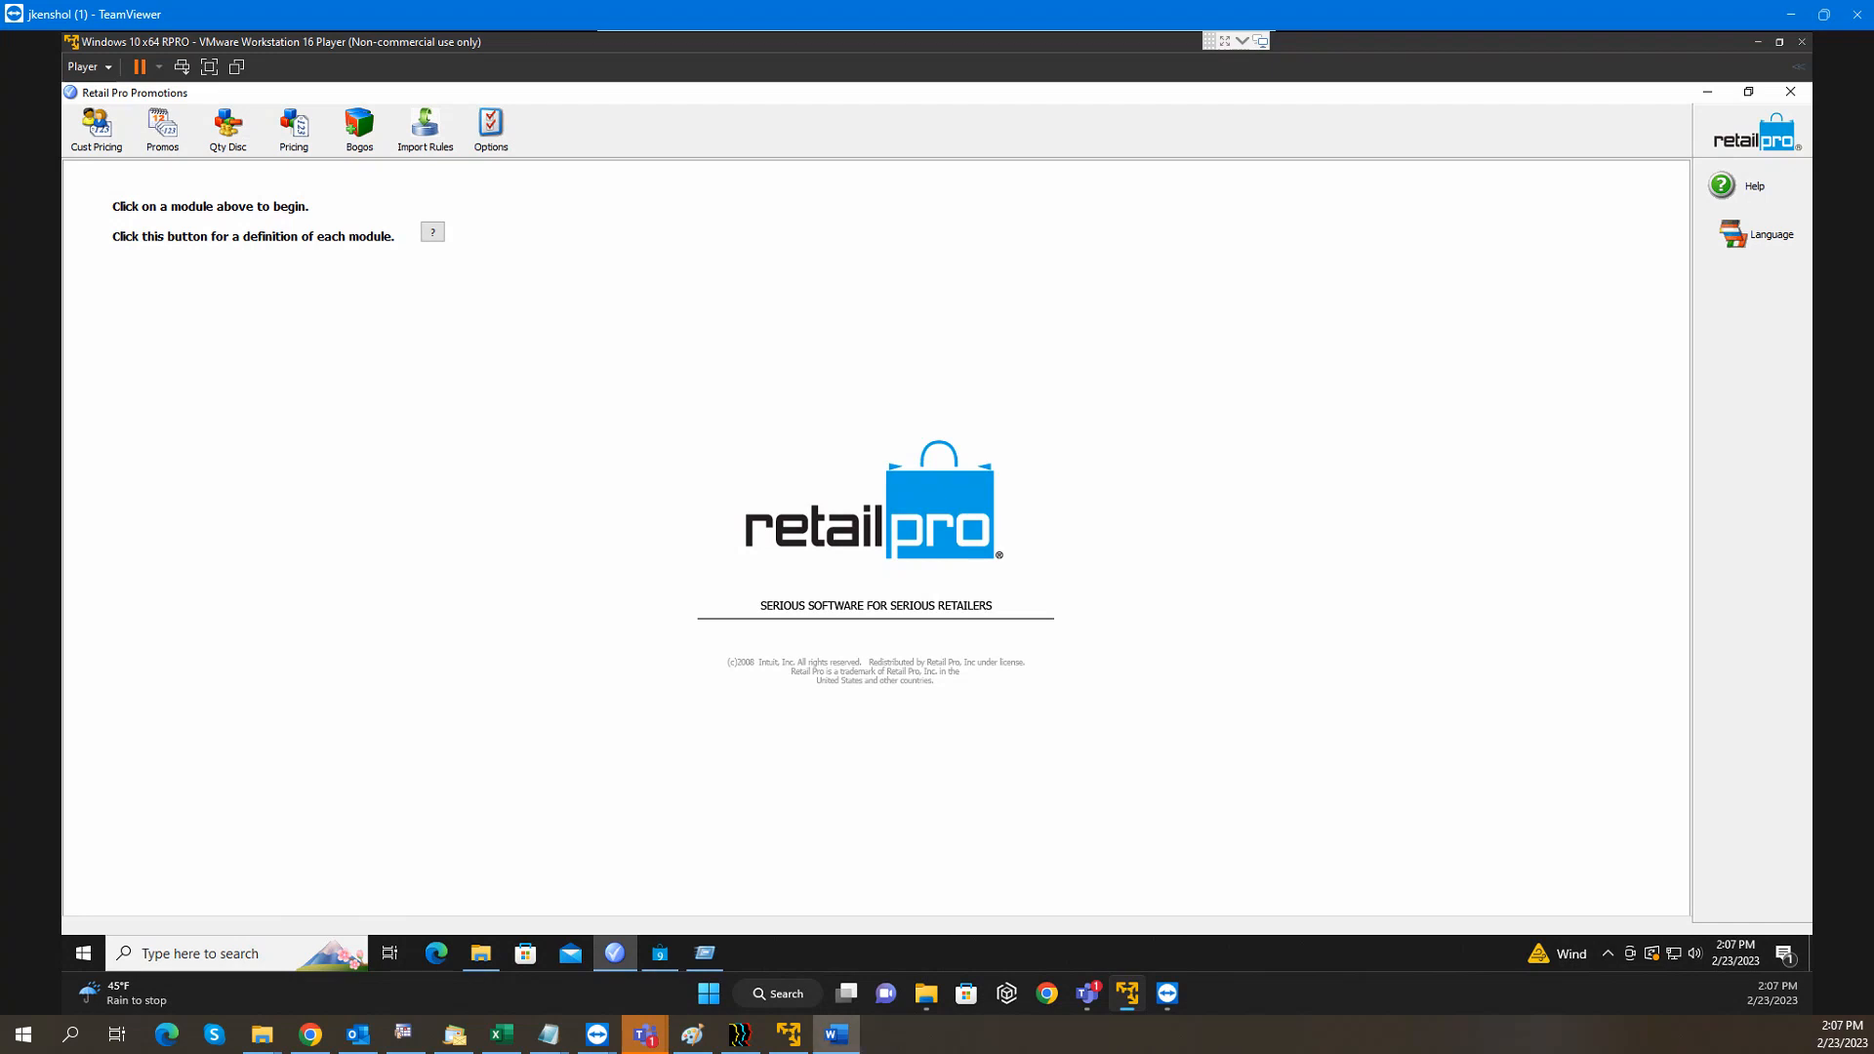
Look over the Rpro Promotions outline document, then move it out of the way
left_click(836, 1034)
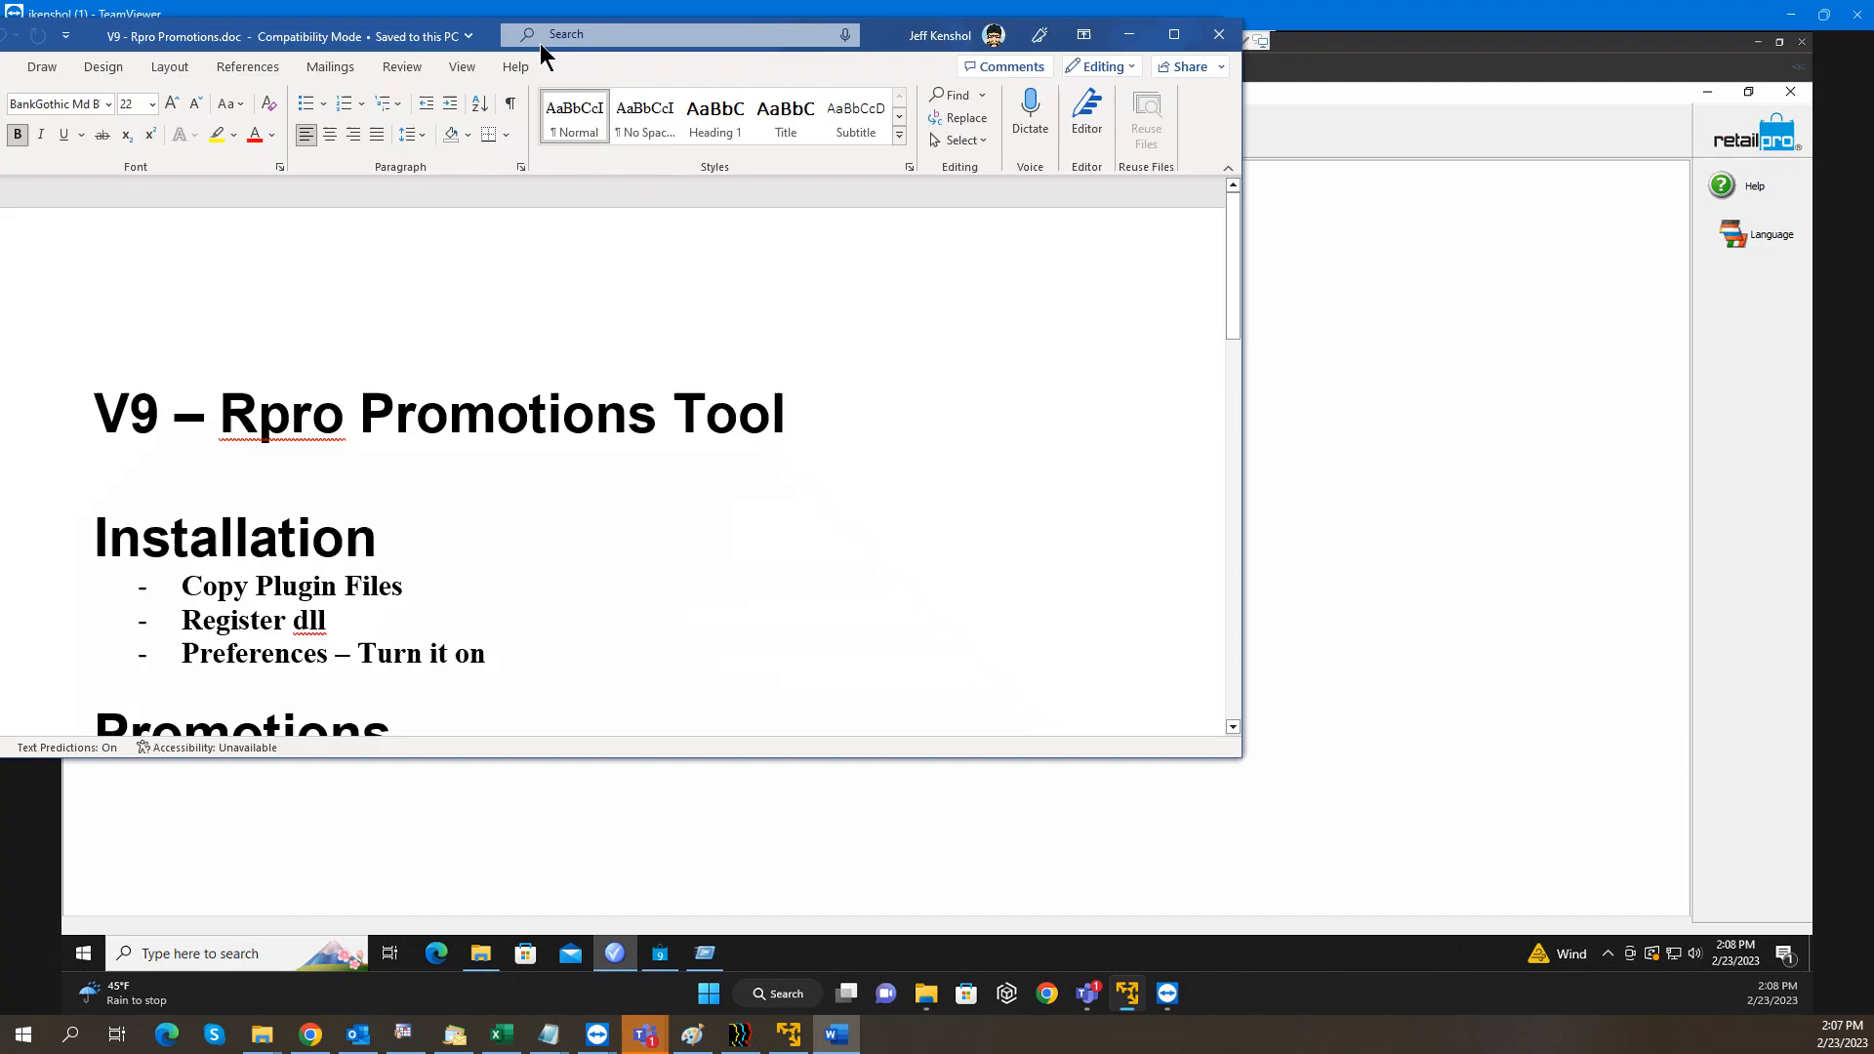
scroll(852, 441, "down", 1)
scroll(851, 441, "up", 2)
scroll(851, 440, "down", 5)
scroll(851, 438, "down", 2)
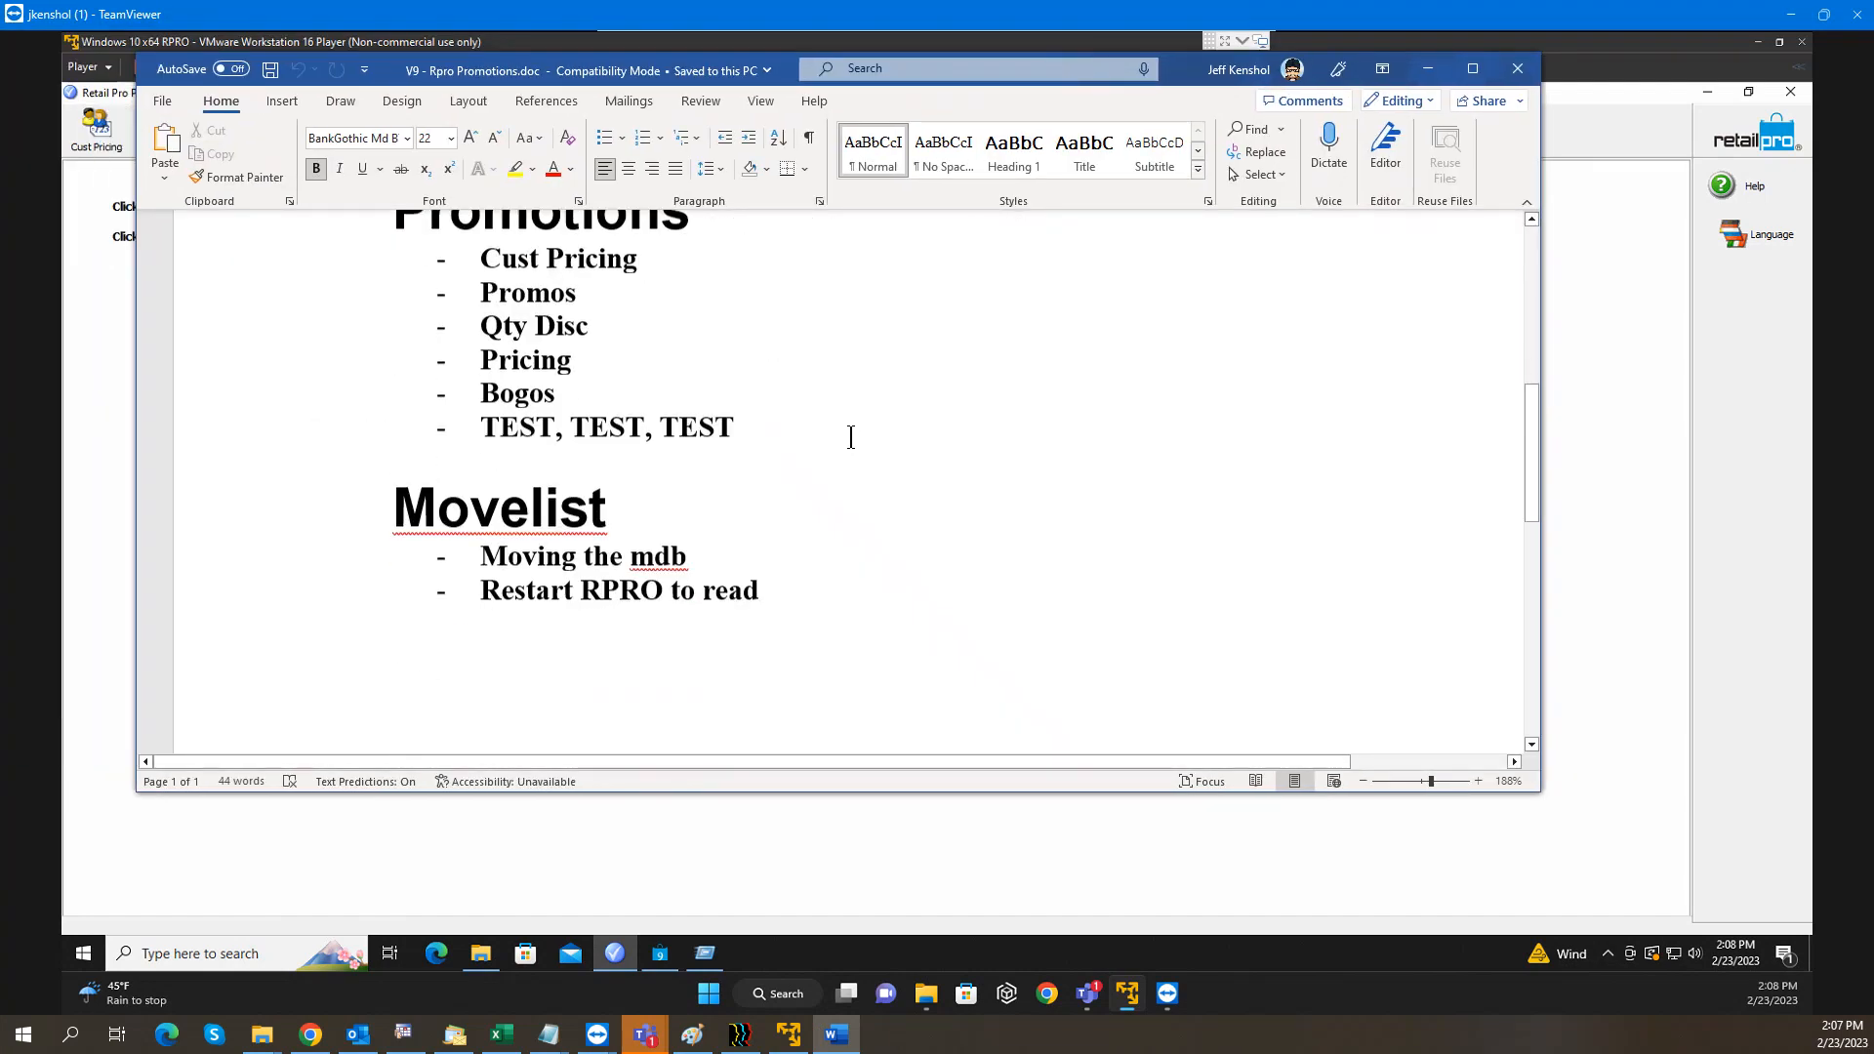
scroll(854, 431, "up", 3)
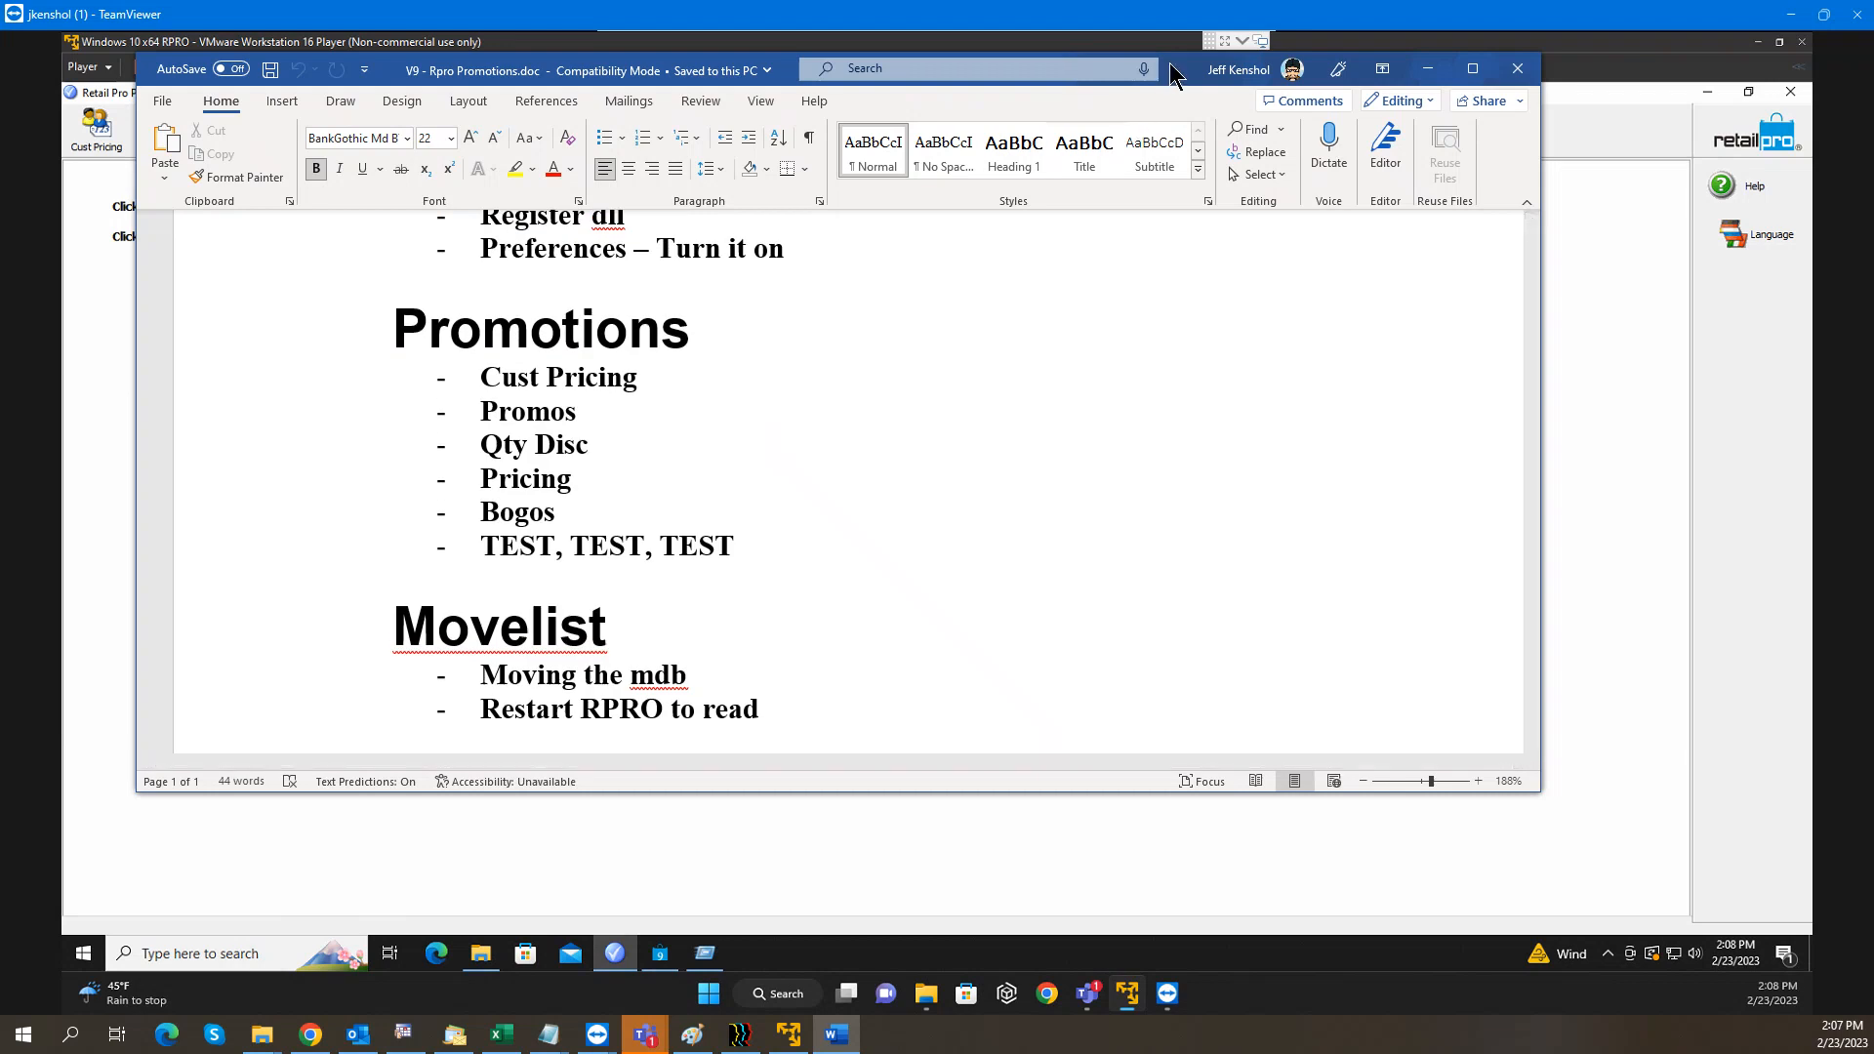
left_click_drag(1169, 69, 0, 122)
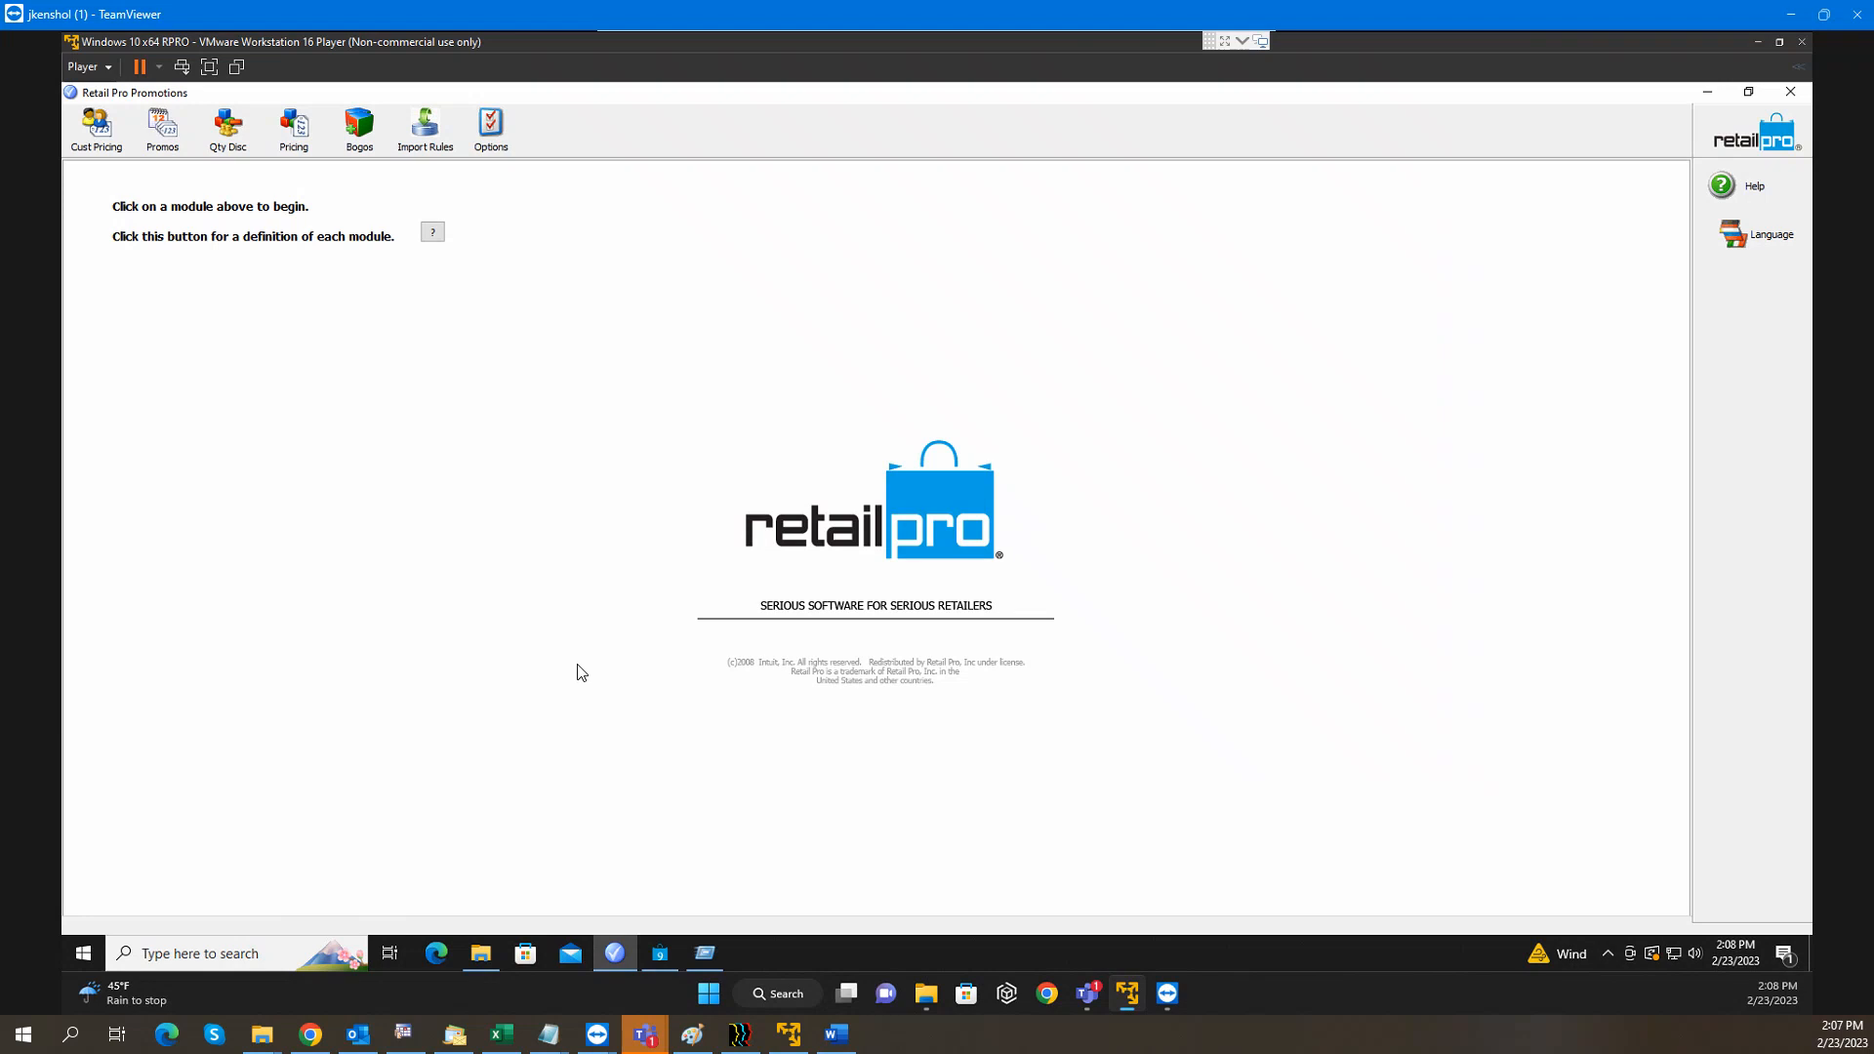
Open the C:\RetailPro9\RProProm folder in File Explorer
left_click(483, 953)
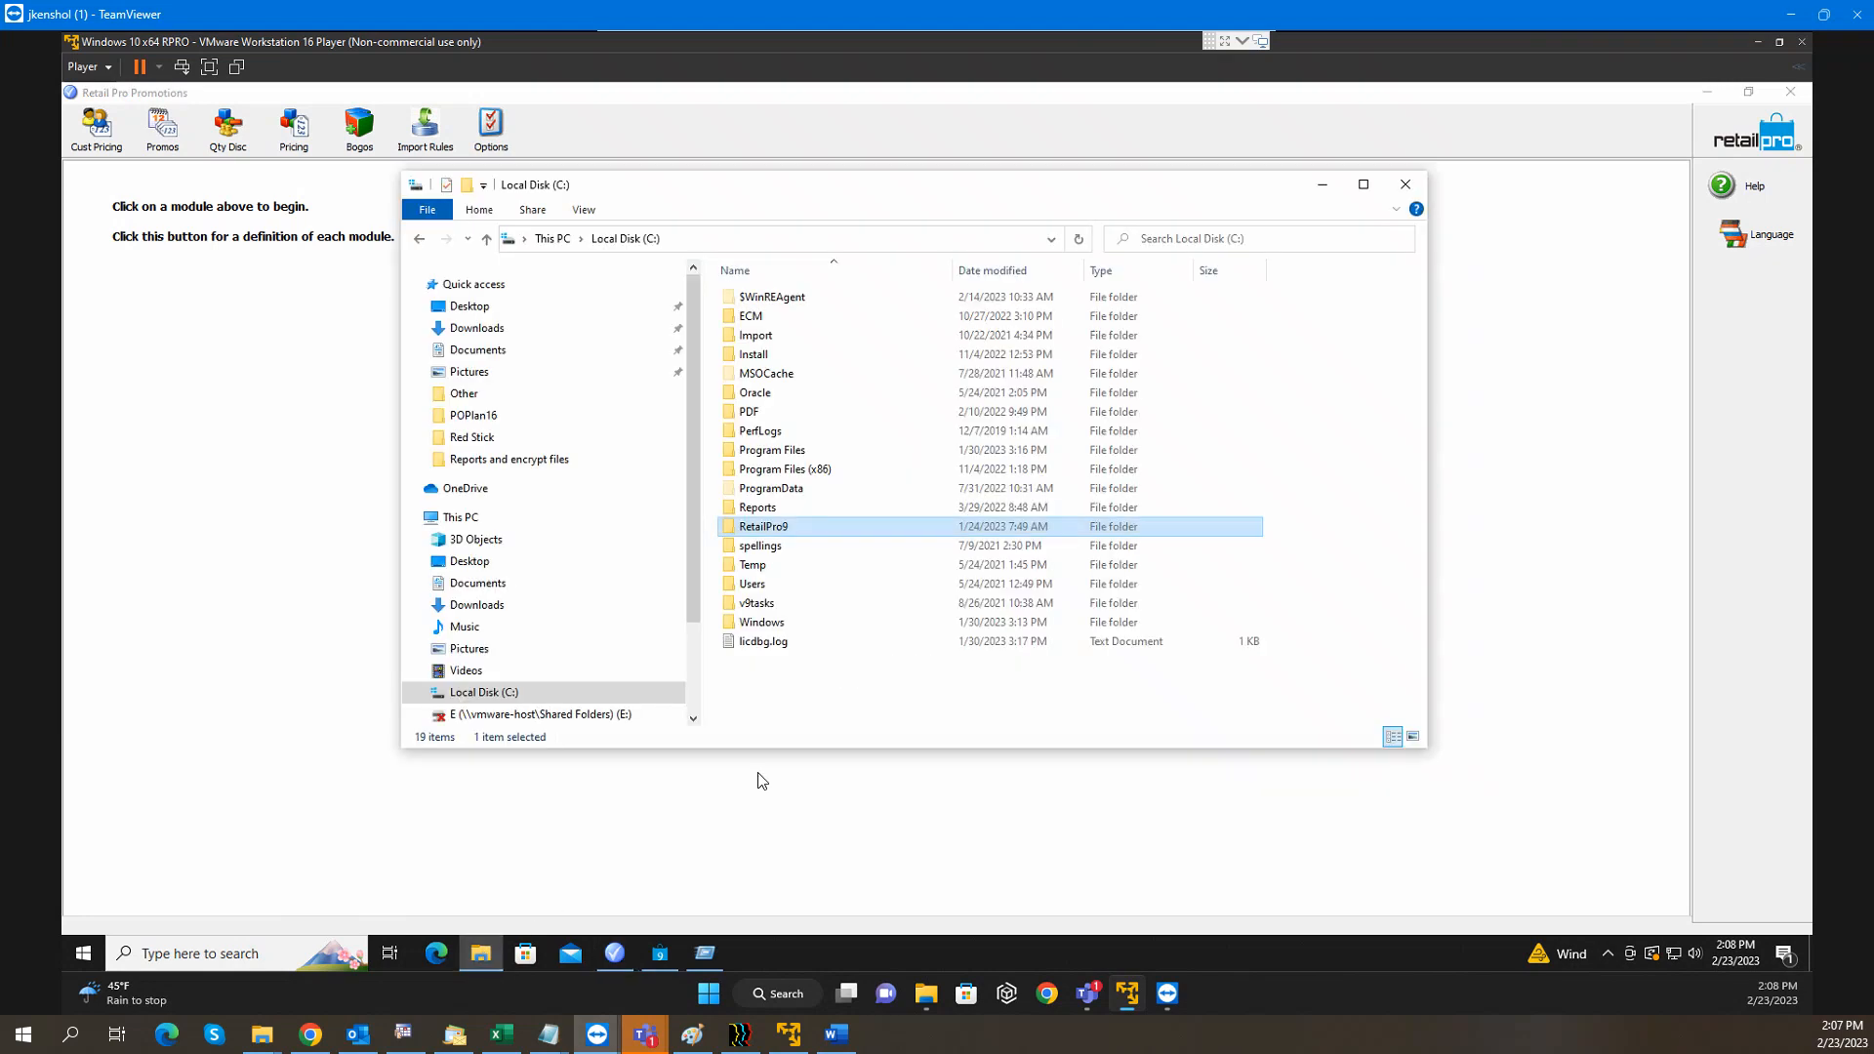
double_click(820, 537)
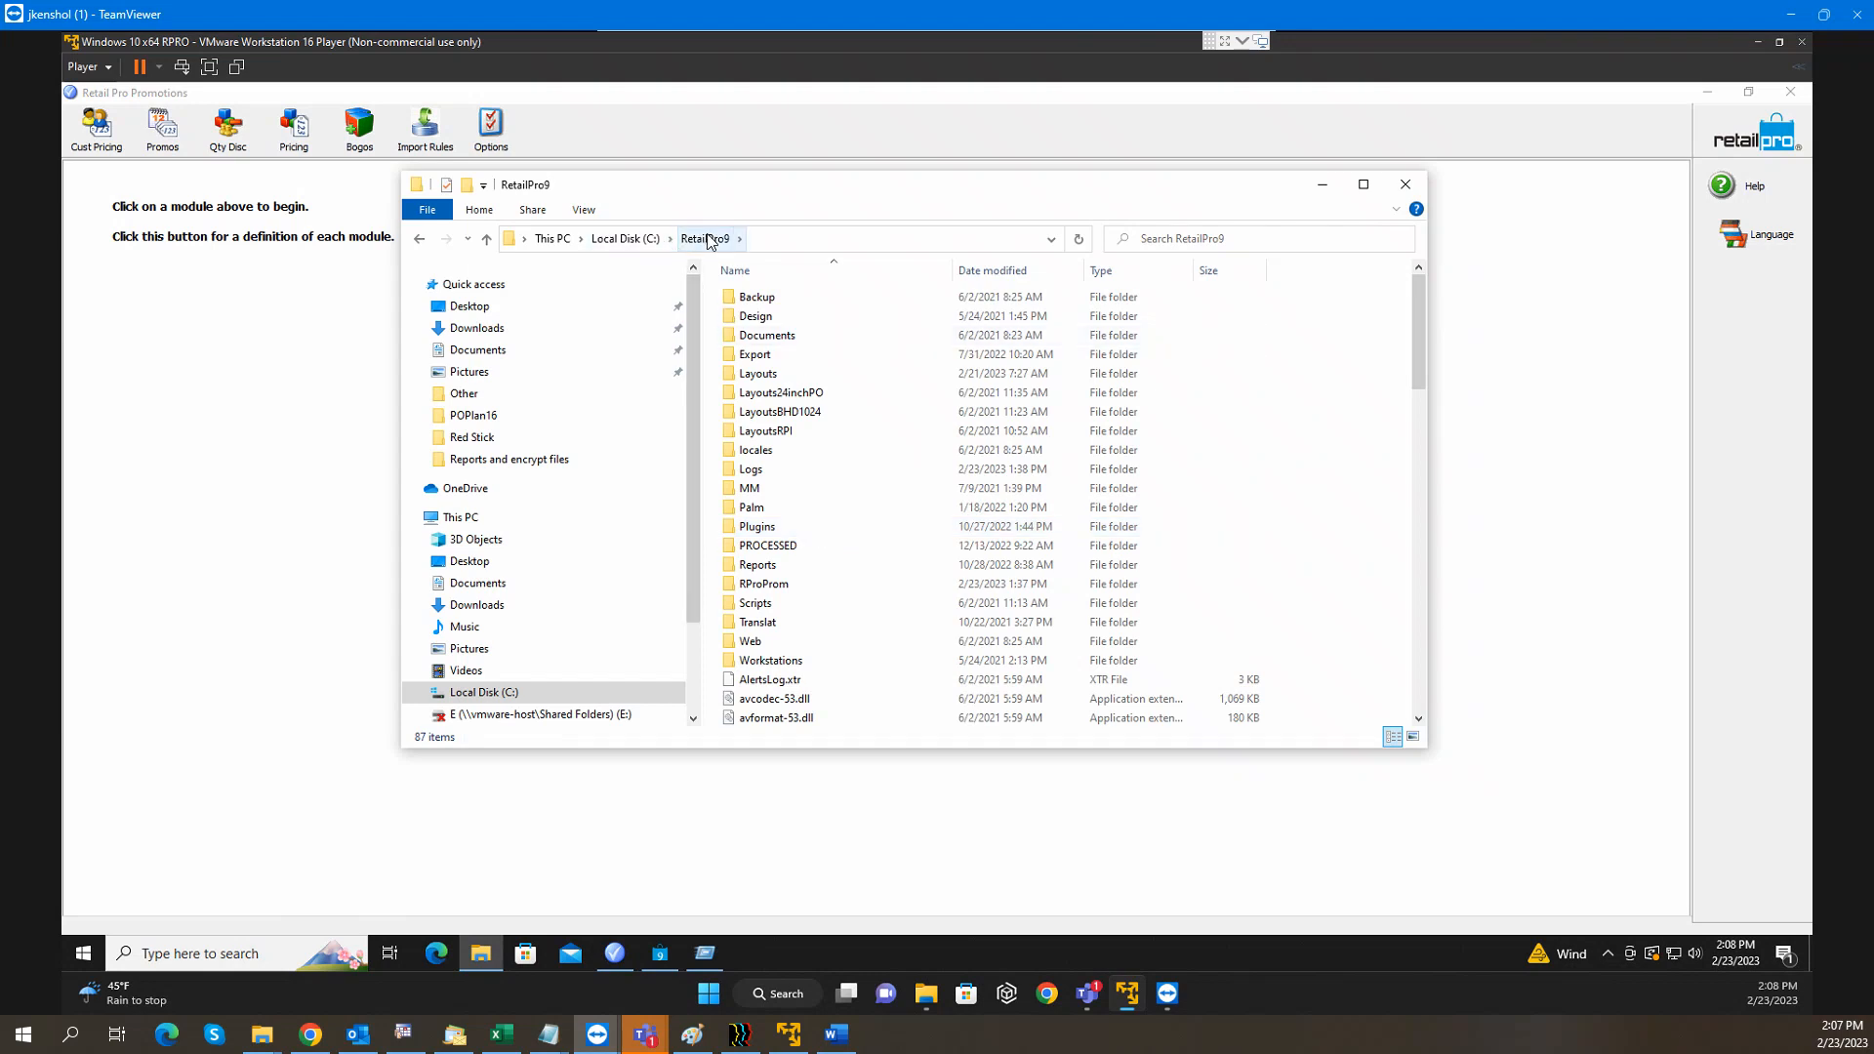
left_click(784, 589)
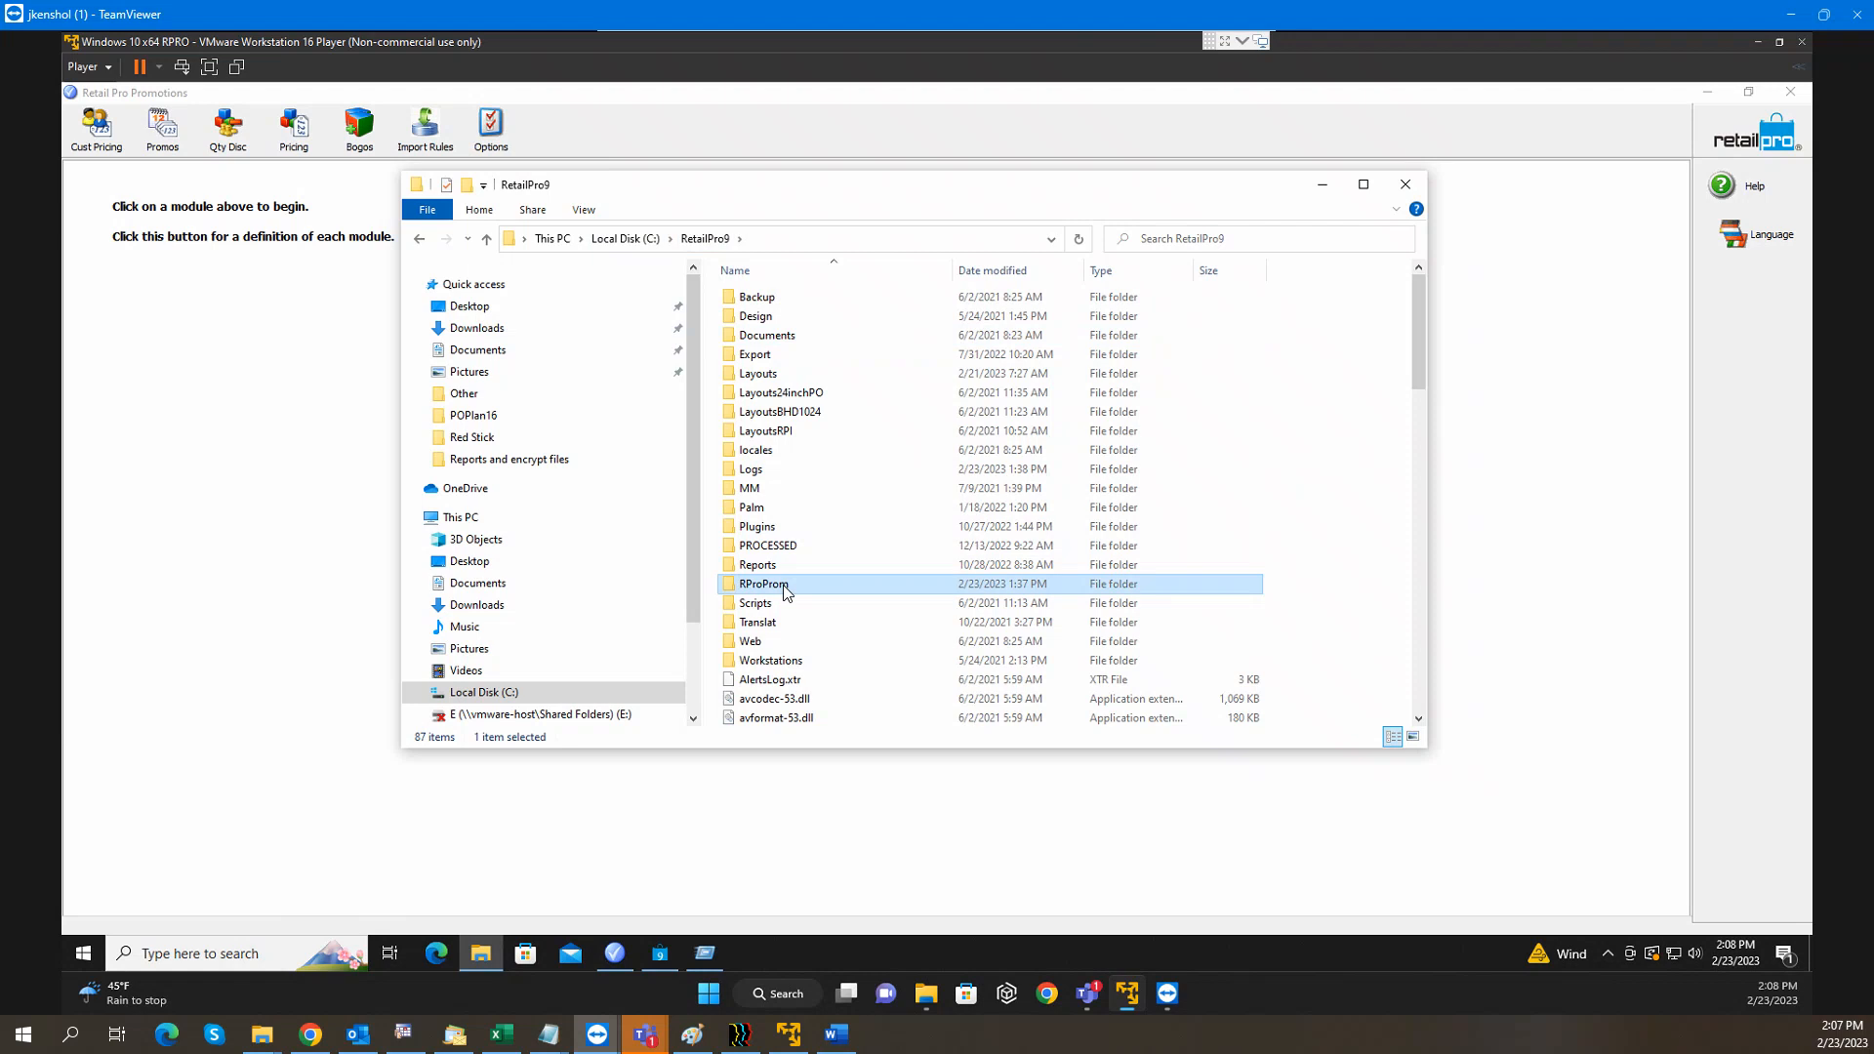
double_click(784, 586)
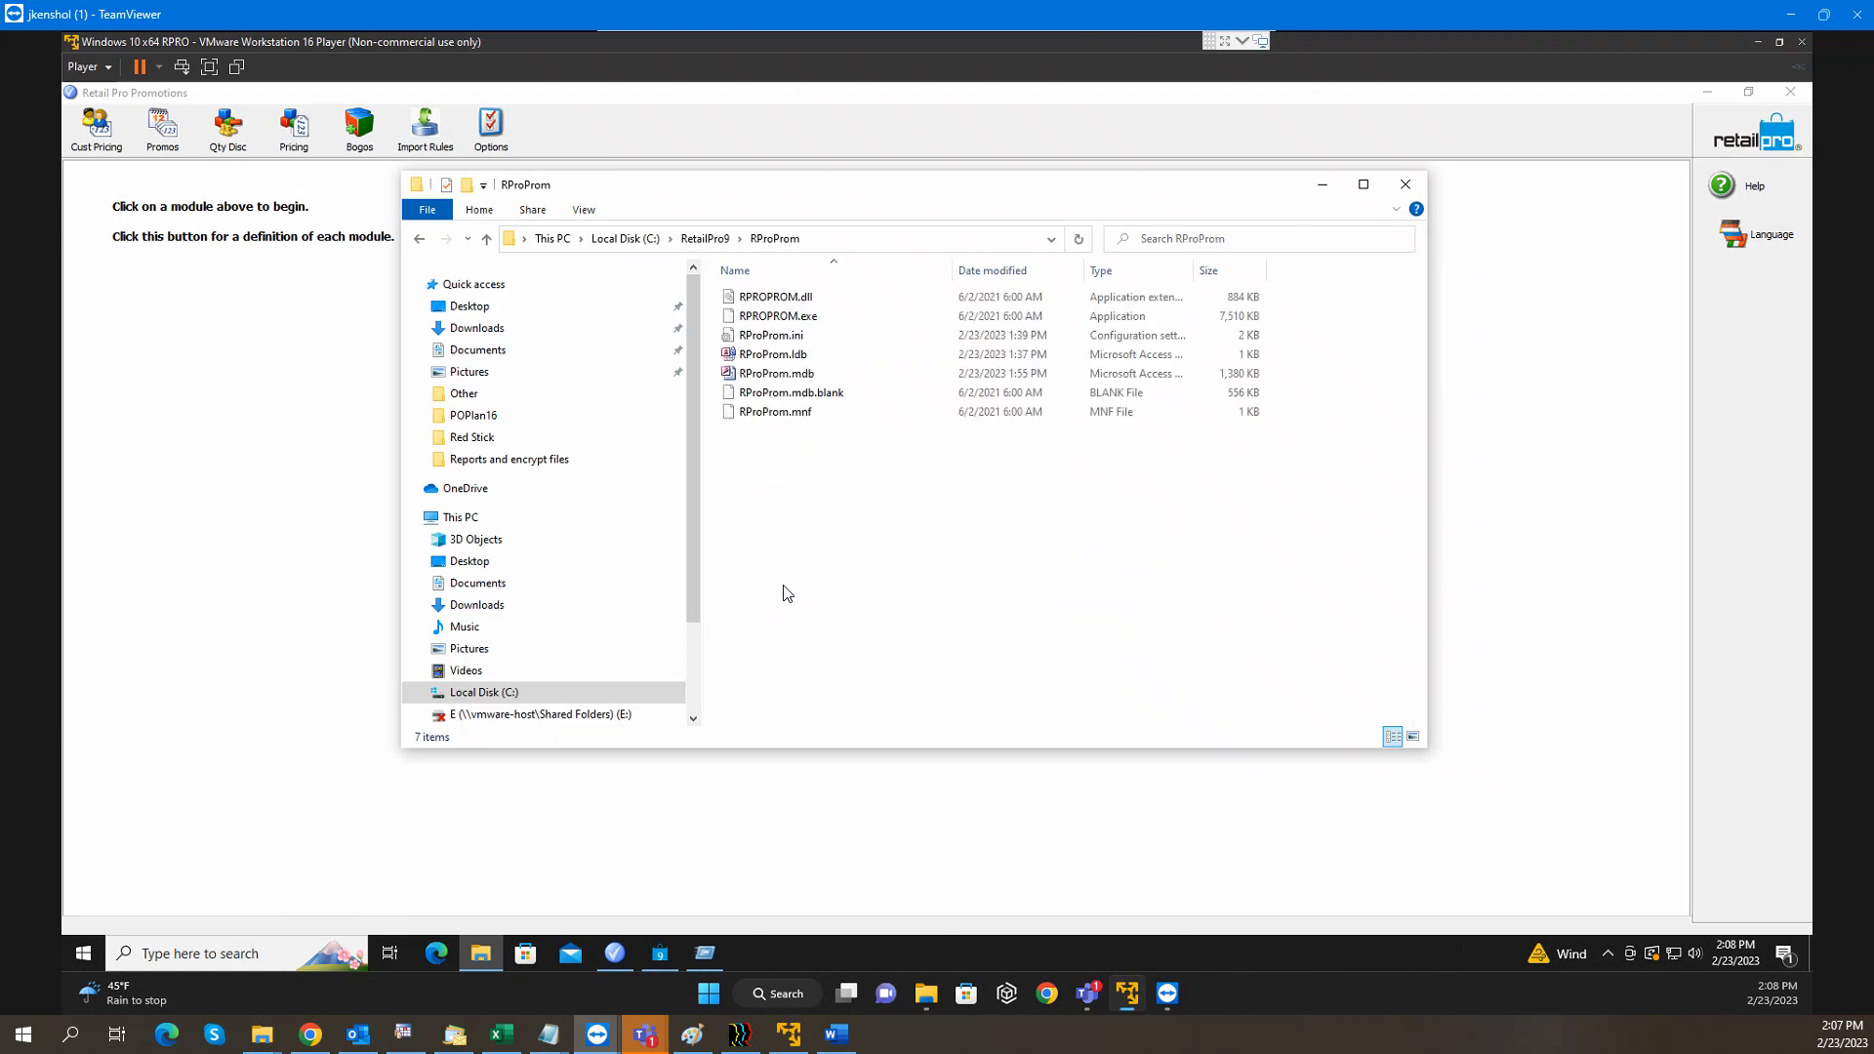
Copy RPROPROM.dll and RProProm.mnf, then return to the RetailPro9 folder
left_click(801, 301)
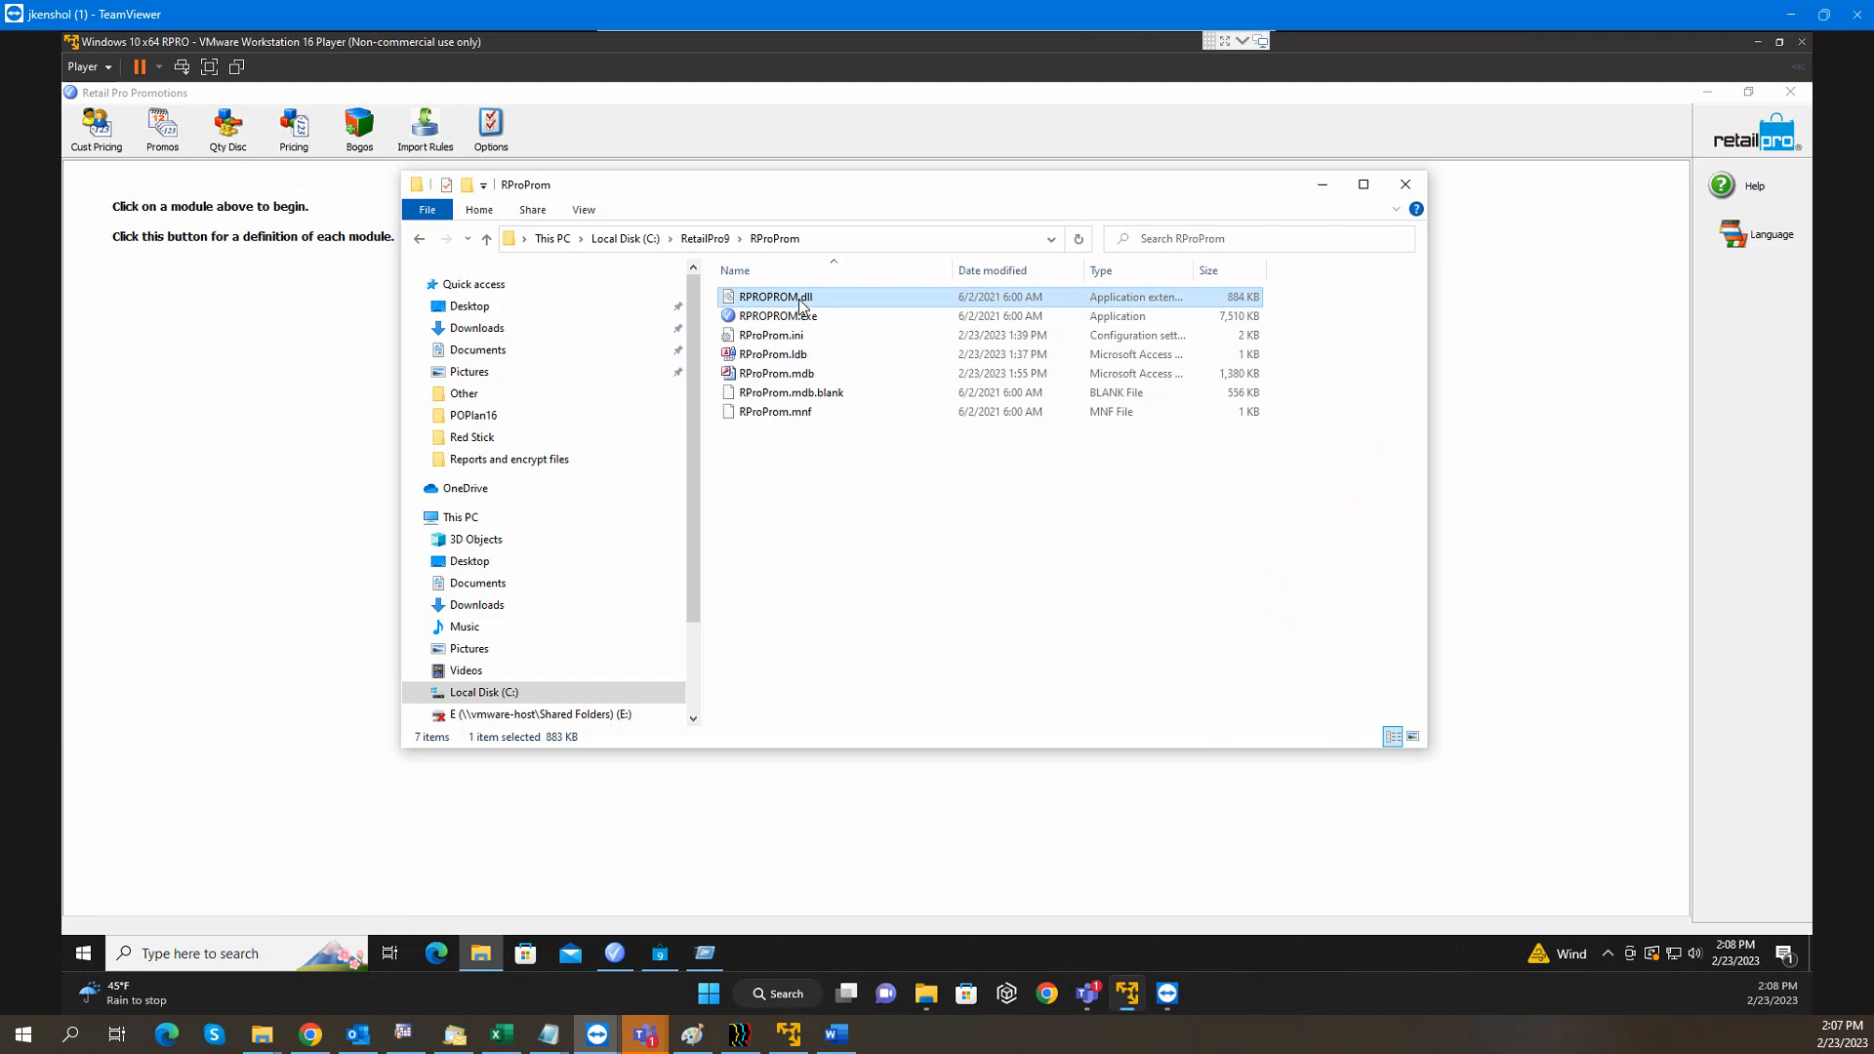
left_click(818, 414)
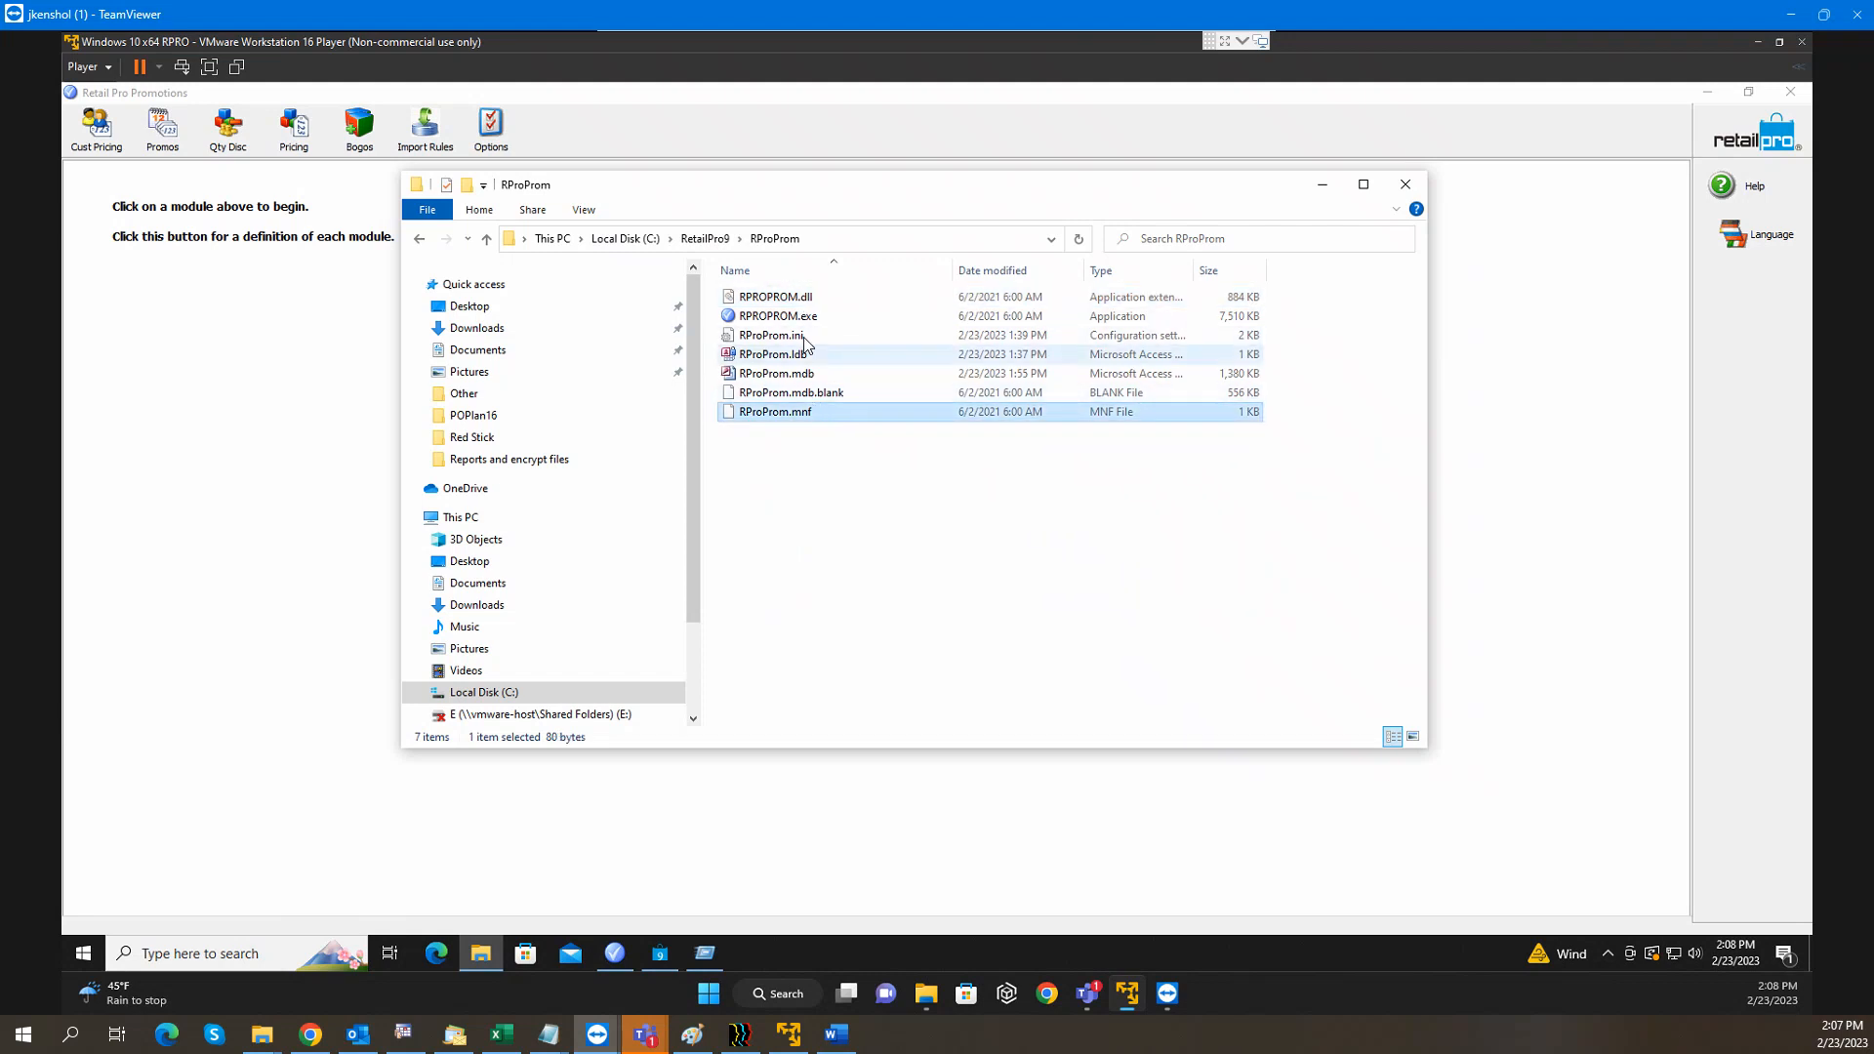
left_click(798, 303, "ctrl")
right_click(798, 296)
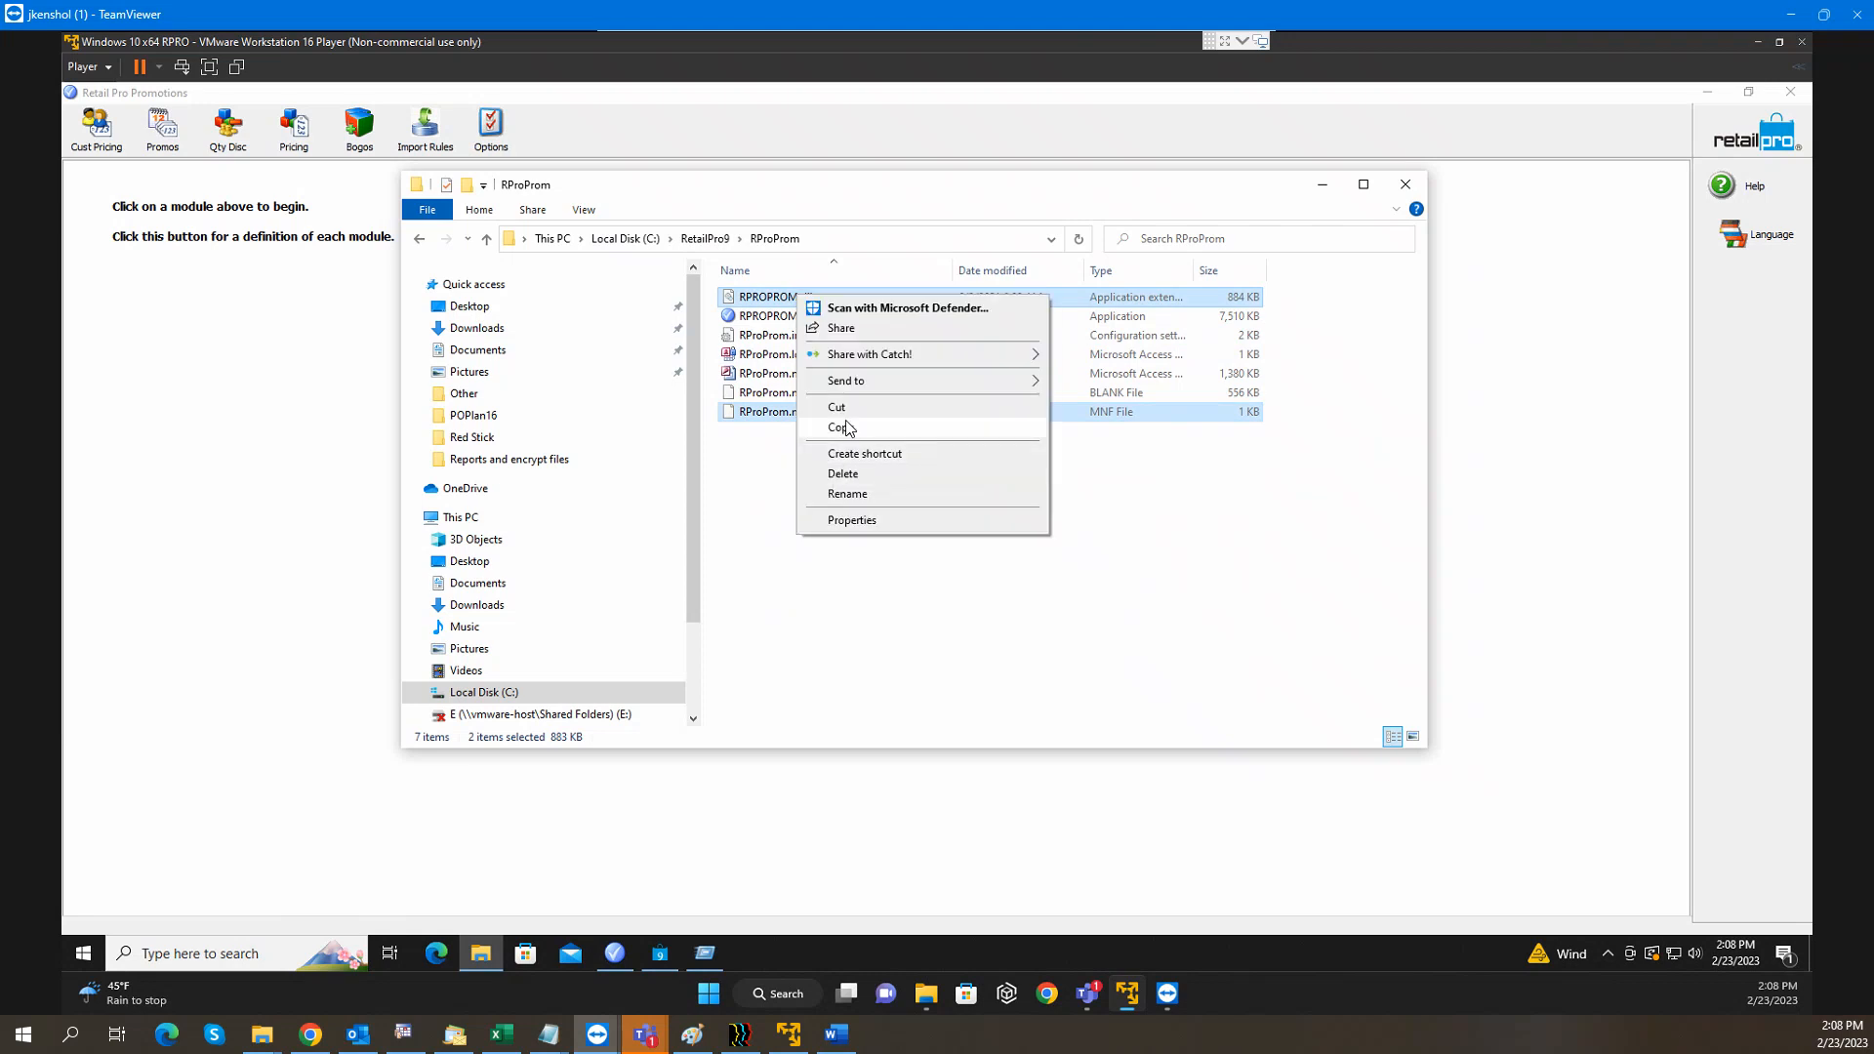
left_click(841, 427)
left_click(705, 239)
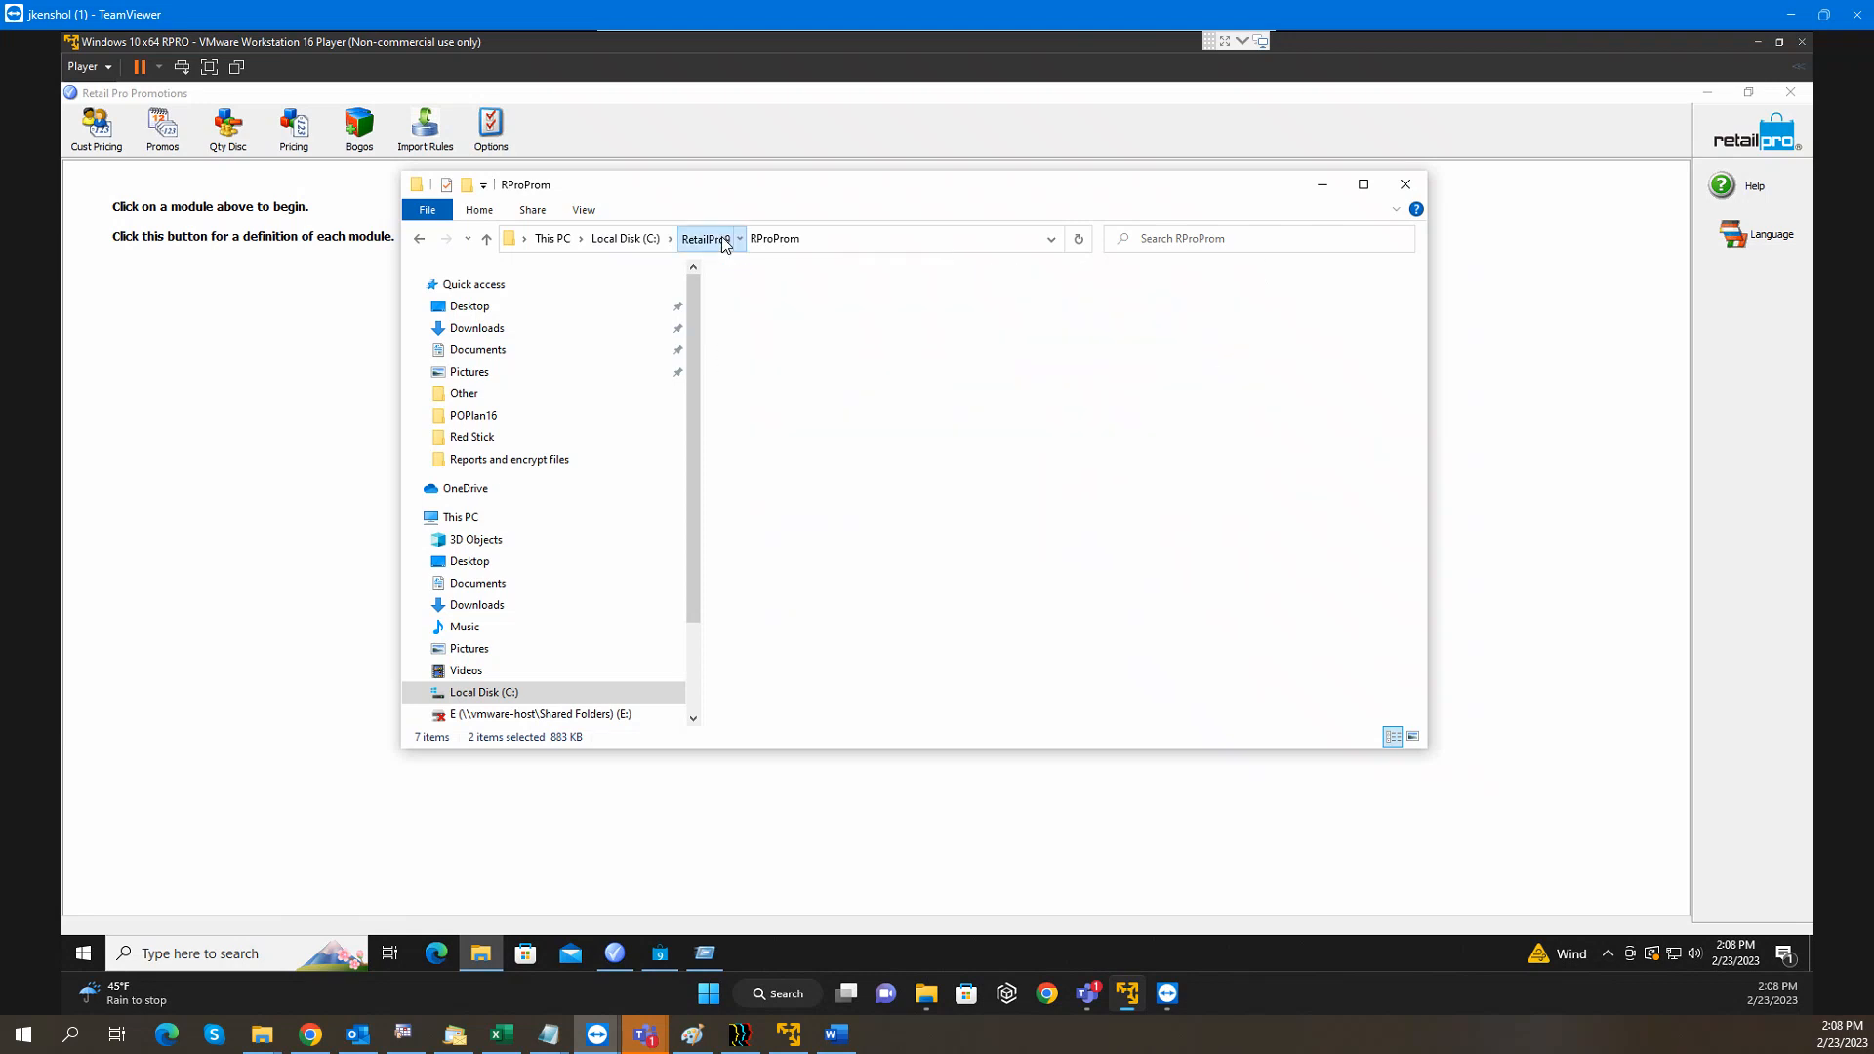
left_click(793, 527)
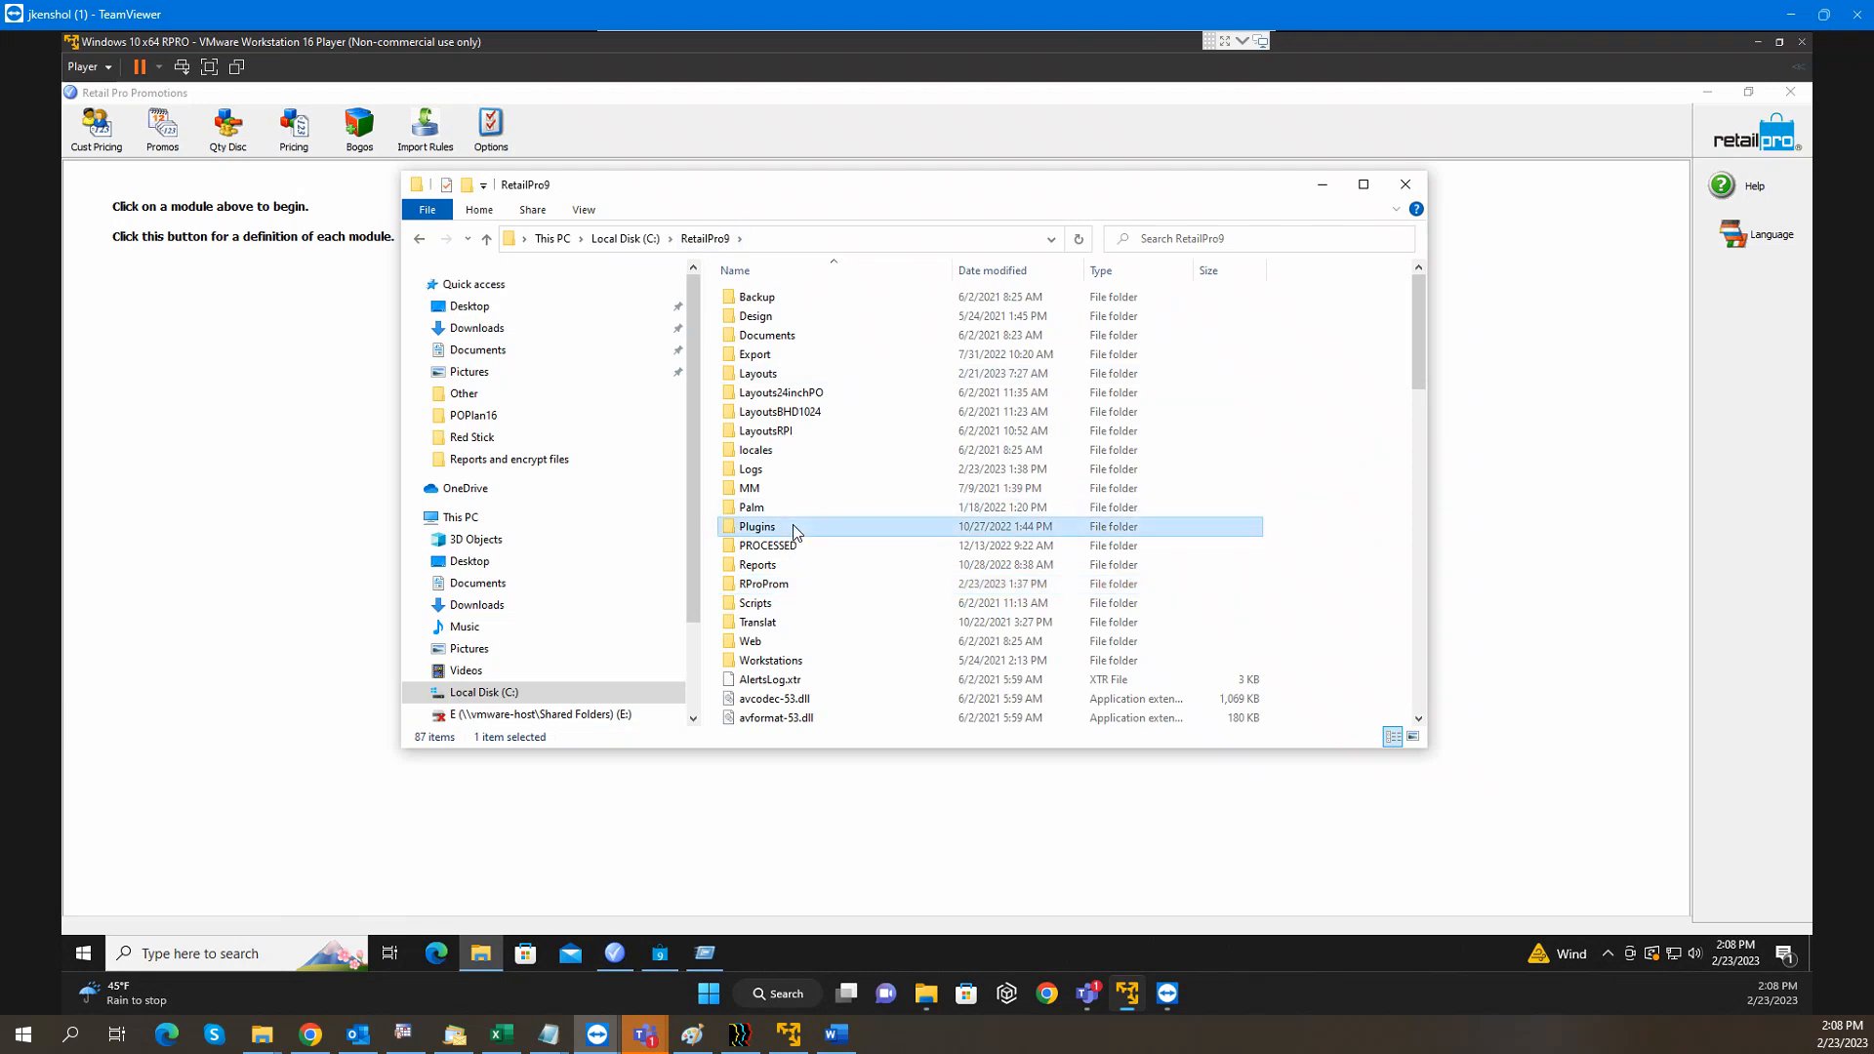
Paste the two plugin files into the Plugins folder, replacing the existing copies
double_click(793, 527)
right_click(882, 566)
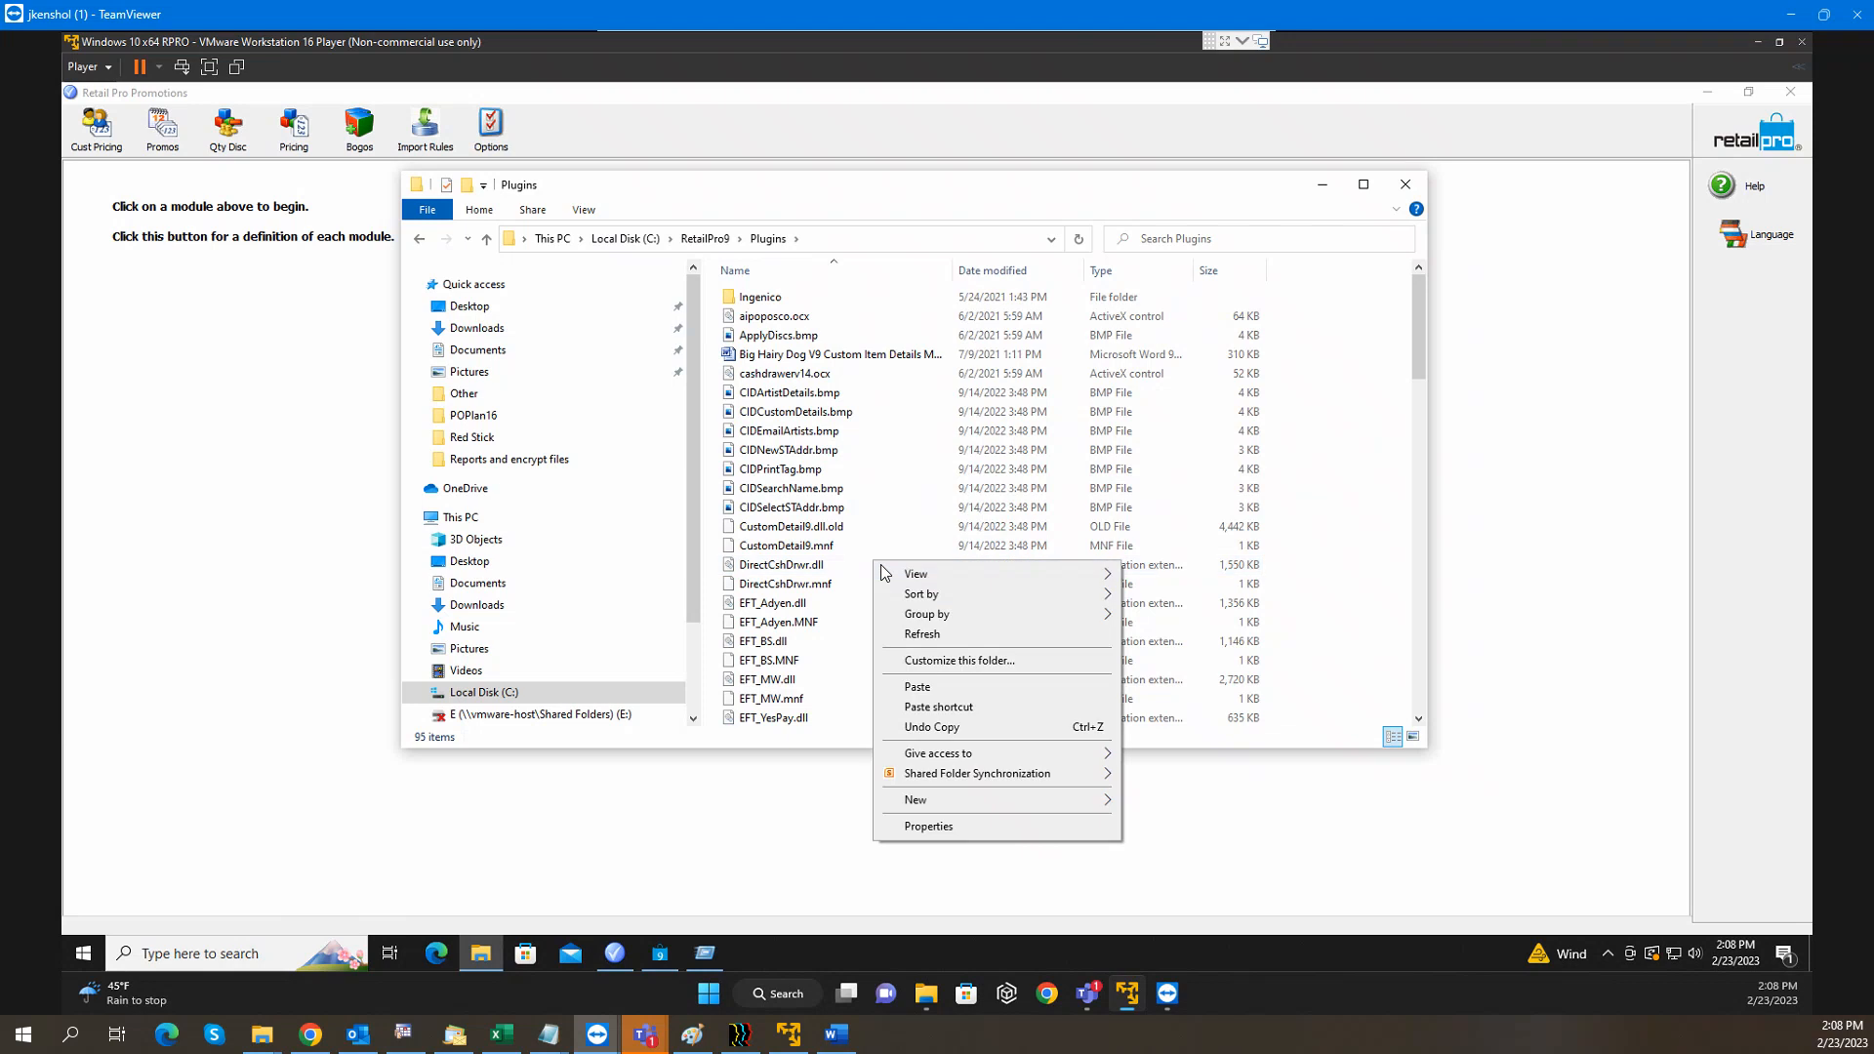
left_click(910, 687)
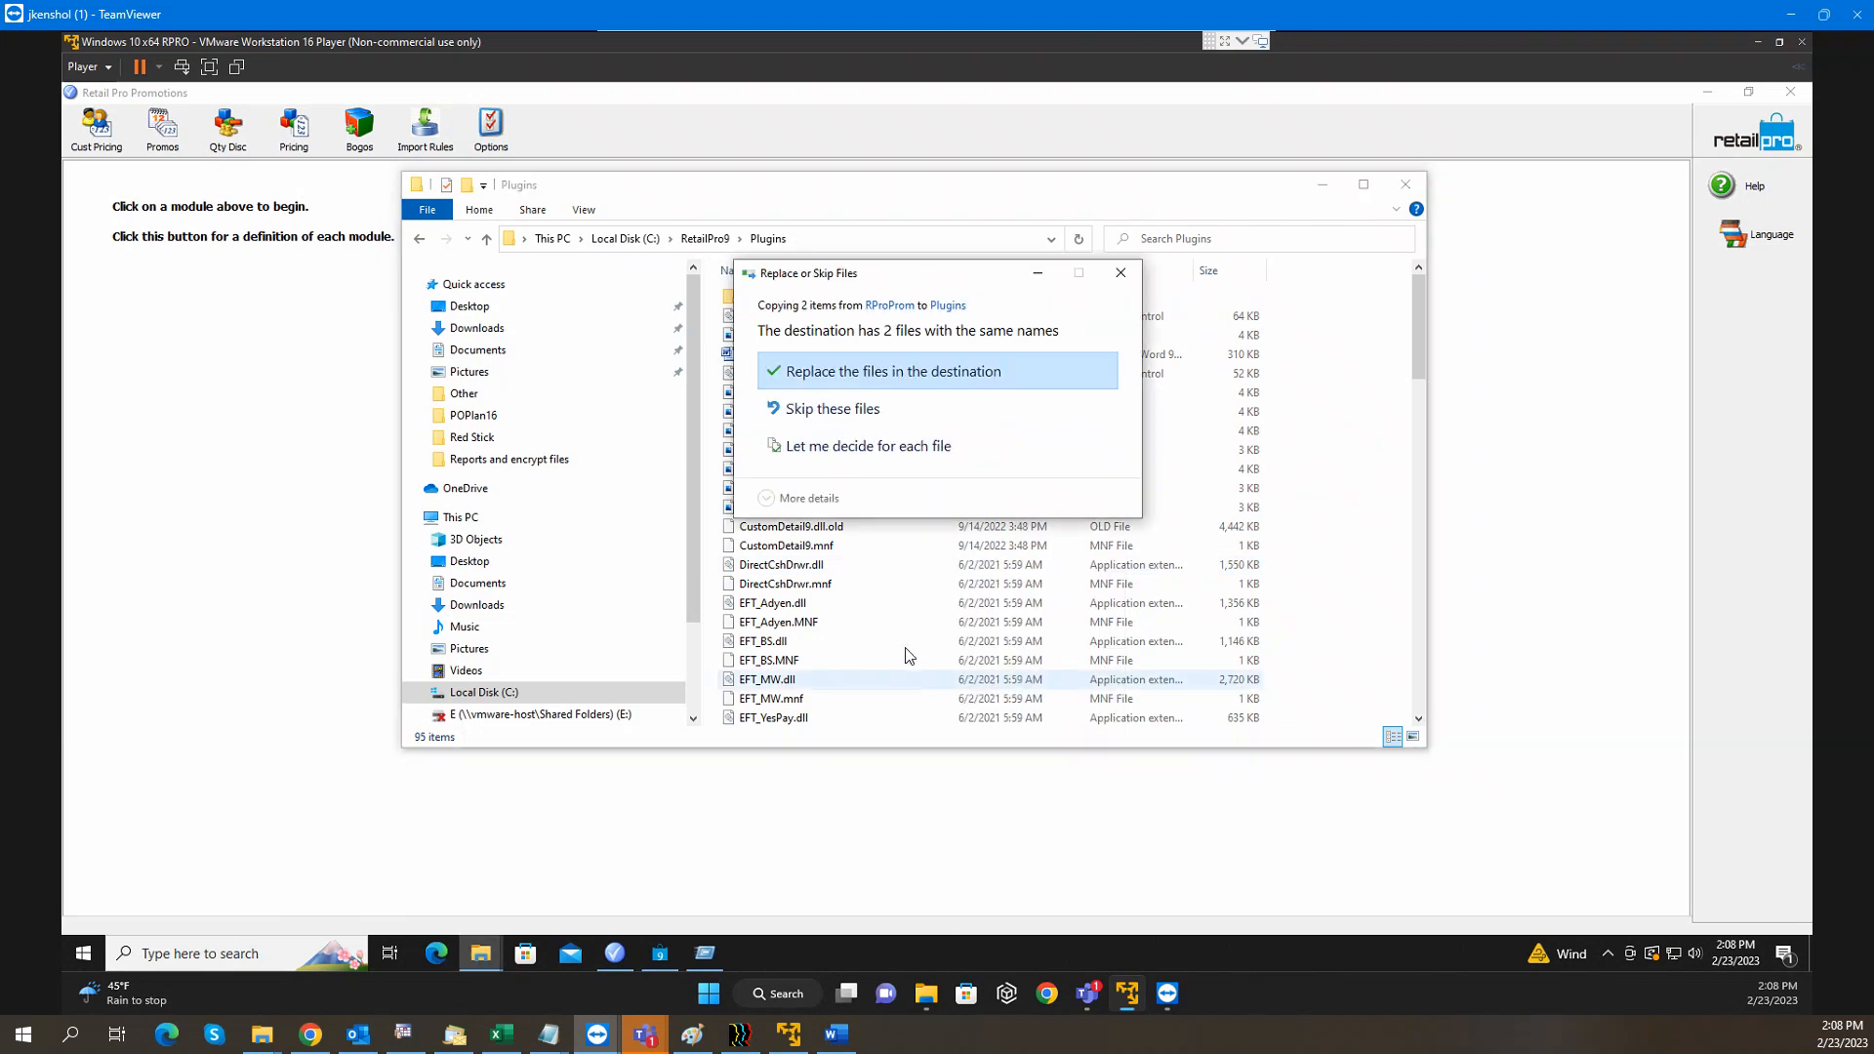
left_click(913, 408)
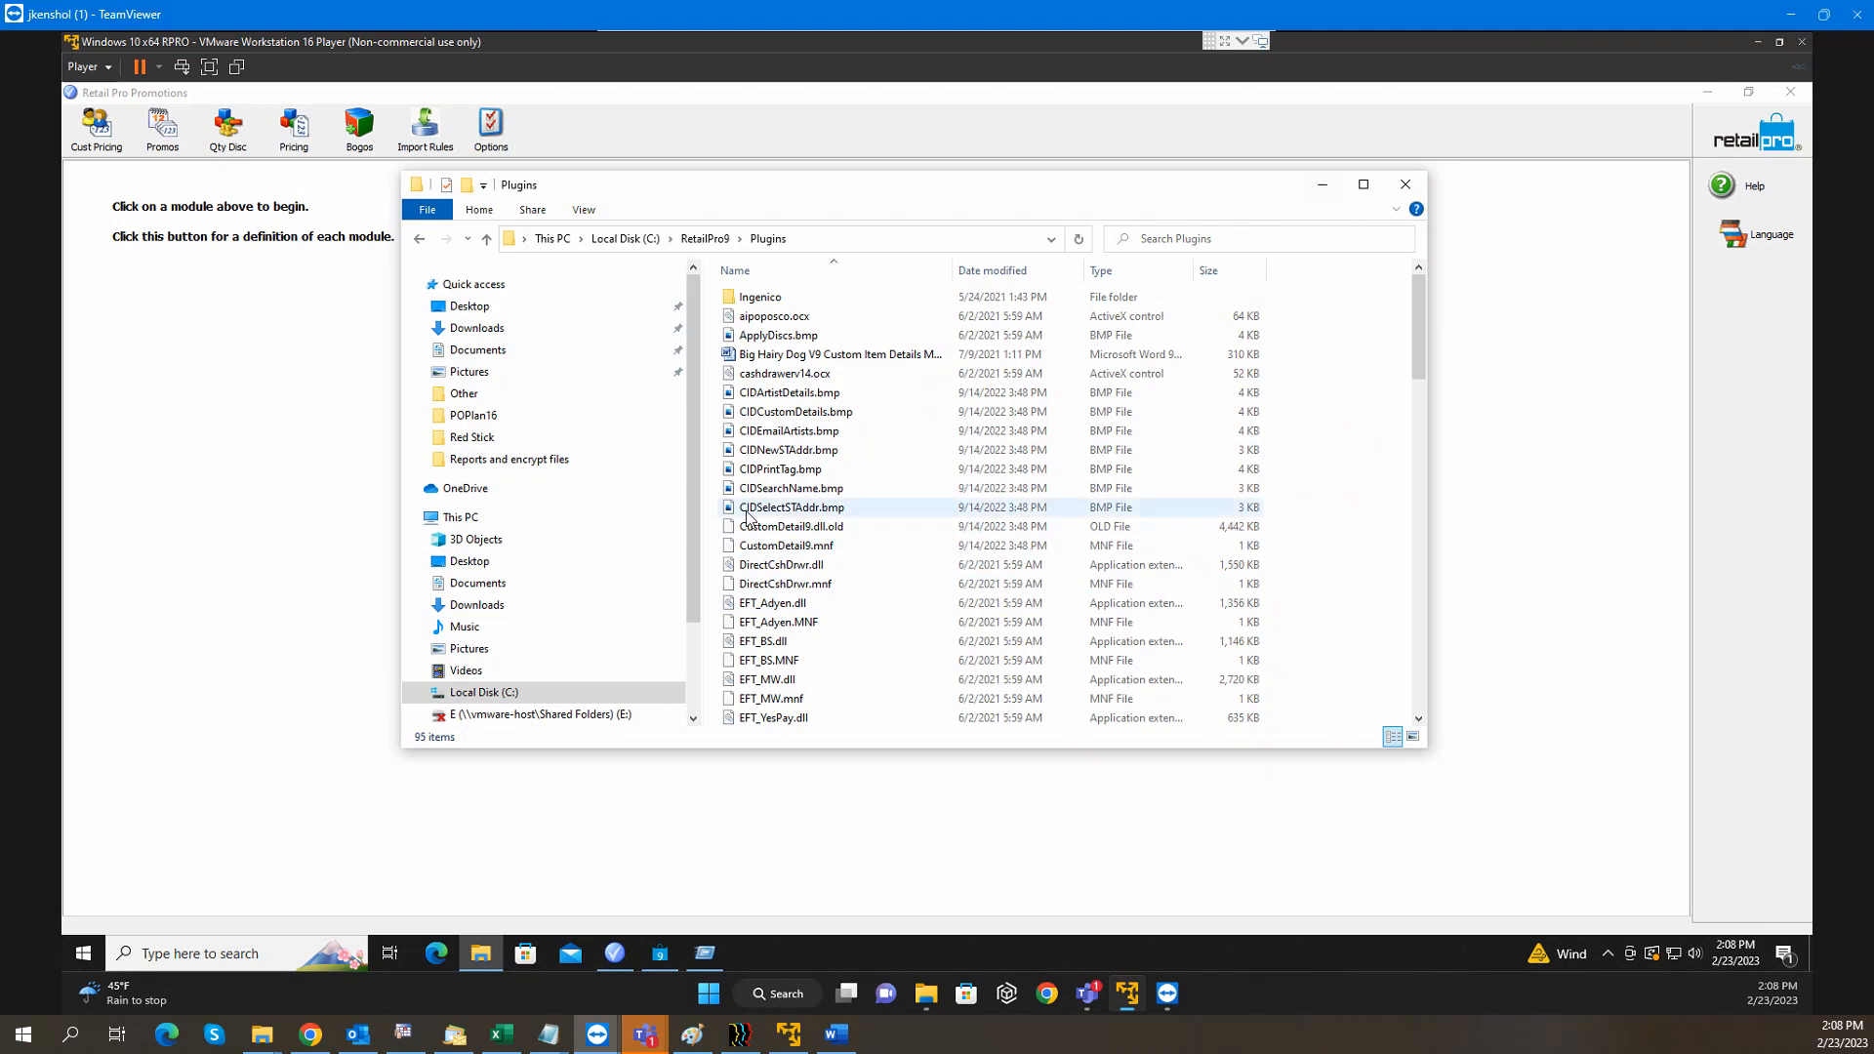
Scroll through Plugins and select the newly copied RPROPROM.dll (884 KB)
left_click(781, 528)
scroll(778, 548, "down", 14)
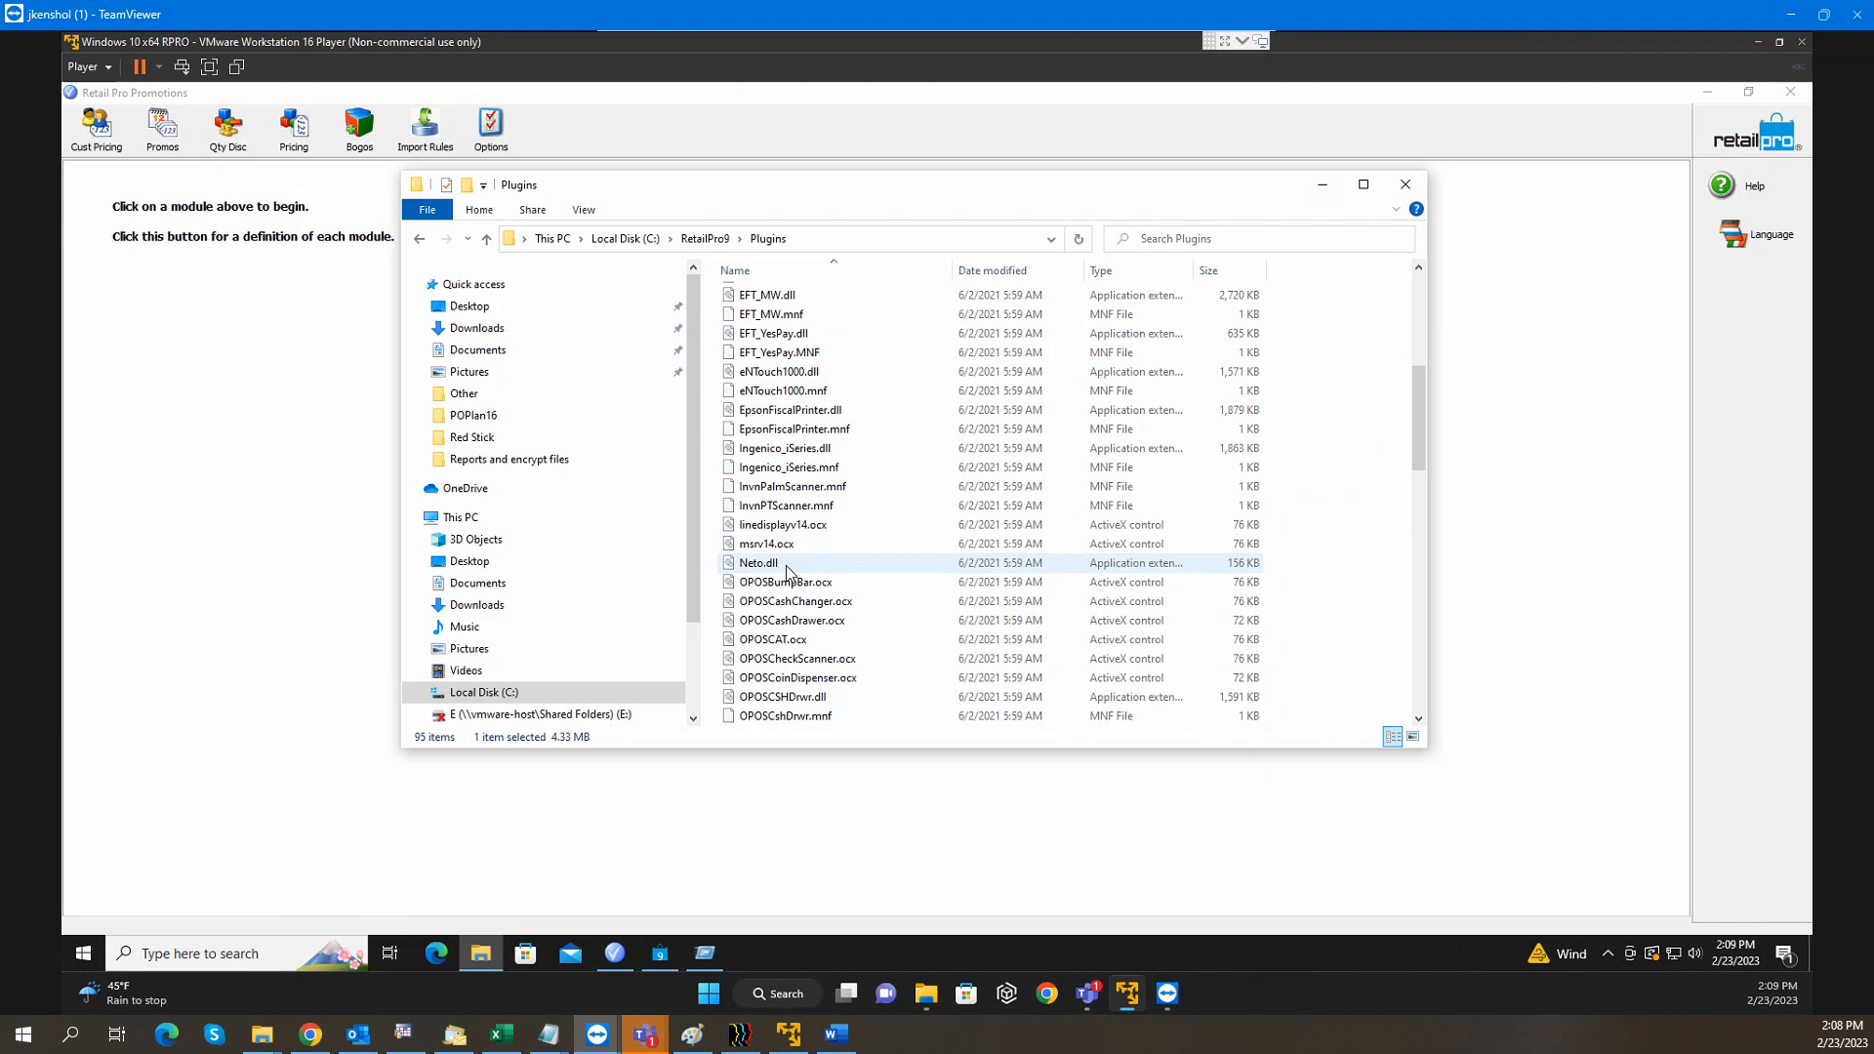
scroll(796, 566, "down", 4)
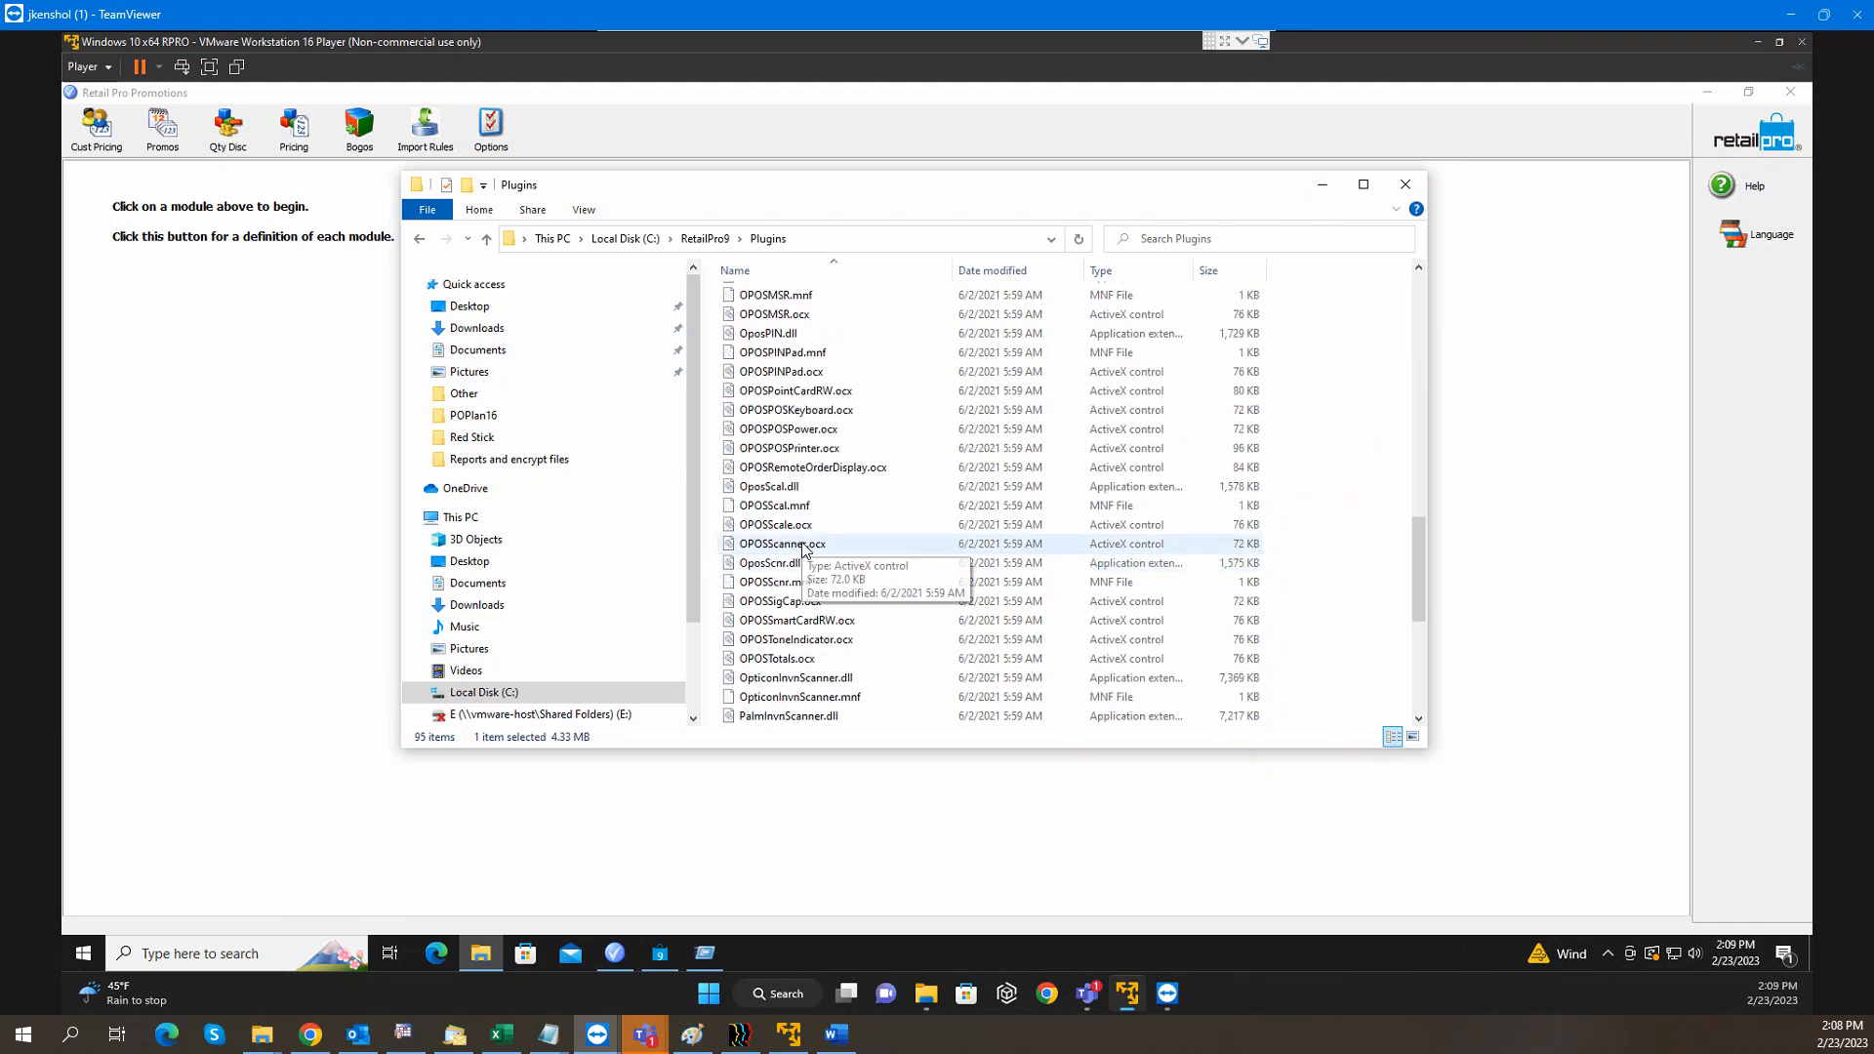
scroll(803, 550, "down", 4)
scroll(802, 549, "down", 2)
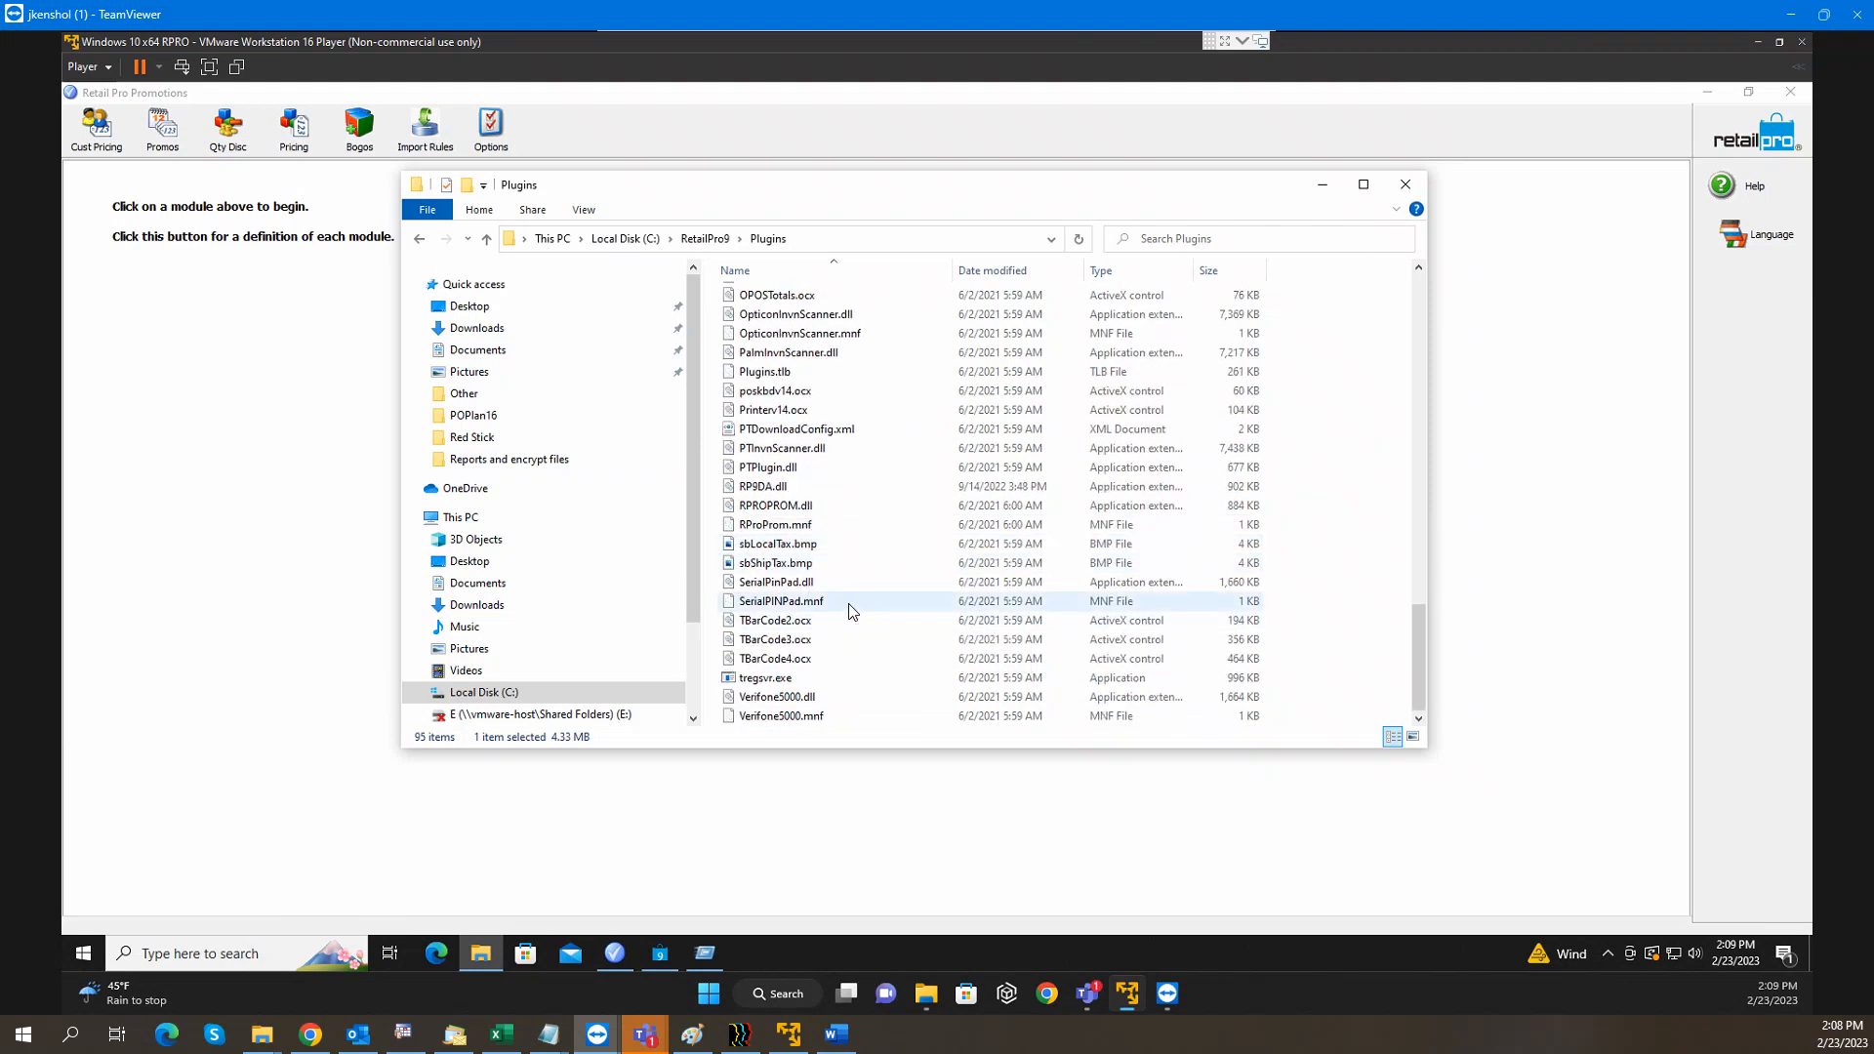
left_click(807, 506)
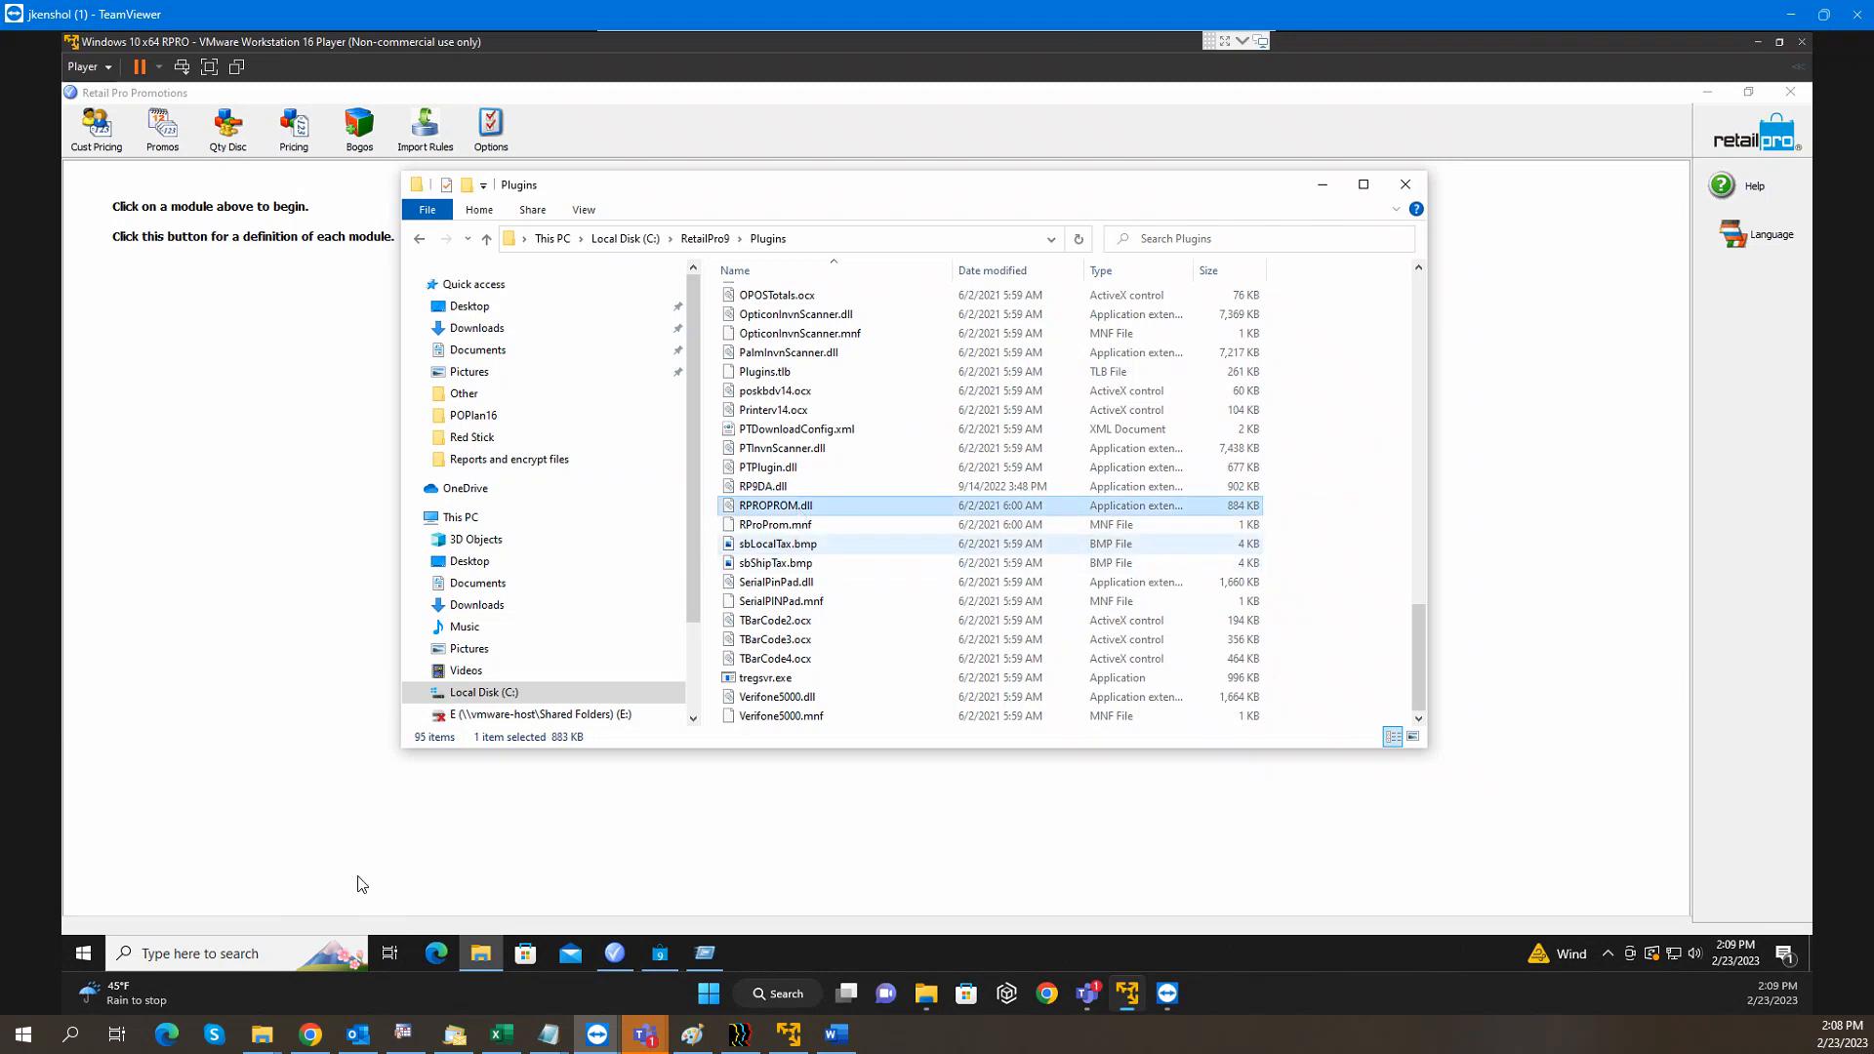
left_click(705, 954)
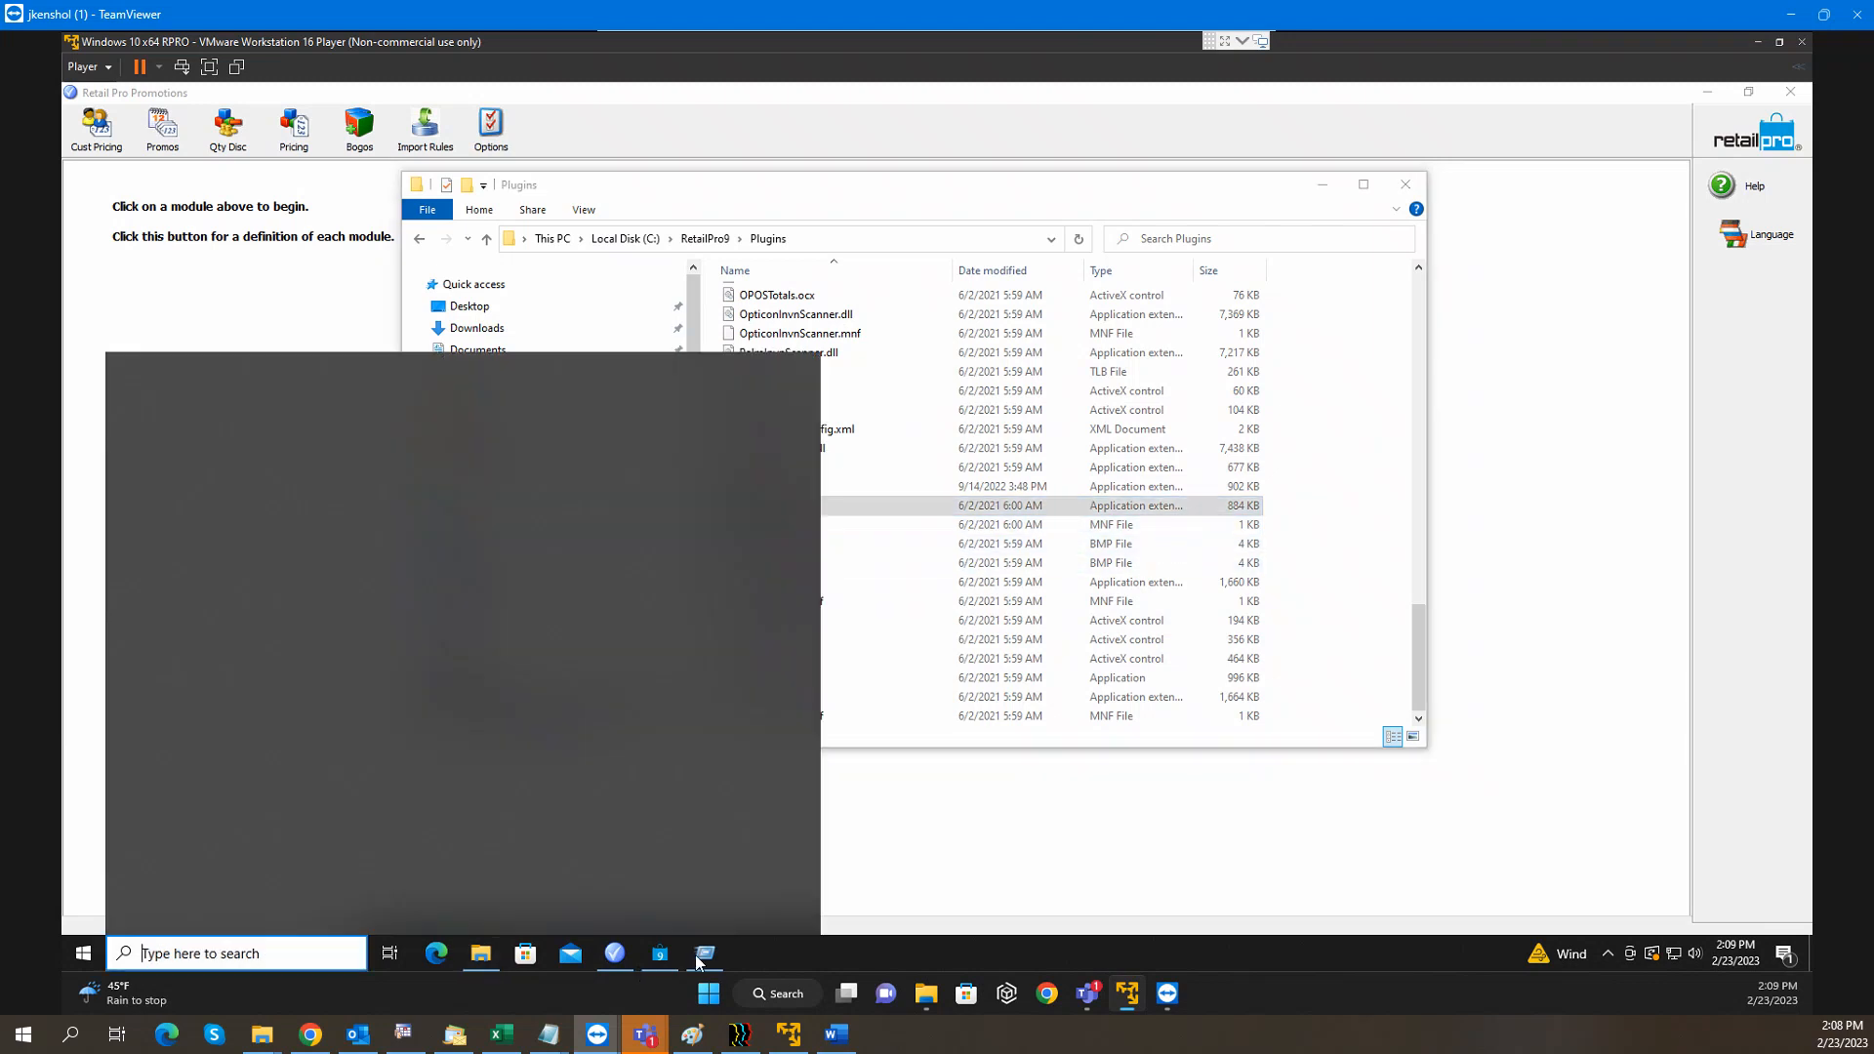
Run regsvr32 on C:\RetailPro9\Plugins\RPROPROM.dll from Run, then dismiss the 0x80004005 error
left_click(389, 842)
key("ctrl+a")
key("ctrl+c")
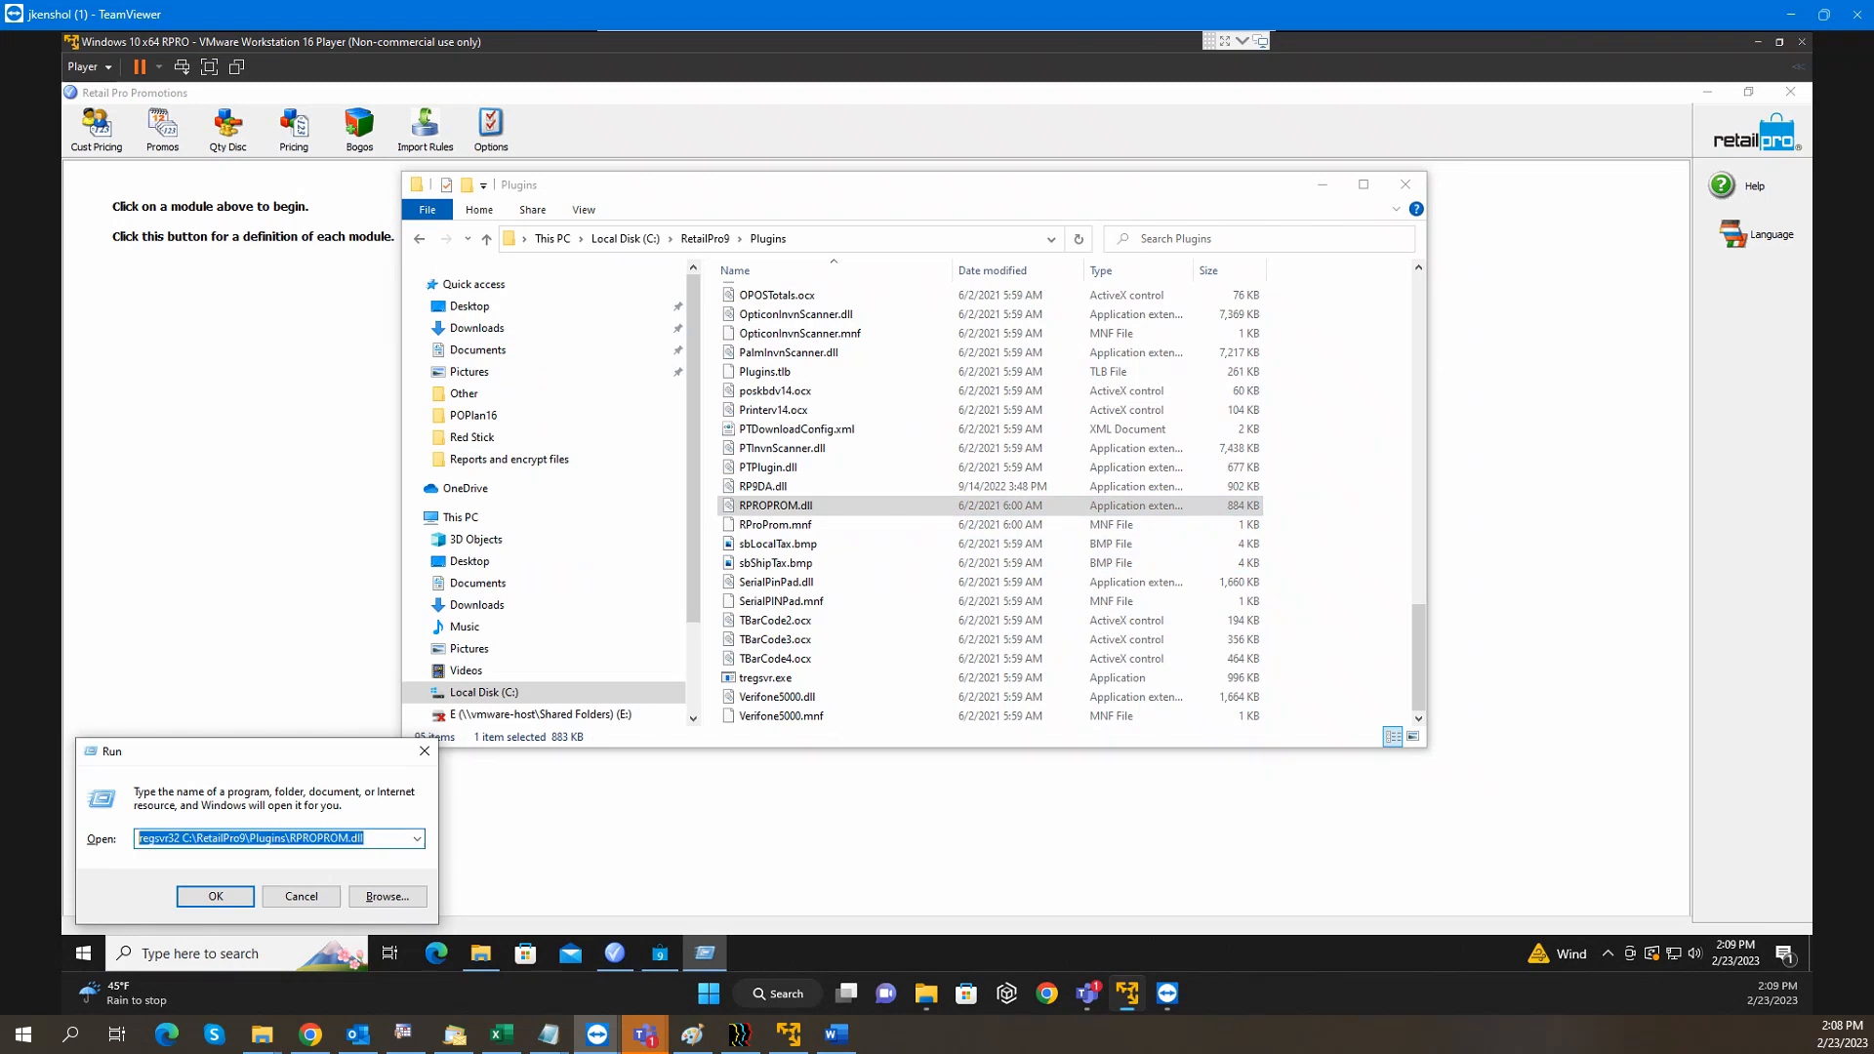
left_click(389, 838)
key("BackSpace")
key("BackSpace")
key("BackSpace")
key("BackSpace")
key("BackSpace")
key("BackSpace")
key("BackSpace")
key("BackSpace")
key("BackSpace")
key("BackSpace")
key("BackSpace")
key("BackSpace")
key("BackSpace")
key("BackSpace")
key("BackSpace")
key("BackSpace")
key("BackSpace")
key("BackSpace")
key("BackSpace")
key("BackSpace")
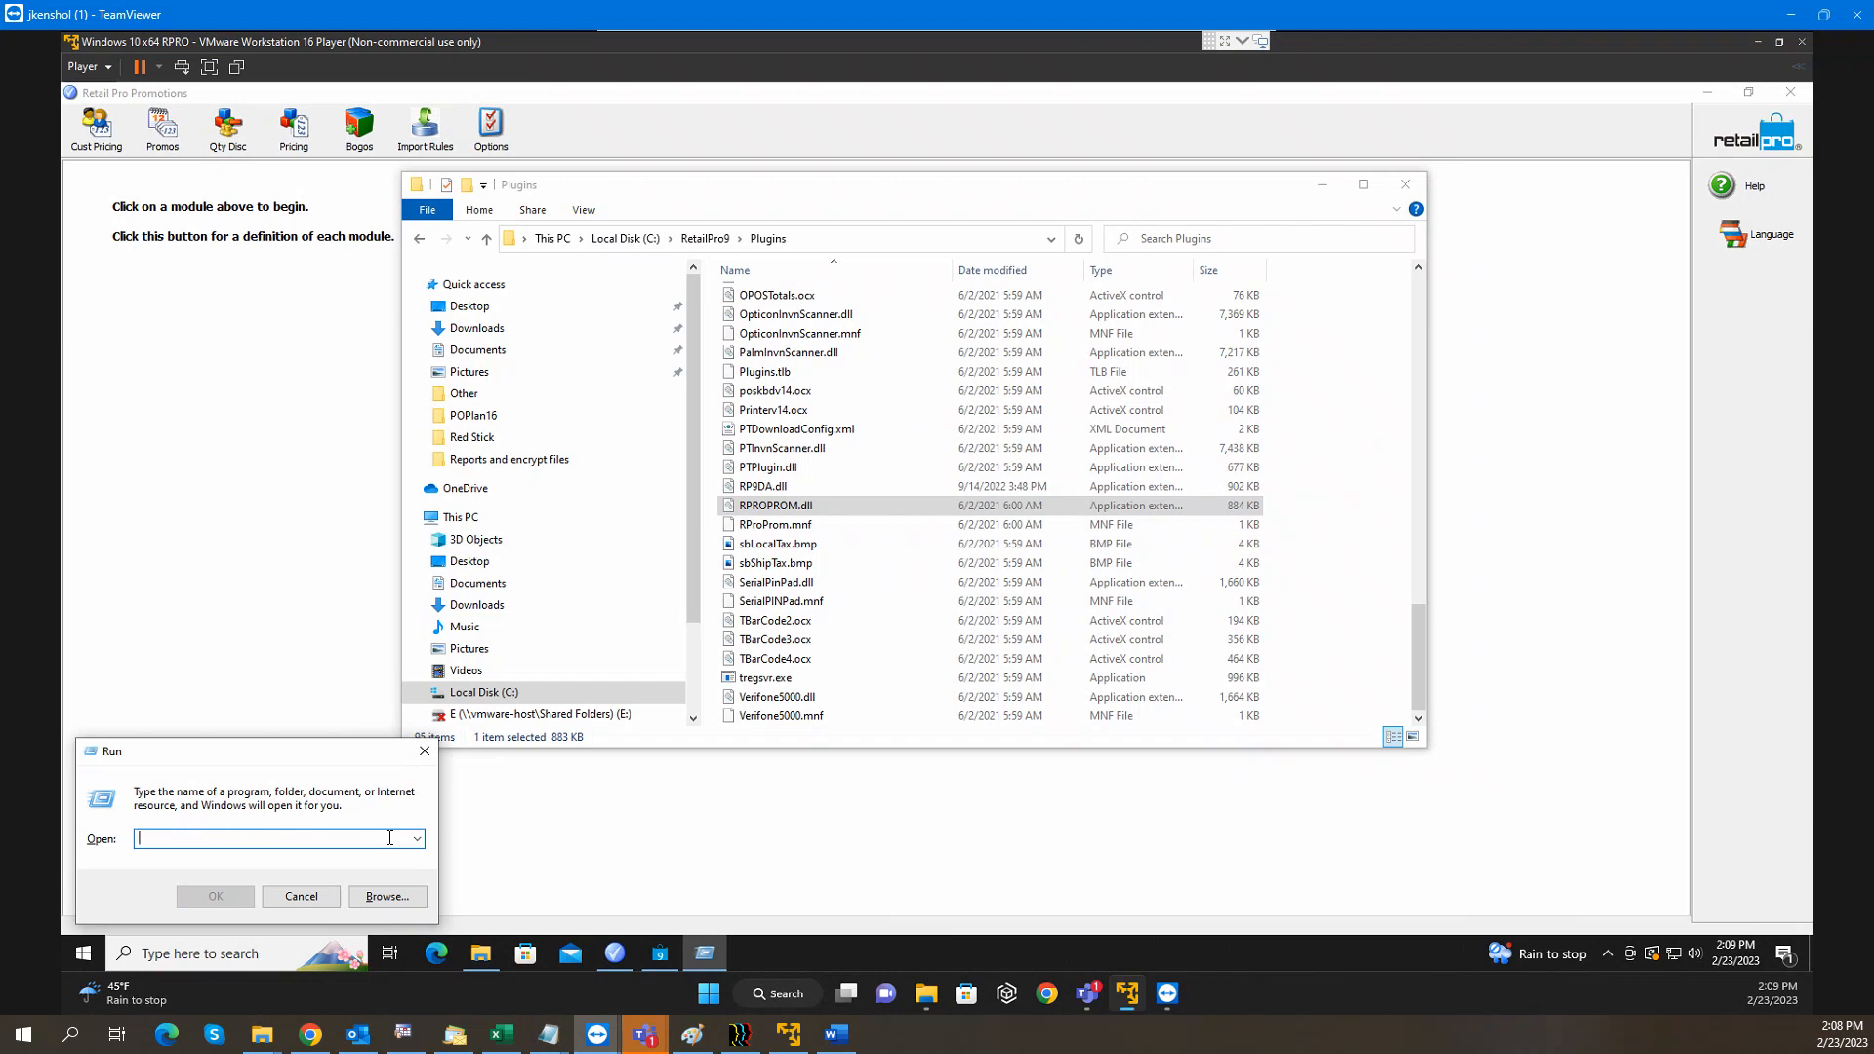
type("regsvr32")
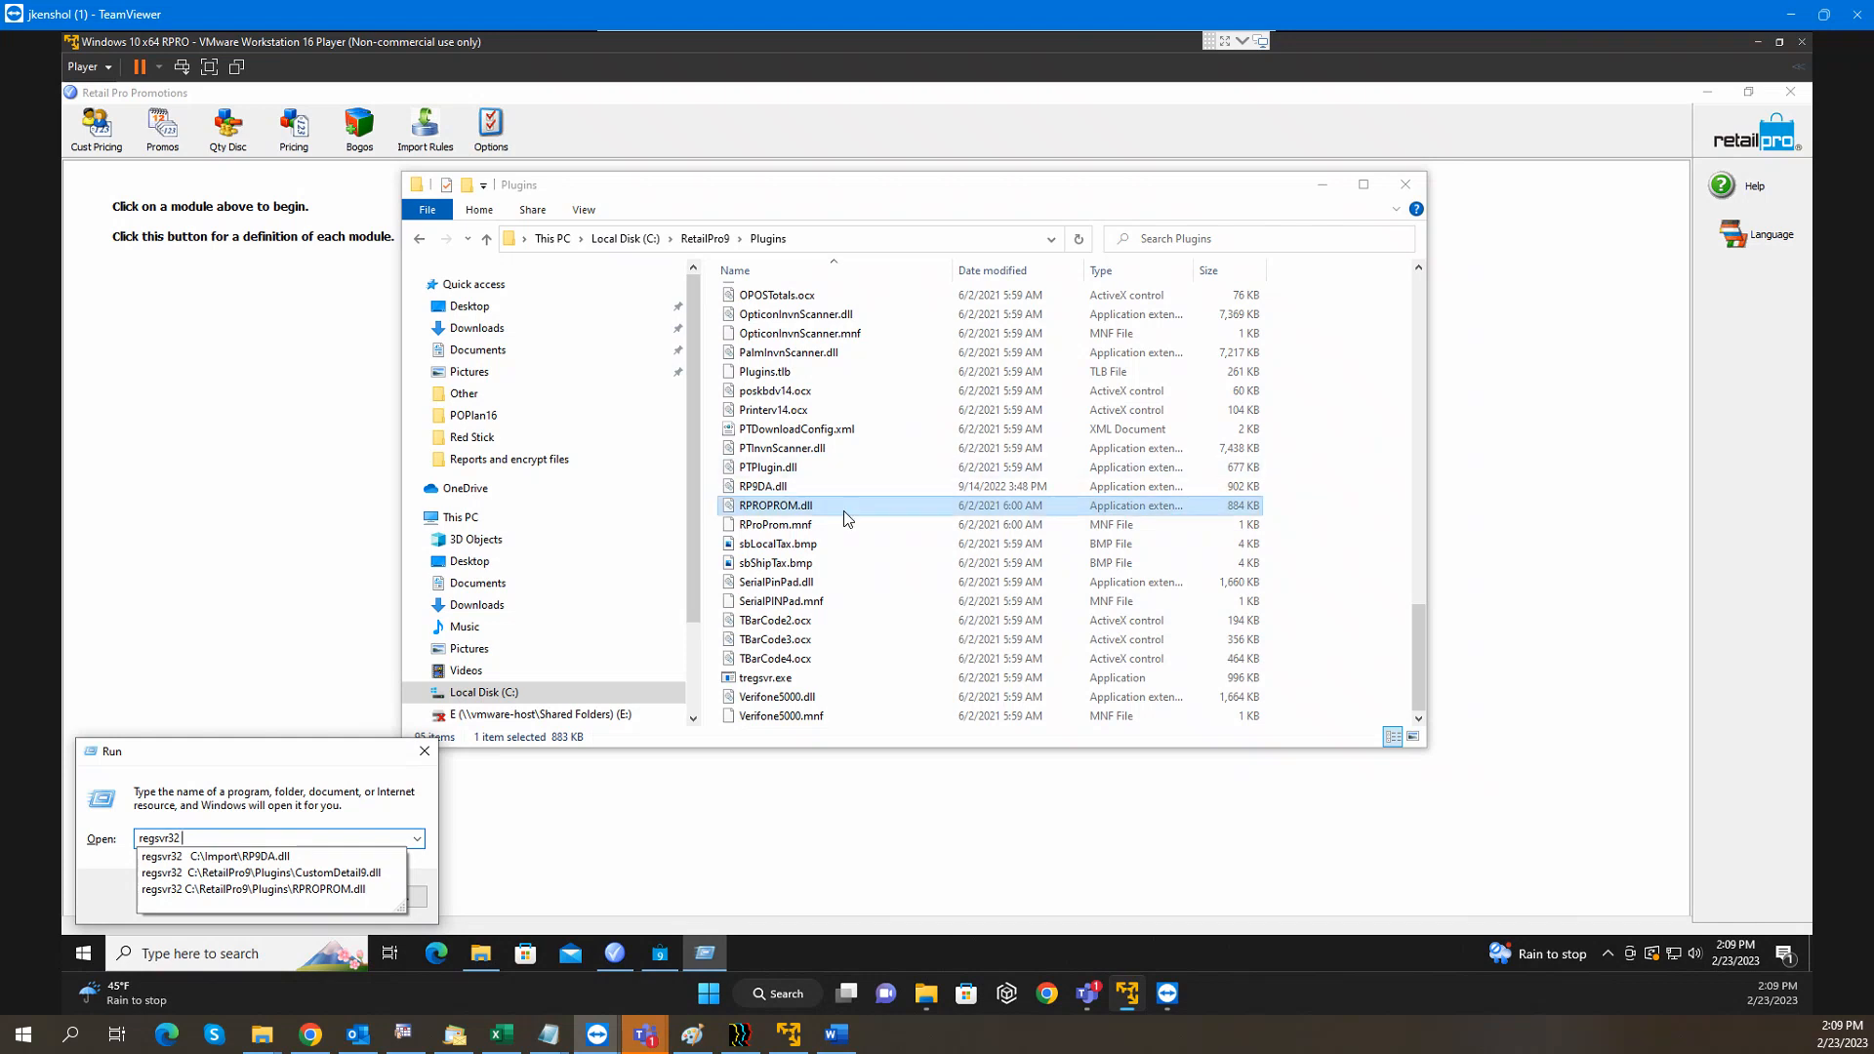
left_click_drag(842, 508, 273, 840)
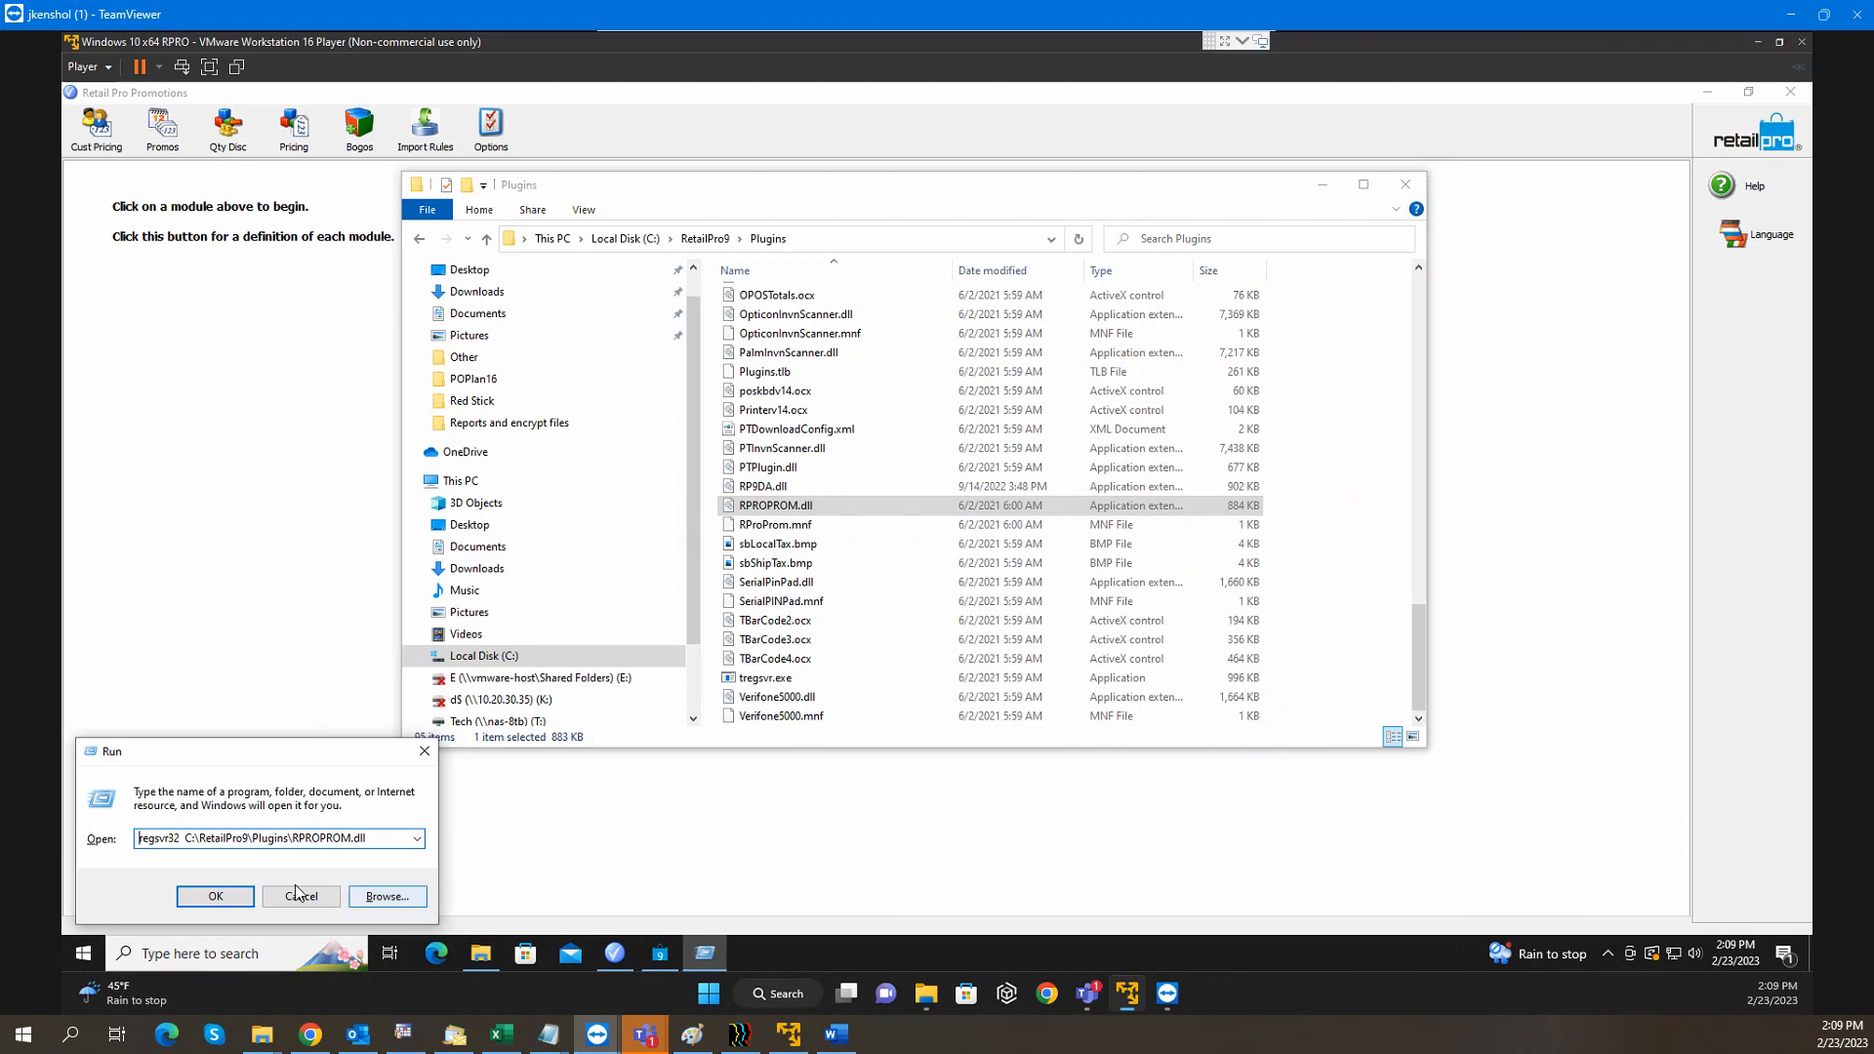
left_click(215, 896)
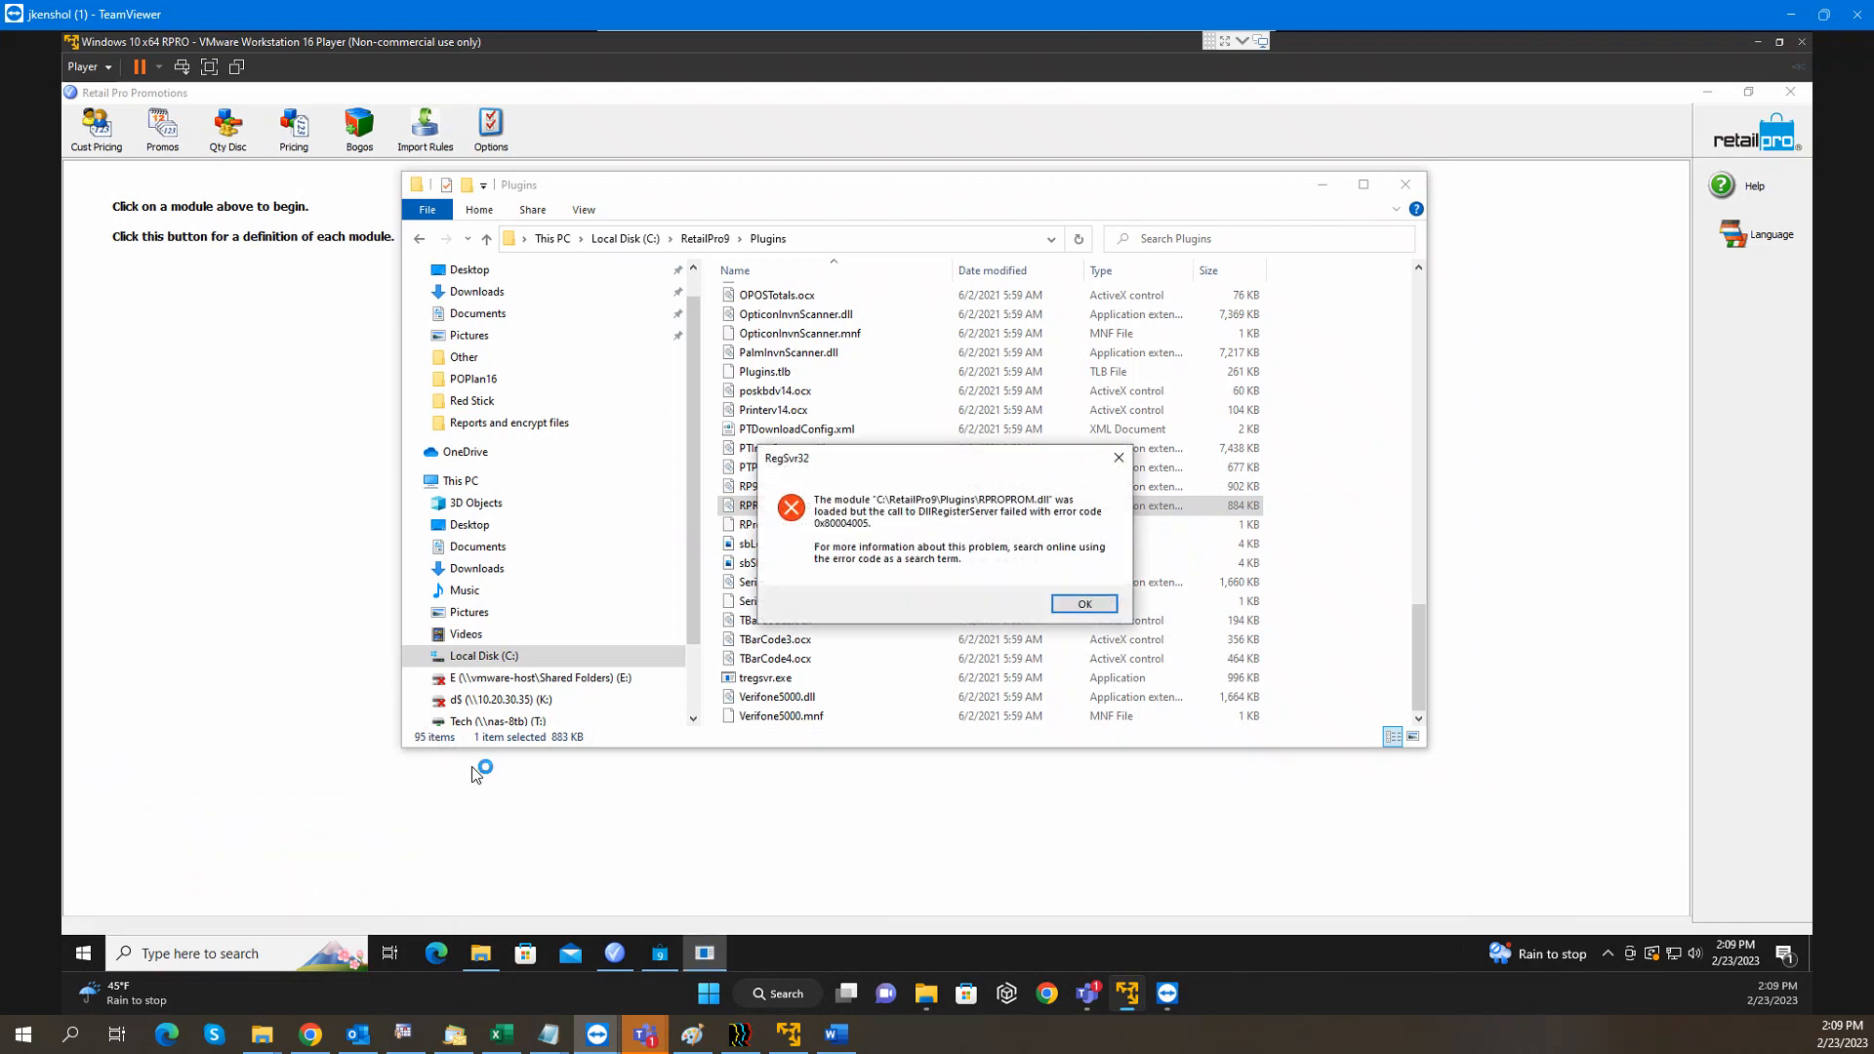
left_click_drag(908, 464, 768, 415)
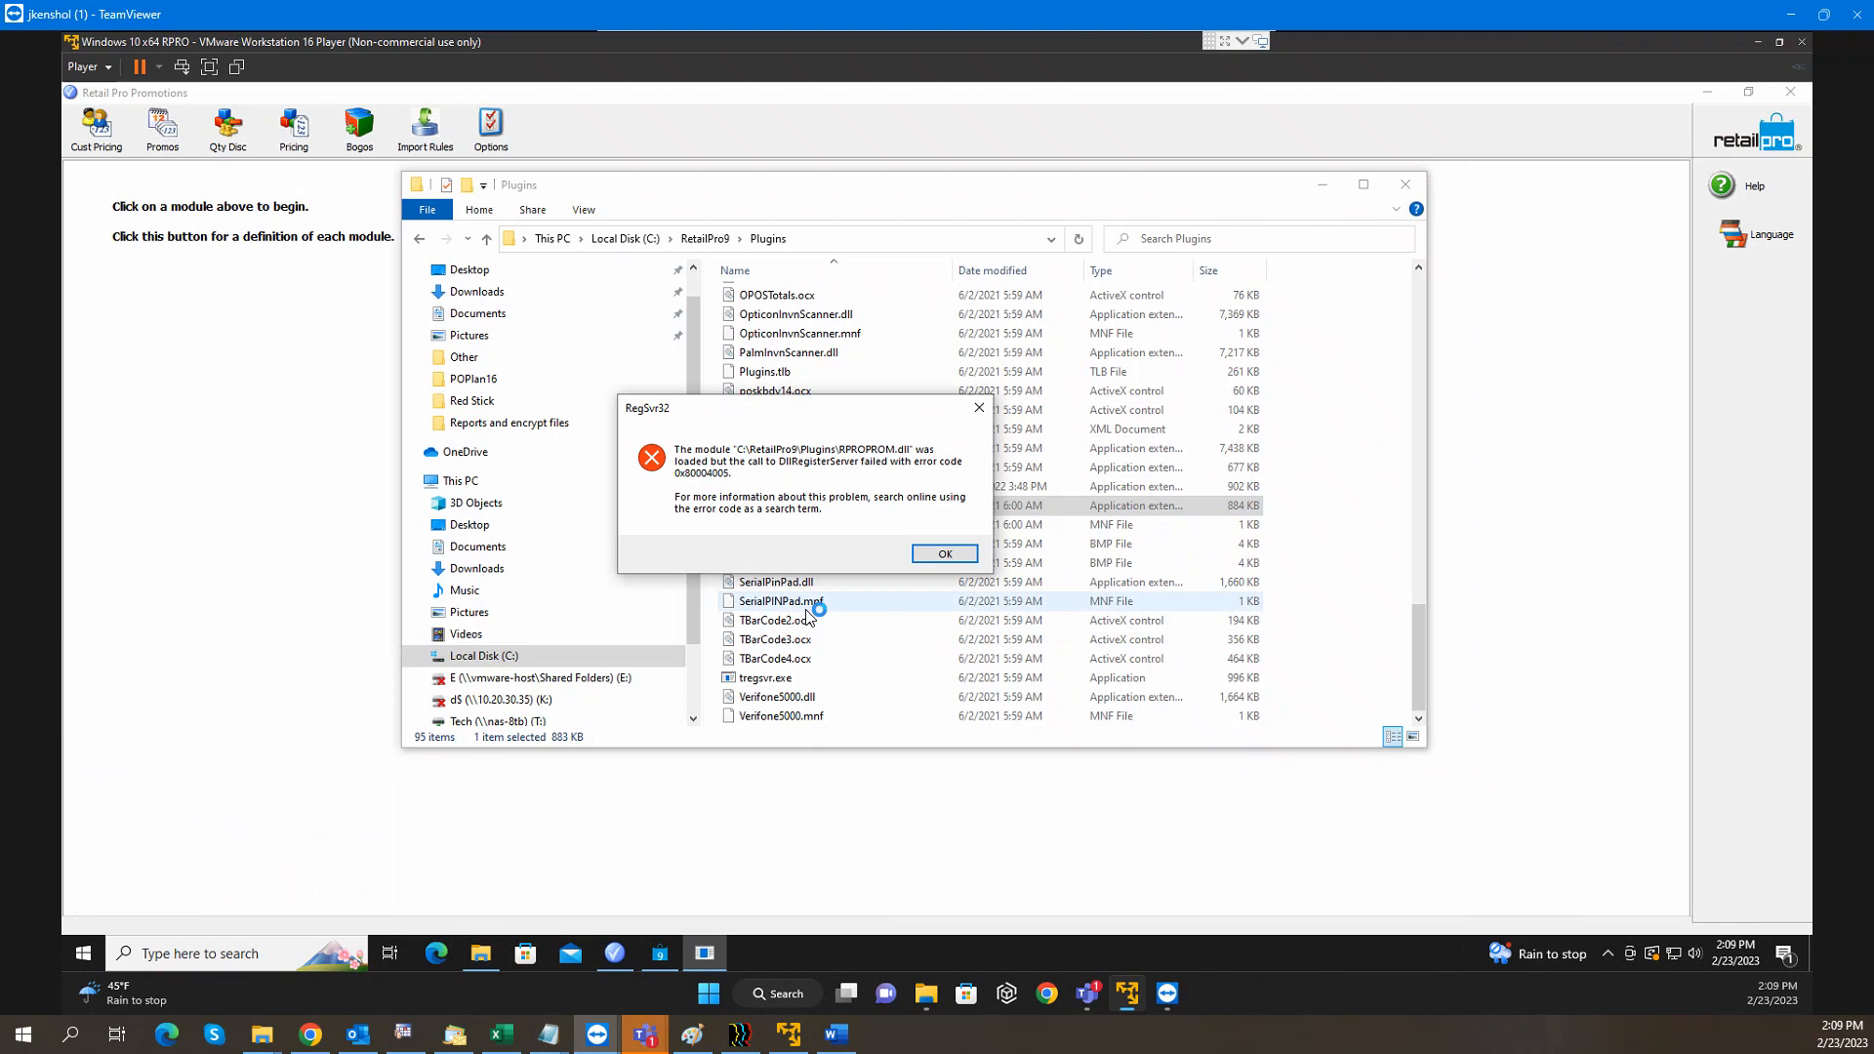
left_click(946, 553)
left_click(188, 957)
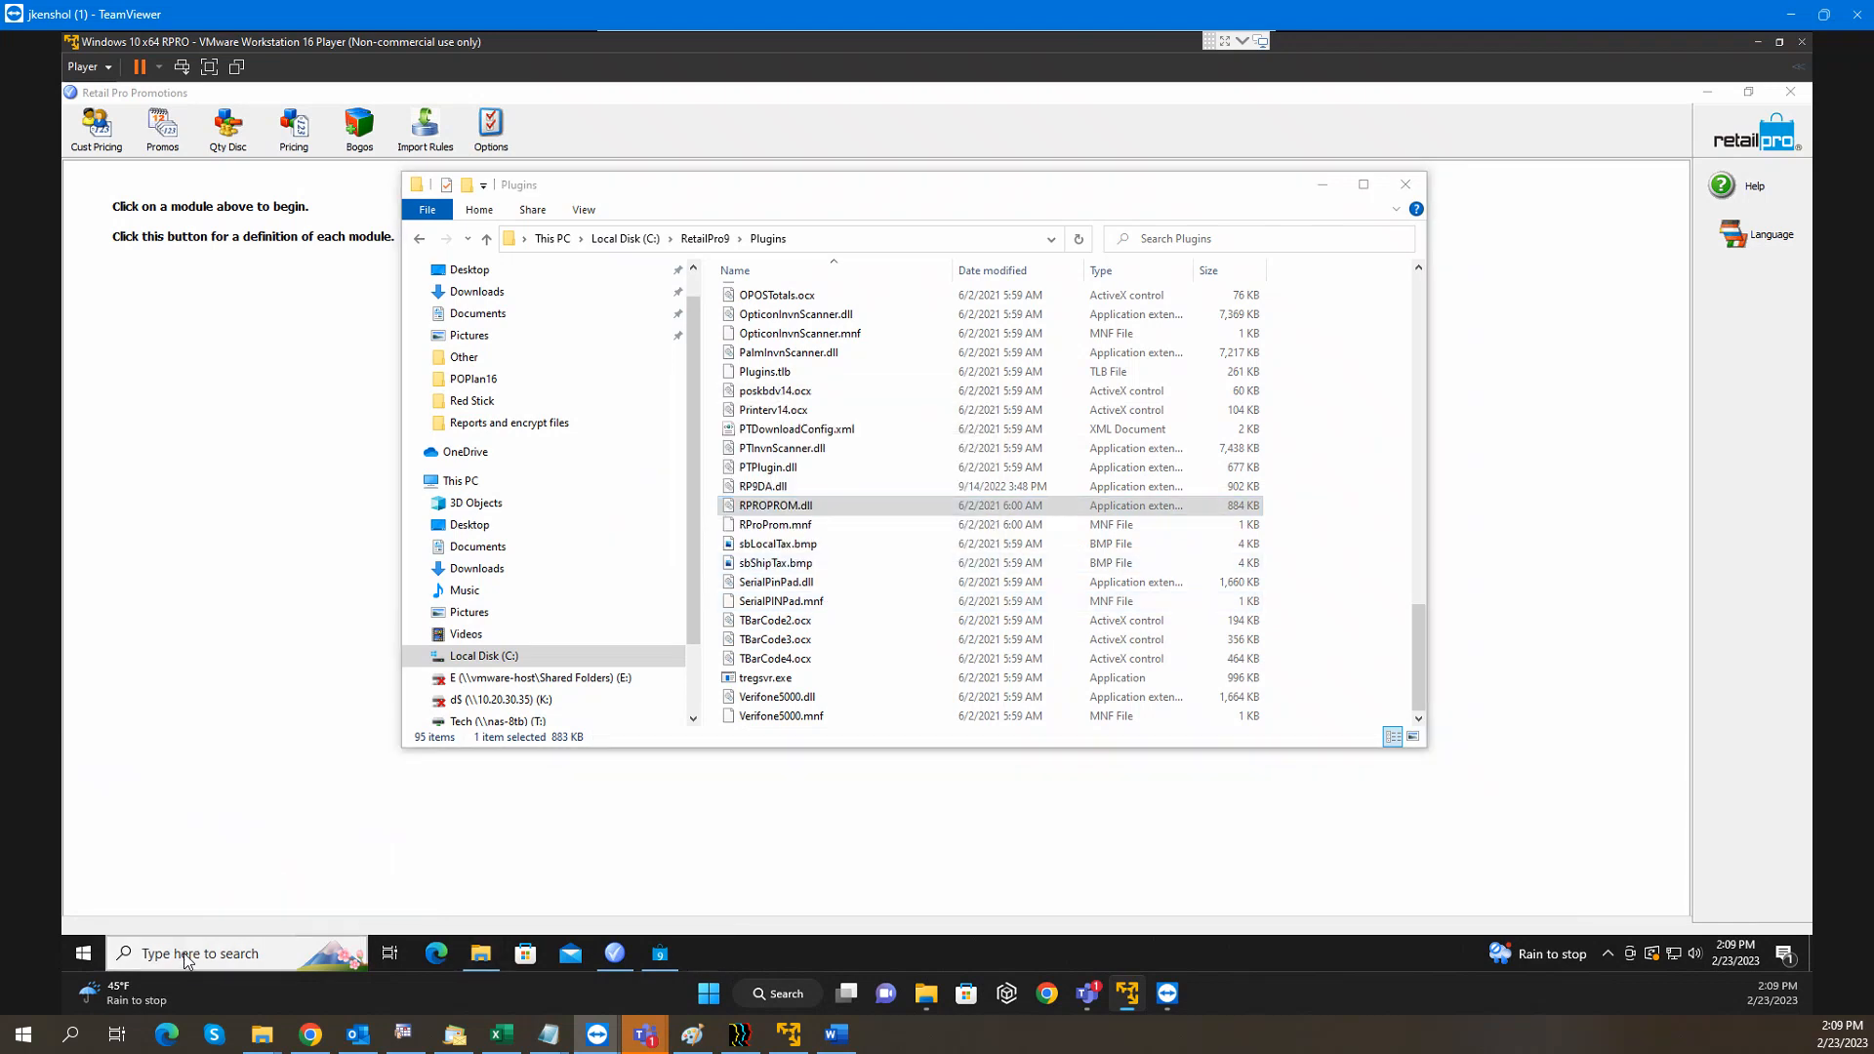
Reopen the Run dialog, copy its regsvr32 command, and close the dialog
type("run")
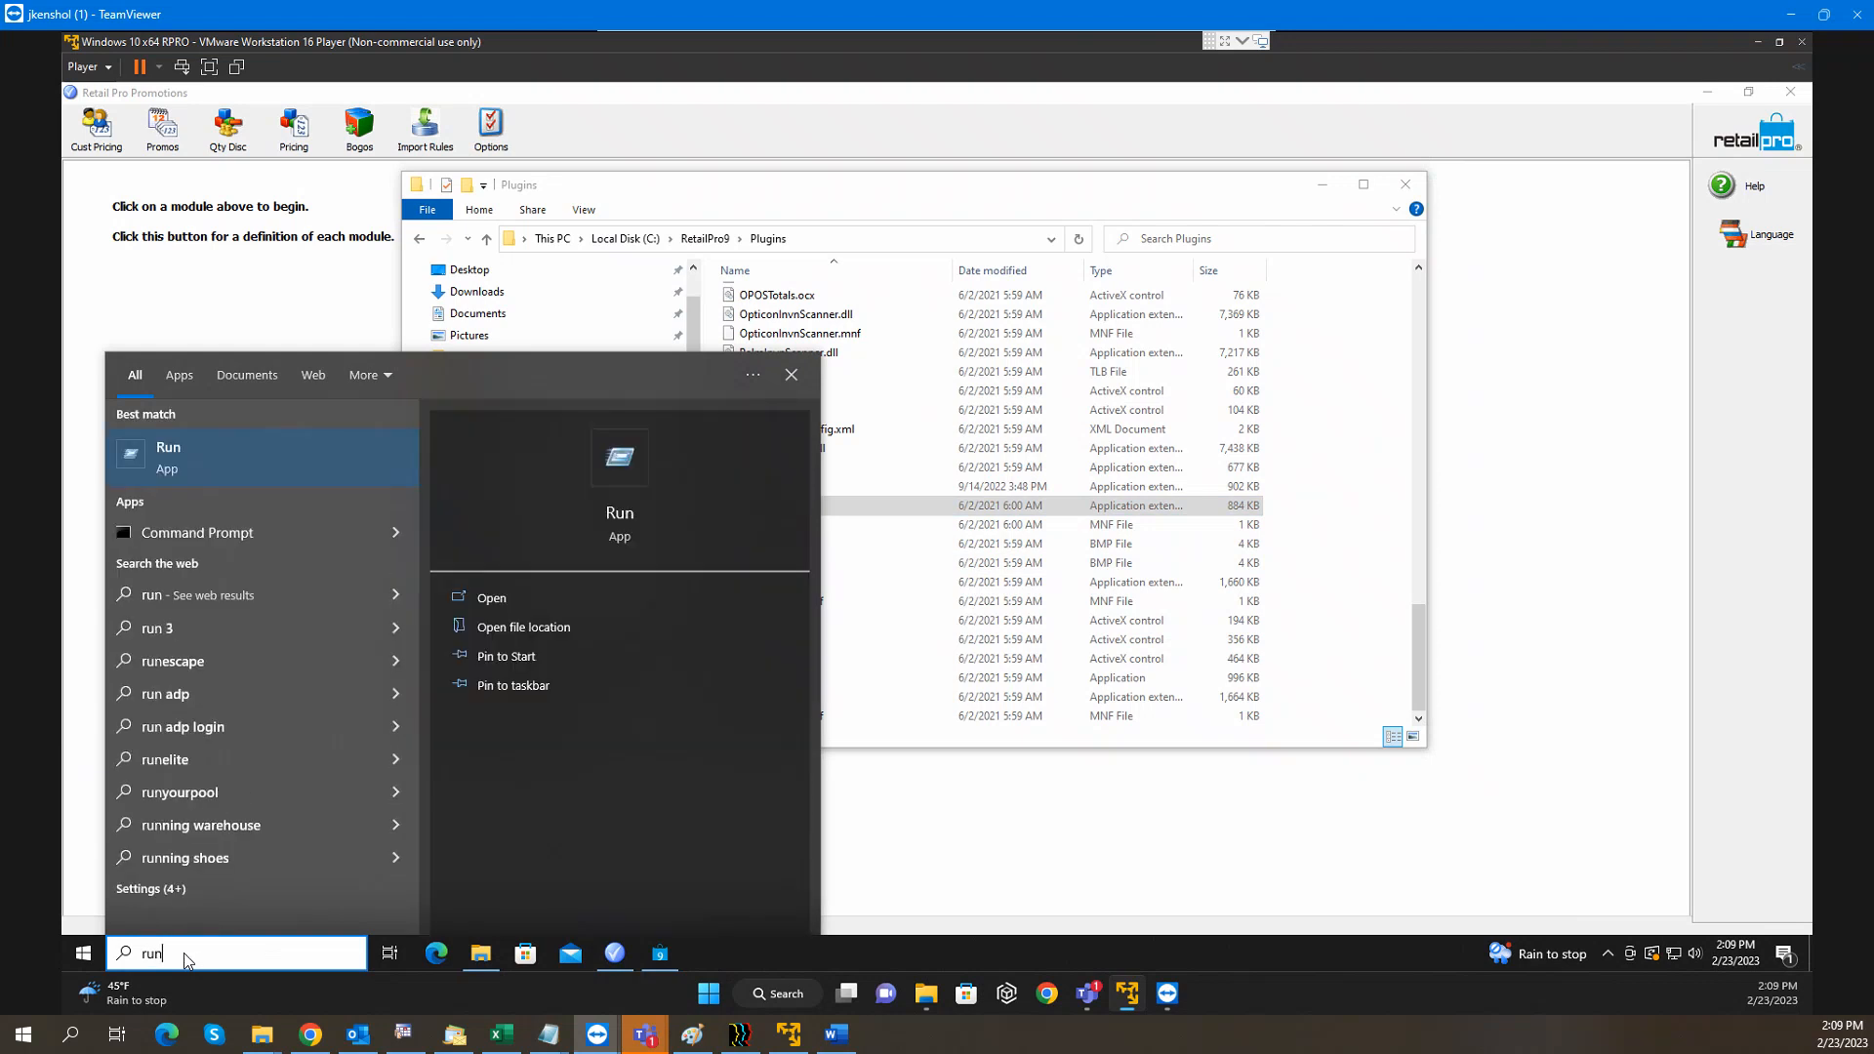
key("Return")
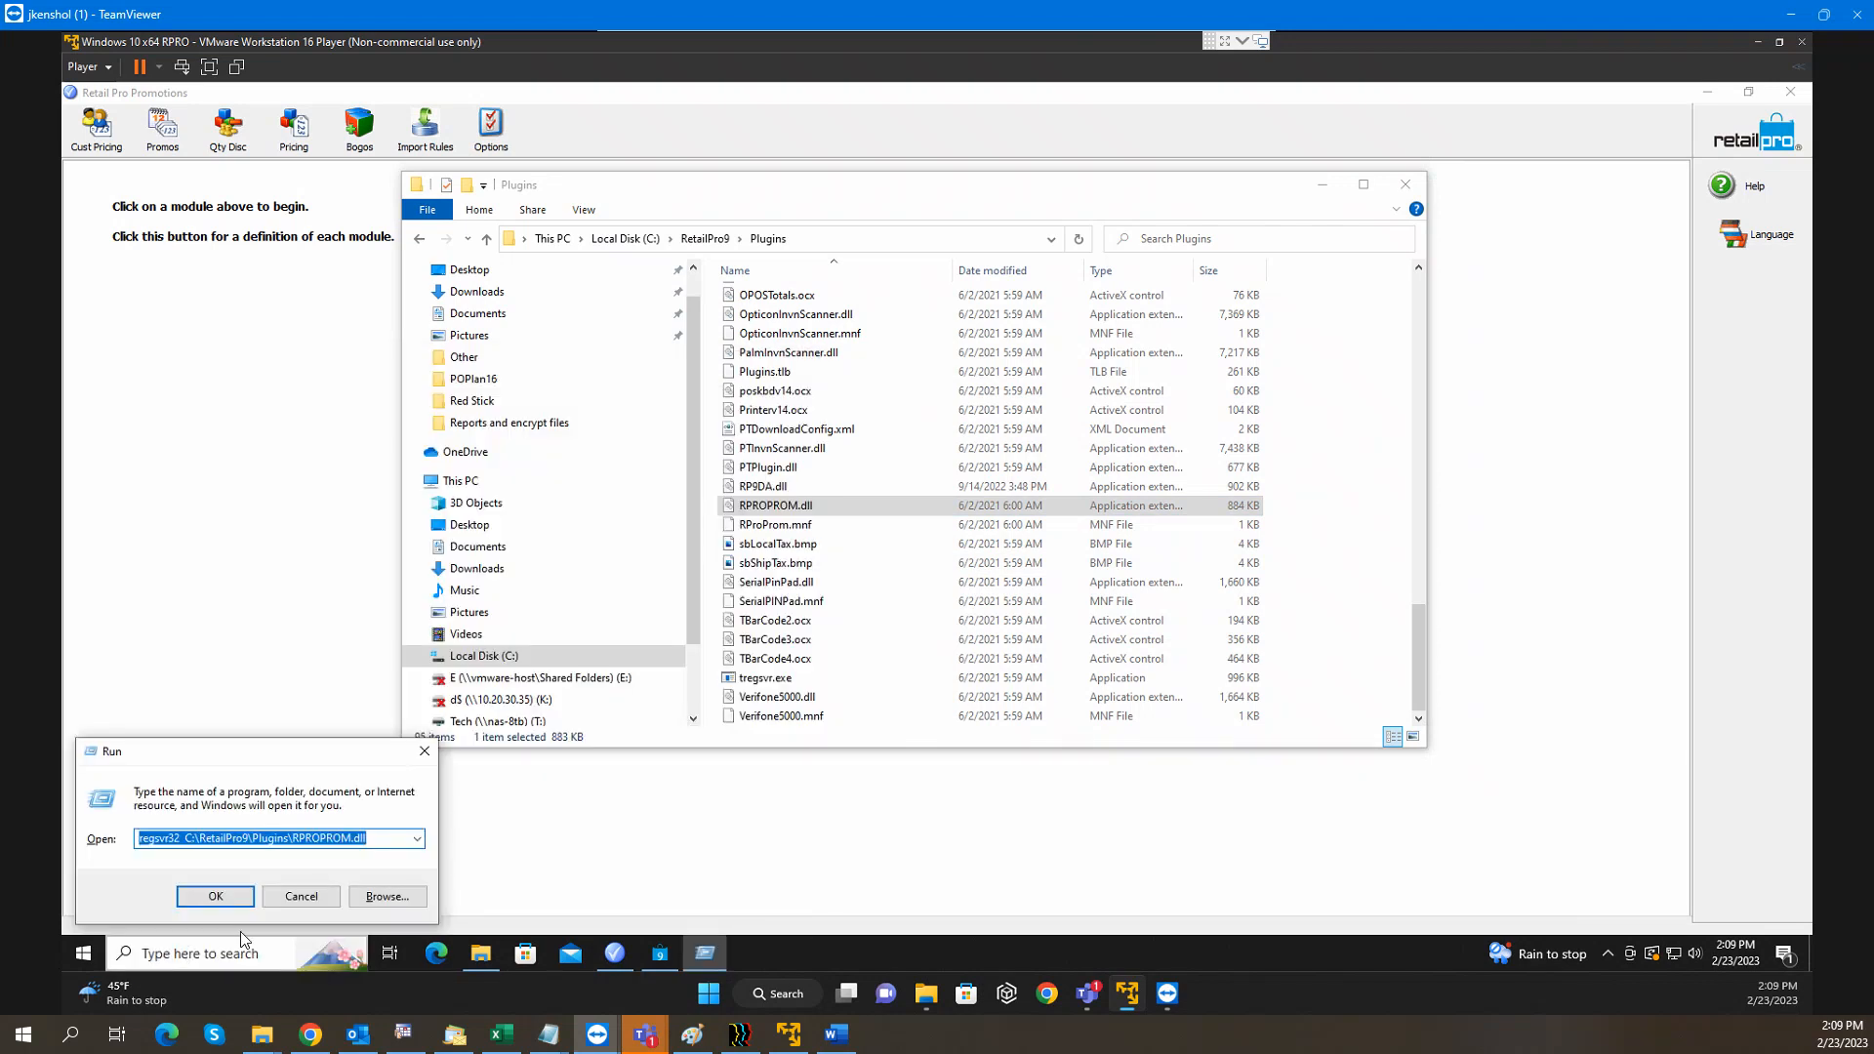
right_click(287, 841)
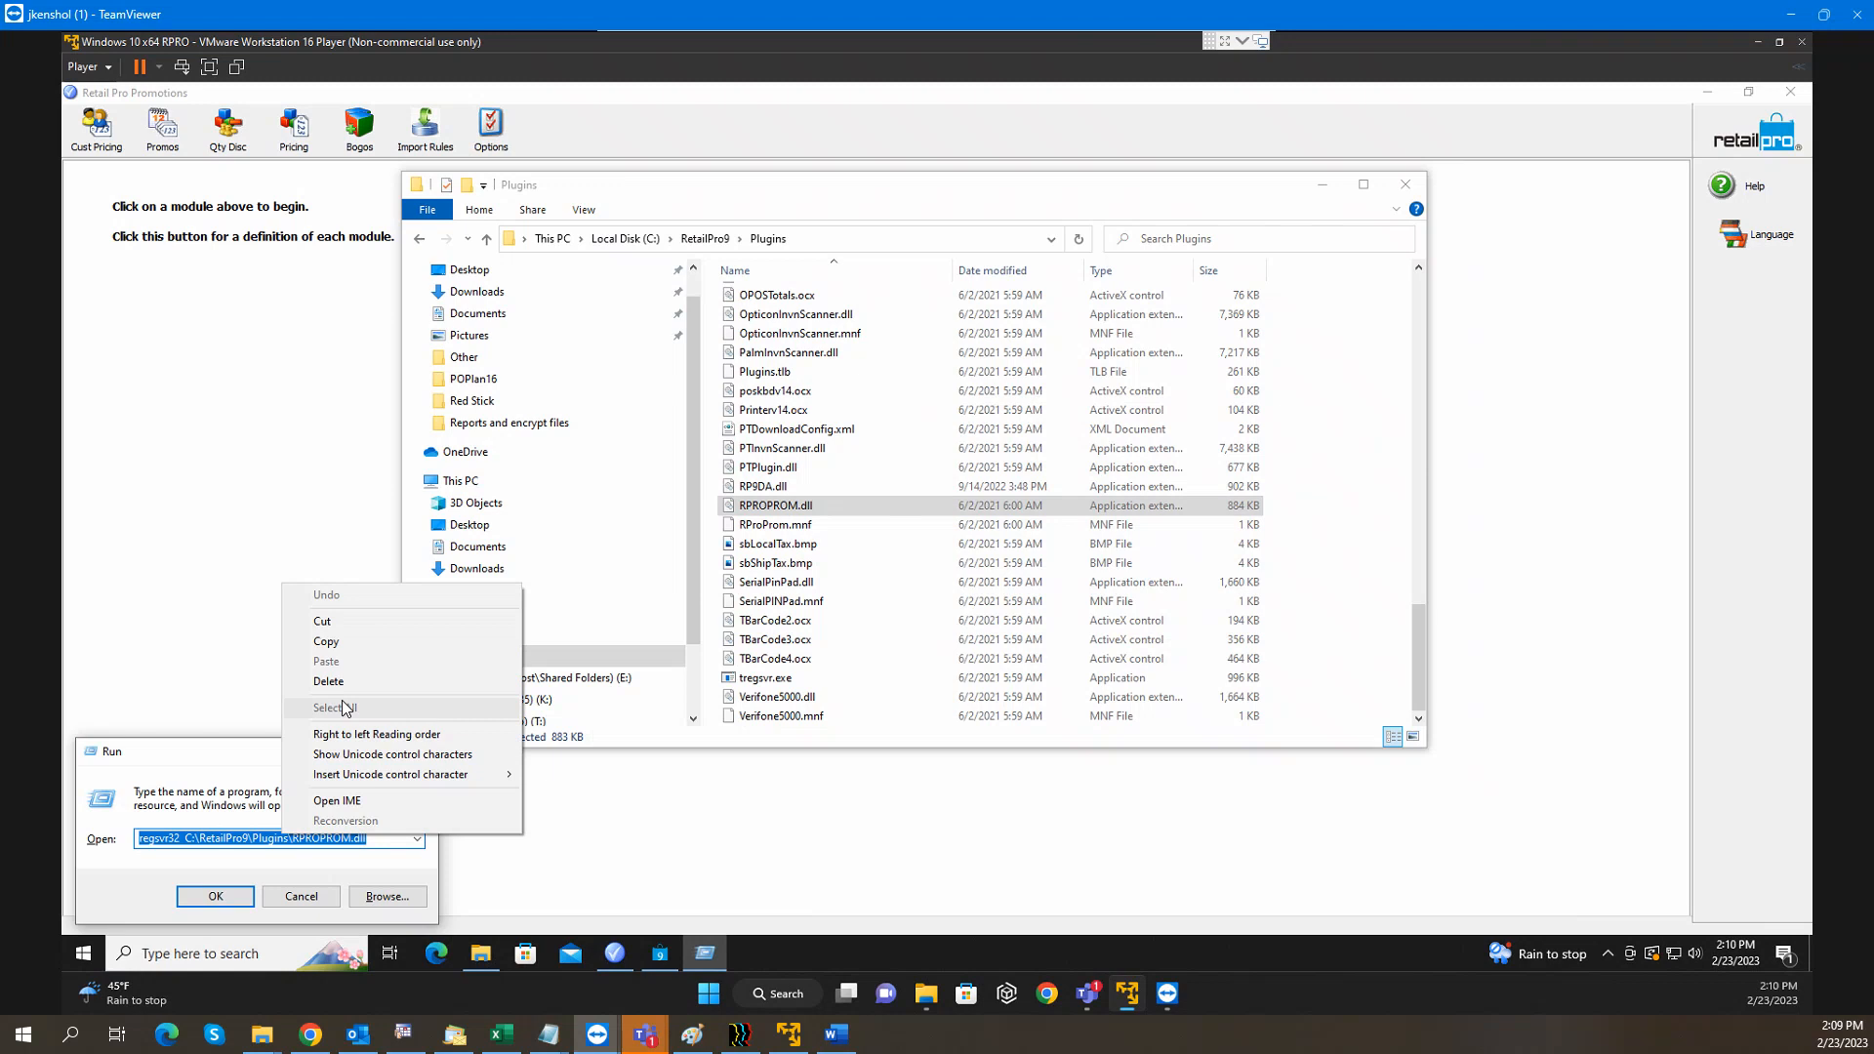
left_click(340, 645)
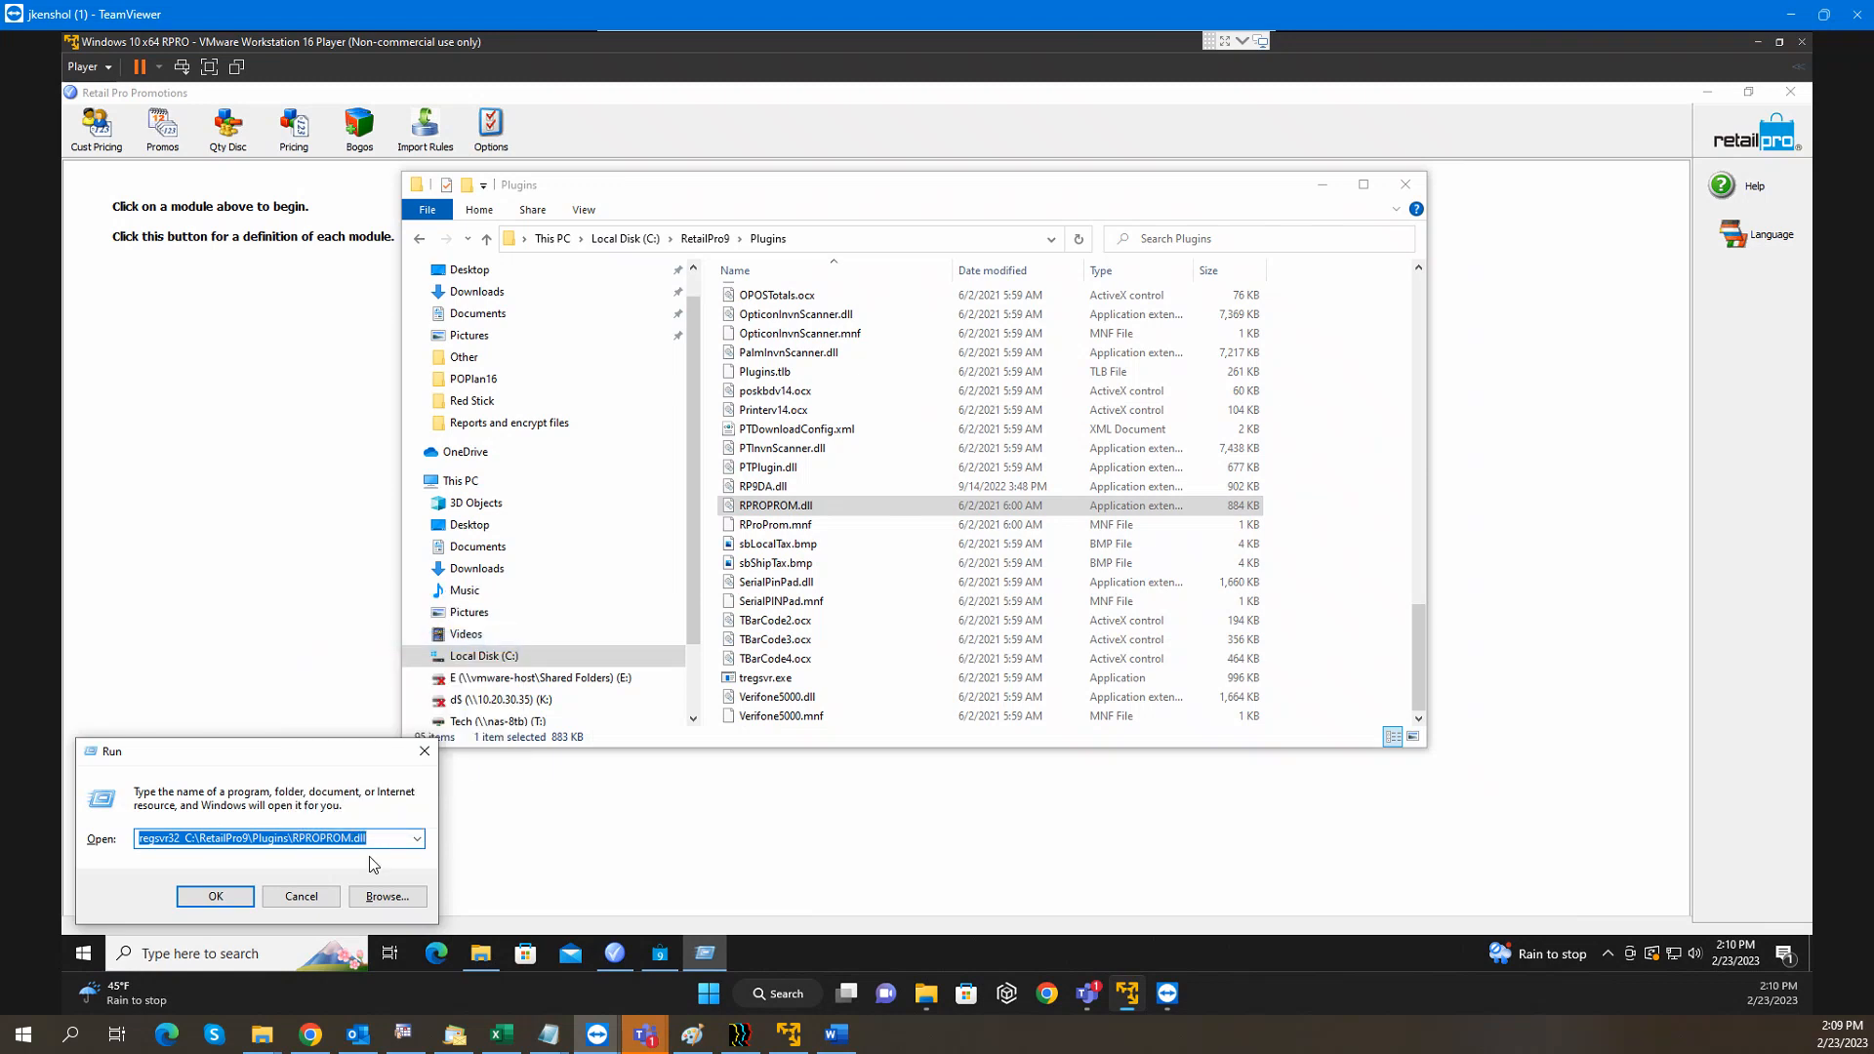
left_click(380, 837)
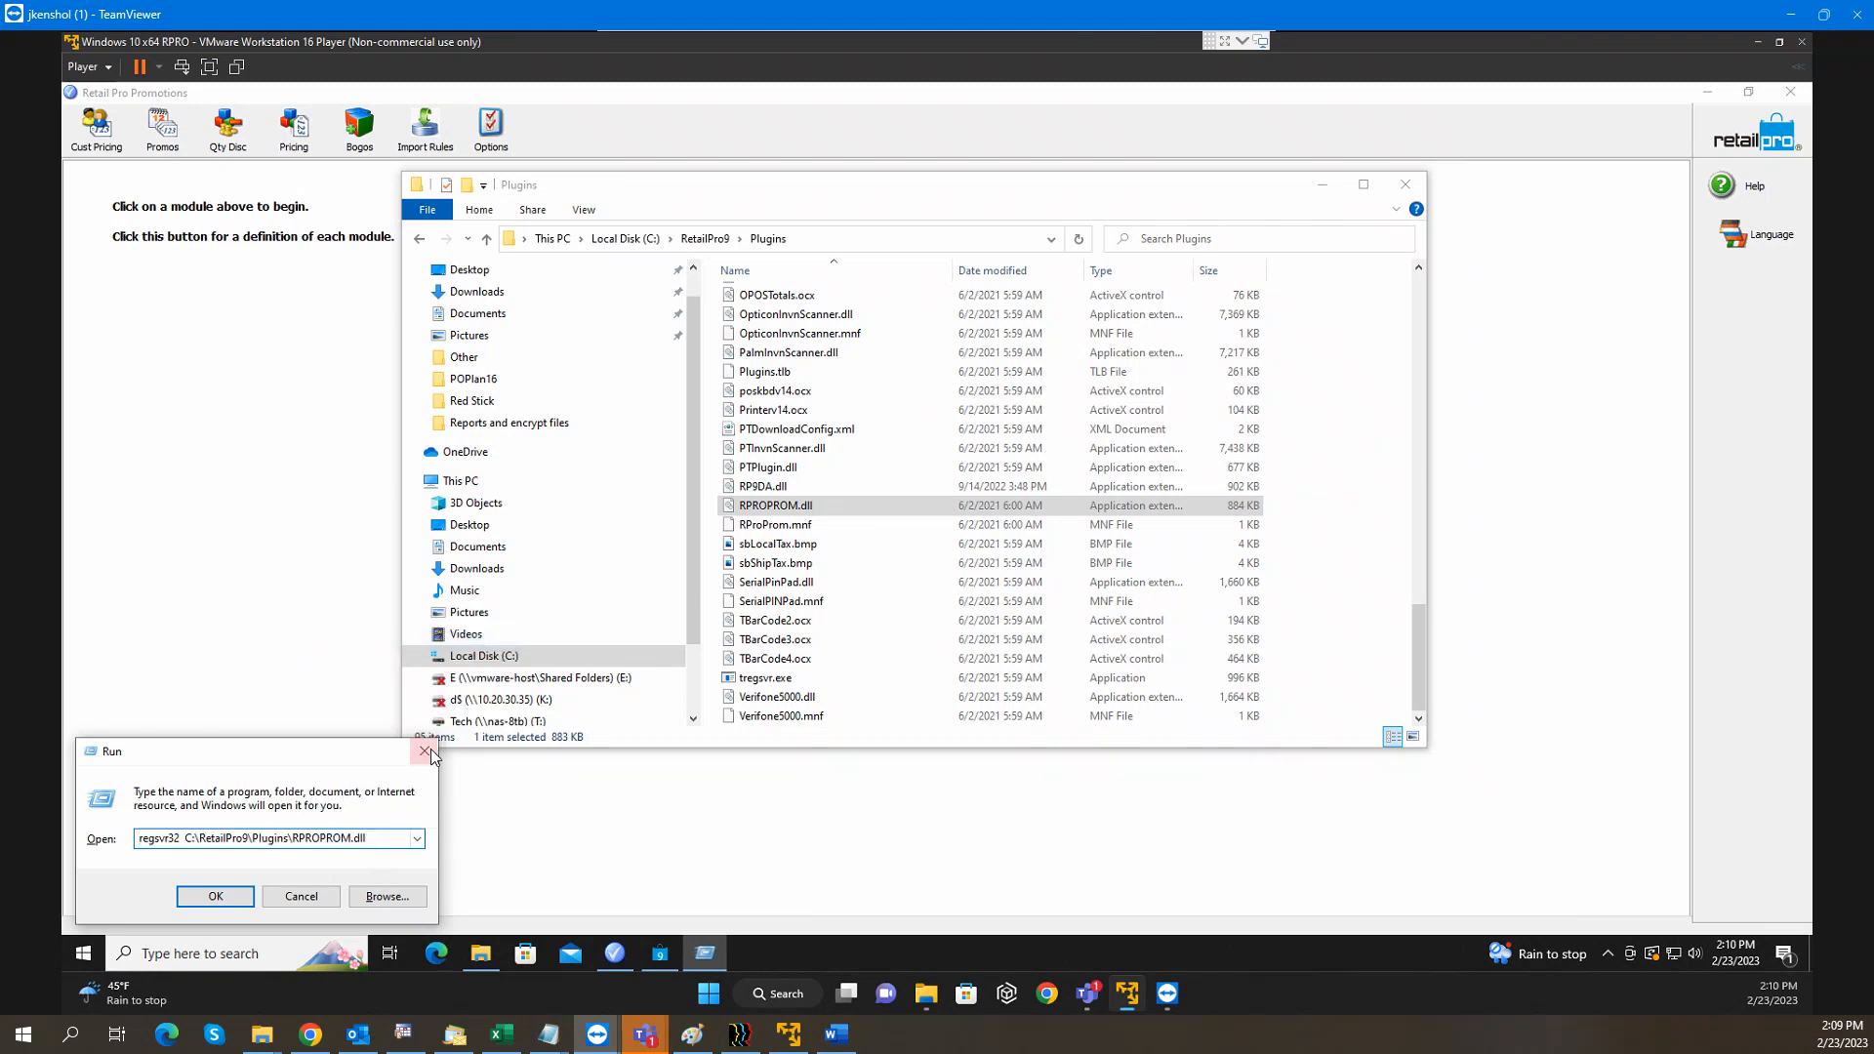
left_click(427, 750)
Launch Command Prompt as administrator from a 'cmd' search
left_click(177, 953)
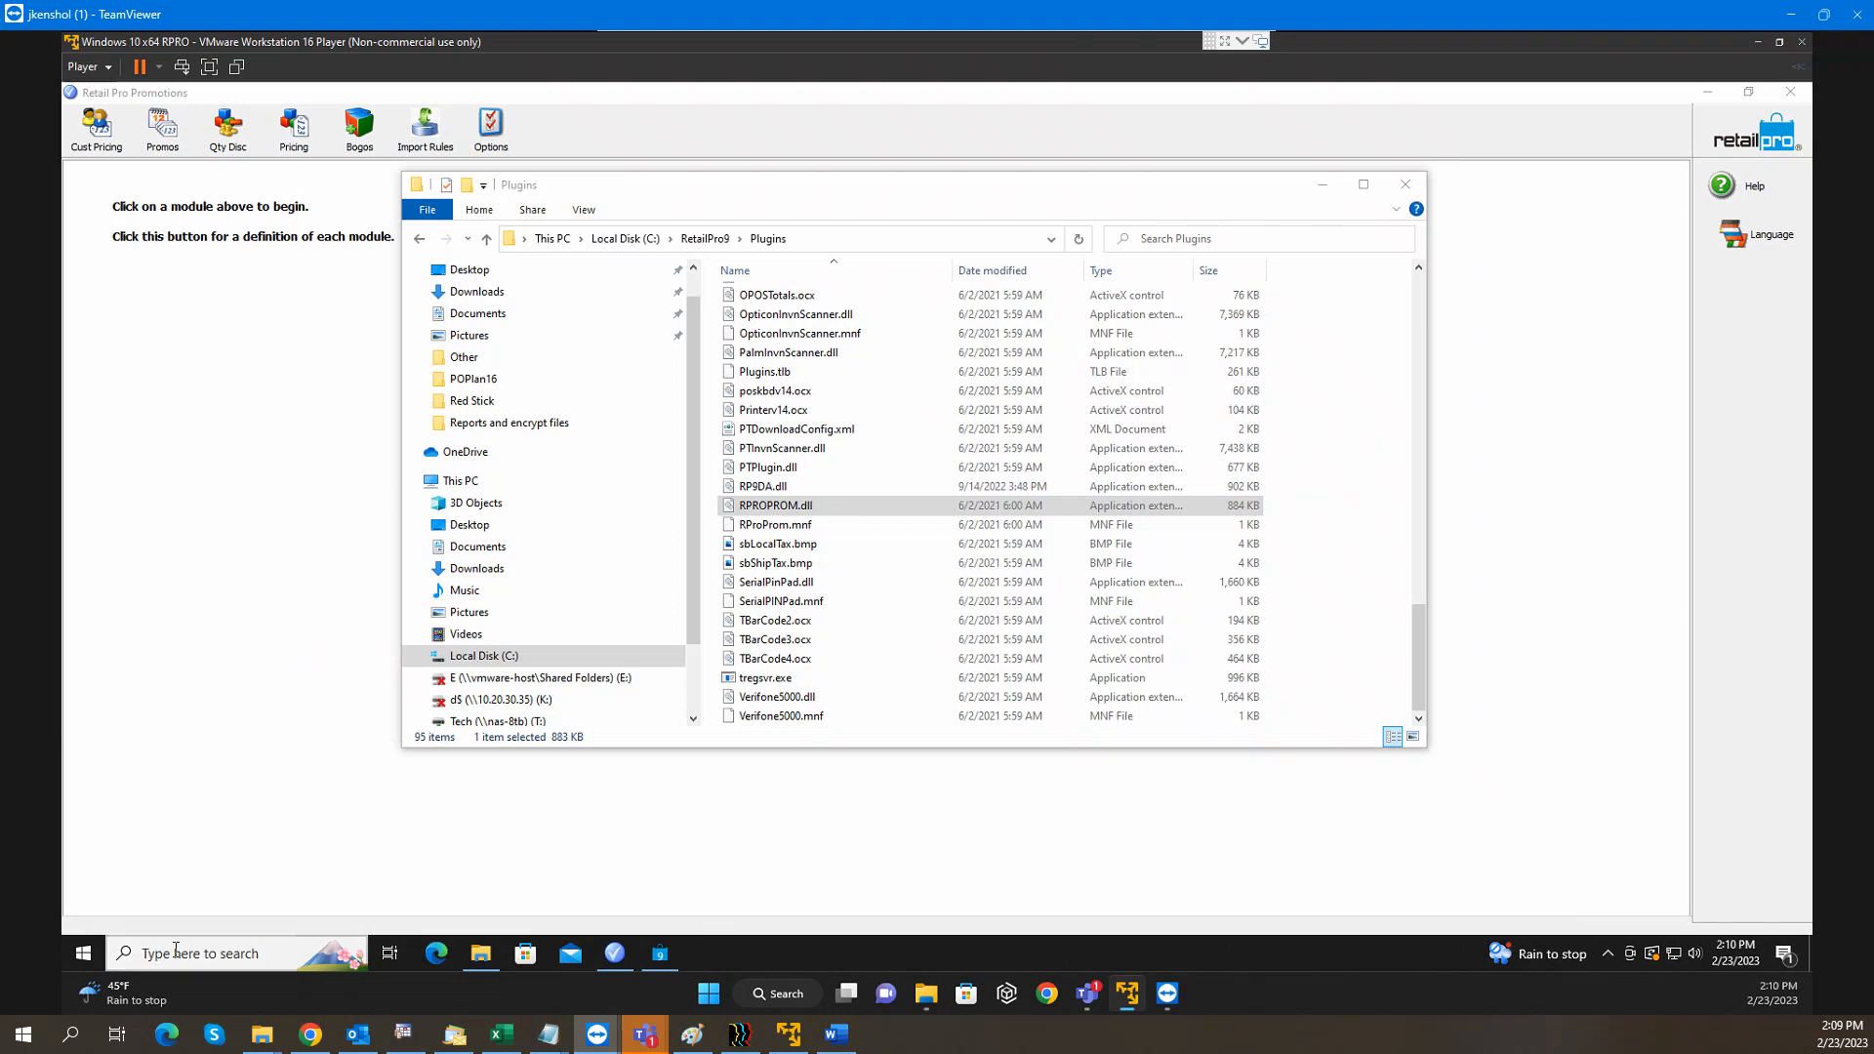
type("cmd")
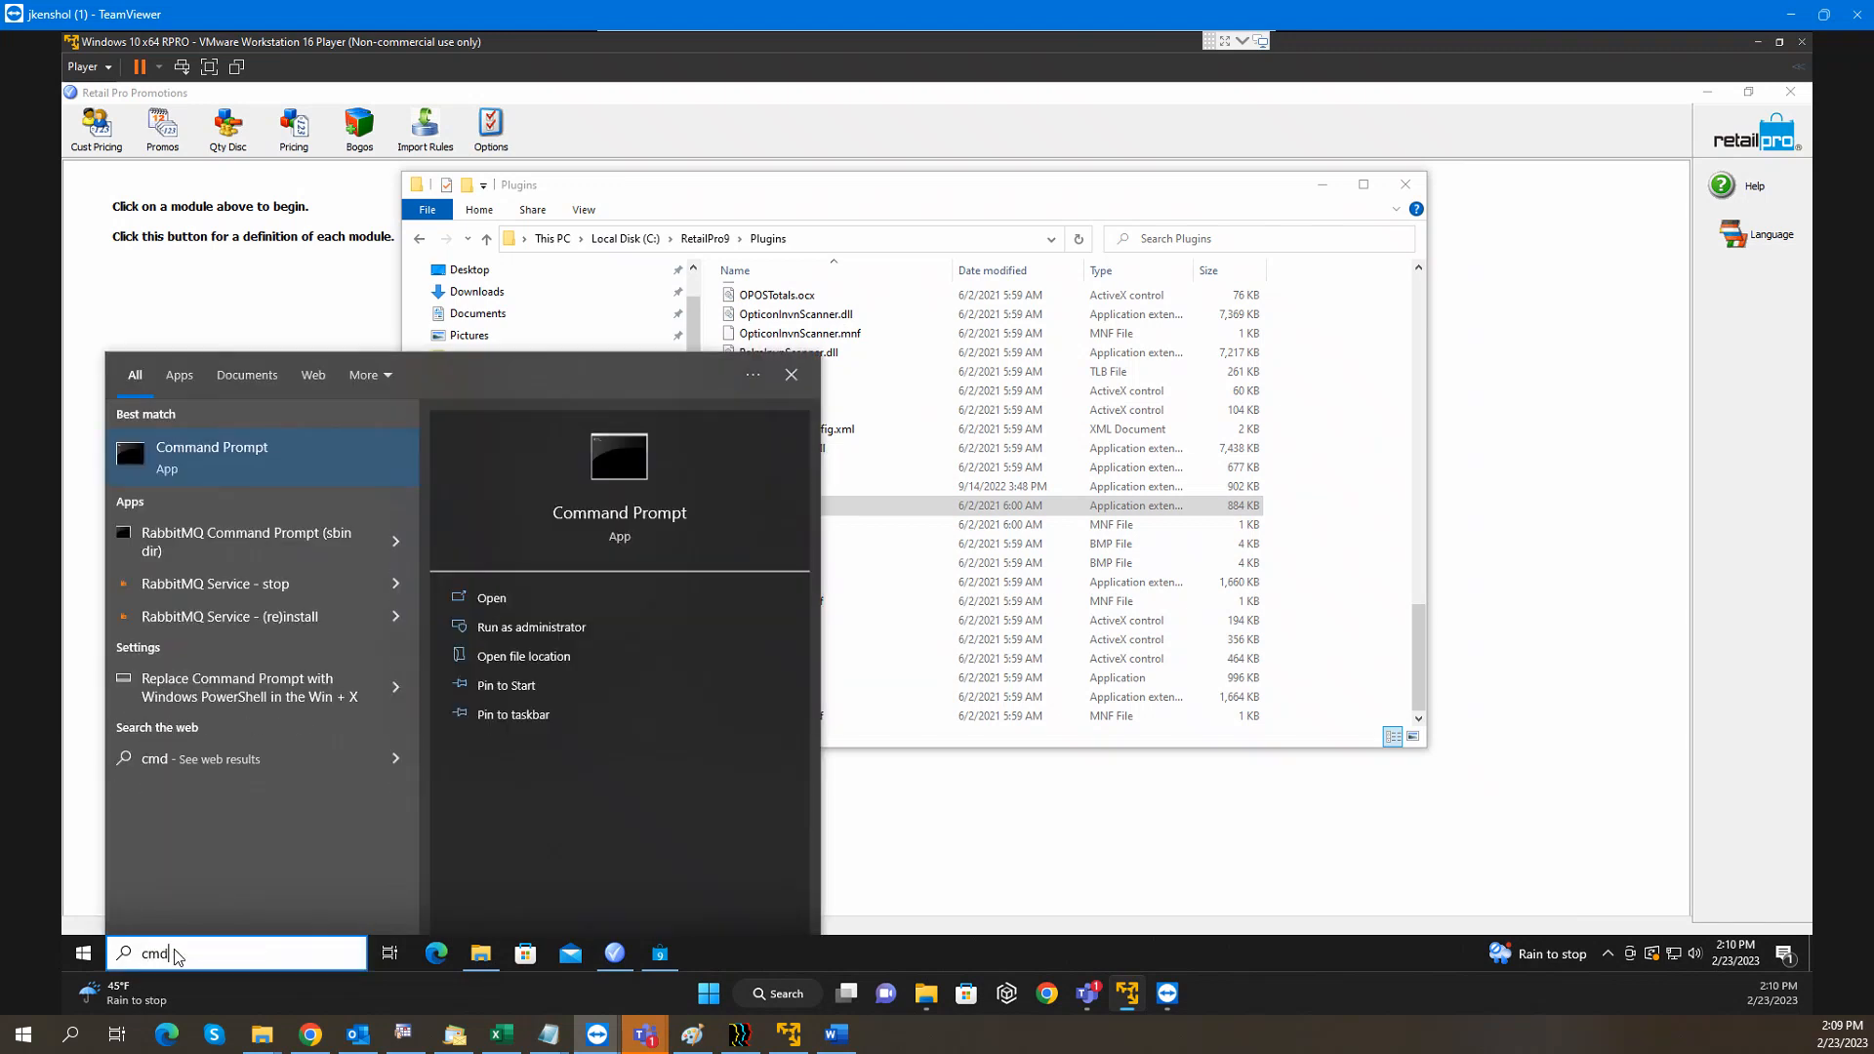
right_click(246, 451)
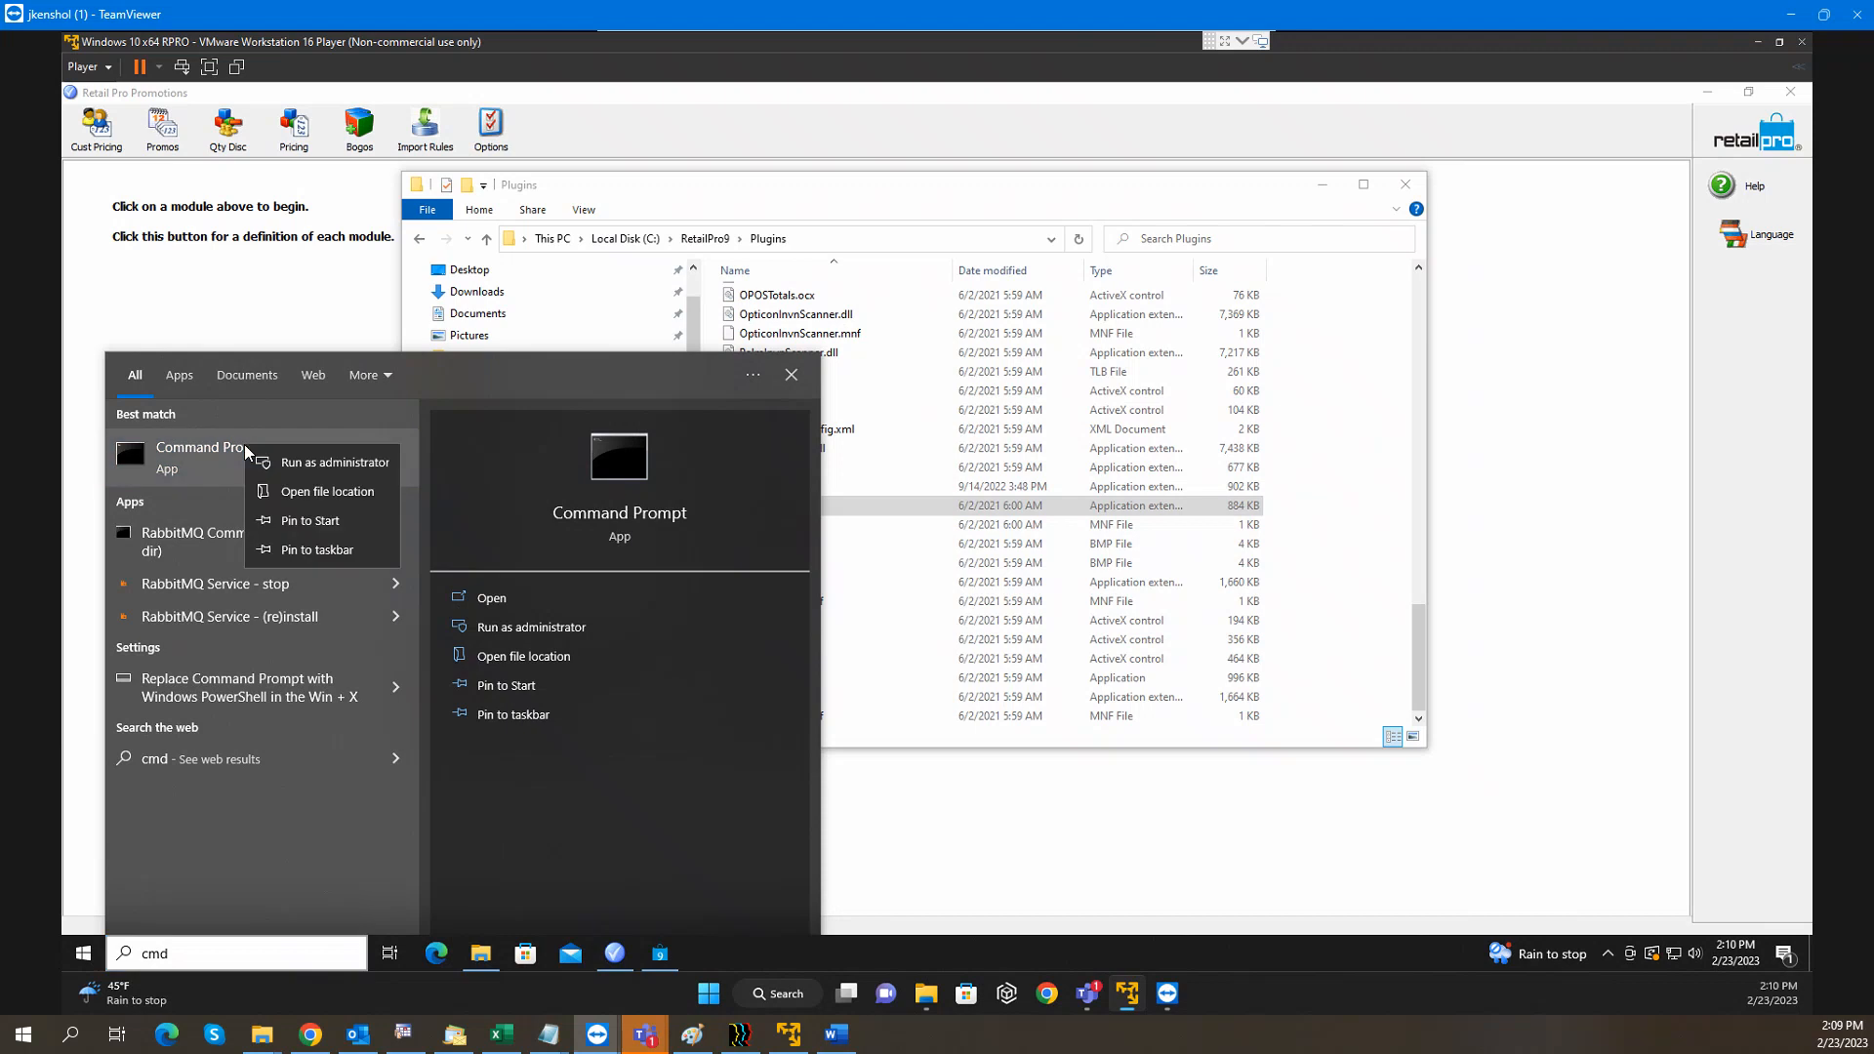
left_click(318, 466)
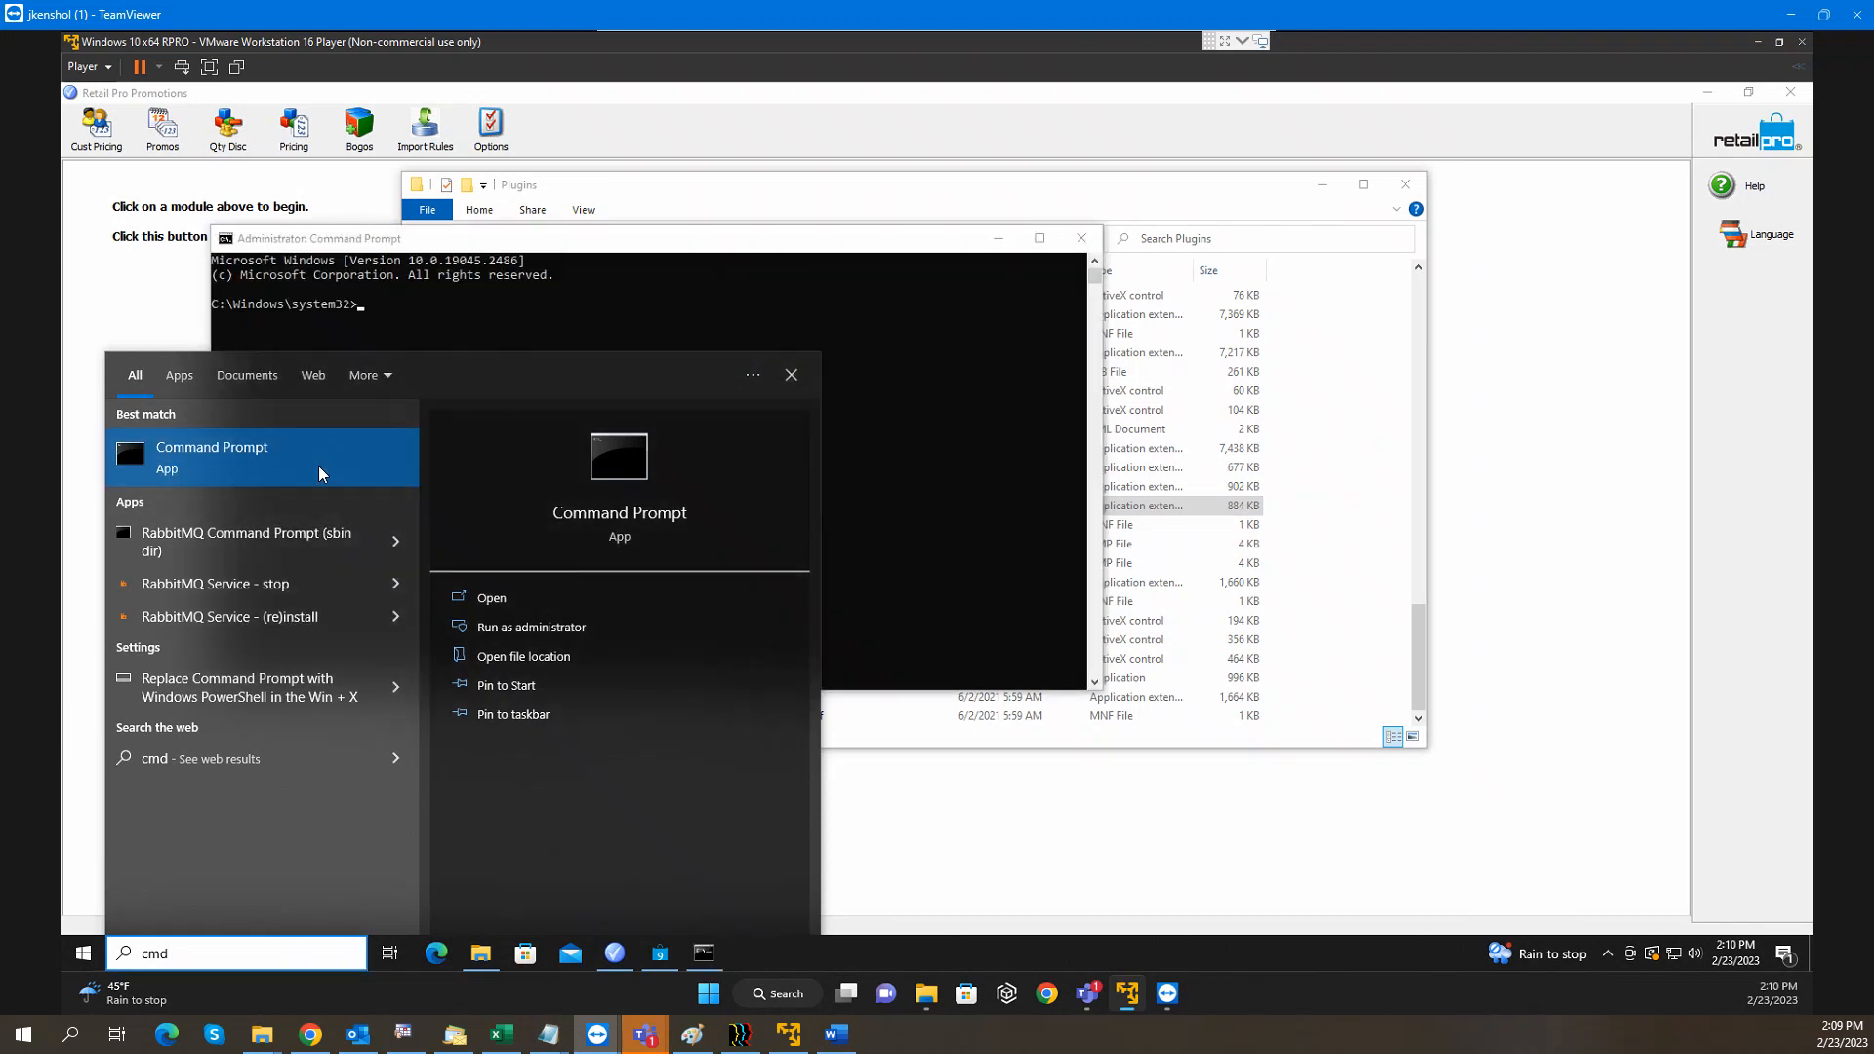
left_click(533, 239)
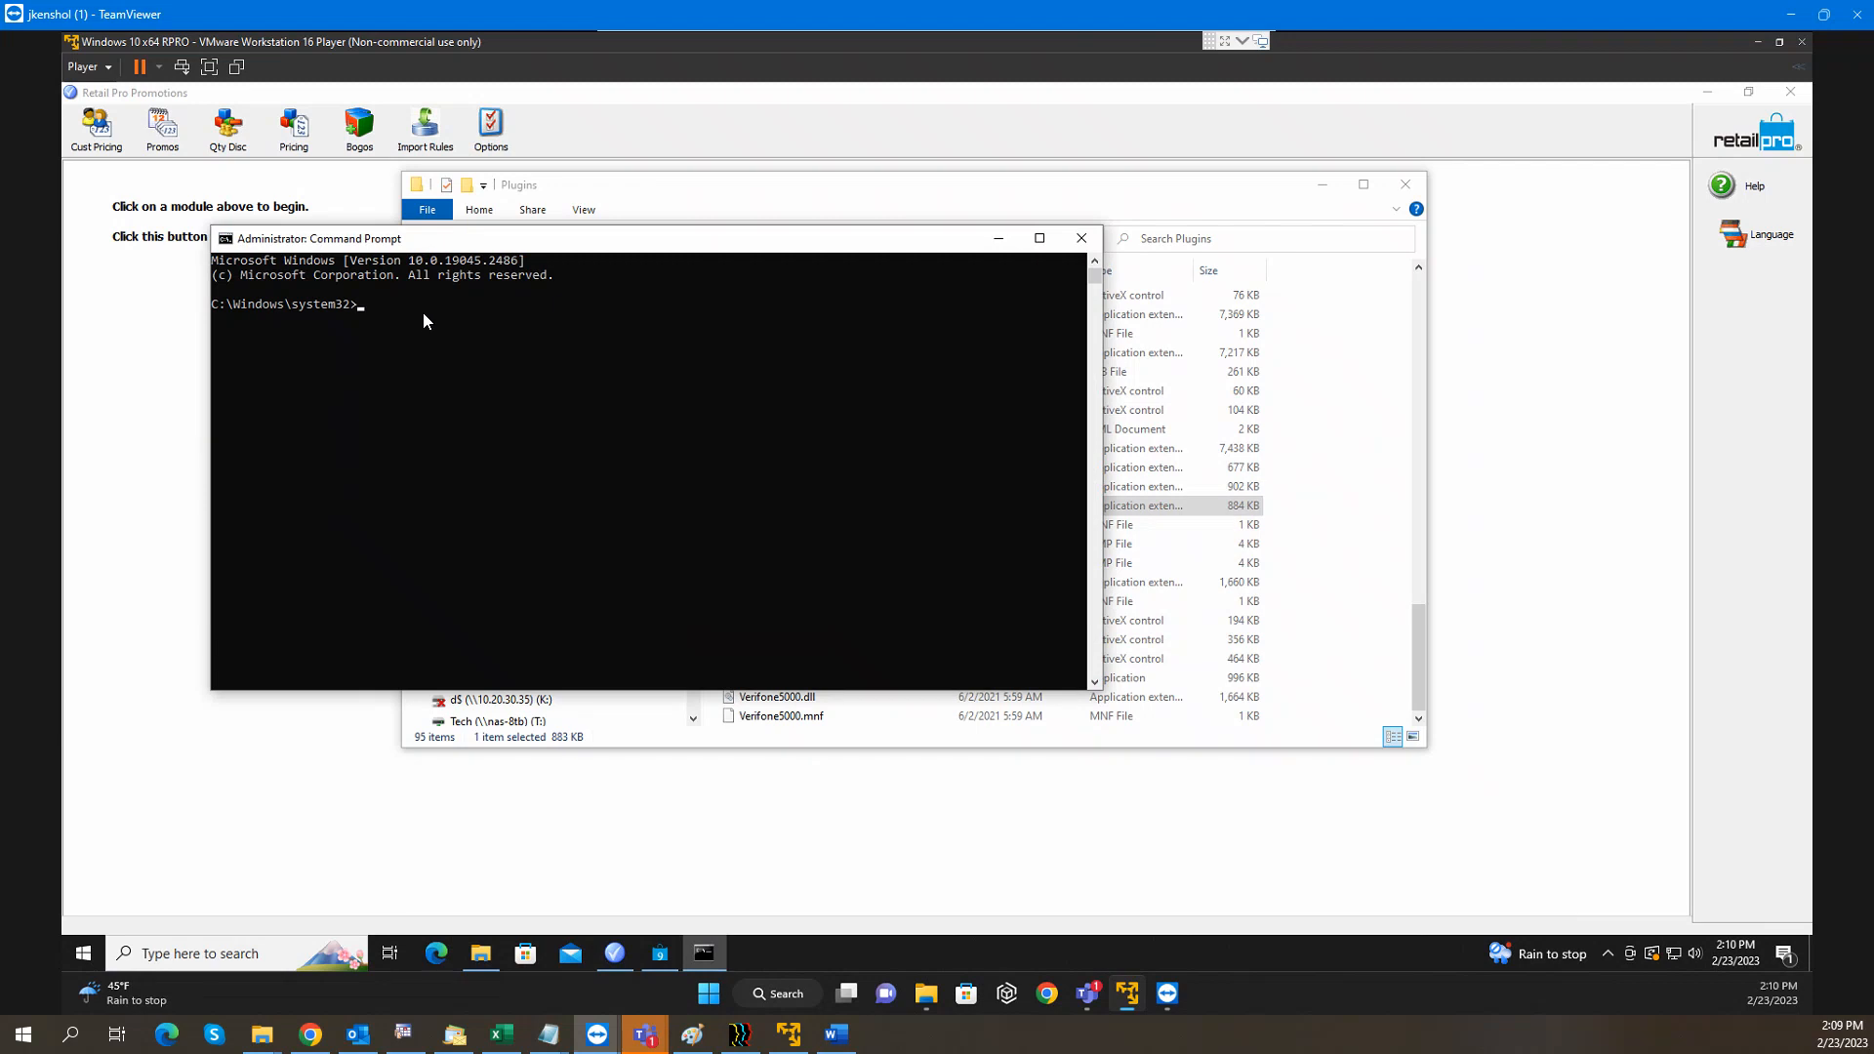
Paste and run the regsvr32 RPROPROM.dll command in the elevated prompt, then acknowledge success
right_click(439, 243)
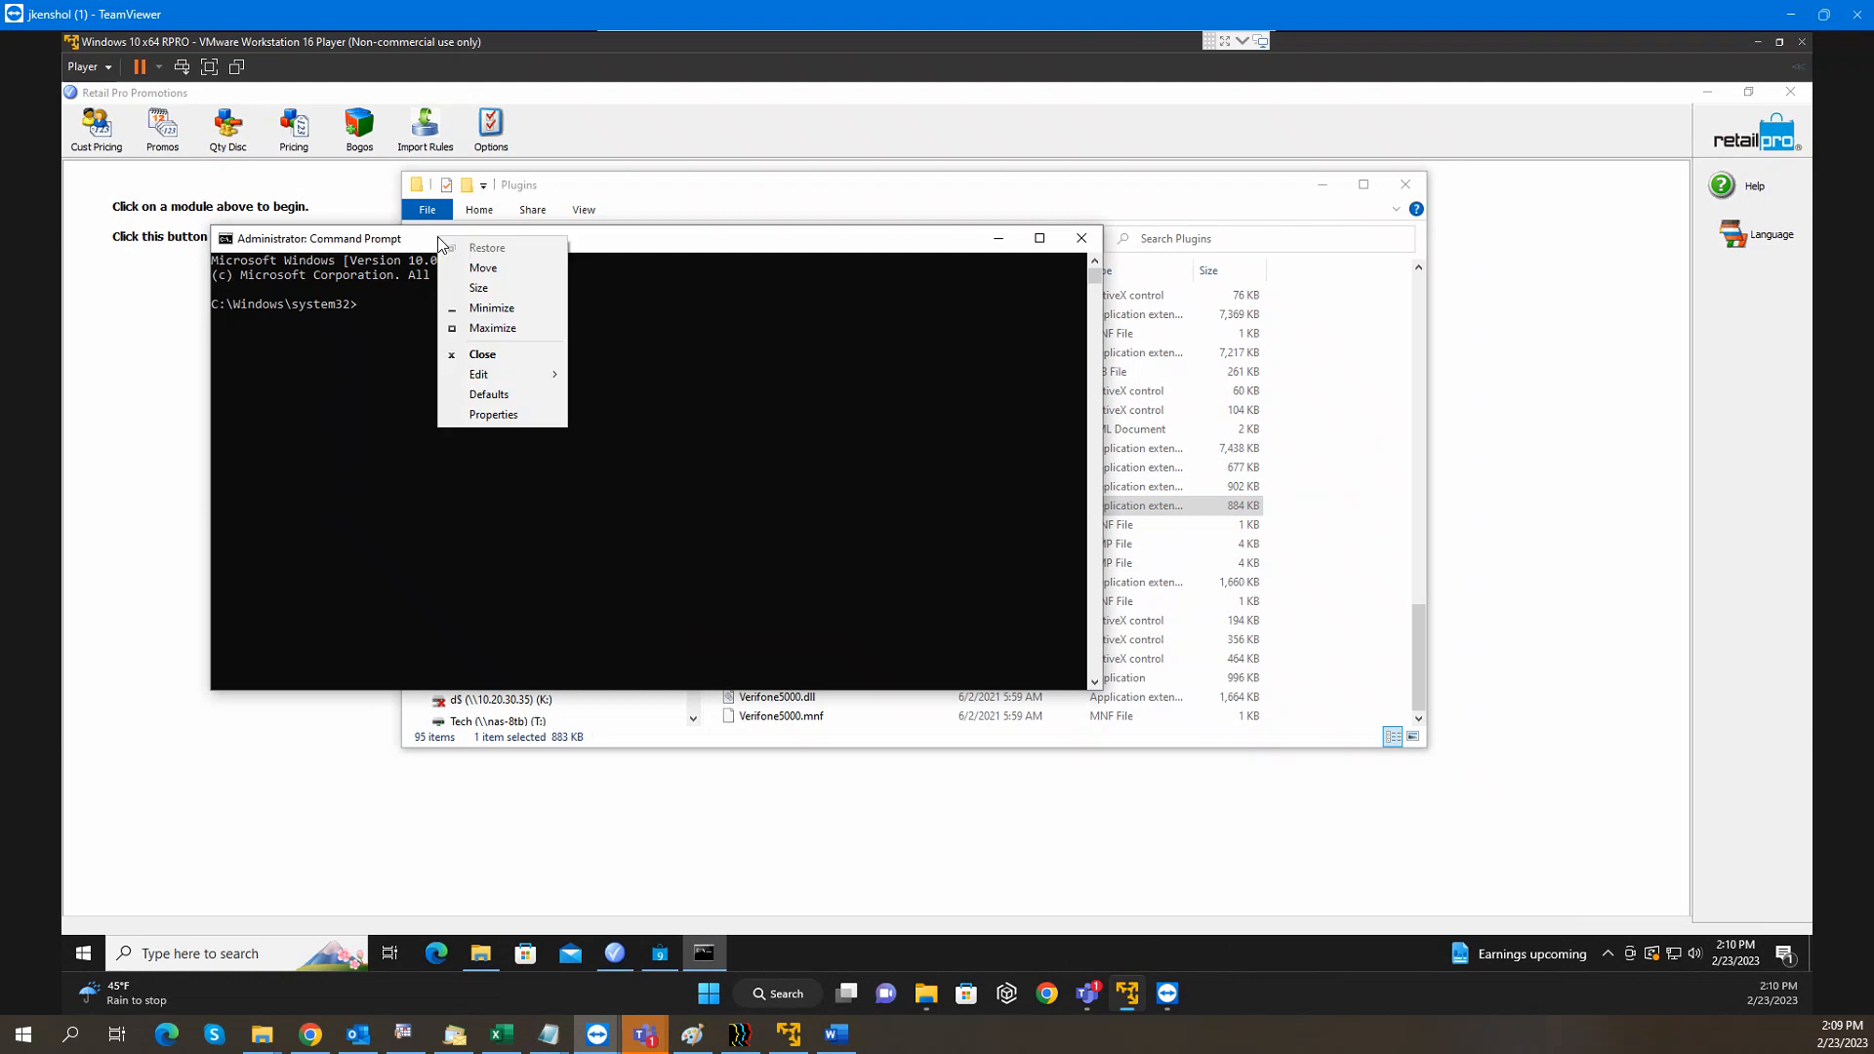
mouse_move(488, 375)
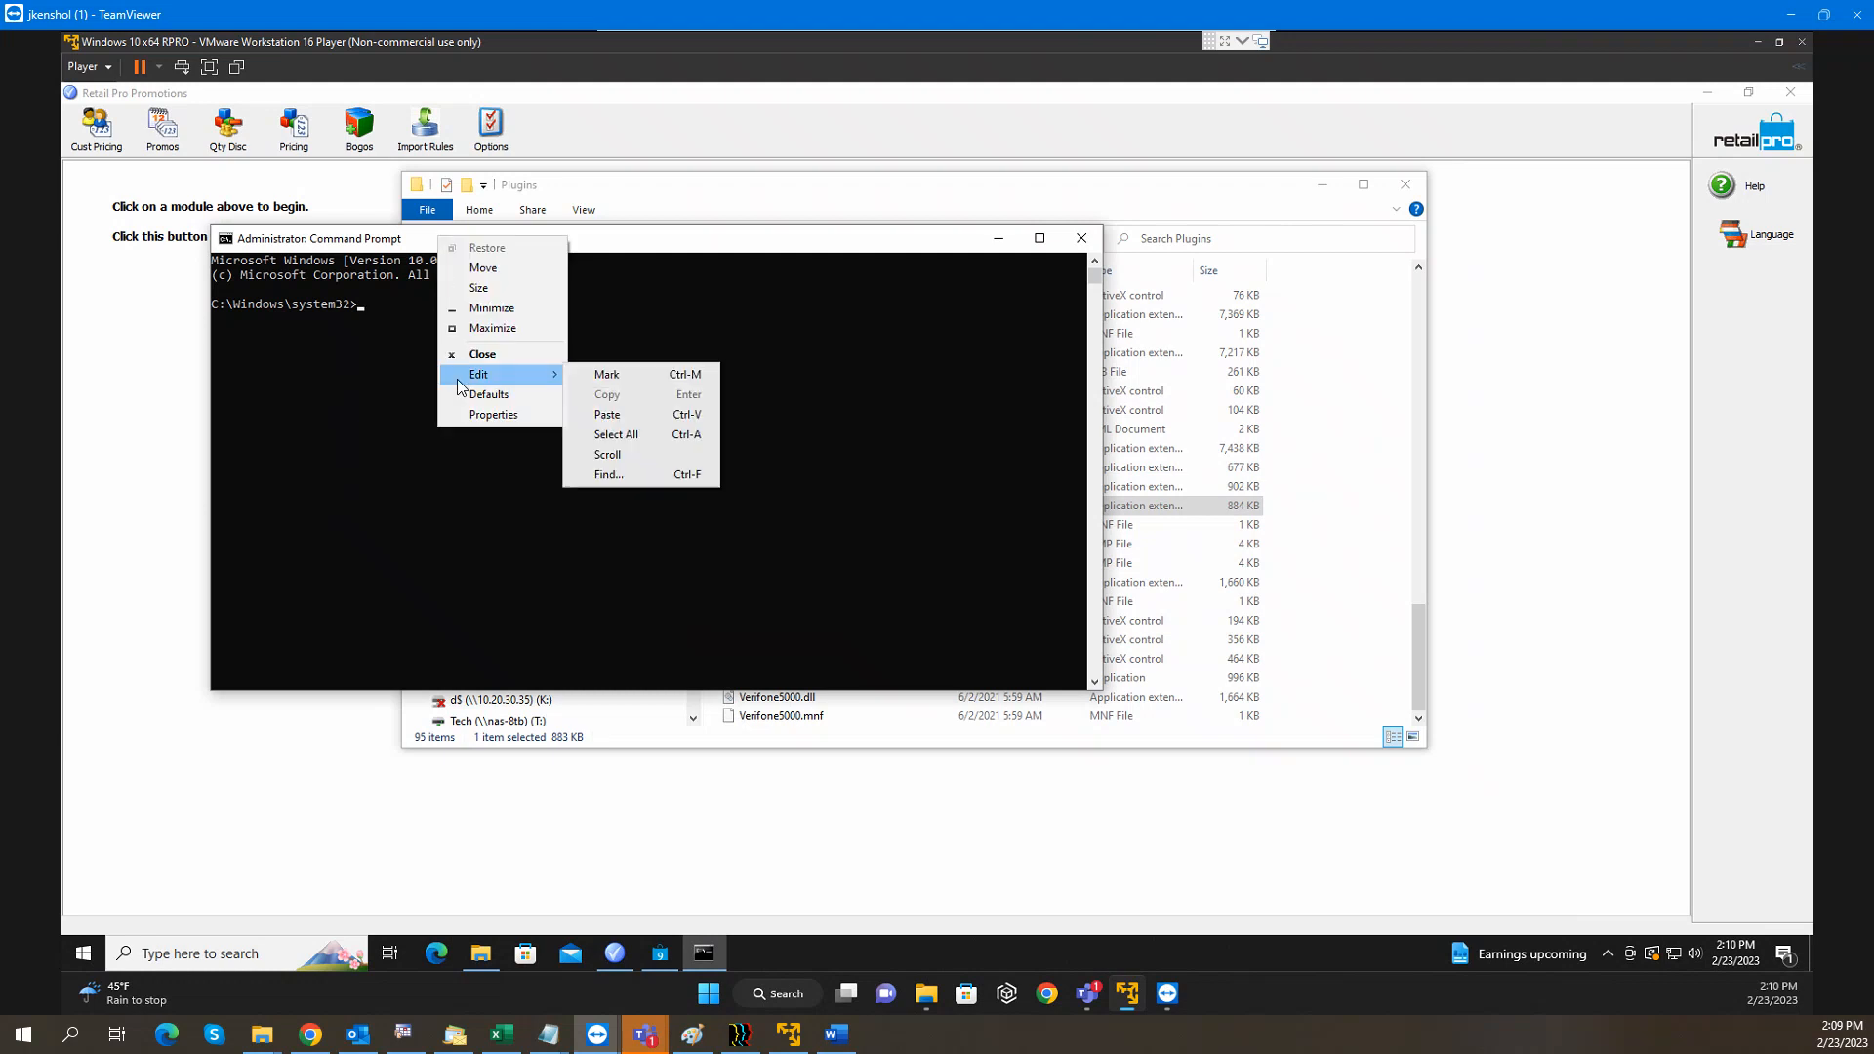
left_click(625, 420)
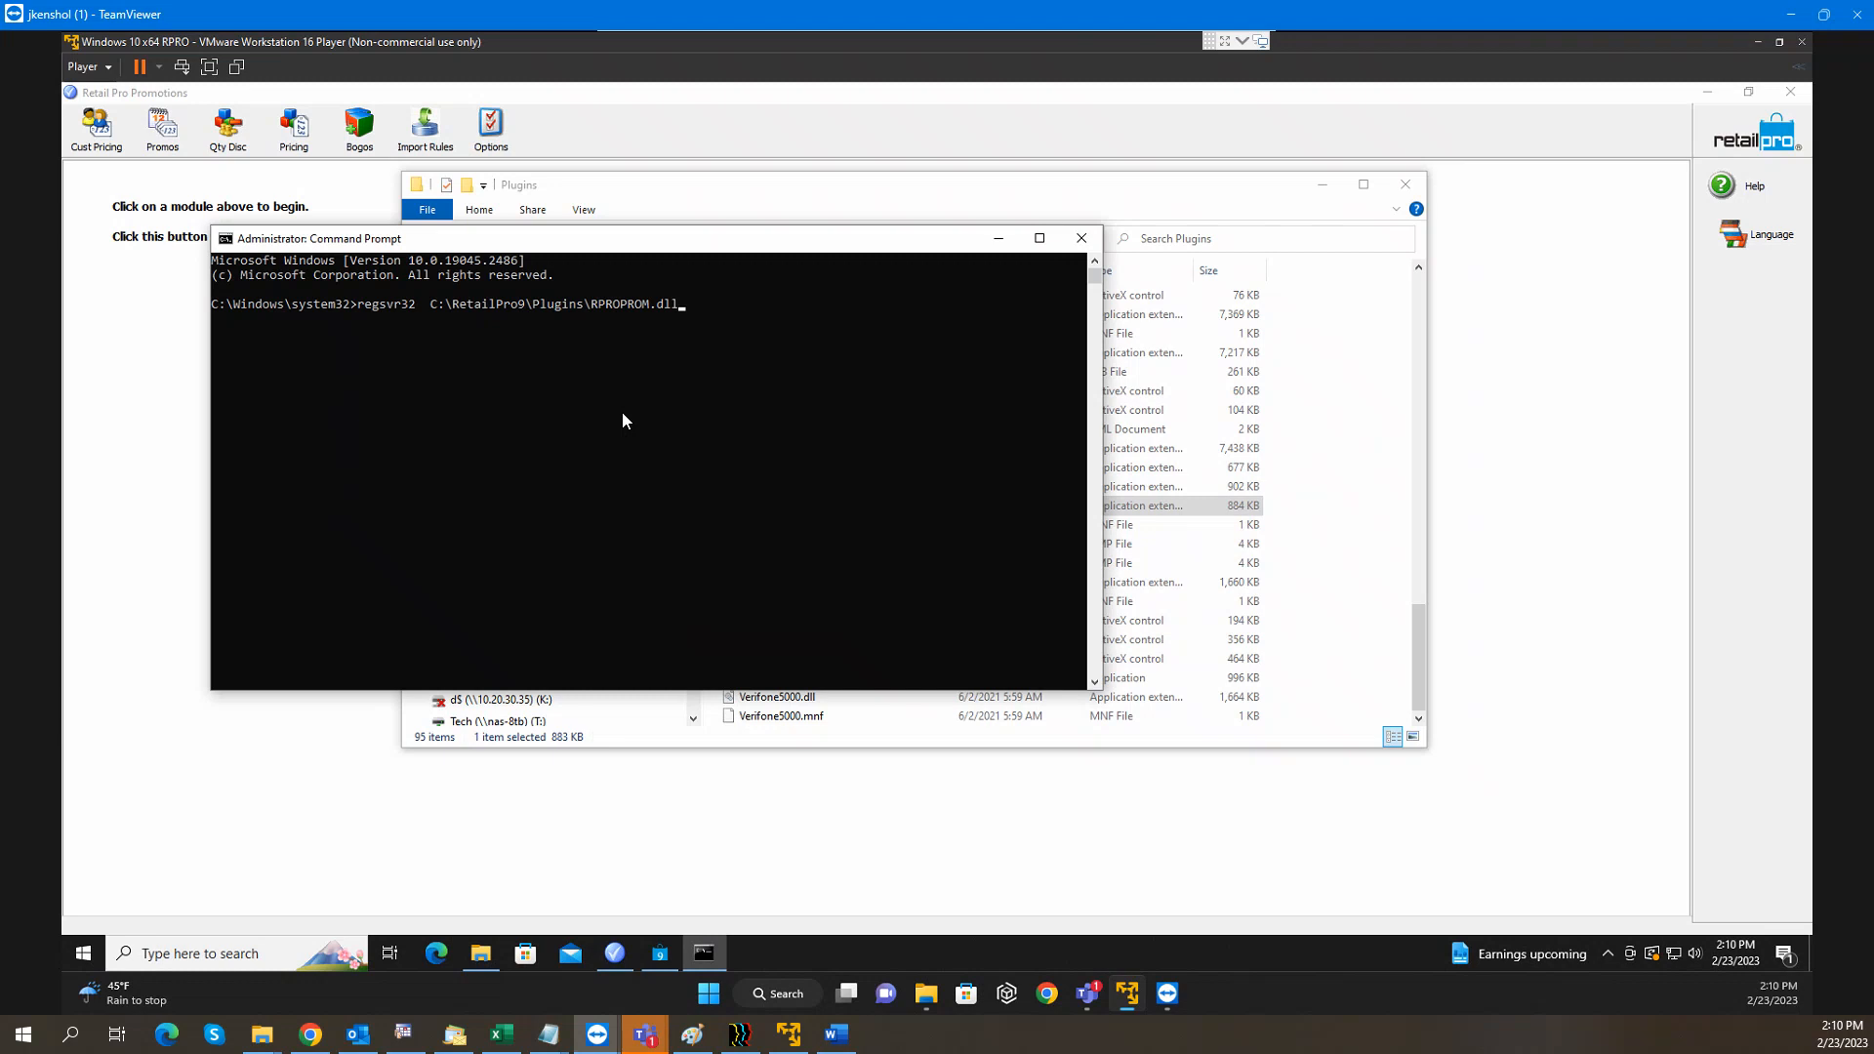
key("Return")
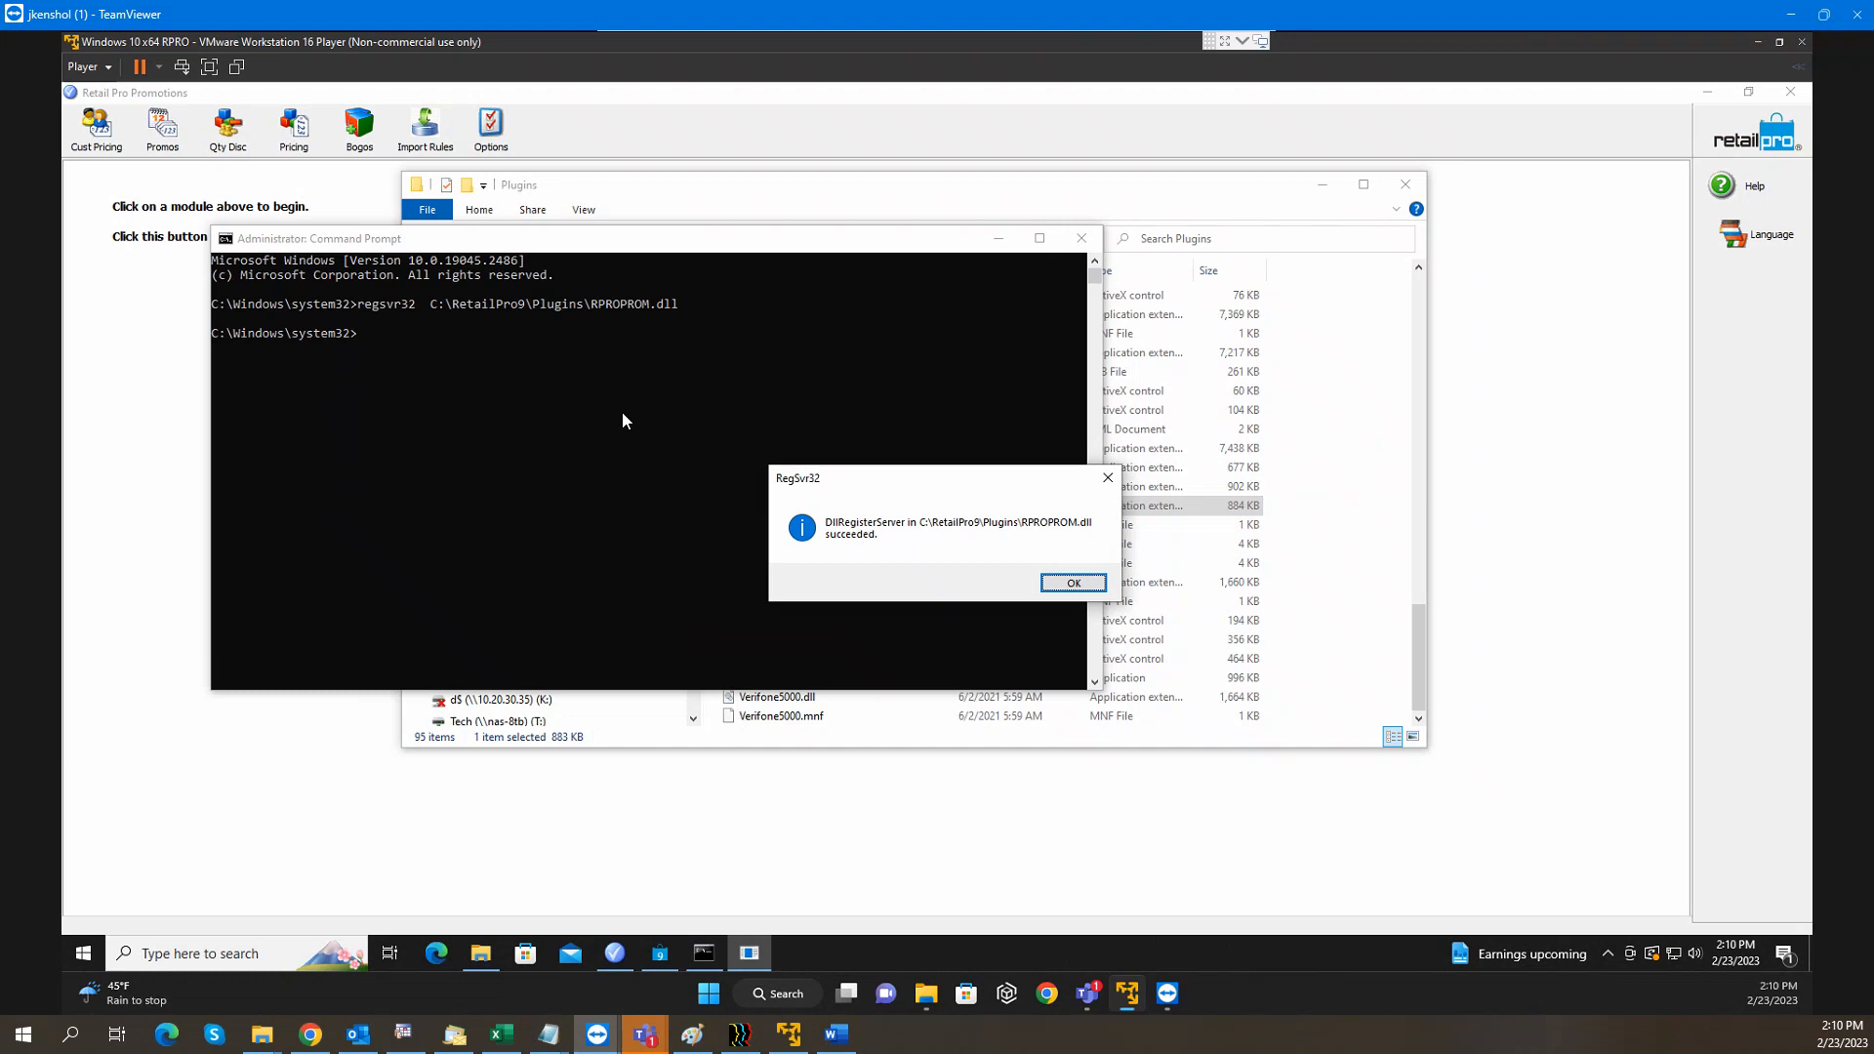
left_click(1058, 589)
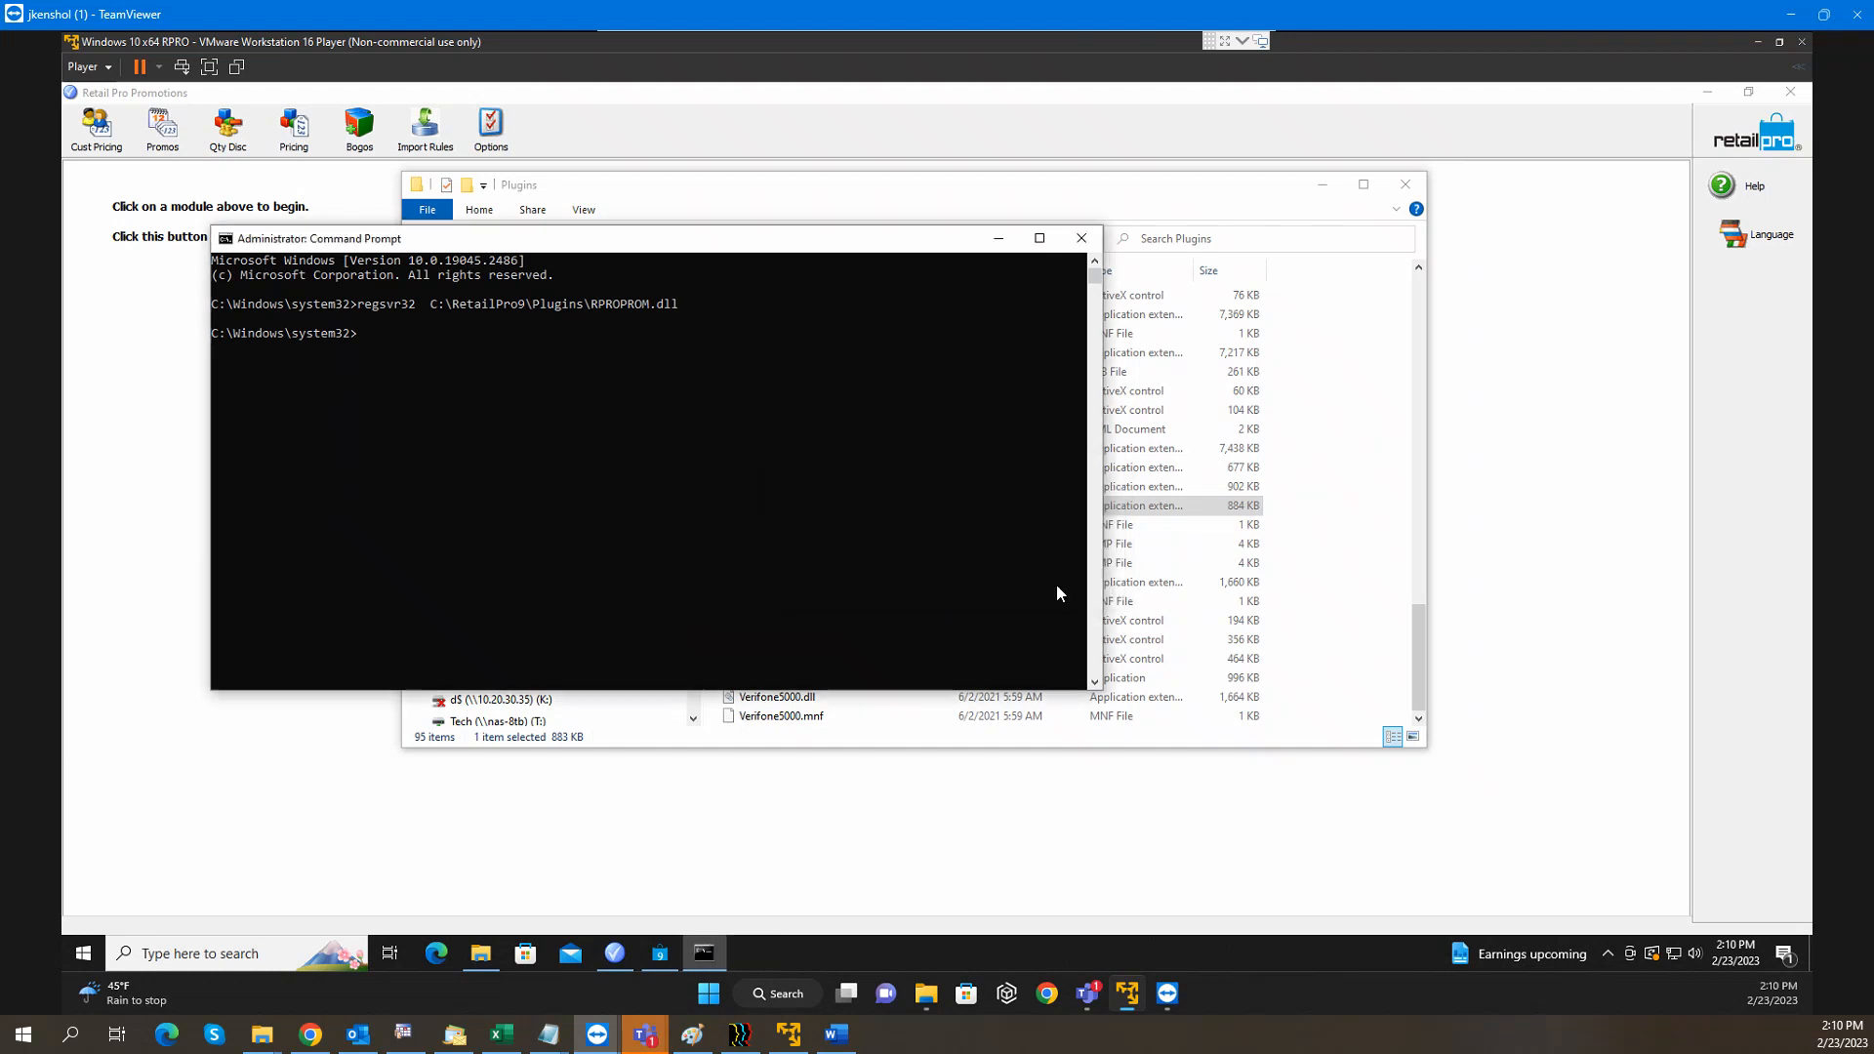
Close Command Prompt and open the C:\RetailPro9\RProProm folder
left_click(1081, 240)
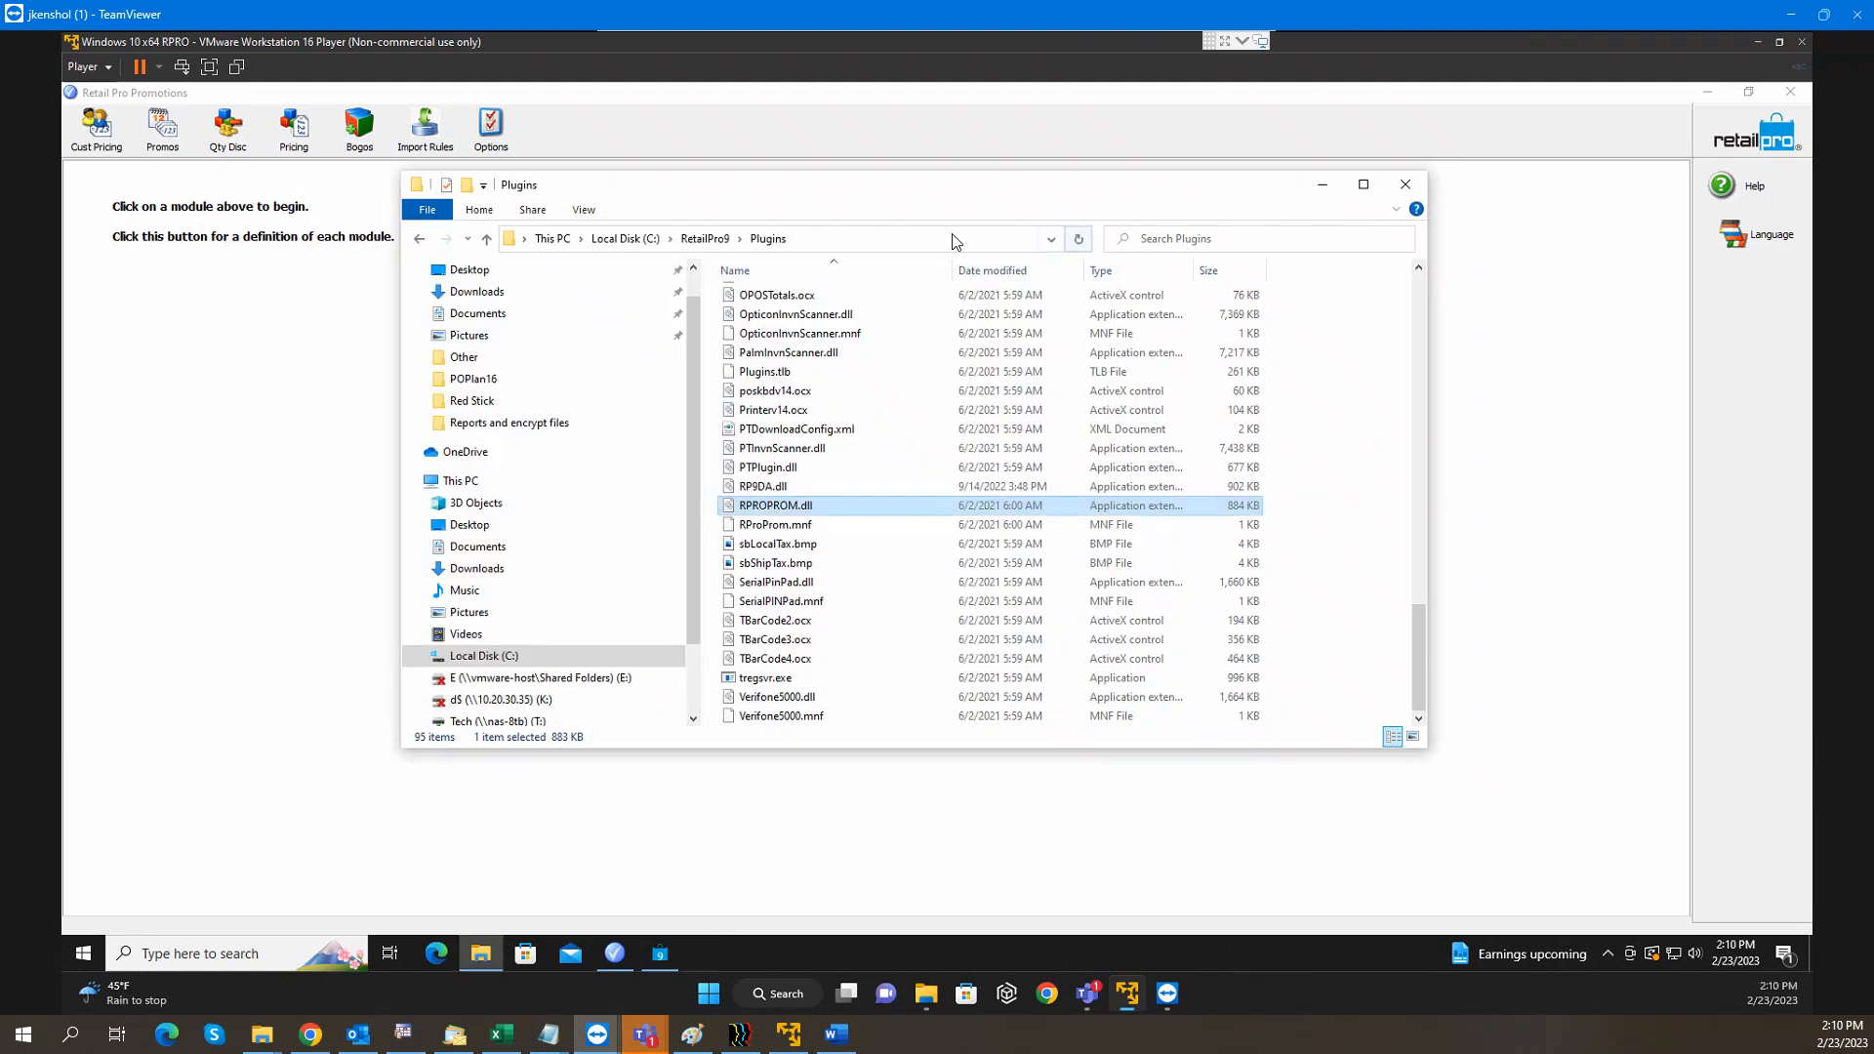
left_click(705, 240)
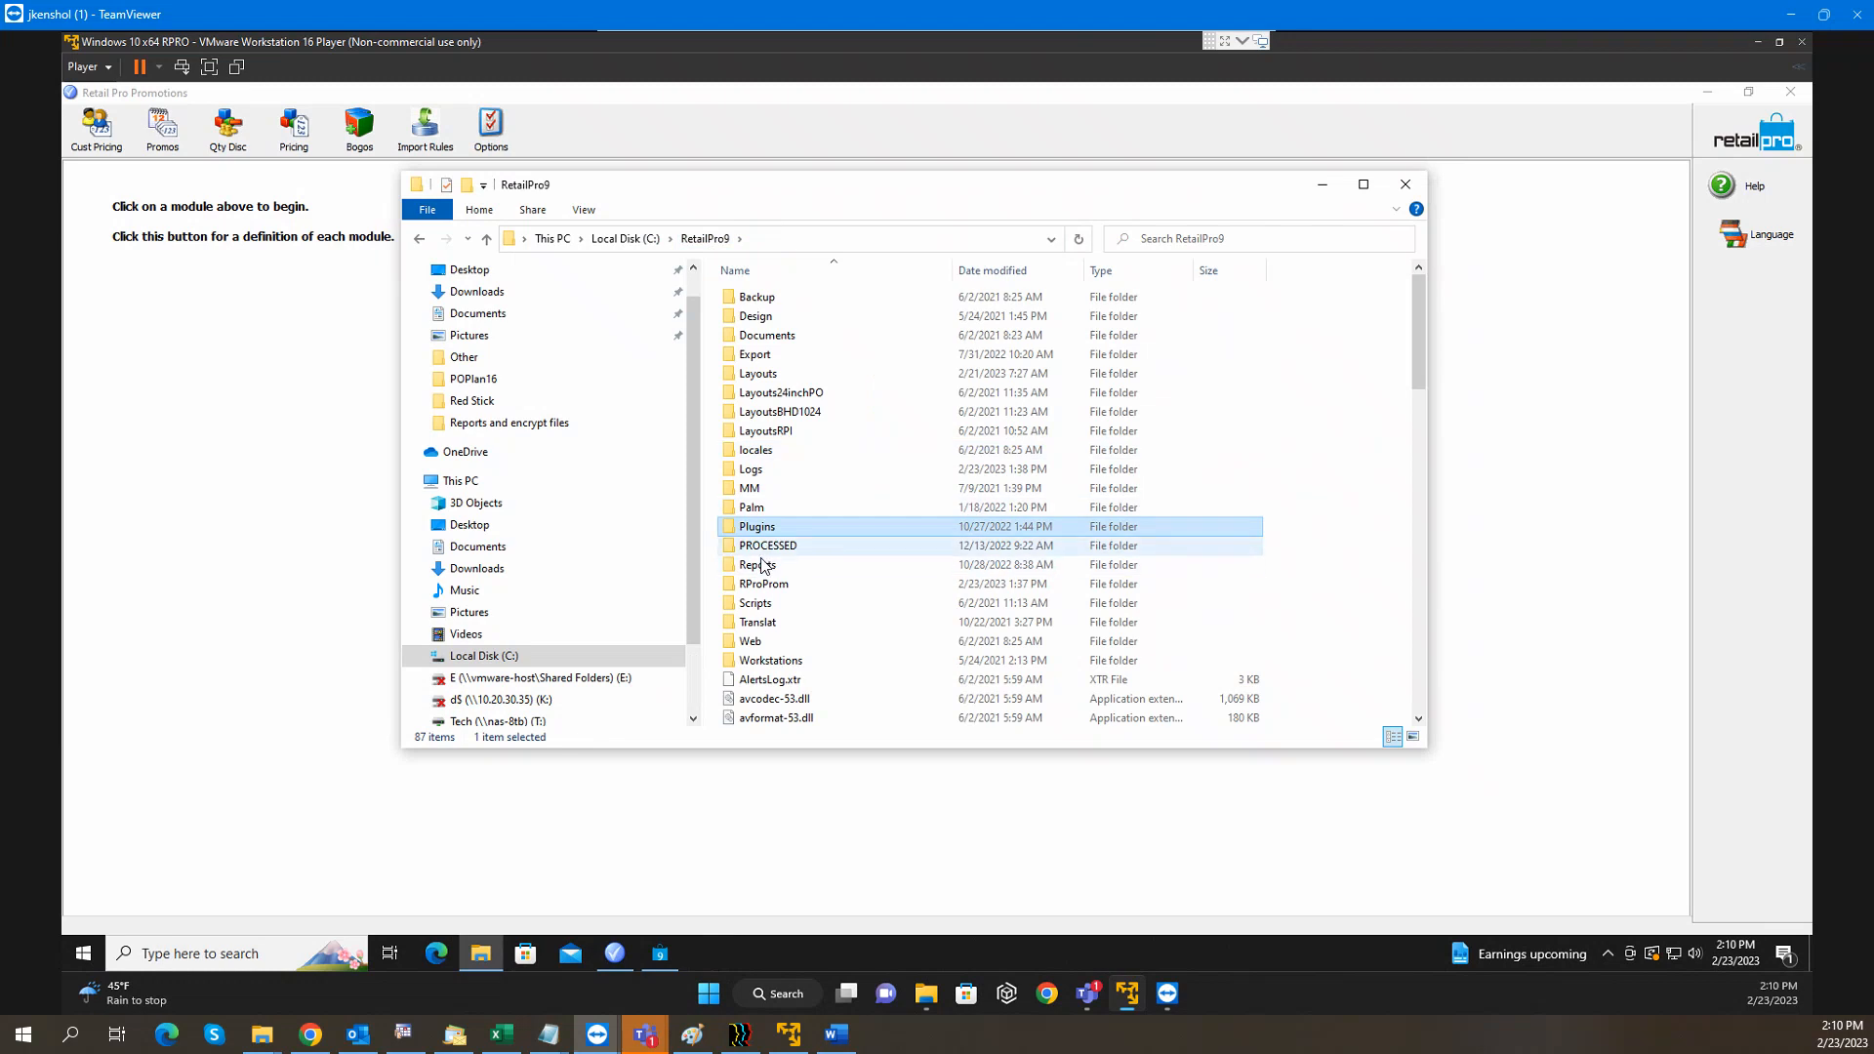
double_click(764, 584)
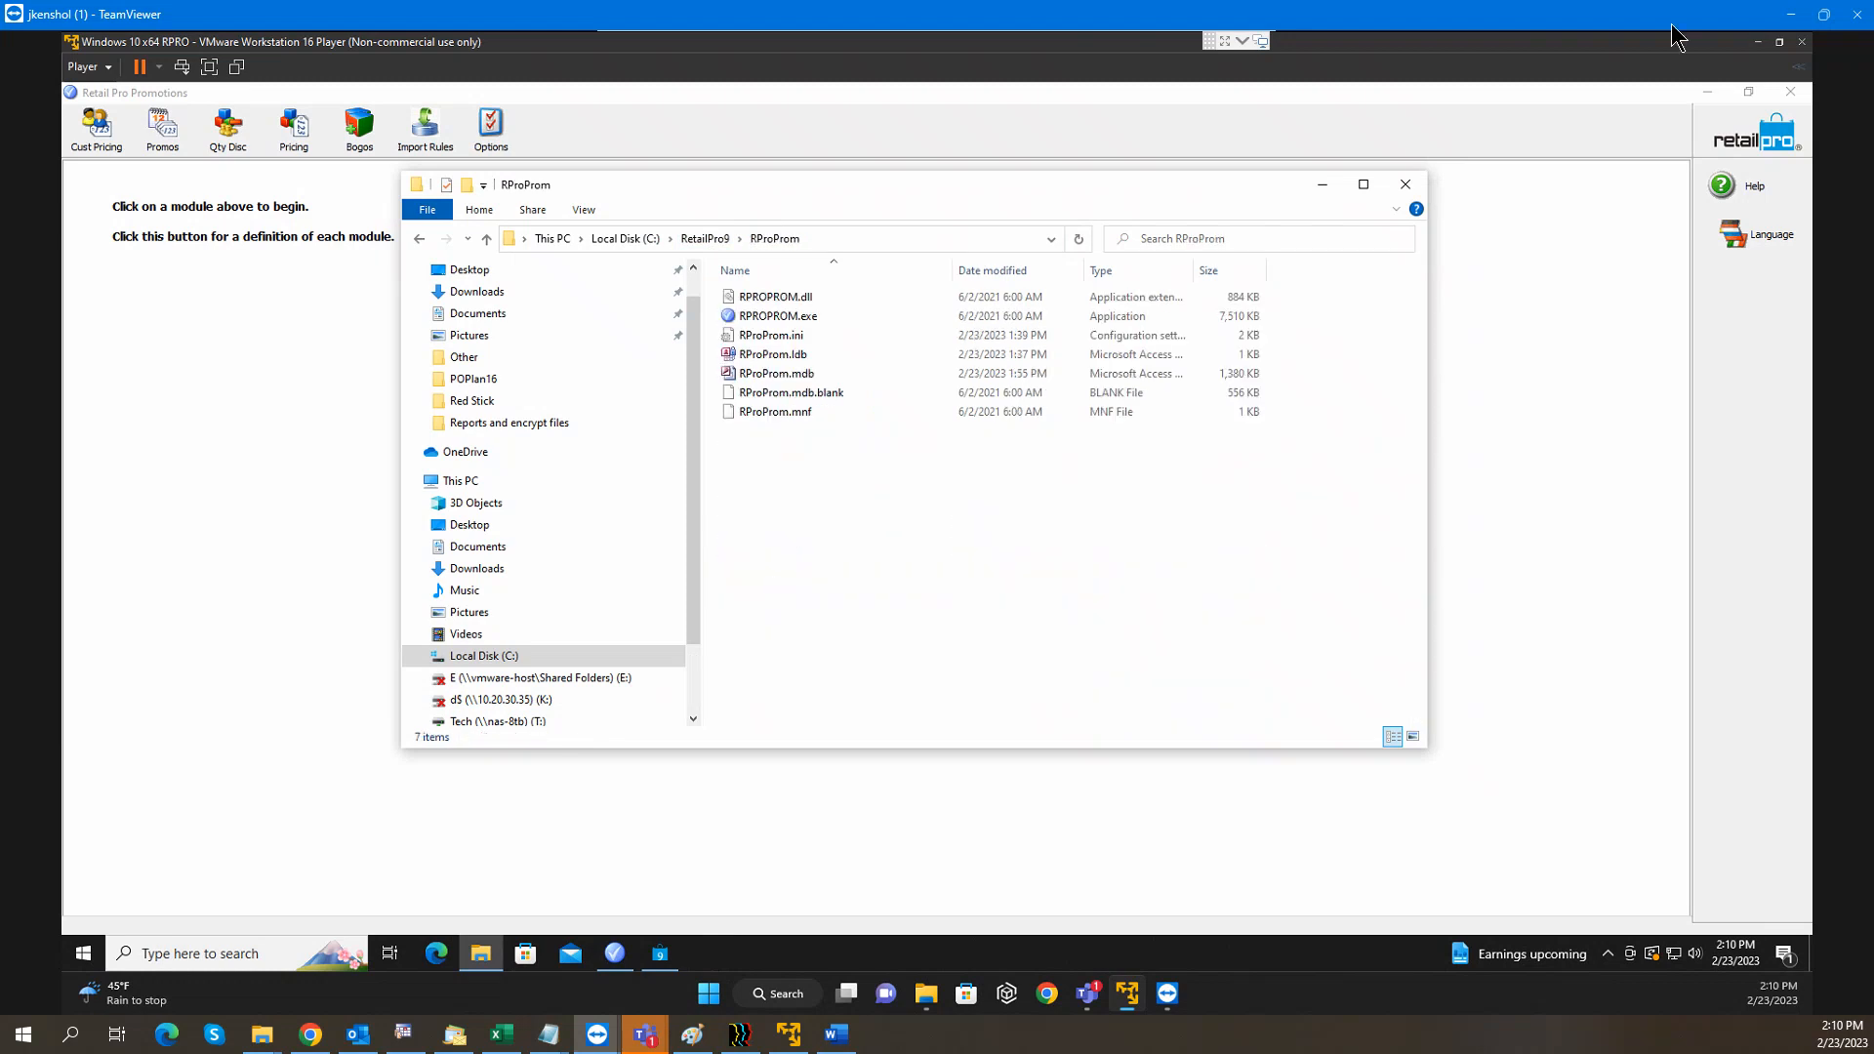
Minimize the Retail Pro receipt windows and close Retail Pro Promotions
left_click(1714, 96)
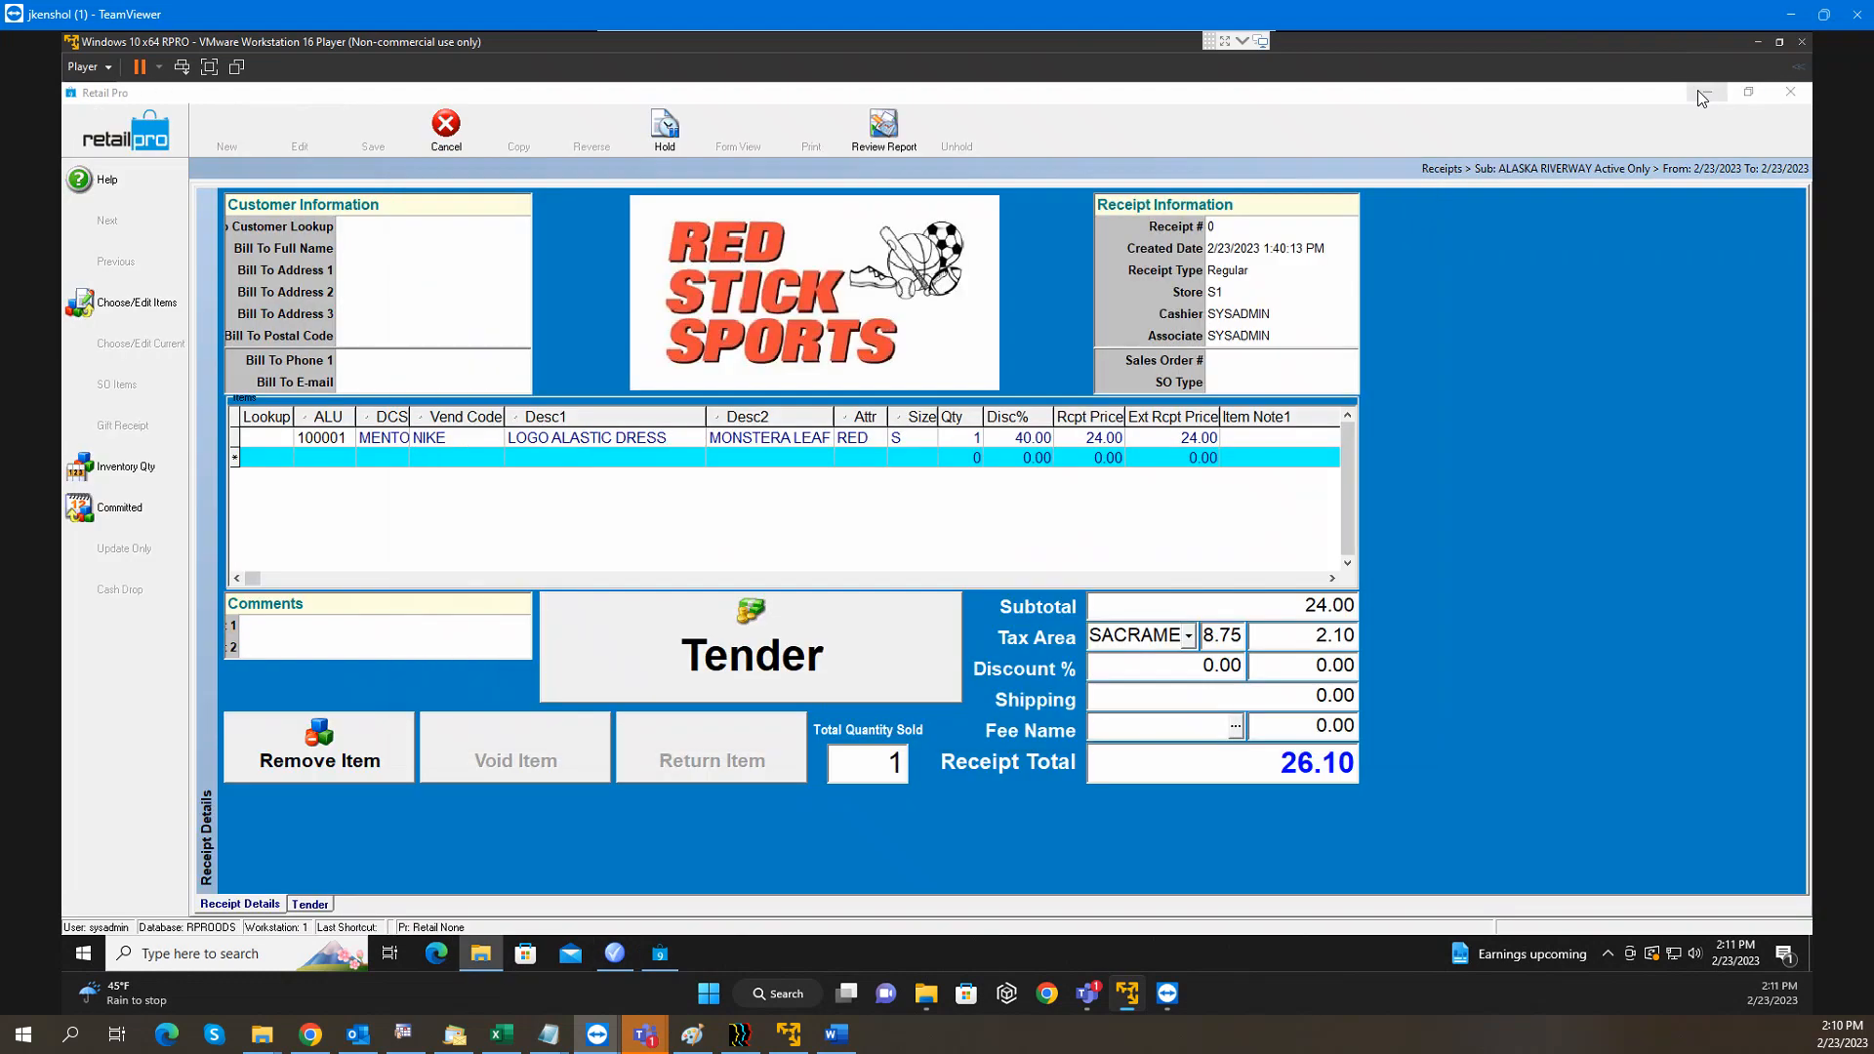
left_click(1699, 95)
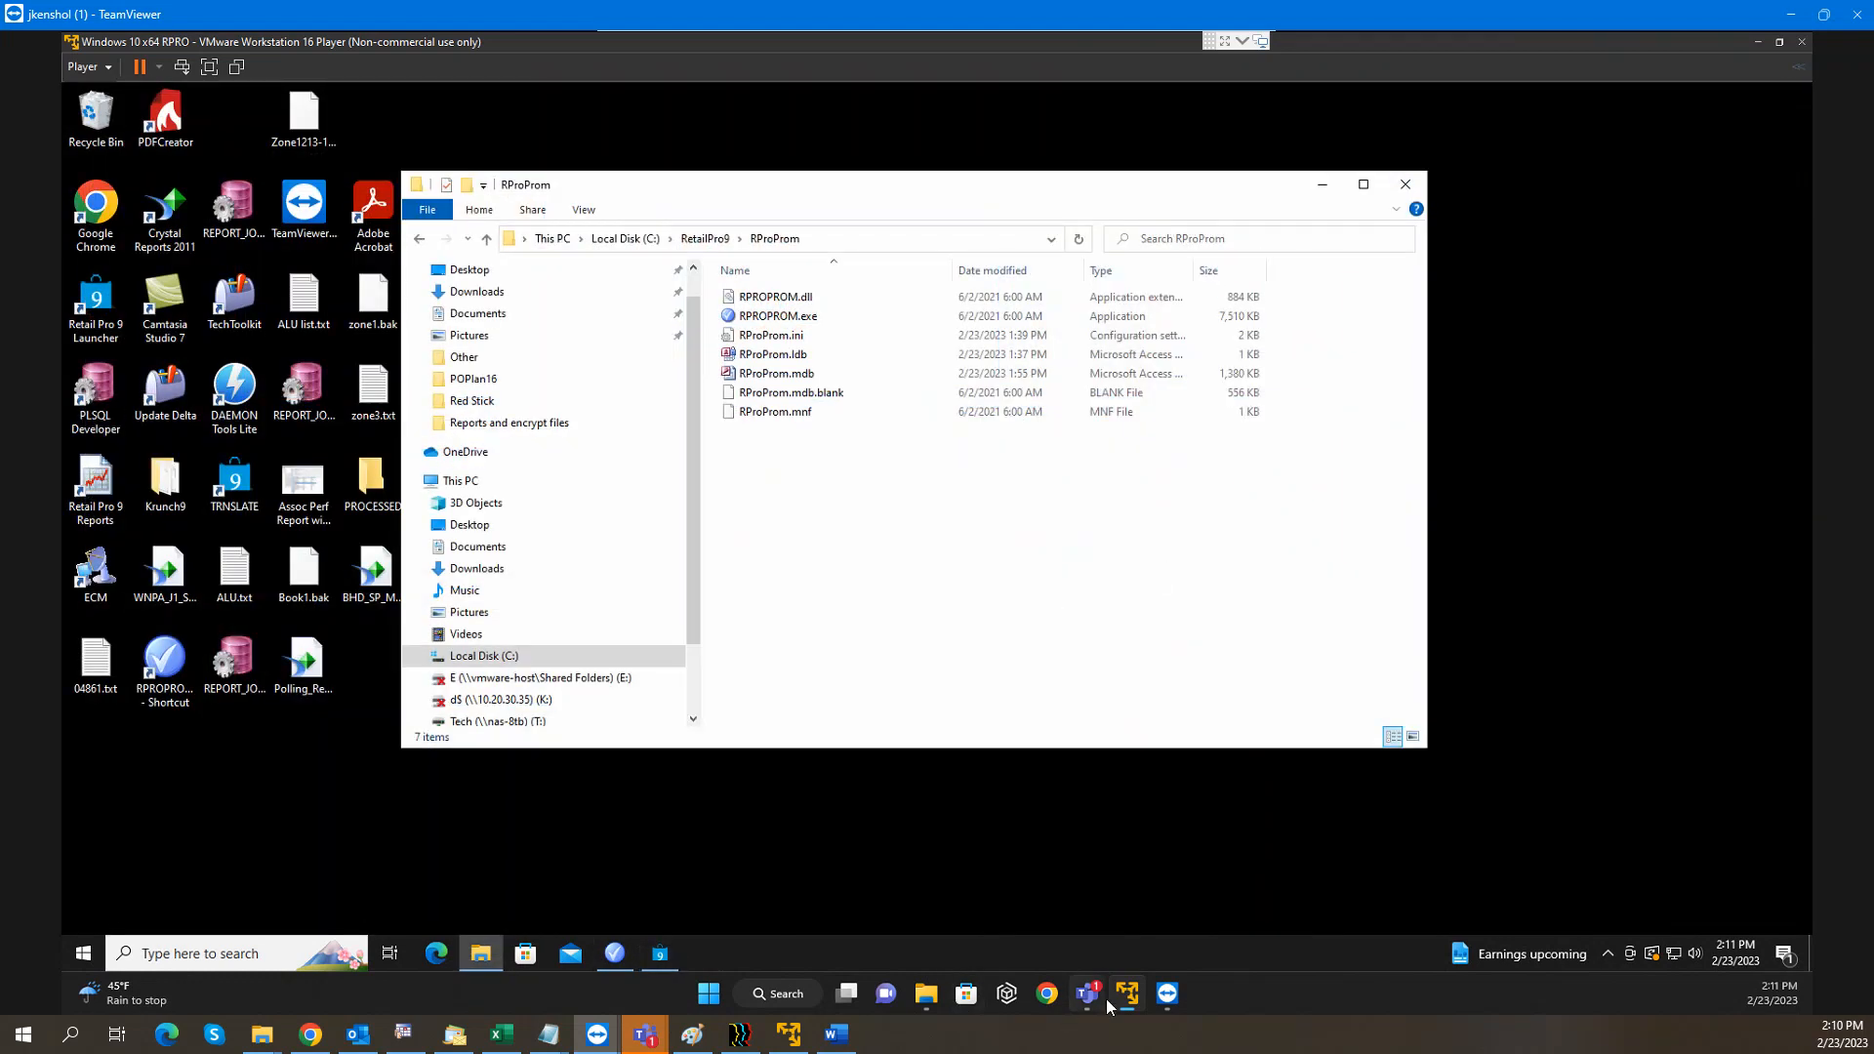
left_click(661, 962)
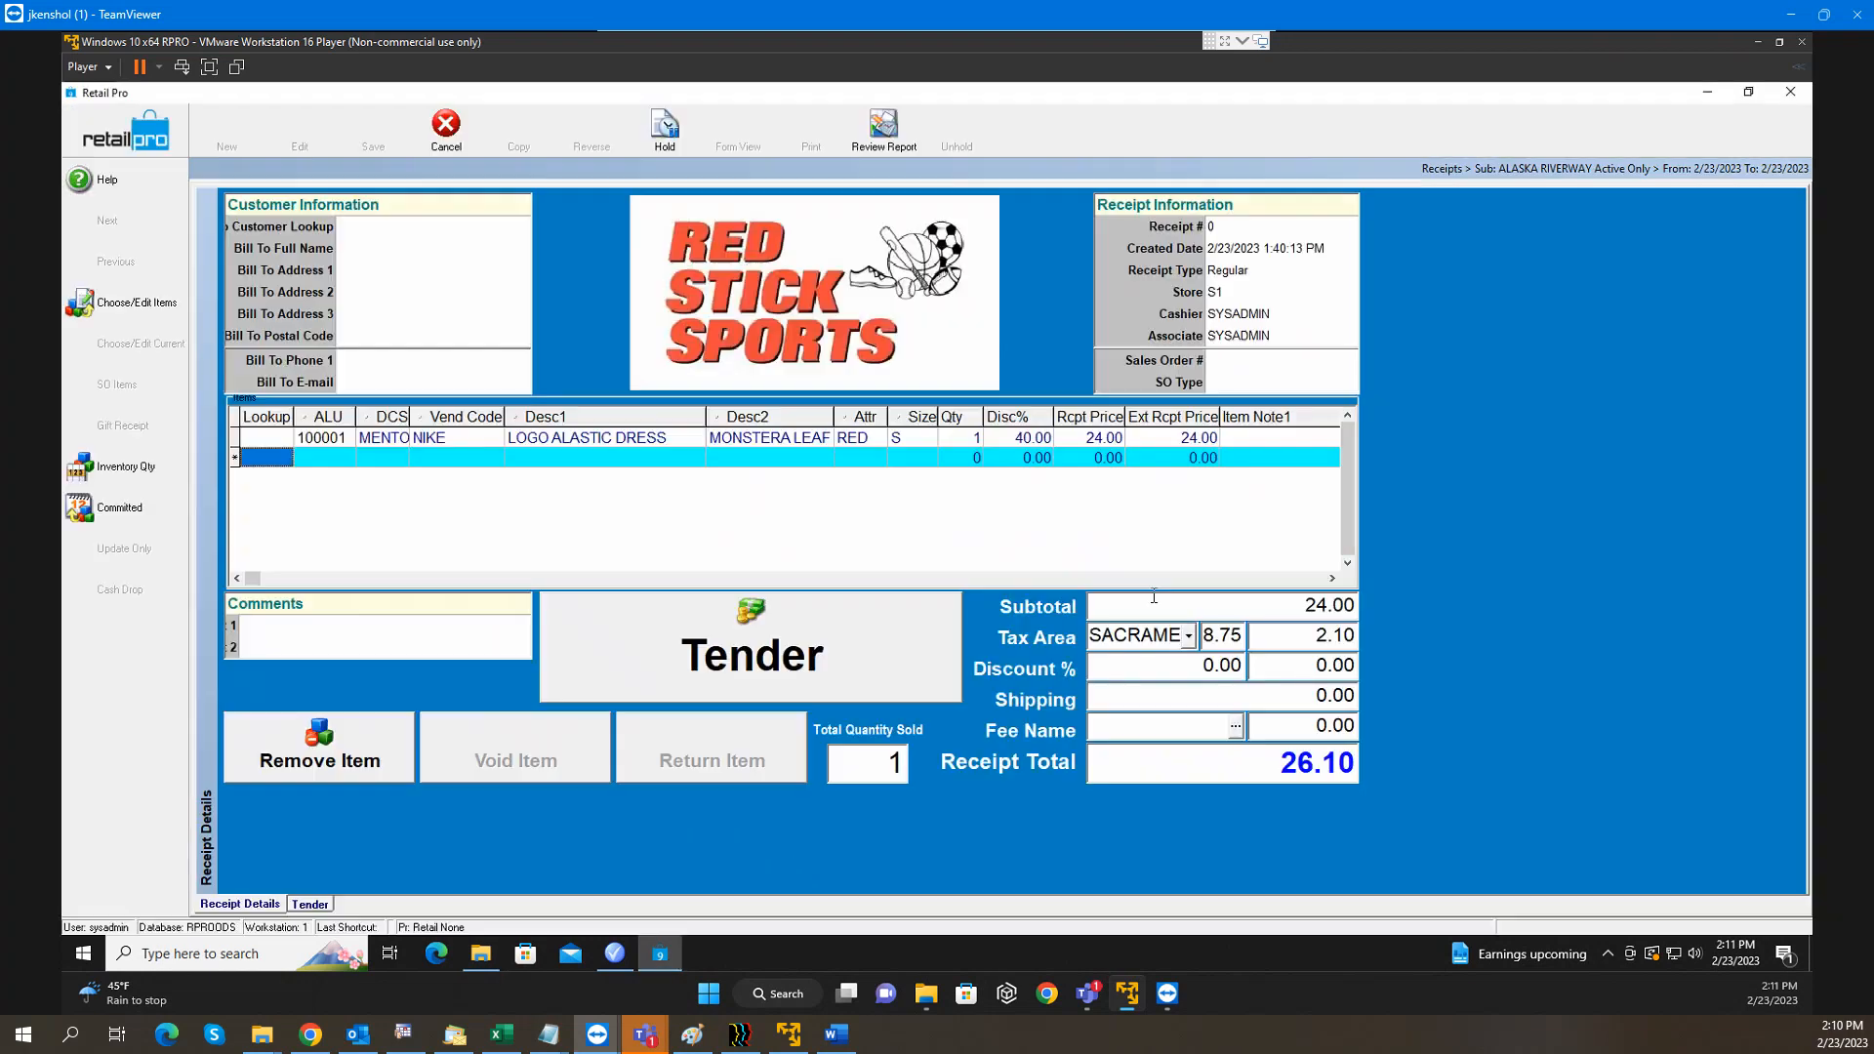
left_click(1708, 93)
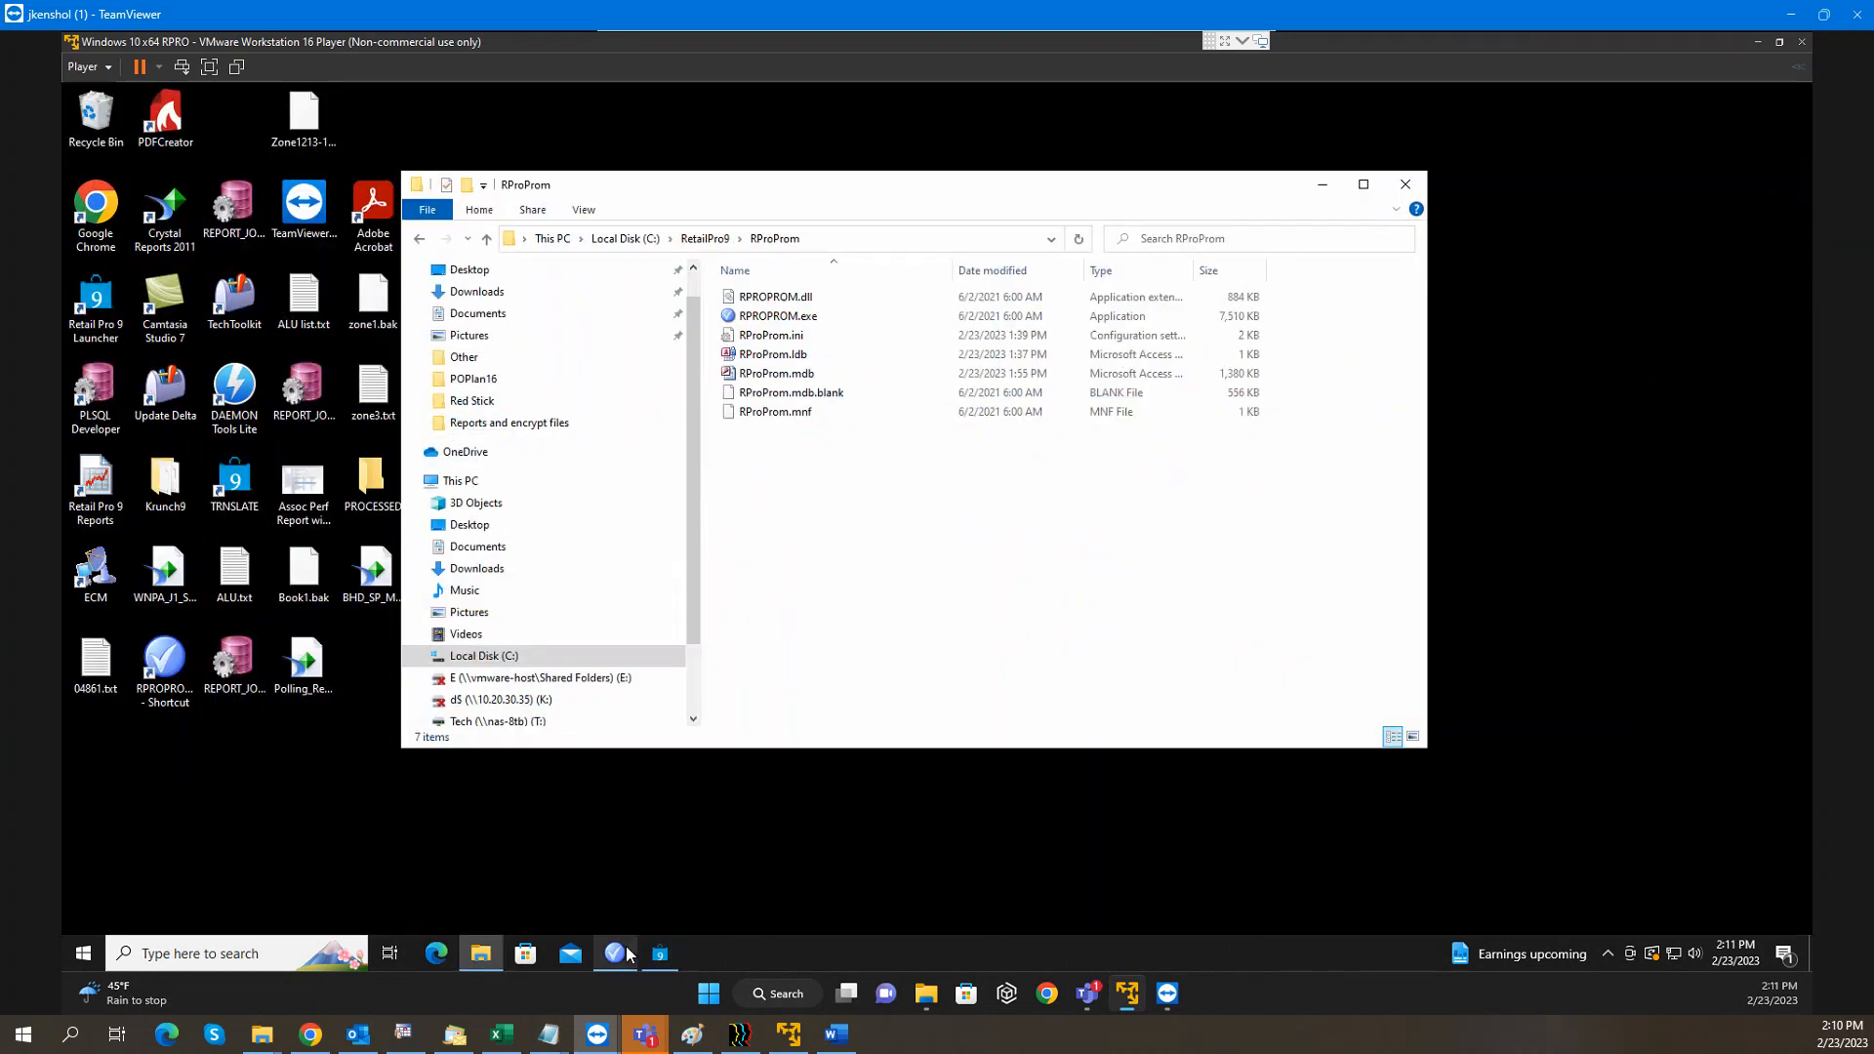
left_click(618, 954)
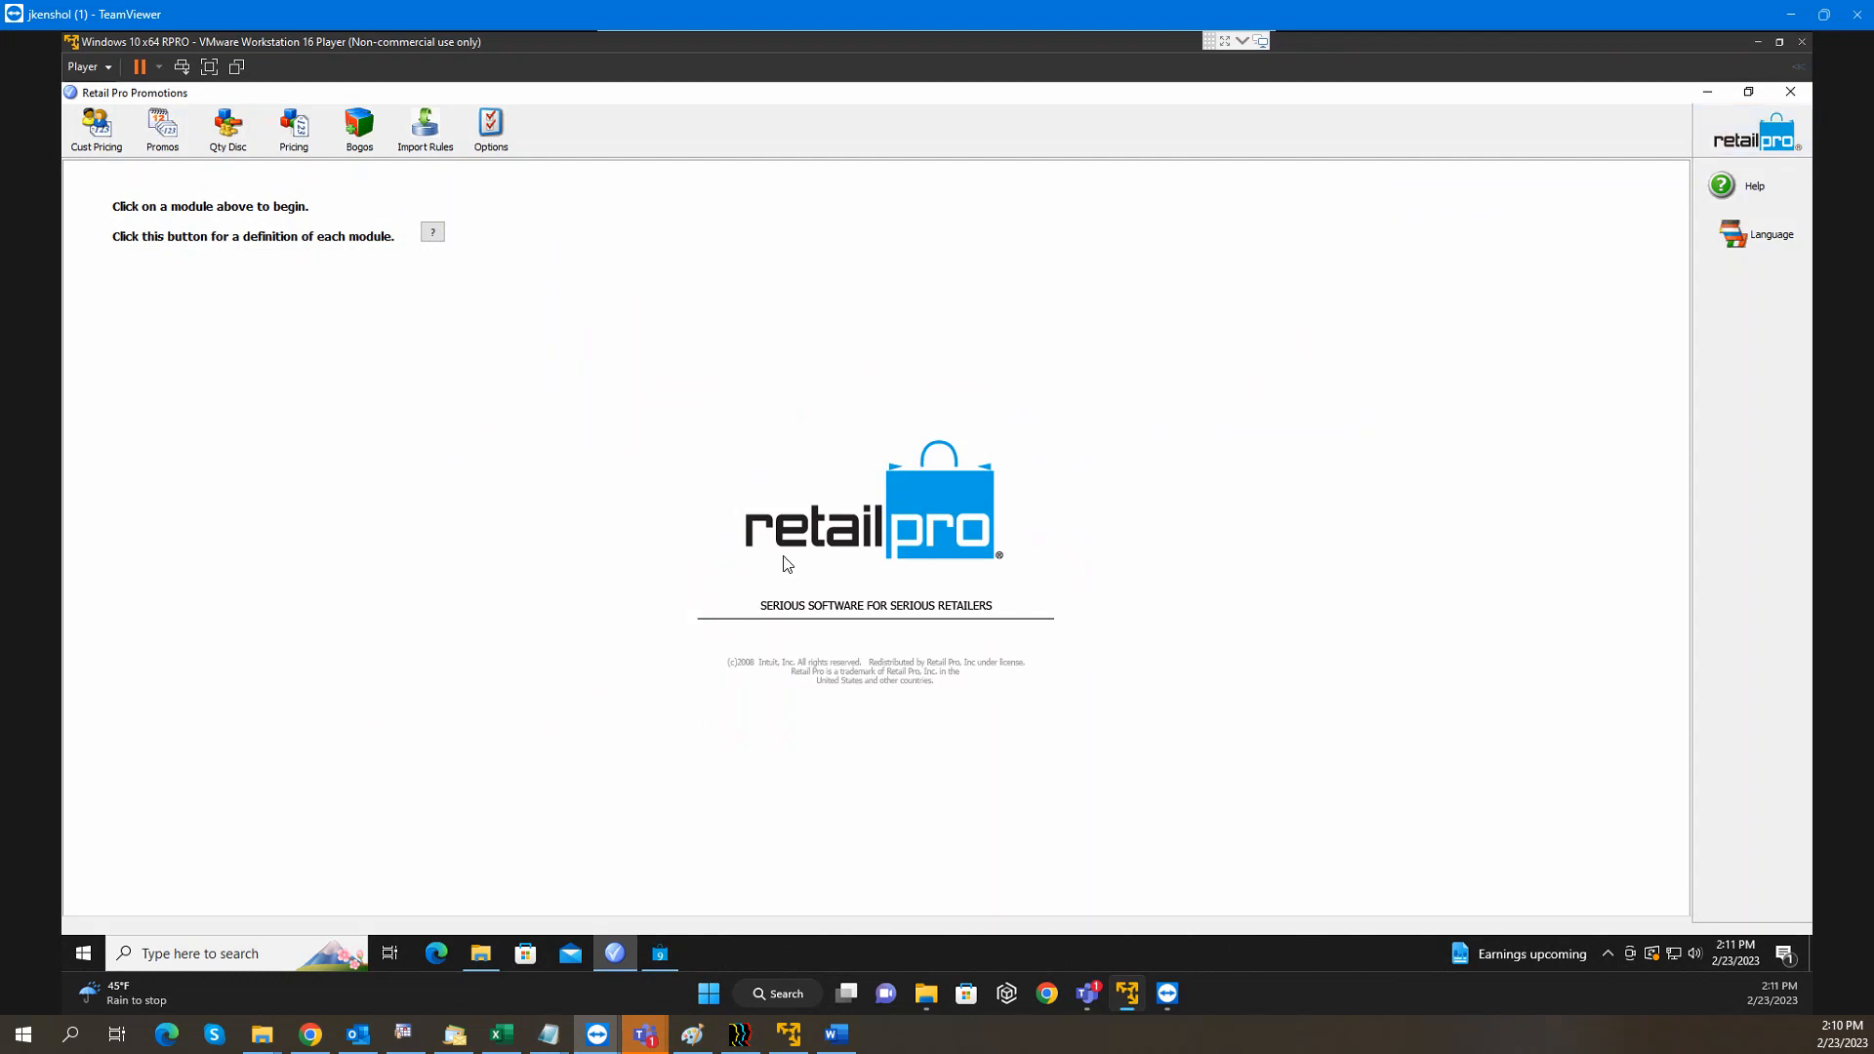
left_click(1803, 97)
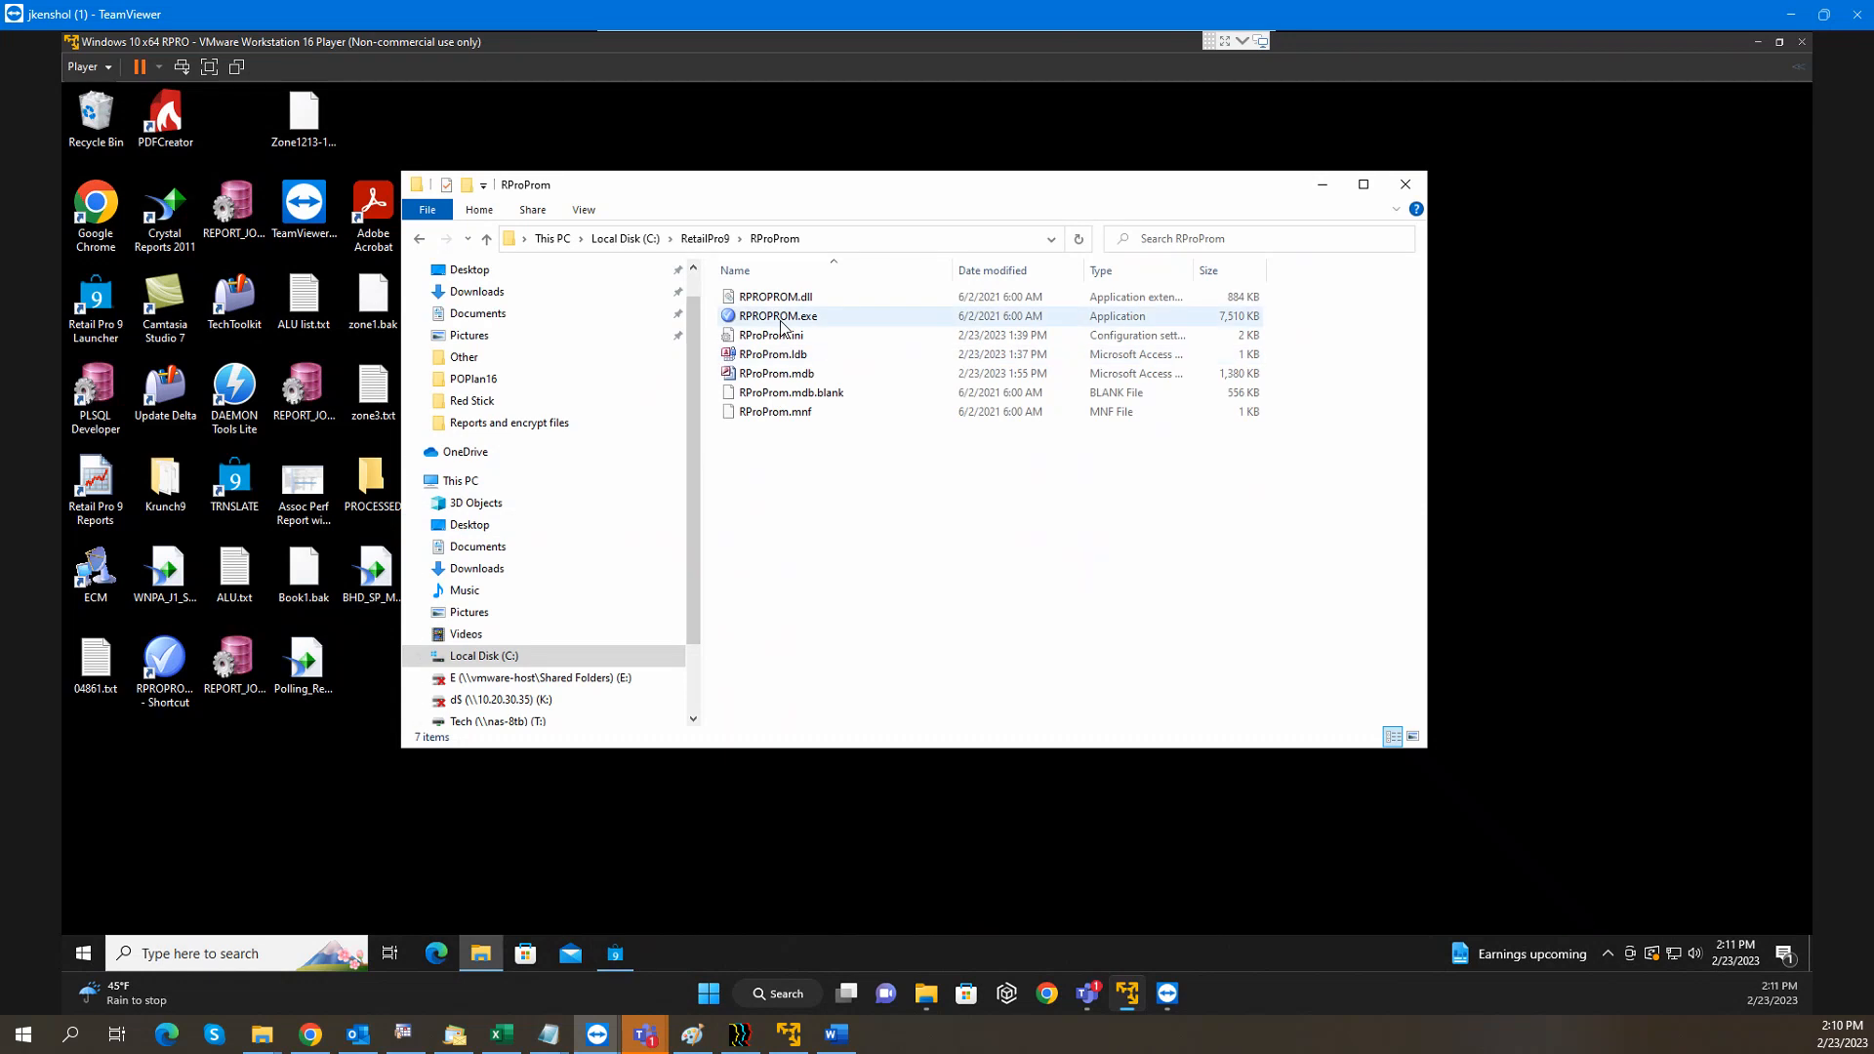
Create the desktop shortcut 'RPROPROM.exe - Shortcut', dismissing a d$ network error along the way
left_click_drag(781, 325, 471, 699)
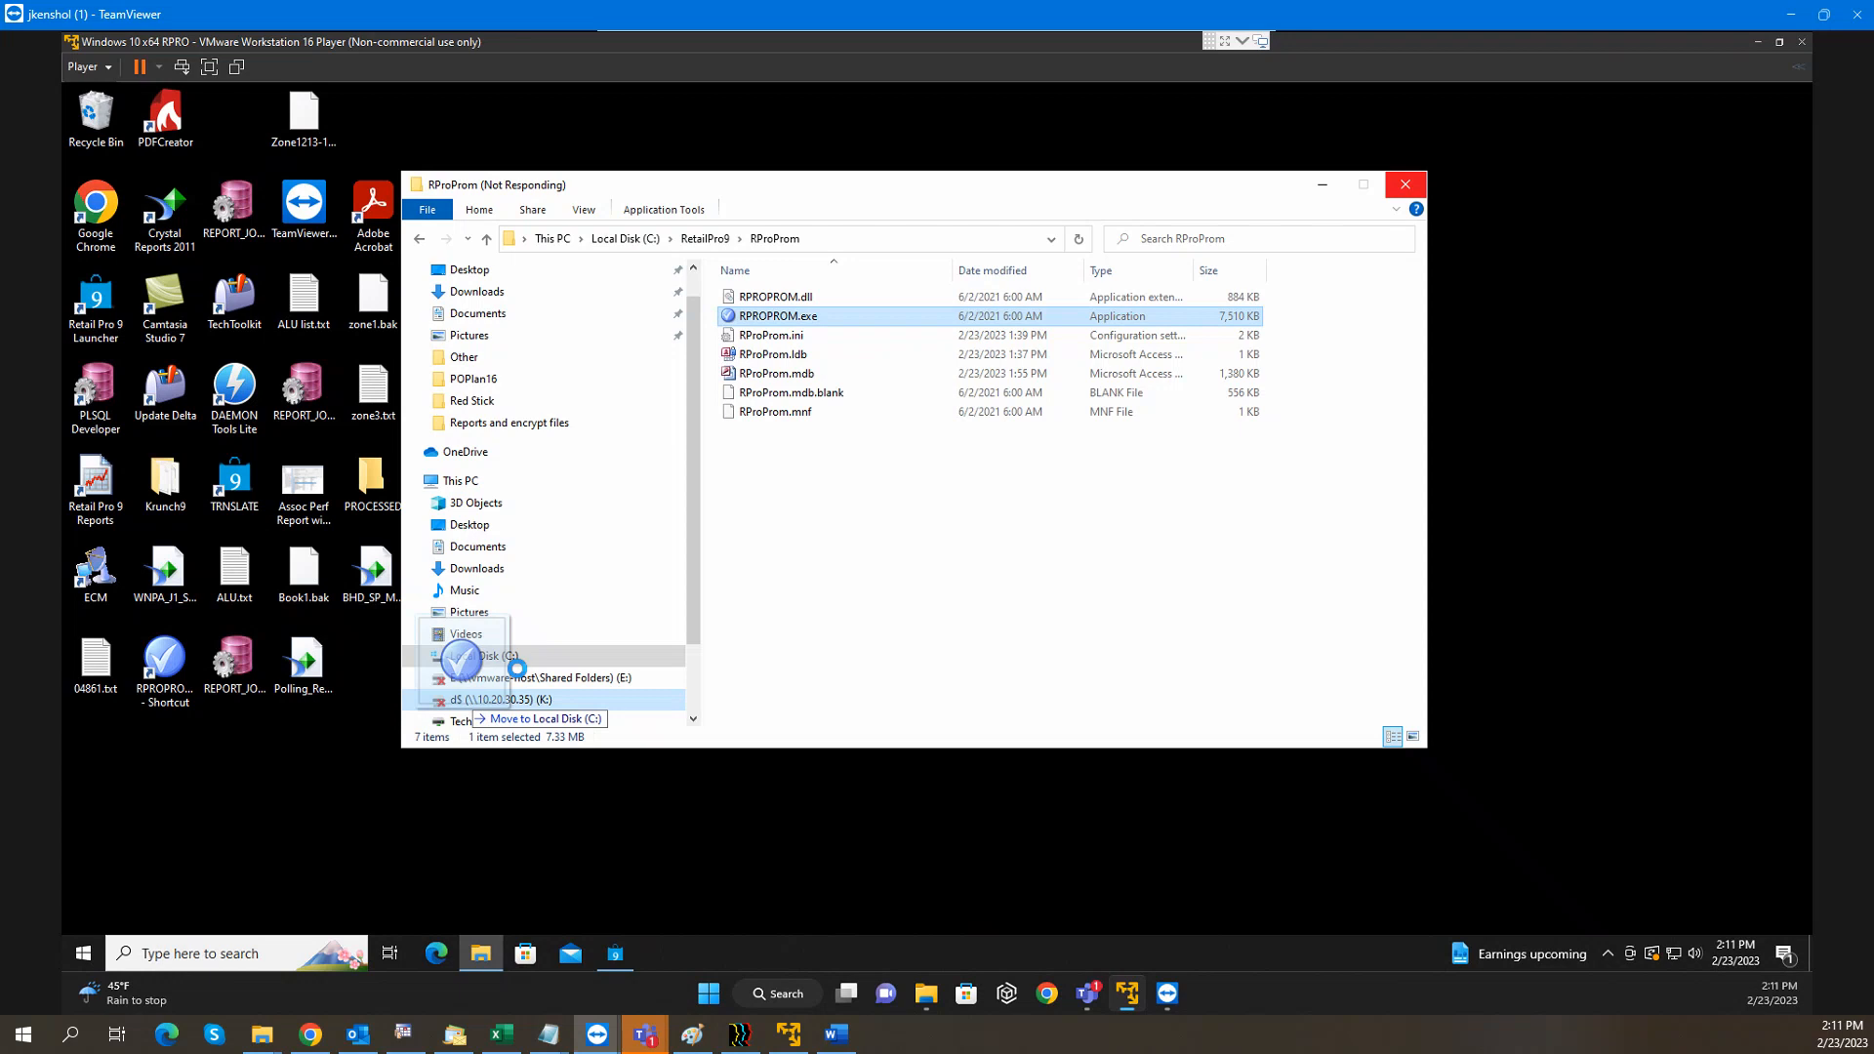
left_click_drag(517, 669, 522, 676)
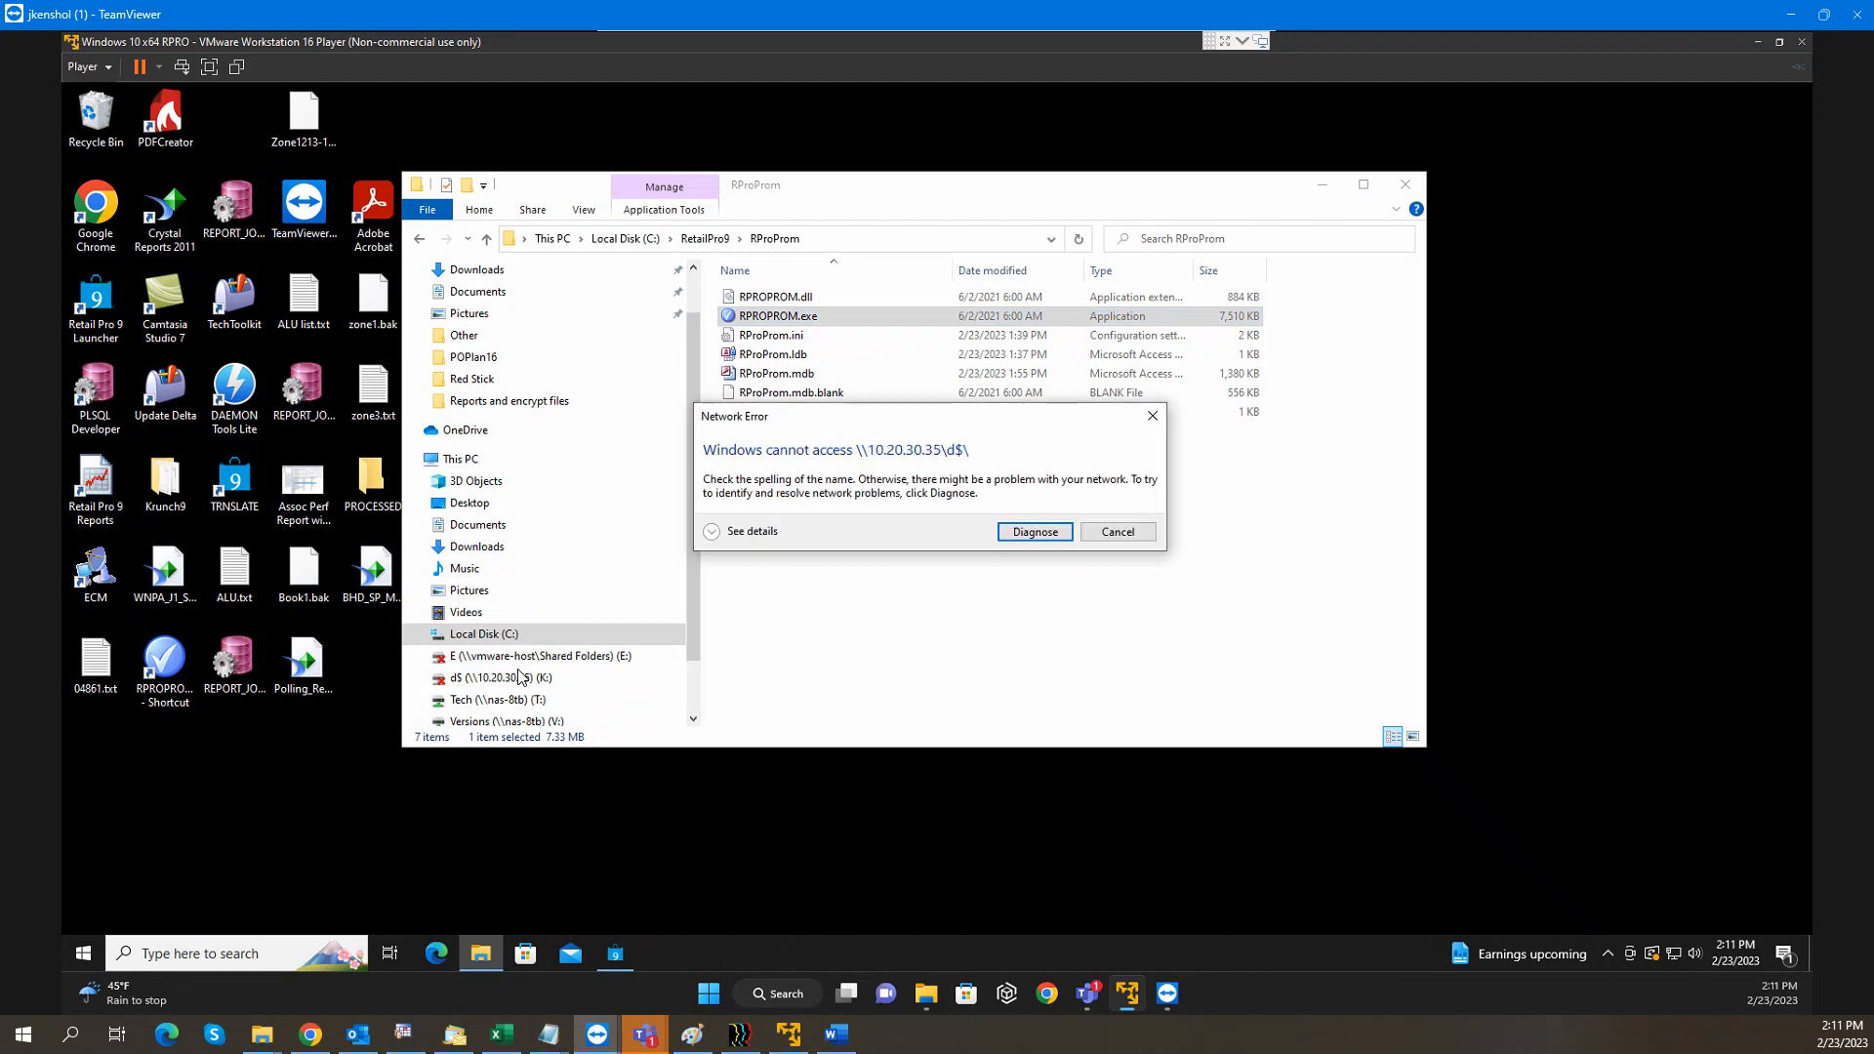
left_click(1136, 532)
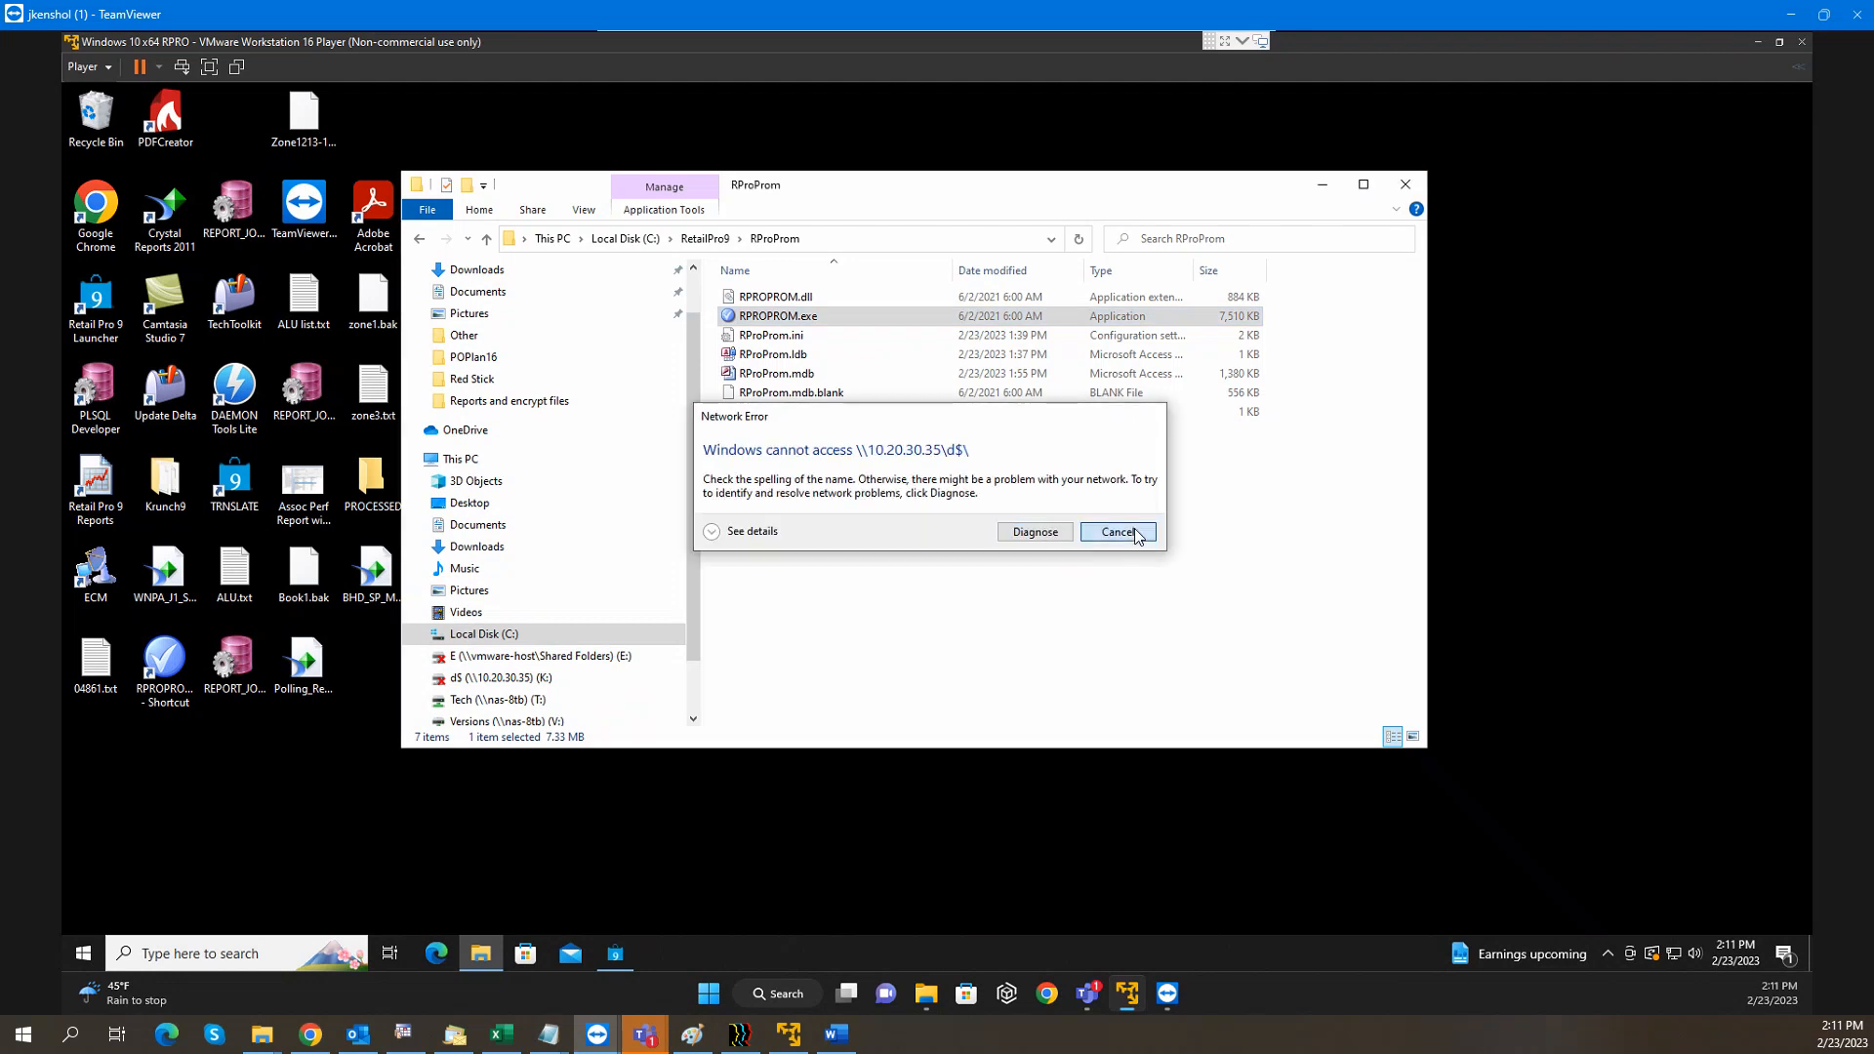
left_click_drag(754, 317, 512, 854)
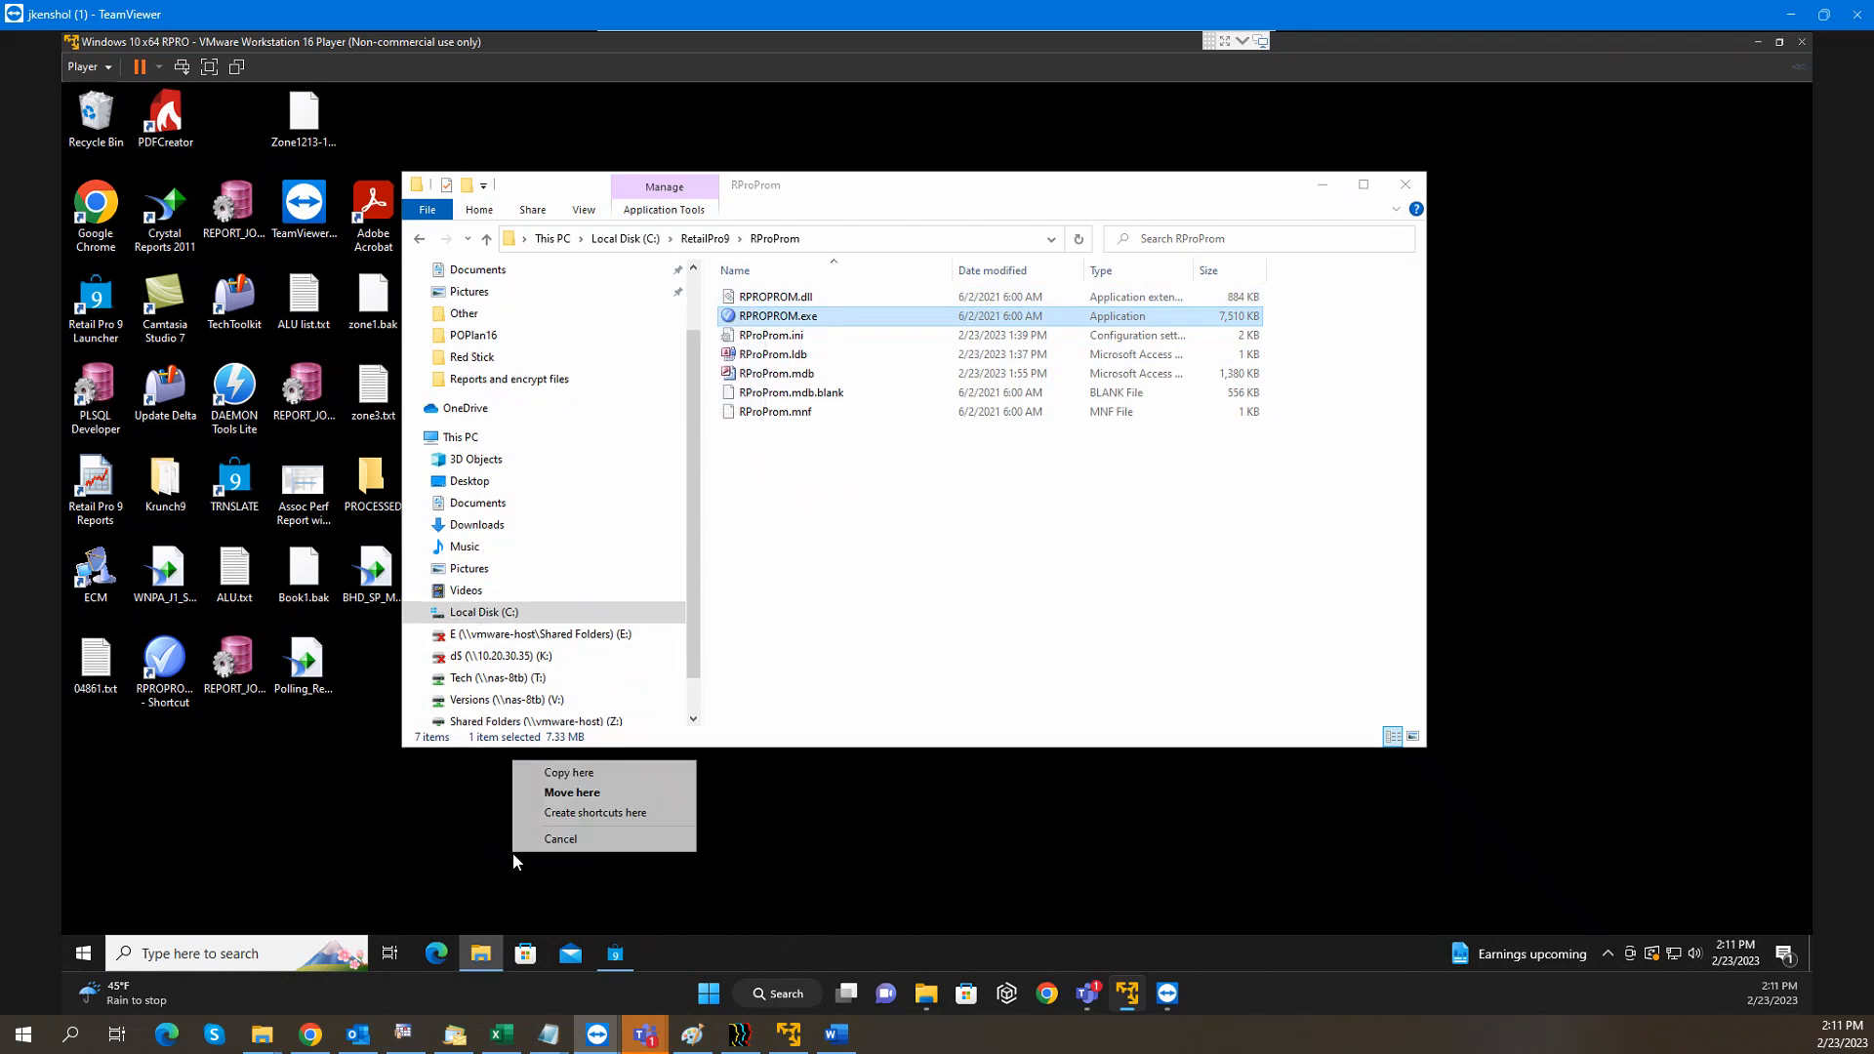
left_click(588, 816)
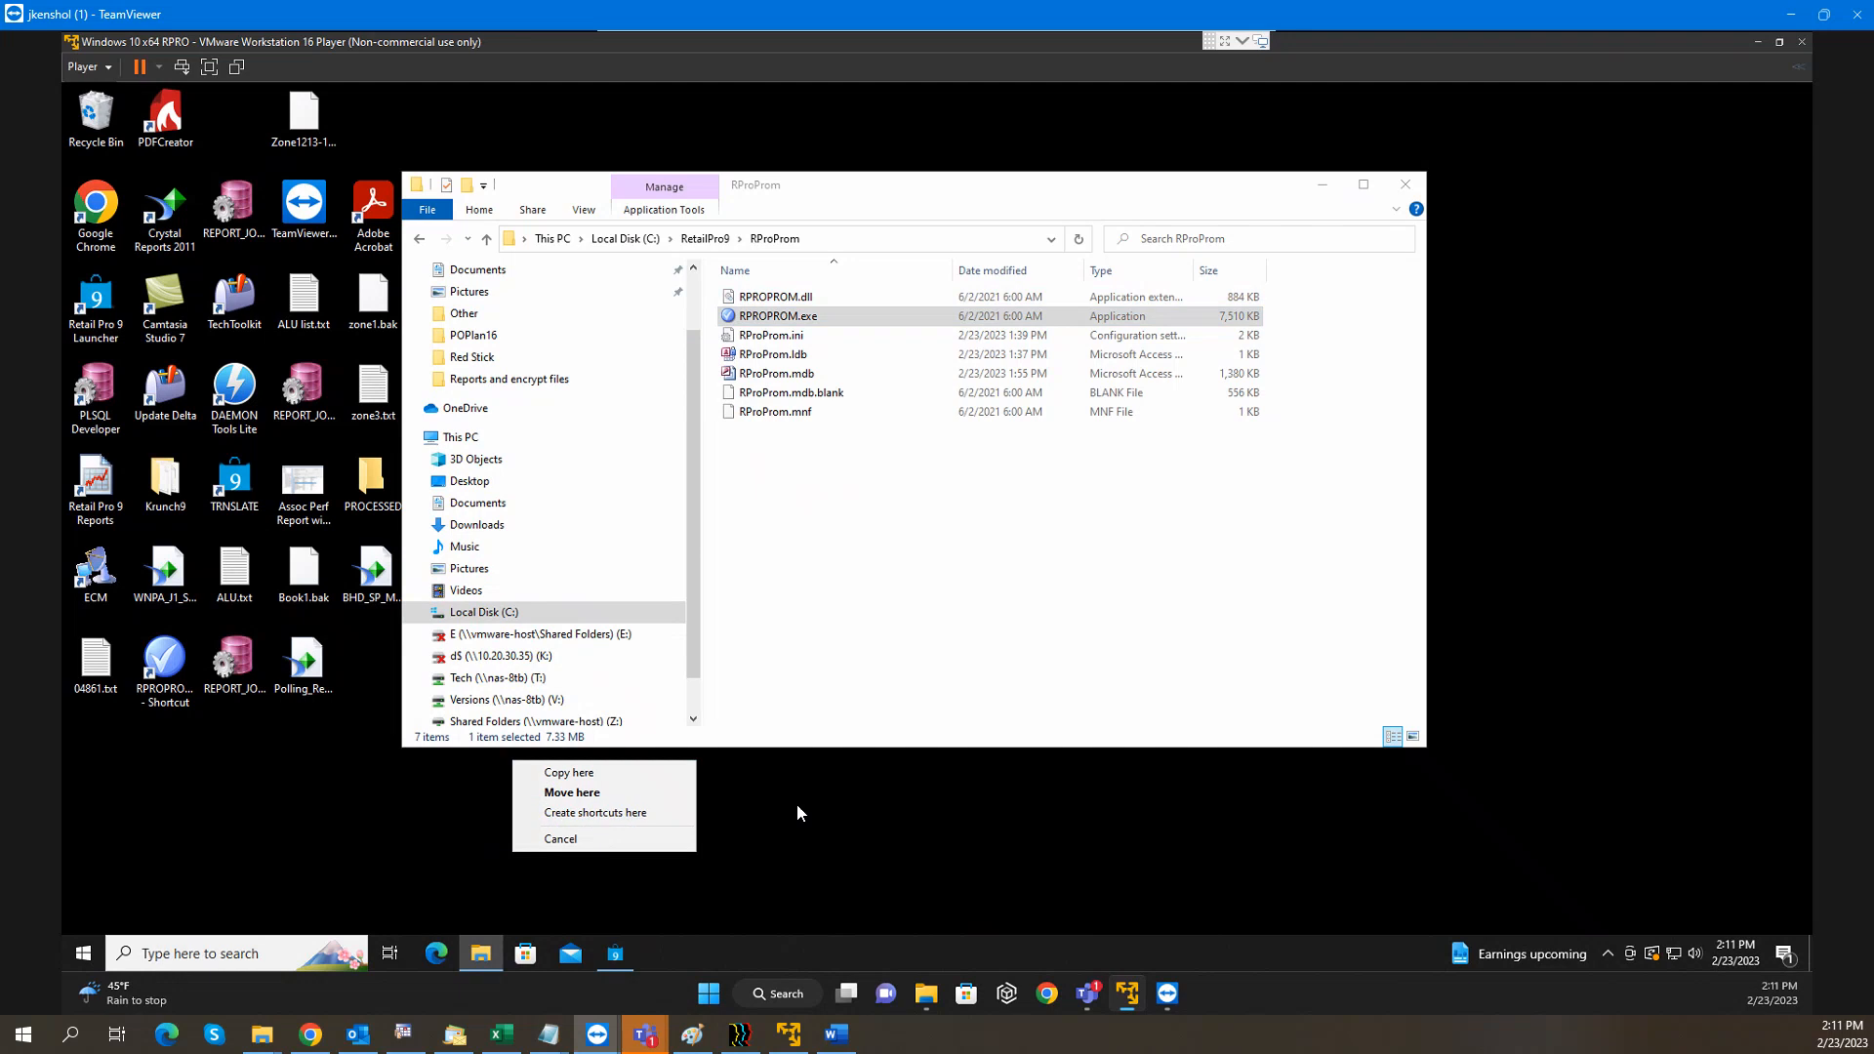
left_click(174, 682)
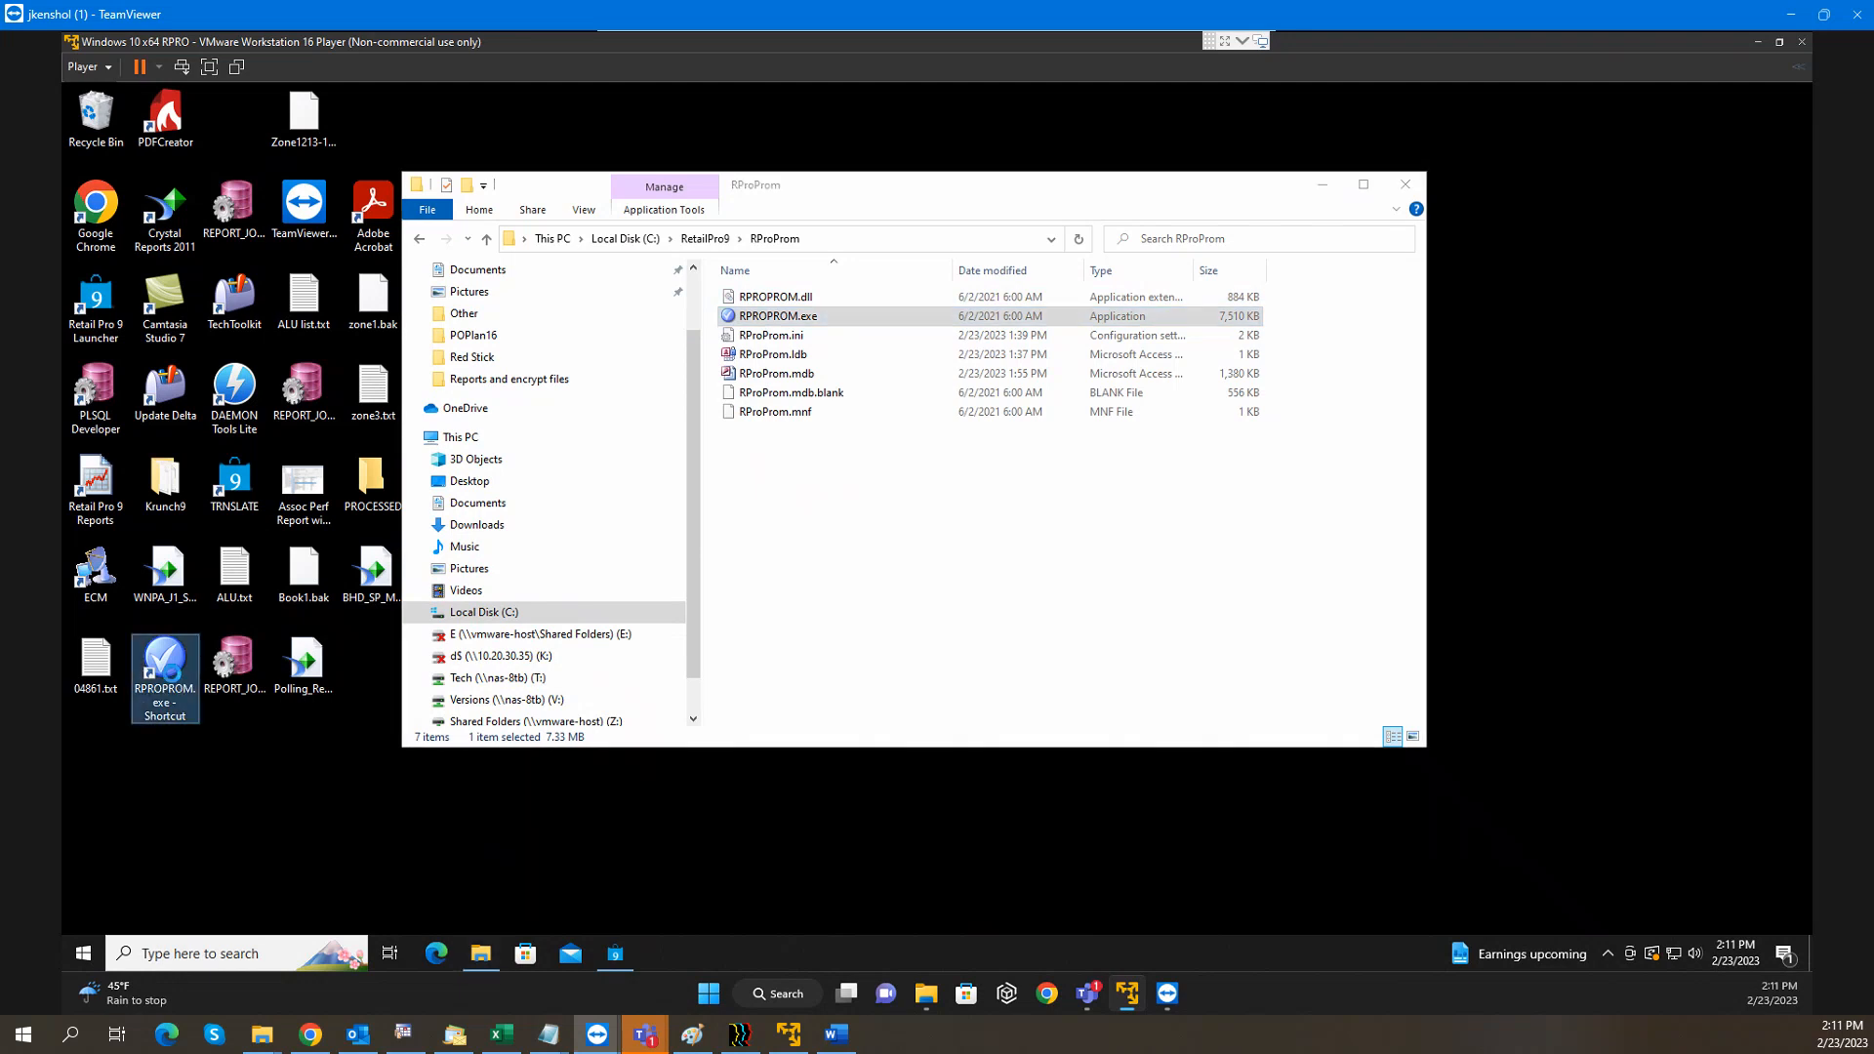
Edit the shortcut's Target field in its properties, entering /fixdb, and save
right_click(174, 683)
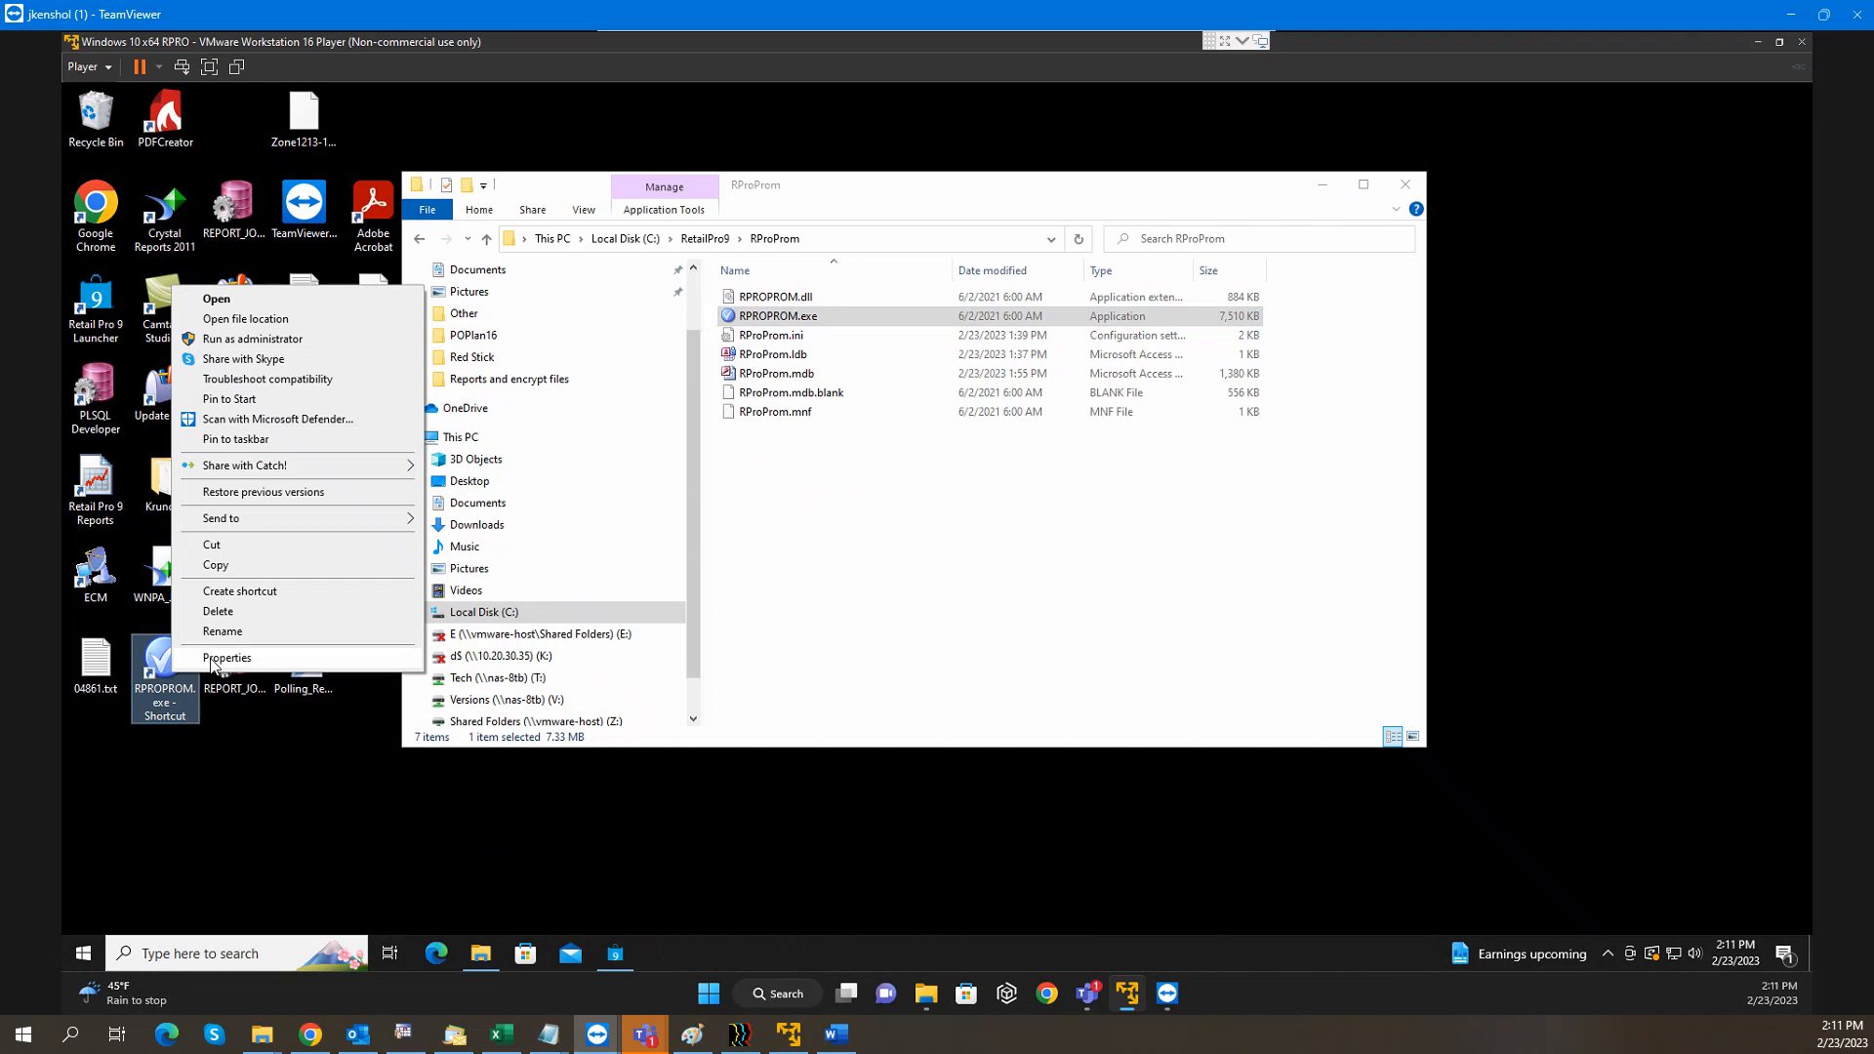
left_click(212, 662)
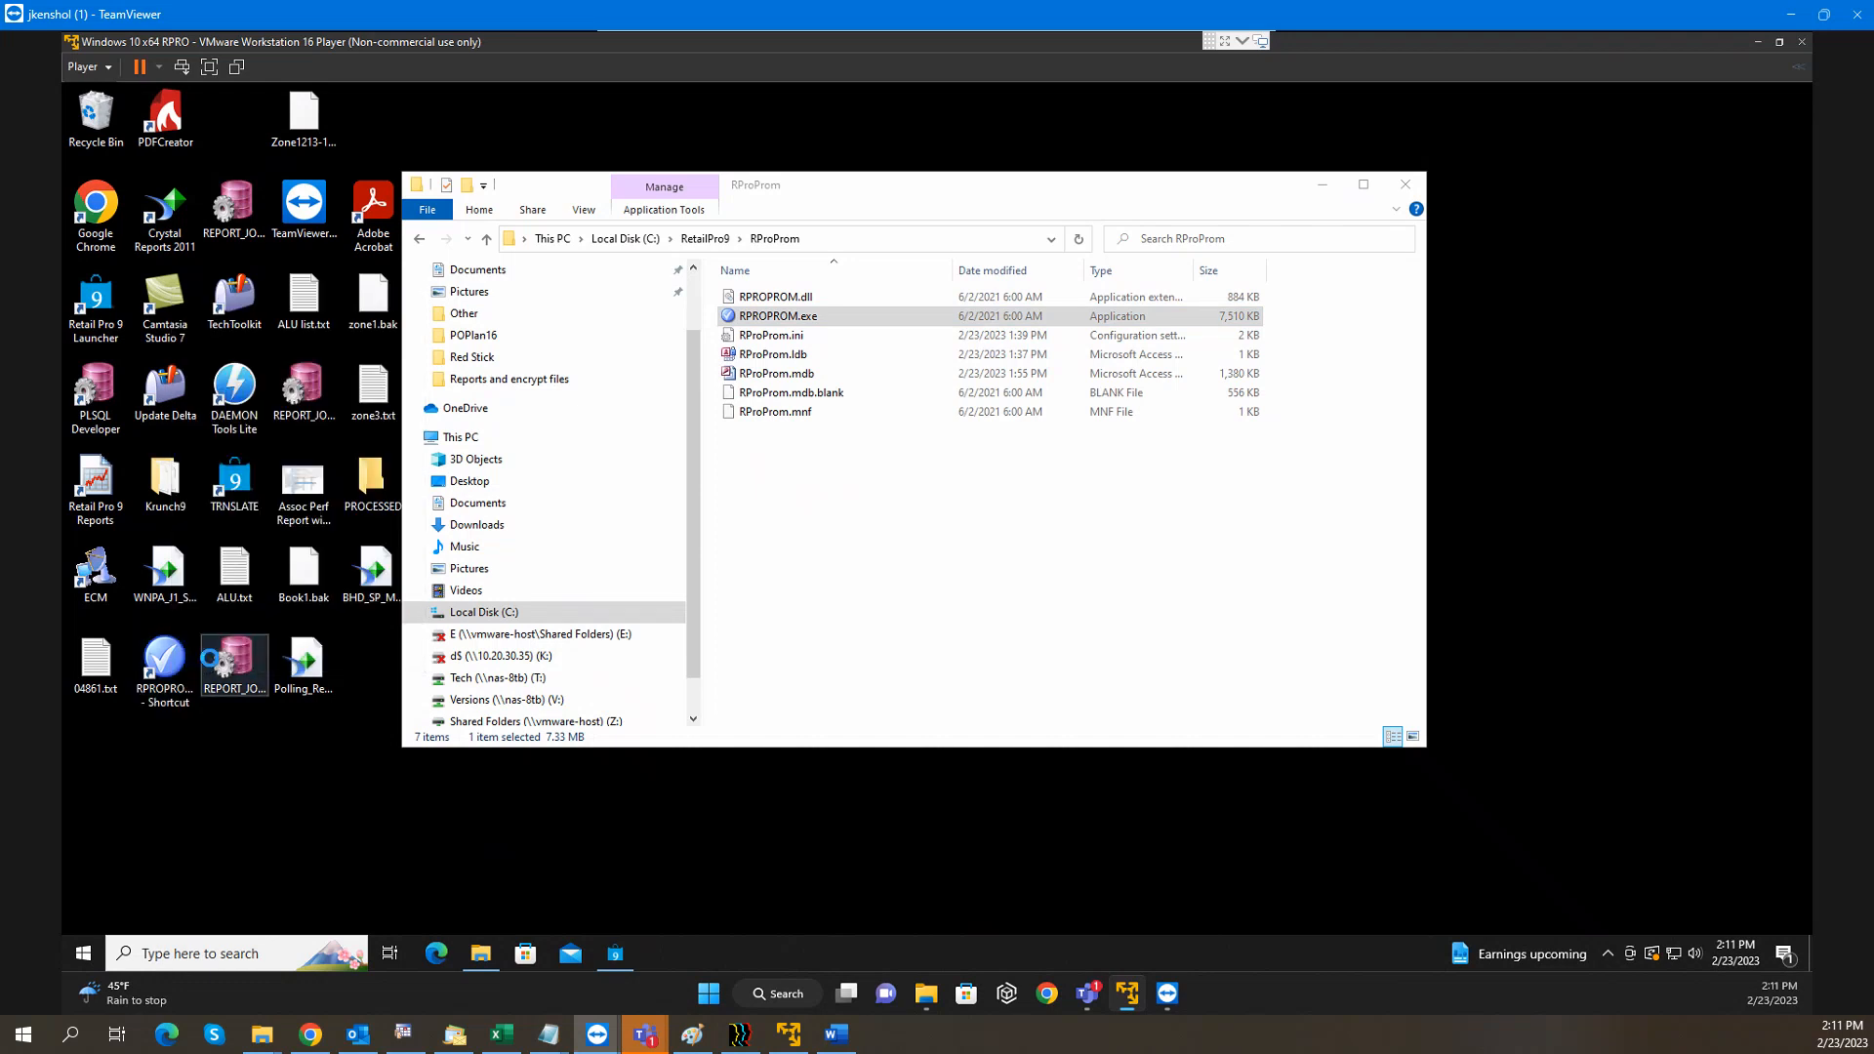
left_click(473, 616)
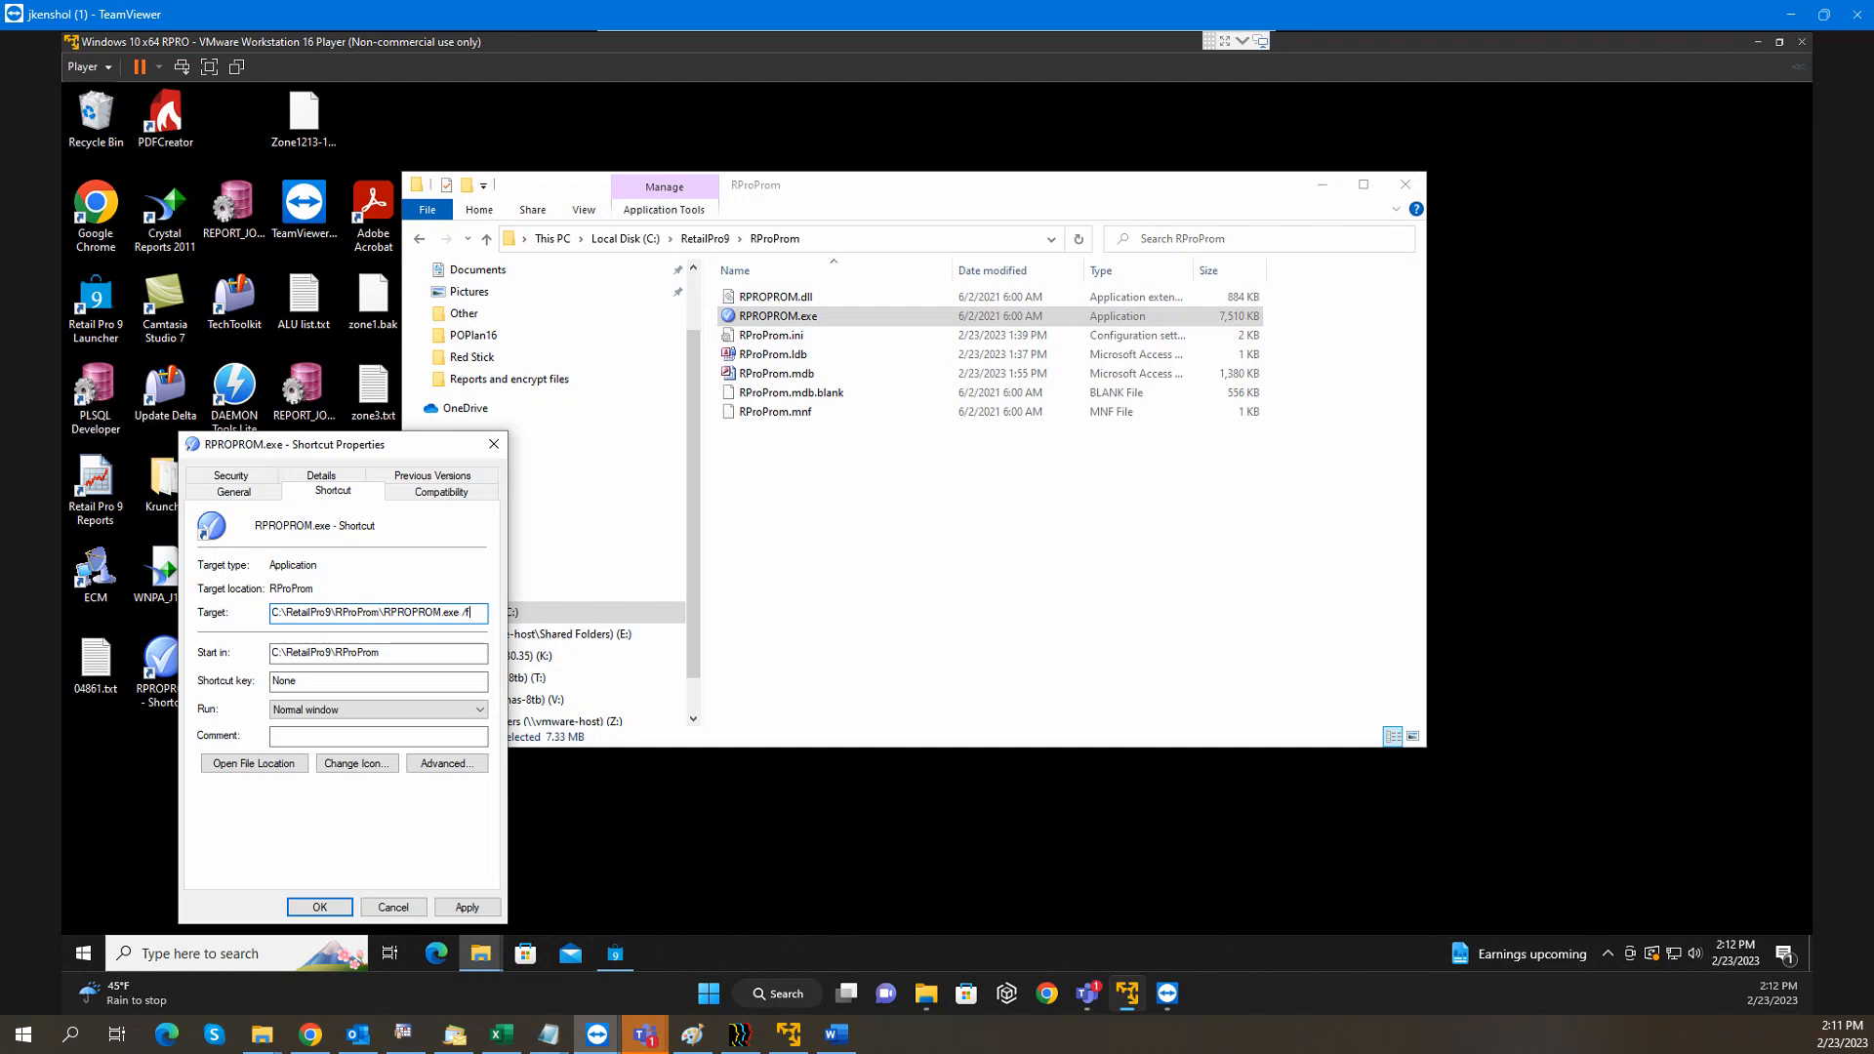
type("/fixdb")
left_click(319, 907)
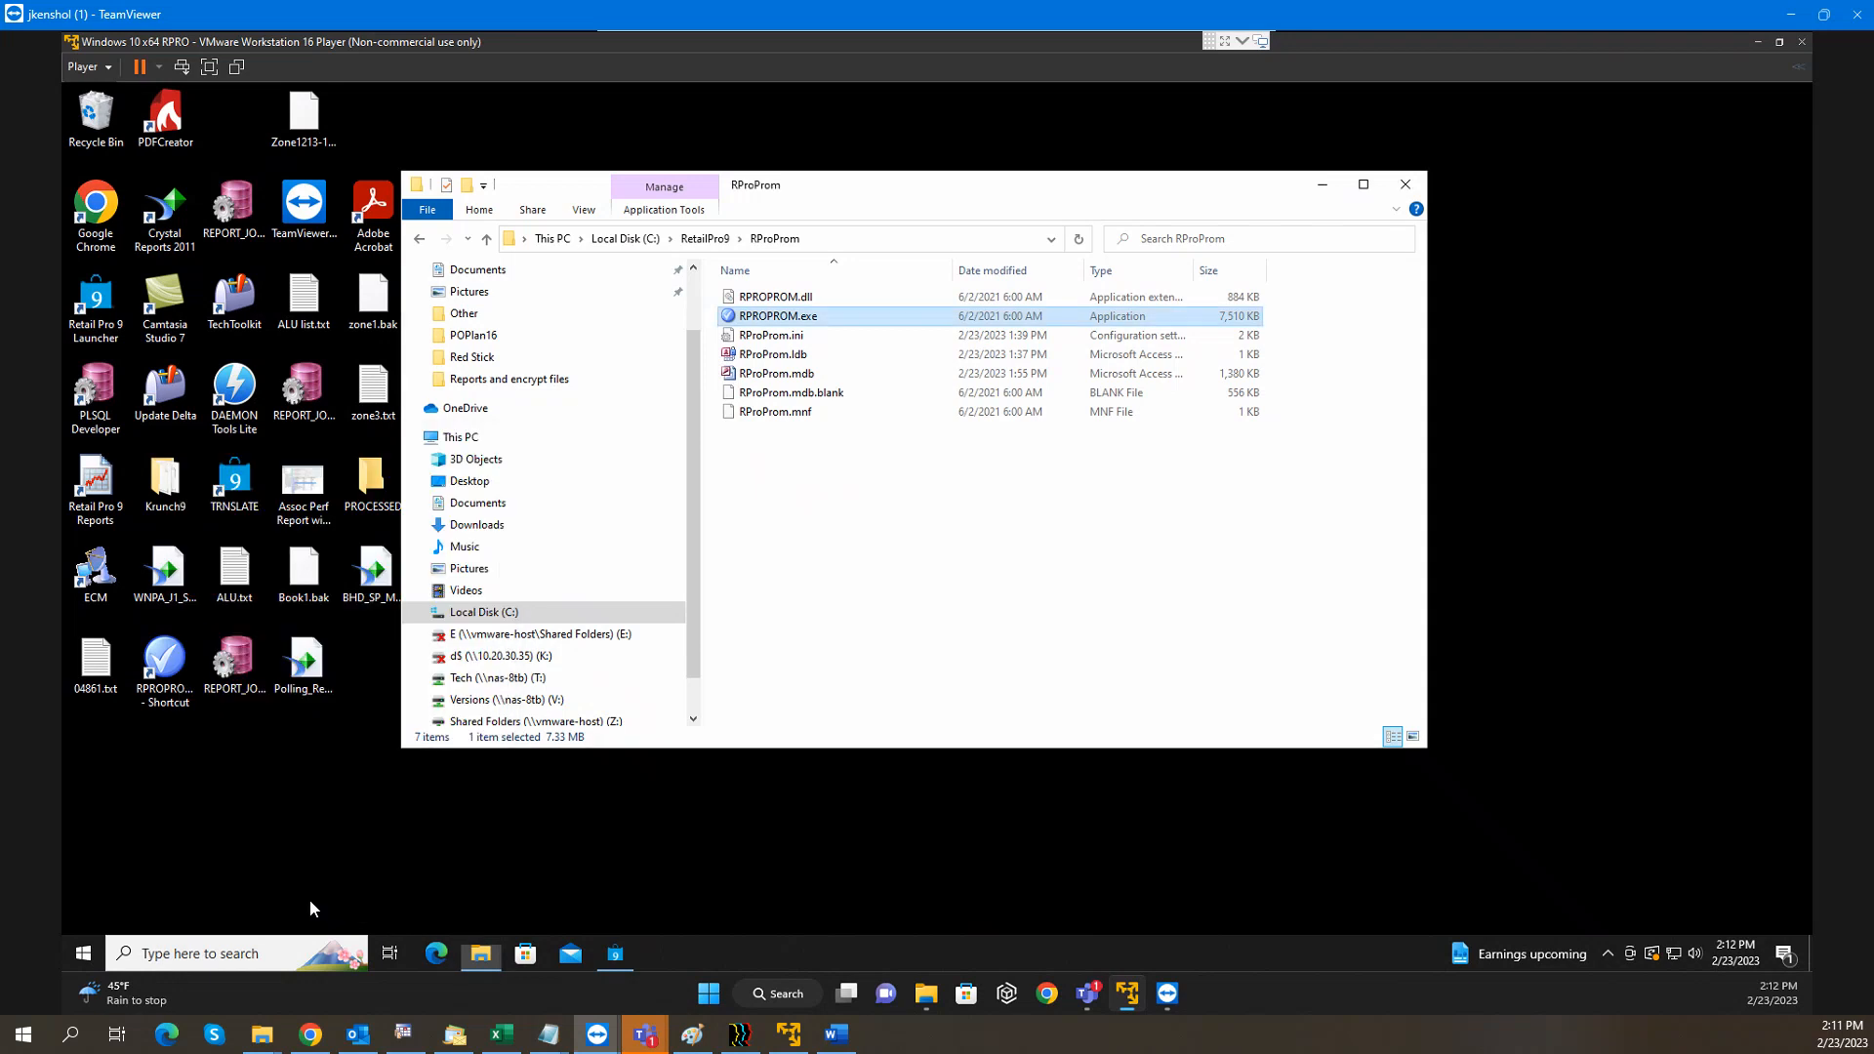
left_click(163, 671)
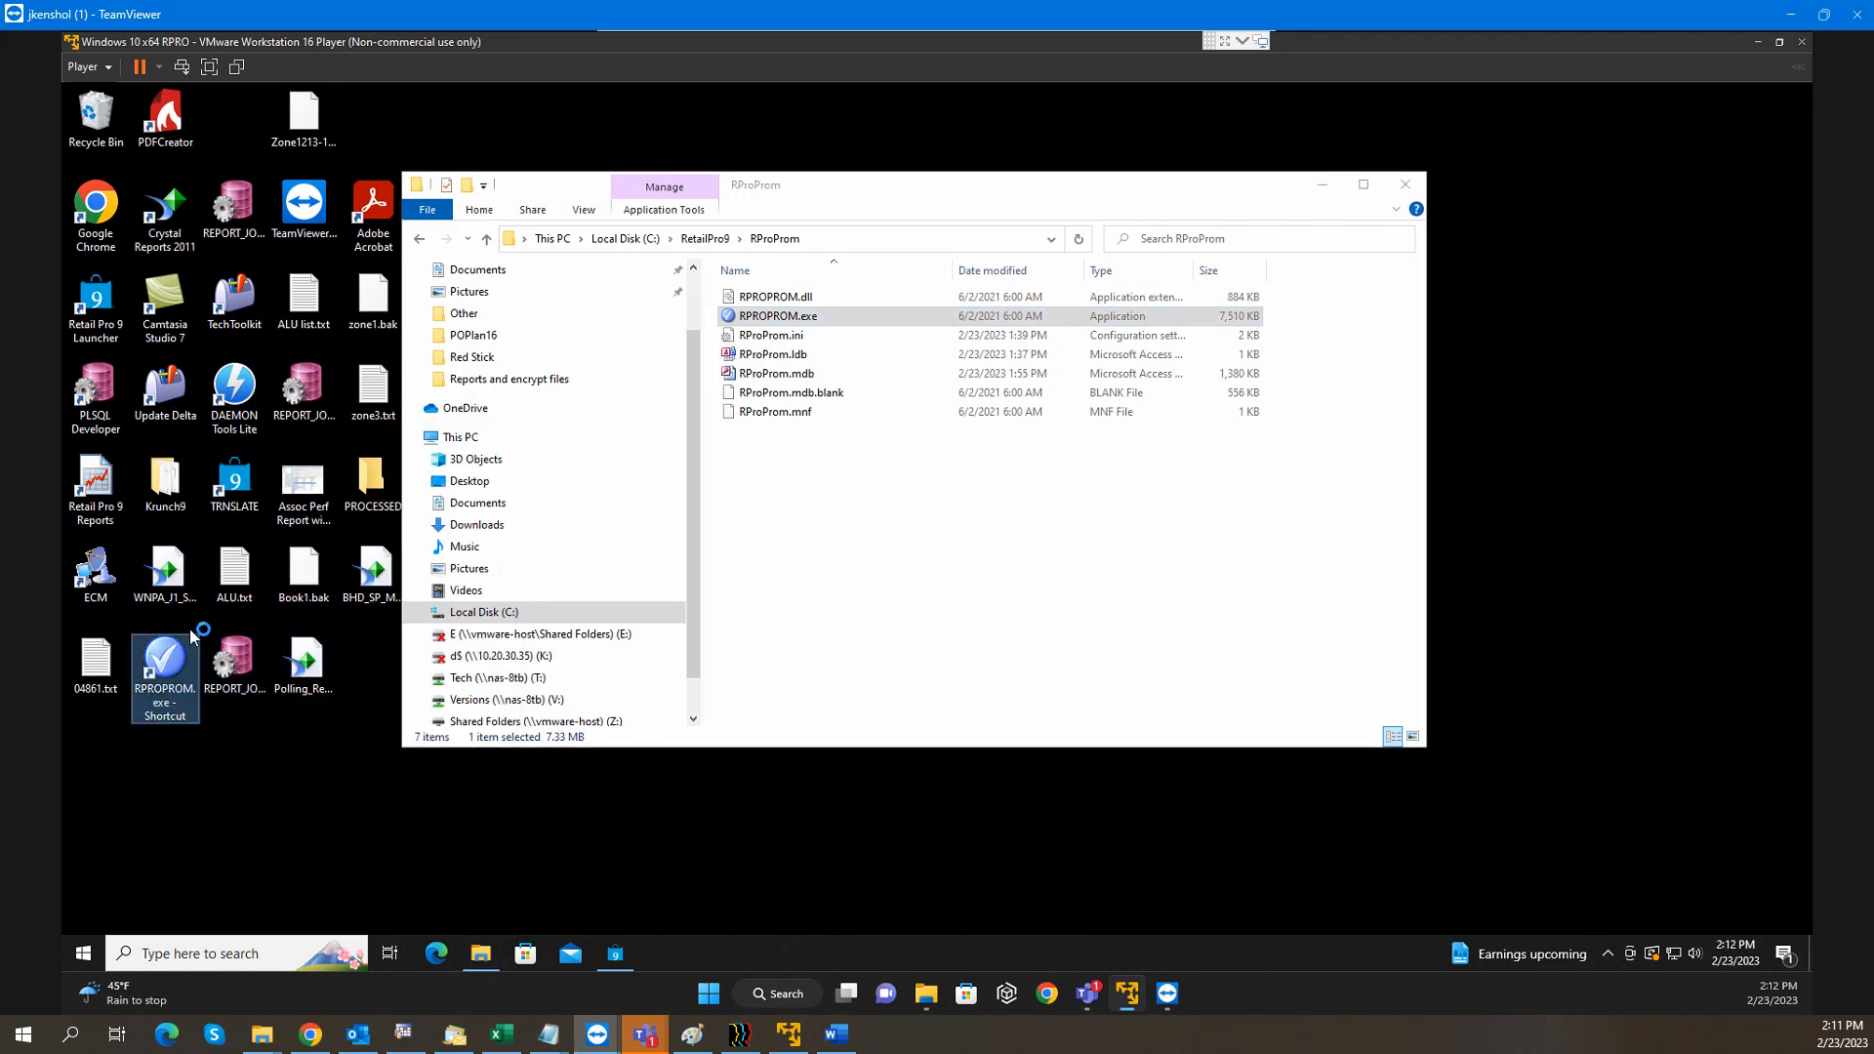
Remove /fixdb so the Target reads C:\RetailPro9\RProProm\RPROPROM.exe, and save
right_click(182, 665)
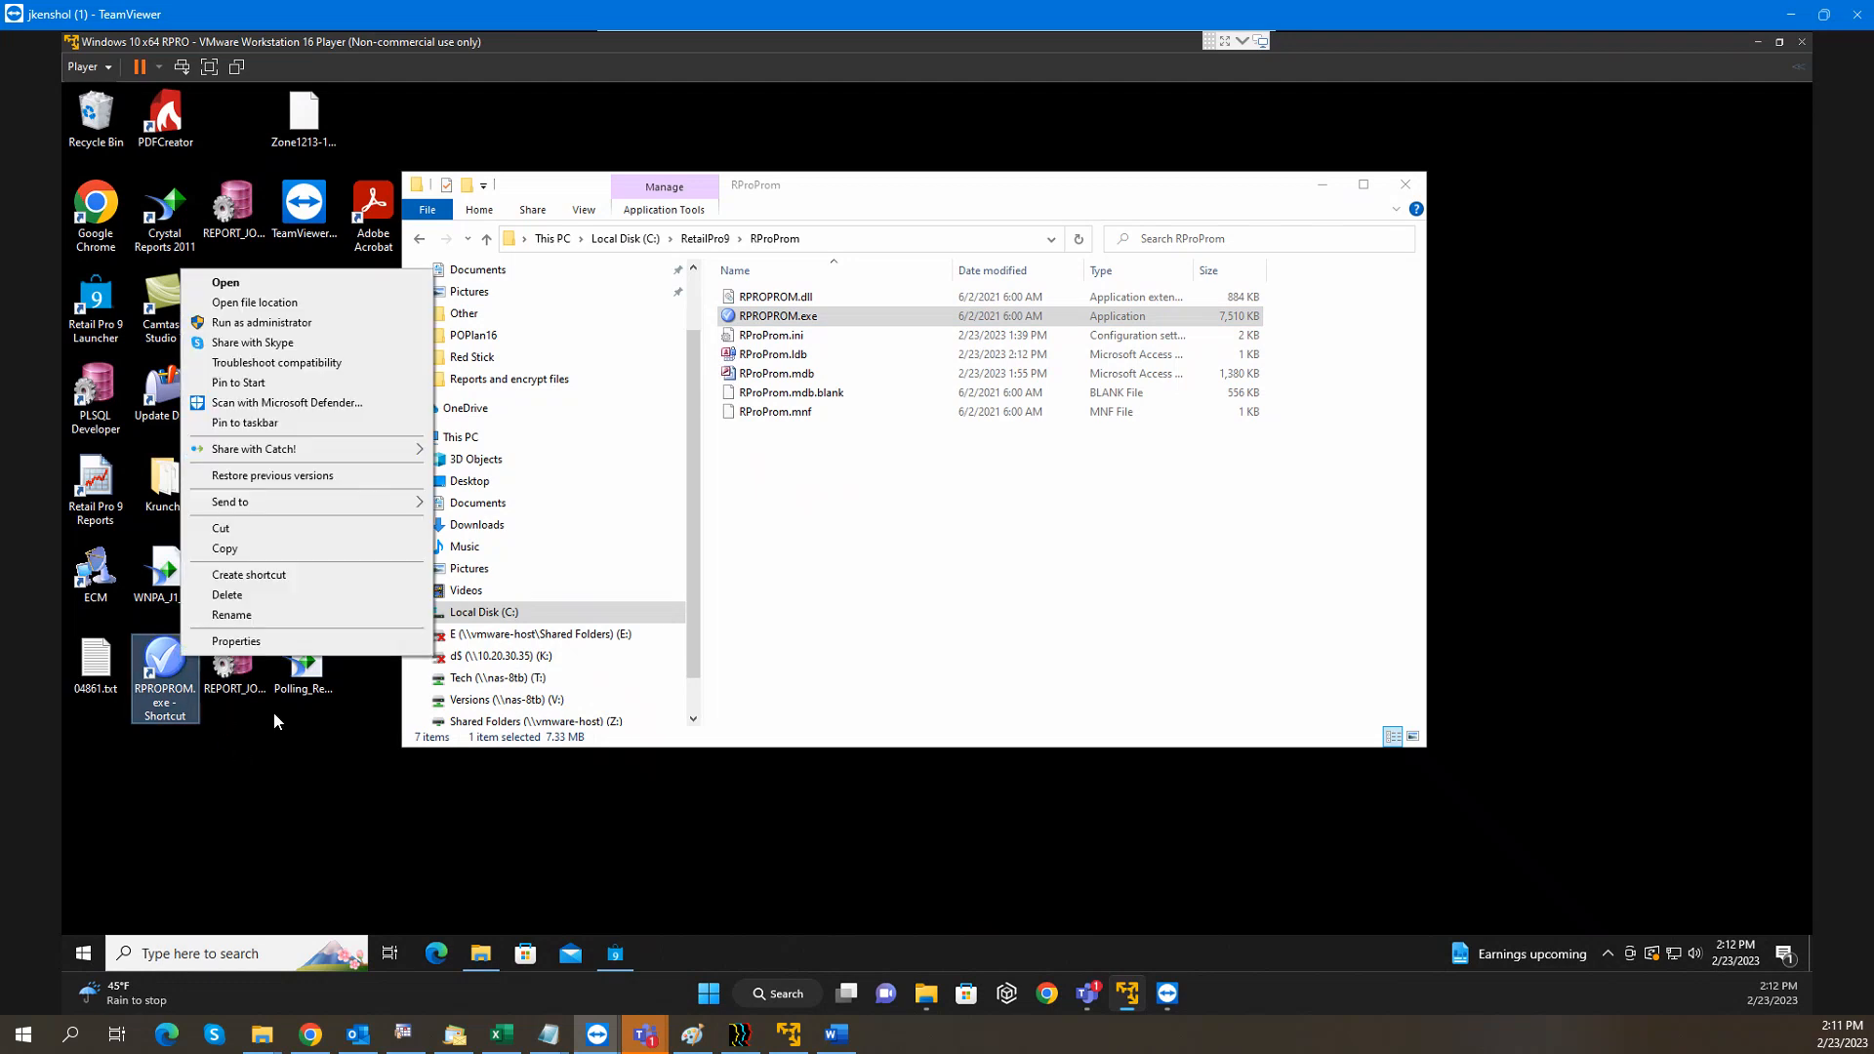
left_click(239, 641)
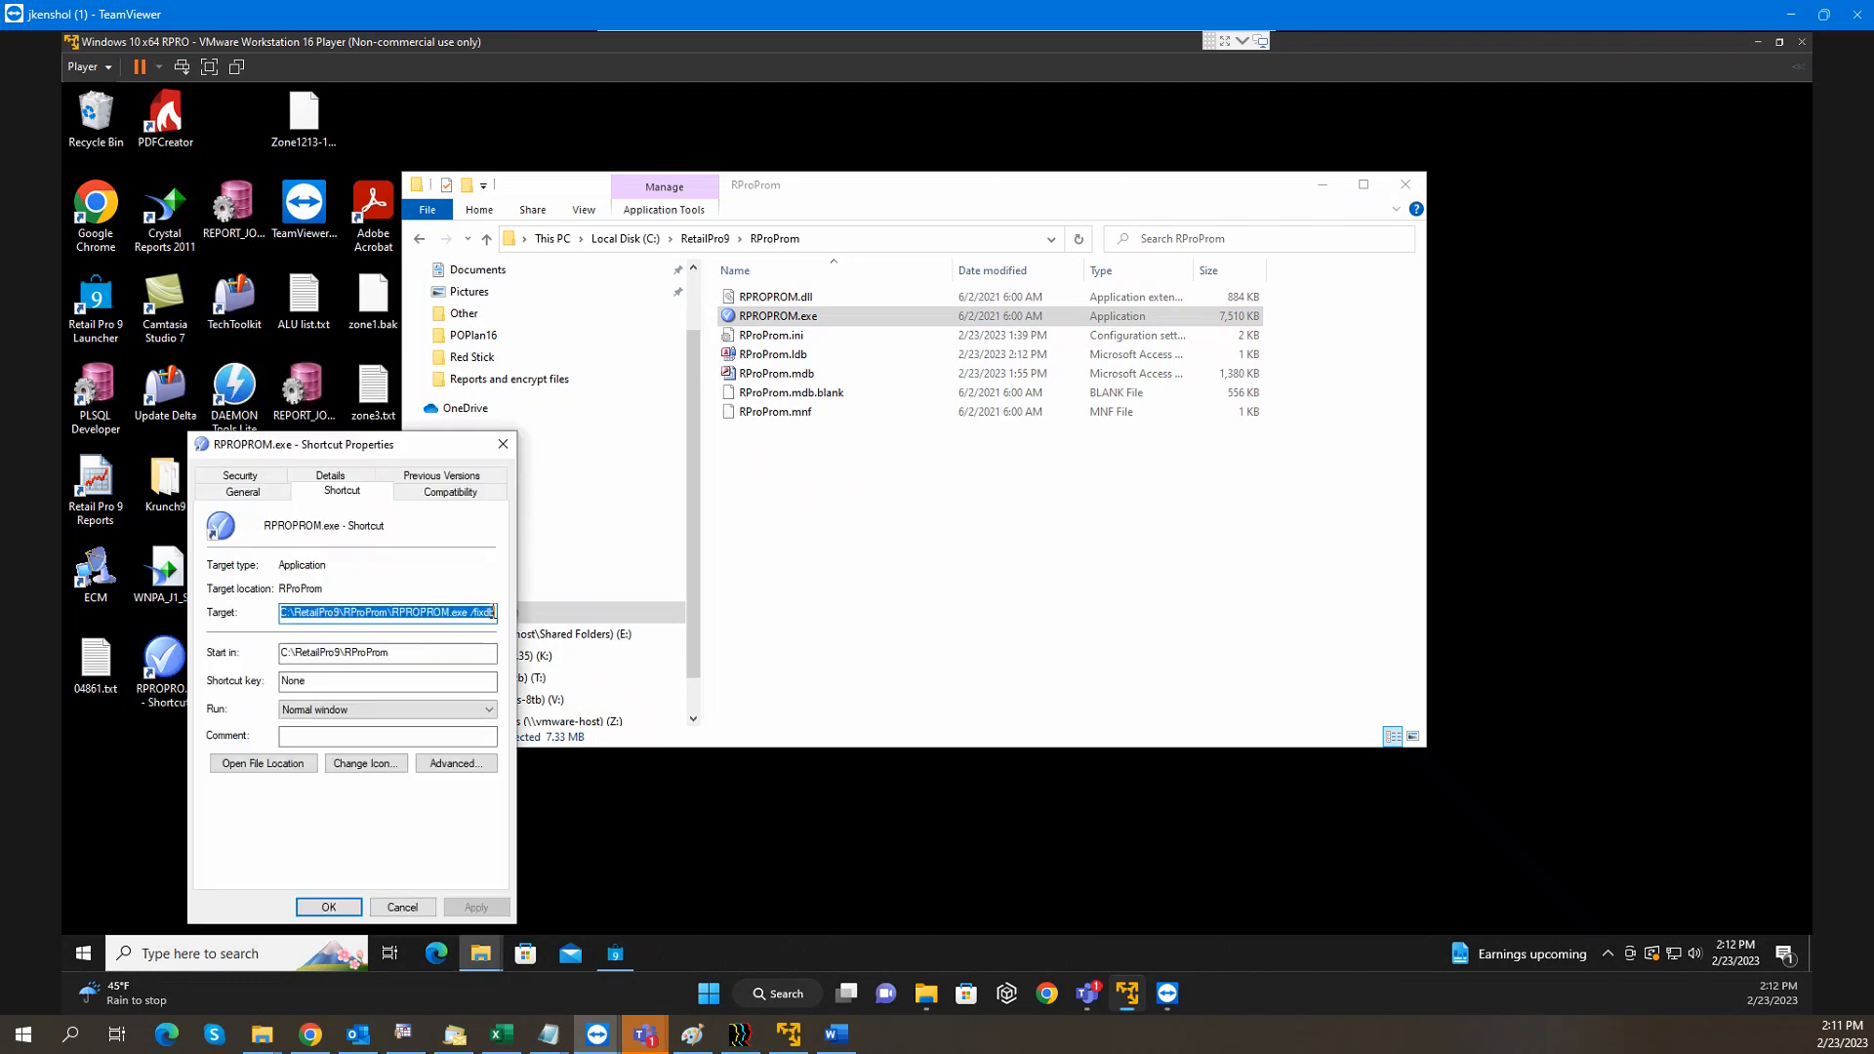
left_click(494, 612)
key("BackSpace")
key("BackSpace")
key("BackSpace")
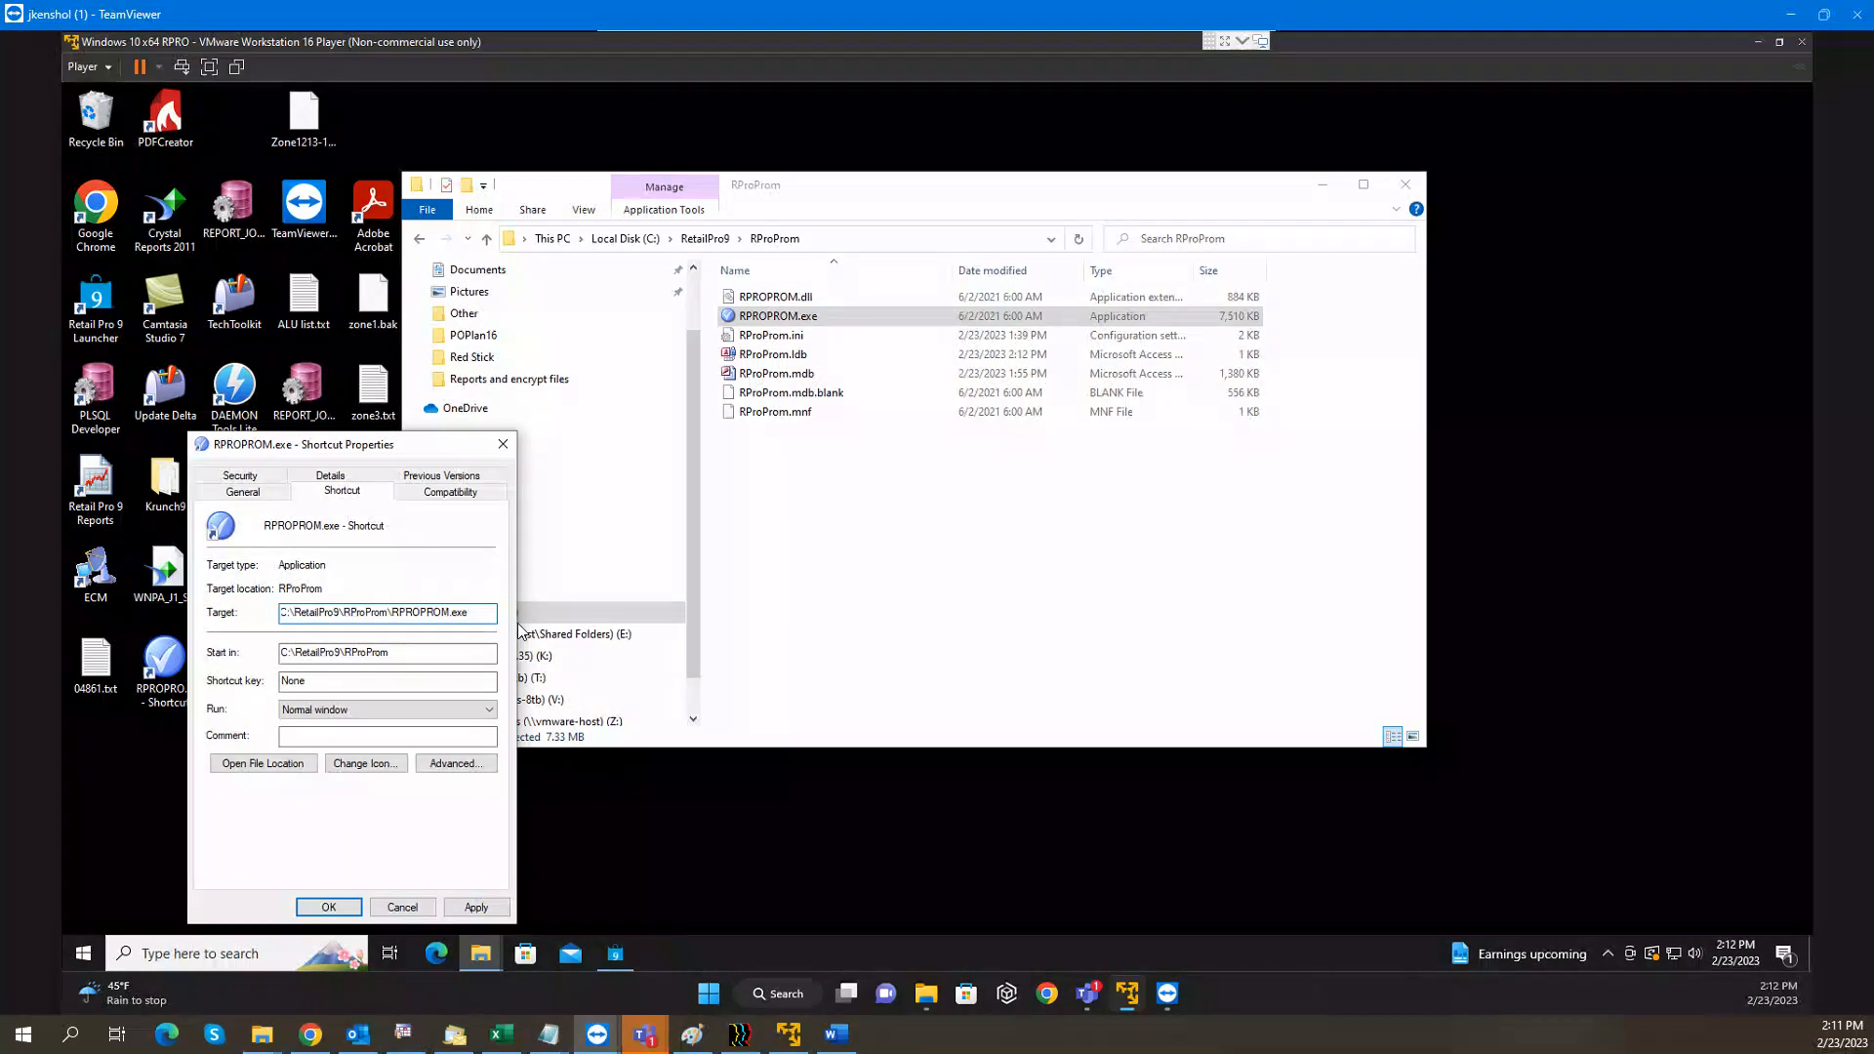
left_click(329, 907)
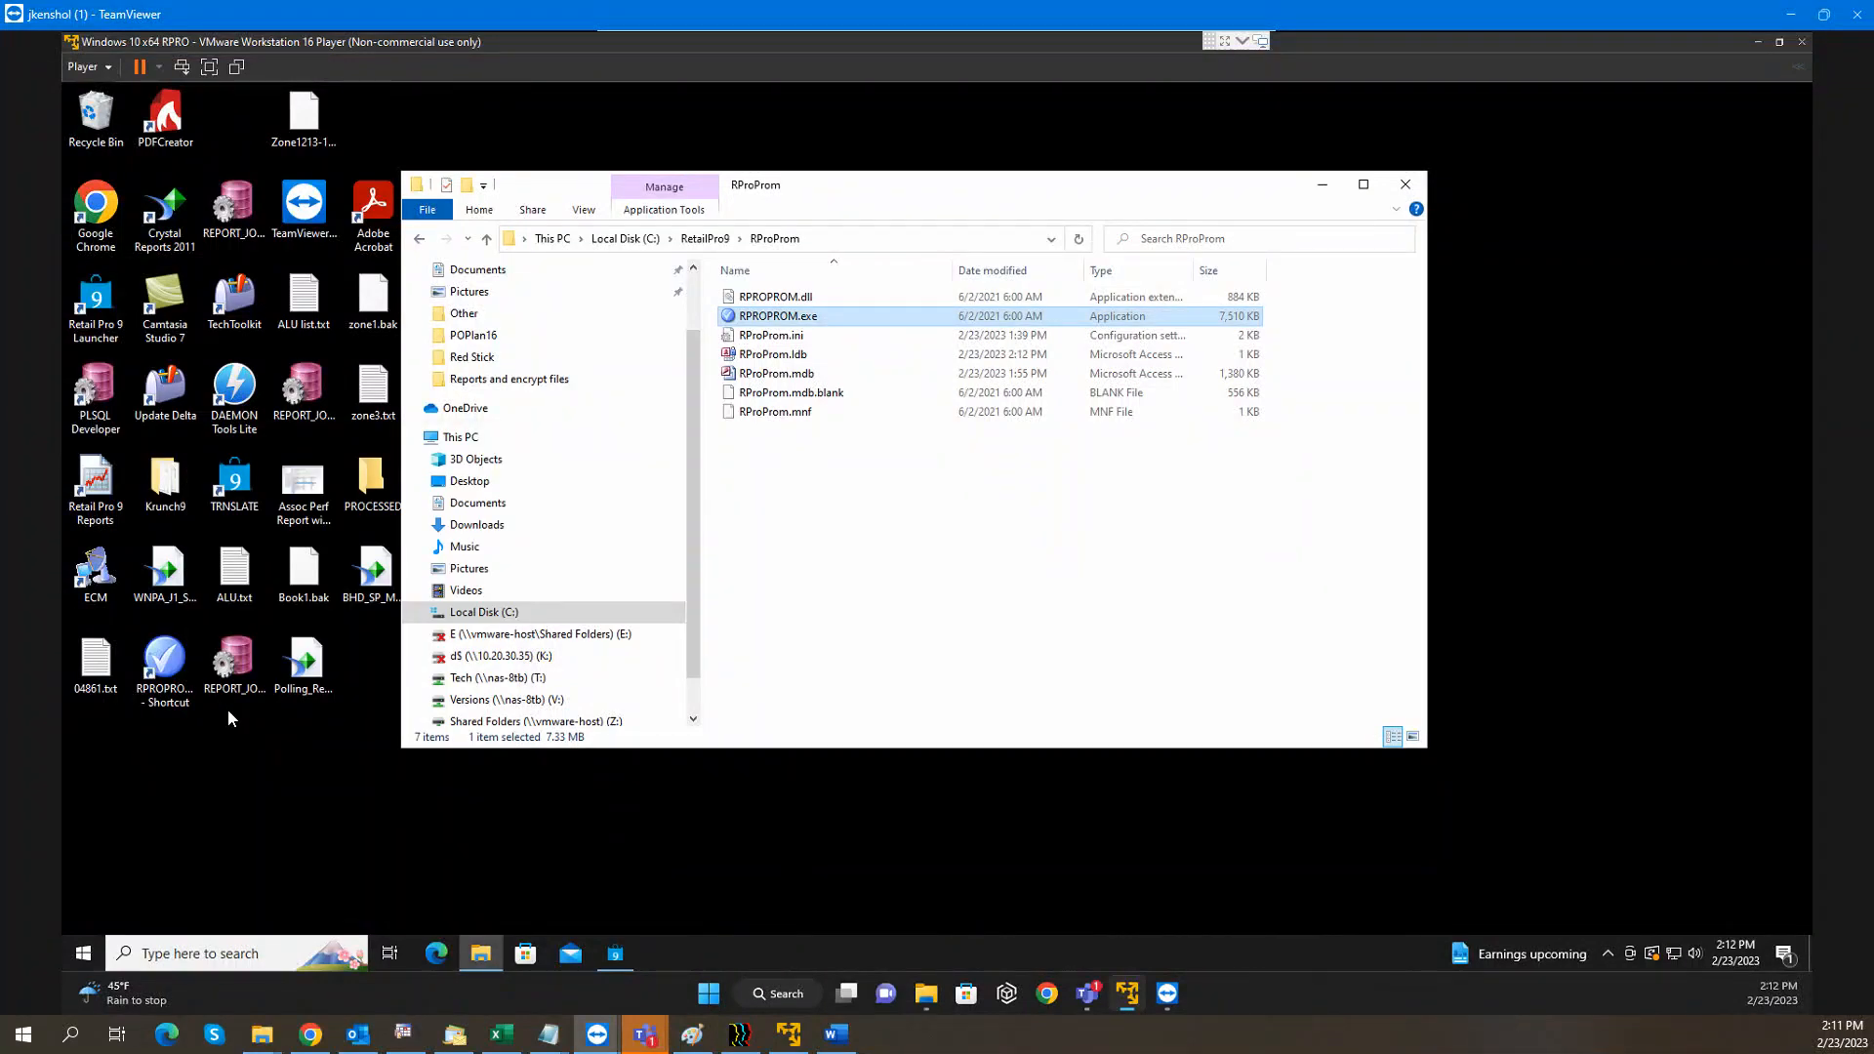
left_click(173, 663)
Launch RPROPROM from the shortcut, log on with the admin account, and maximize Promotions
double_click(171, 665)
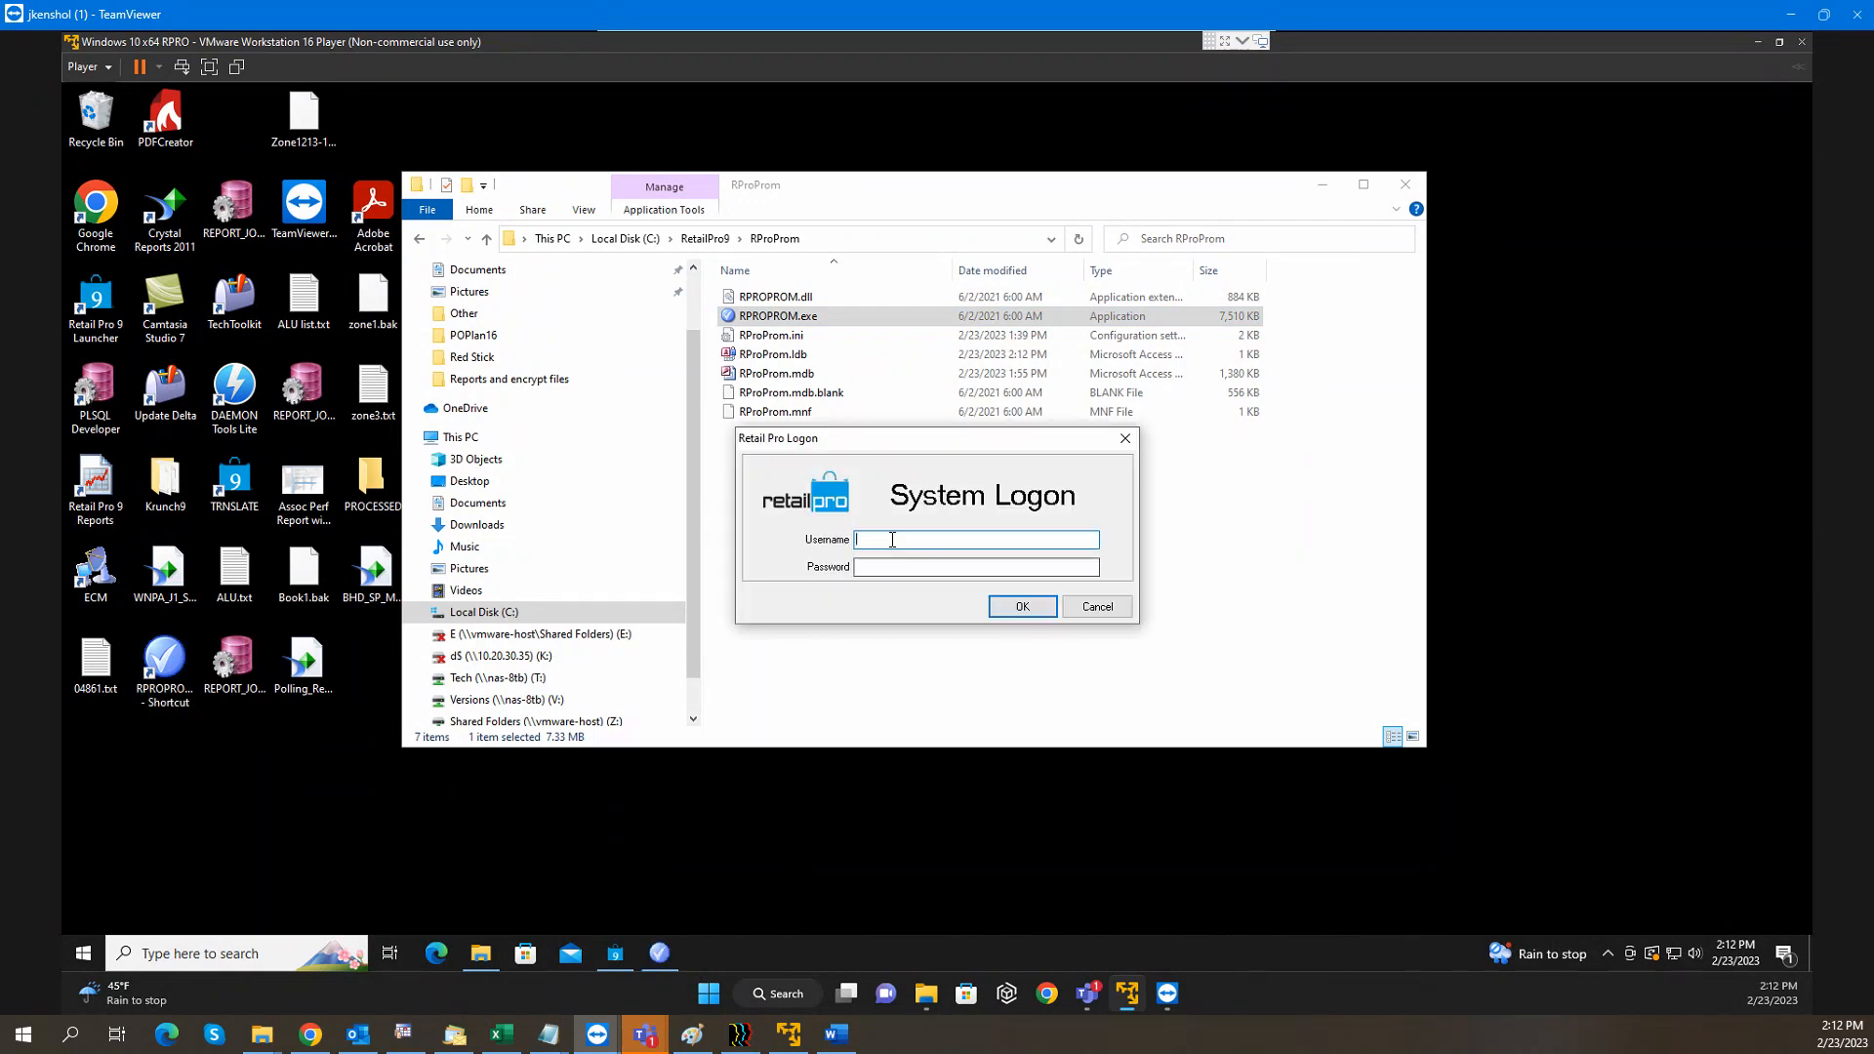
type("sysadmin")
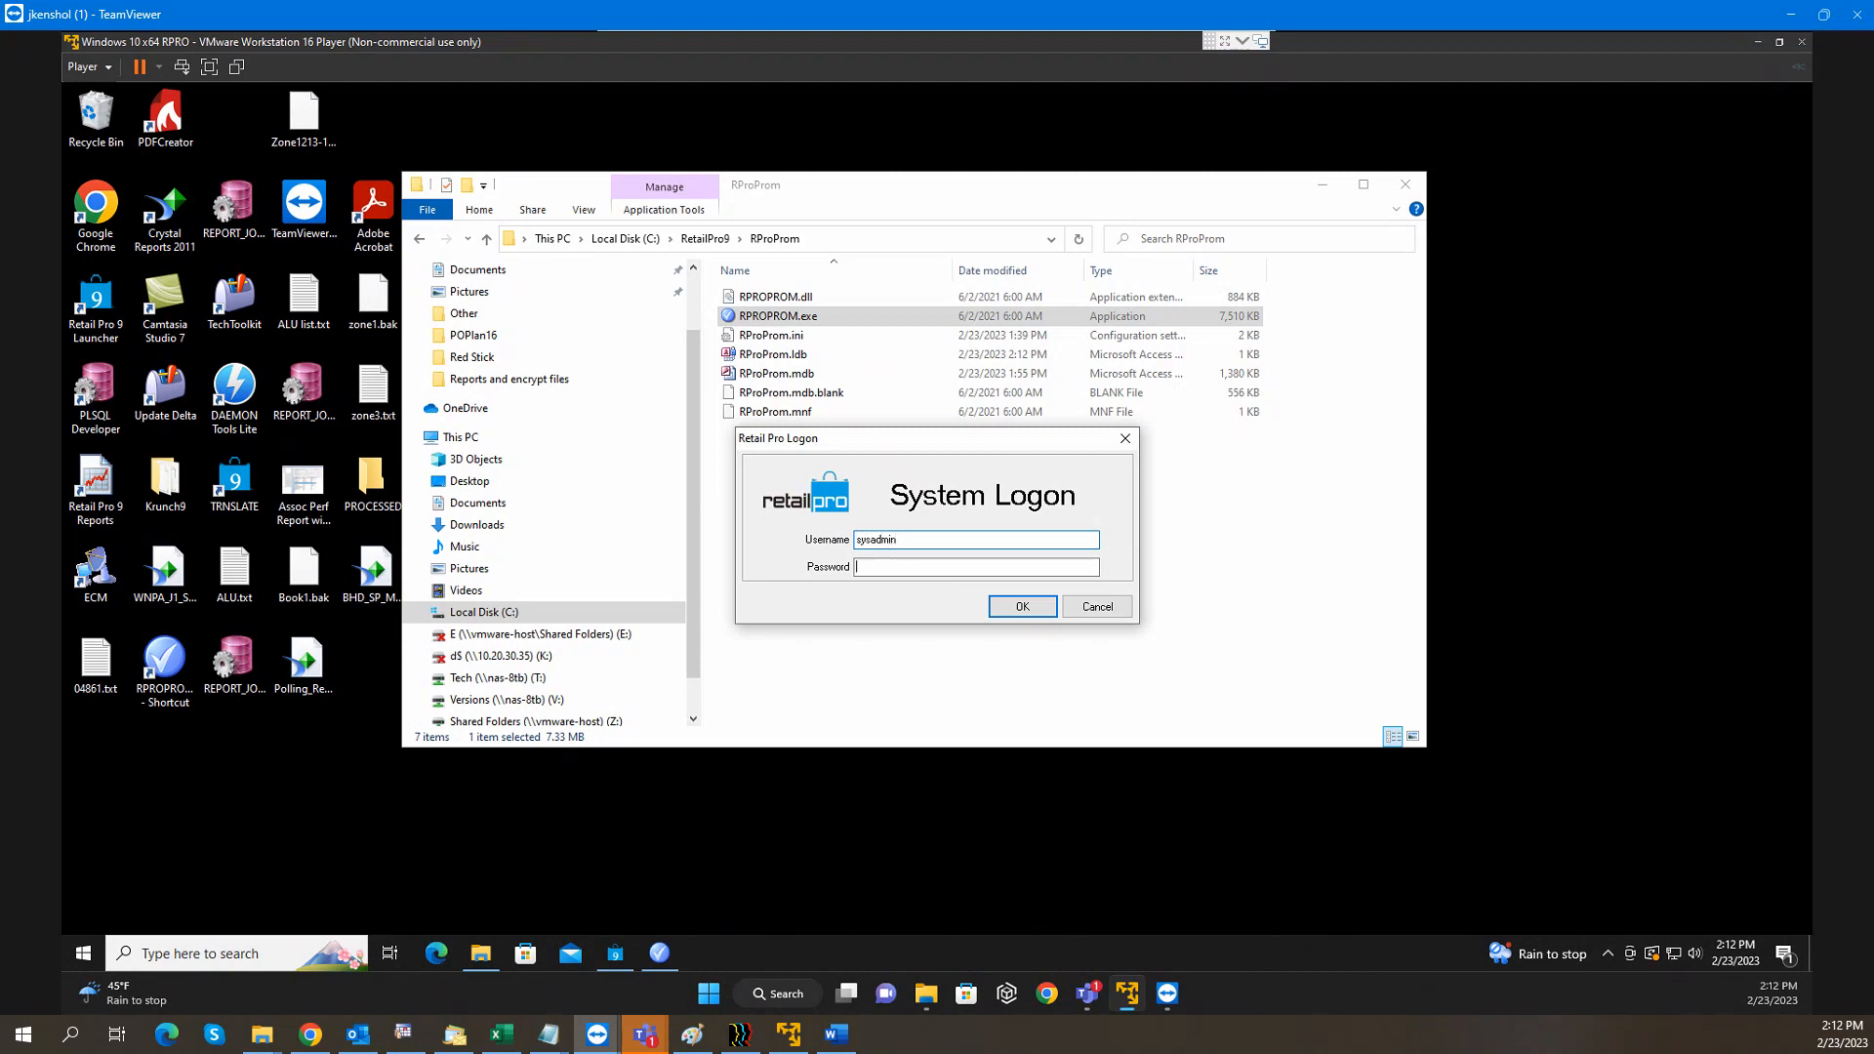
type("********")
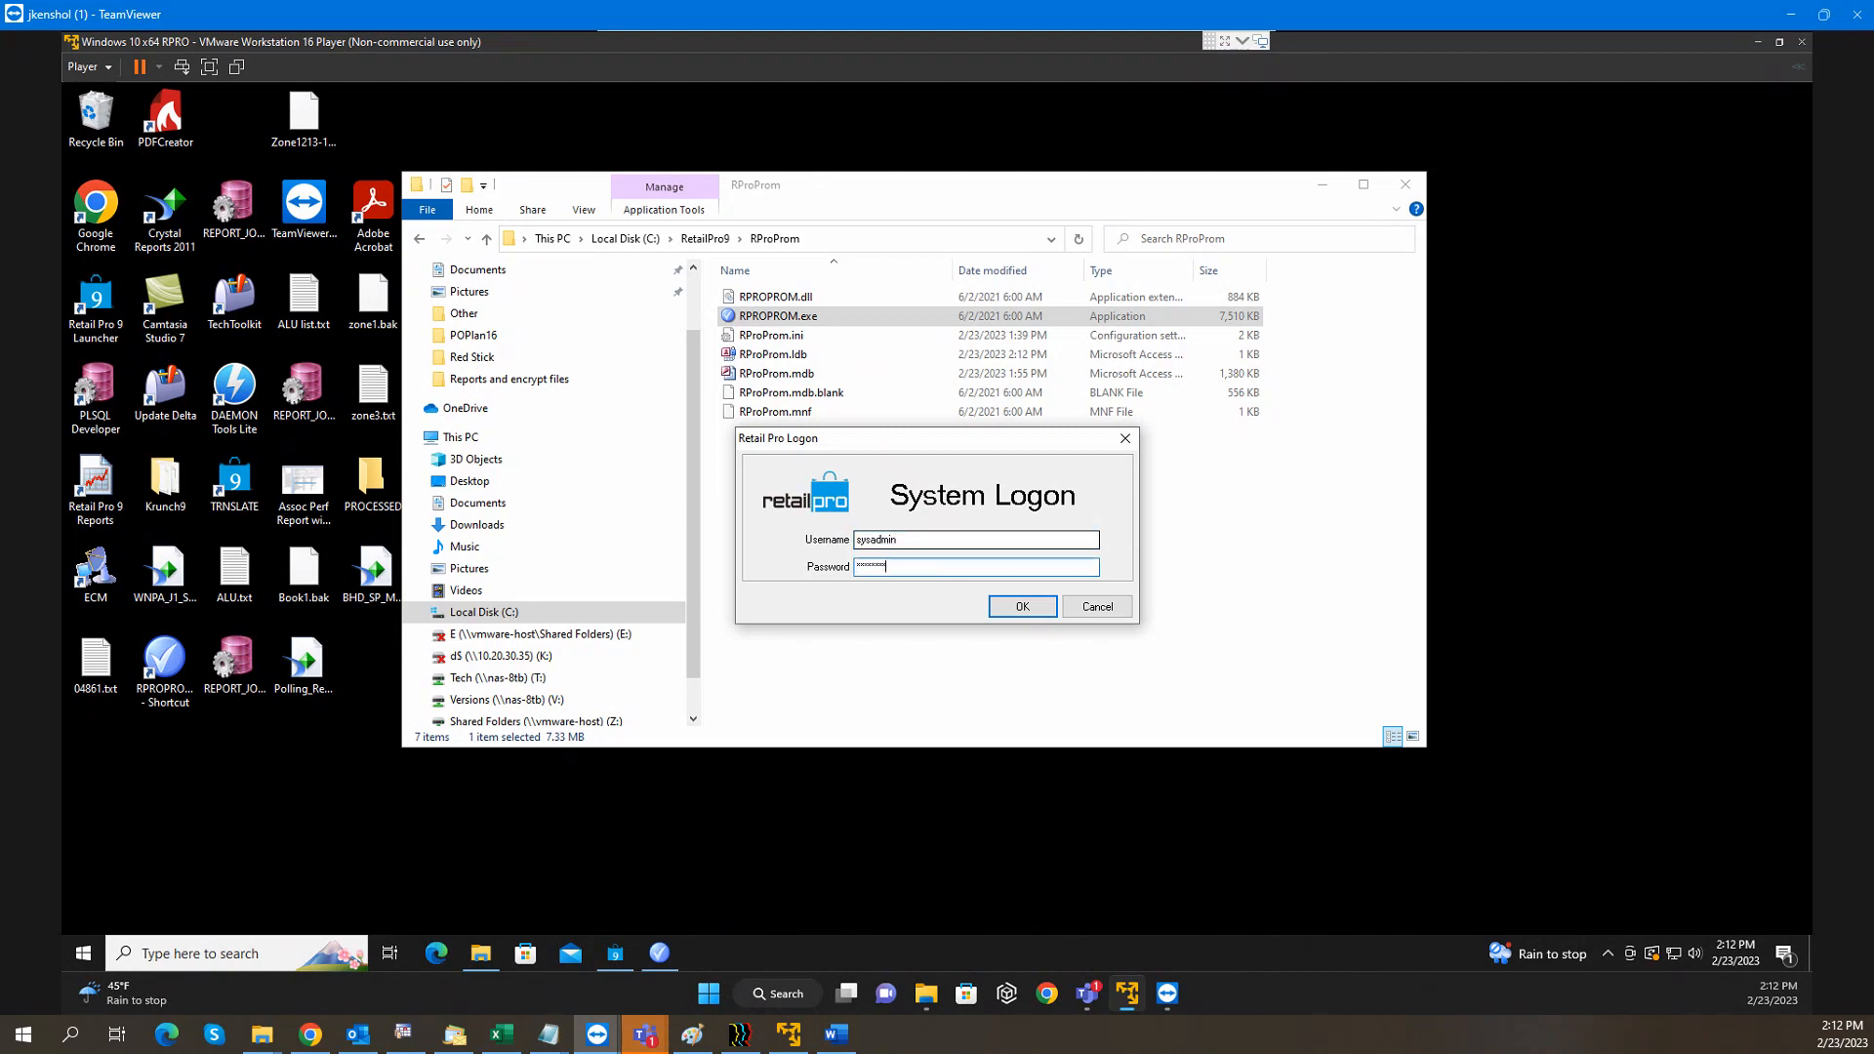
key("Return")
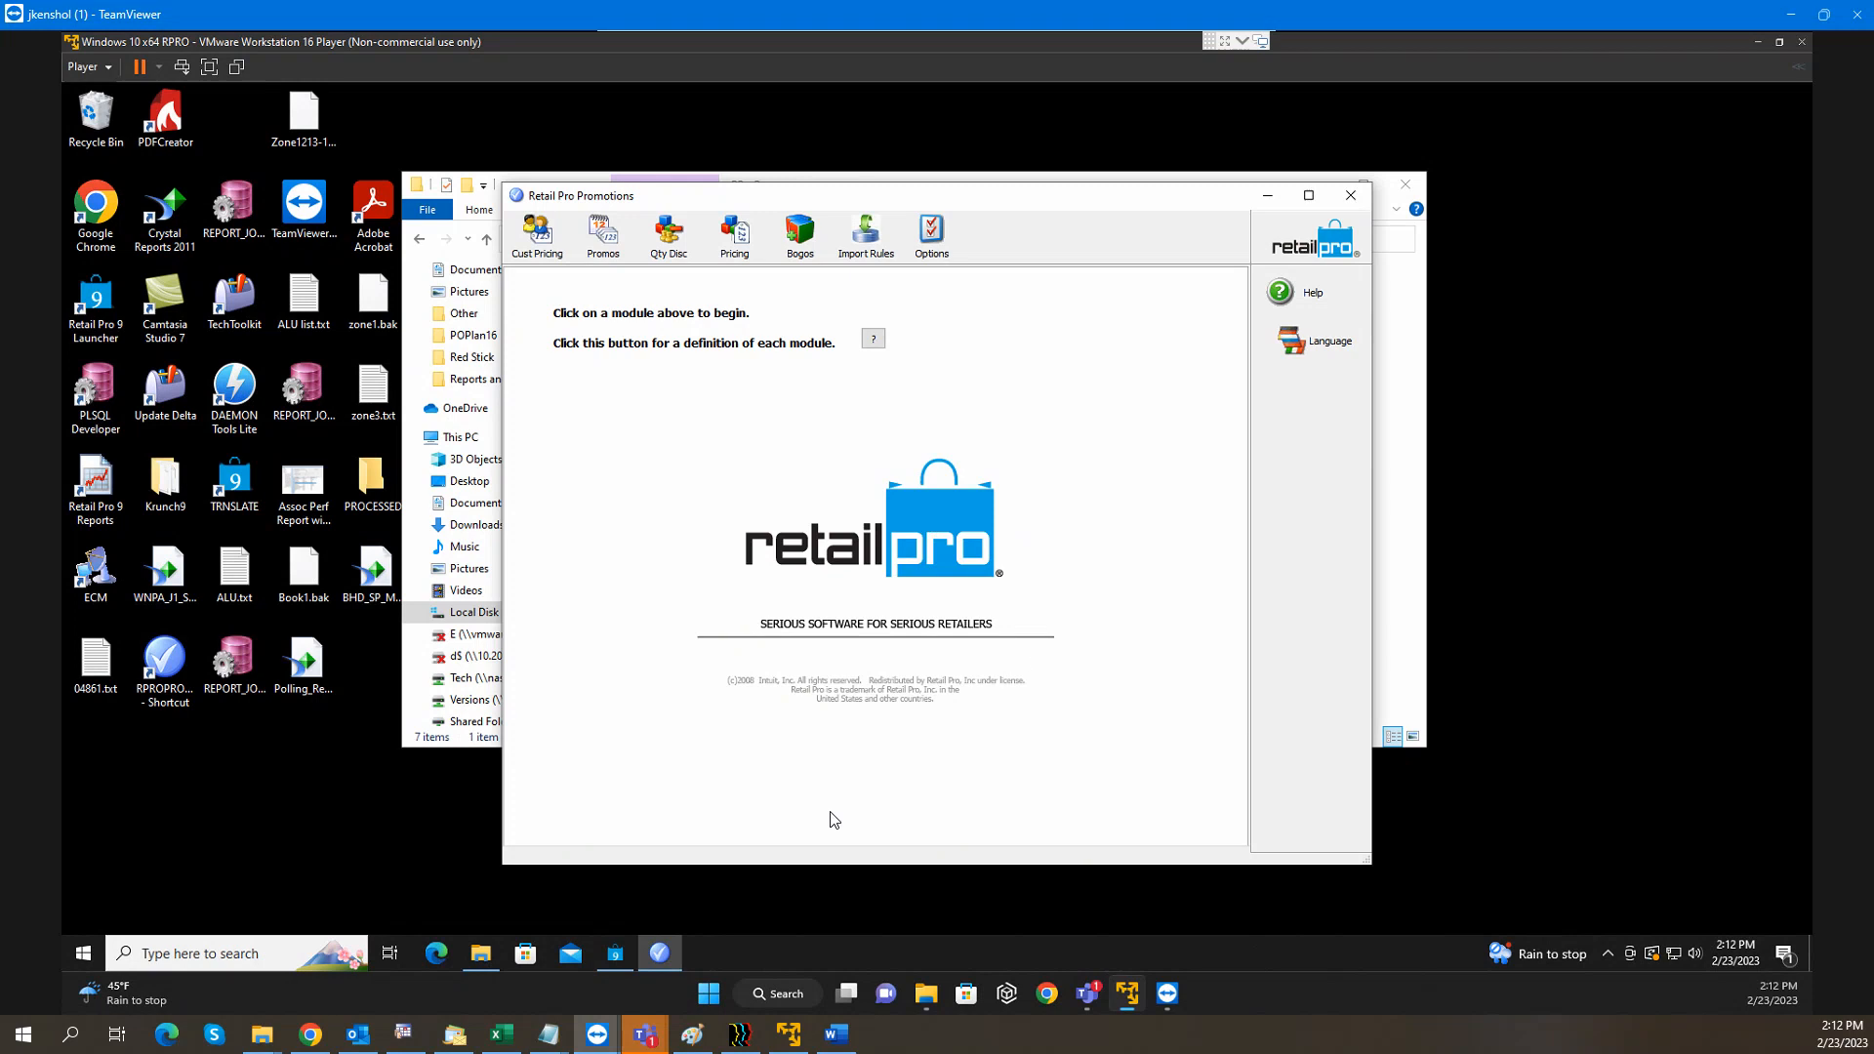
left_click(616, 956)
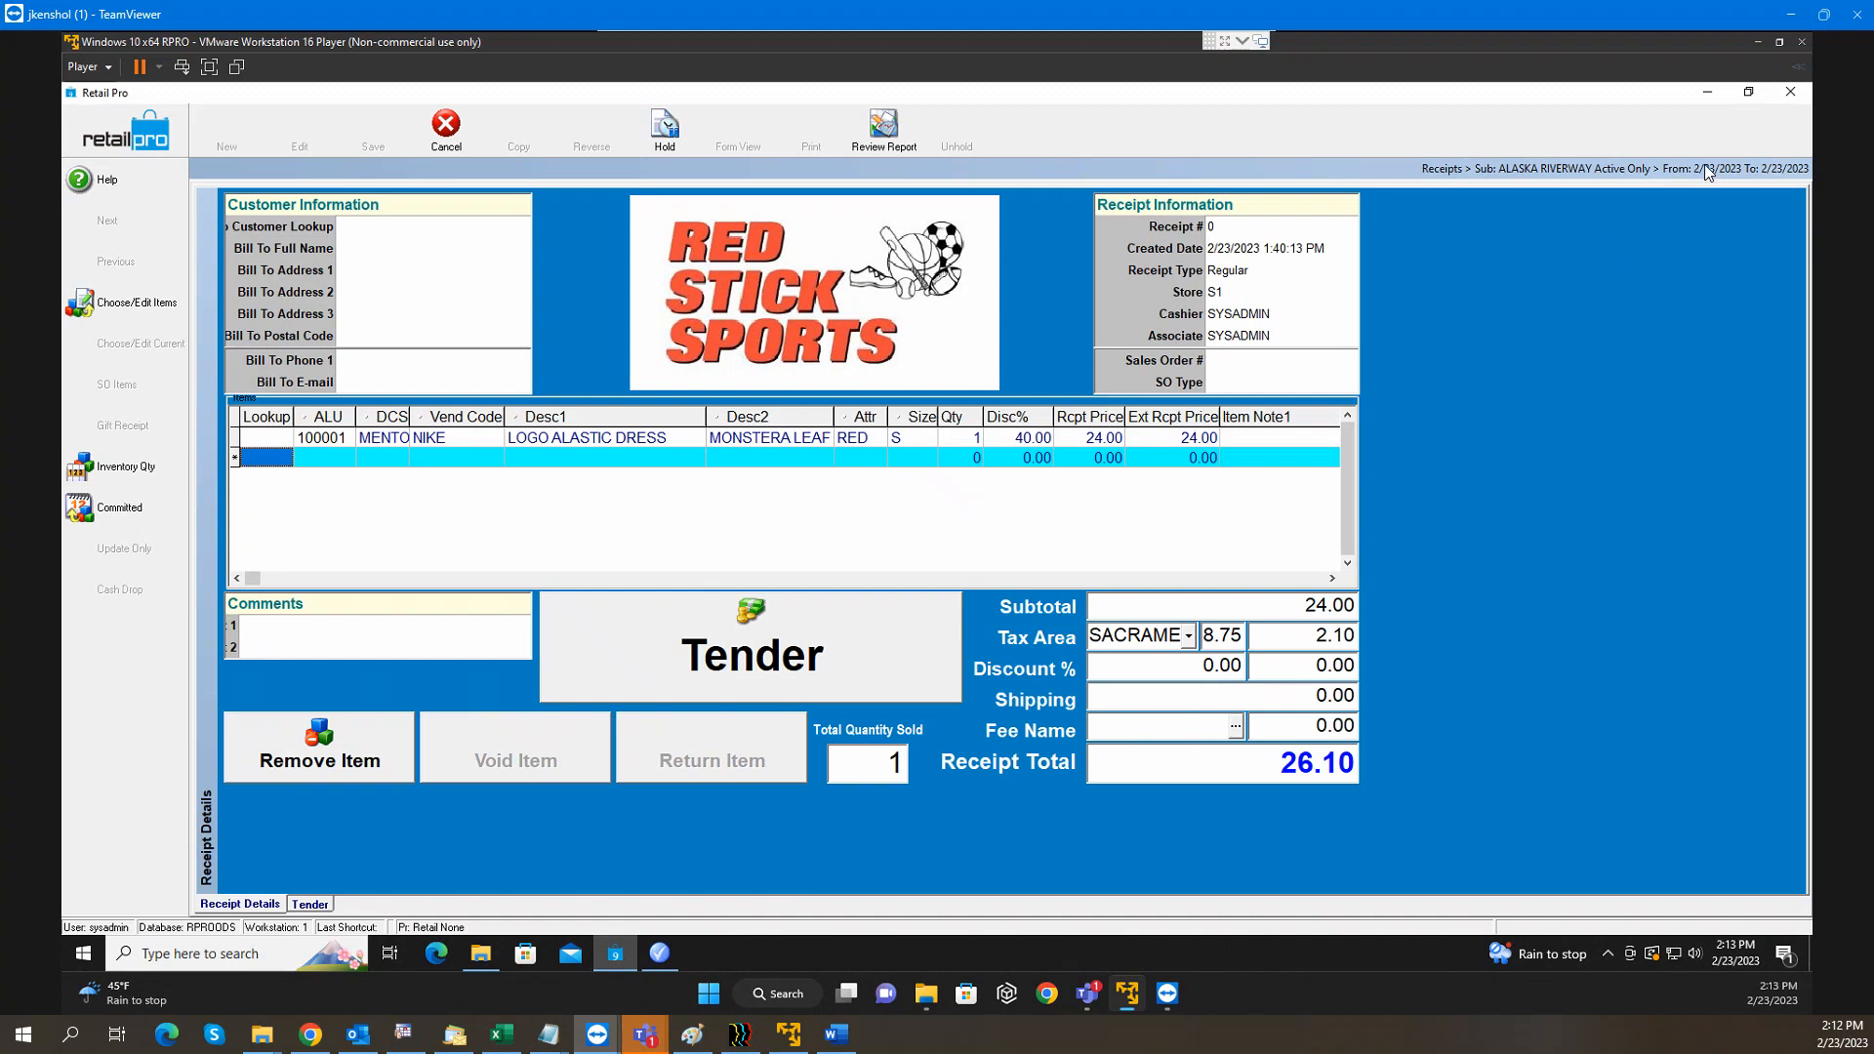
left_click(1714, 96)
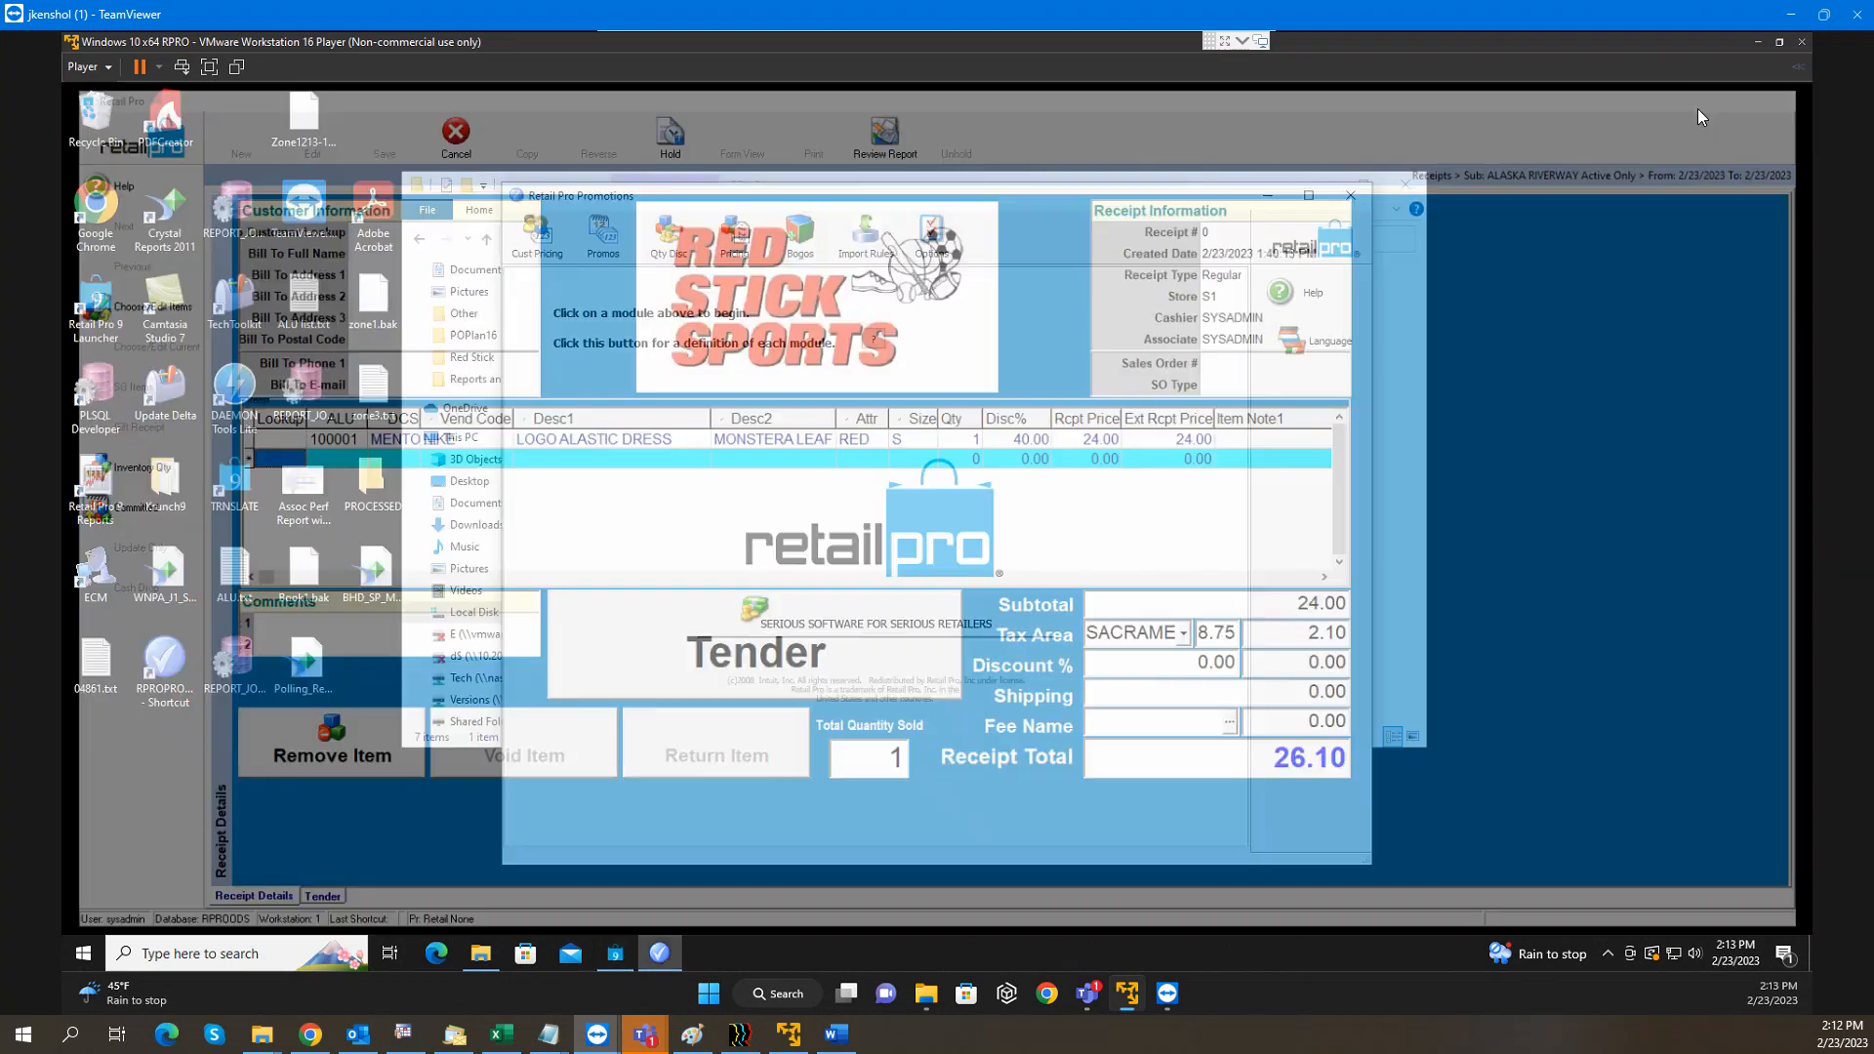
left_click(1309, 196)
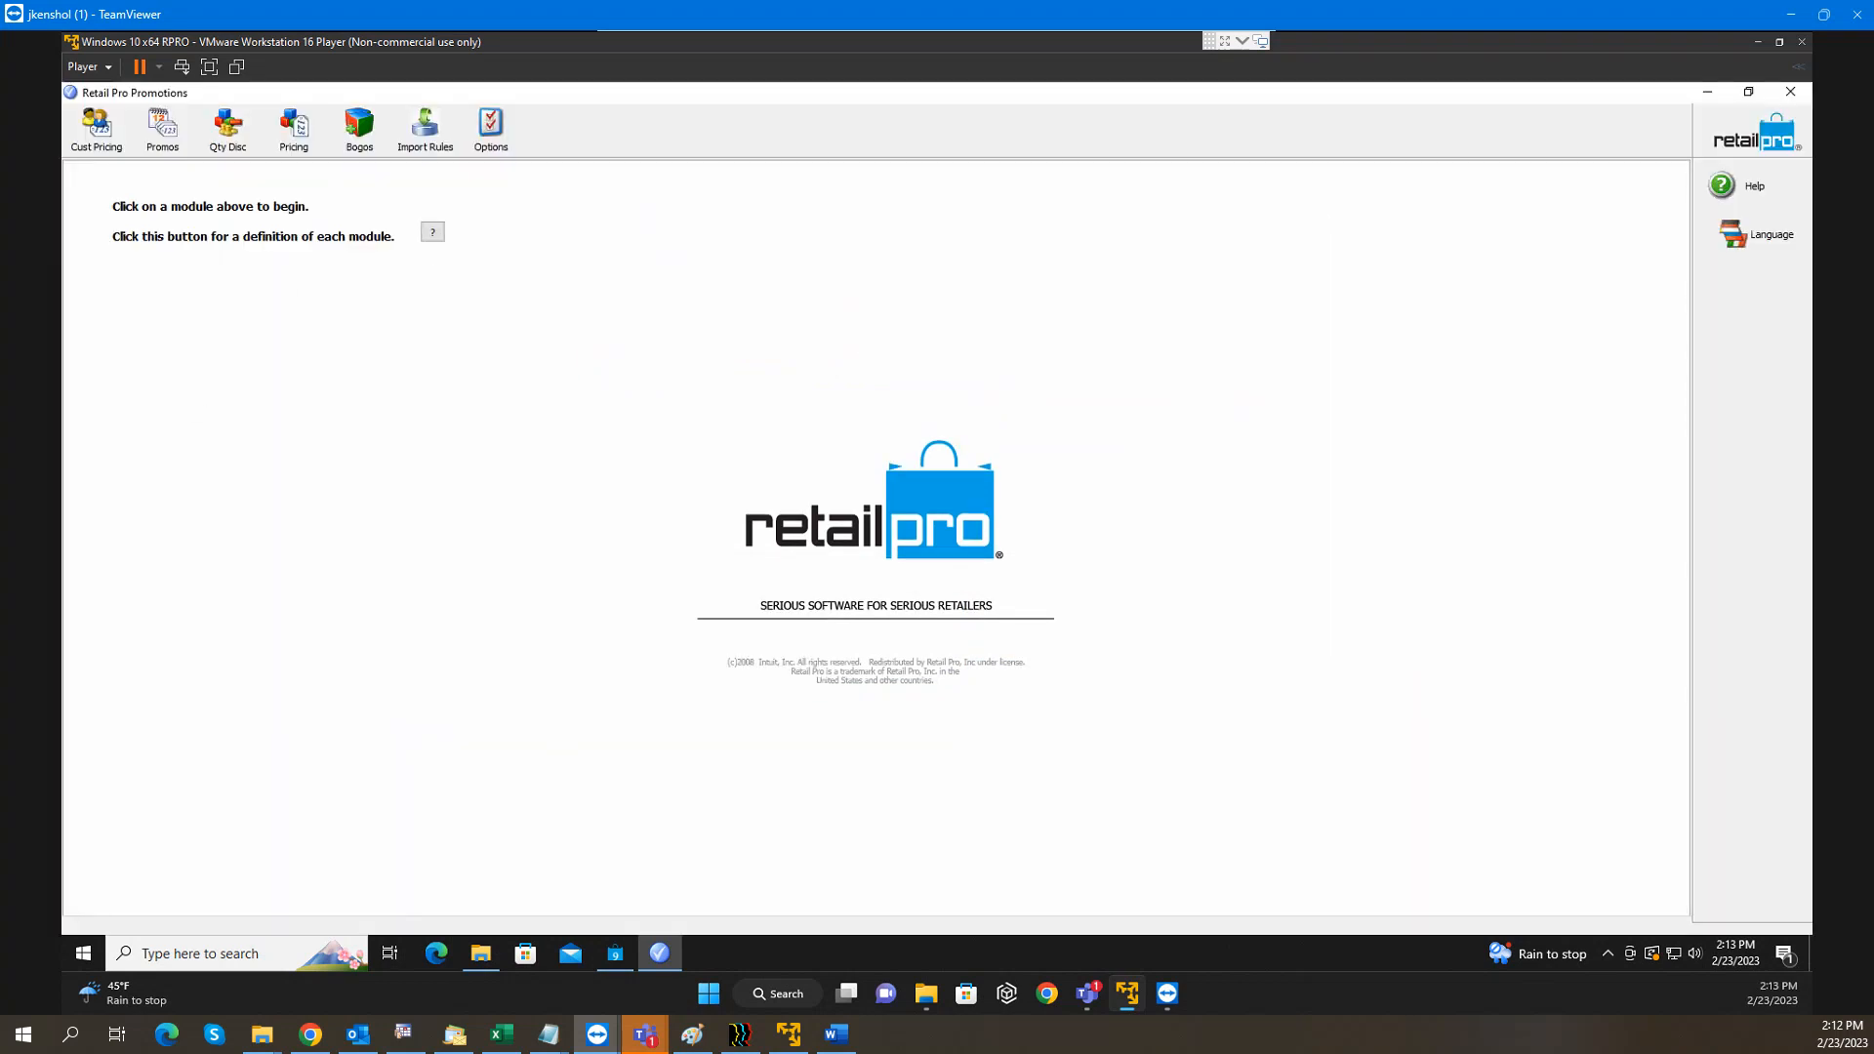
key("alt+Tab")
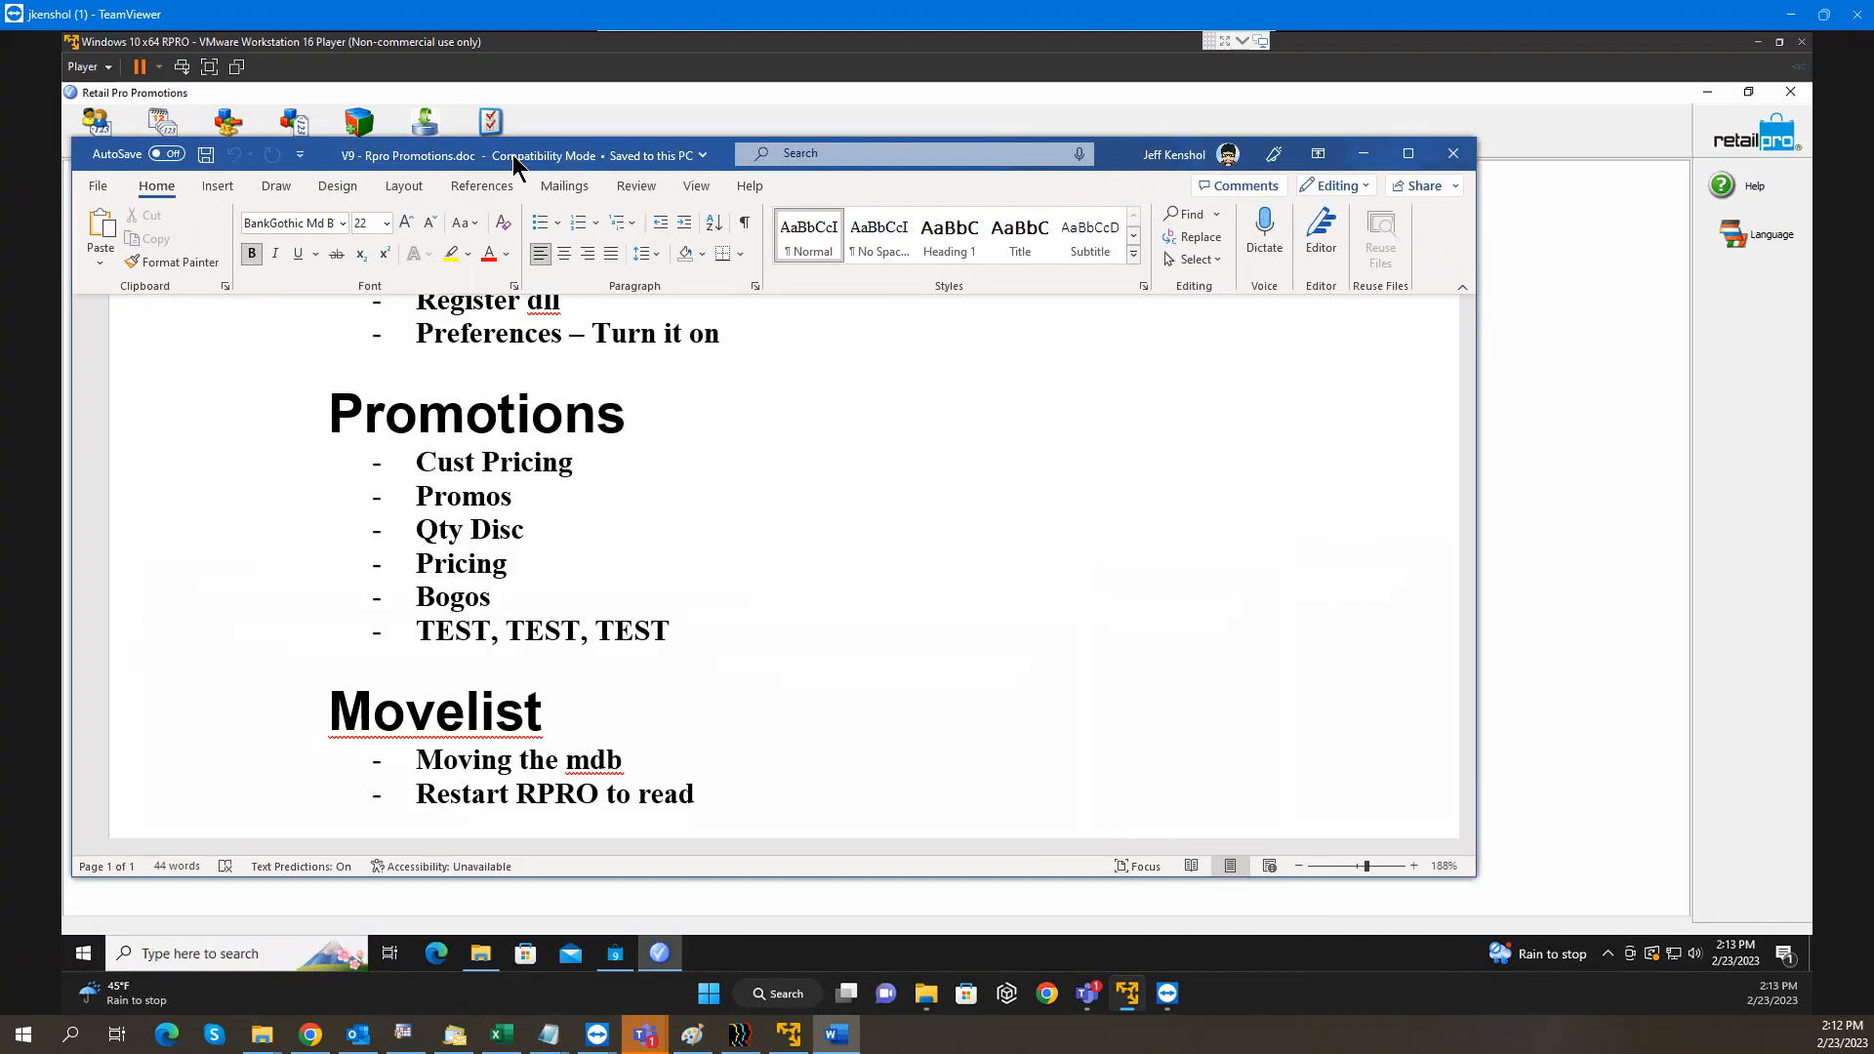
scroll(704, 408, "up", 3)
scroll(704, 408, "down", 1)
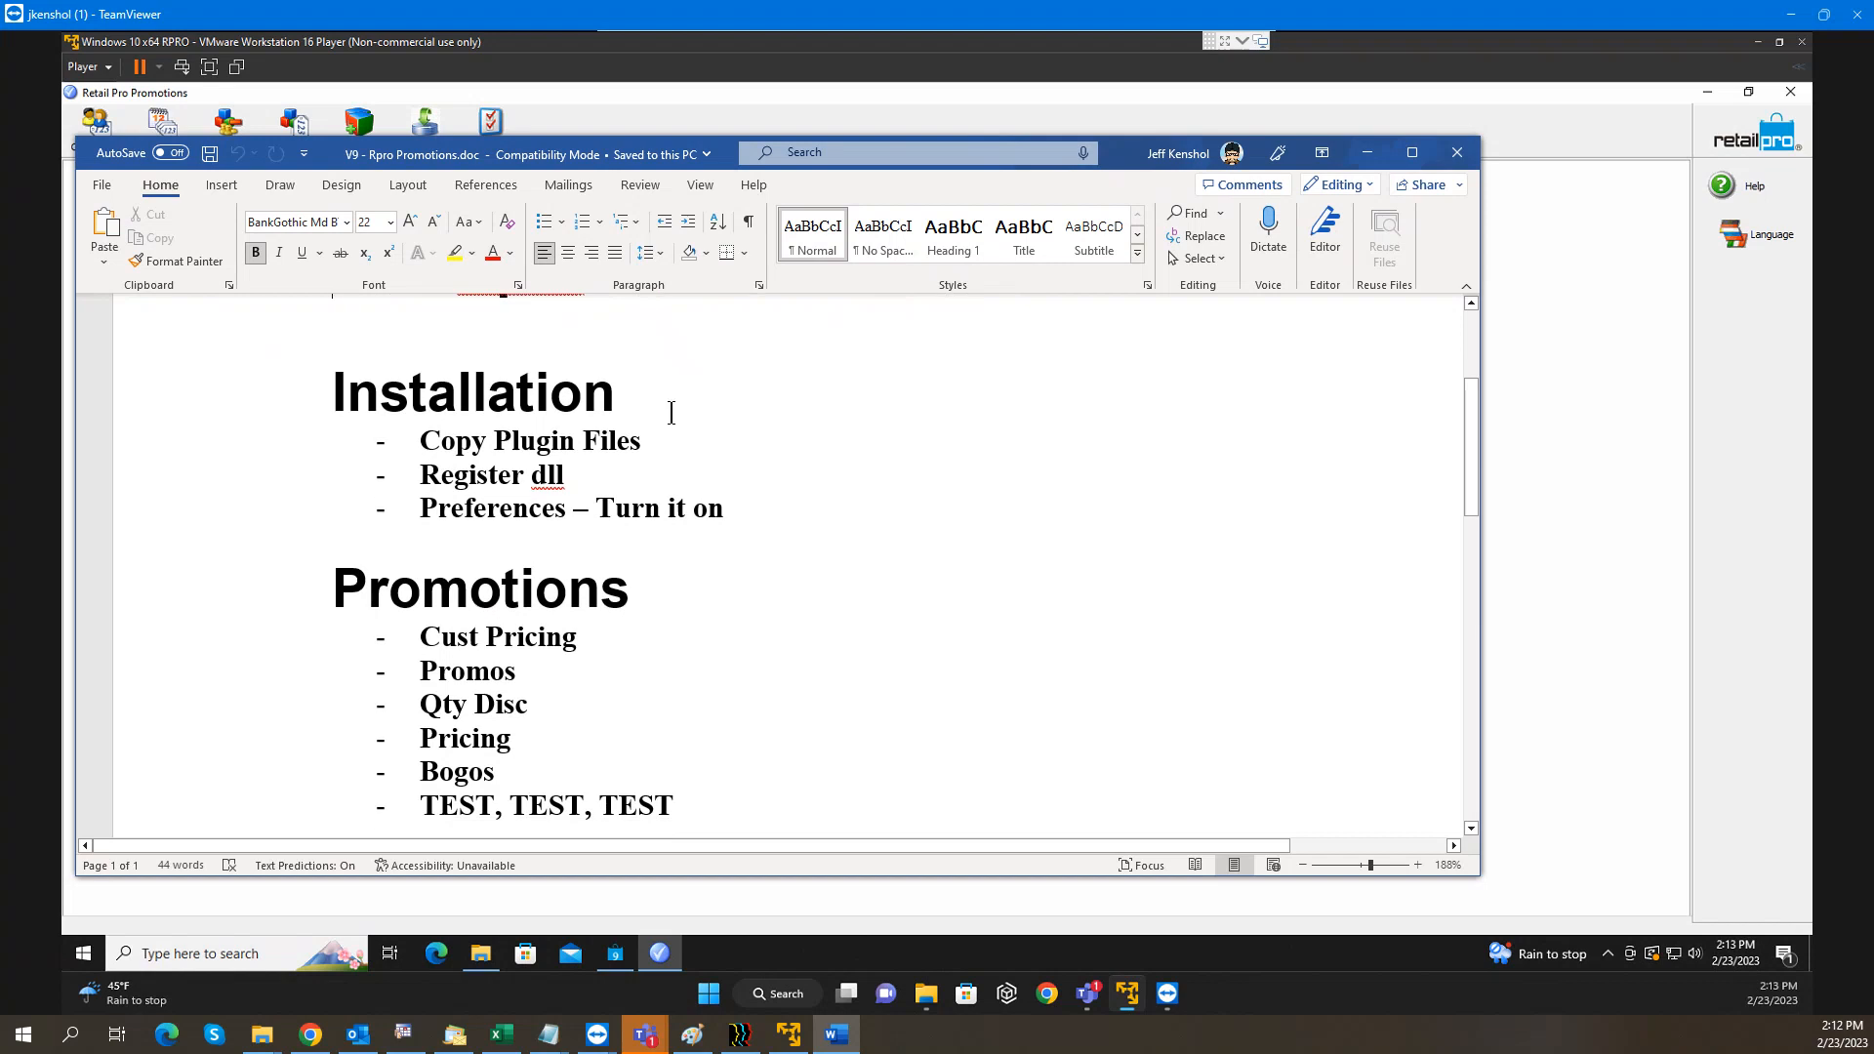
double_click(547, 476)
left_click_drag(727, 509, 420, 508)
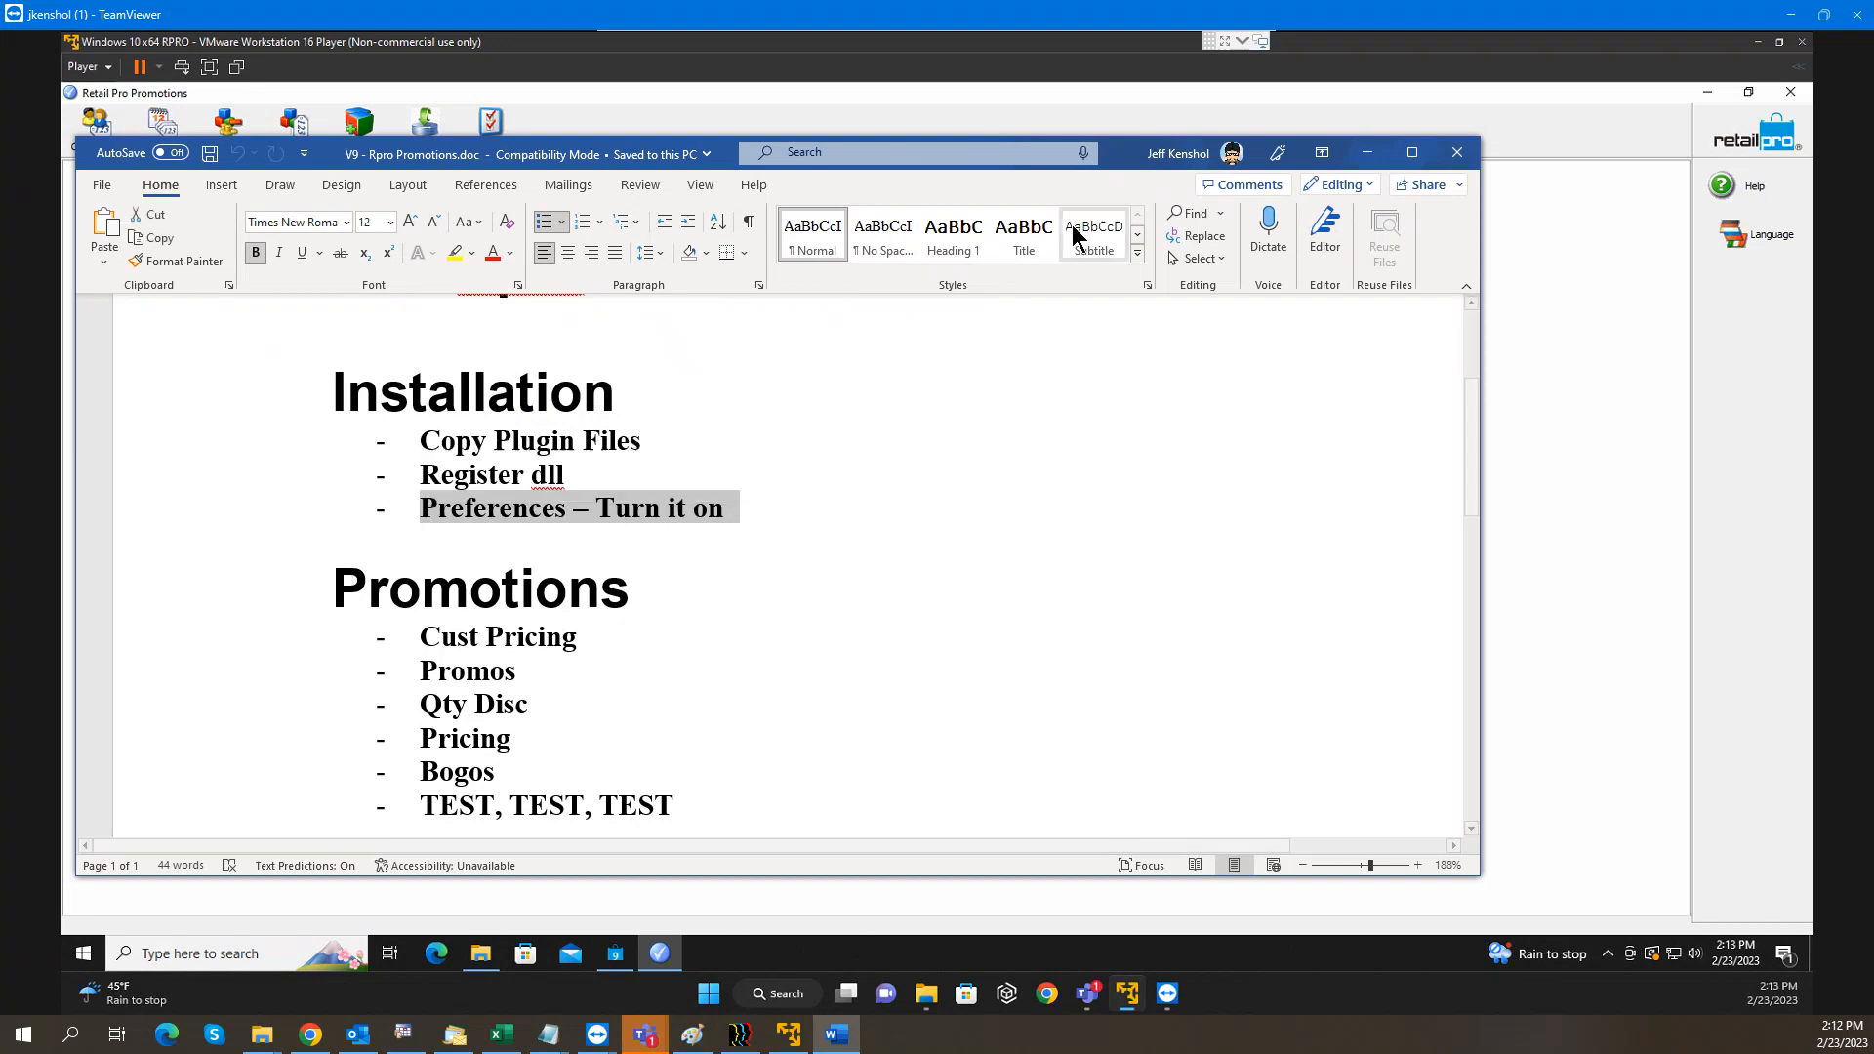
left_click_drag(1085, 168, 0, 186)
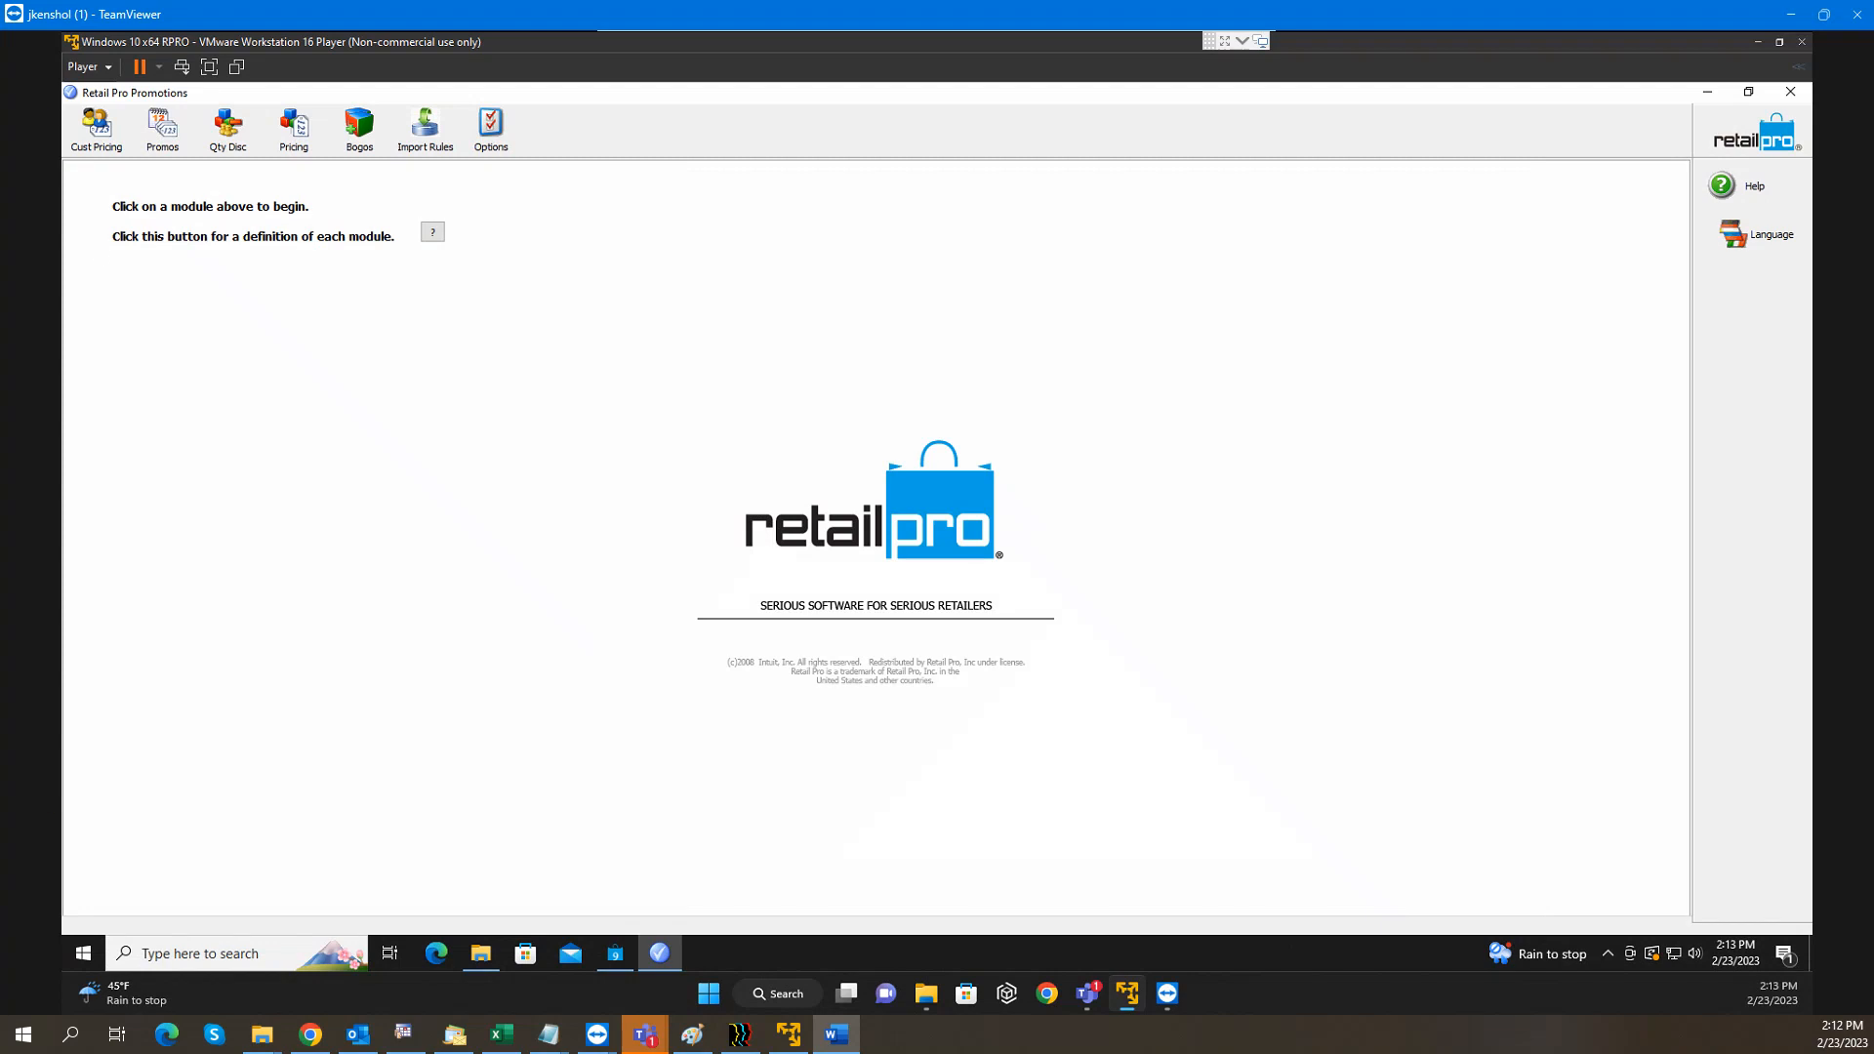
Open the plugin Options and enable the RProPromo plugin
left_click(497, 131)
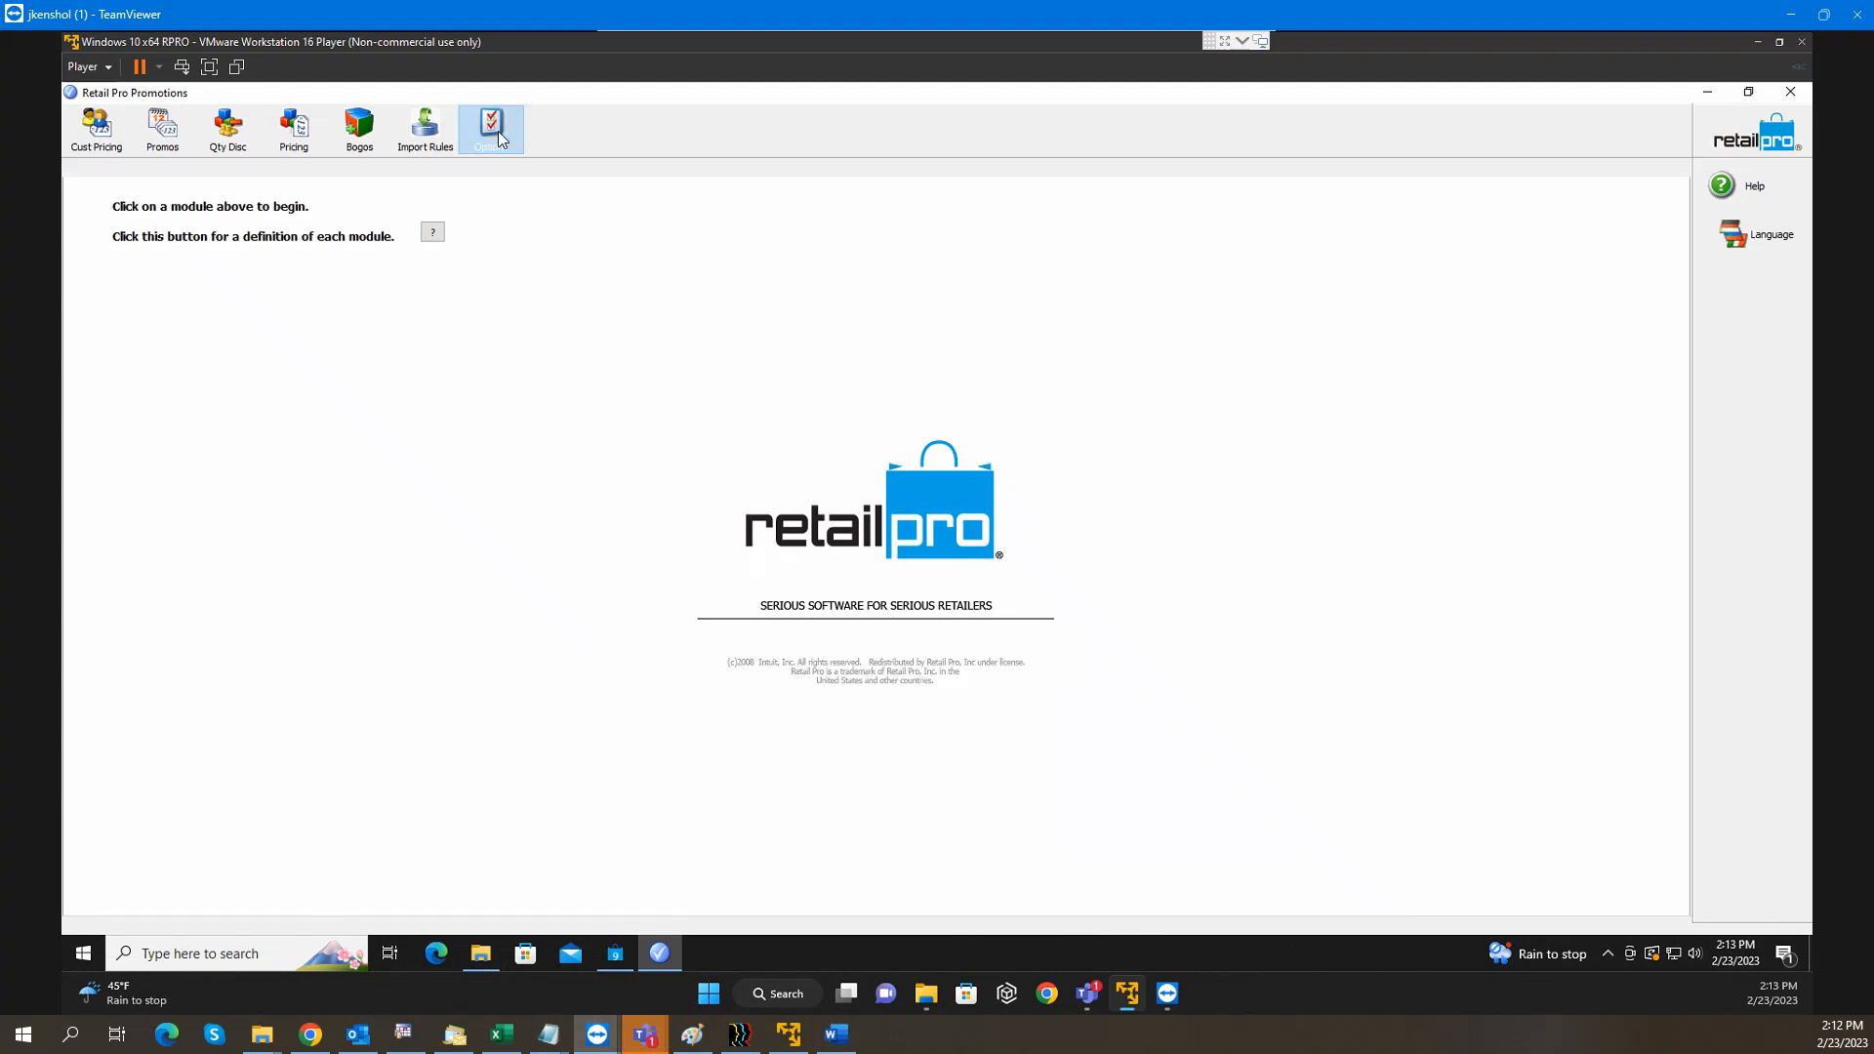
left_click(237, 269)
left_click(237, 270)
left_click(237, 270)
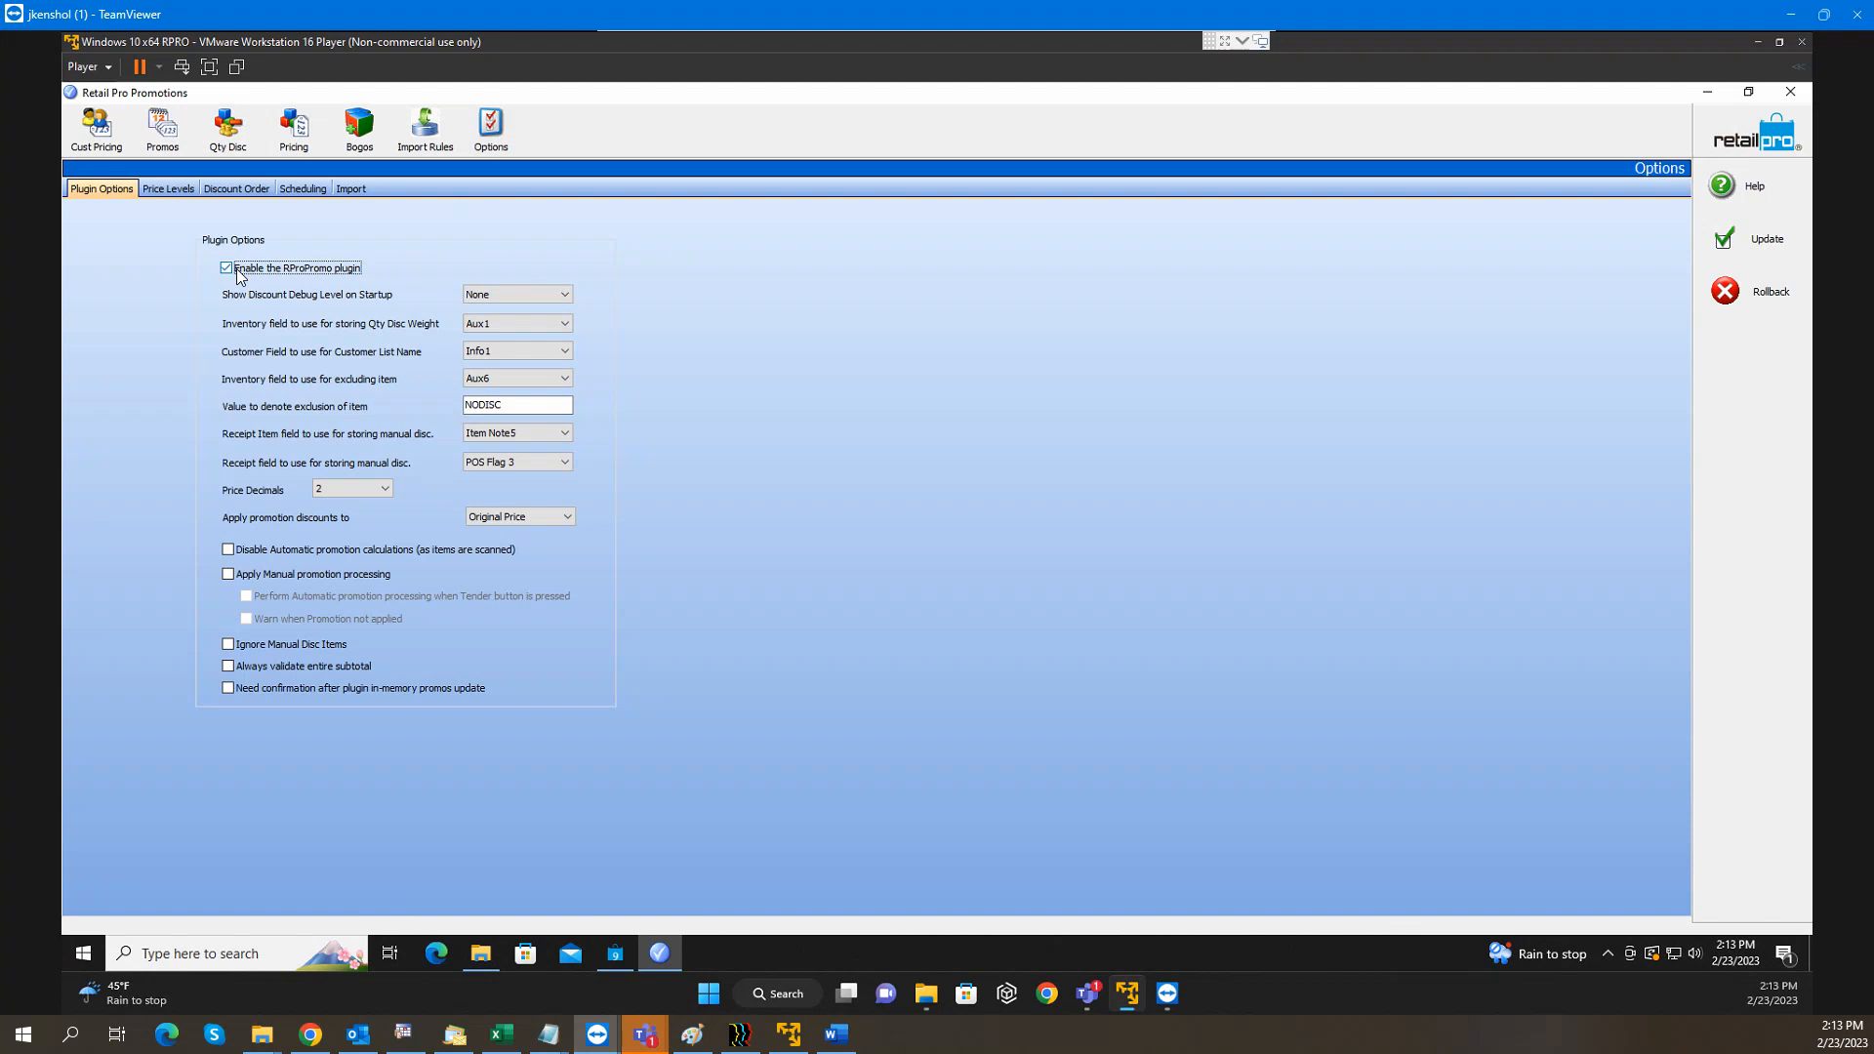
left_click(237, 270)
left_click(238, 269)
left_click(240, 279)
Review the discount debug level, NODISC item-exclusion field and Price Decimals (2) settings
left_click(539, 296)
left_click(527, 306)
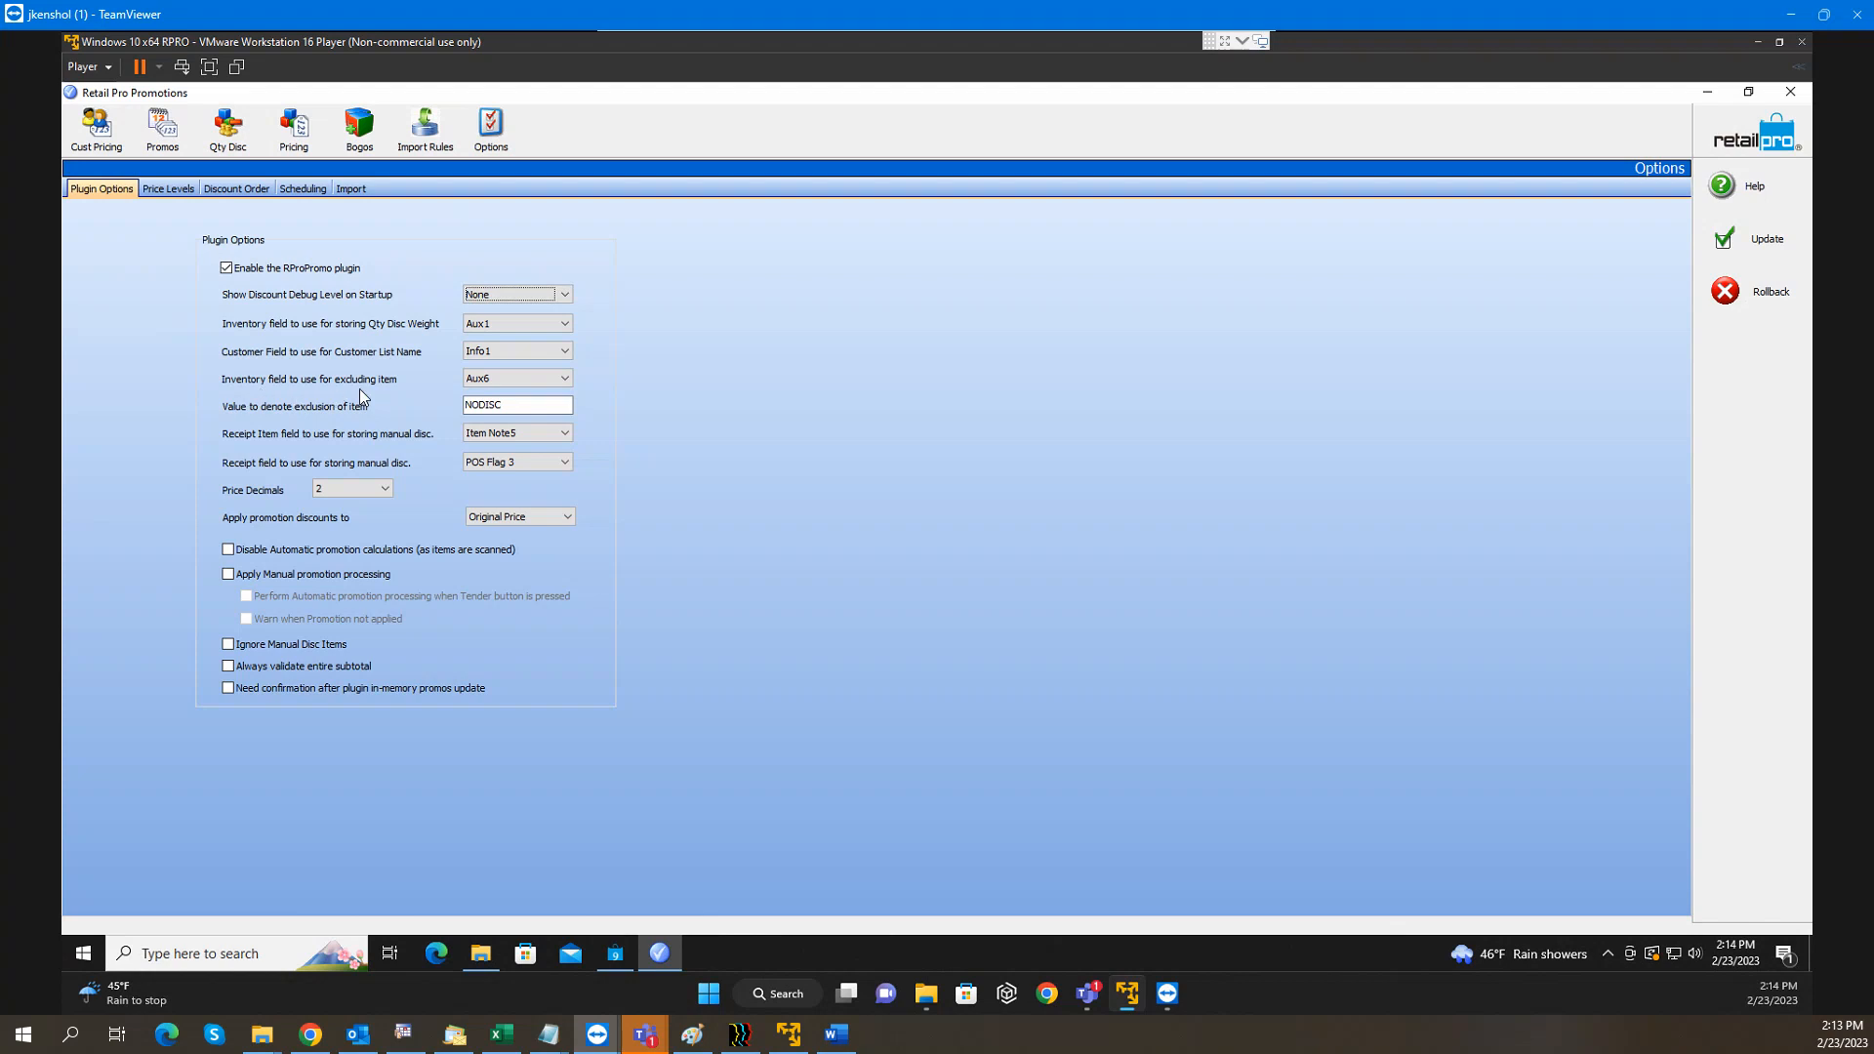
left_click(512, 383)
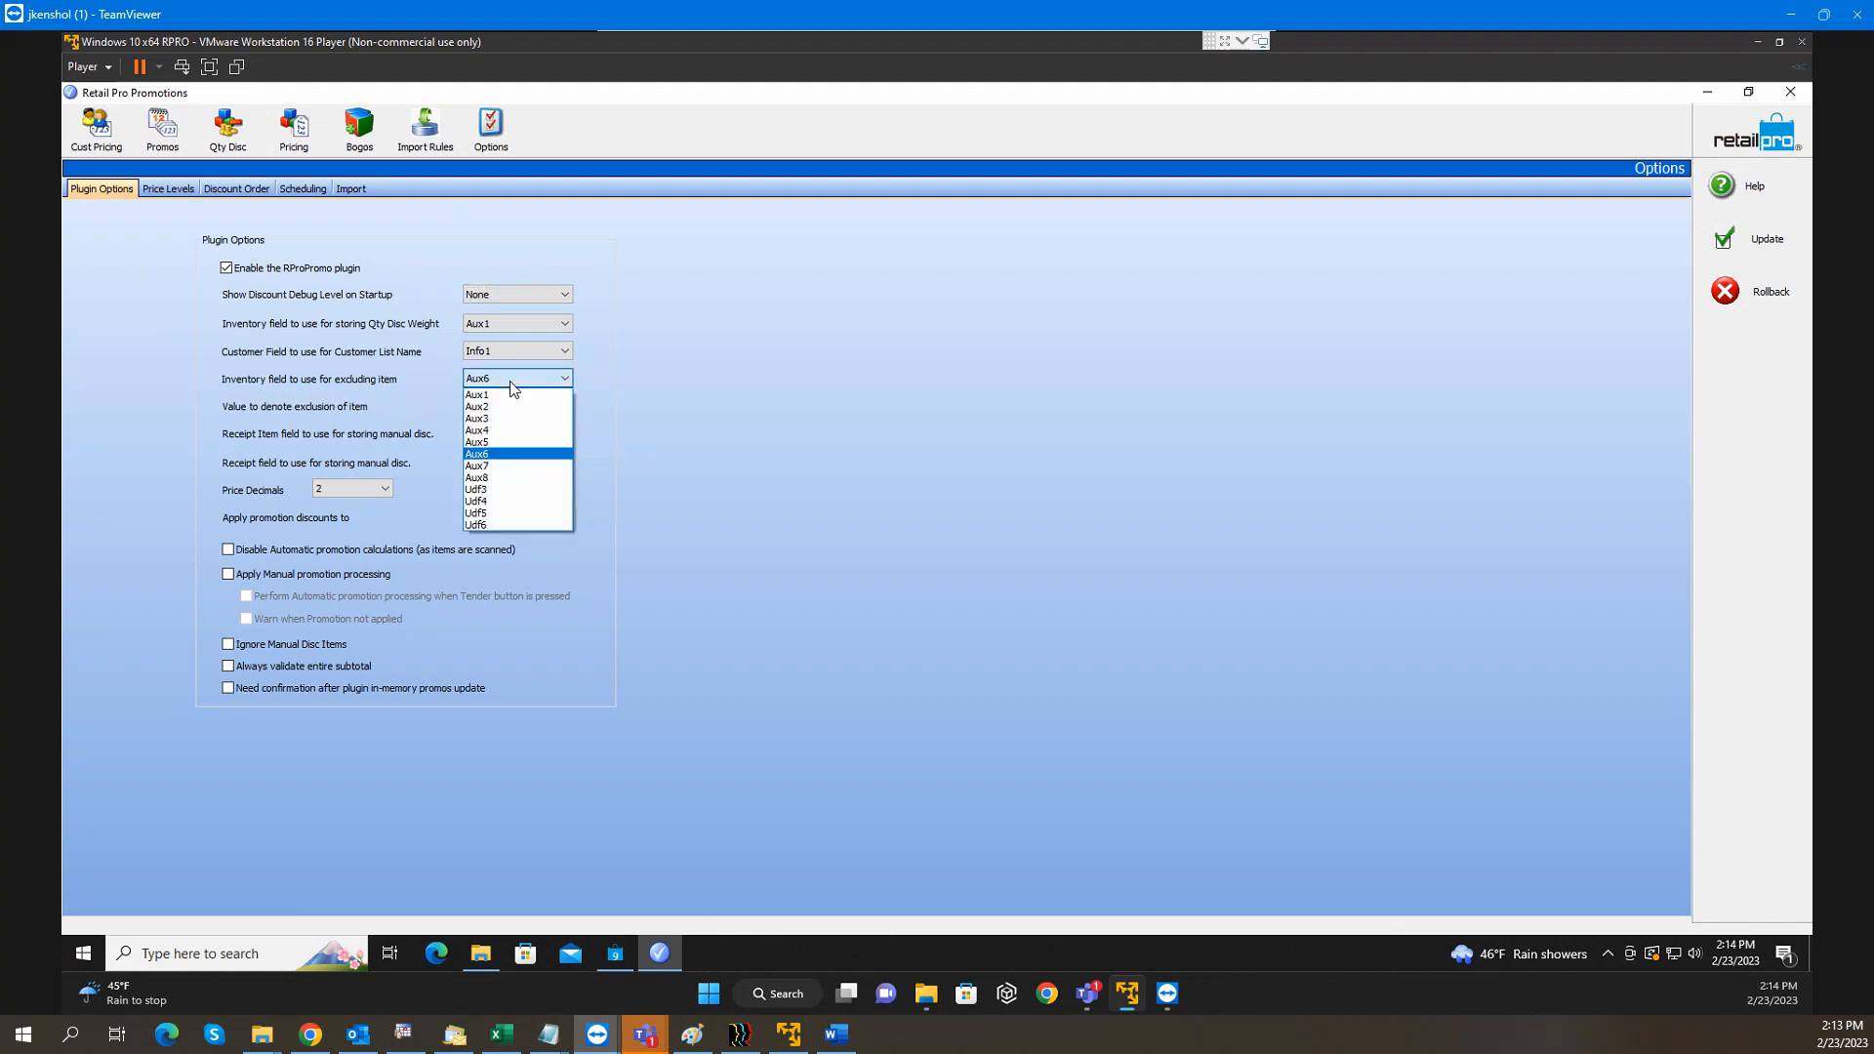
left_click(554, 378)
key("Tab")
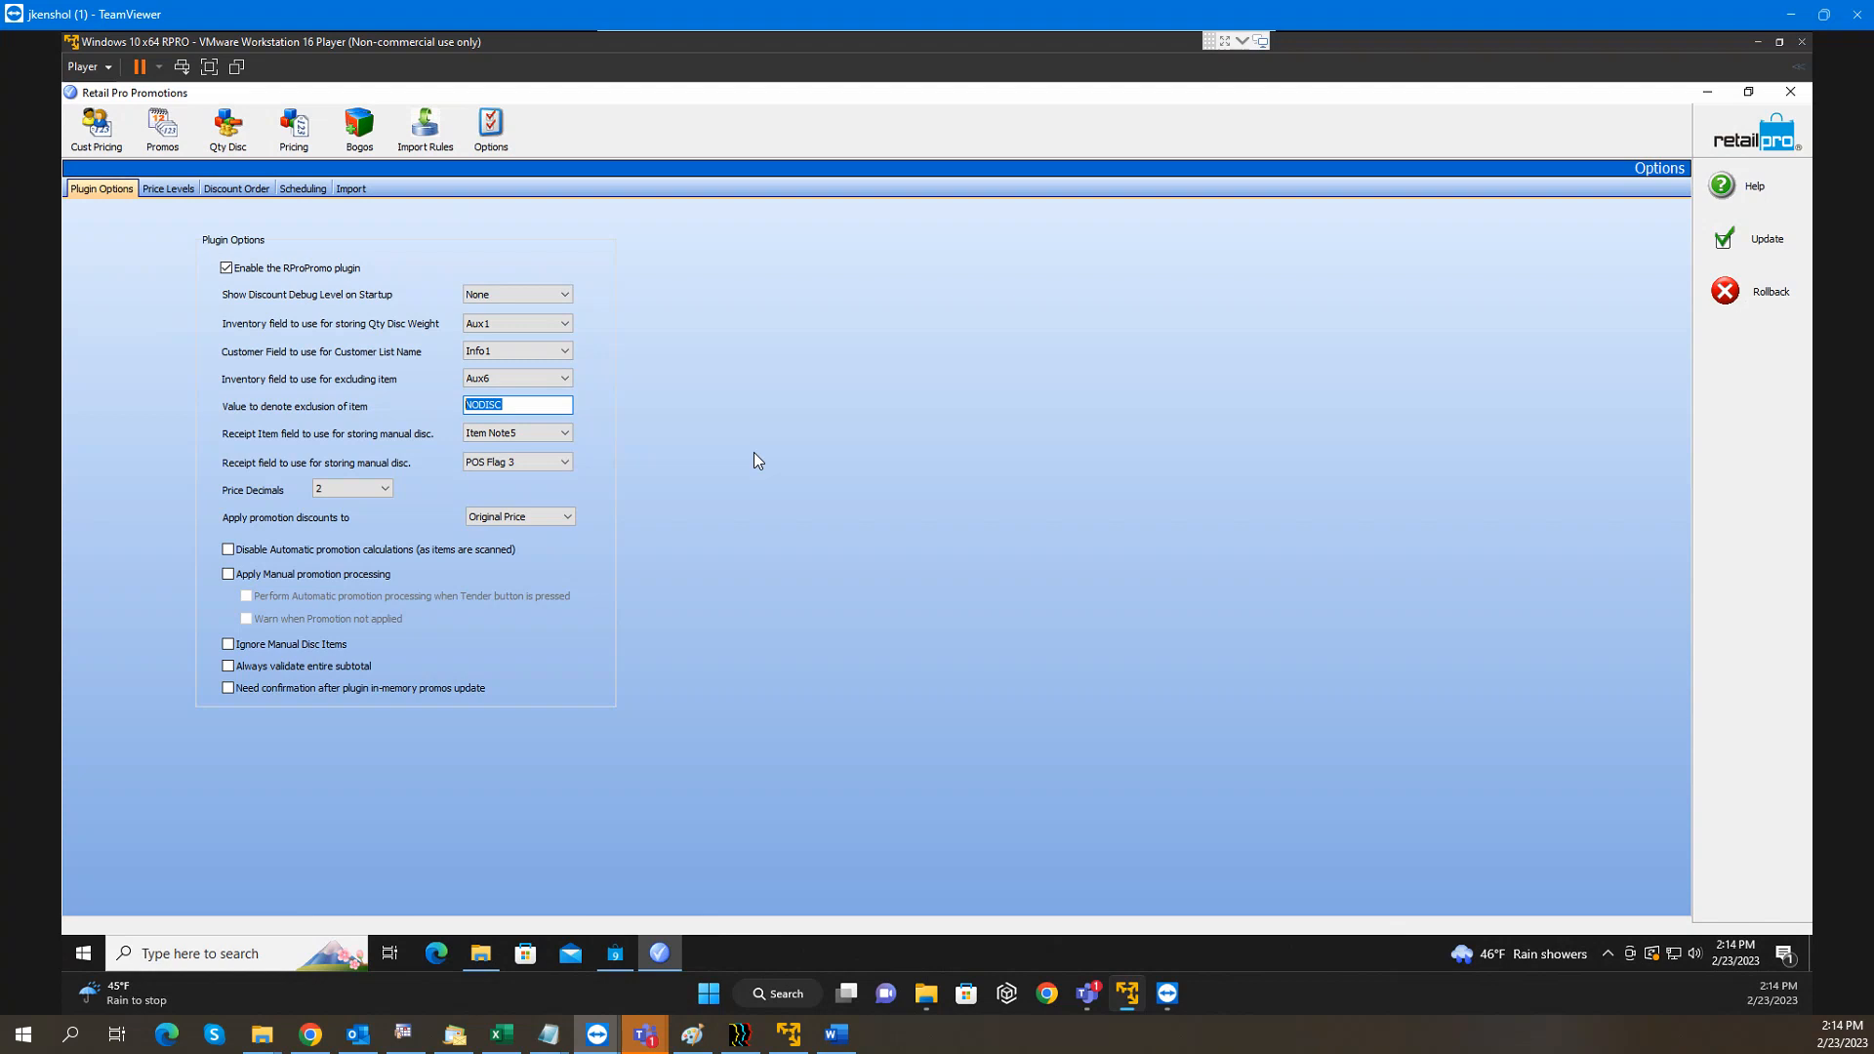
left_click(384, 489)
Keep Price Decimals at 2, apply promotion discounts to Item Price, then switch to the Word notes
left_click(385, 490)
left_click(494, 519)
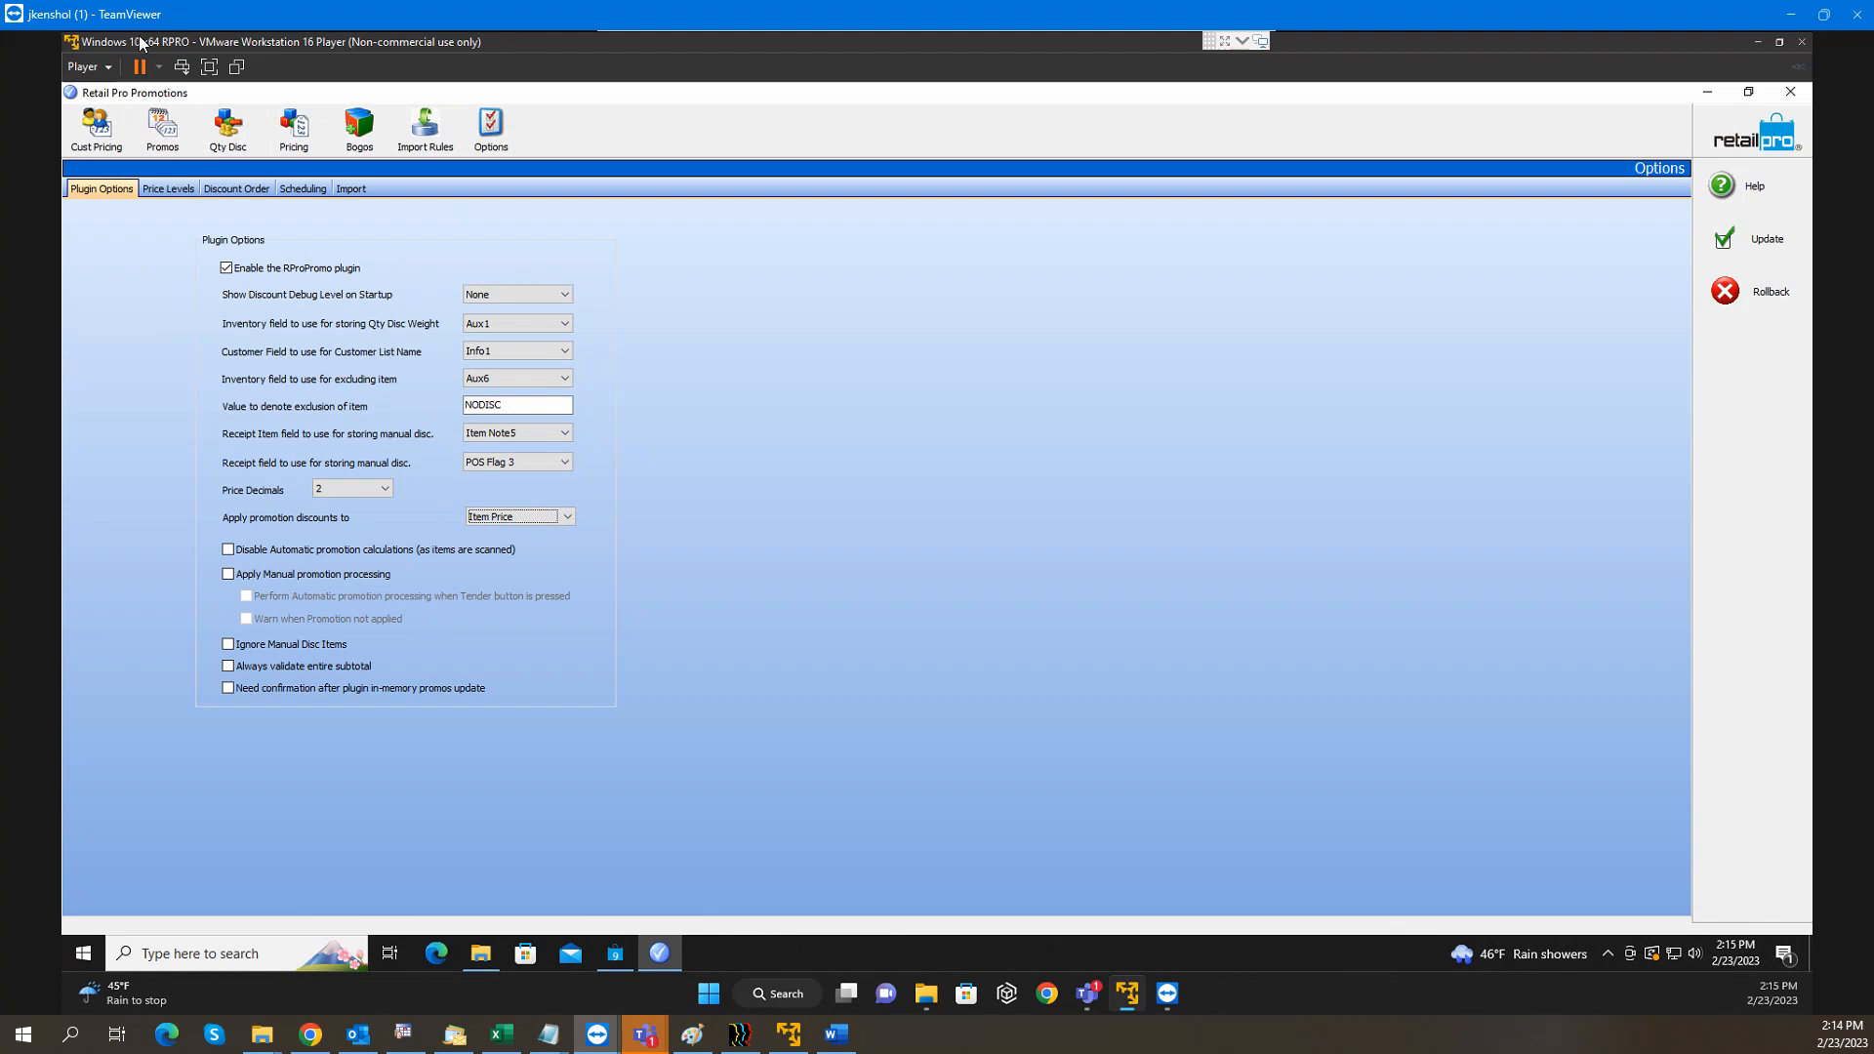
left_click(278, 555)
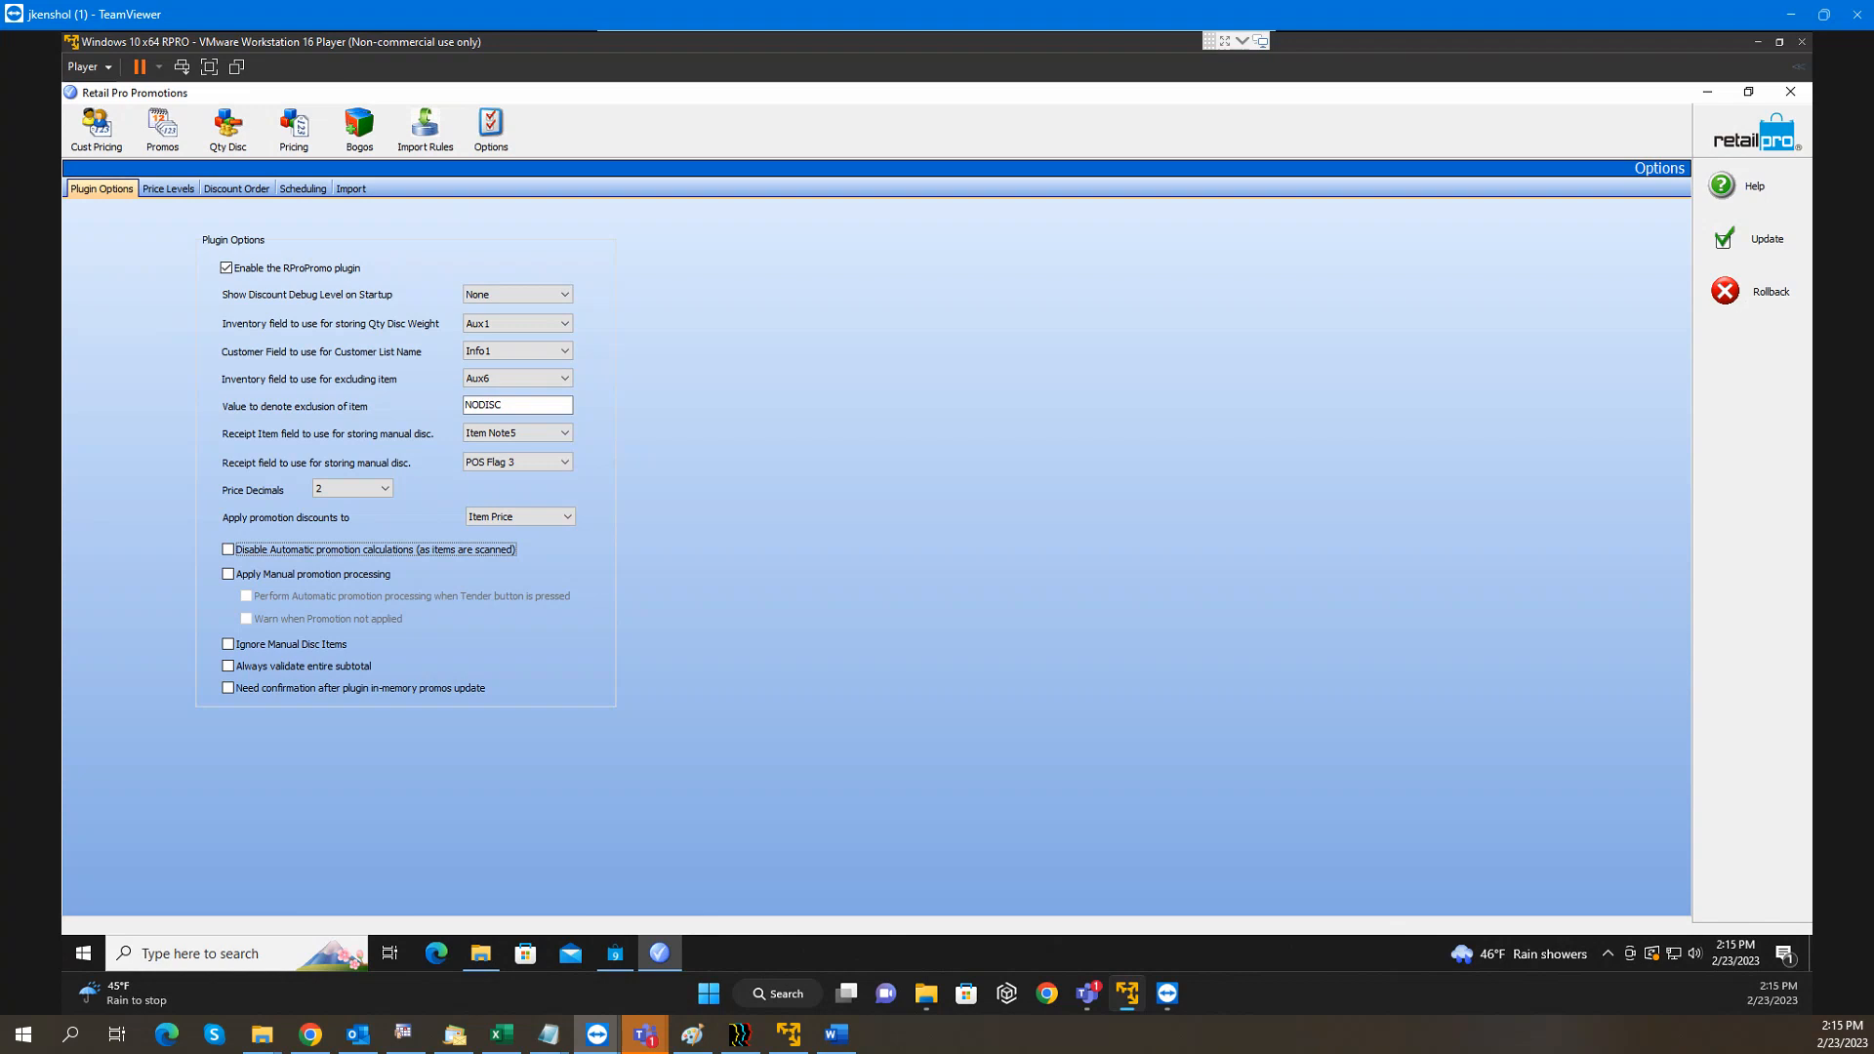
key("alt+Tab")
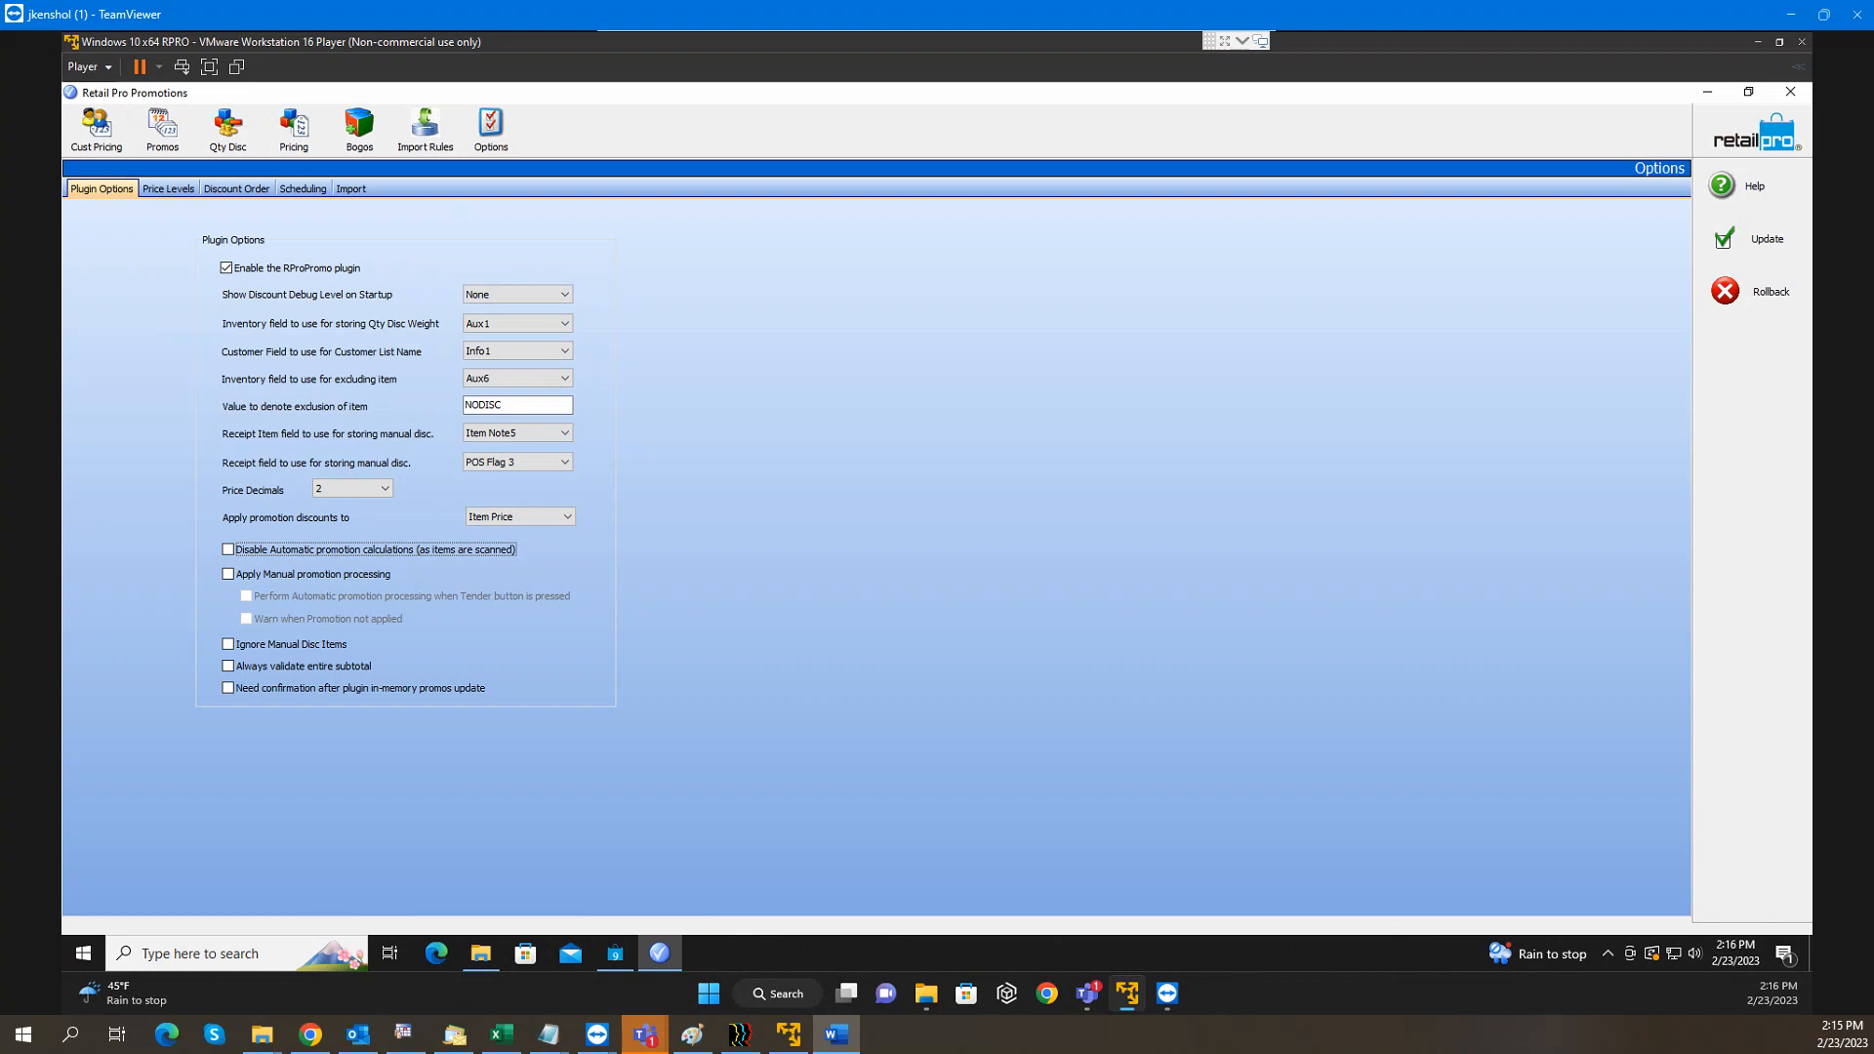
Try the Disable Automatic, Apply Manual and tendering options, then restore automatic on and manual off
left_click(229, 550)
left_click(231, 576)
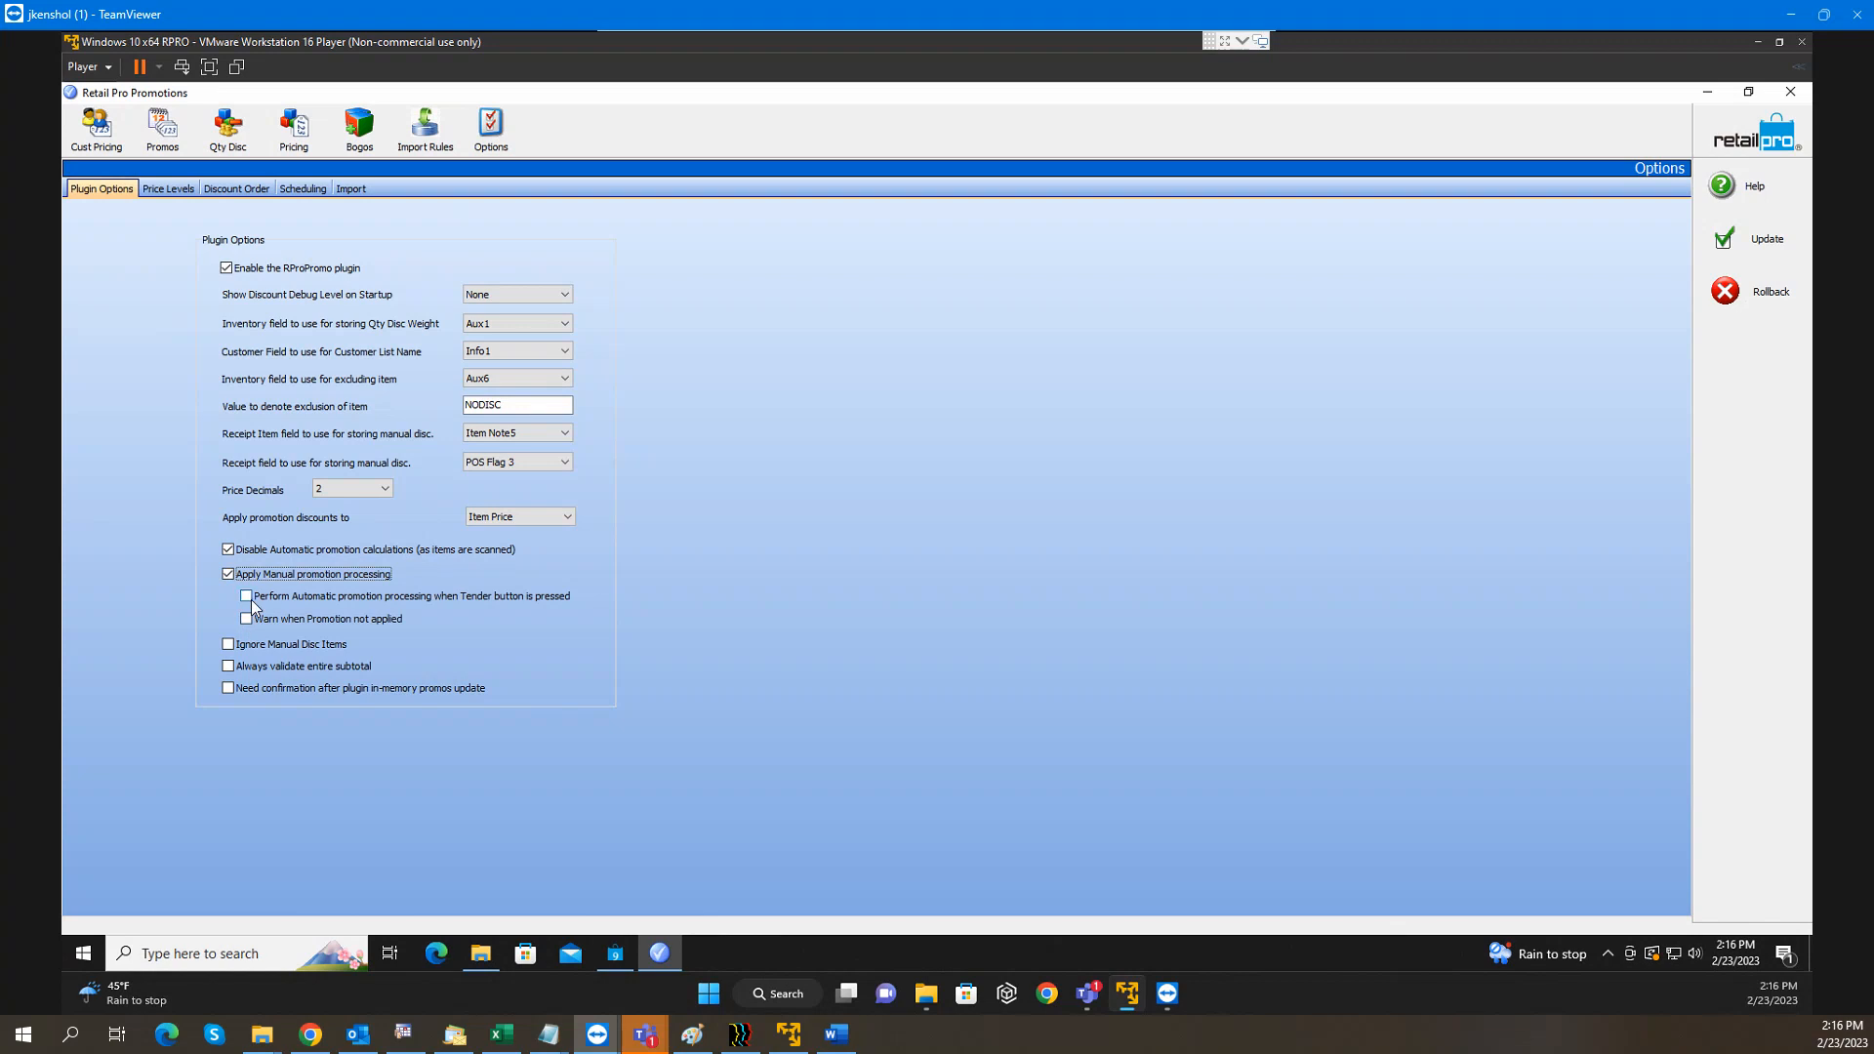
left_click(248, 596)
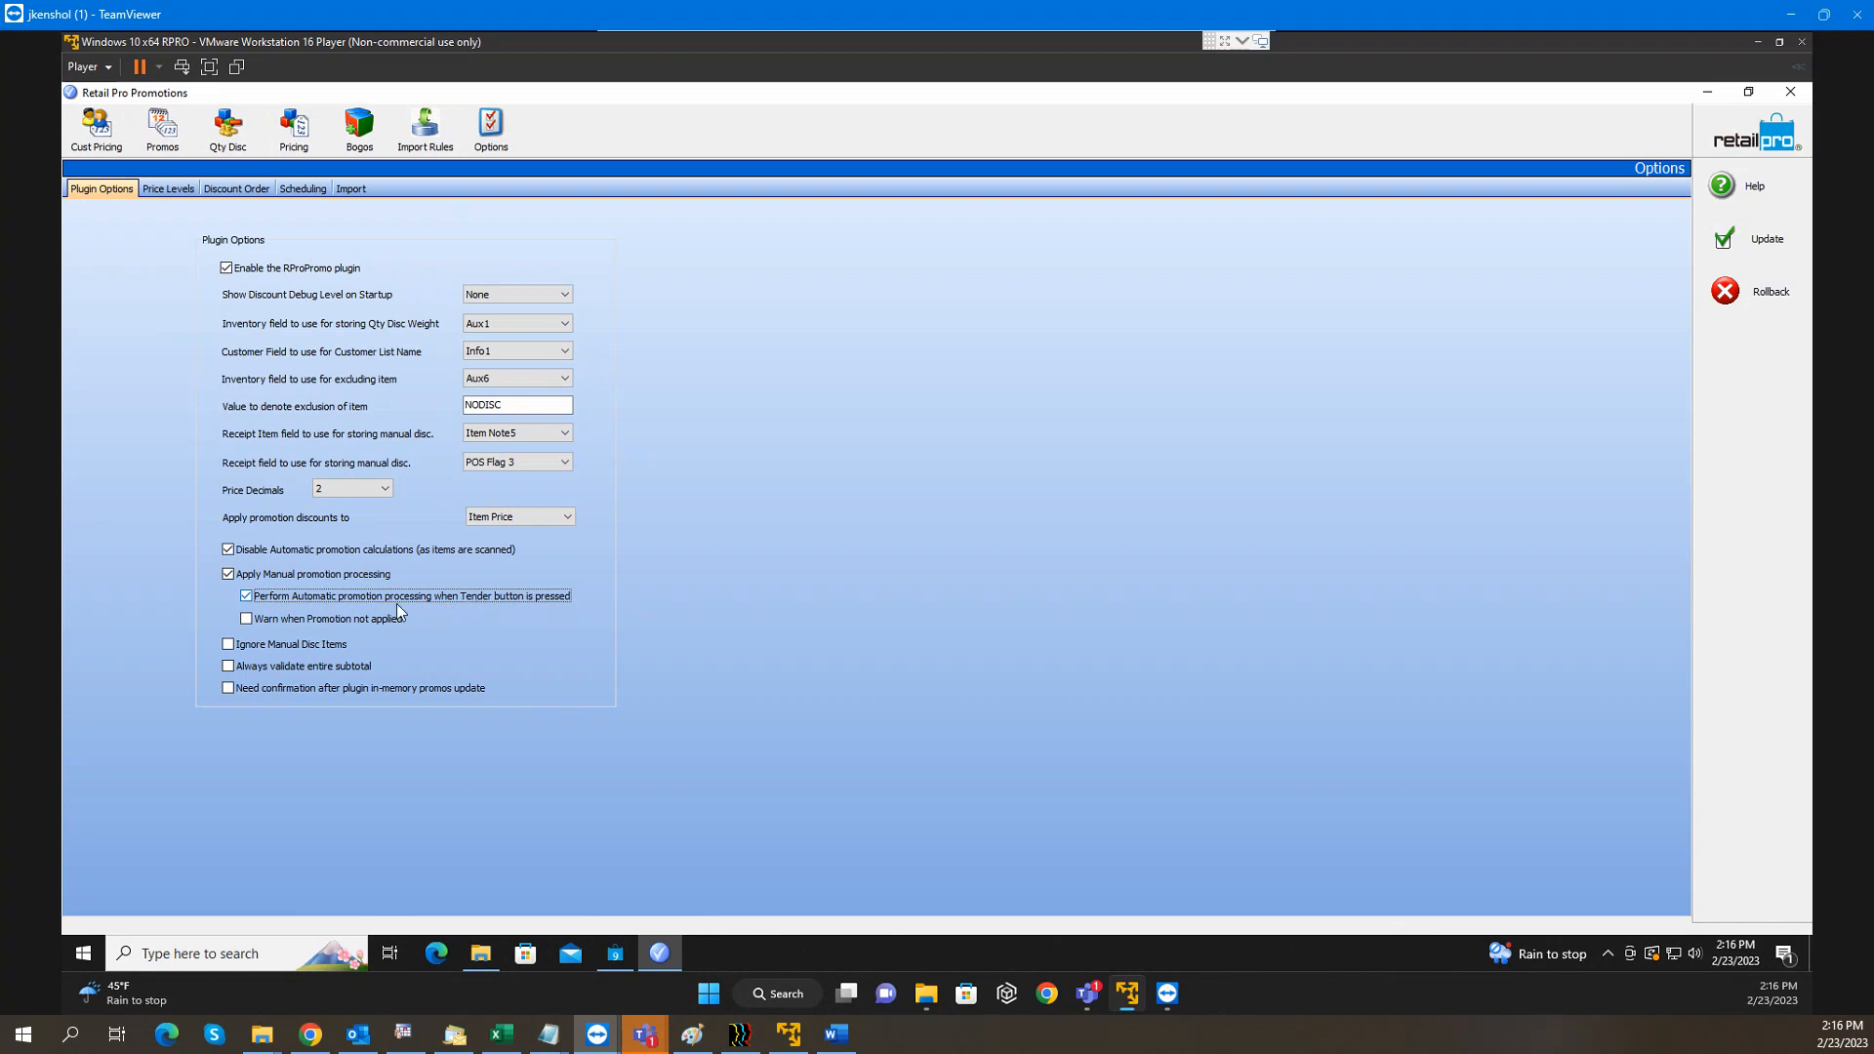
left_click(229, 575)
left_click(229, 550)
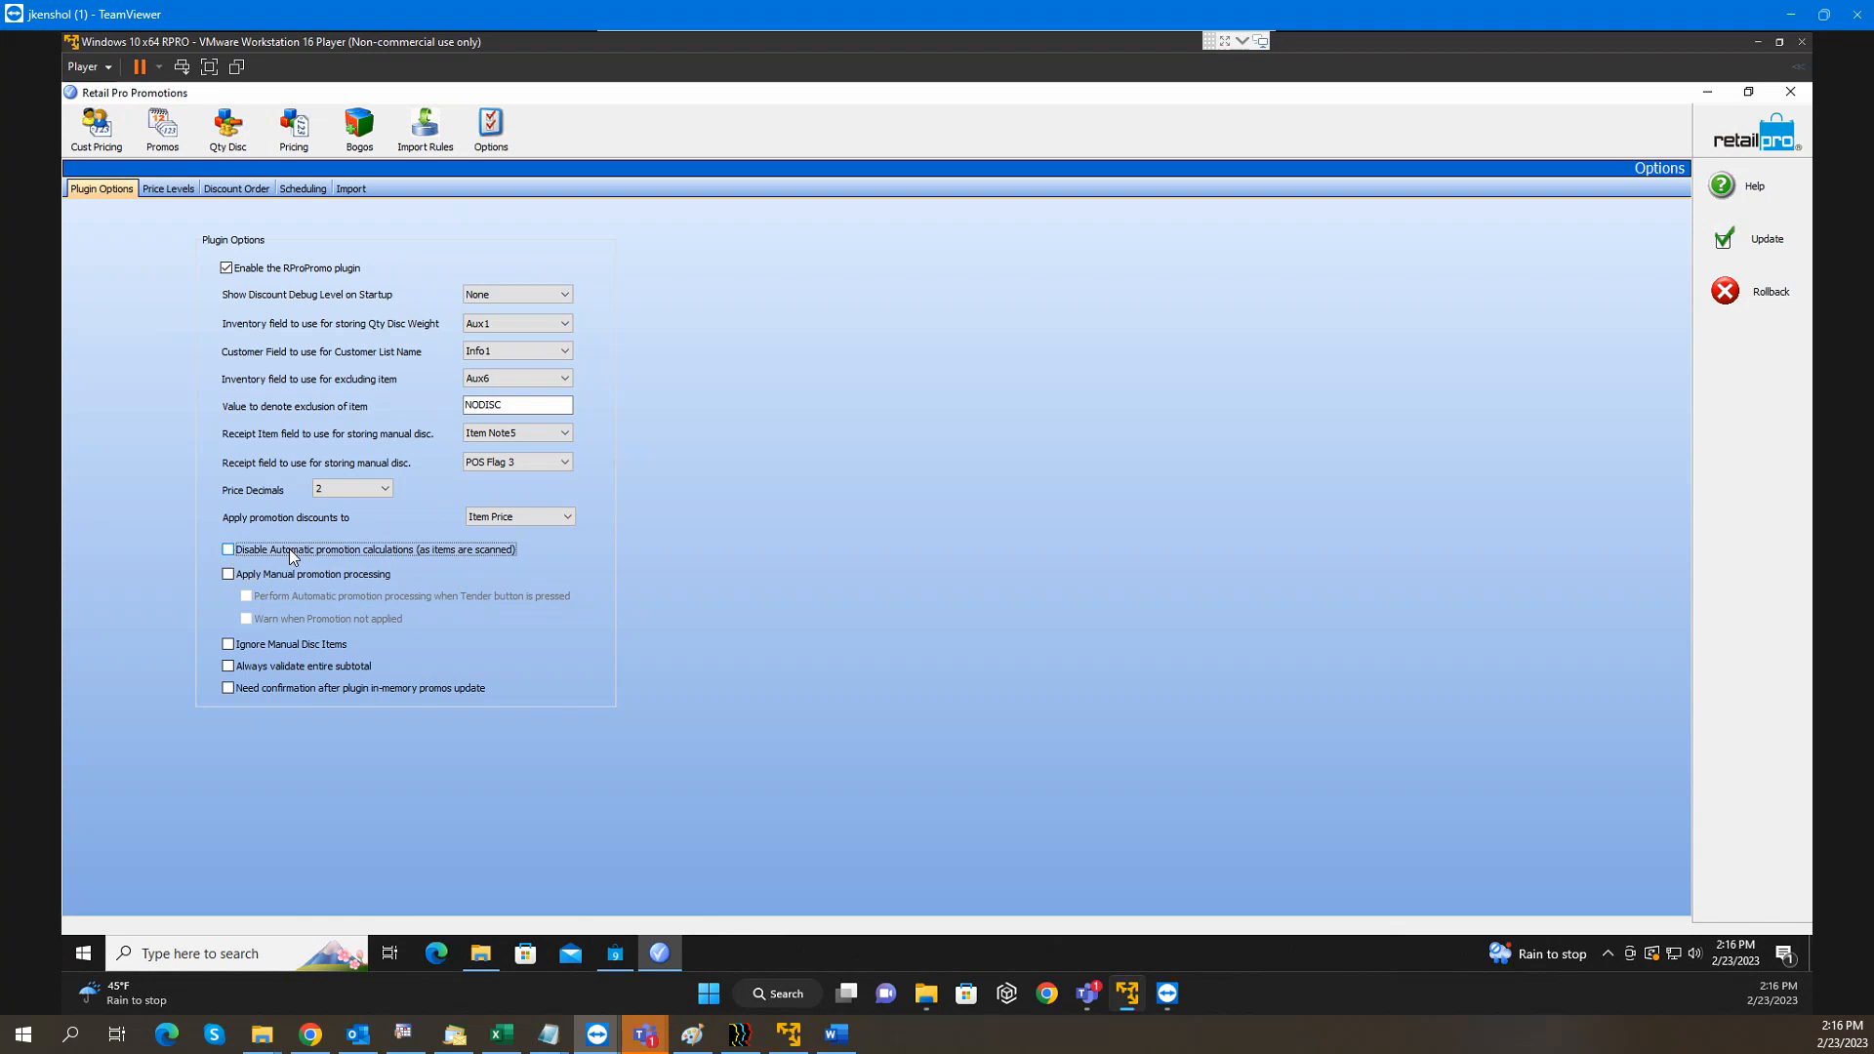
Check Ignore Manual Disc Items, try Validate Entire Subtotal, and view the Price Levels options
left_click(244, 650)
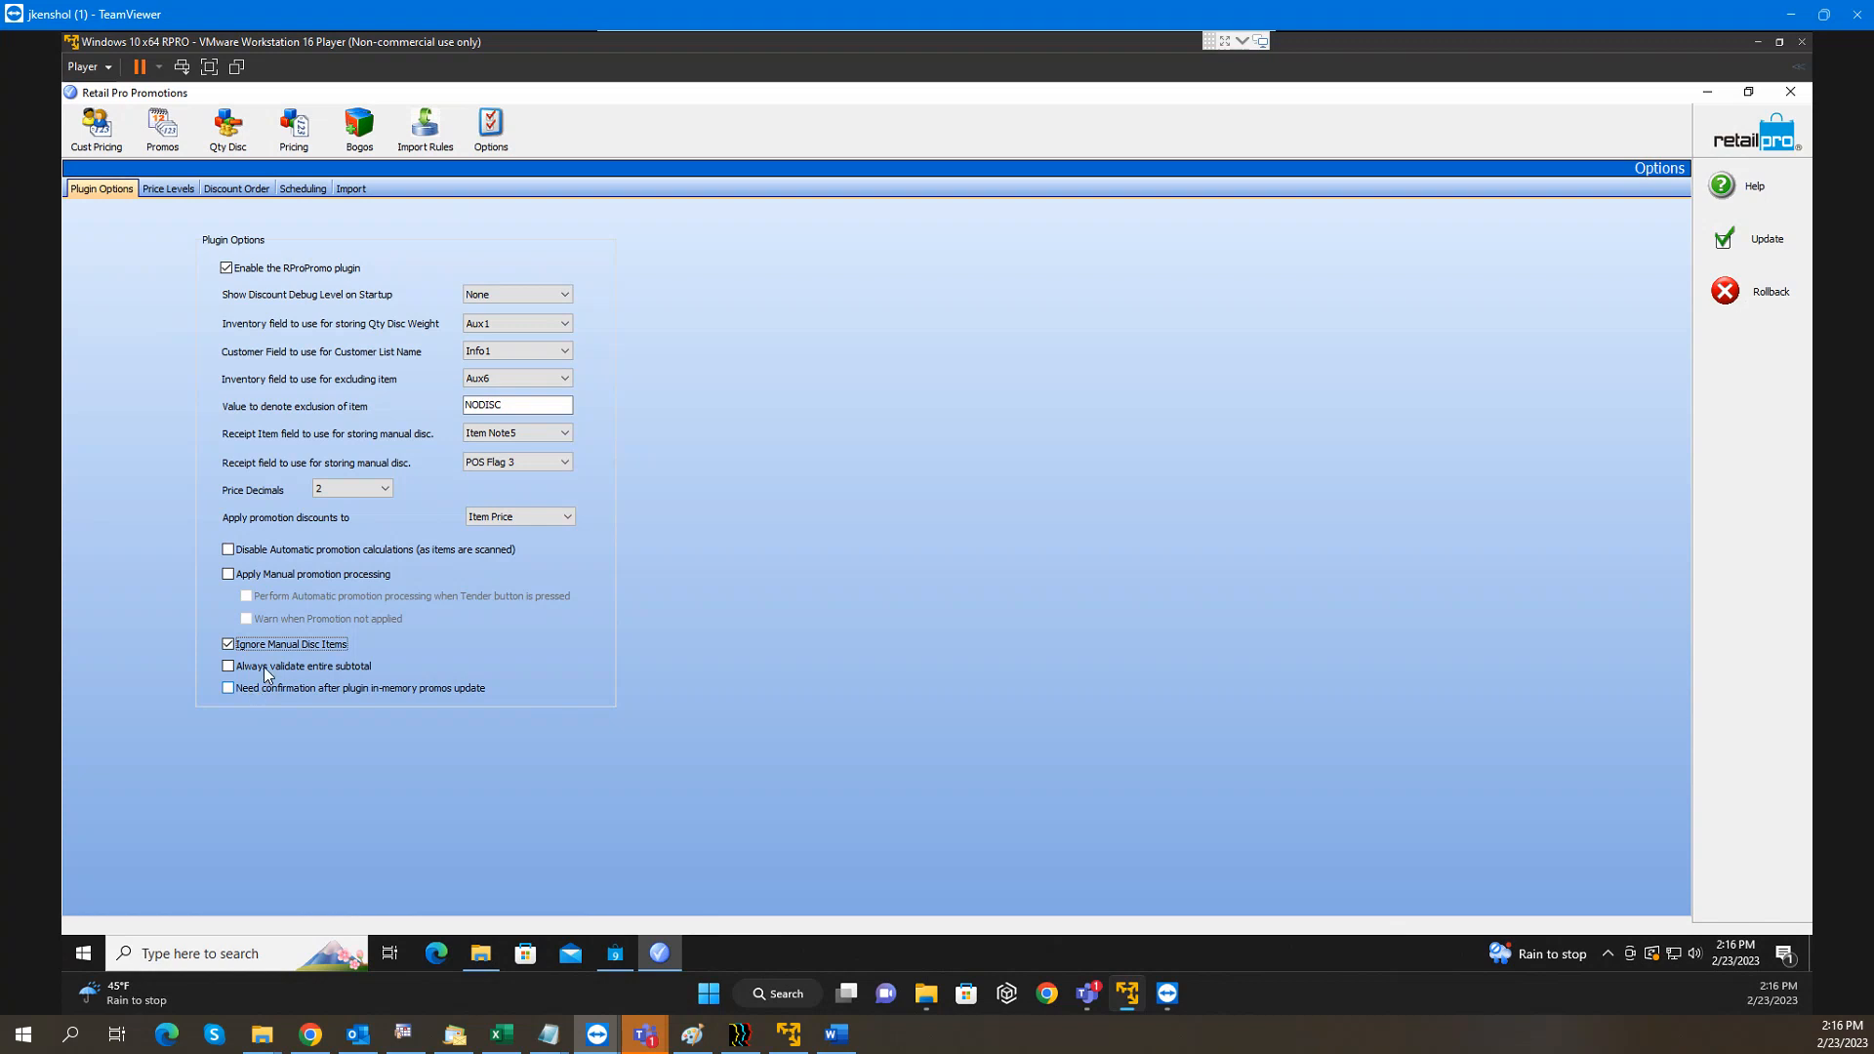
left_click(243, 670)
left_click(174, 189)
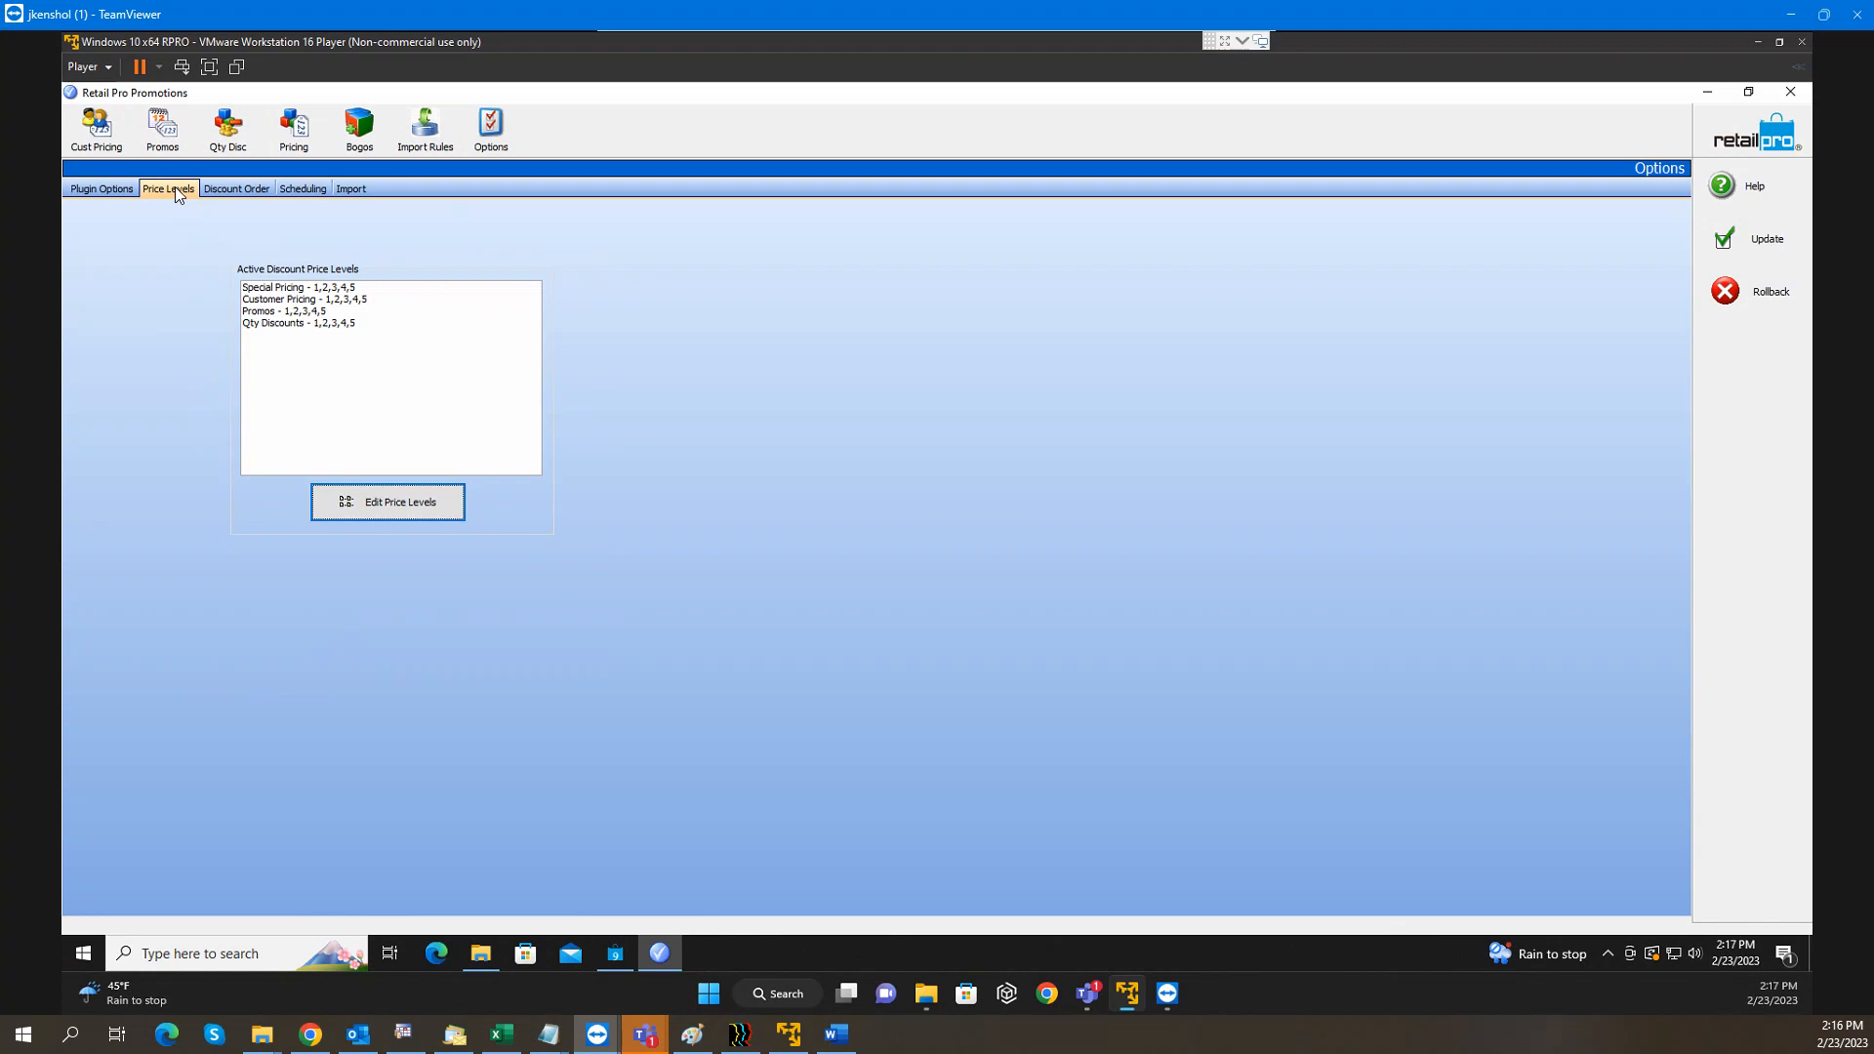
Review discount order (including Subtotal BOGOs), seasonal dates and import options, then return to plugin settings
left_click(231, 191)
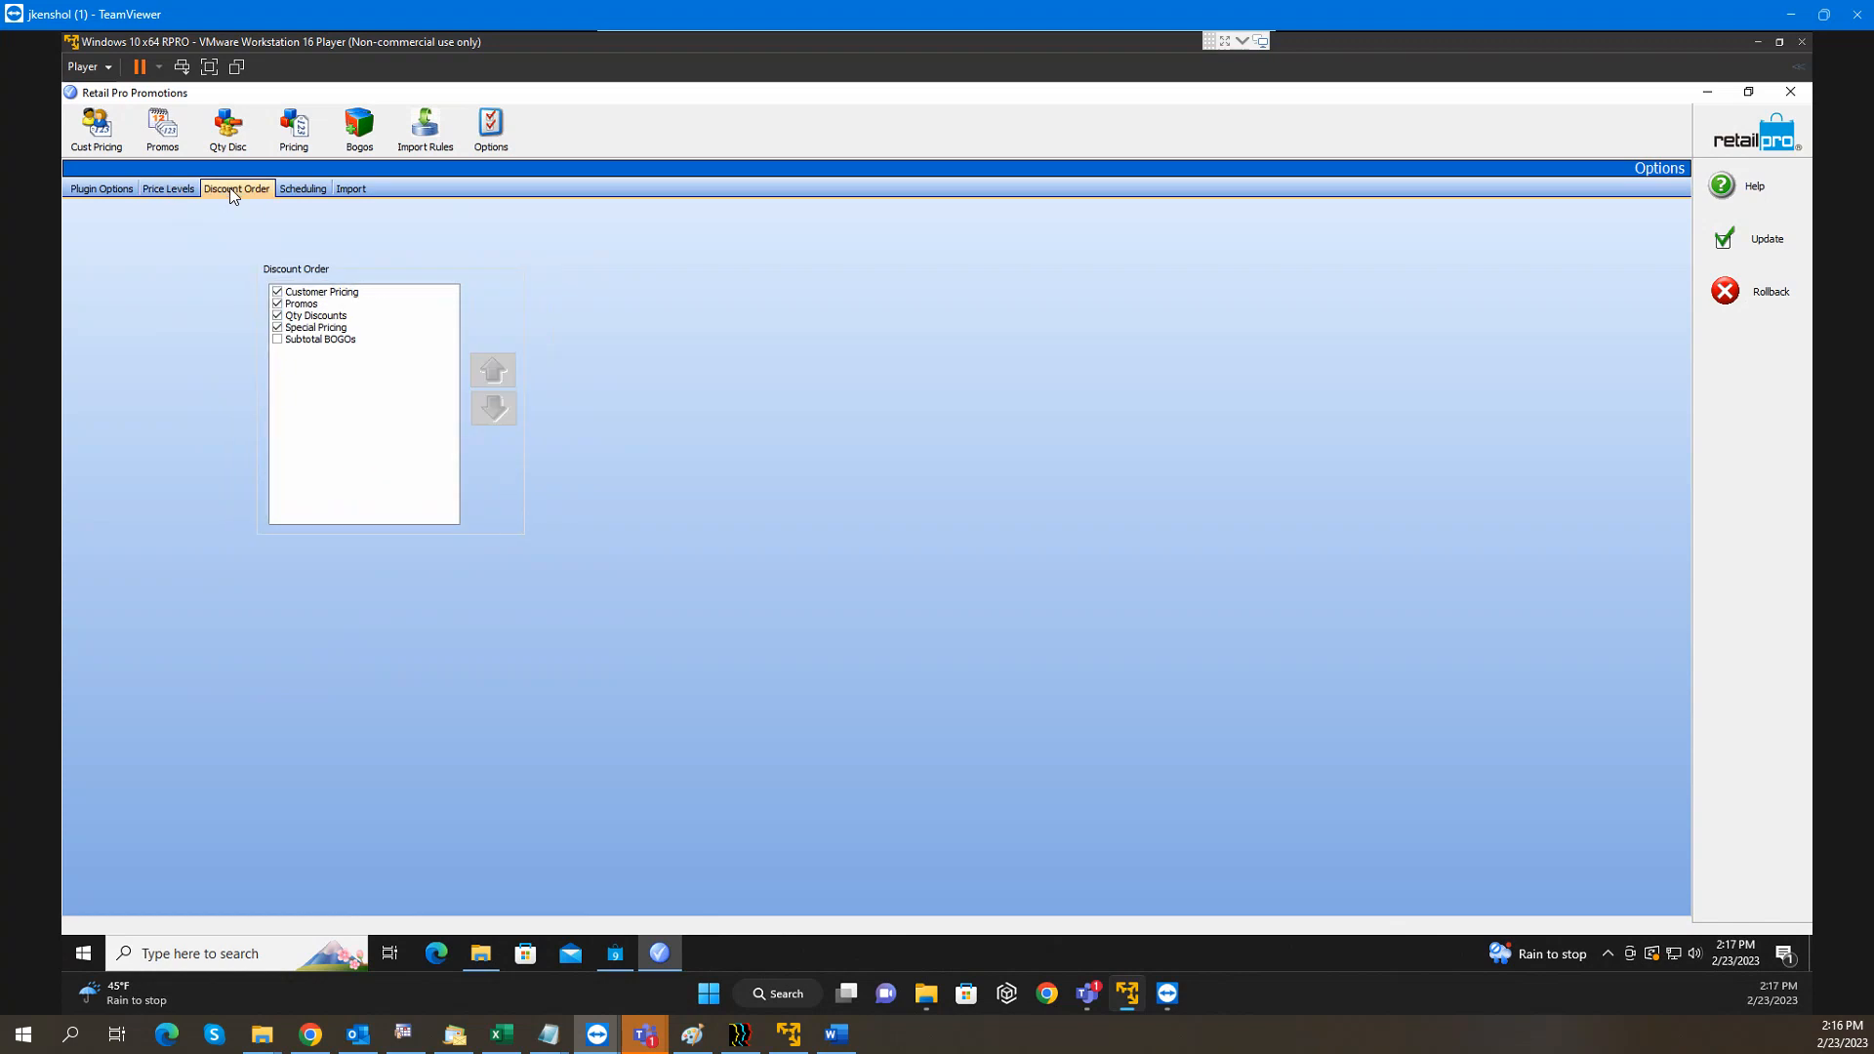
left_click(279, 340)
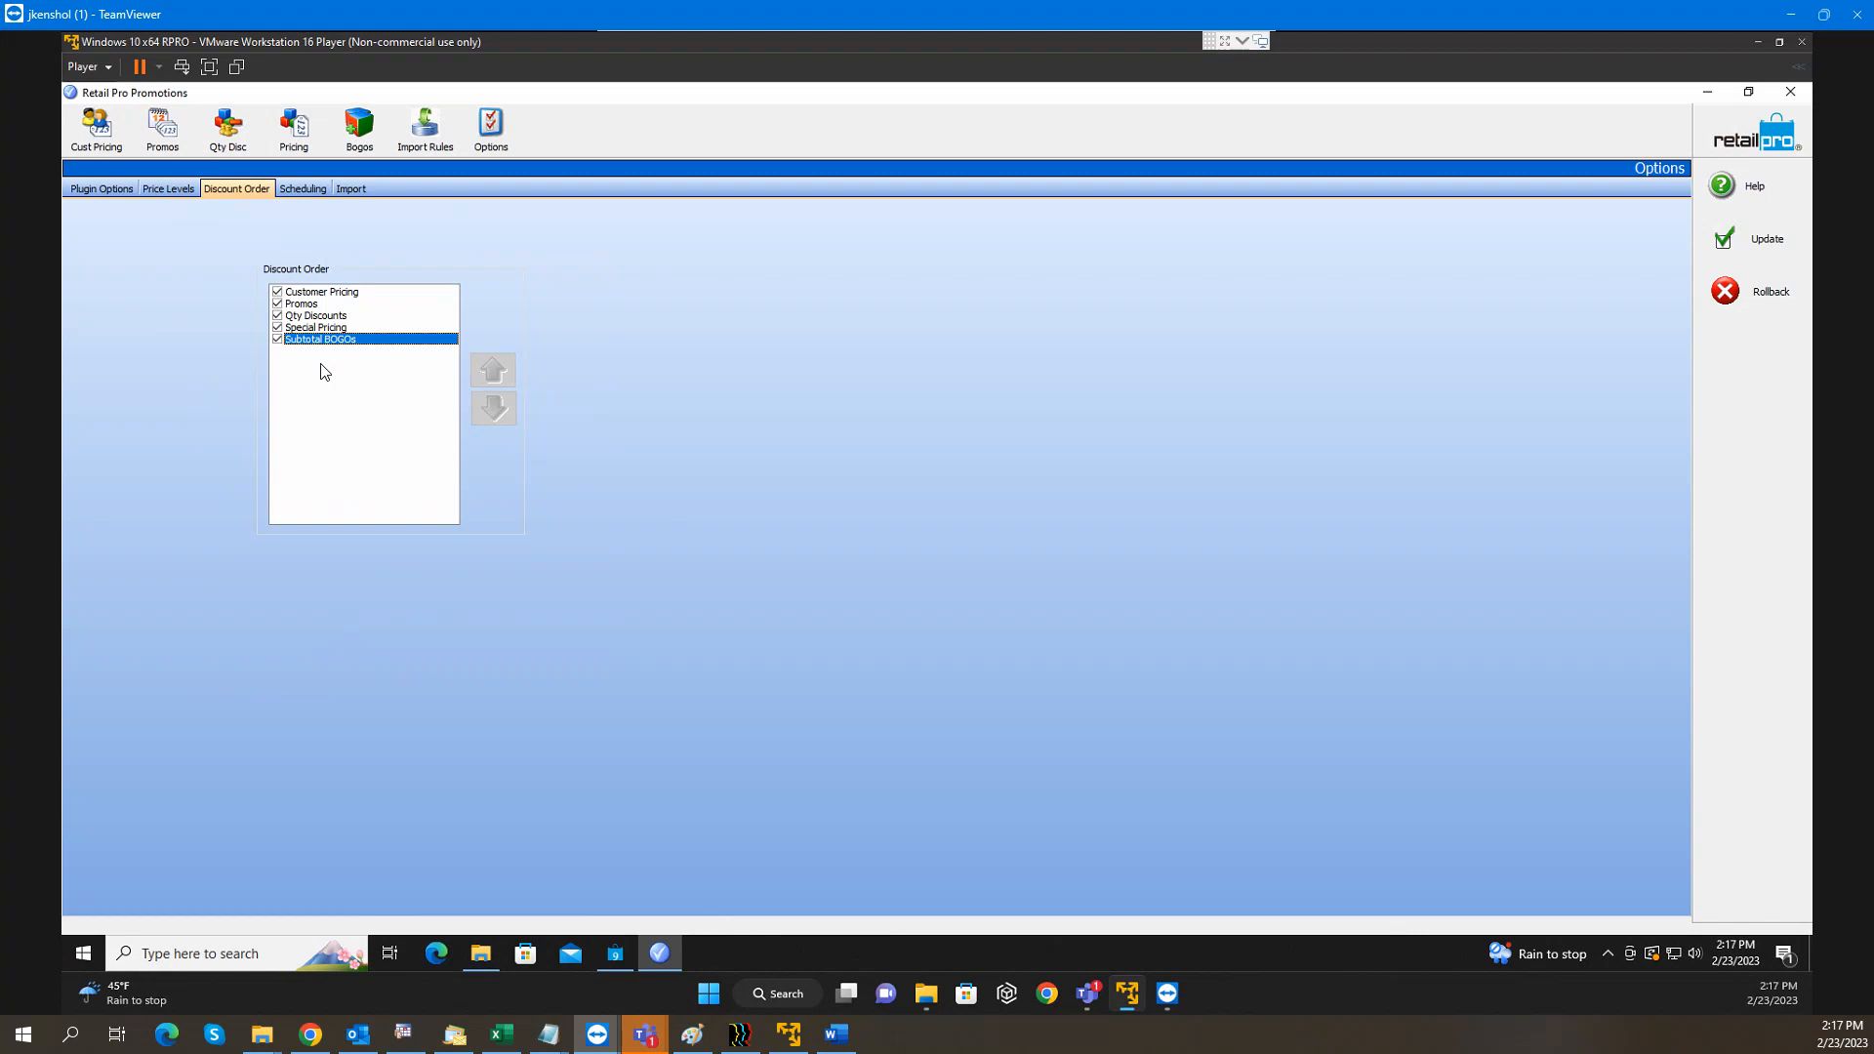
left_click(321, 191)
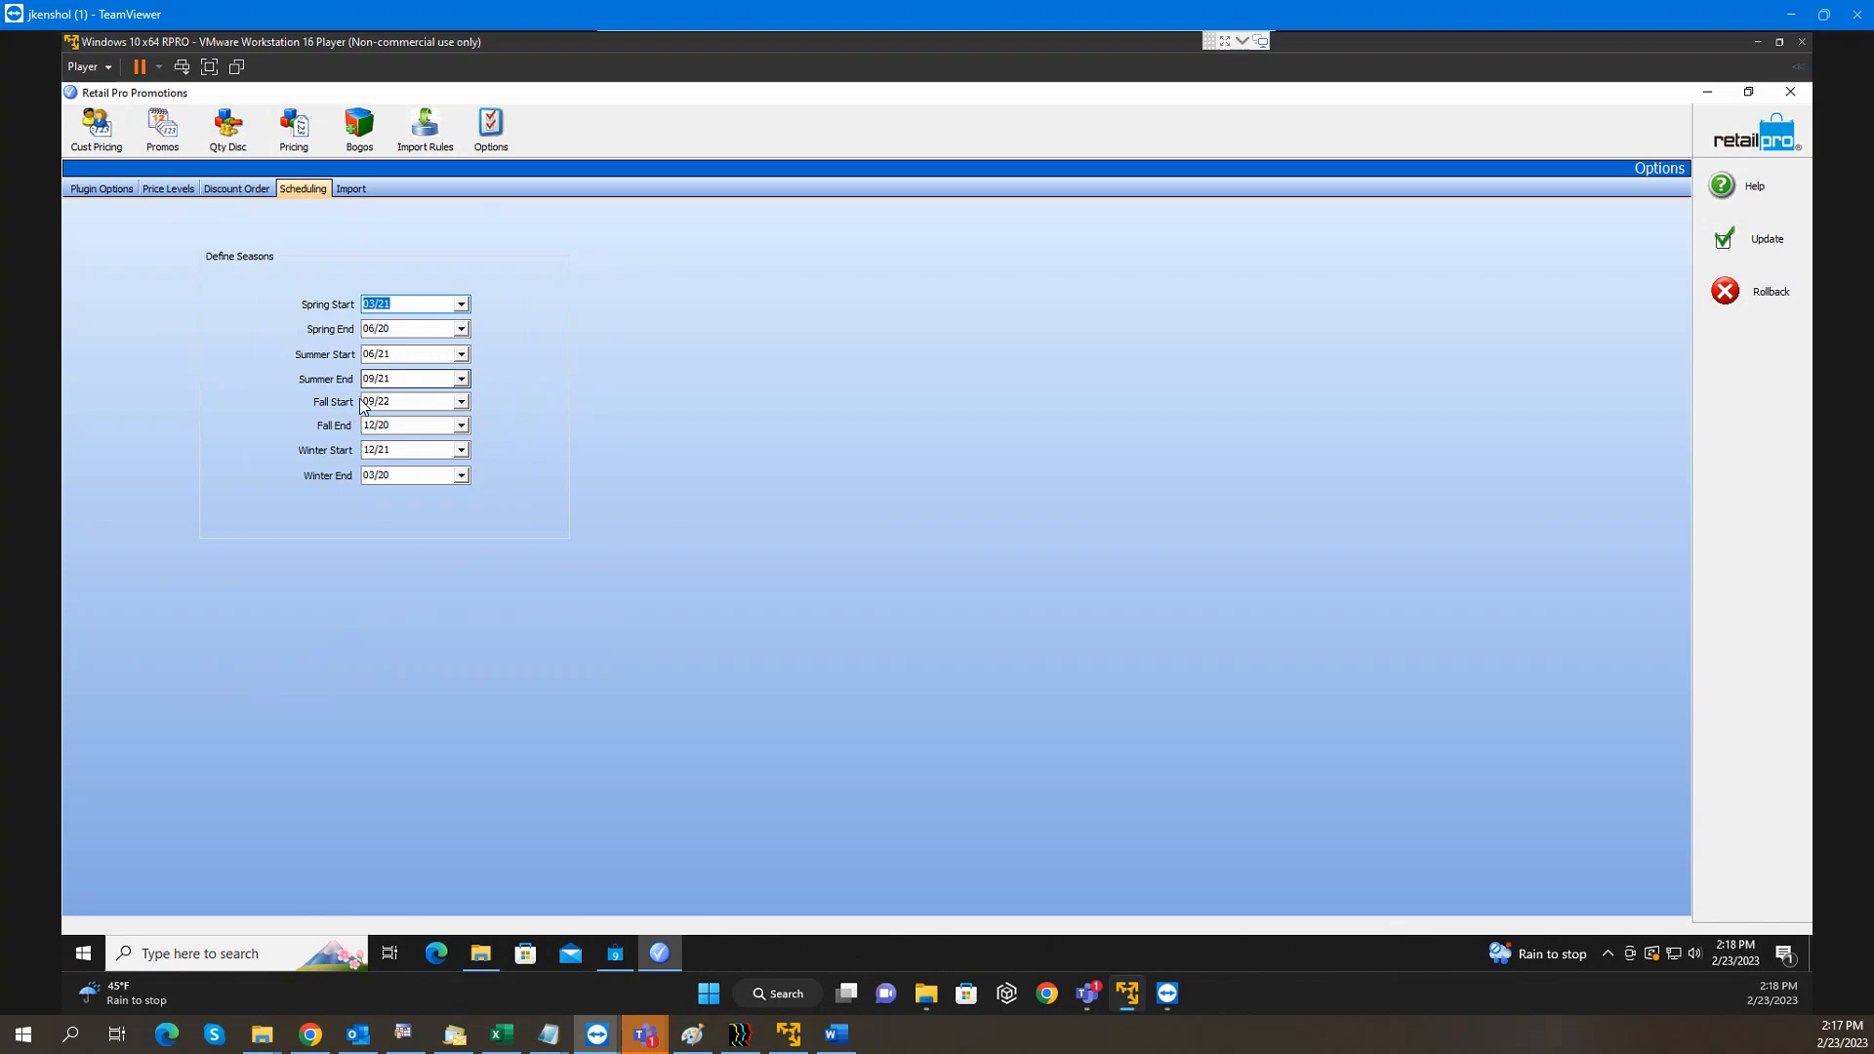
left_click(352, 194)
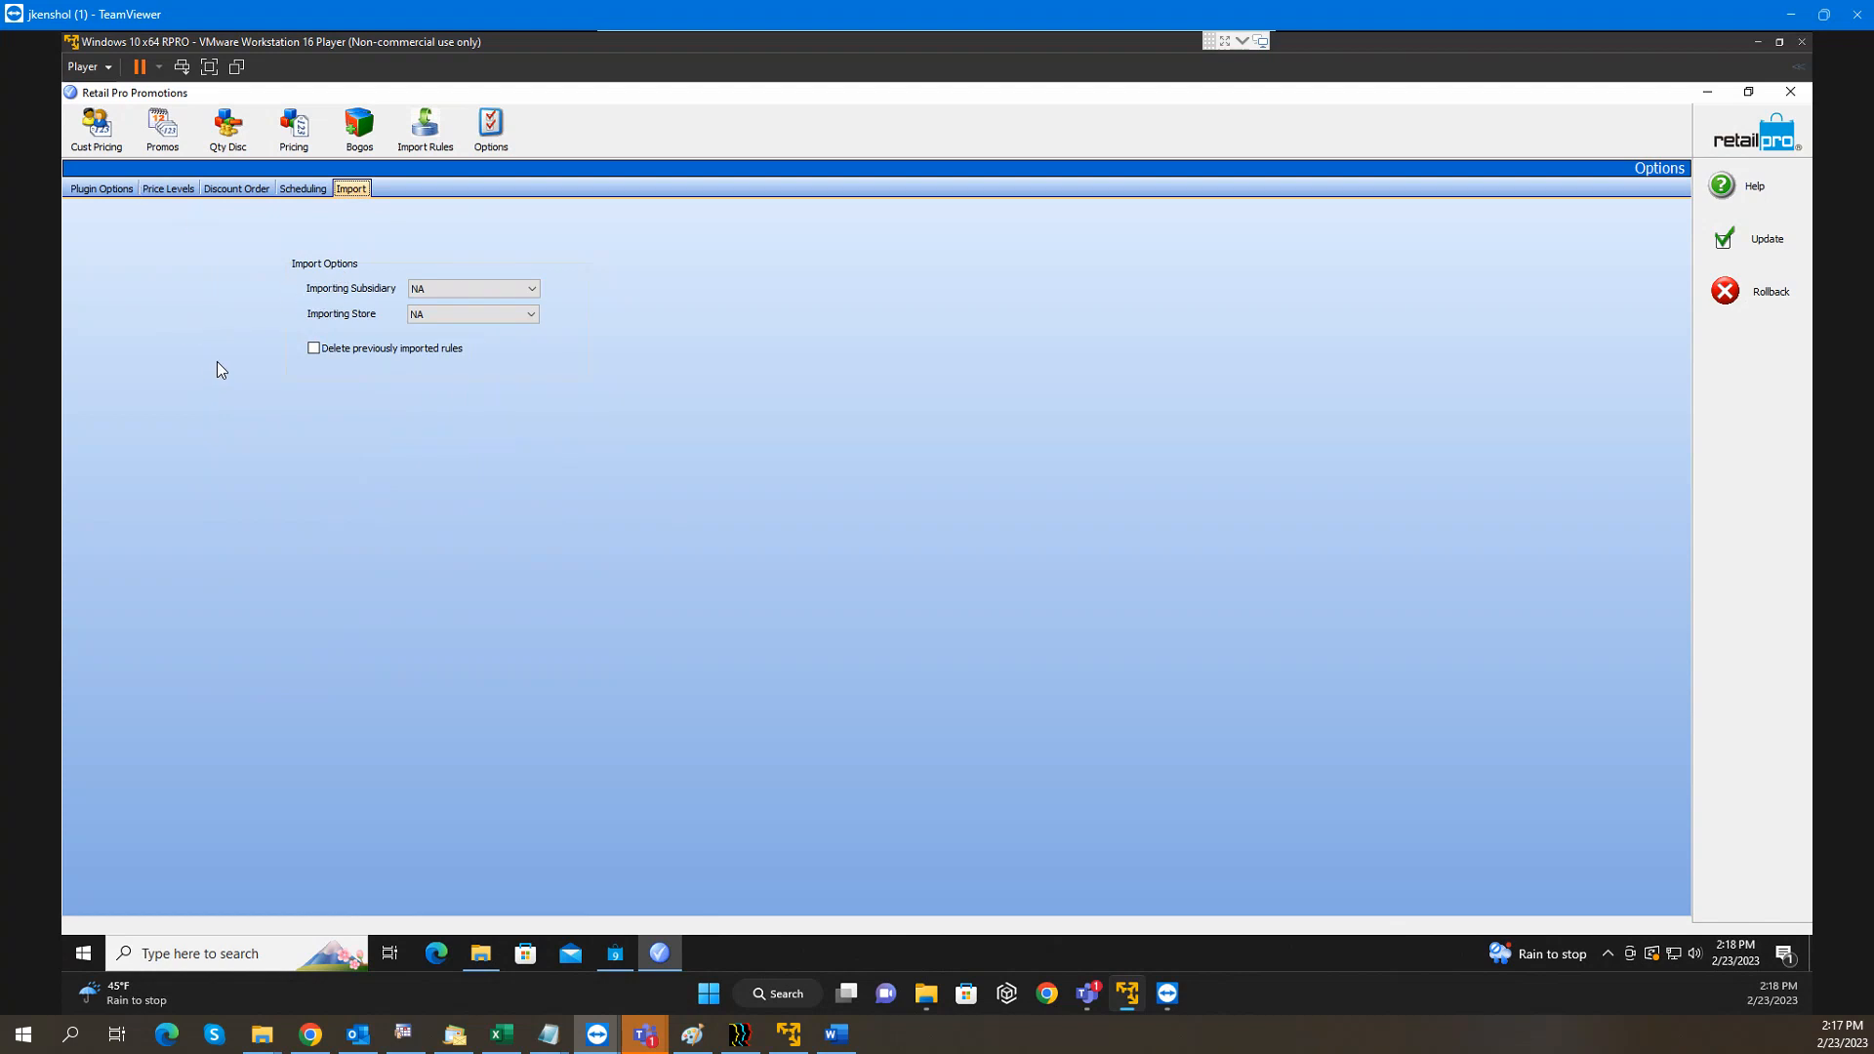
left_click(113, 189)
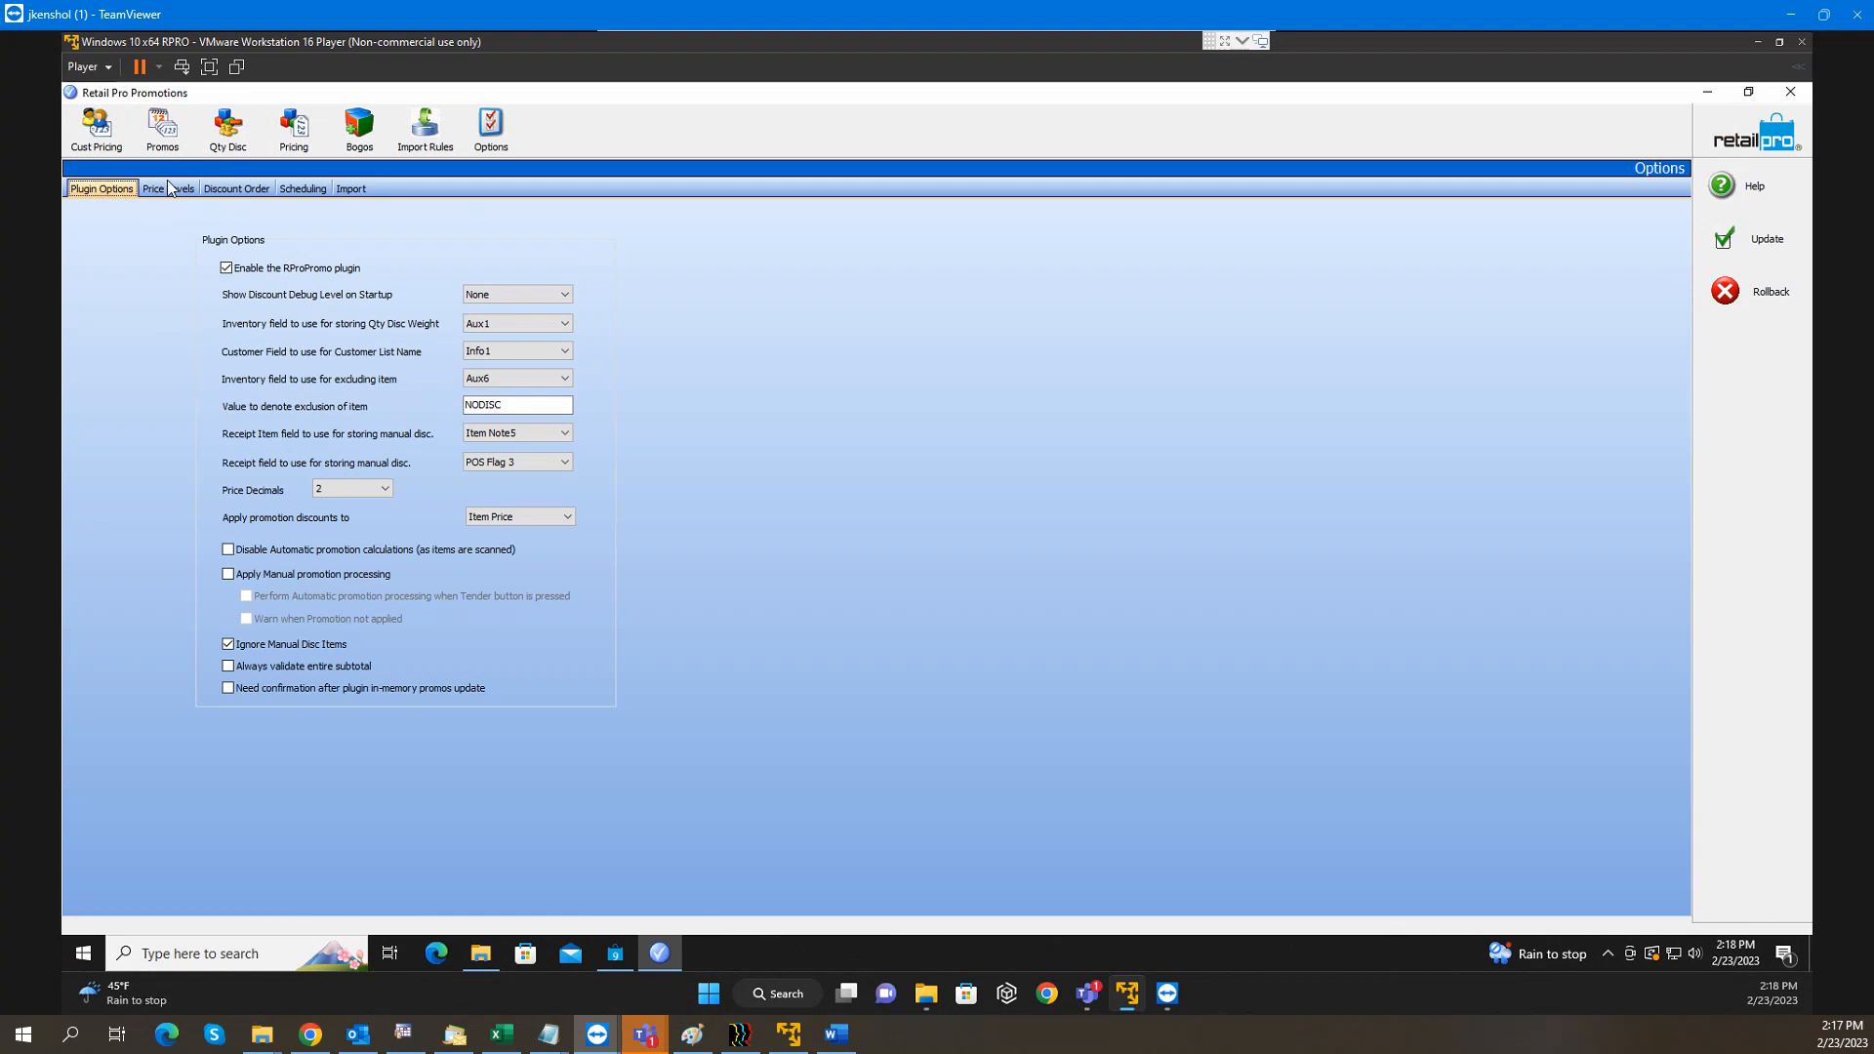
Save the plugin options with Update, confirm the message, and go to Customer Pricing
left_click(1763, 252)
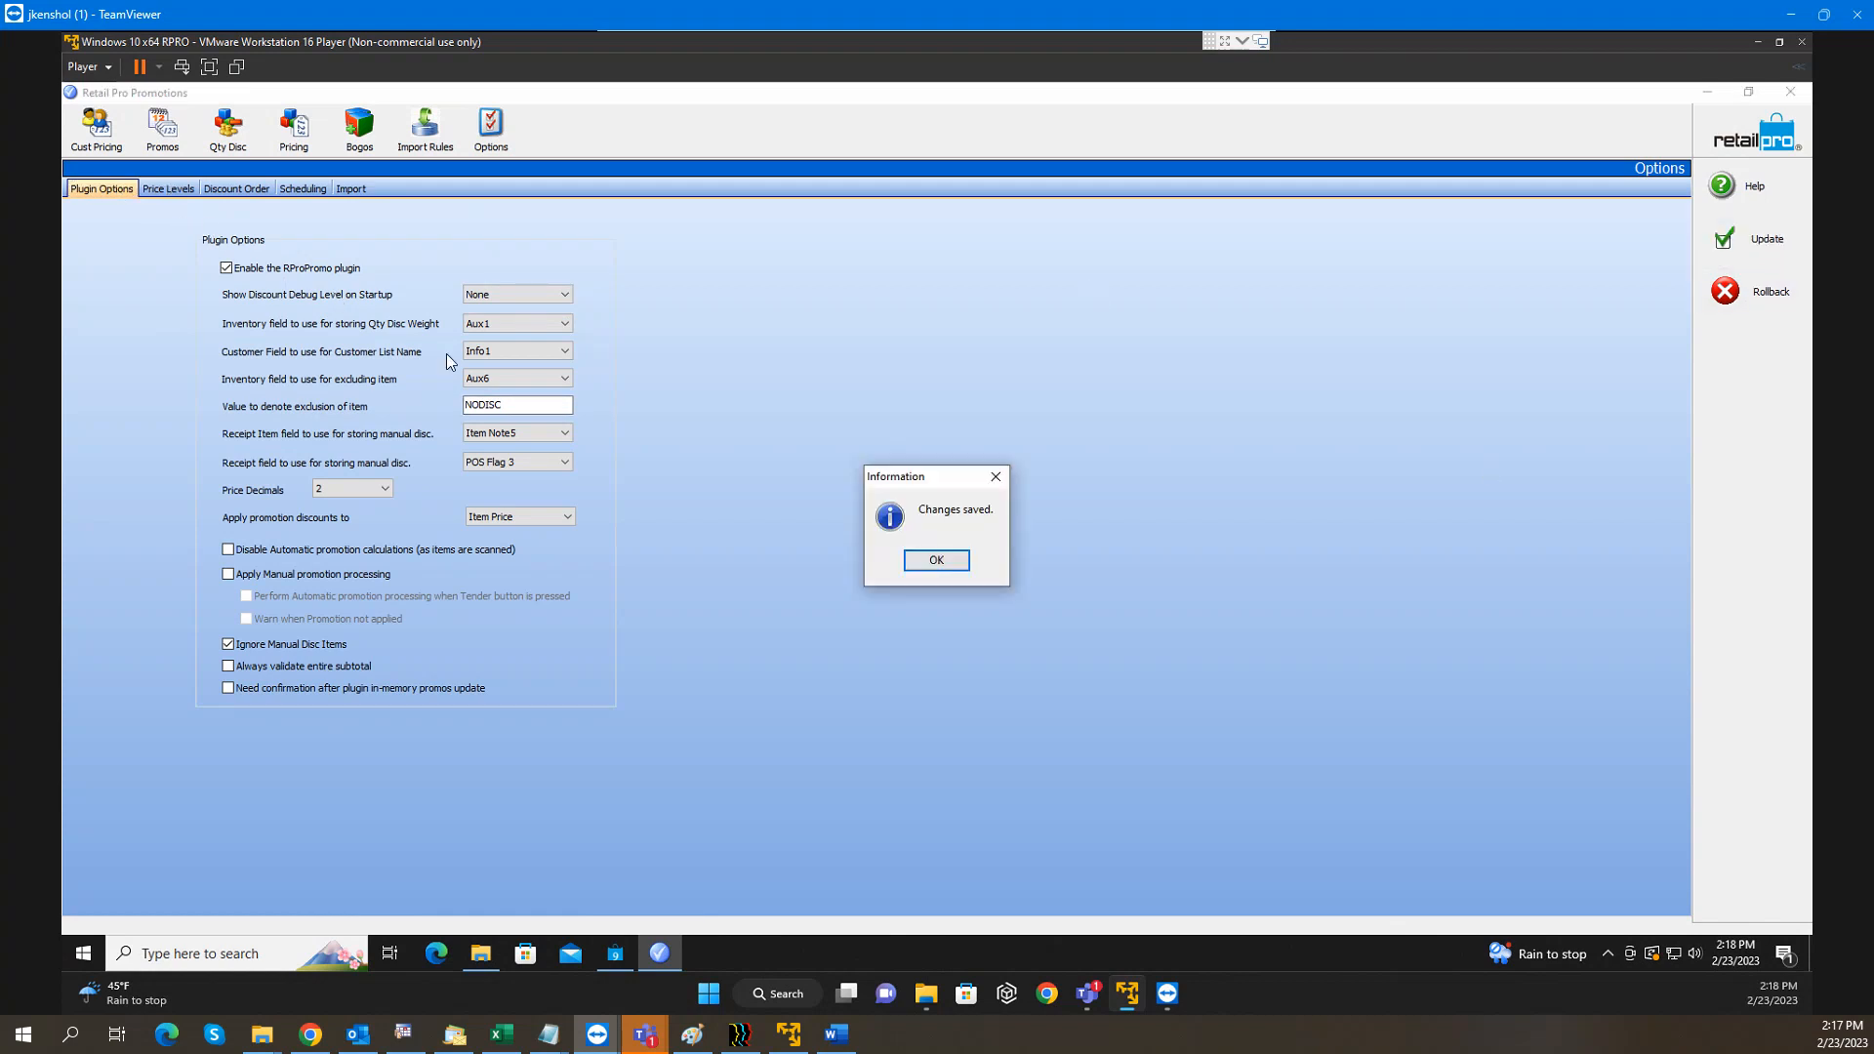
left_click(936, 559)
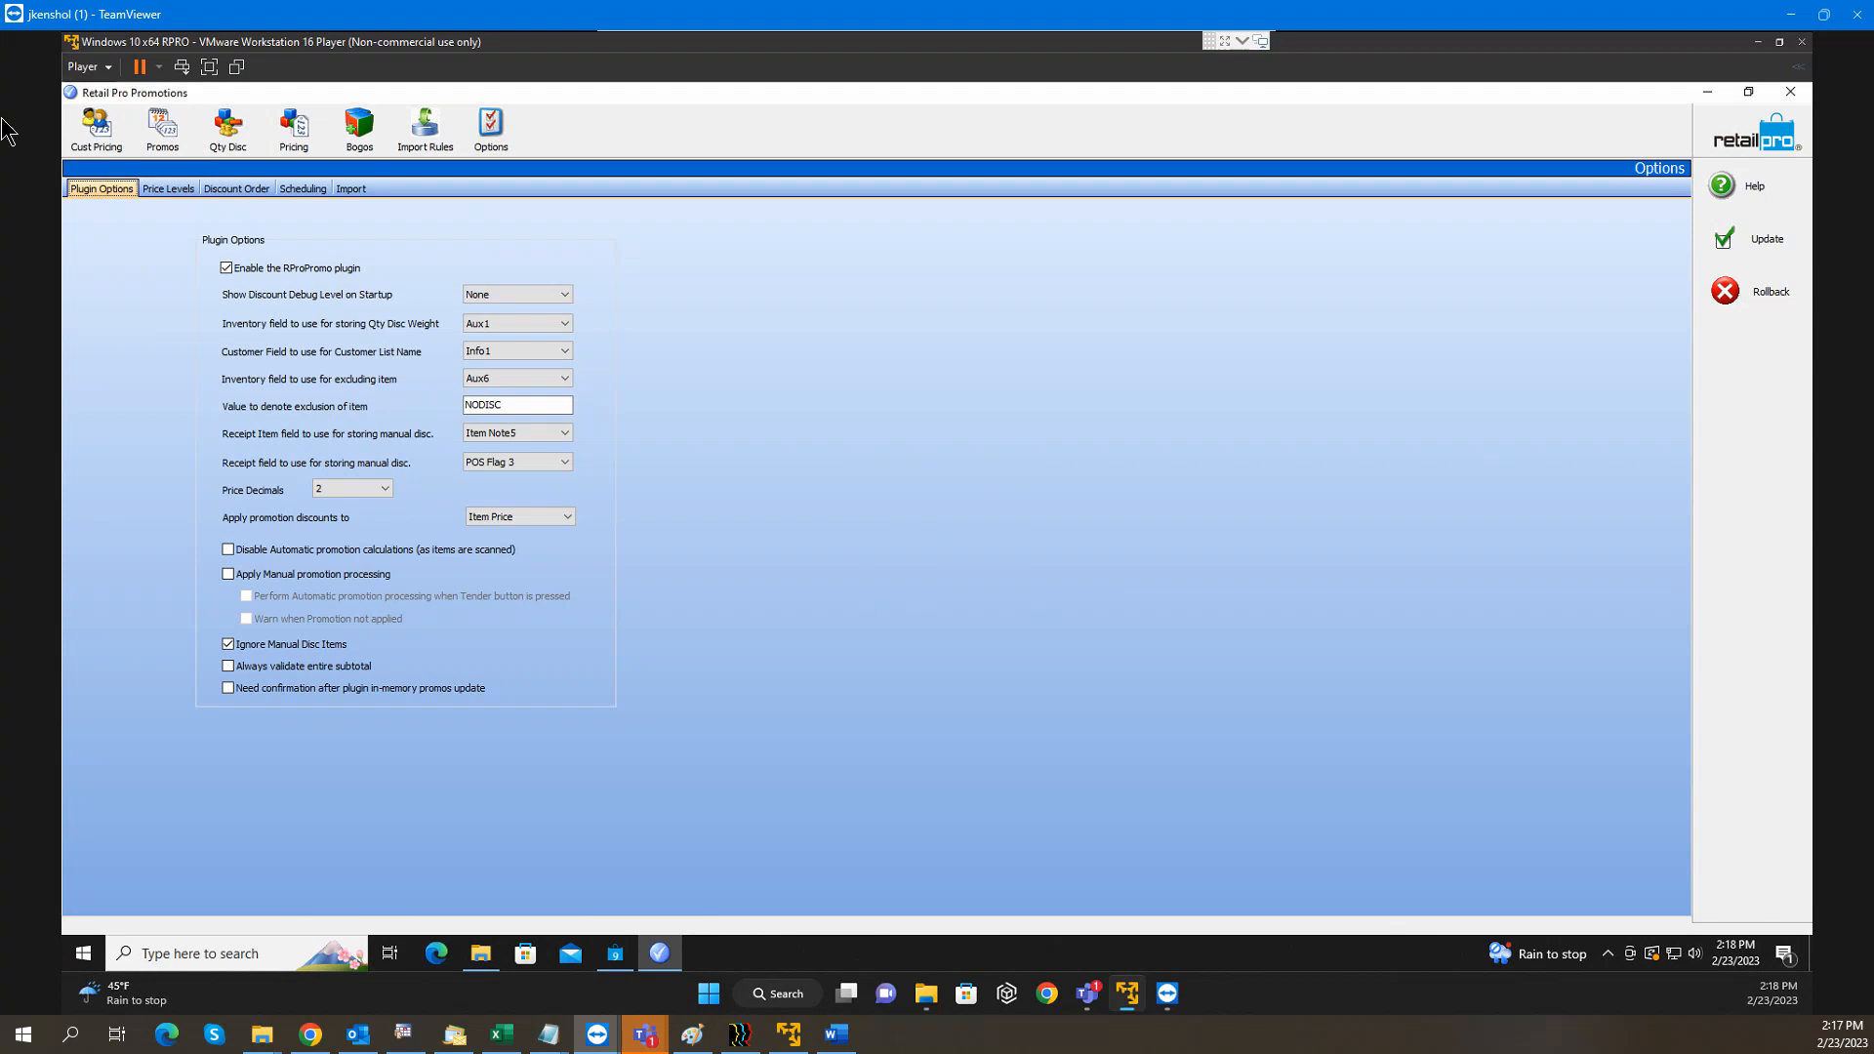
left_click(110, 152)
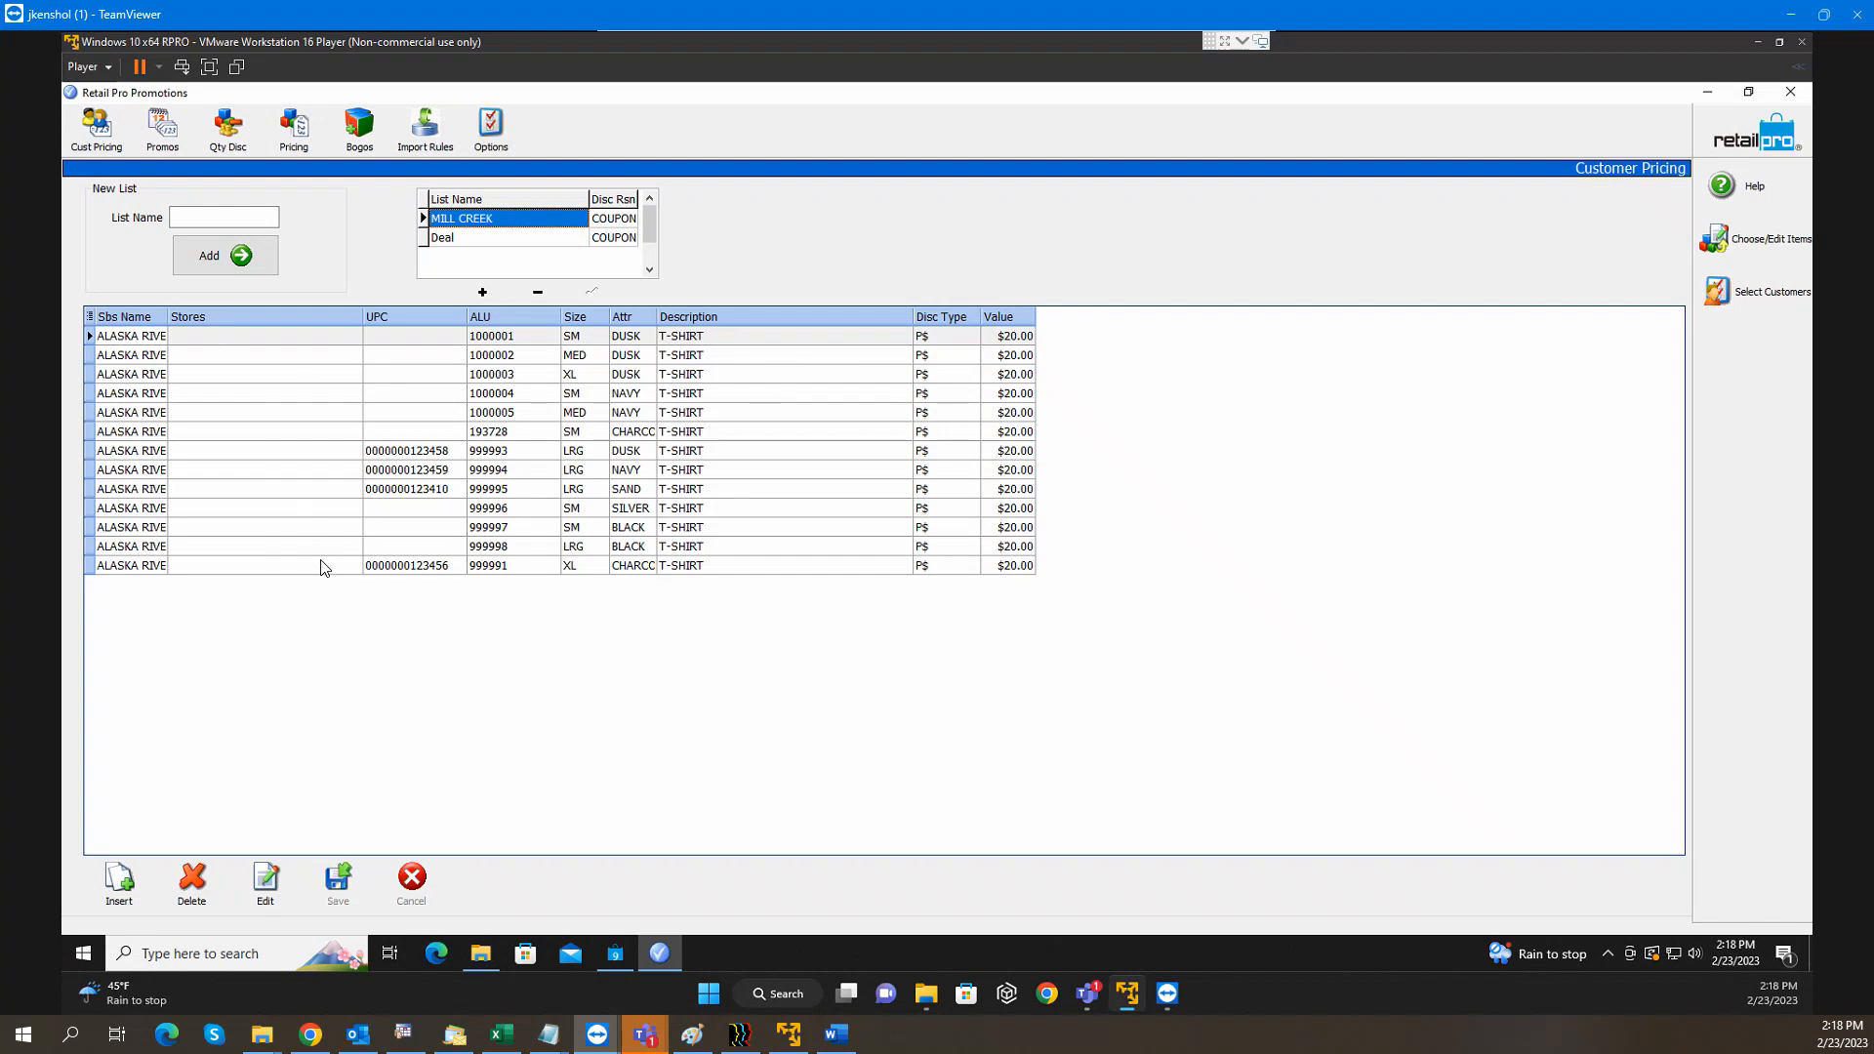
Select the MILL CREEK text in the List Name grid
left_click(499, 220)
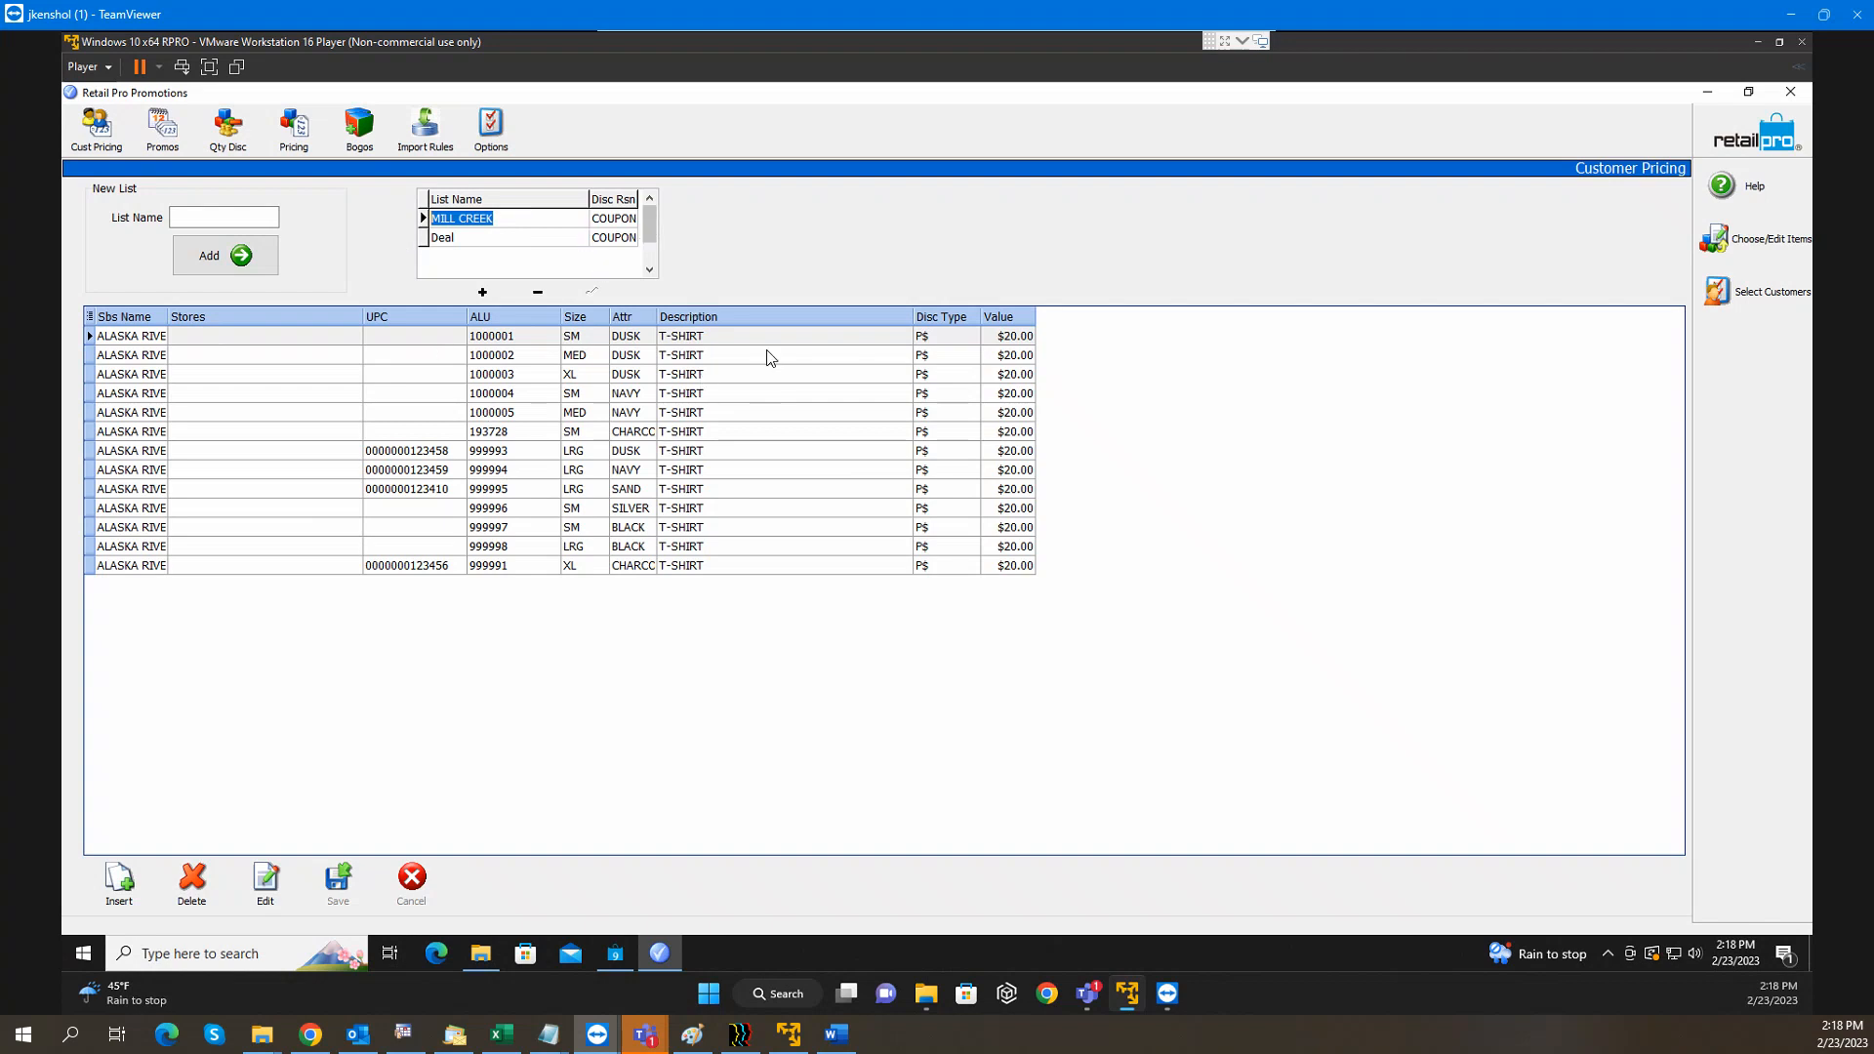
left_click_drag(501, 223, 418, 222)
Discard the open sales receipt, return to the main menu, and show Customer Mgmt options
left_click(616, 954)
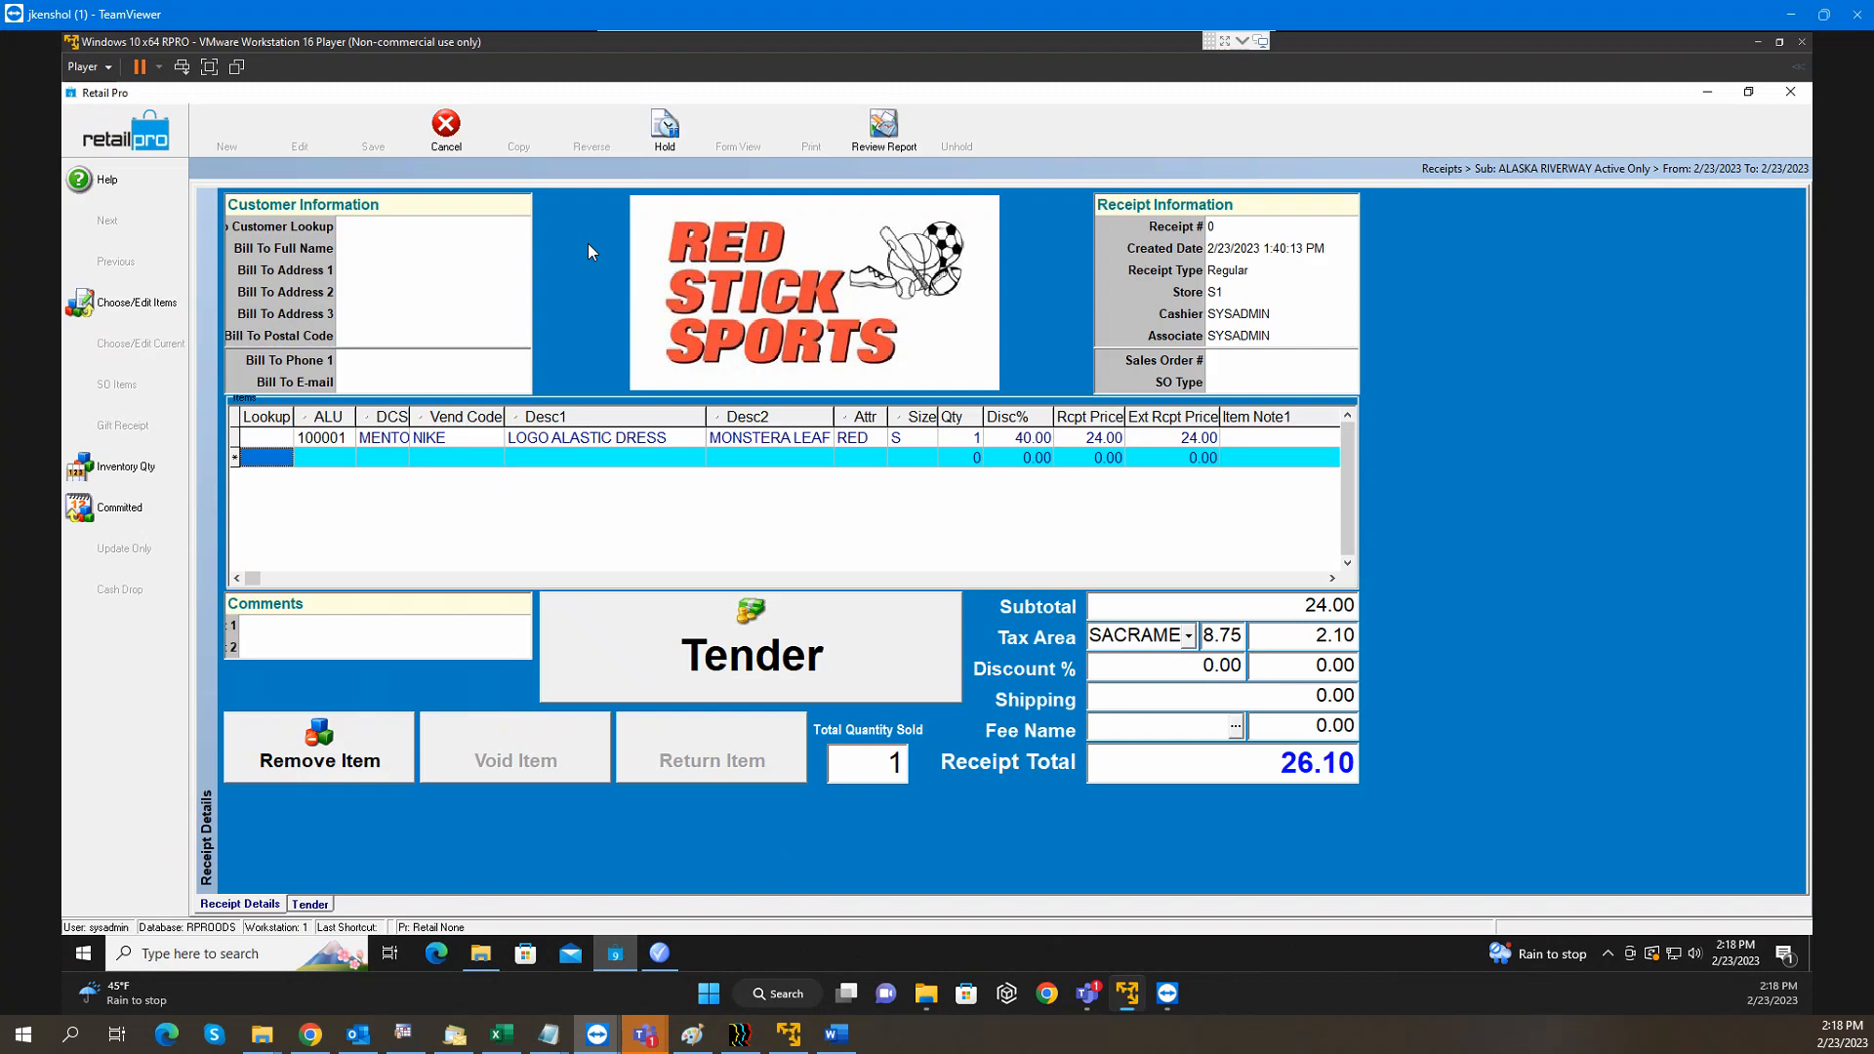
left_click(163, 133)
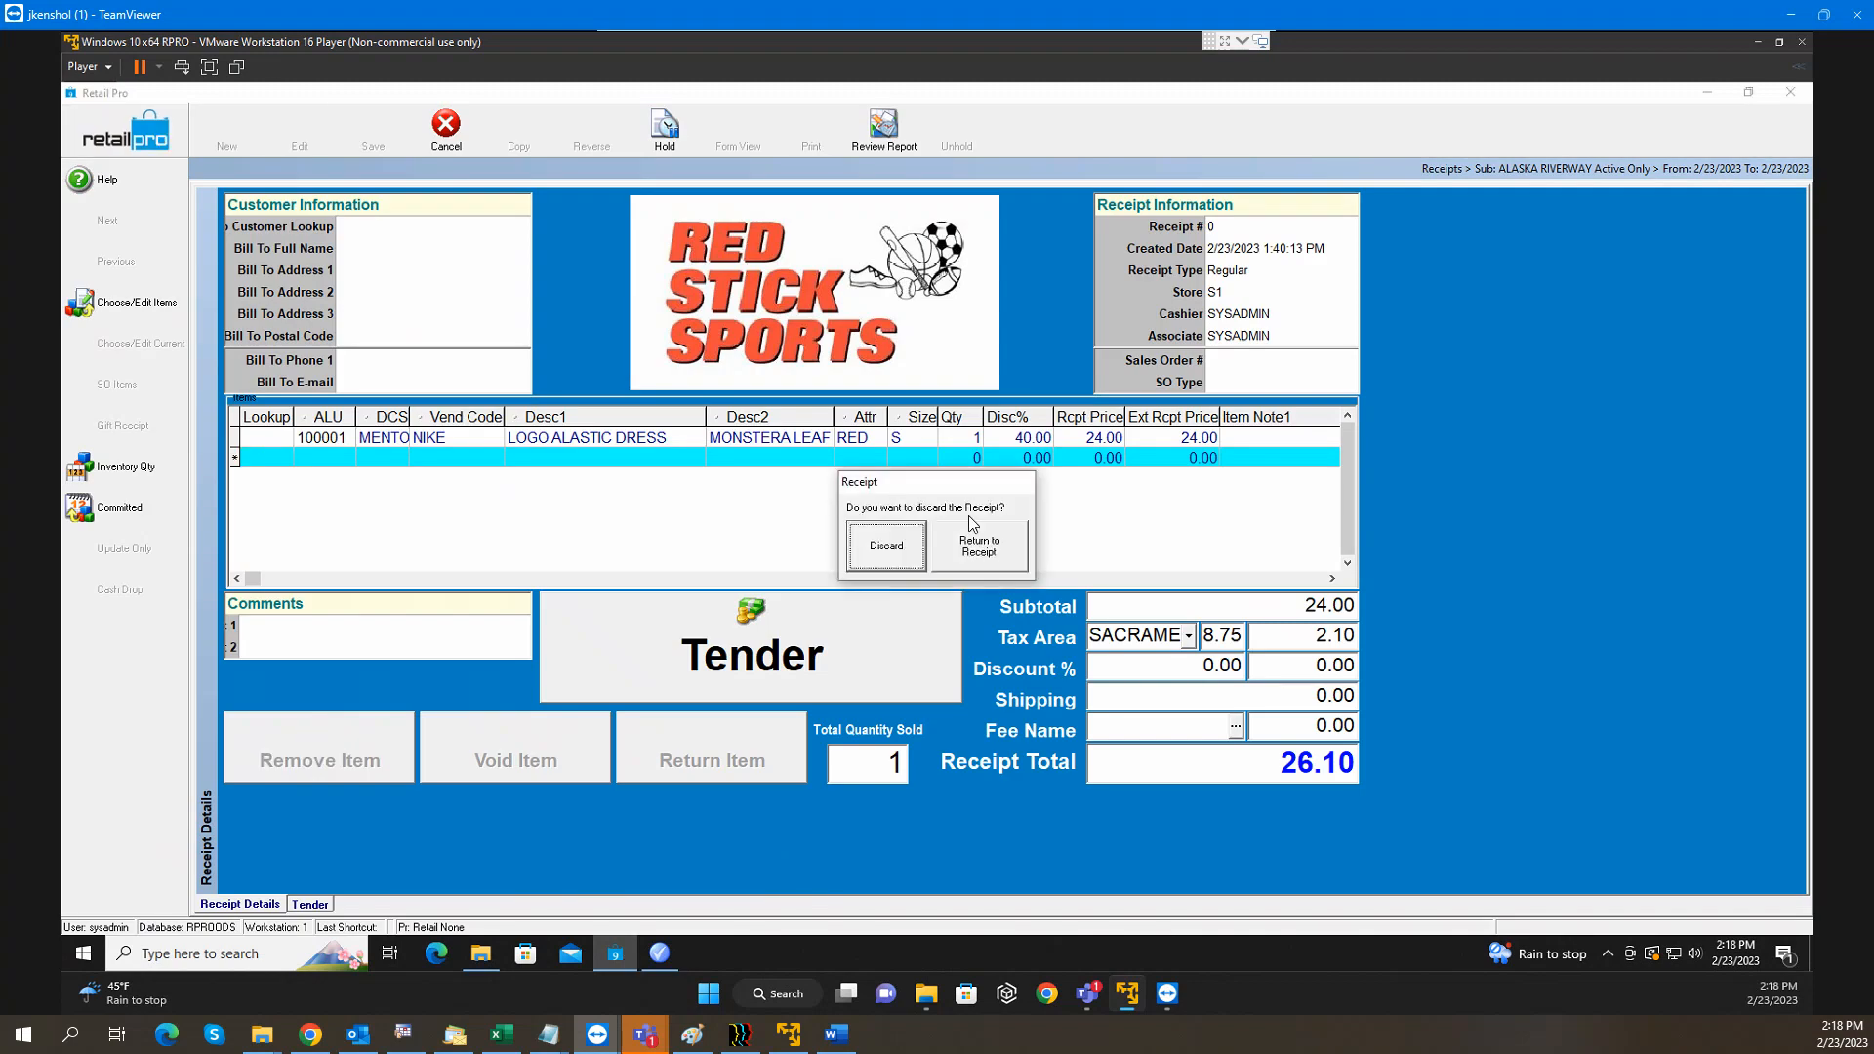
left_click(864, 543)
left_click(114, 132)
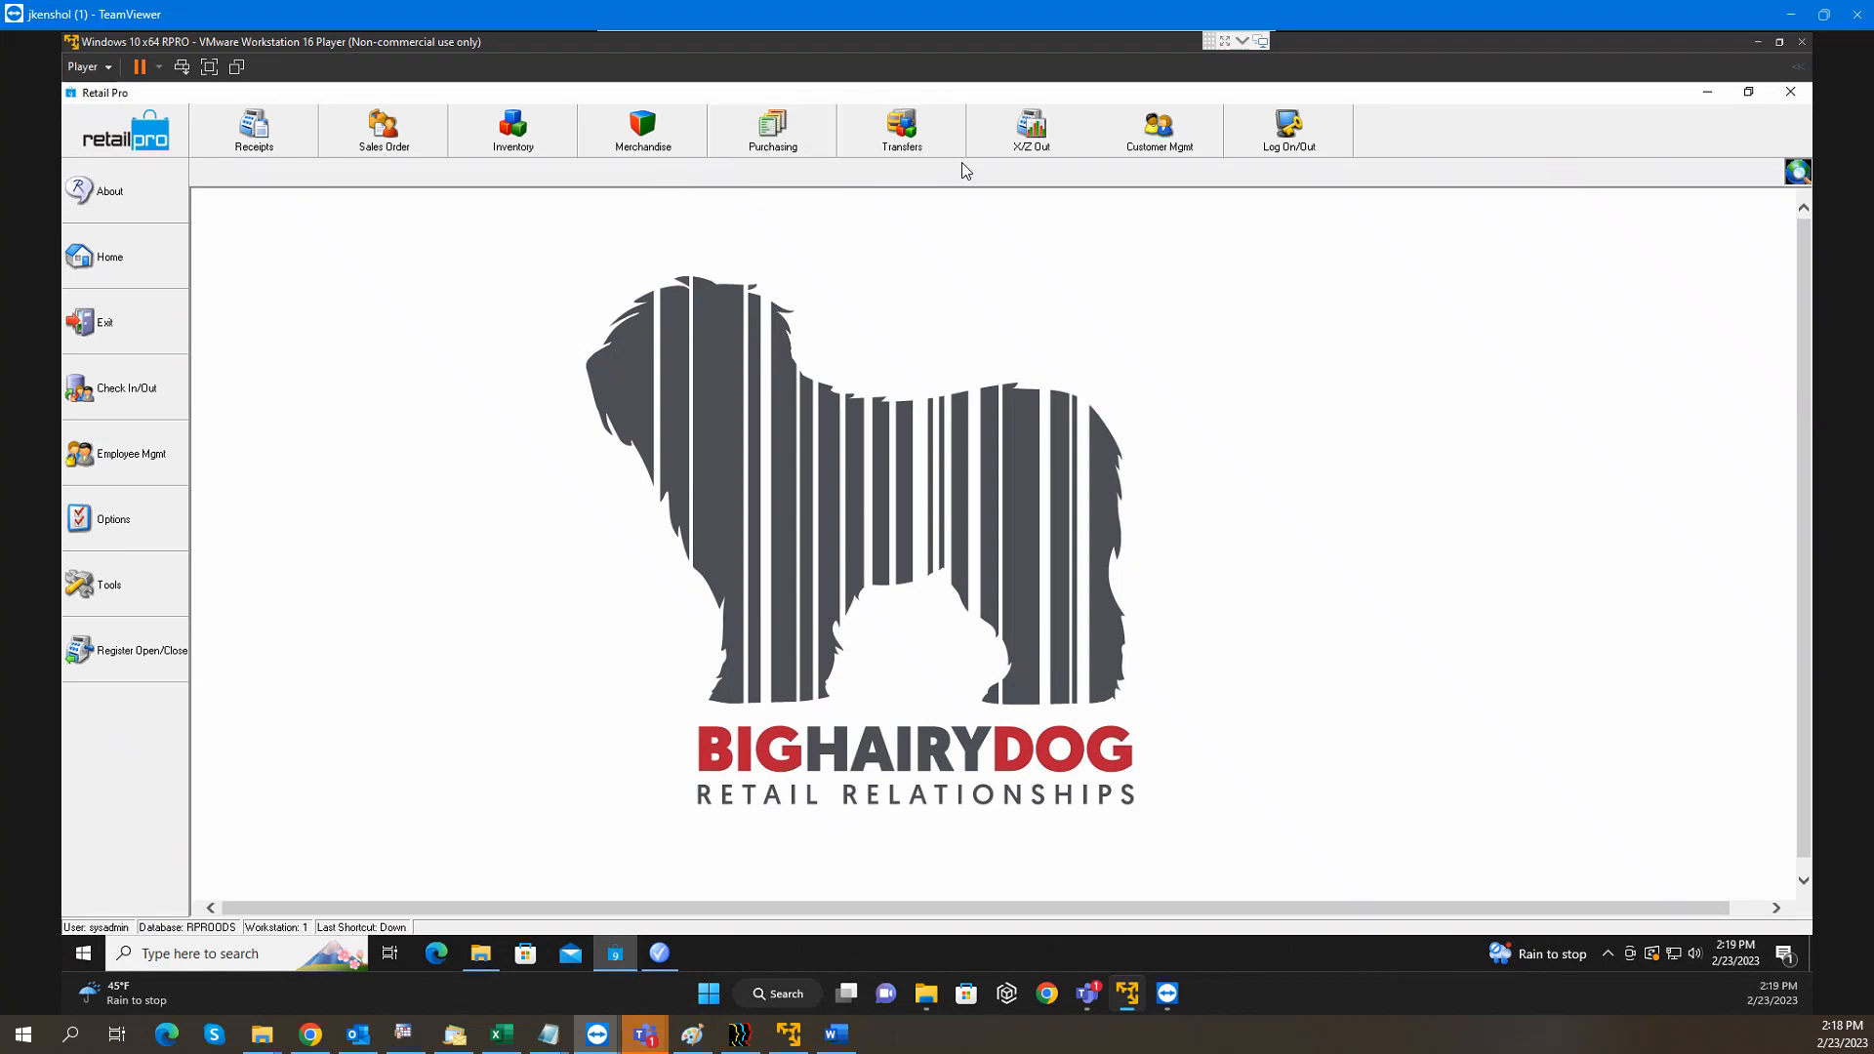
left_click(1157, 132)
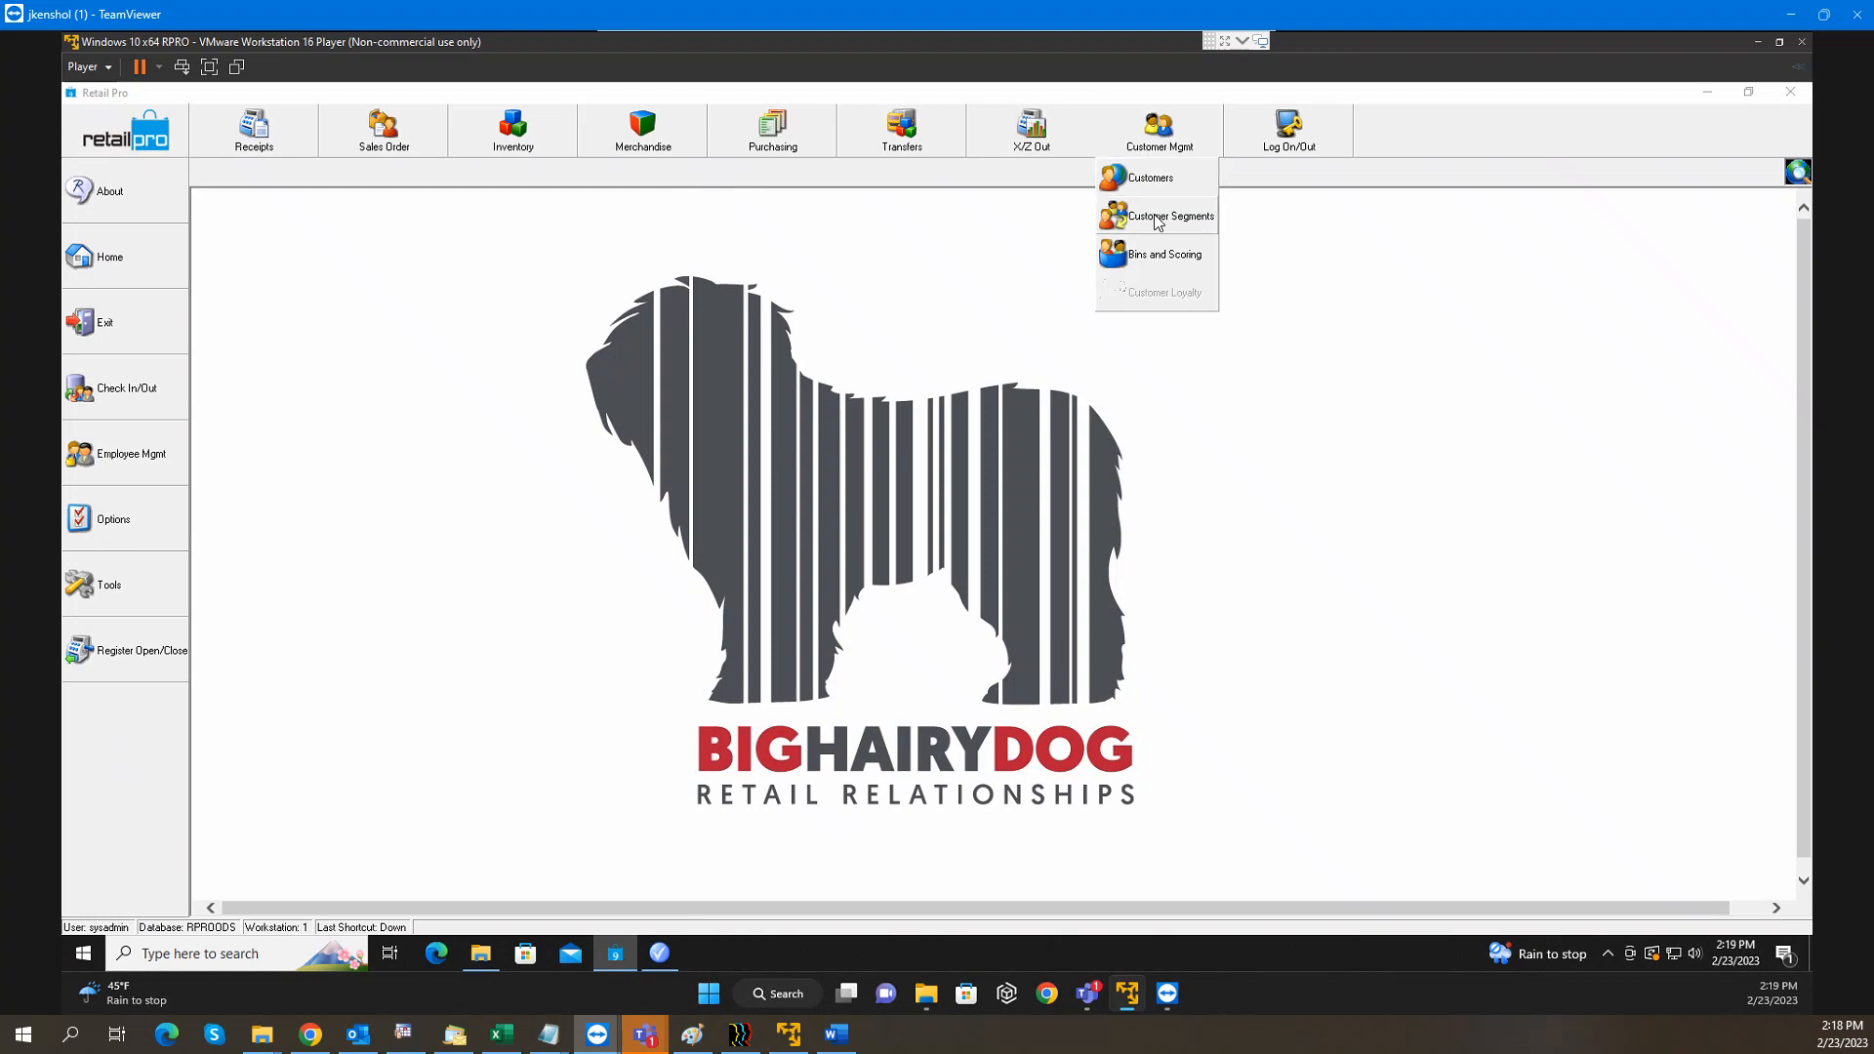
Open the Customers list and the first customer's (ALASKA RIVERWAY) Form View
left_click(1158, 187)
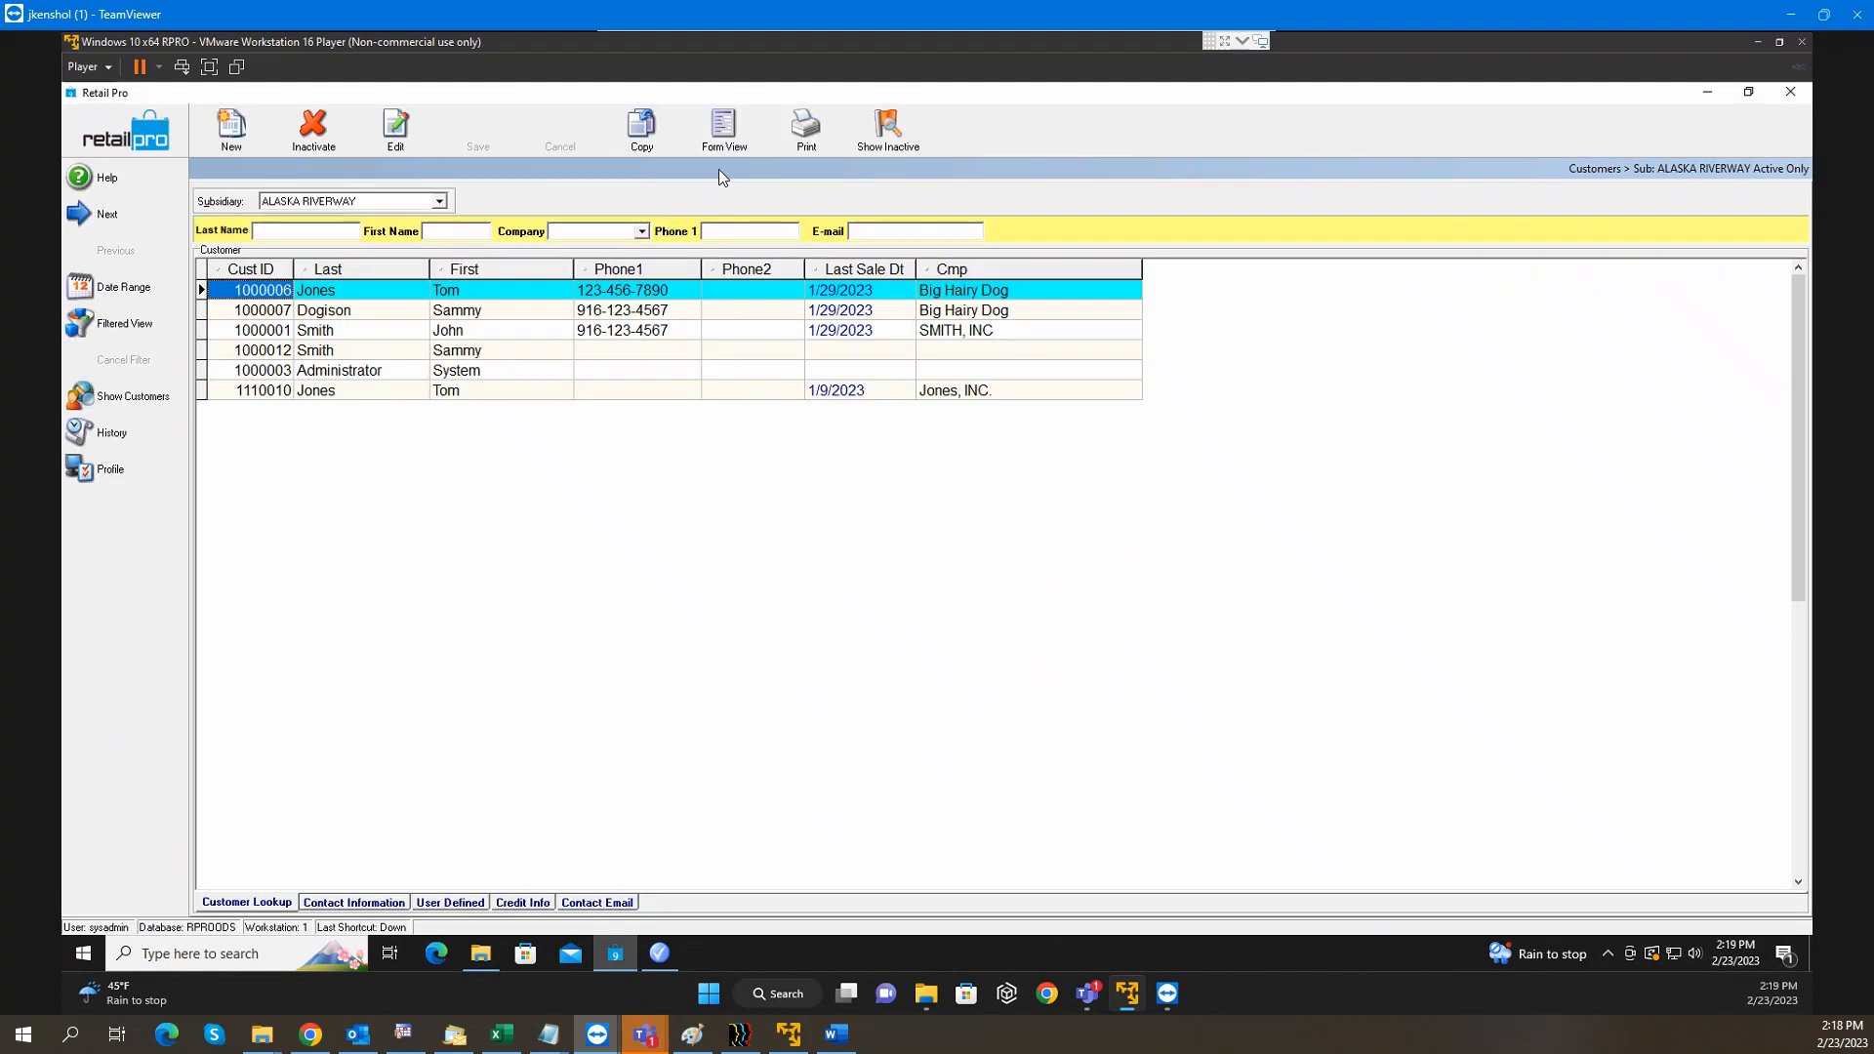
left_click(726, 145)
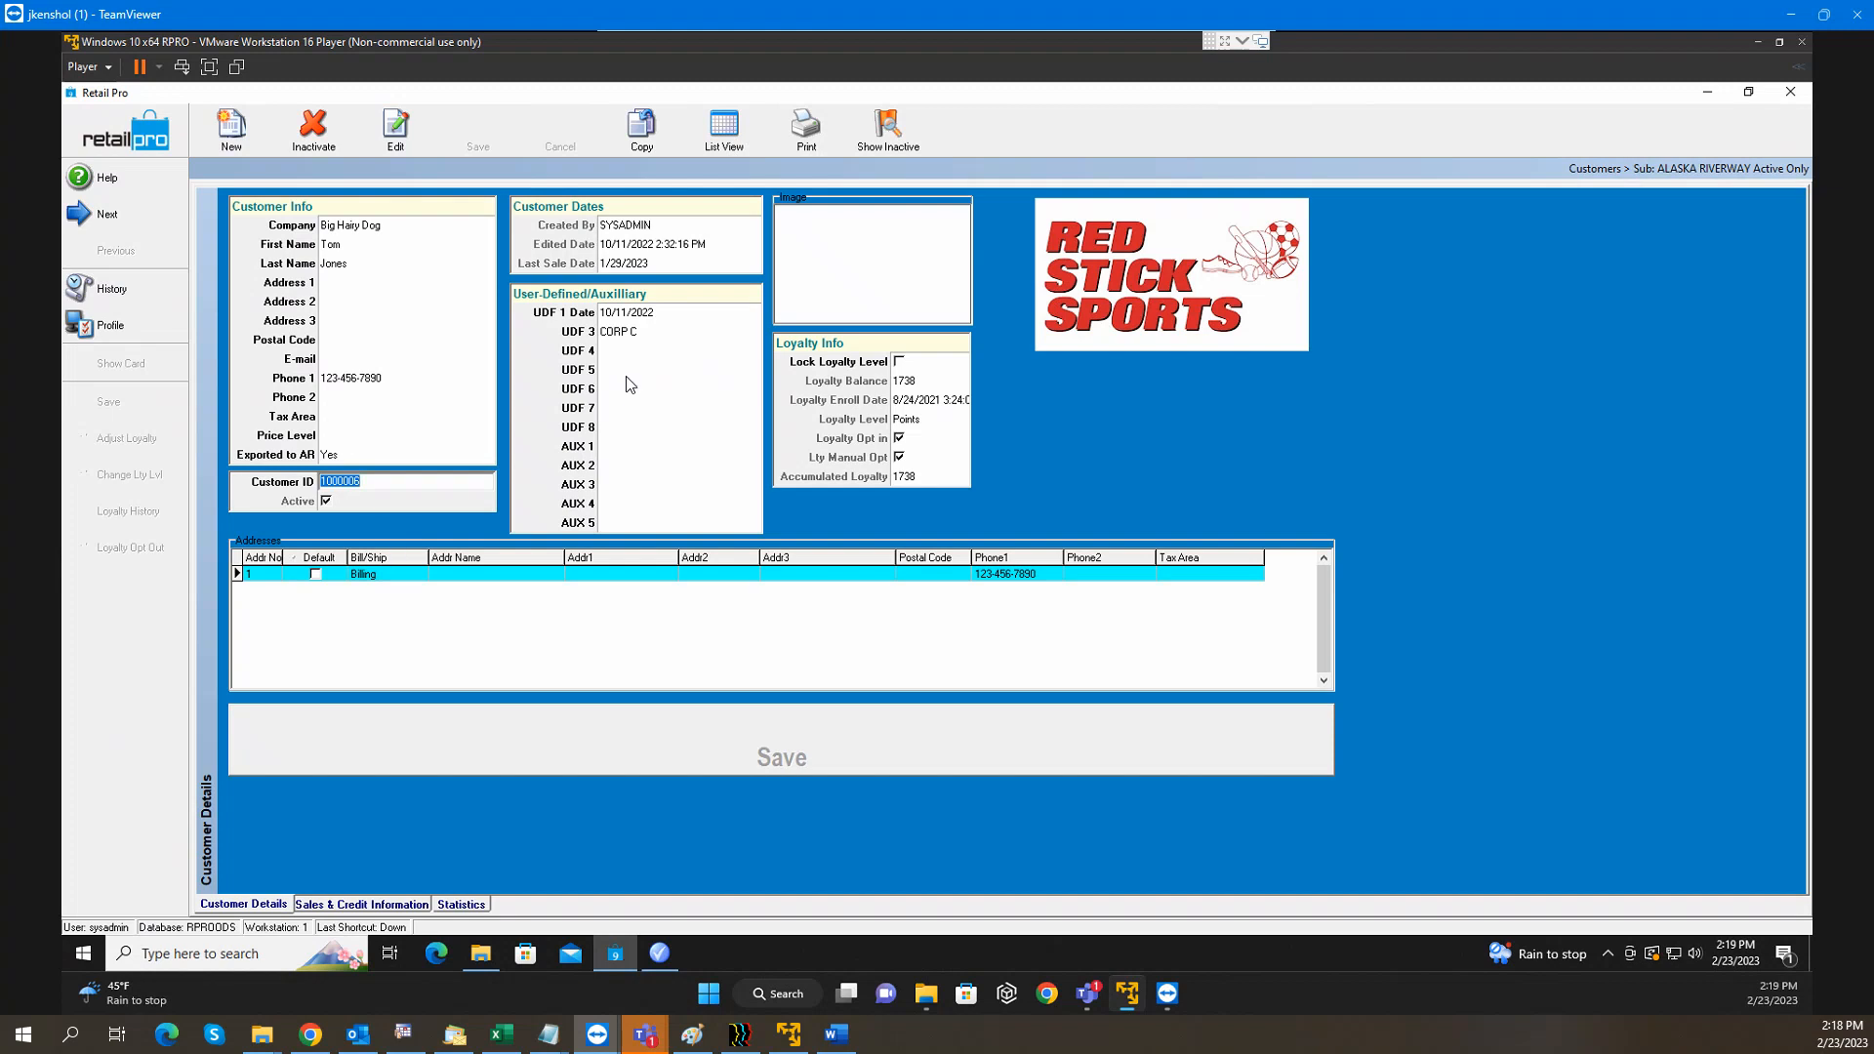
Show the customer's Sales & Credit Information and copy MILL CREEK from the Promotions list
left_click(360, 903)
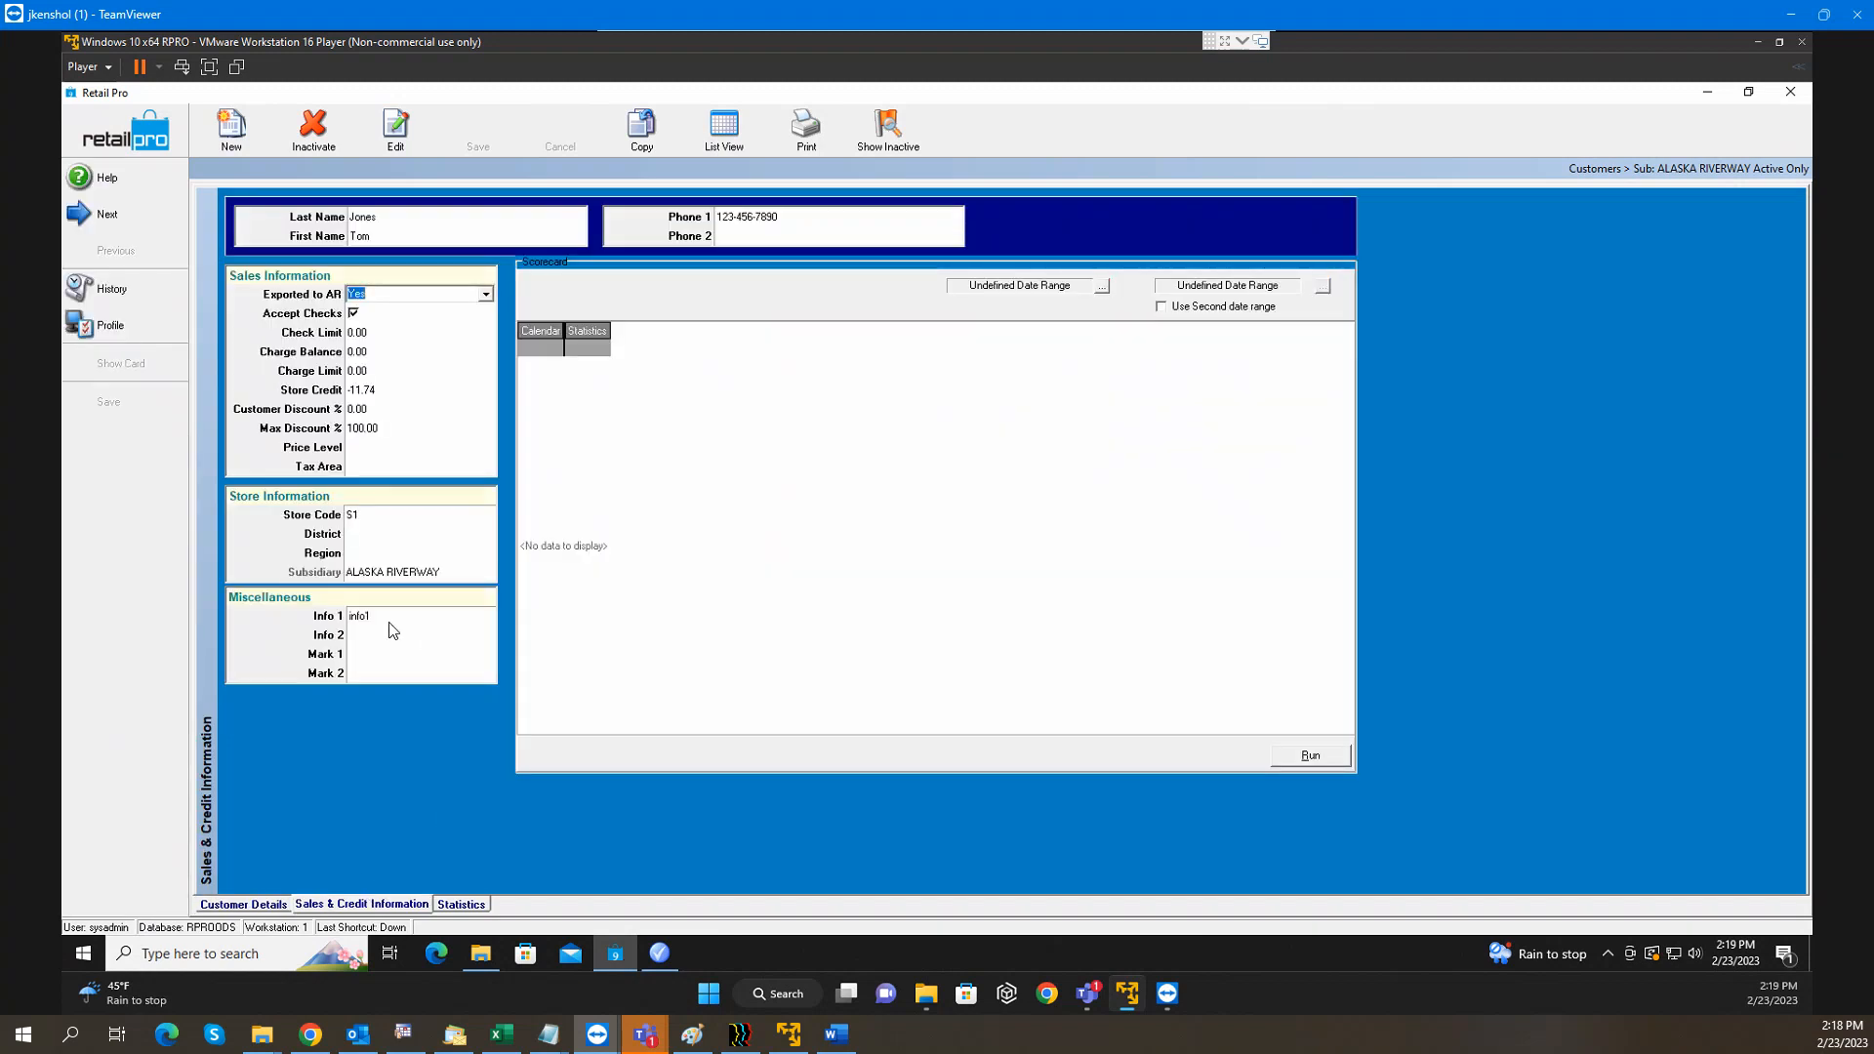
left_click(390, 618)
left_click(662, 955)
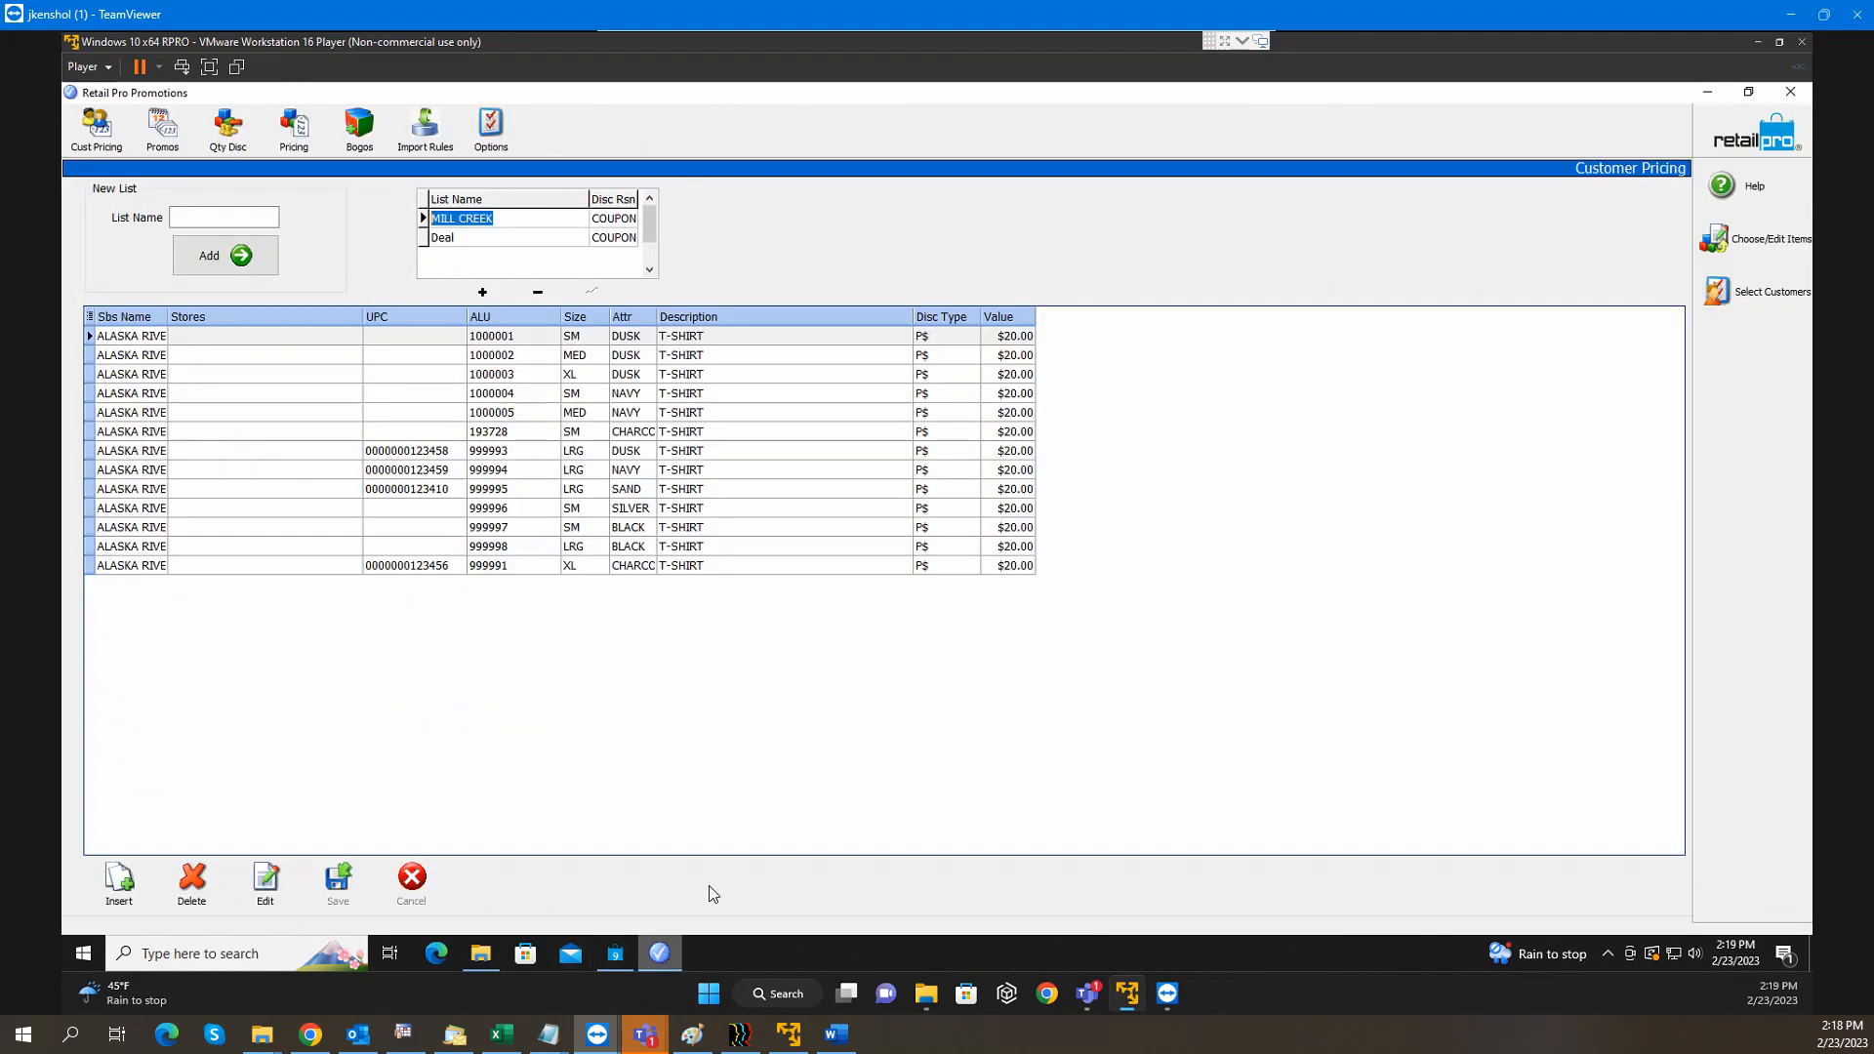
right_click(485, 228)
left_click(536, 279)
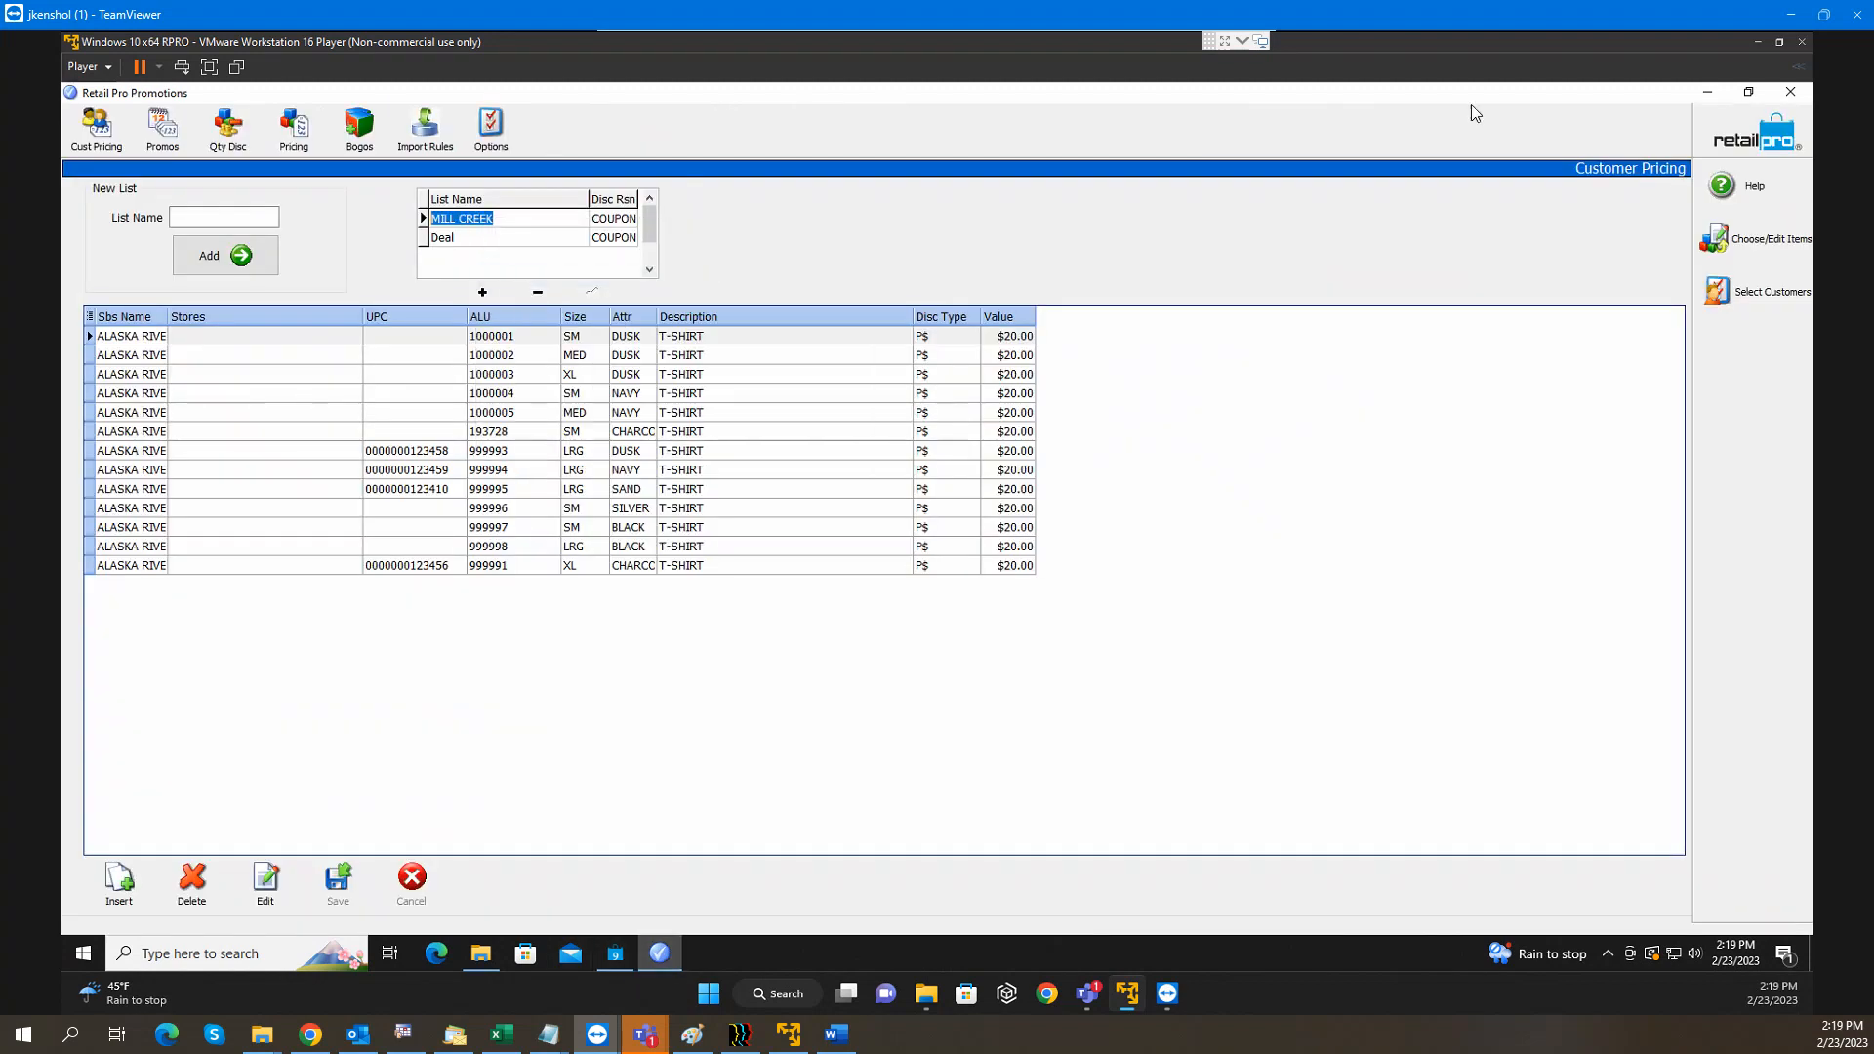
Replace Info 1 with MILL CREEK, cancel the change, and return to Promotions
left_click(1707, 91)
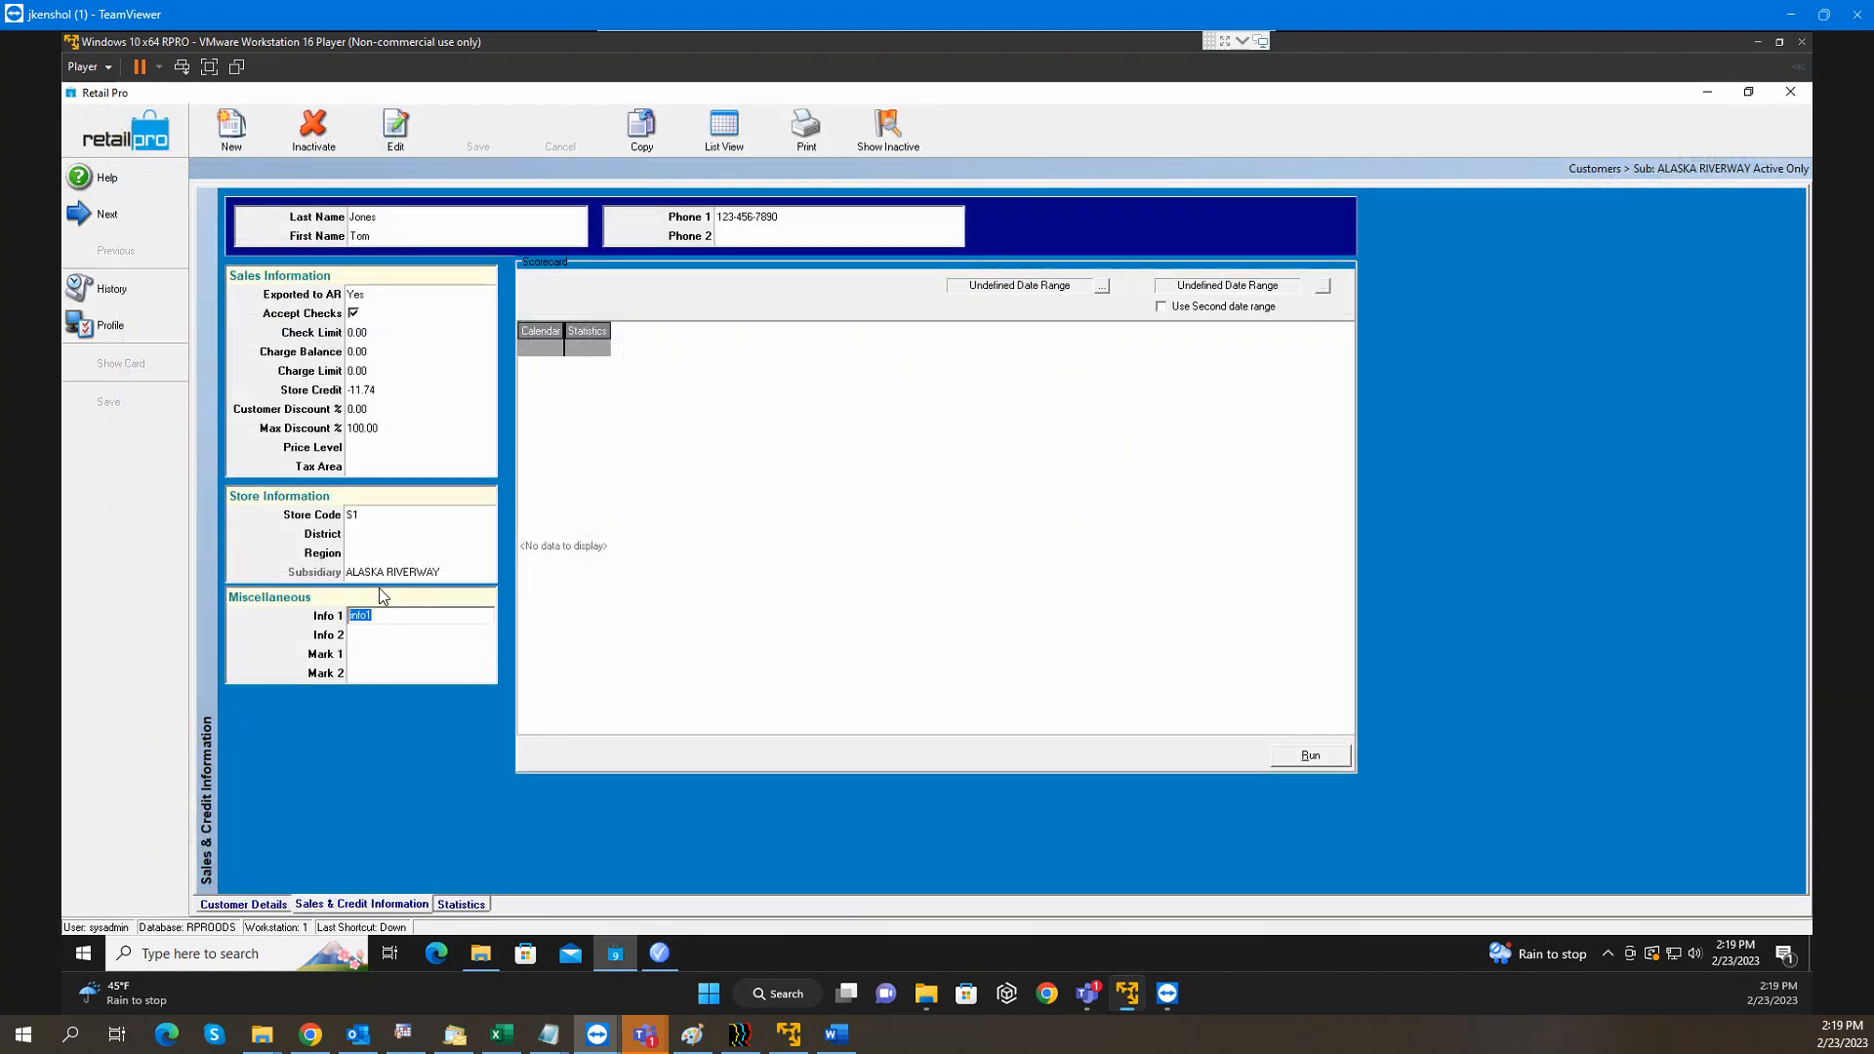
left_click(382, 615)
double_click(377, 617)
type("MILL CREEK")
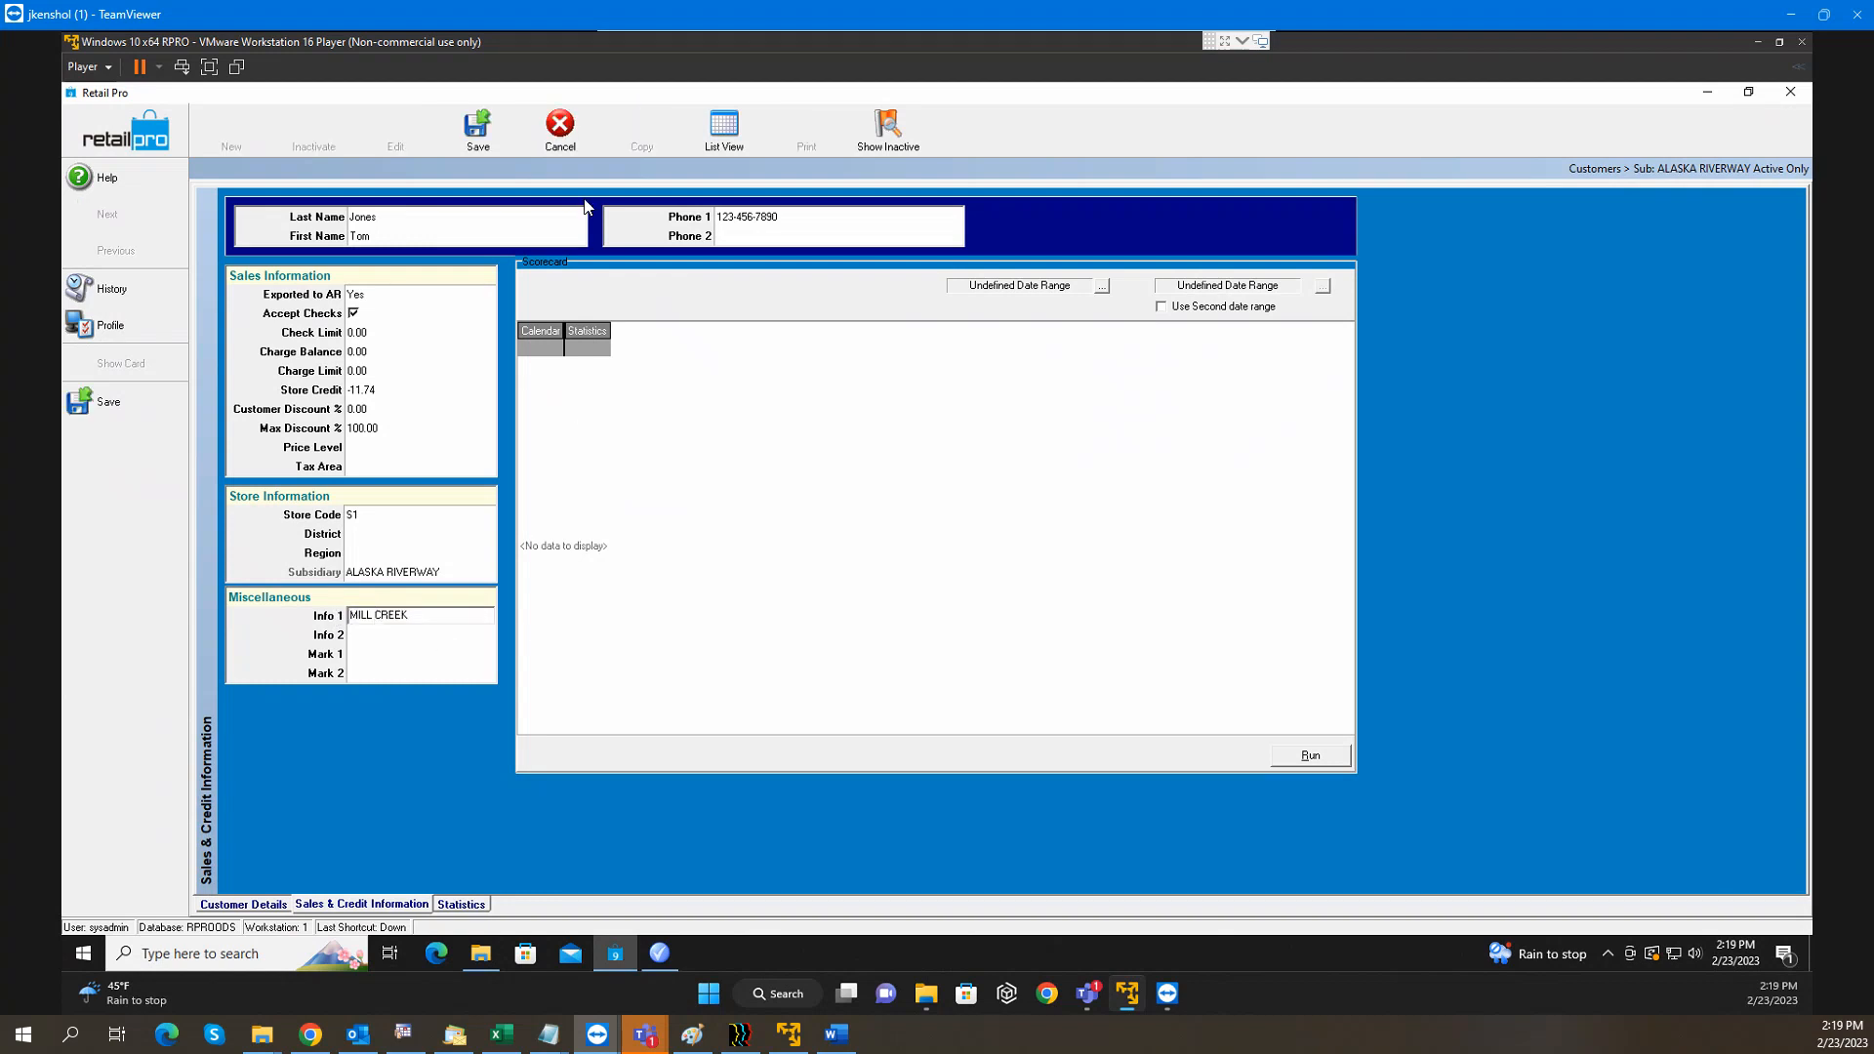
left_click(573, 144)
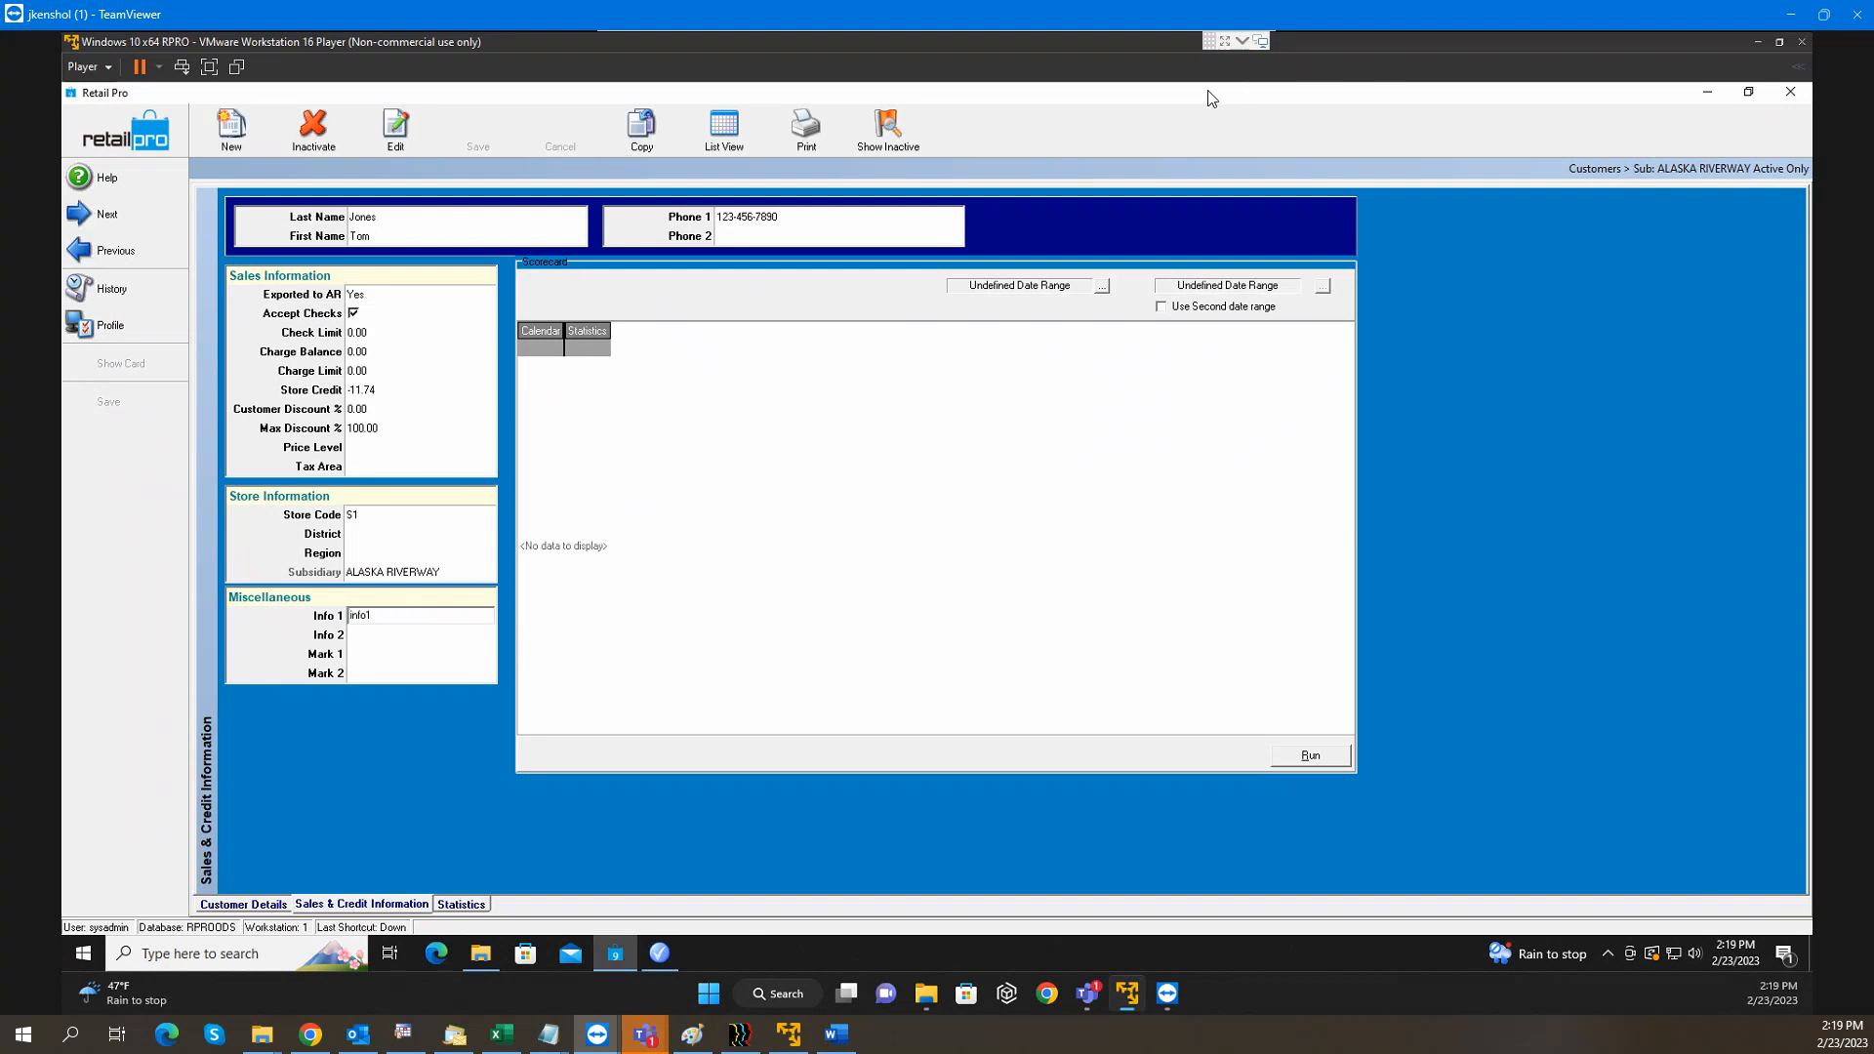
left_click(646, 960)
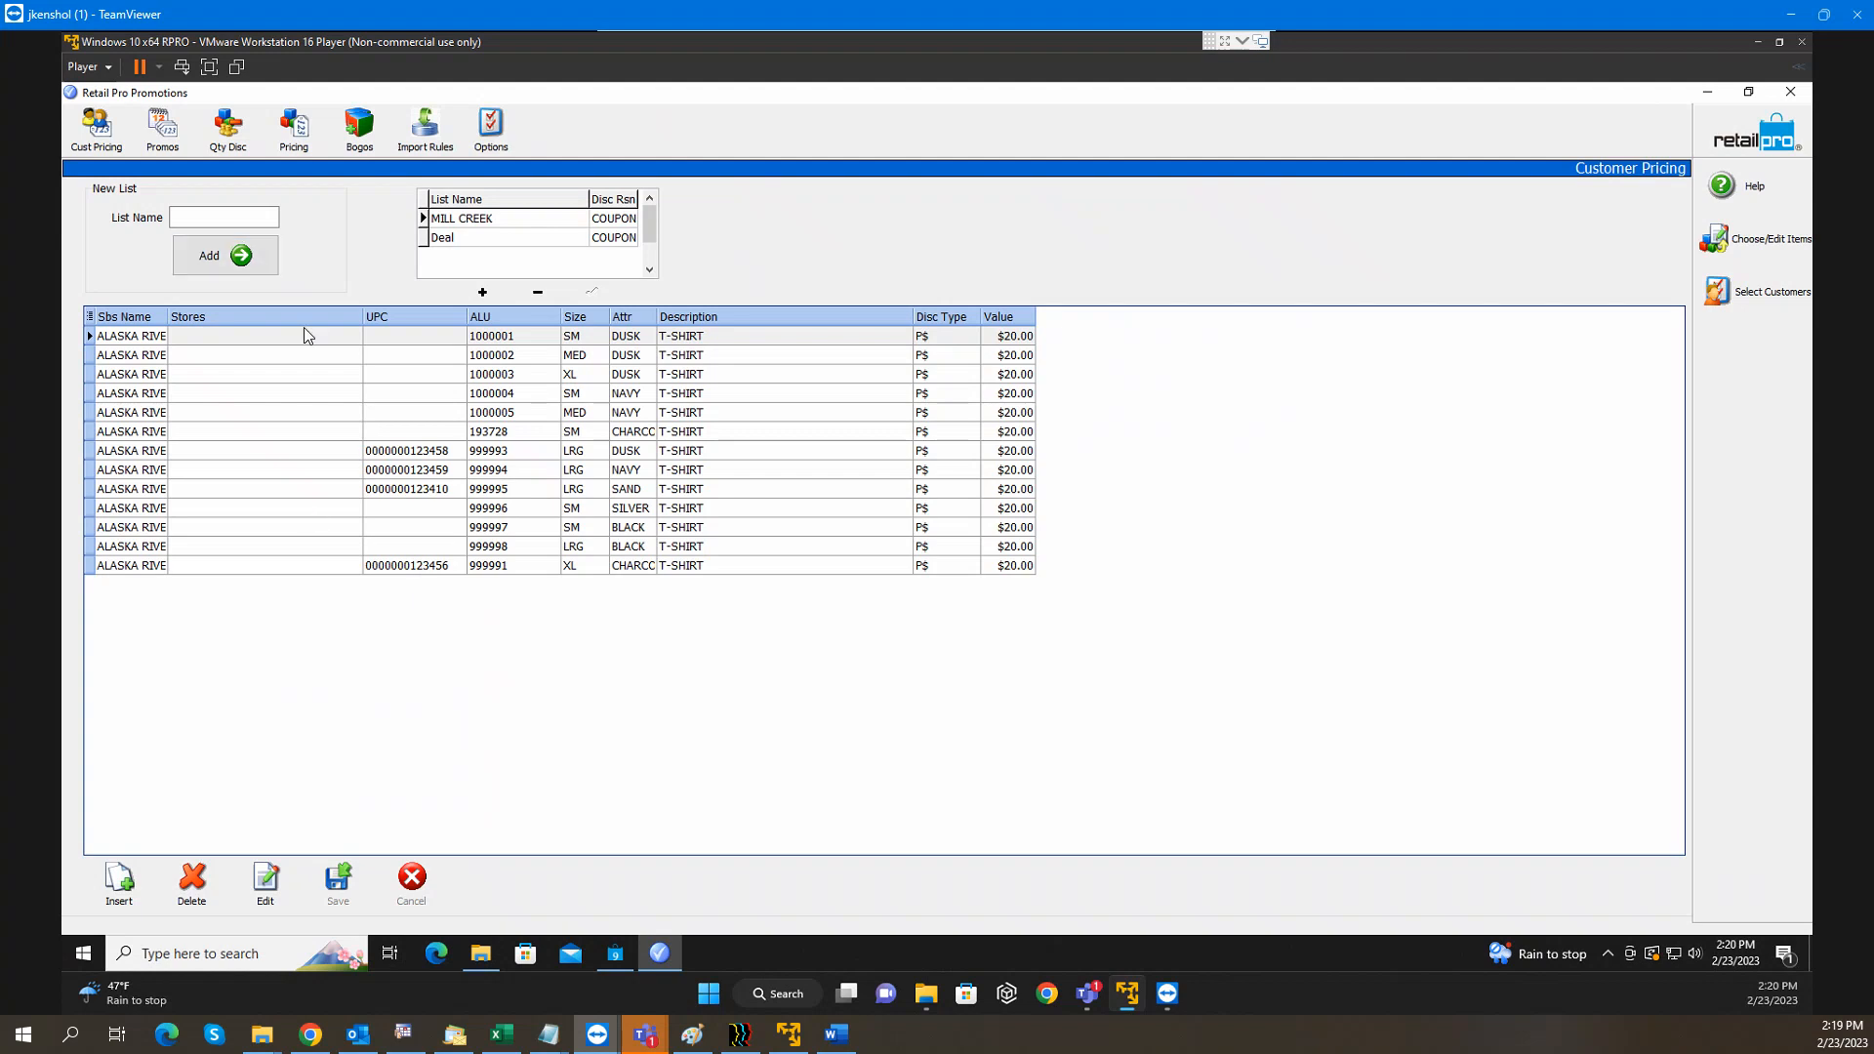
left_click(165, 134)
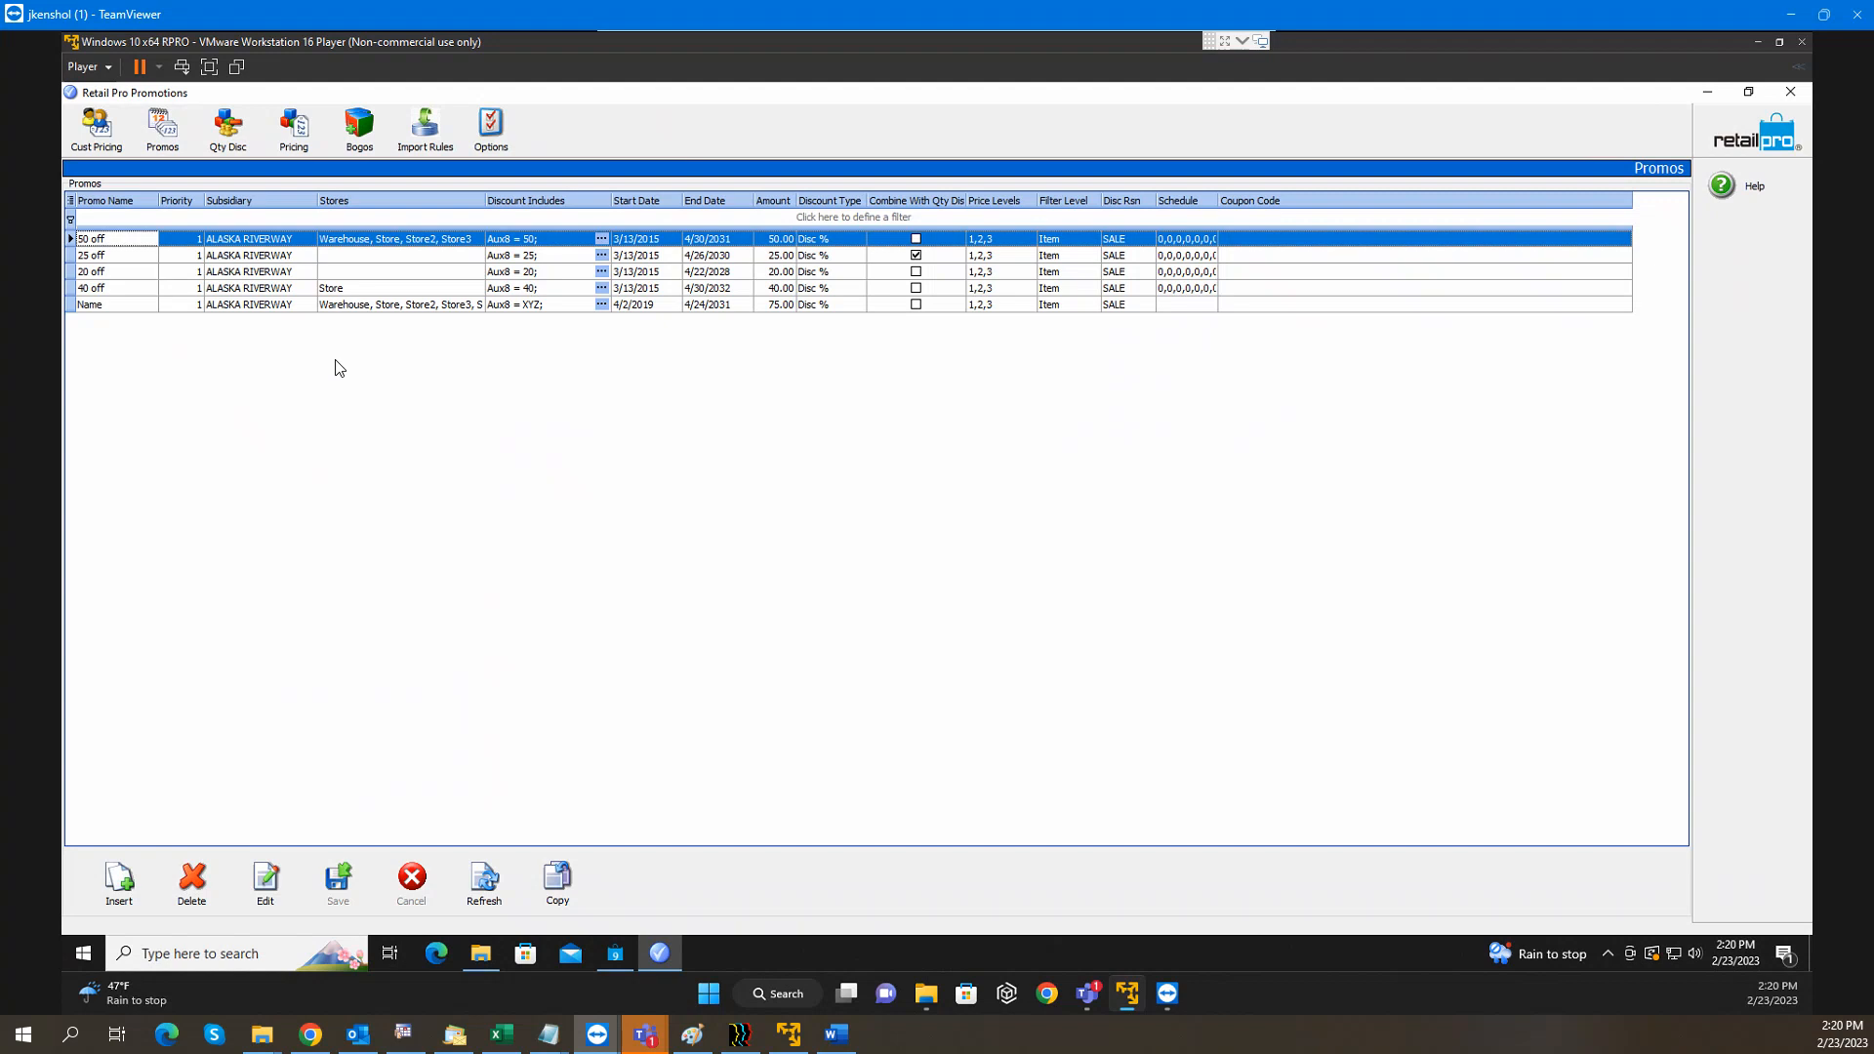
Insert a new promotion named '70 Off' with priority 1
left_click(118, 887)
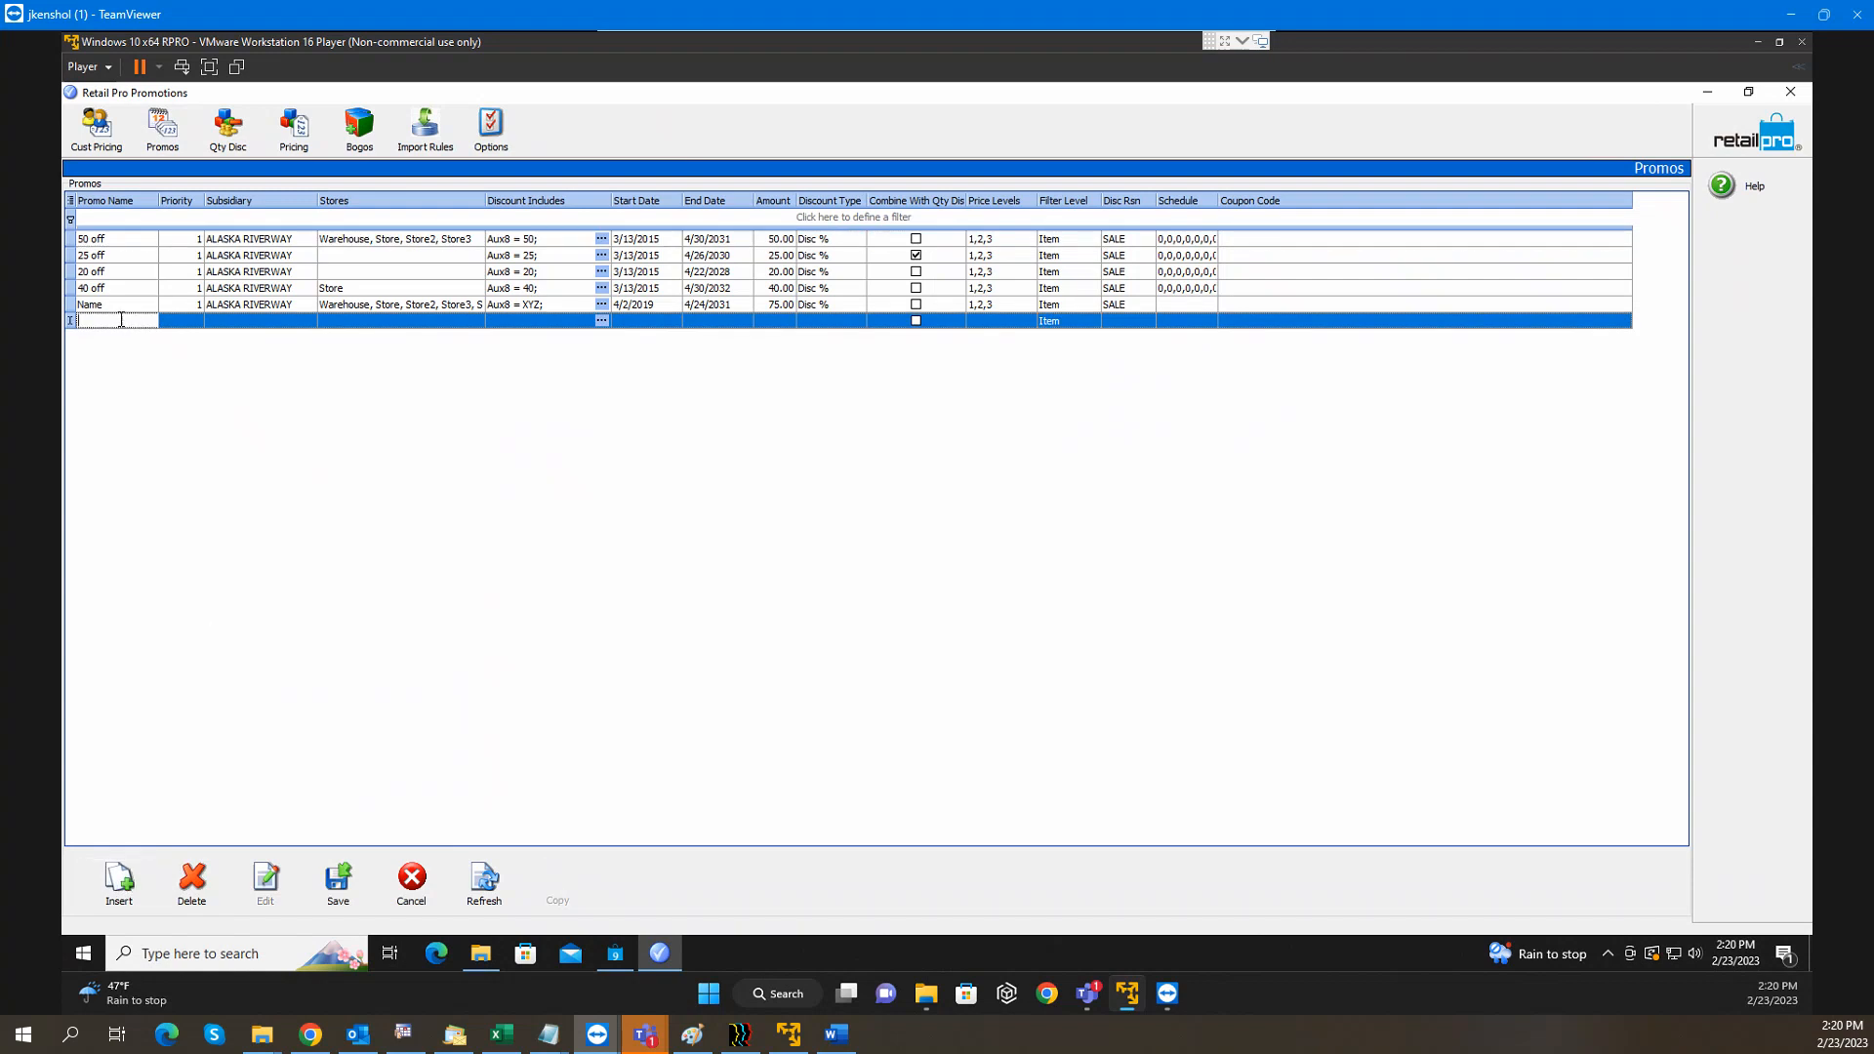
type("70 Off")
left_click(198, 320)
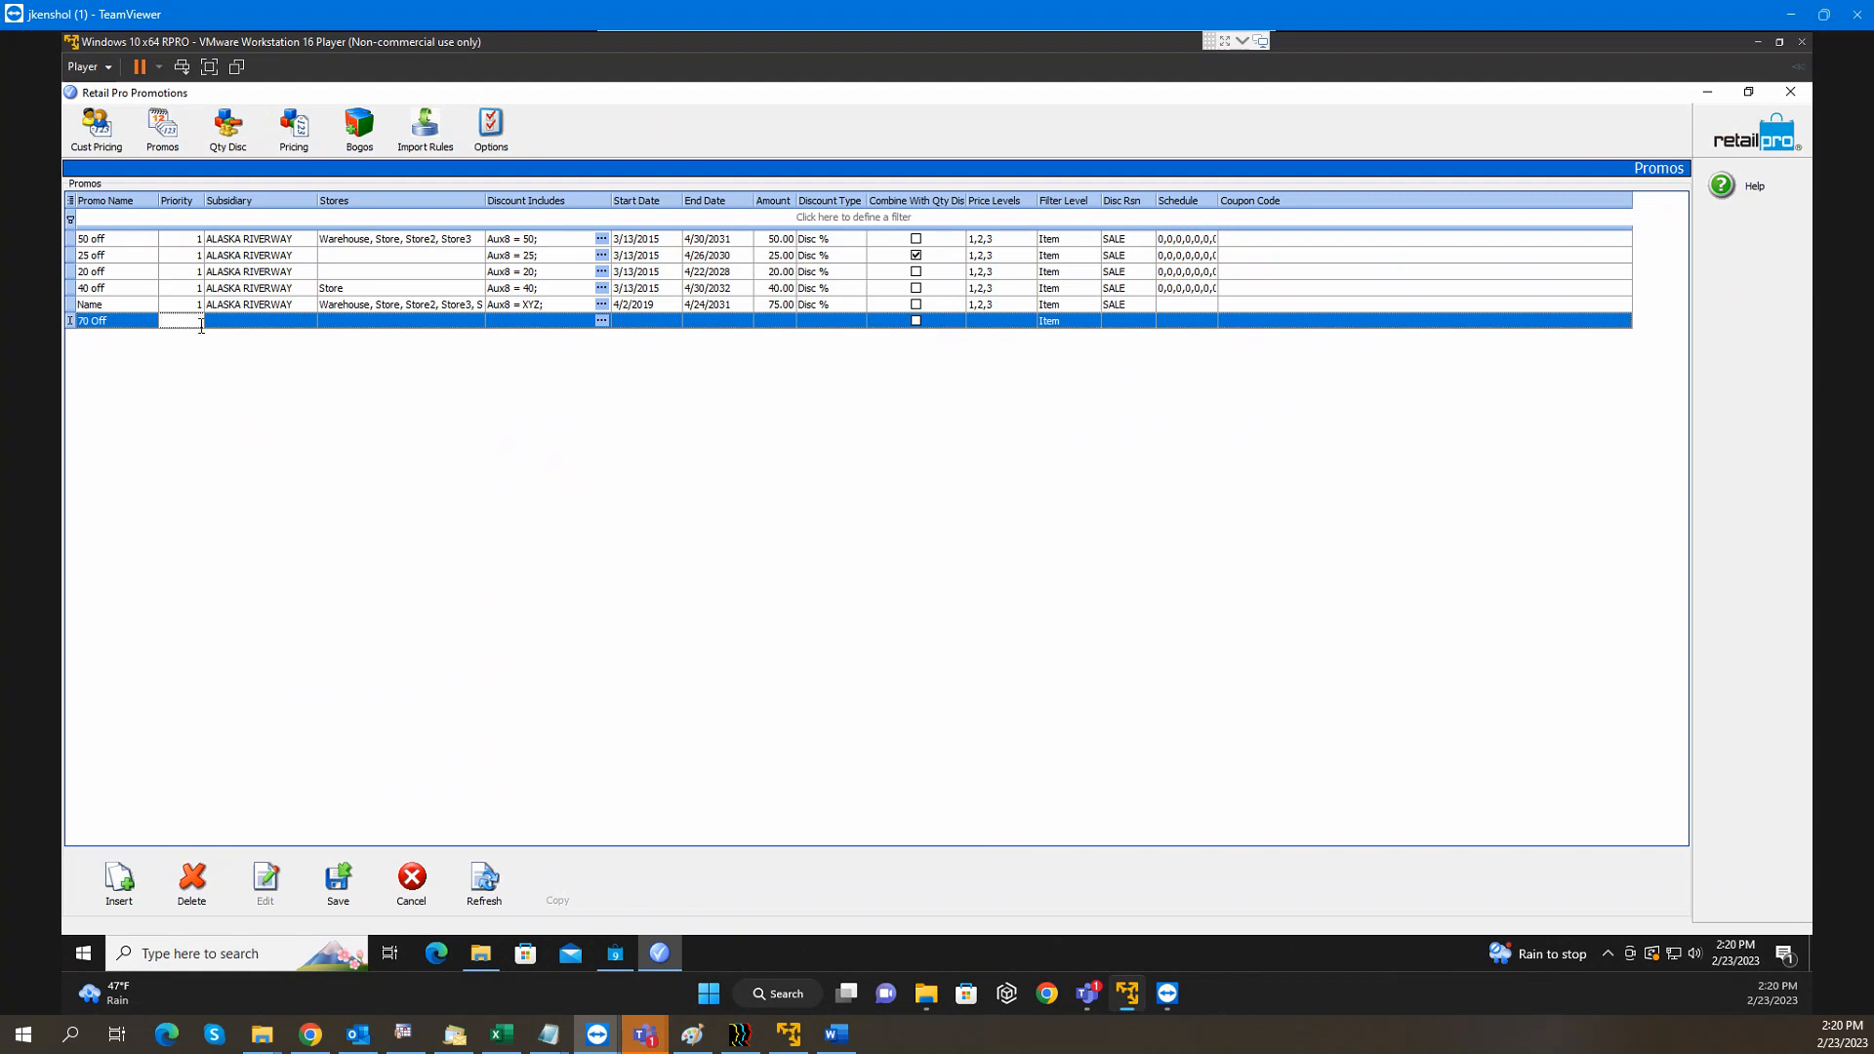
type("1")
Set the 70 Off subsidiary to ALASKA RIVERWAY and add all ten stores in Store Filter
left_click(283, 322)
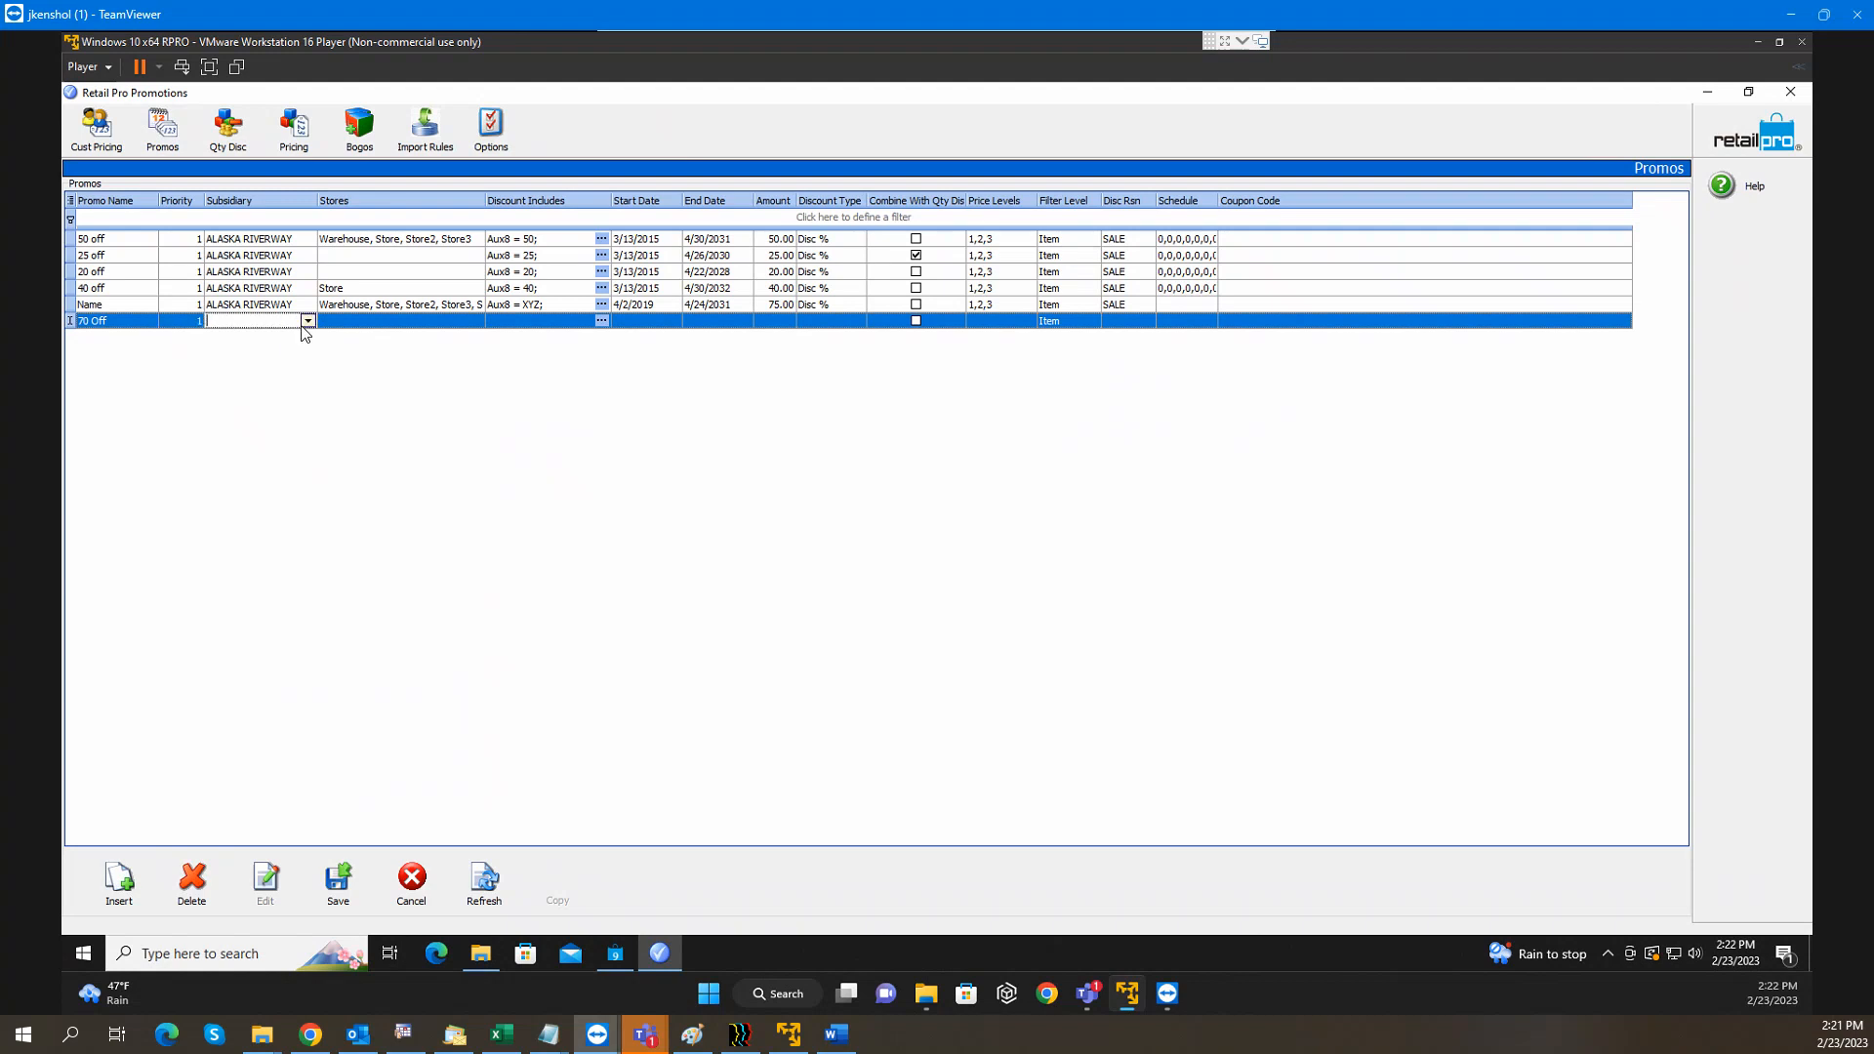
left_click(308, 321)
left_click(276, 337)
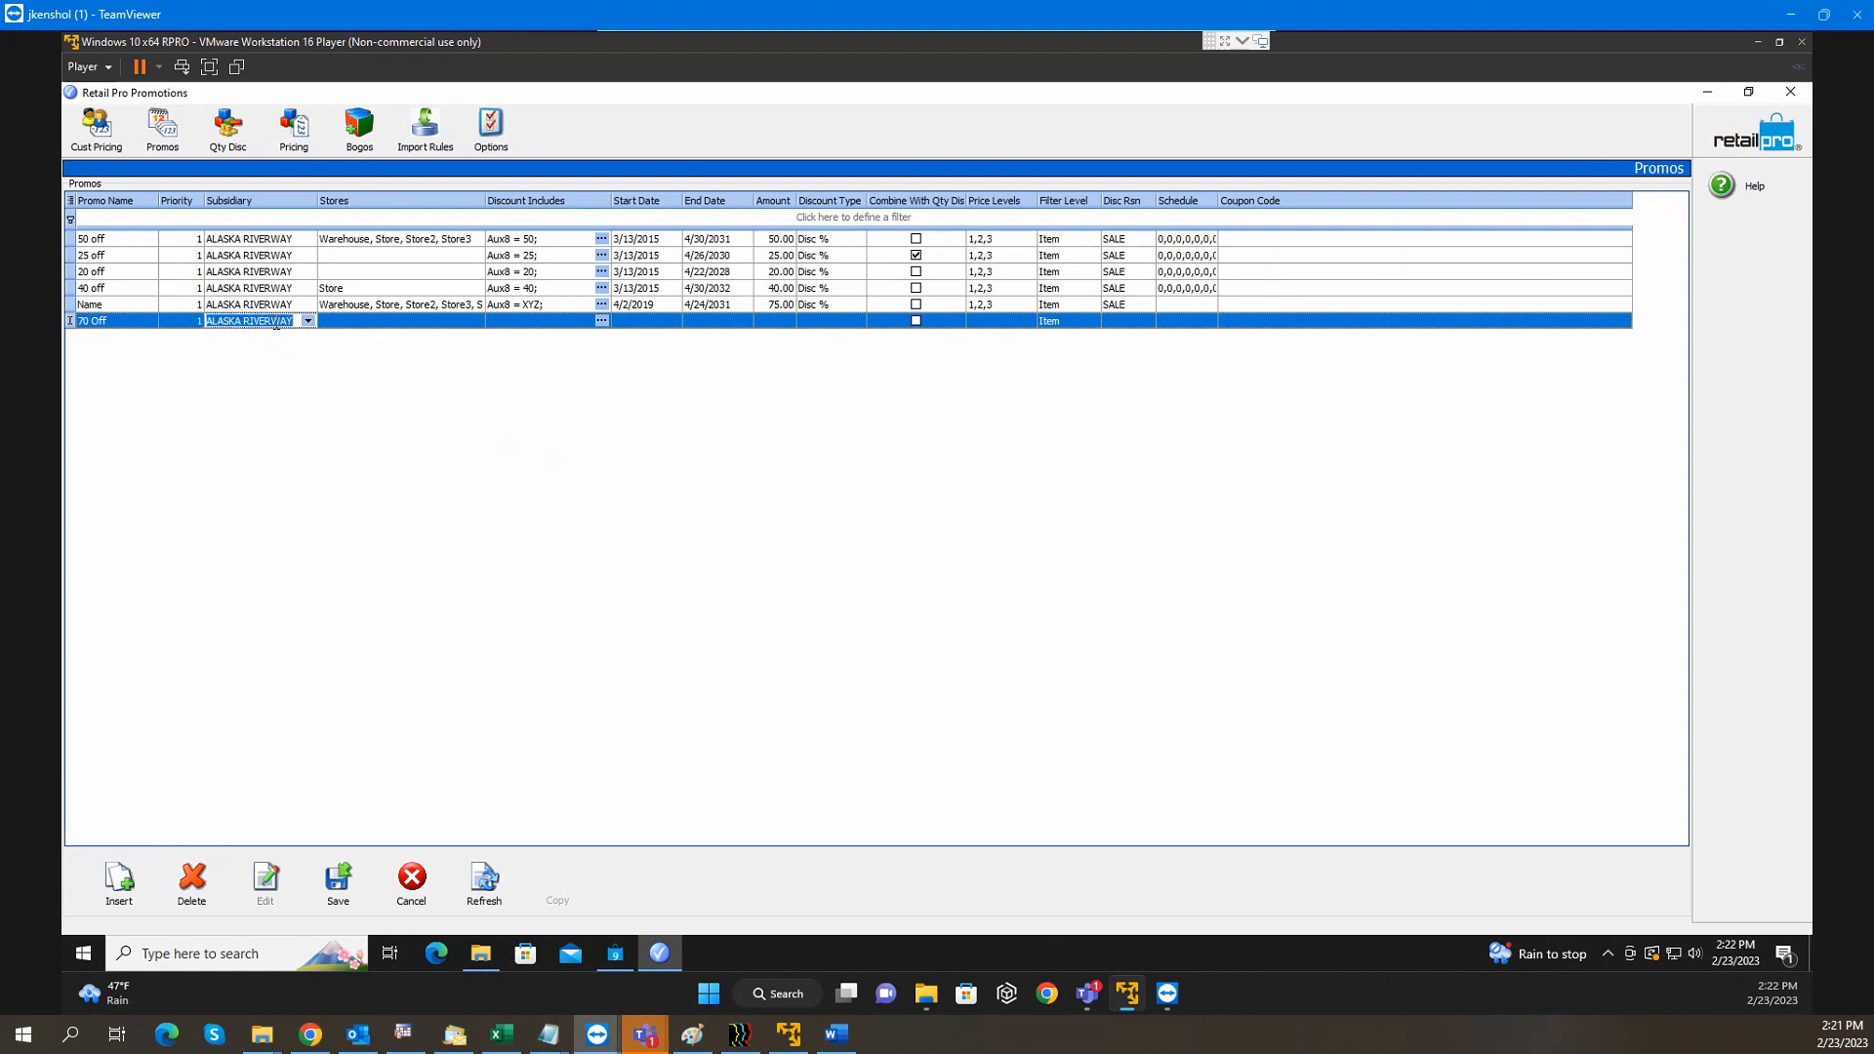
left_click(368, 322)
left_click(475, 320)
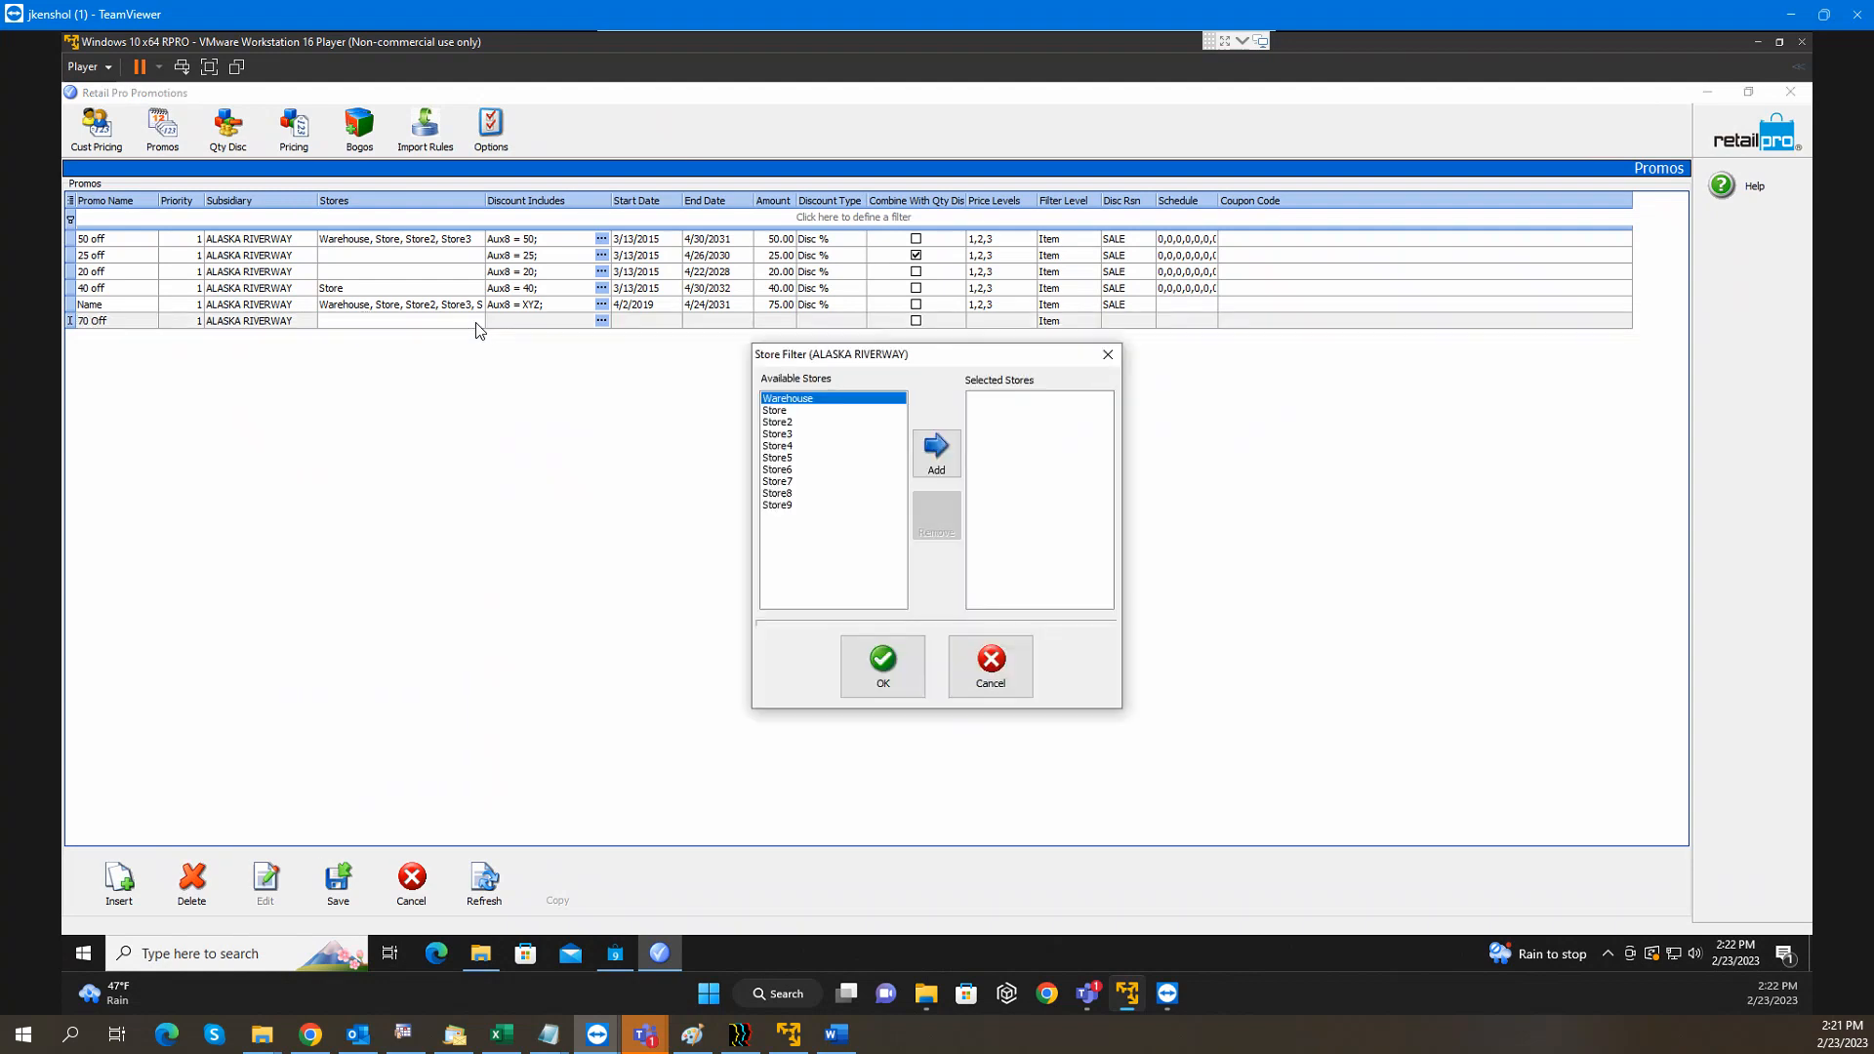
double_click(945, 461)
double_click(945, 461)
double_click(944, 459)
double_click(943, 460)
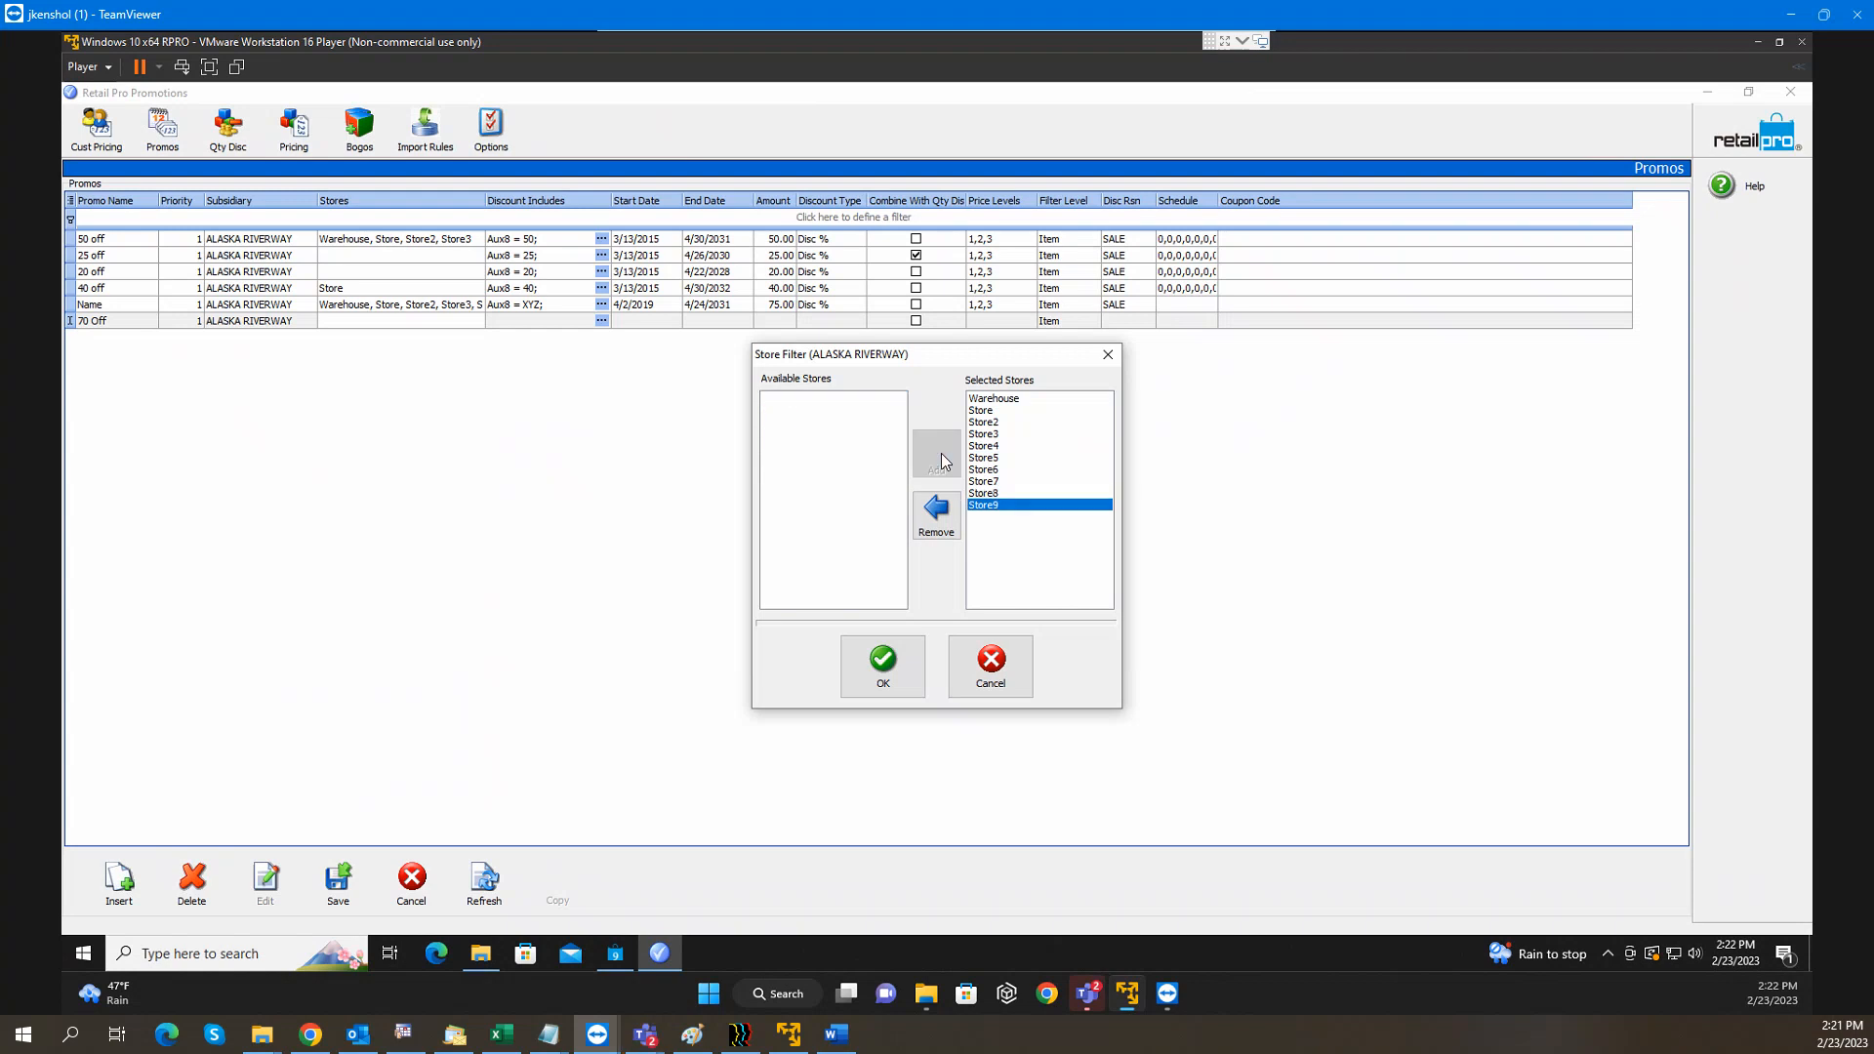
left_click(883, 664)
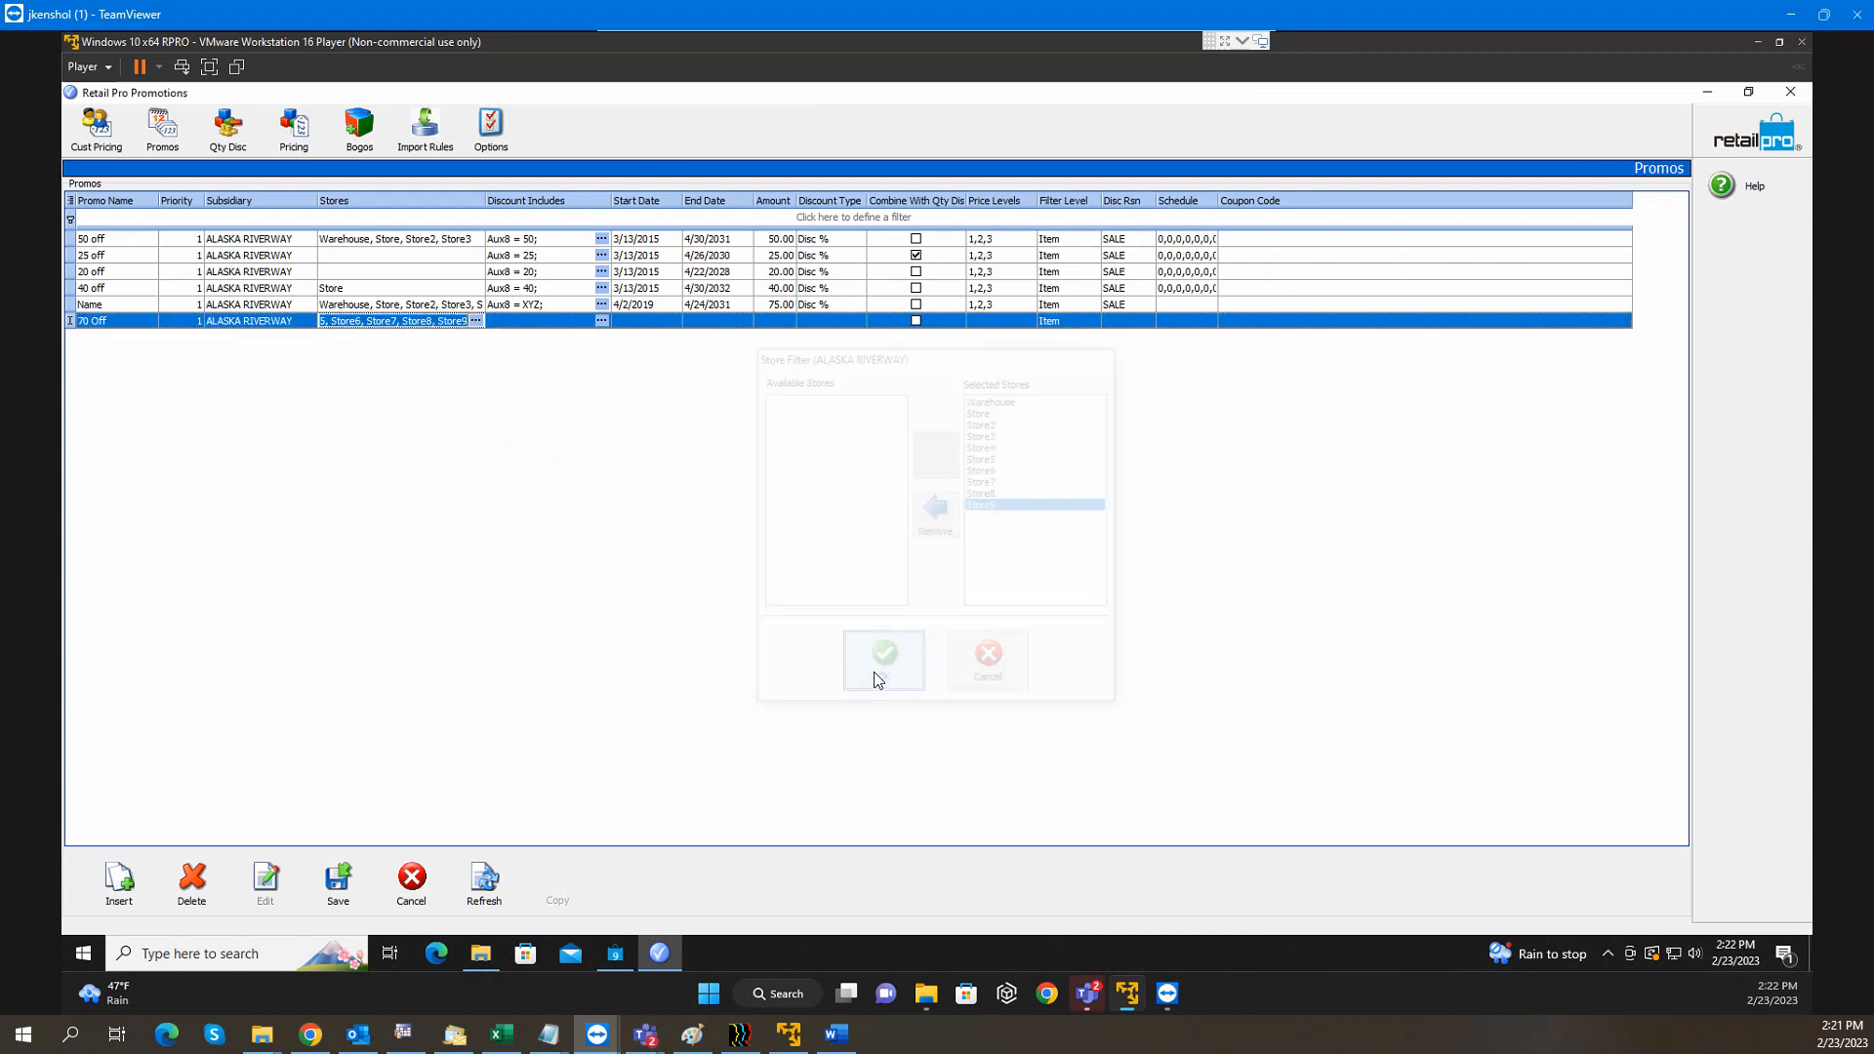
left_click(541, 323)
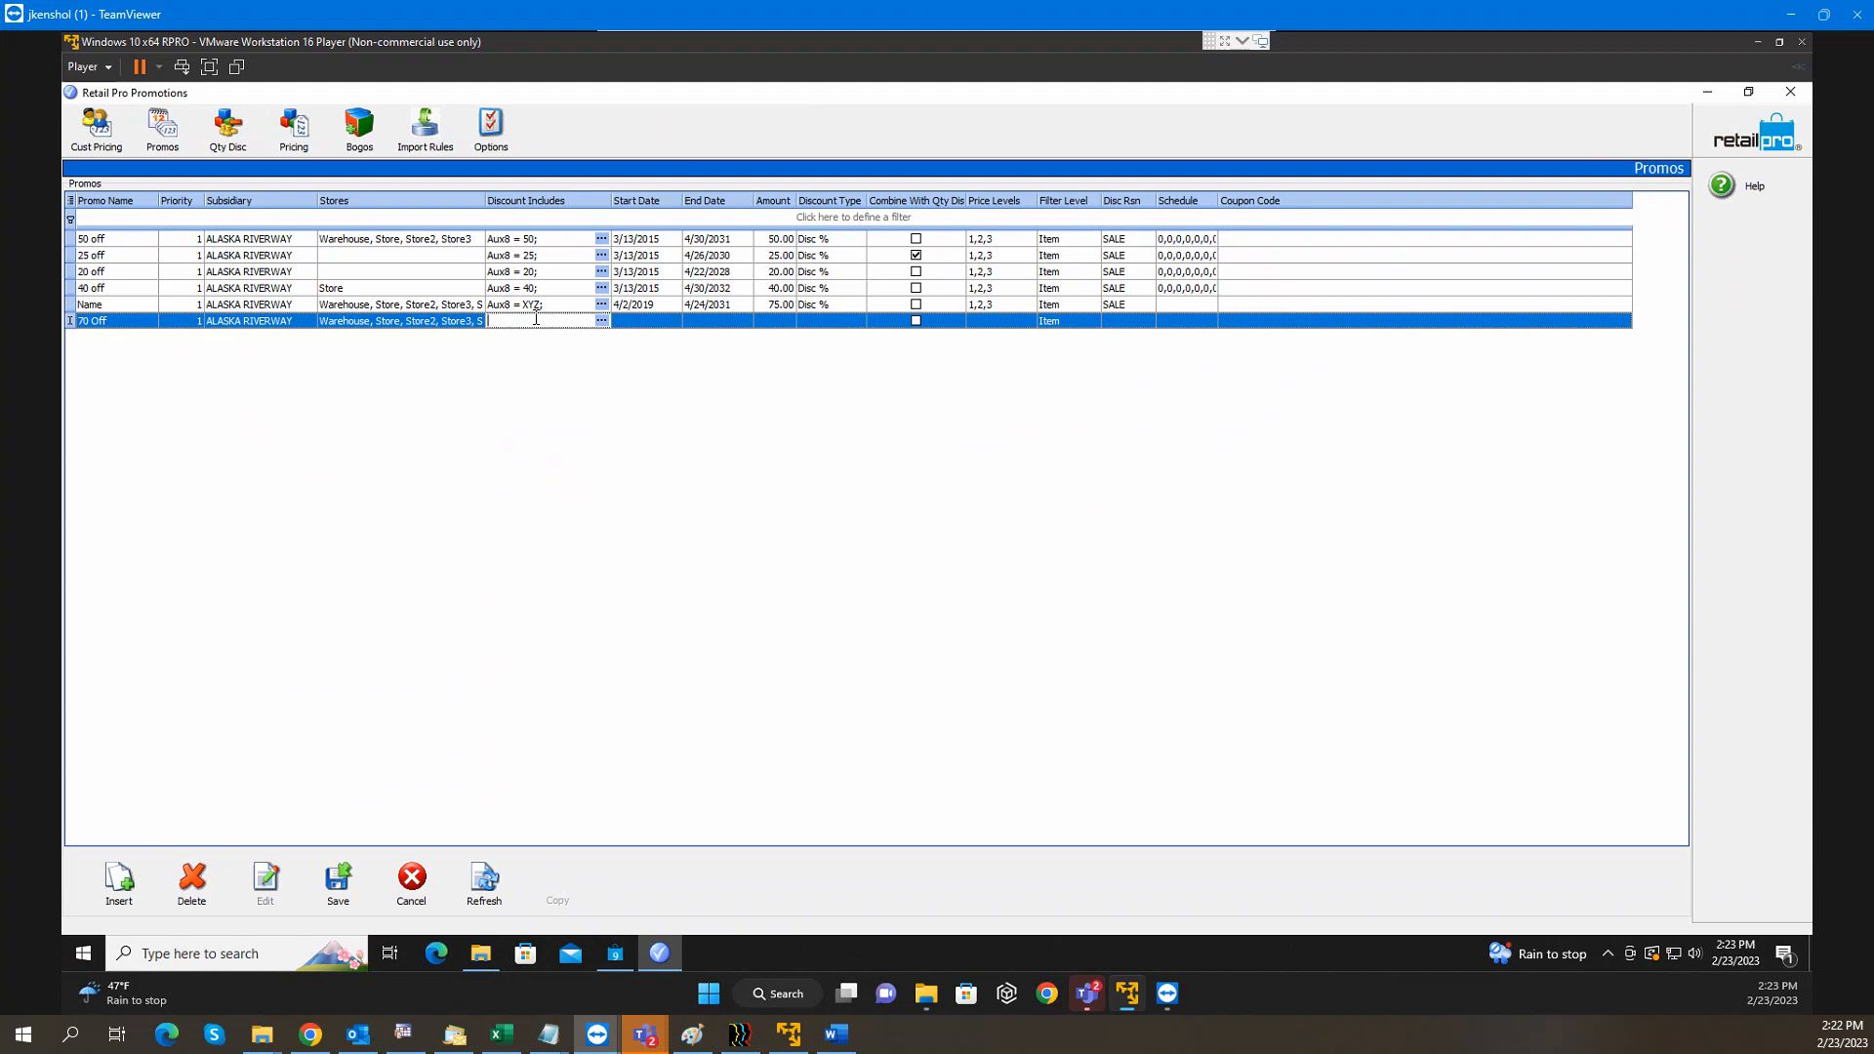
Limit Discount Includes to items where Aux8 Equals 70
left_click(603, 323)
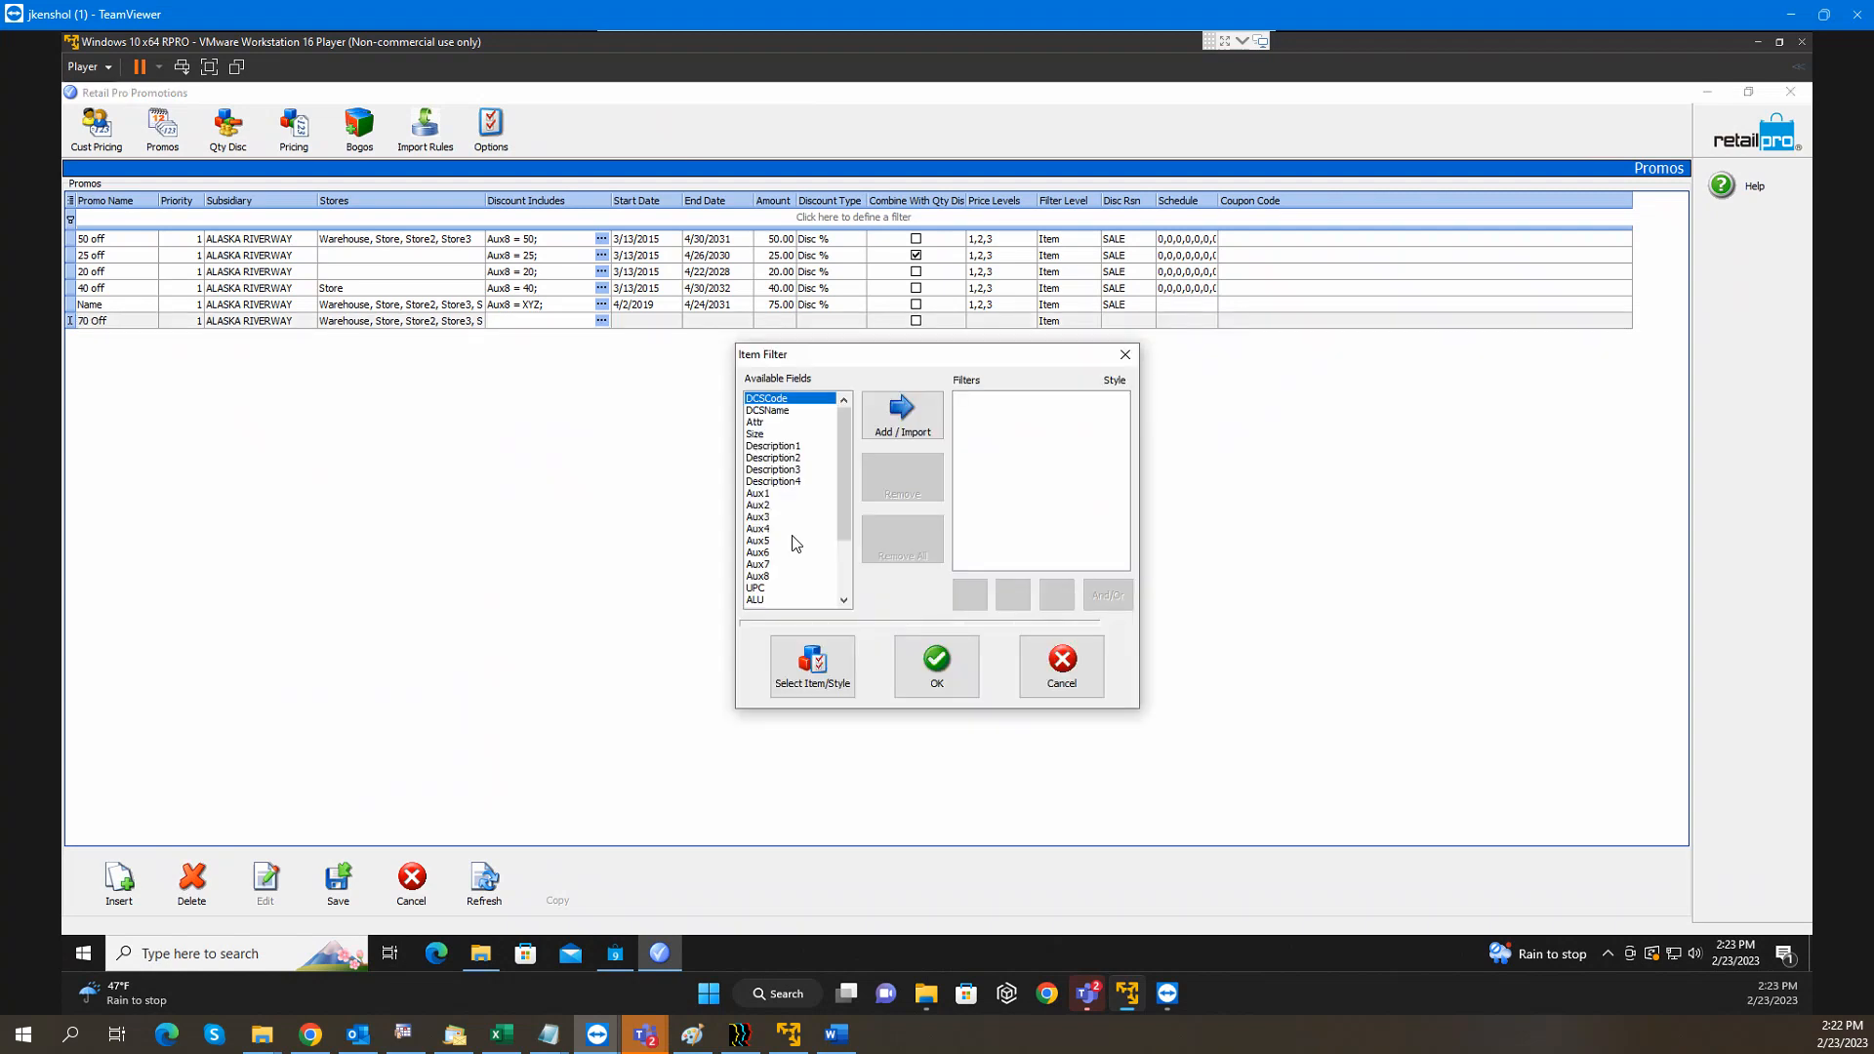
left_click(766, 576)
left_click(902, 415)
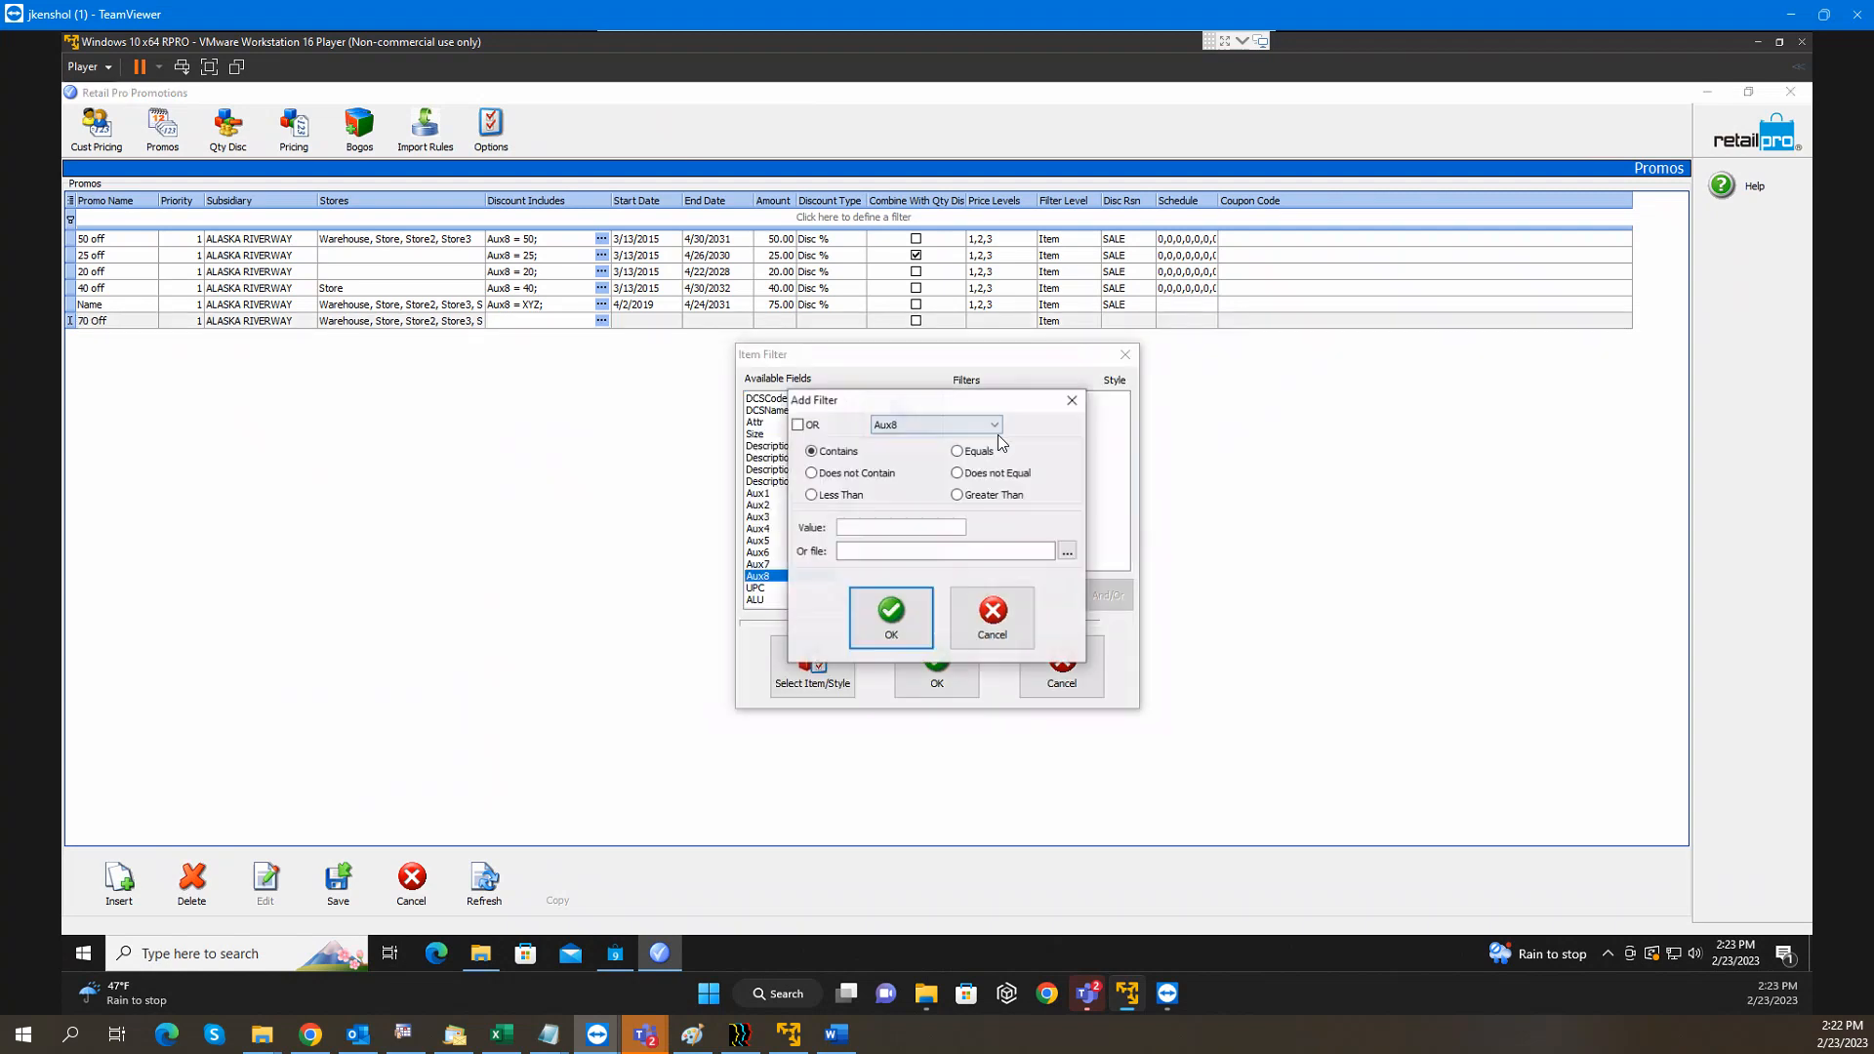
left_click(957, 451)
left_click(903, 528)
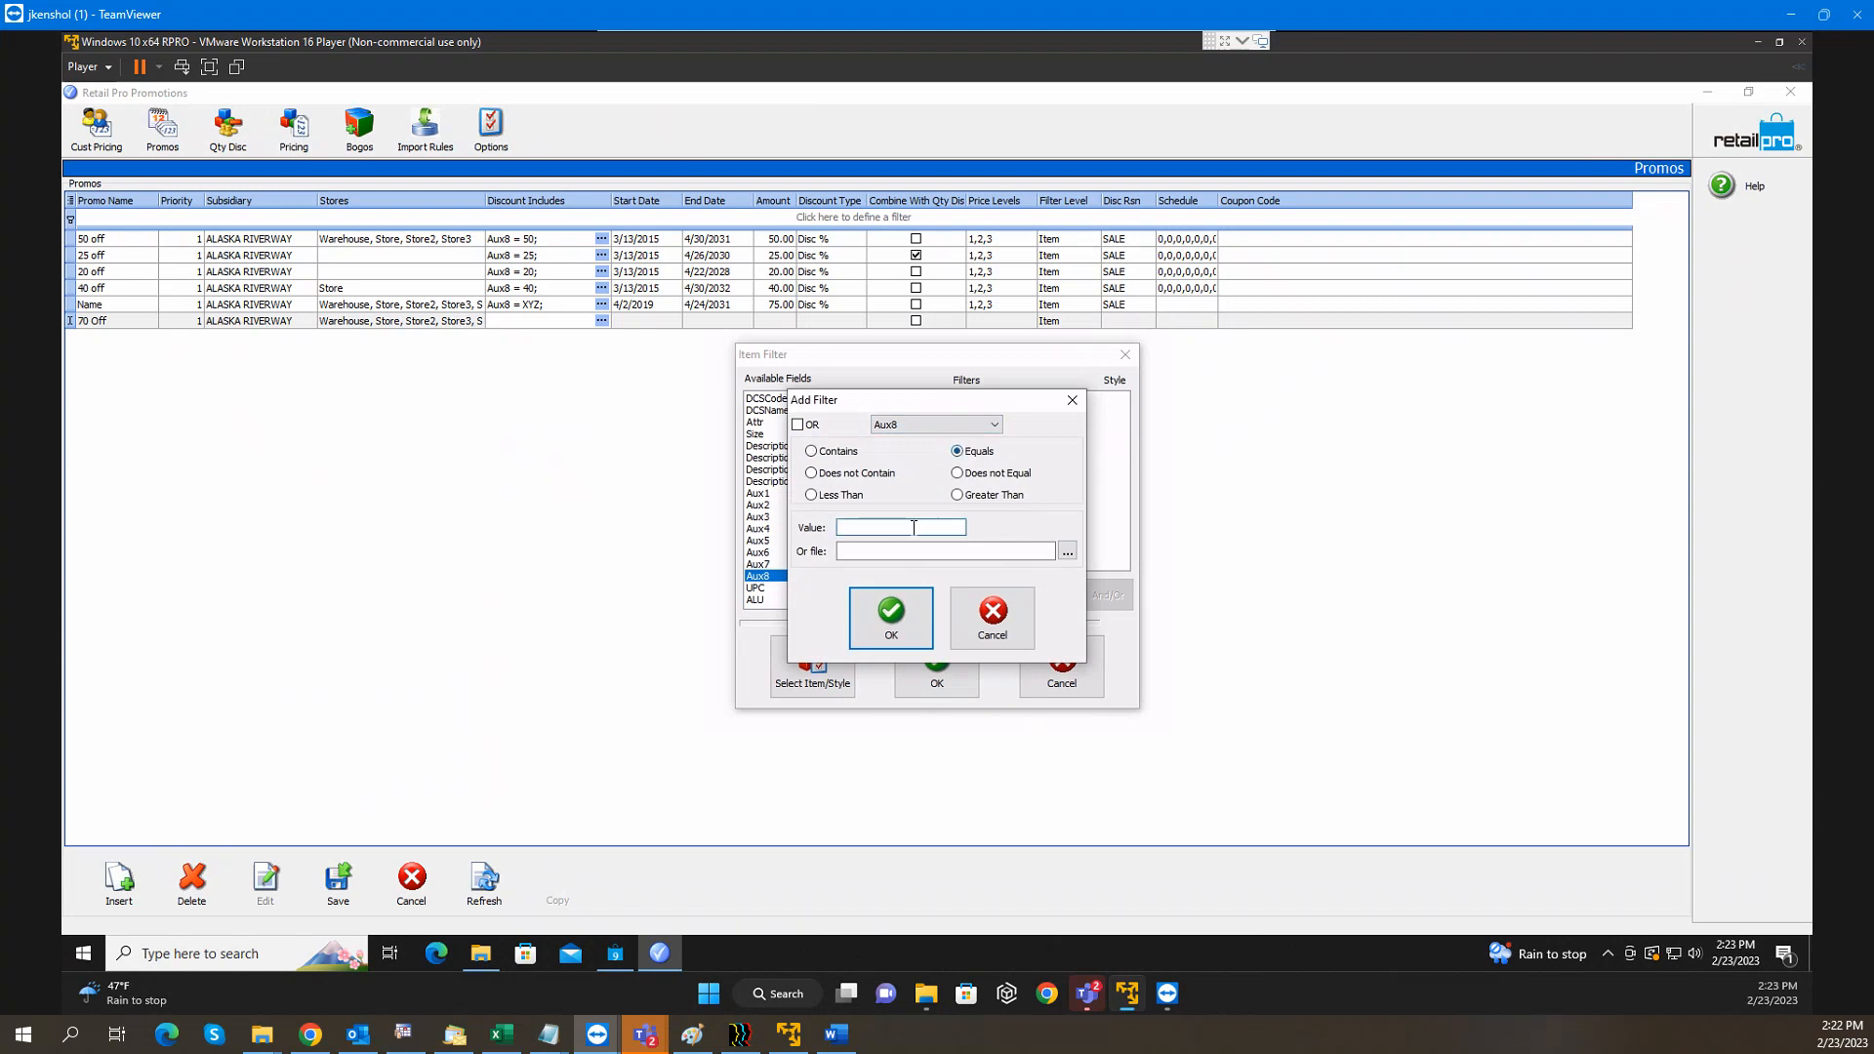
type("70")
left_click(876, 633)
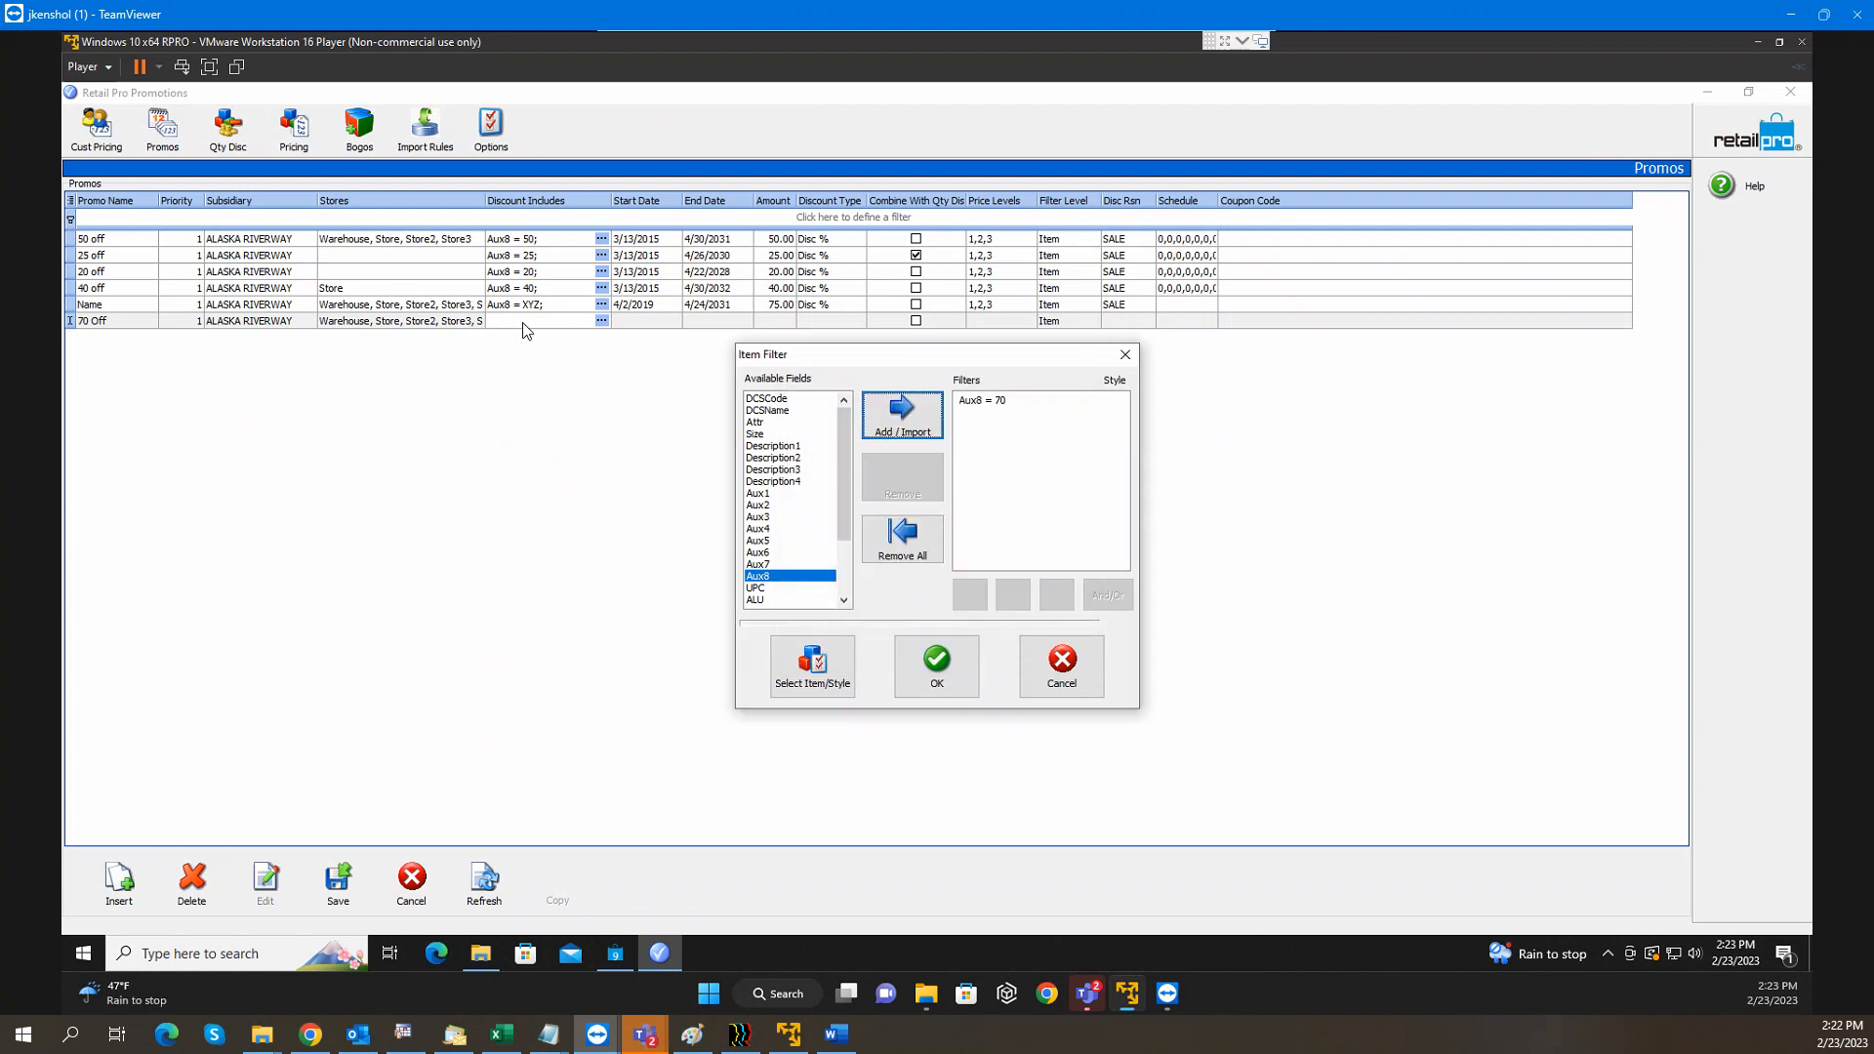
left_click(908, 663)
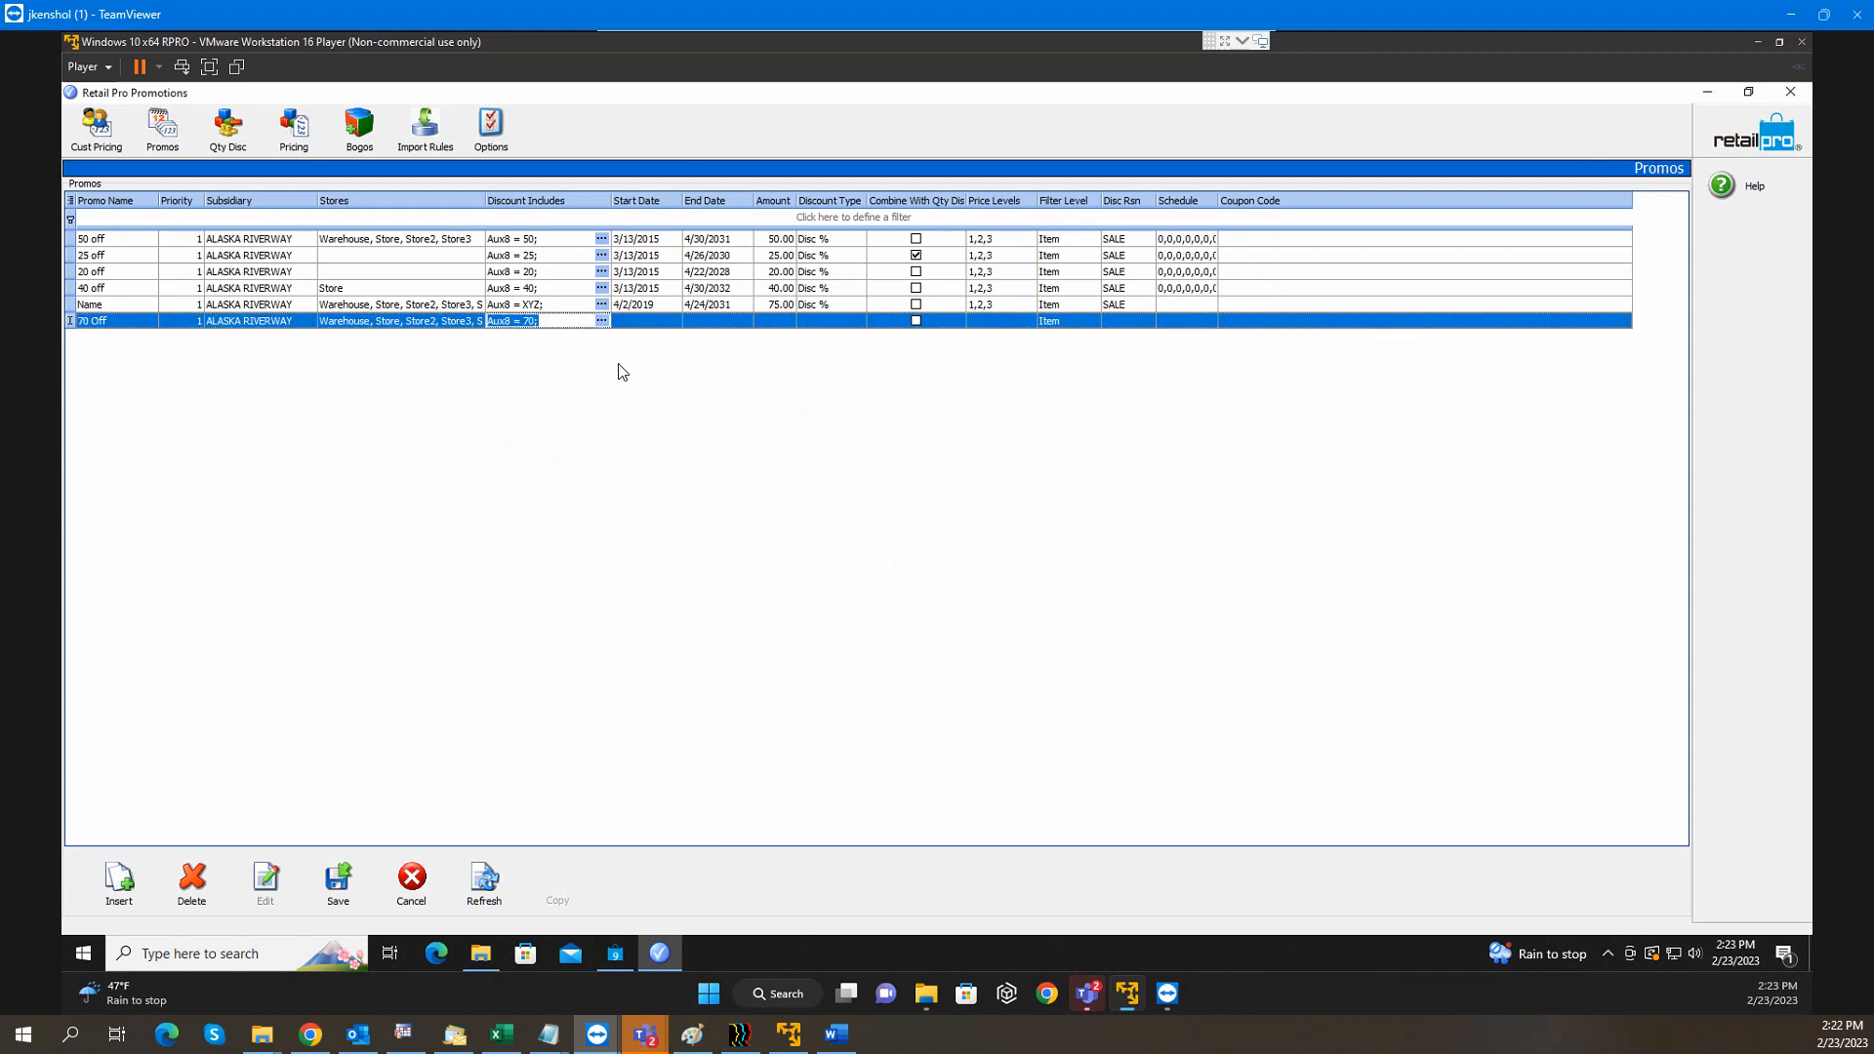
Set the discount amount to 70 and choose the Disc % discount type
left_click(785, 322)
type("70")
left_click(820, 323)
left_click(857, 321)
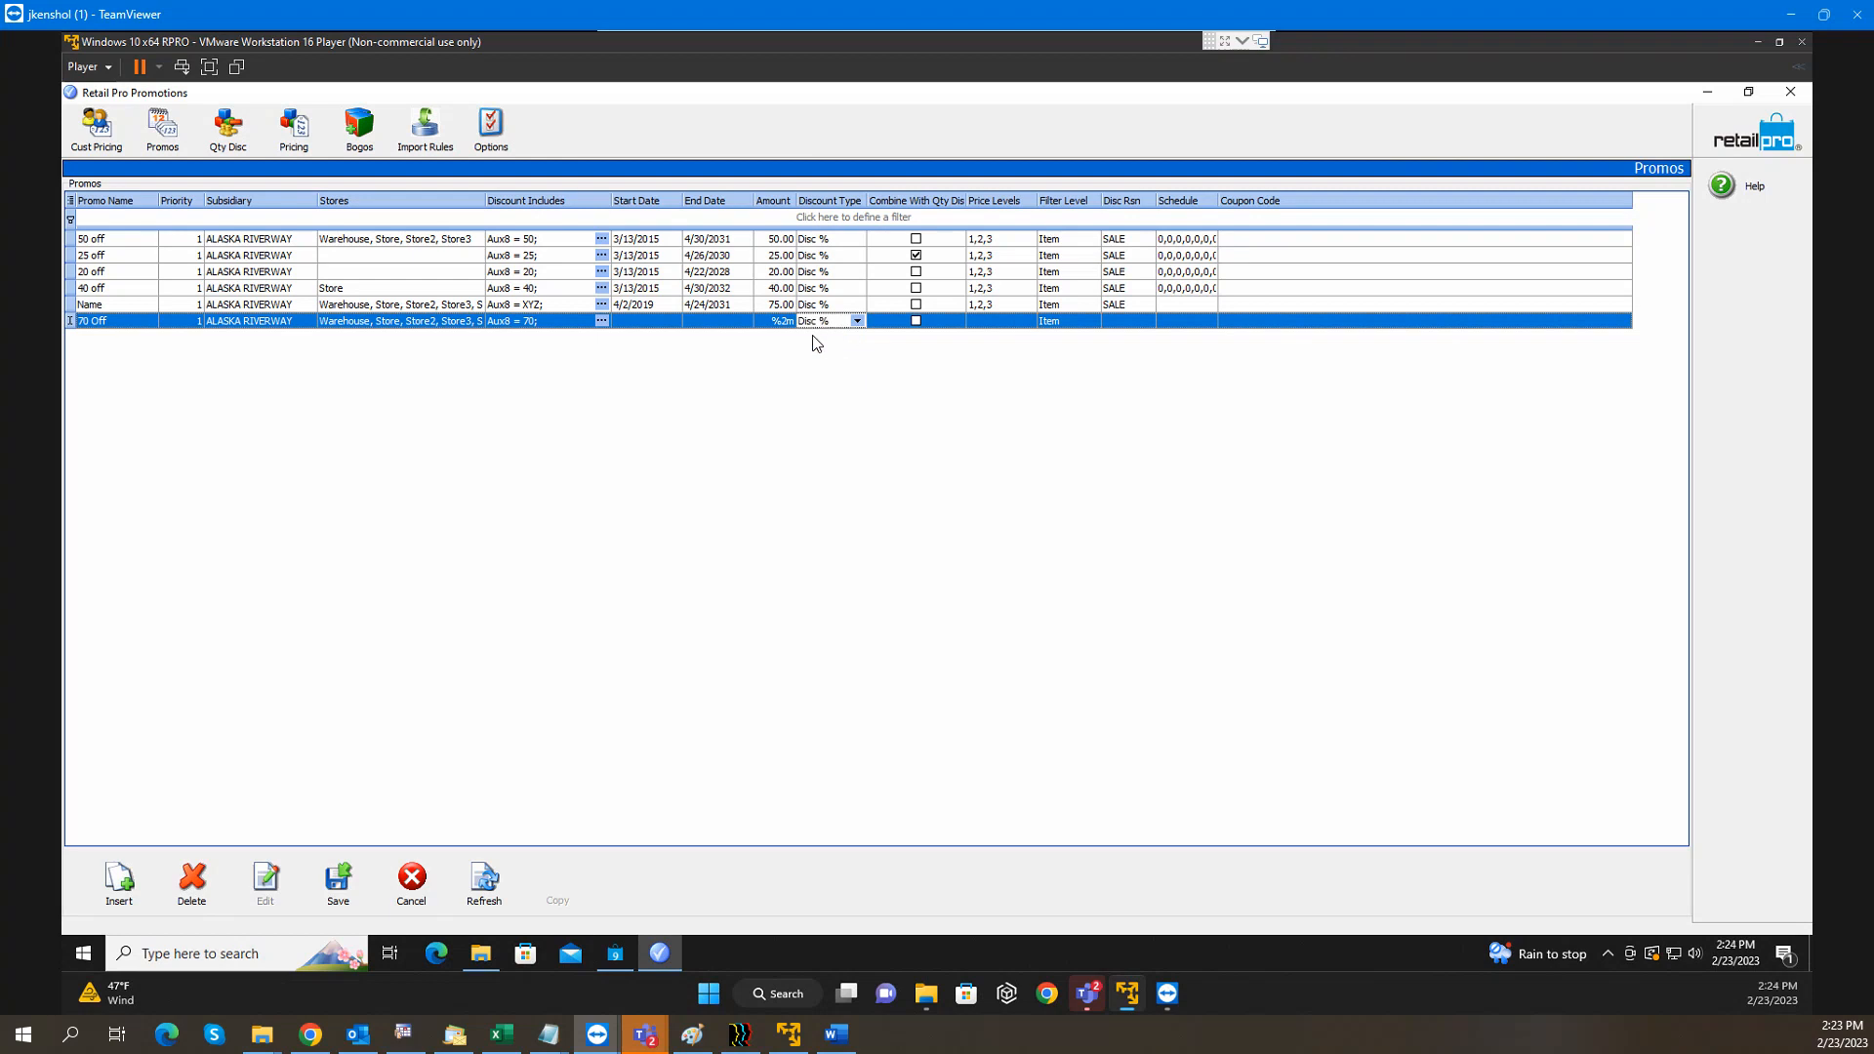
Set the 70 Off promo's discount to 70.00 and its price levels to 1, 2 and 3
left_click(791, 325)
left_click(823, 325)
left_click(1027, 322)
left_click(1028, 321)
left_click(684, 394)
left_click(684, 406)
left_click(689, 419)
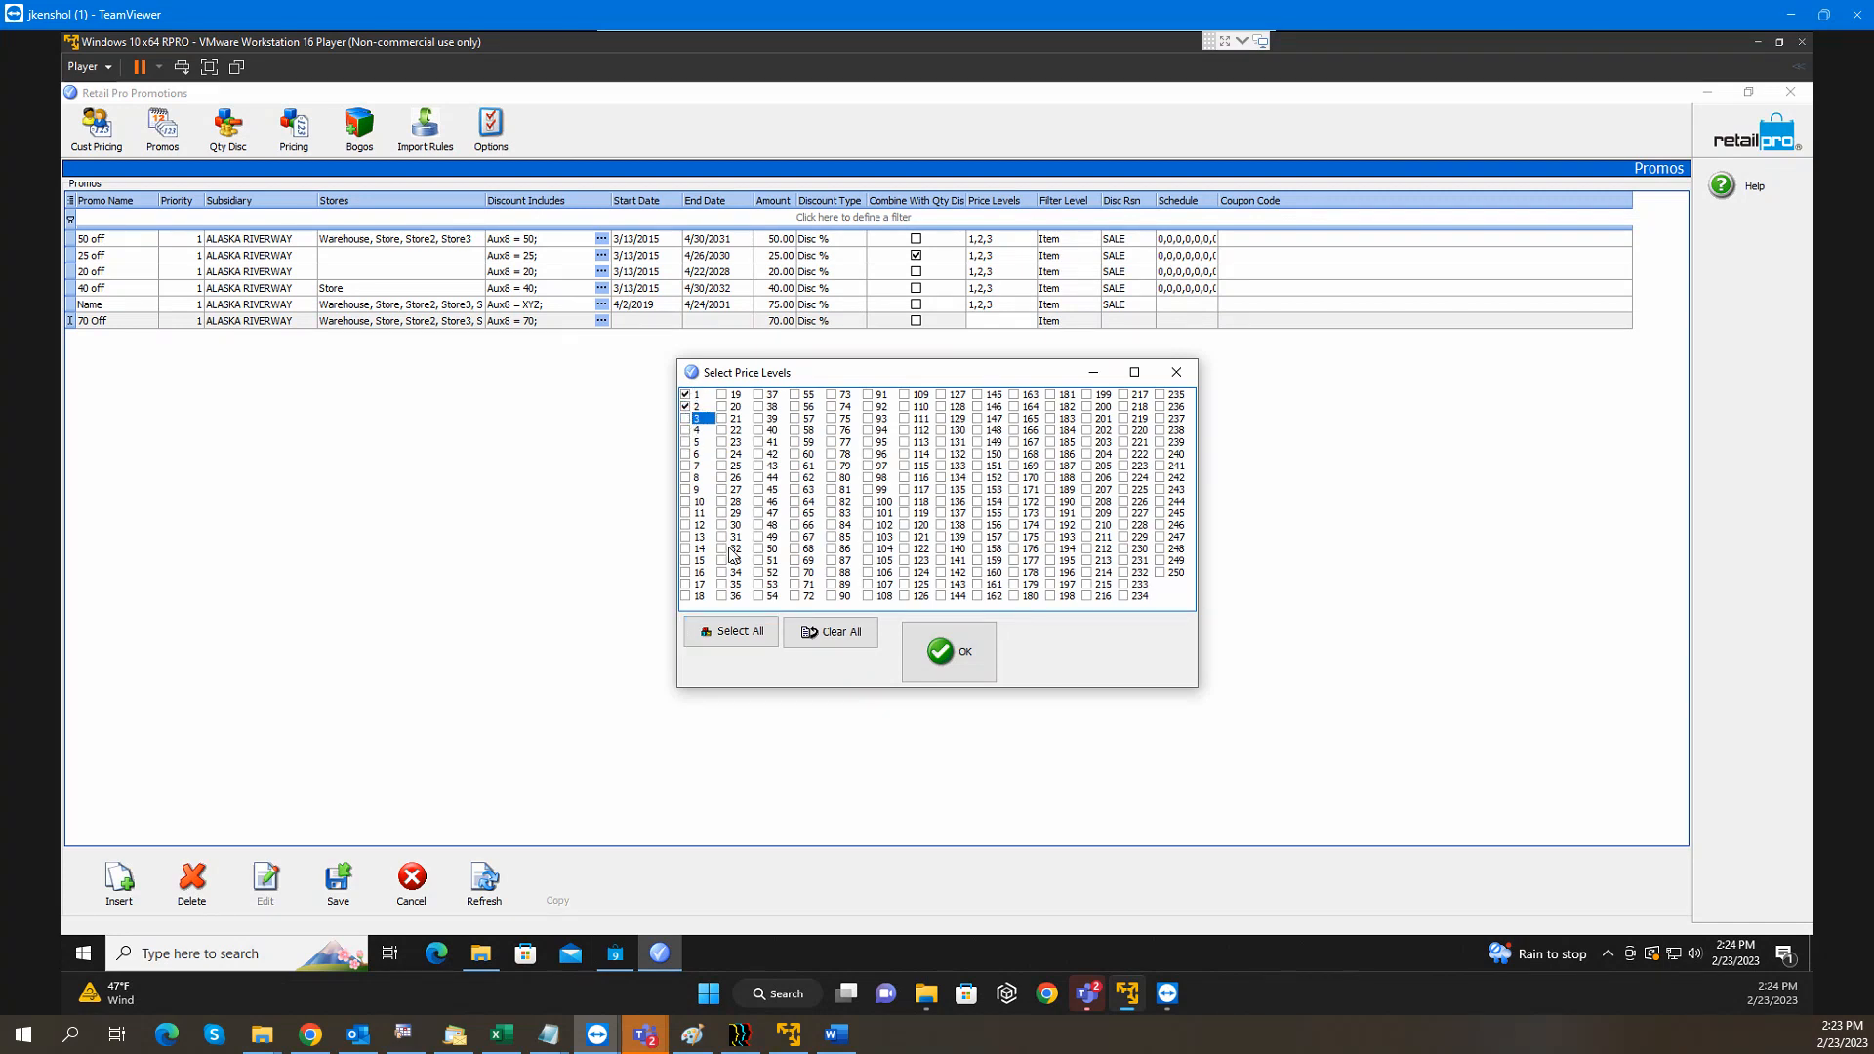
left_click(686, 419)
left_click(970, 646)
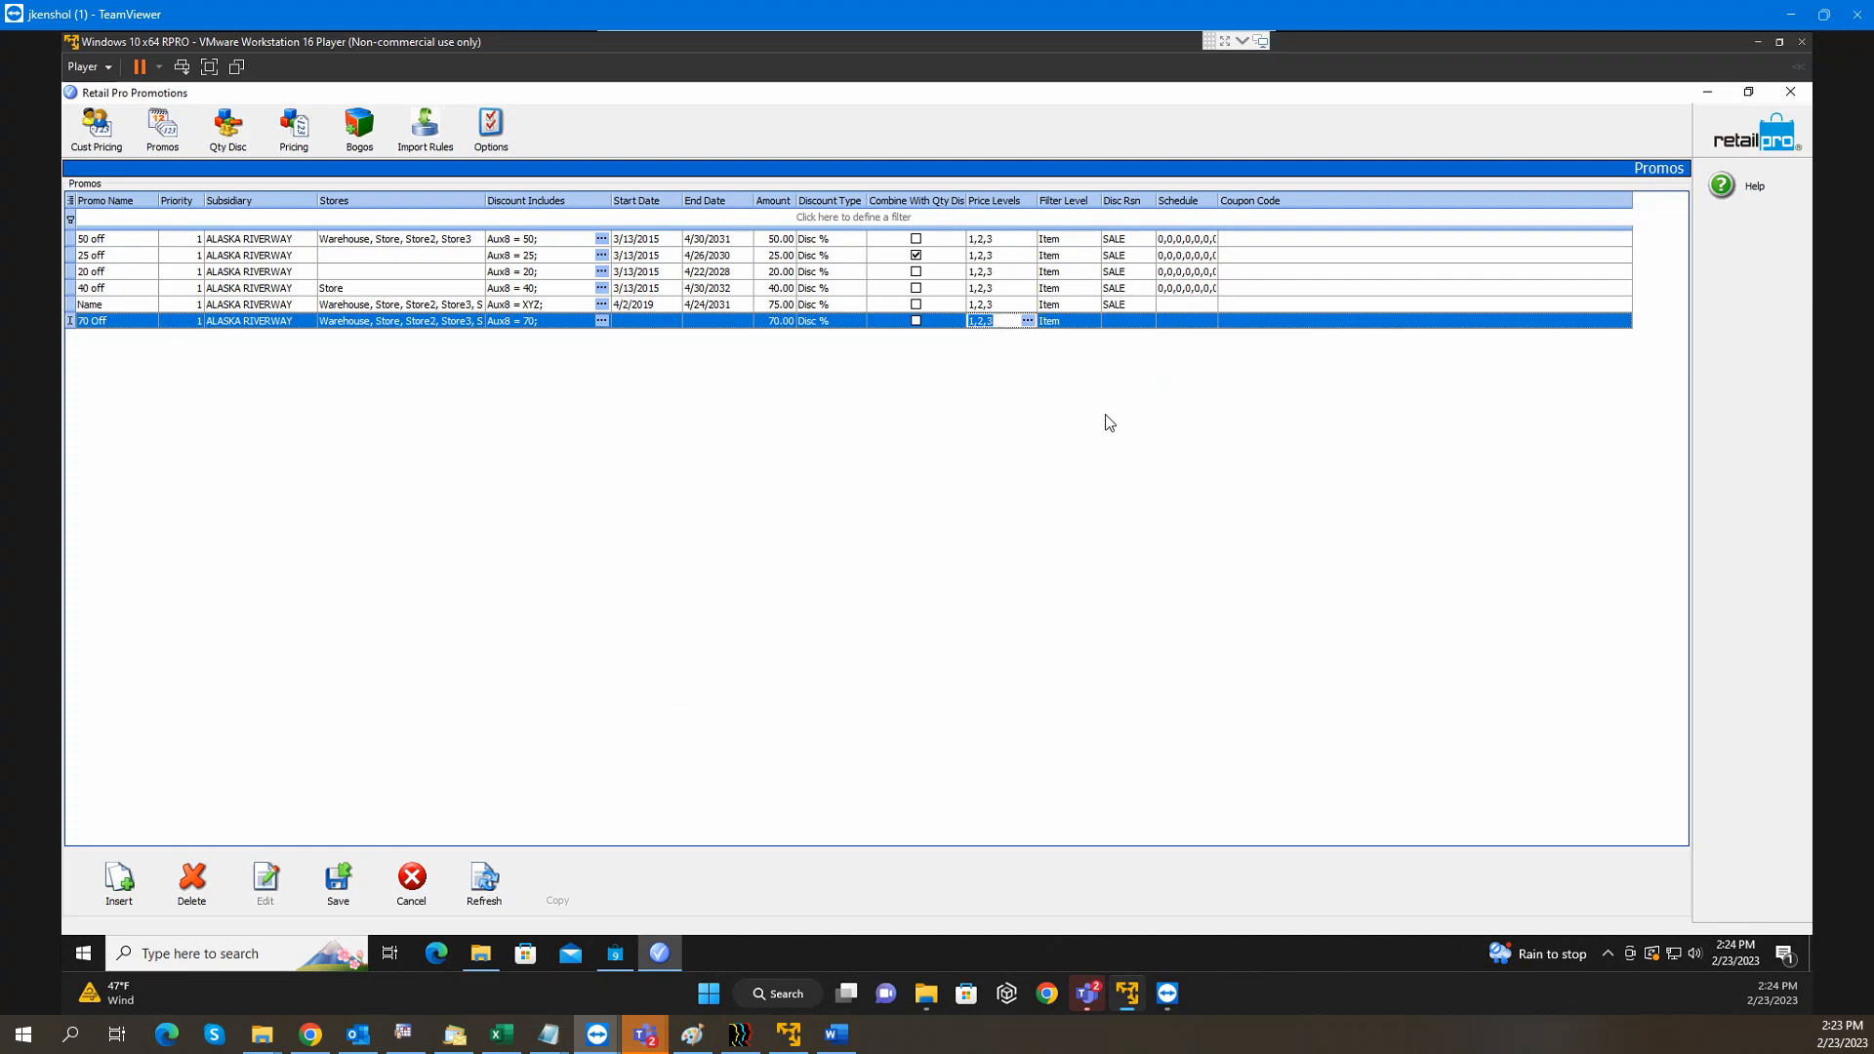
Keep the filter level at Item, choose SALE as the discount reason, and save the promo
left_click(1067, 323)
left_click(1093, 323)
left_click(1092, 323)
left_click(1128, 324)
left_click(1145, 321)
left_click(793, 498)
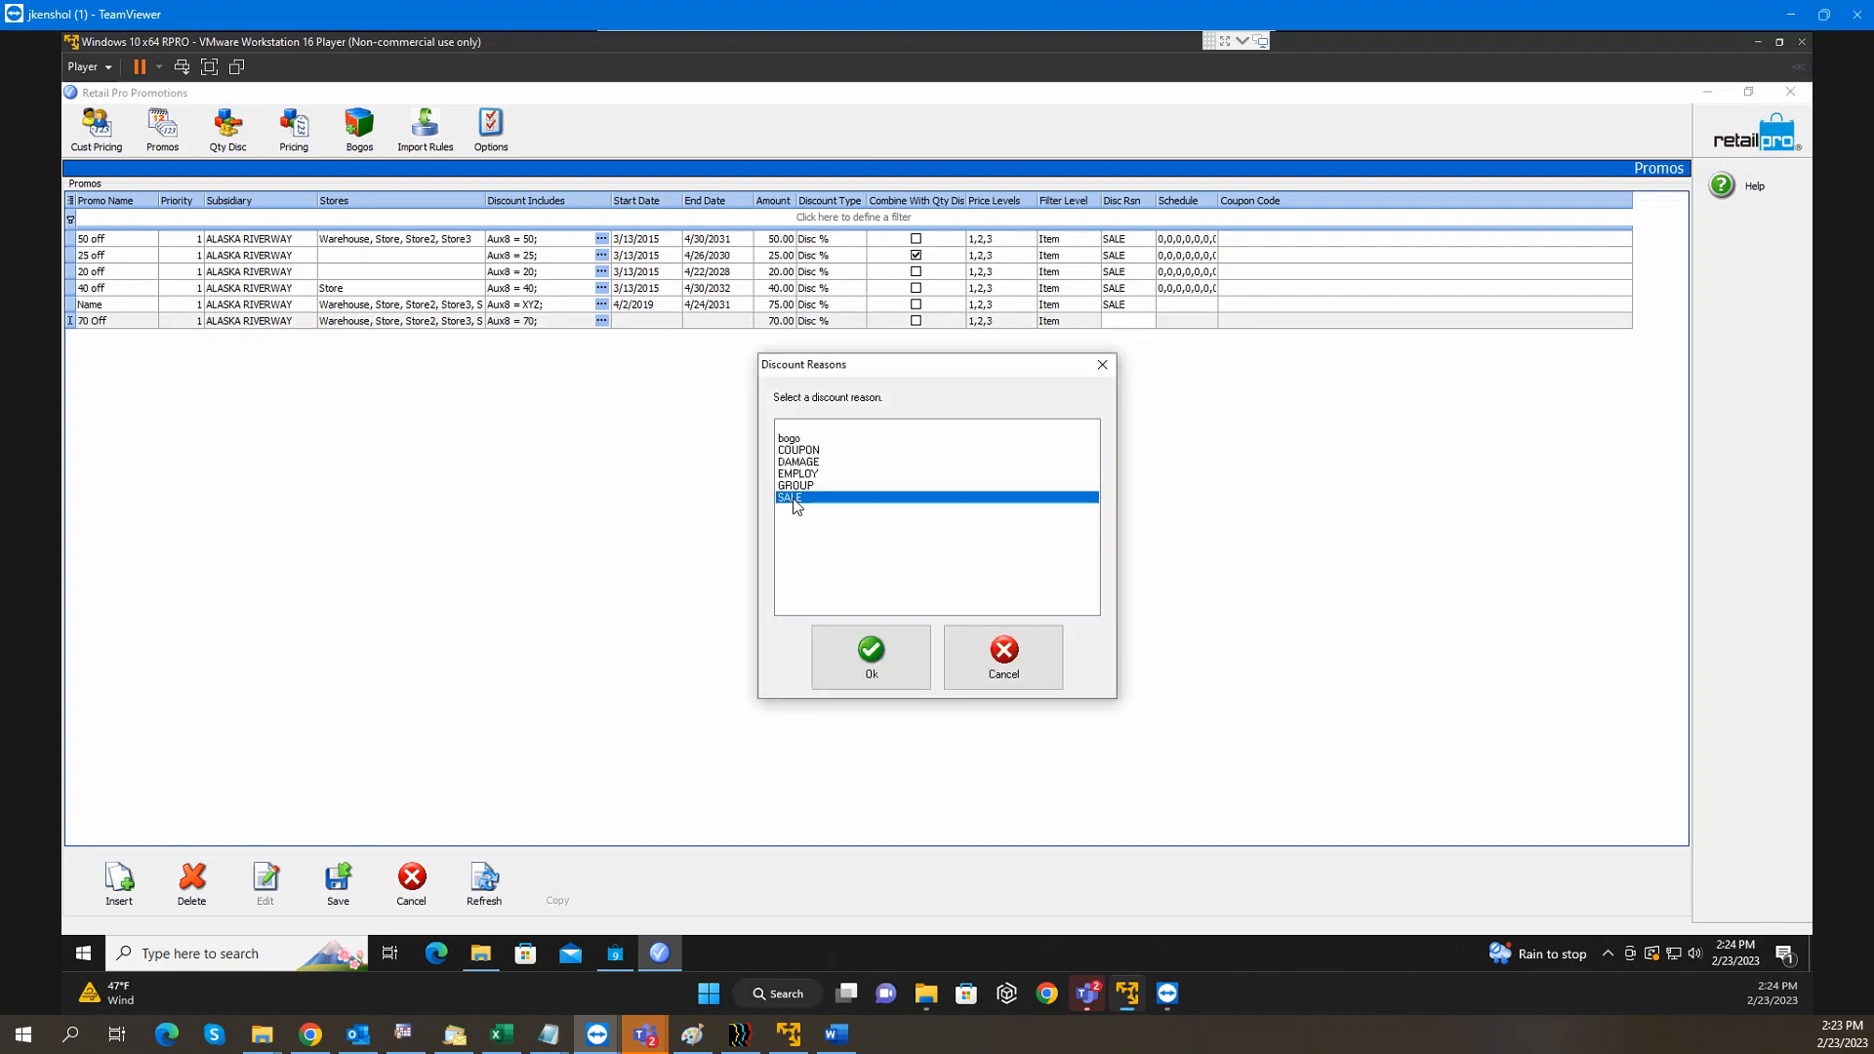
left_click(915, 654)
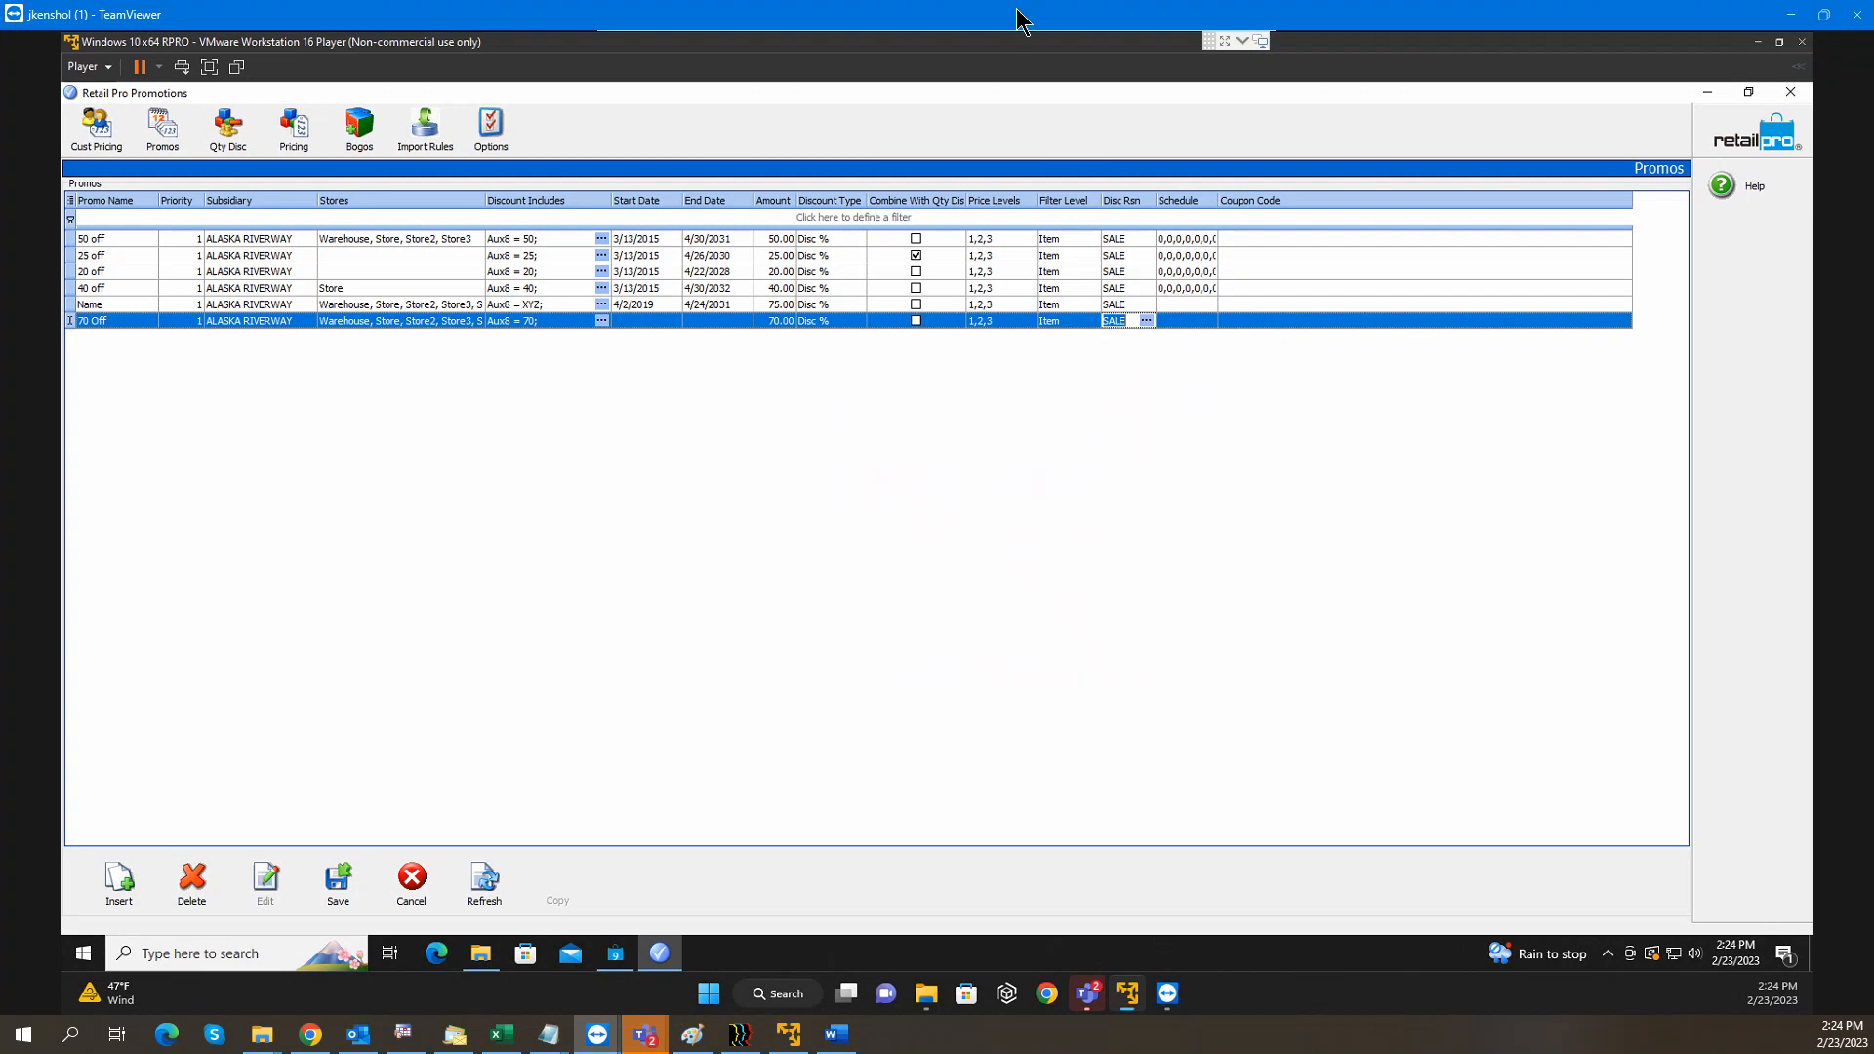
left_click(335, 893)
Finish saving the 70 Off promo and open the Retail Pro inventory item list
left_click(335, 892)
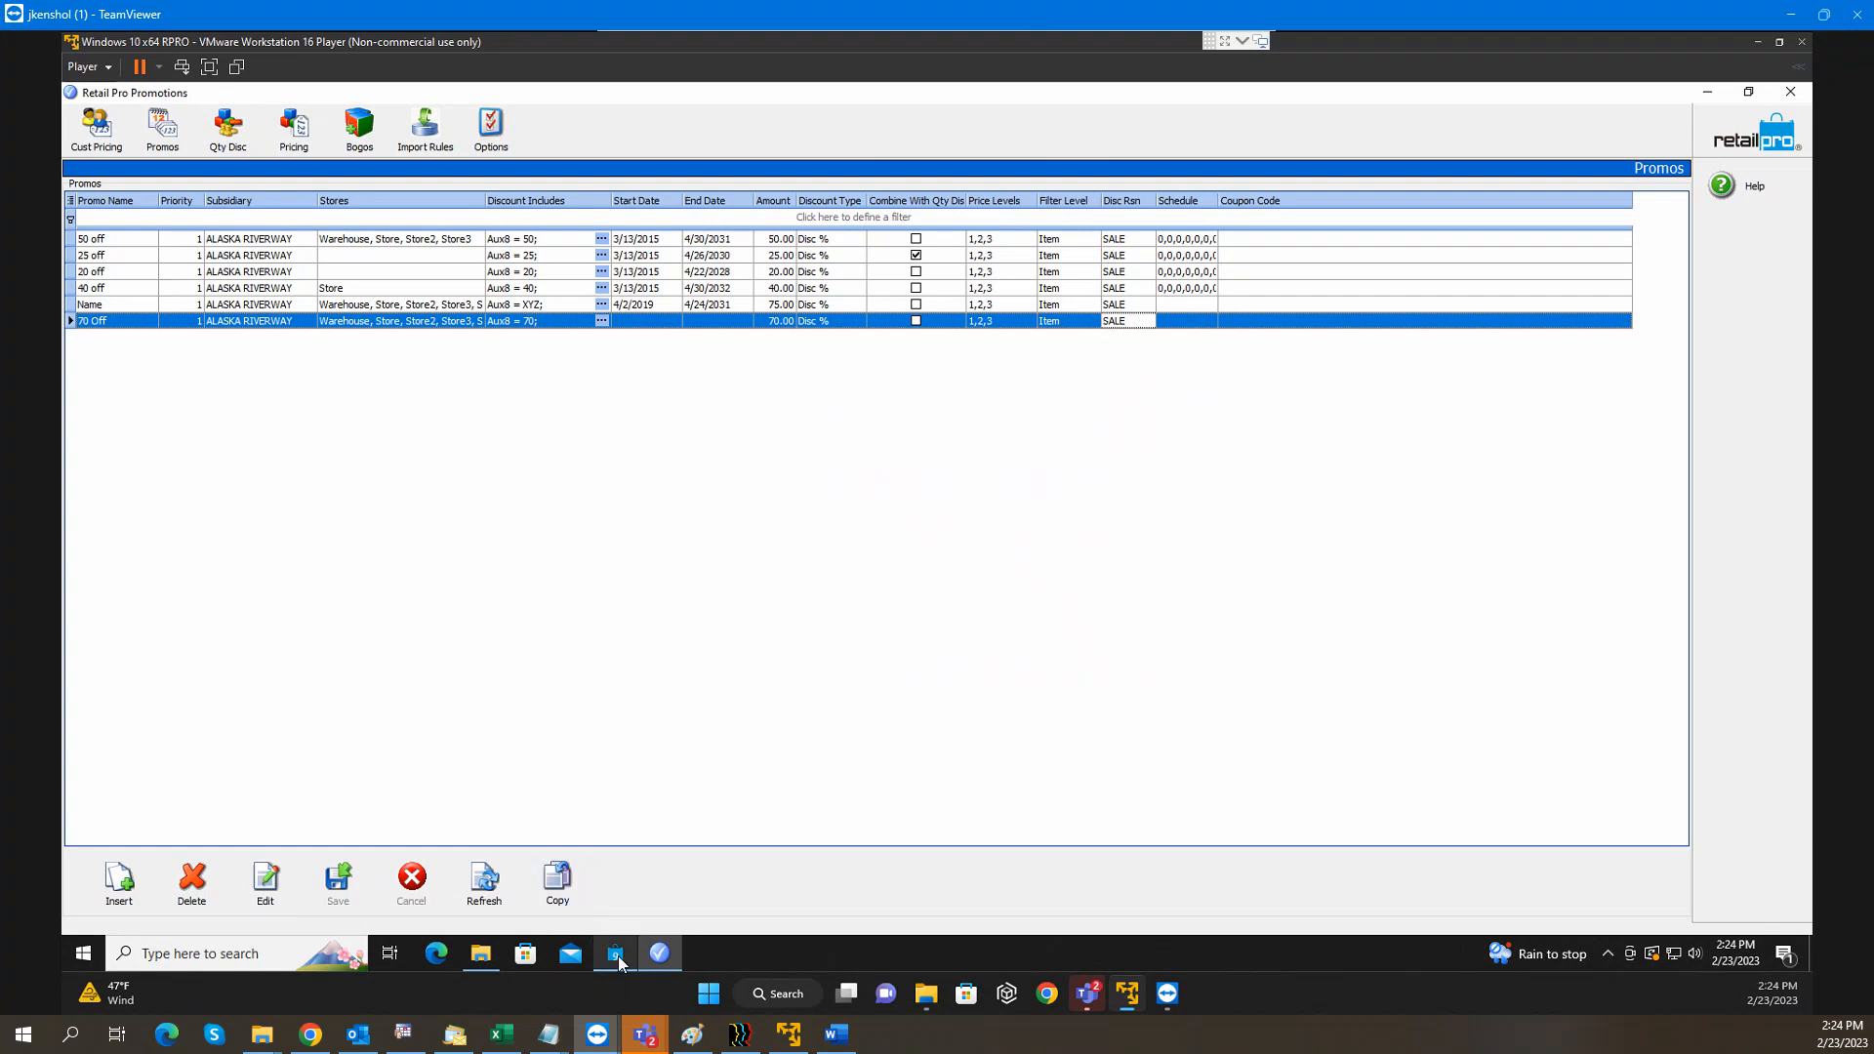
left_click(143, 291)
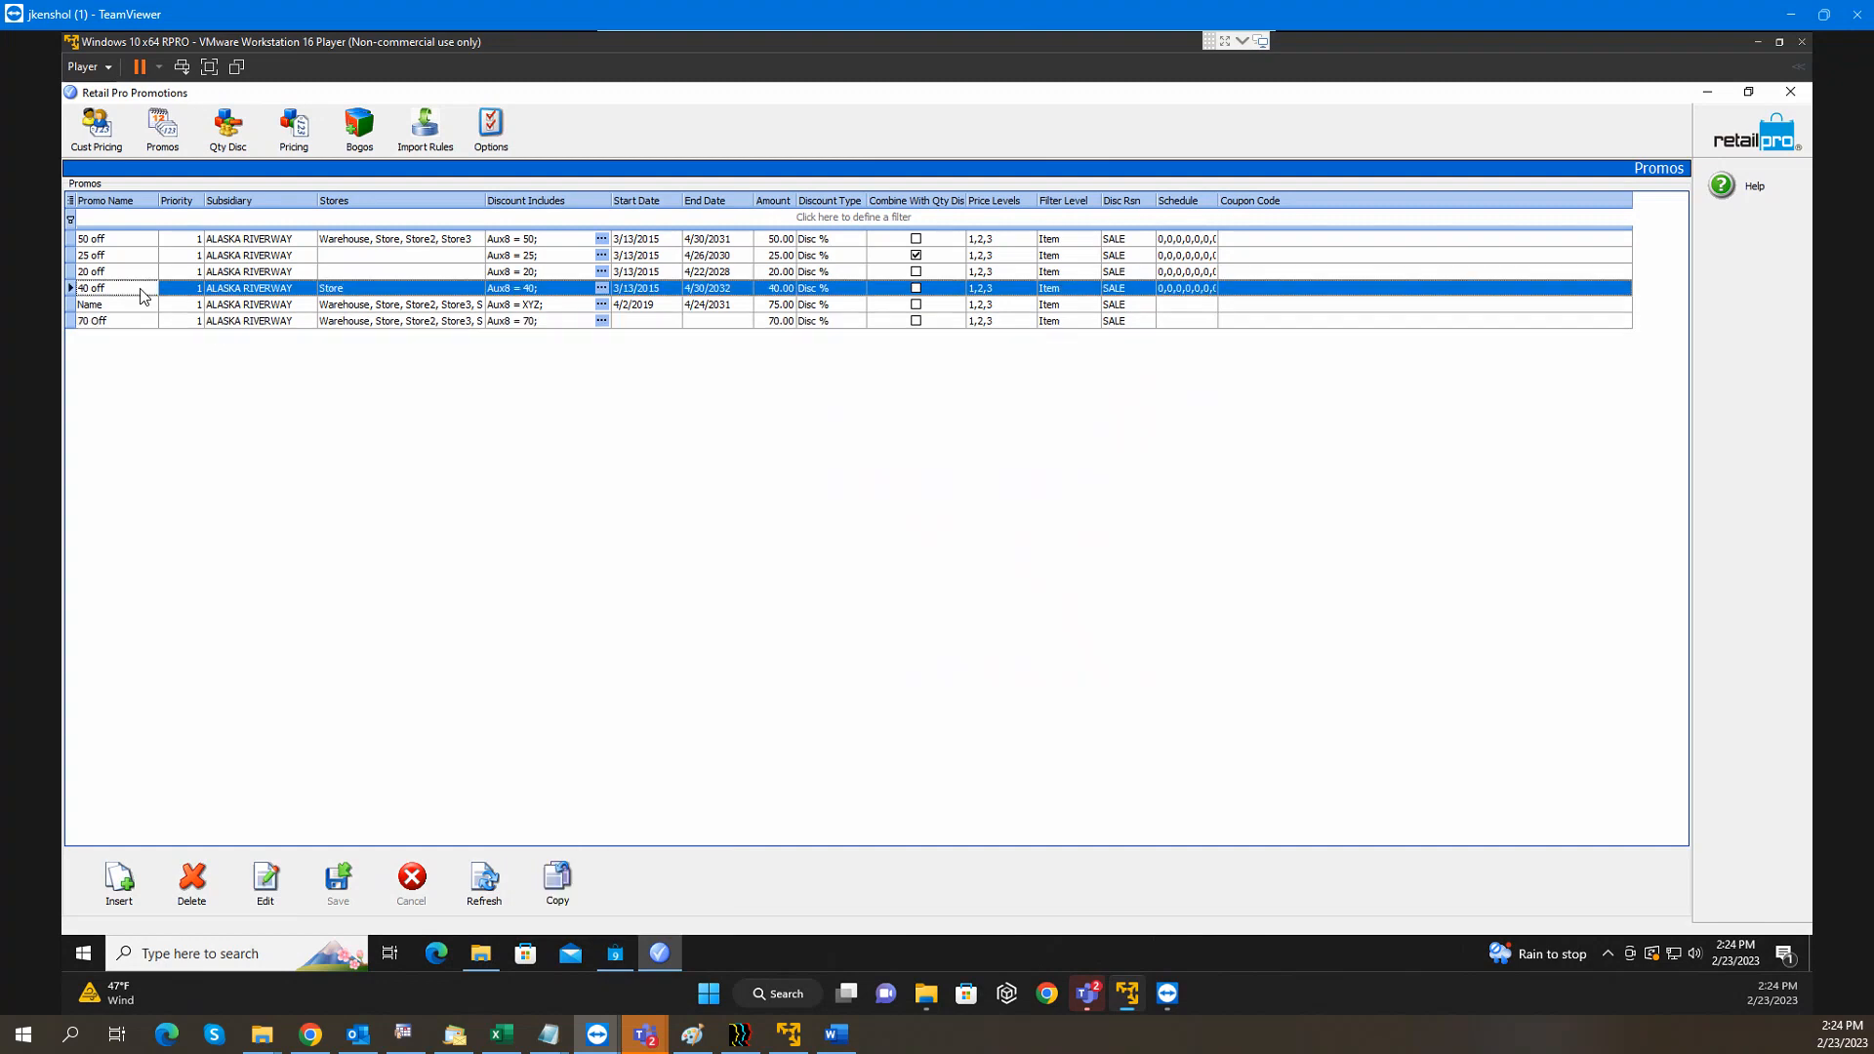
mouse_move(614, 965)
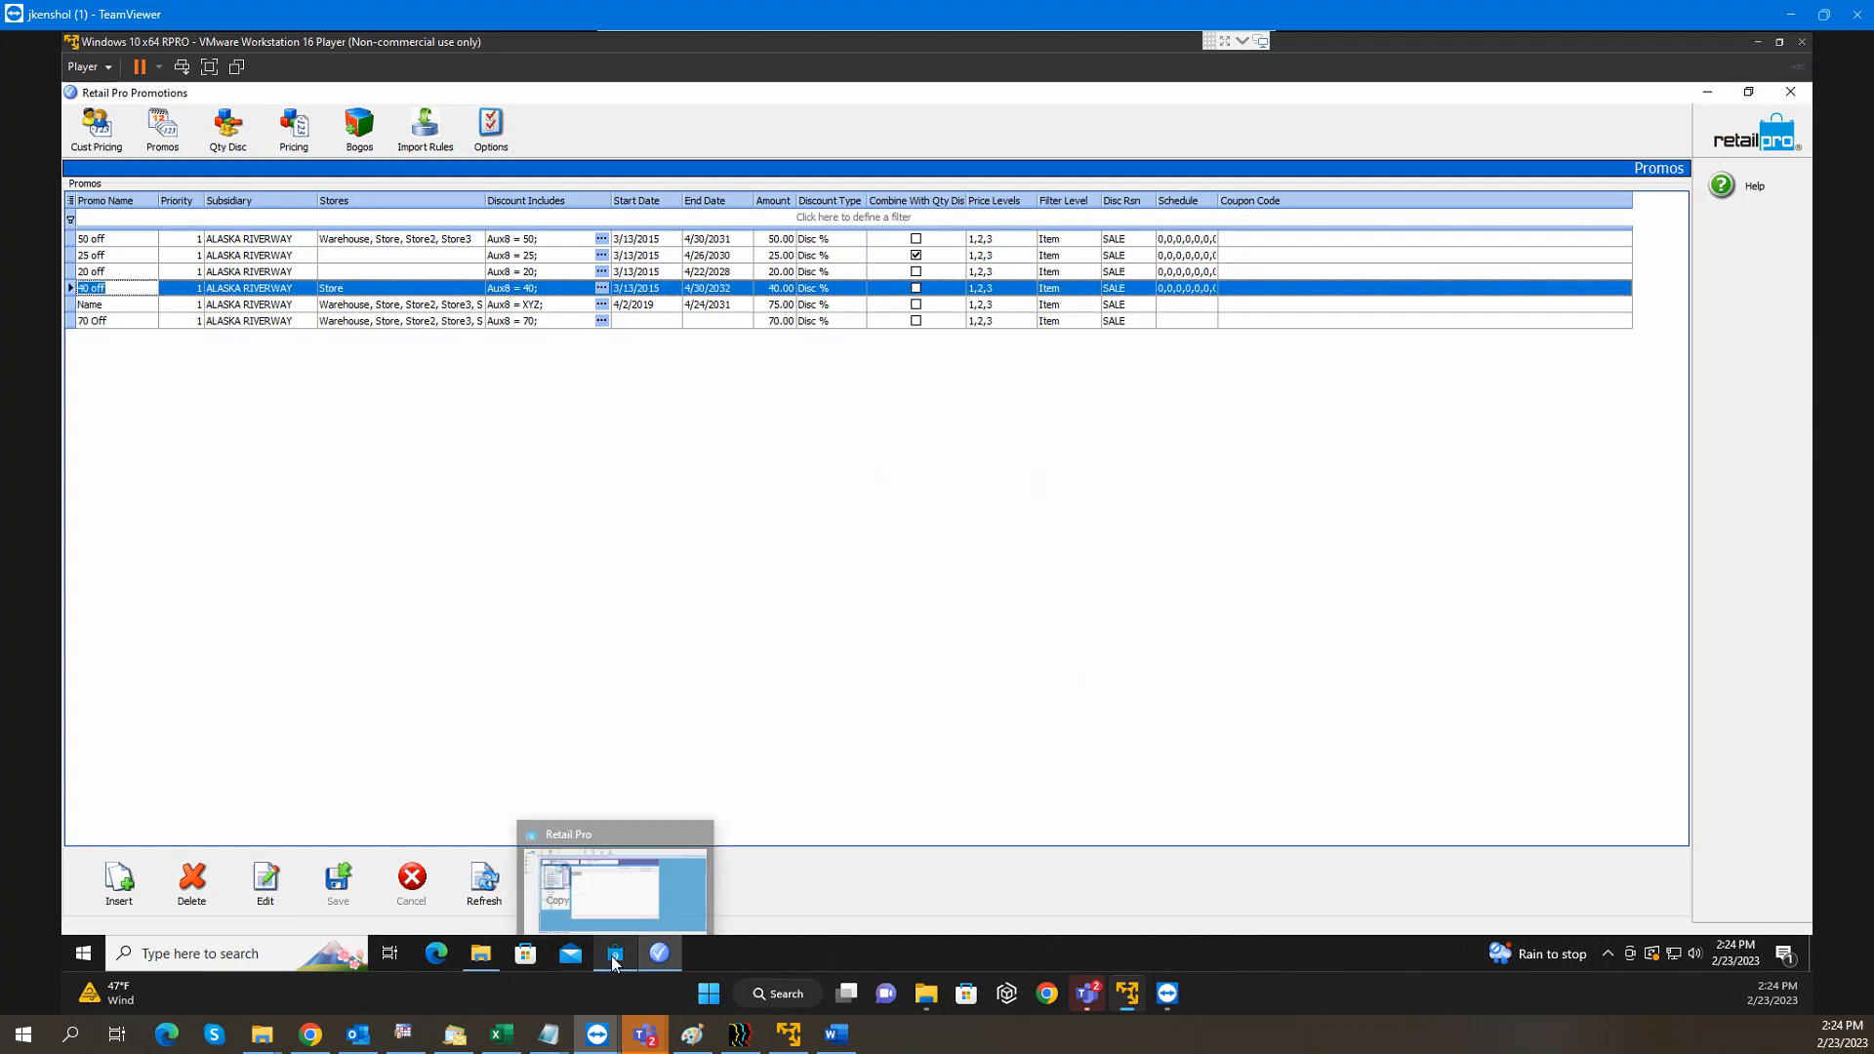
left_click(616, 964)
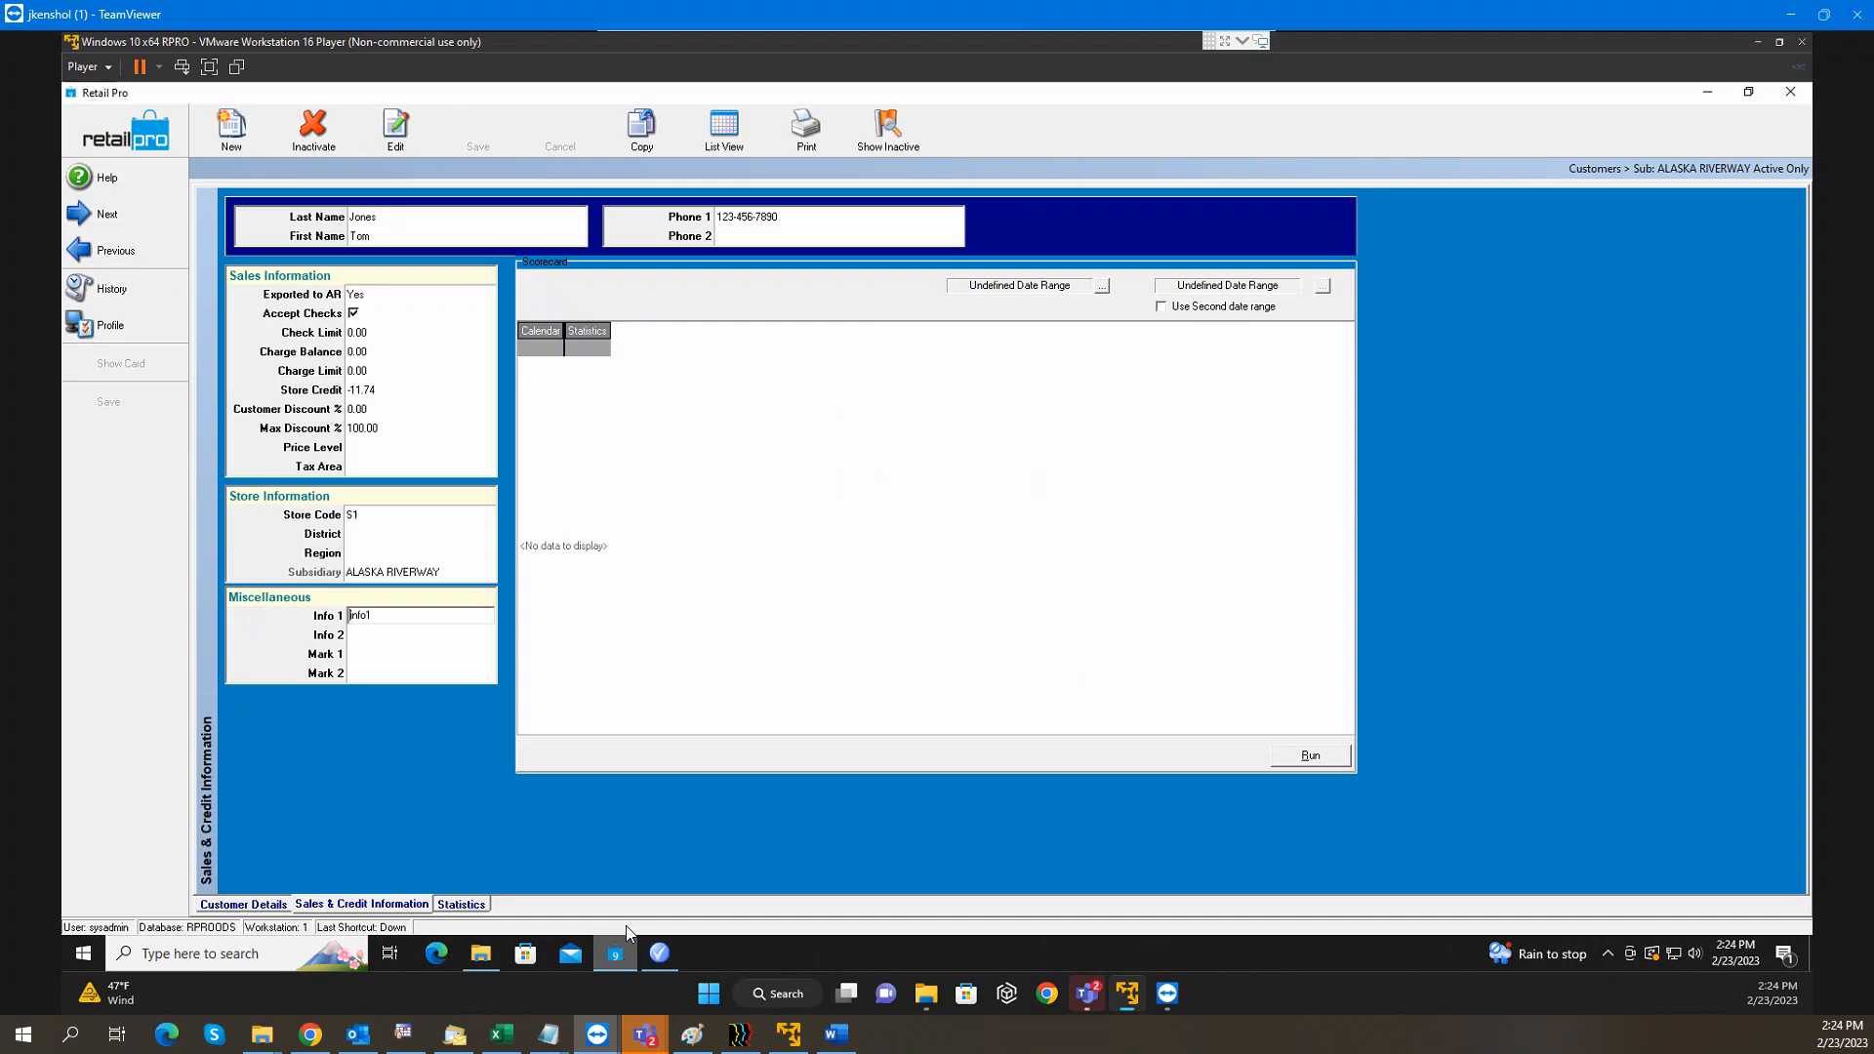
left_click(128, 138)
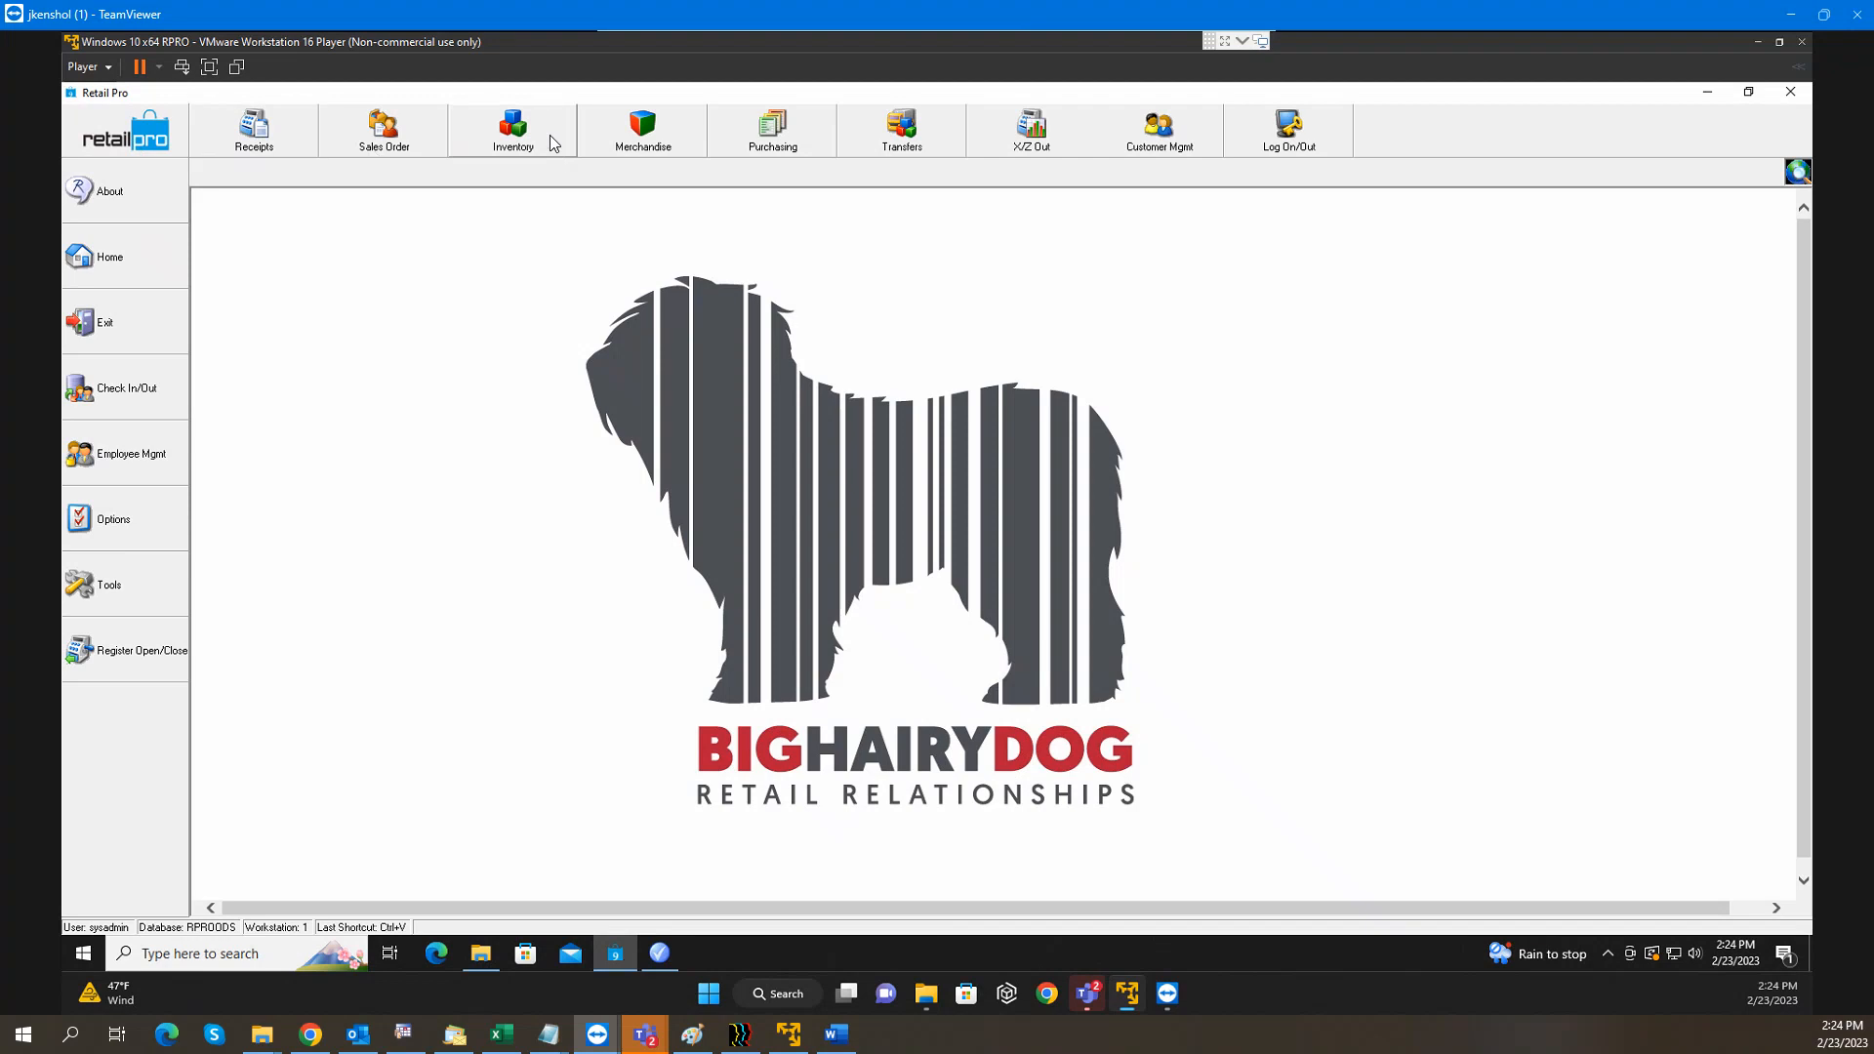
left_click(549, 140)
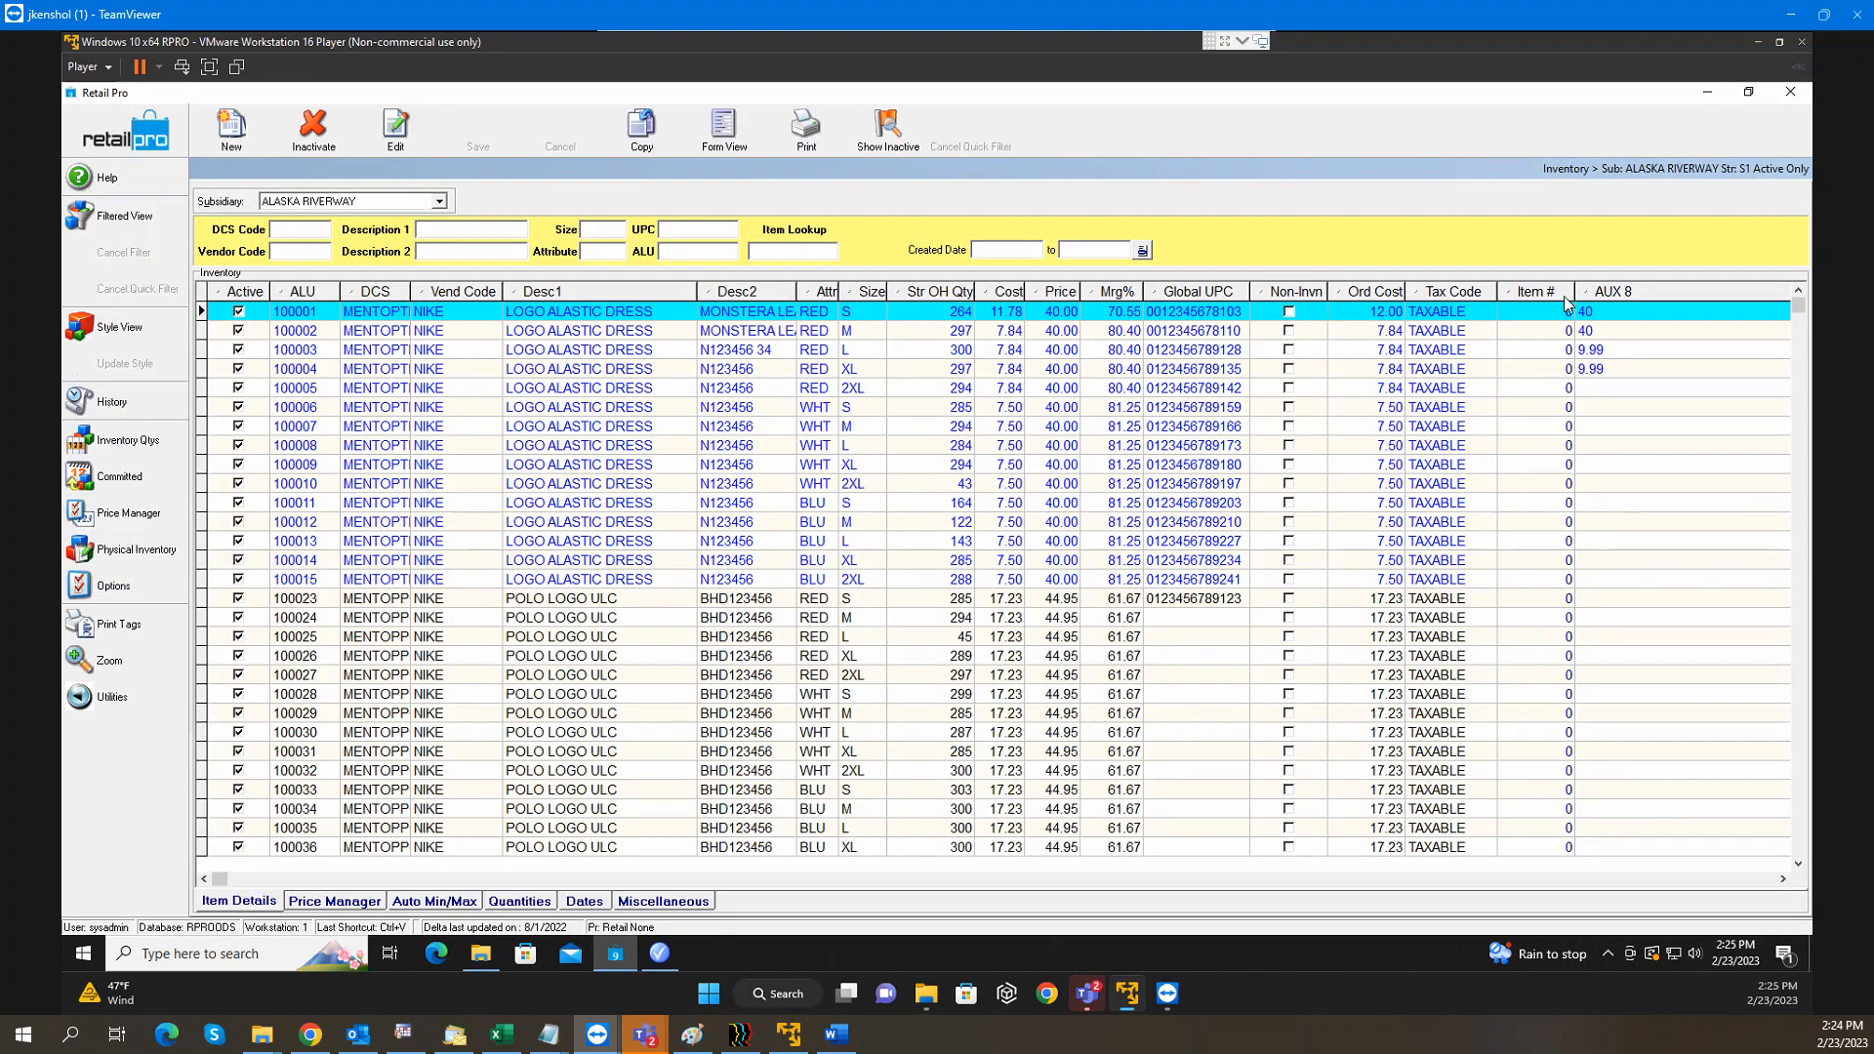
Move the AUX 8 column beside Active, narrow it, set item 100005's AUX 8 to 70, and return home
left_click_drag(1636, 291, 322, 330)
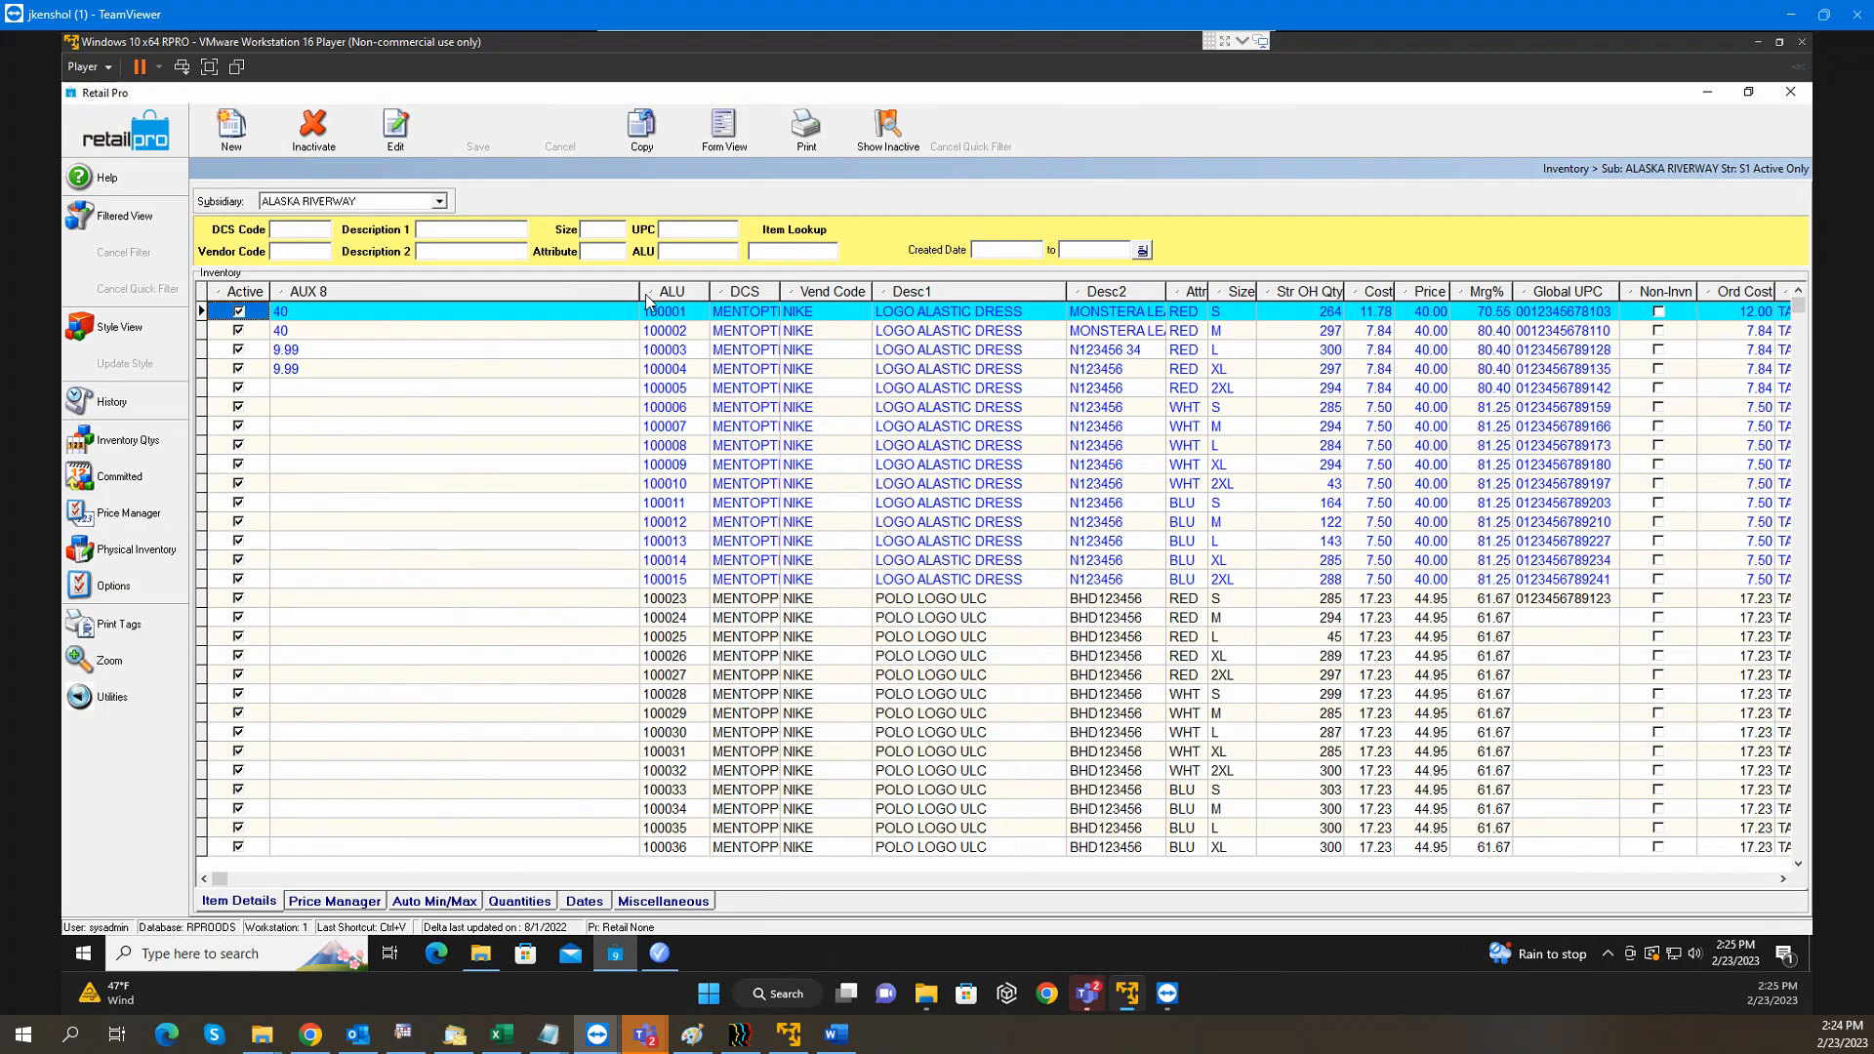
left_click_drag(641, 293, 340, 310)
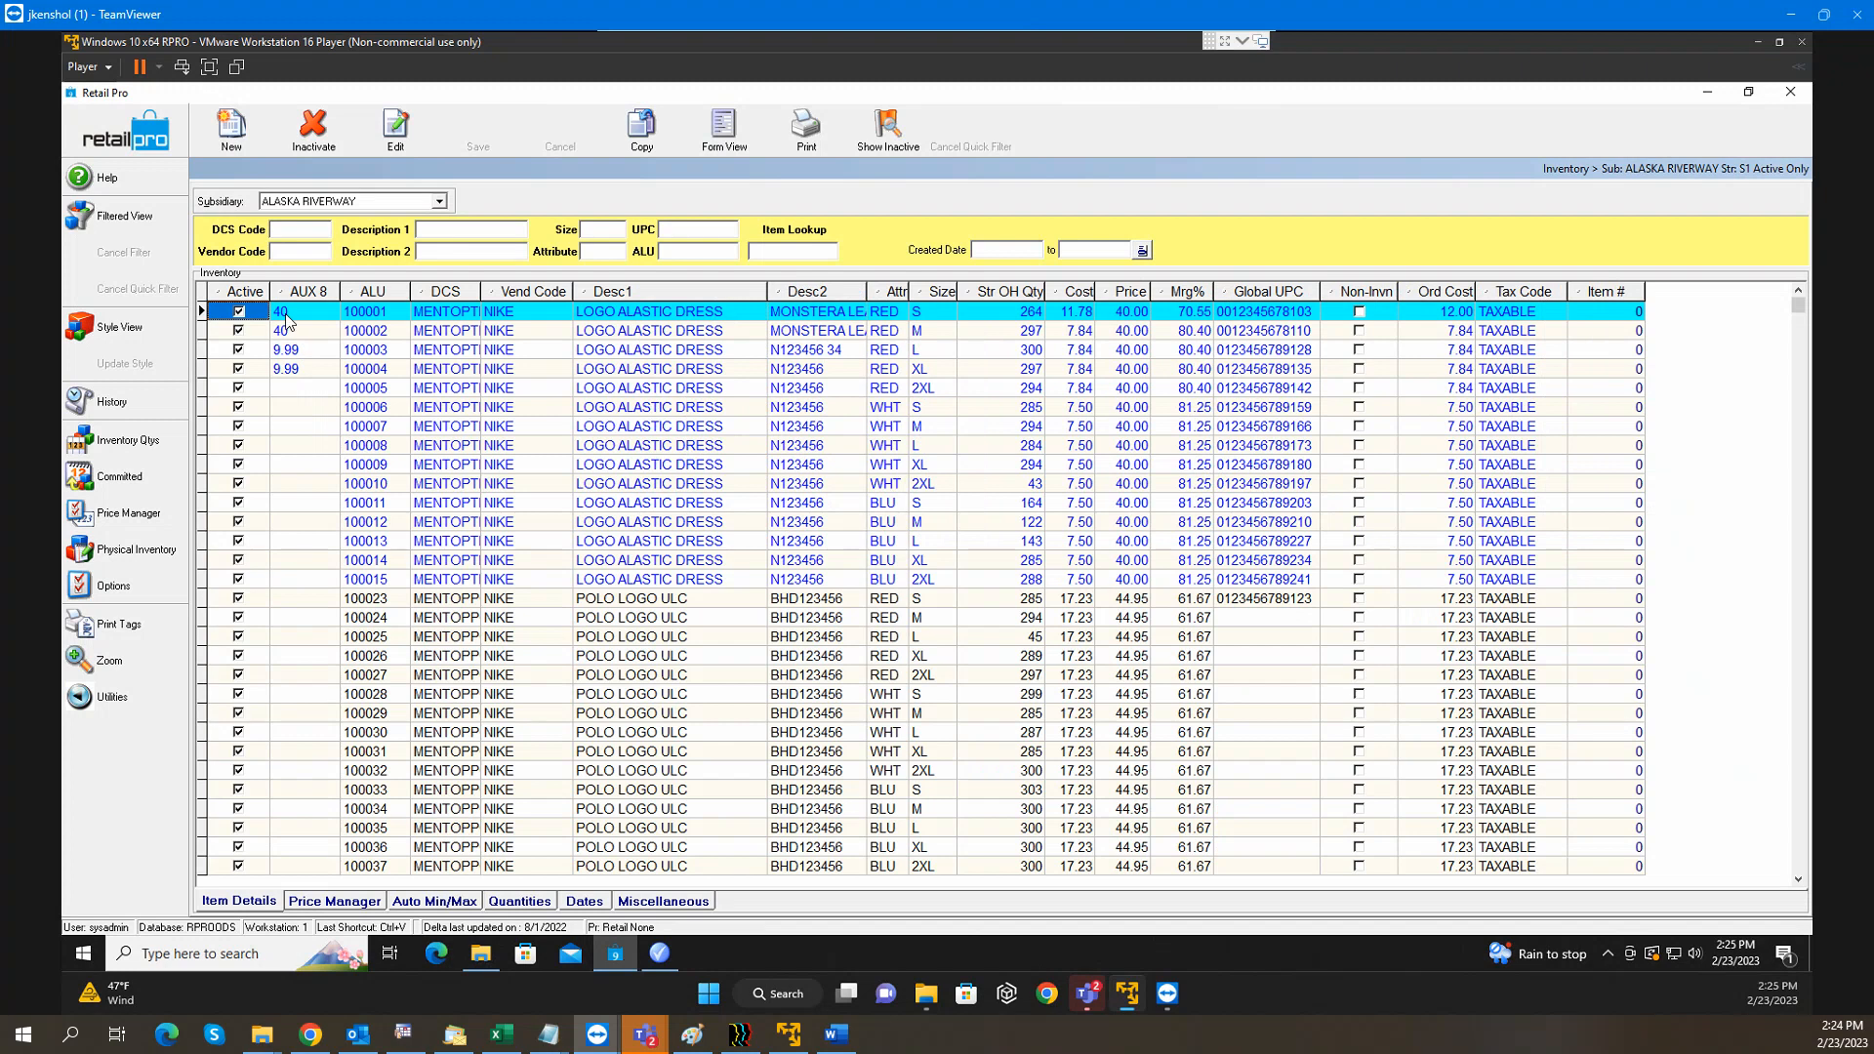
left_click(285, 311)
left_click(376, 316)
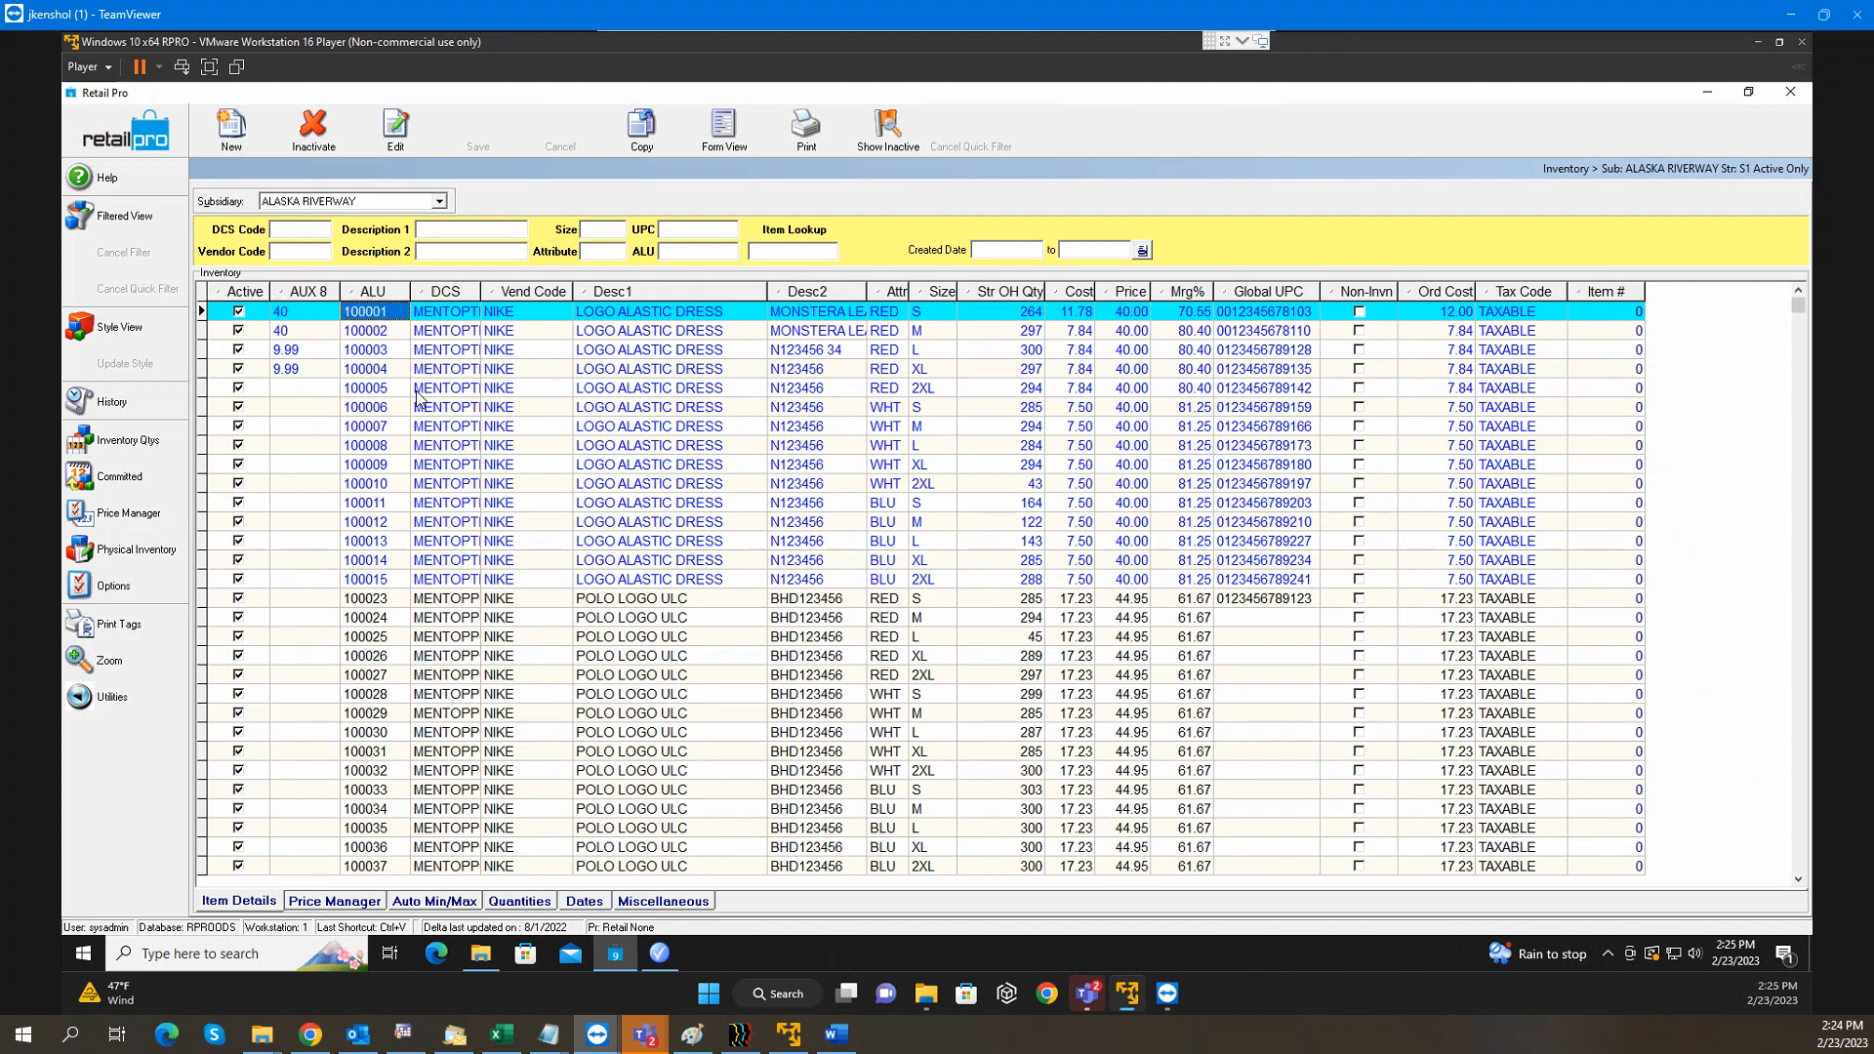
left_click(301, 391)
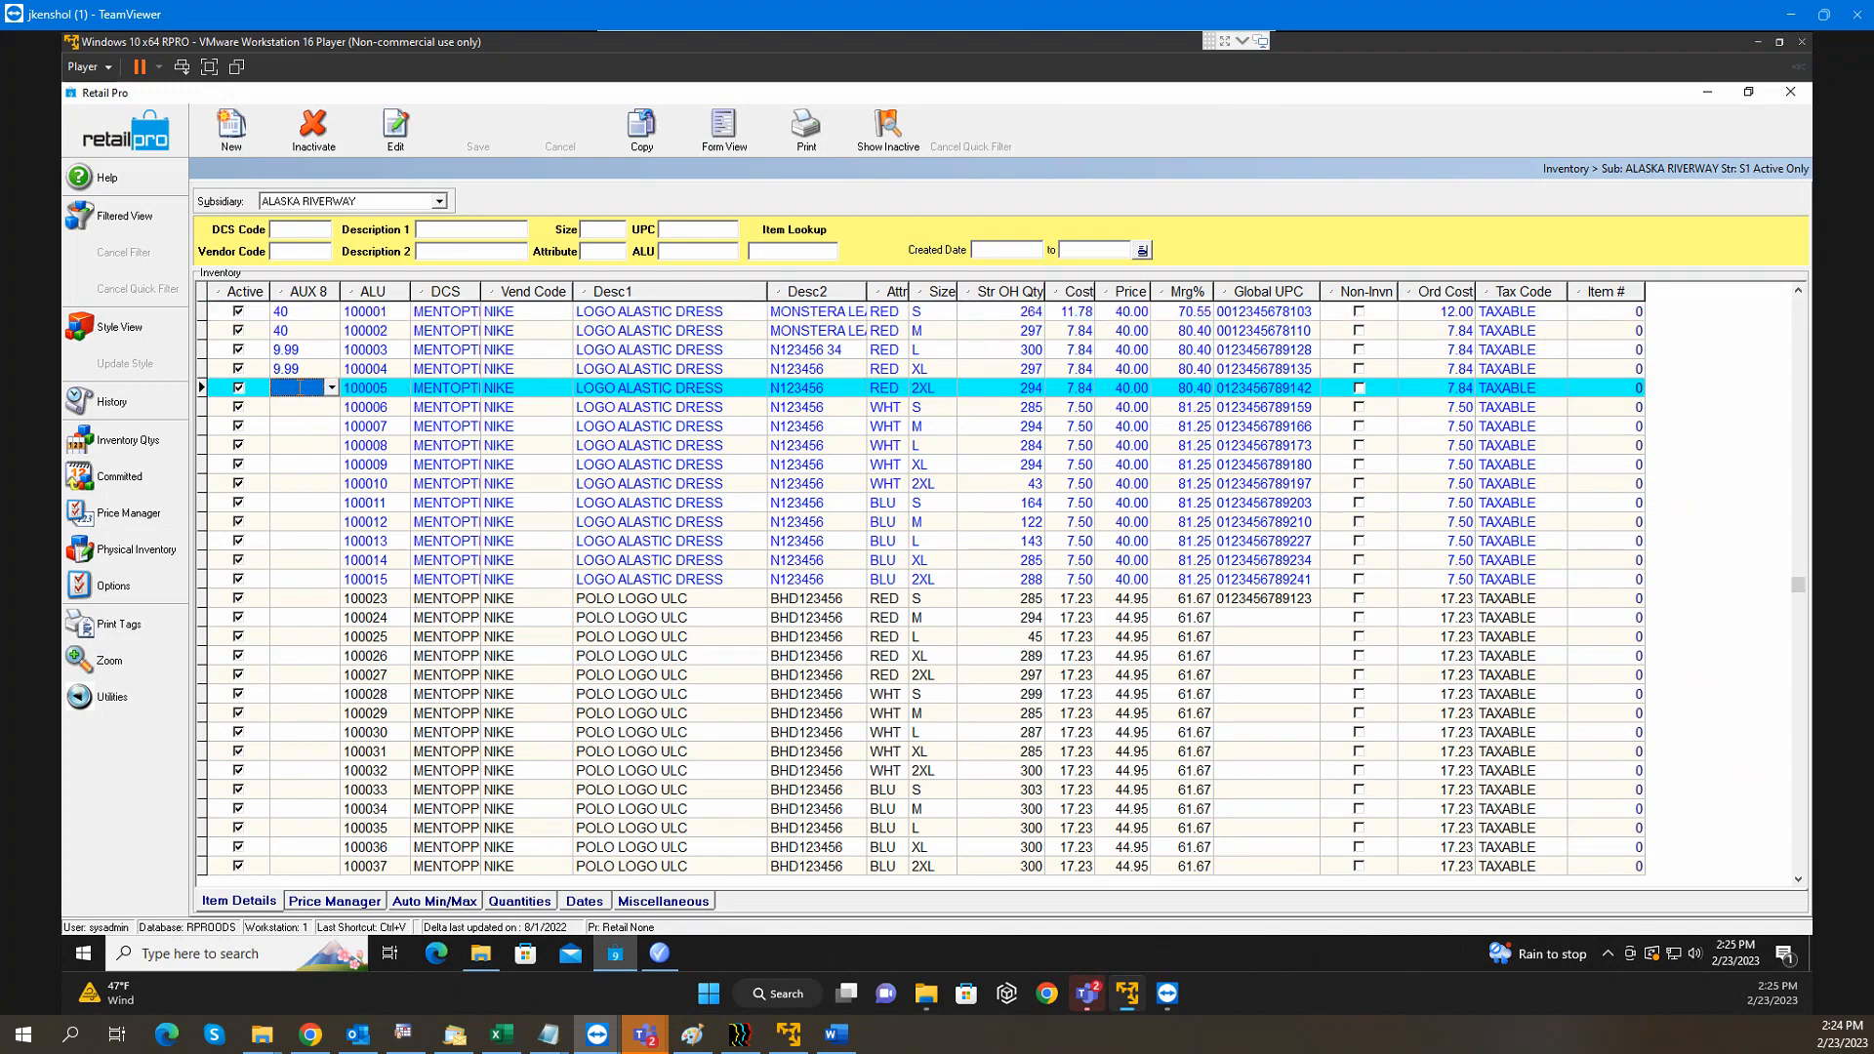
type("70")
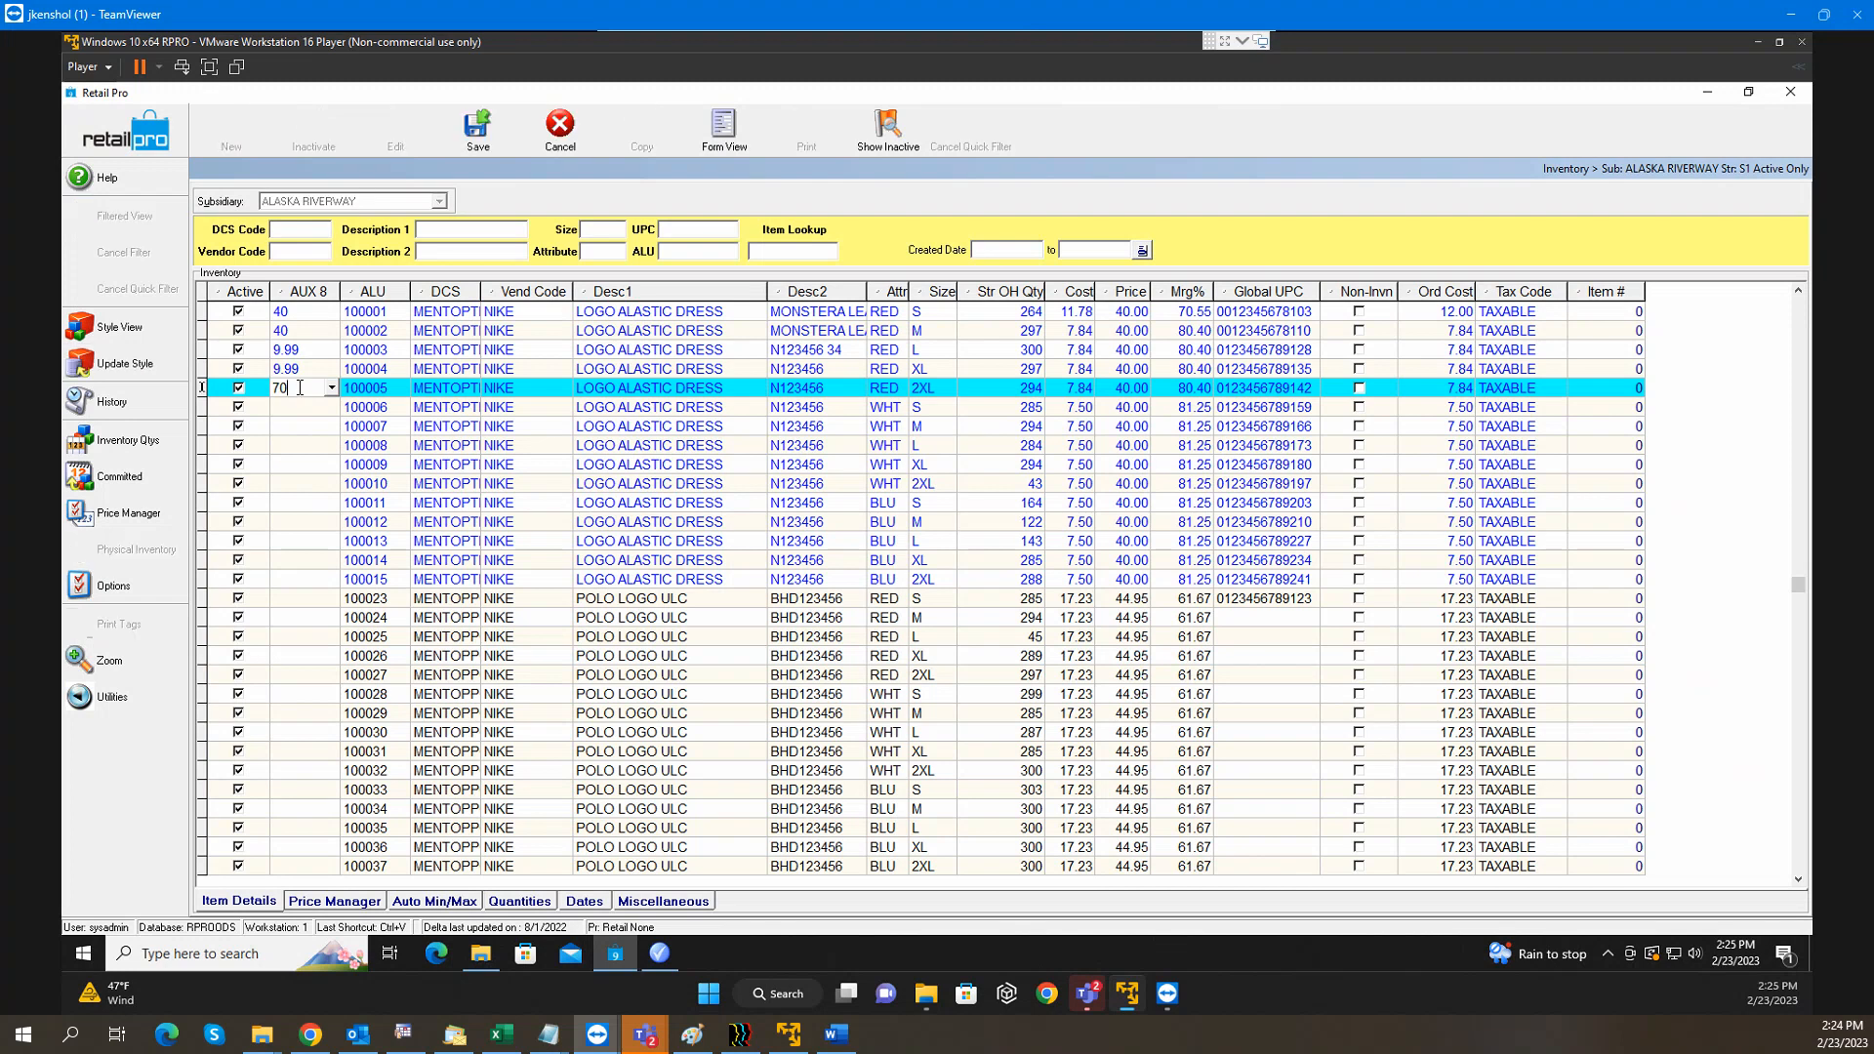
key("Down")
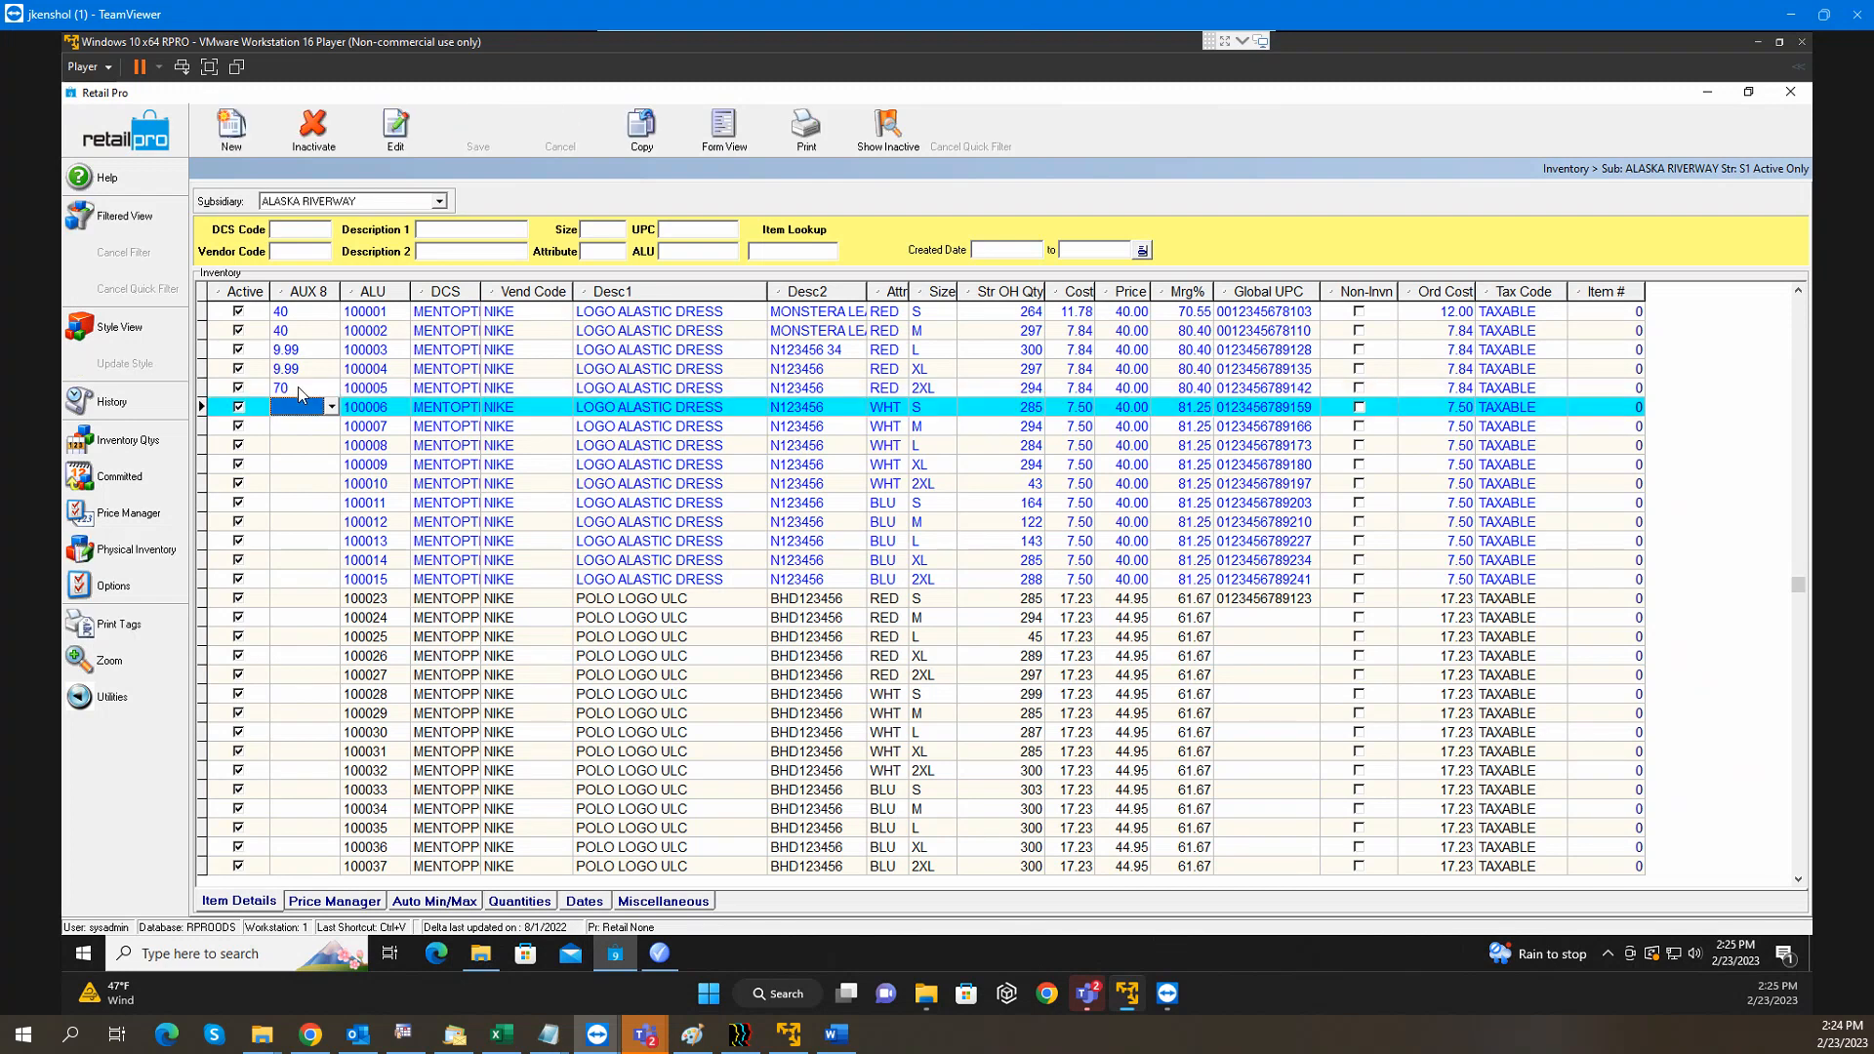
left_click(138, 139)
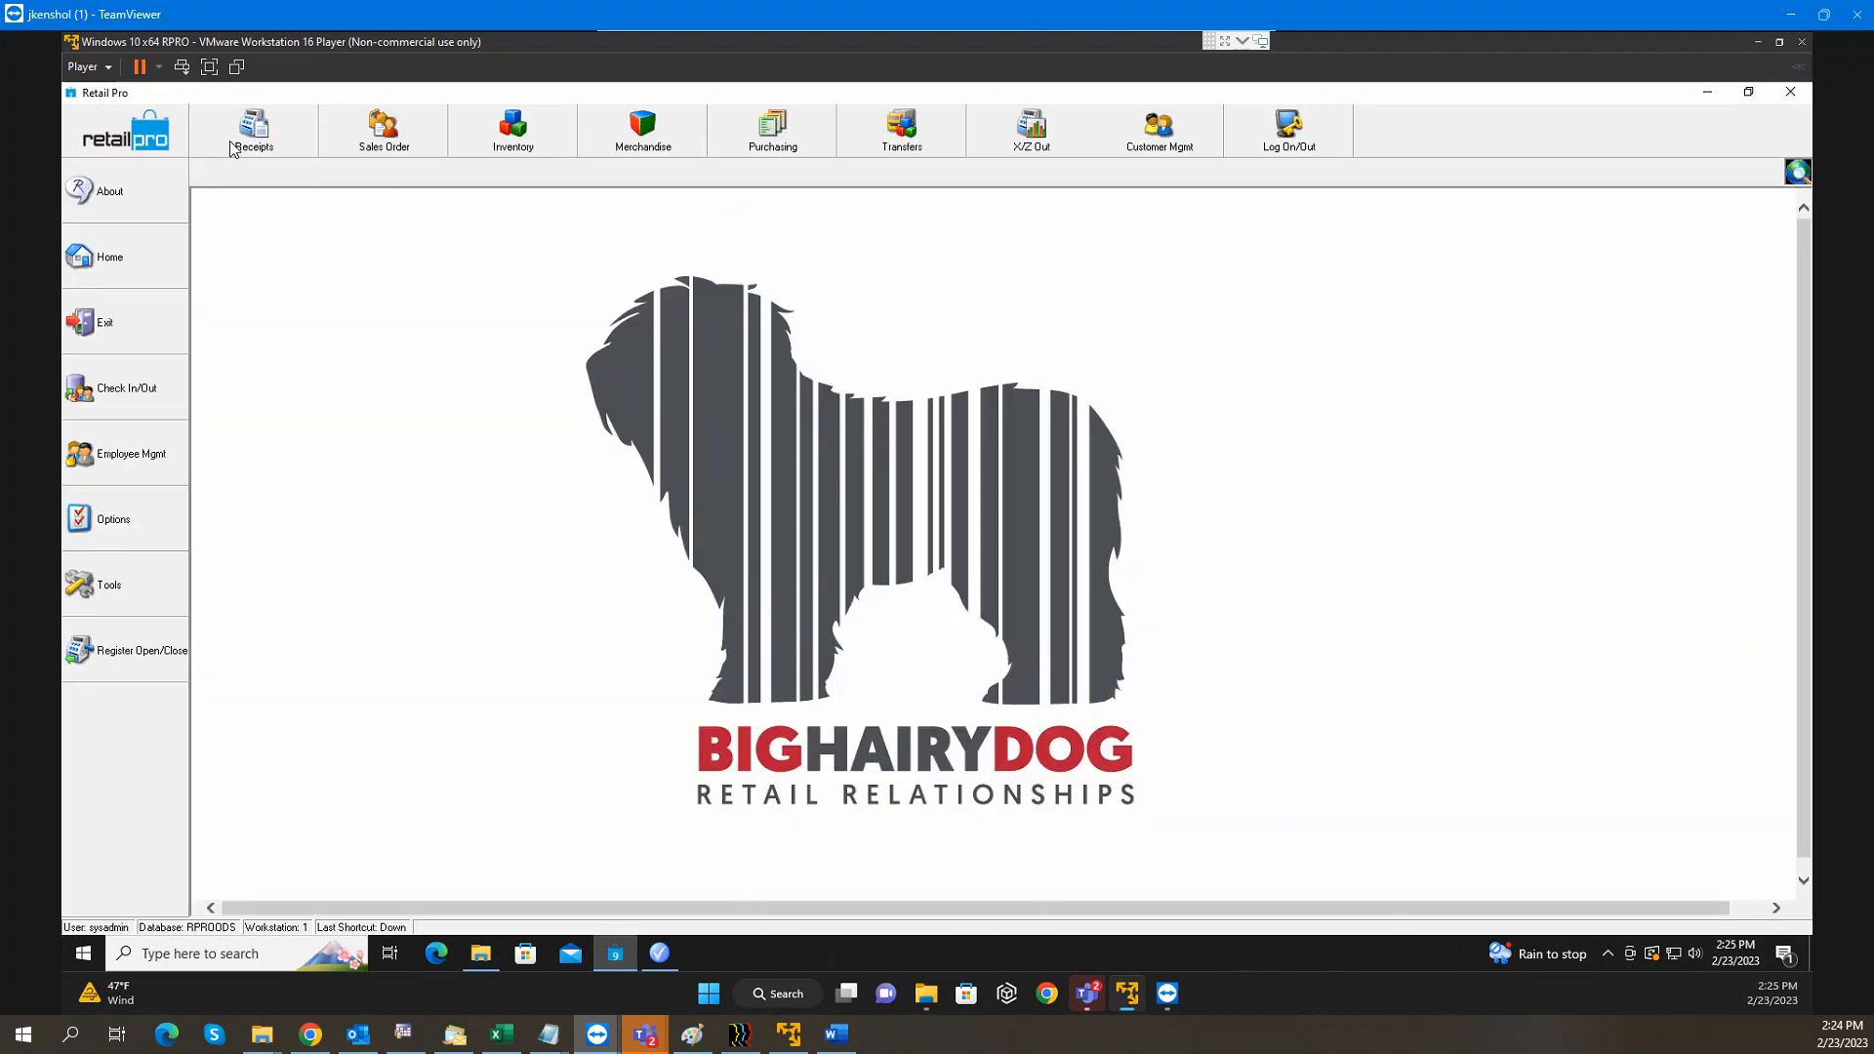
Start a new receipt, add item 100001, and check its discount
left_click(232, 149)
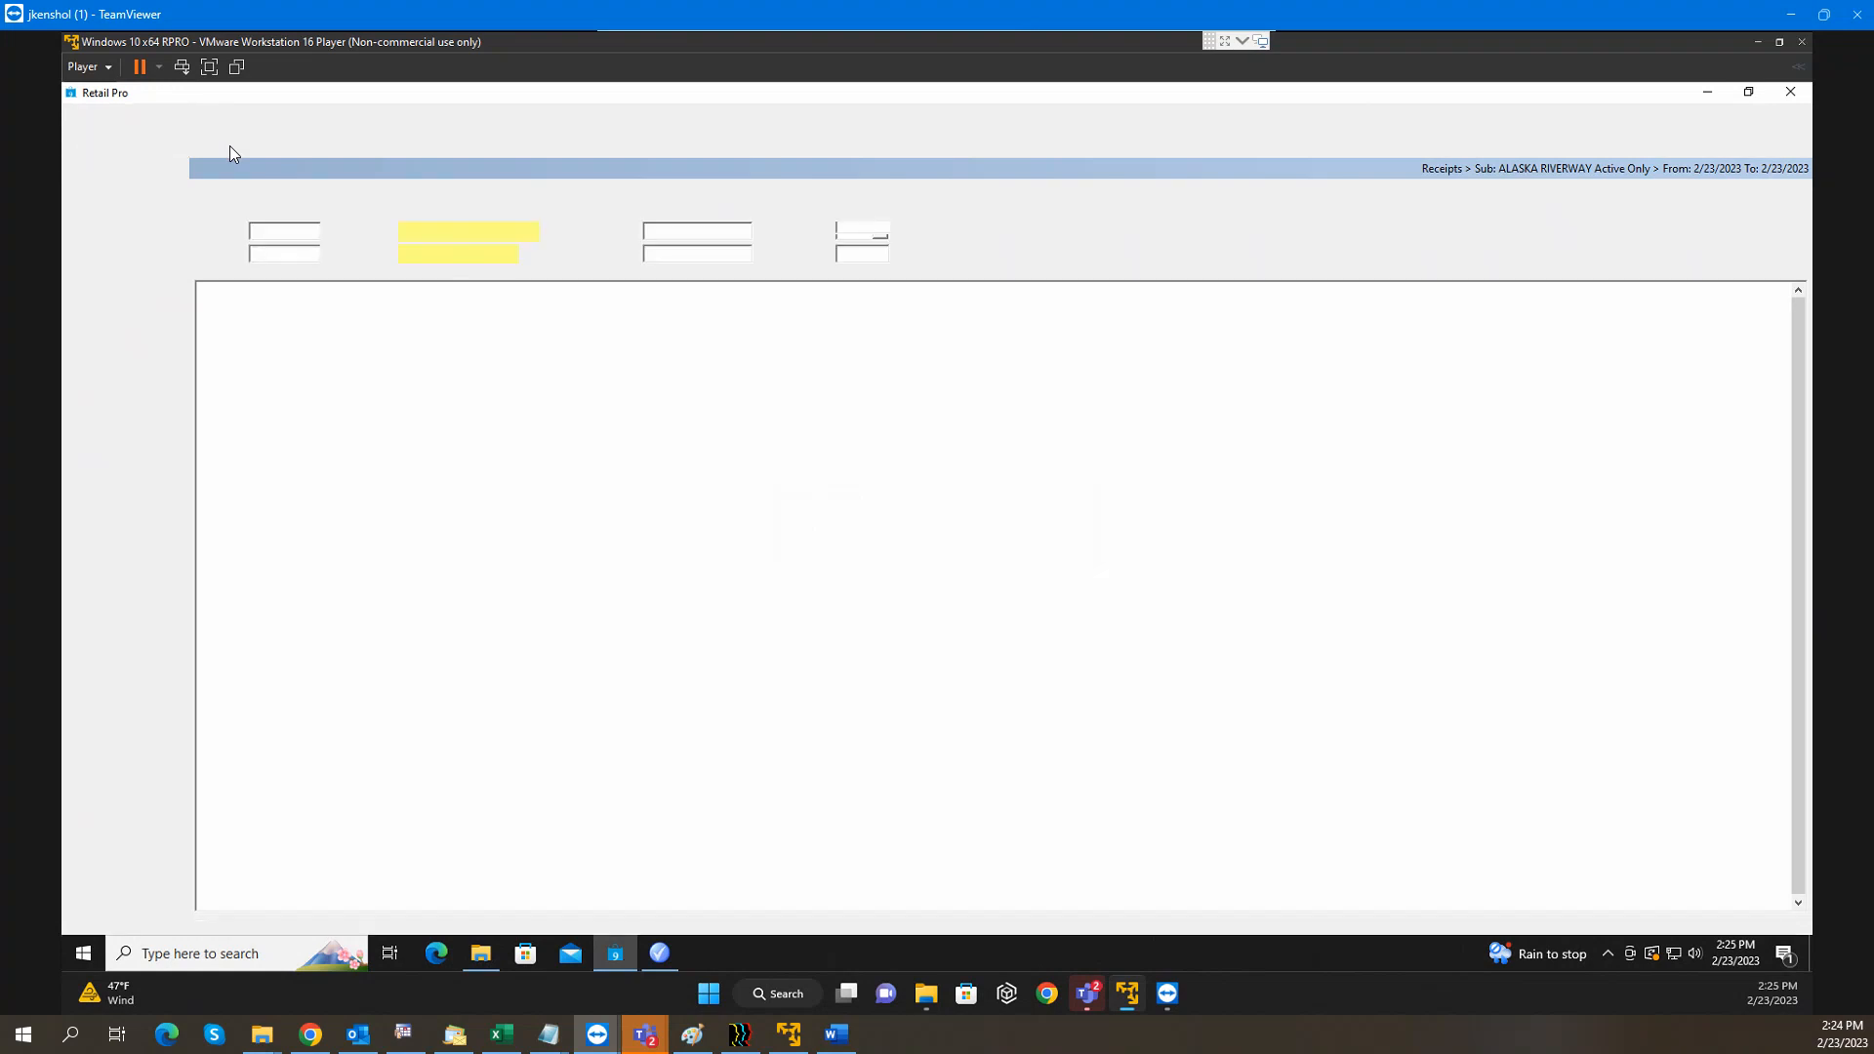
left_click(235, 142)
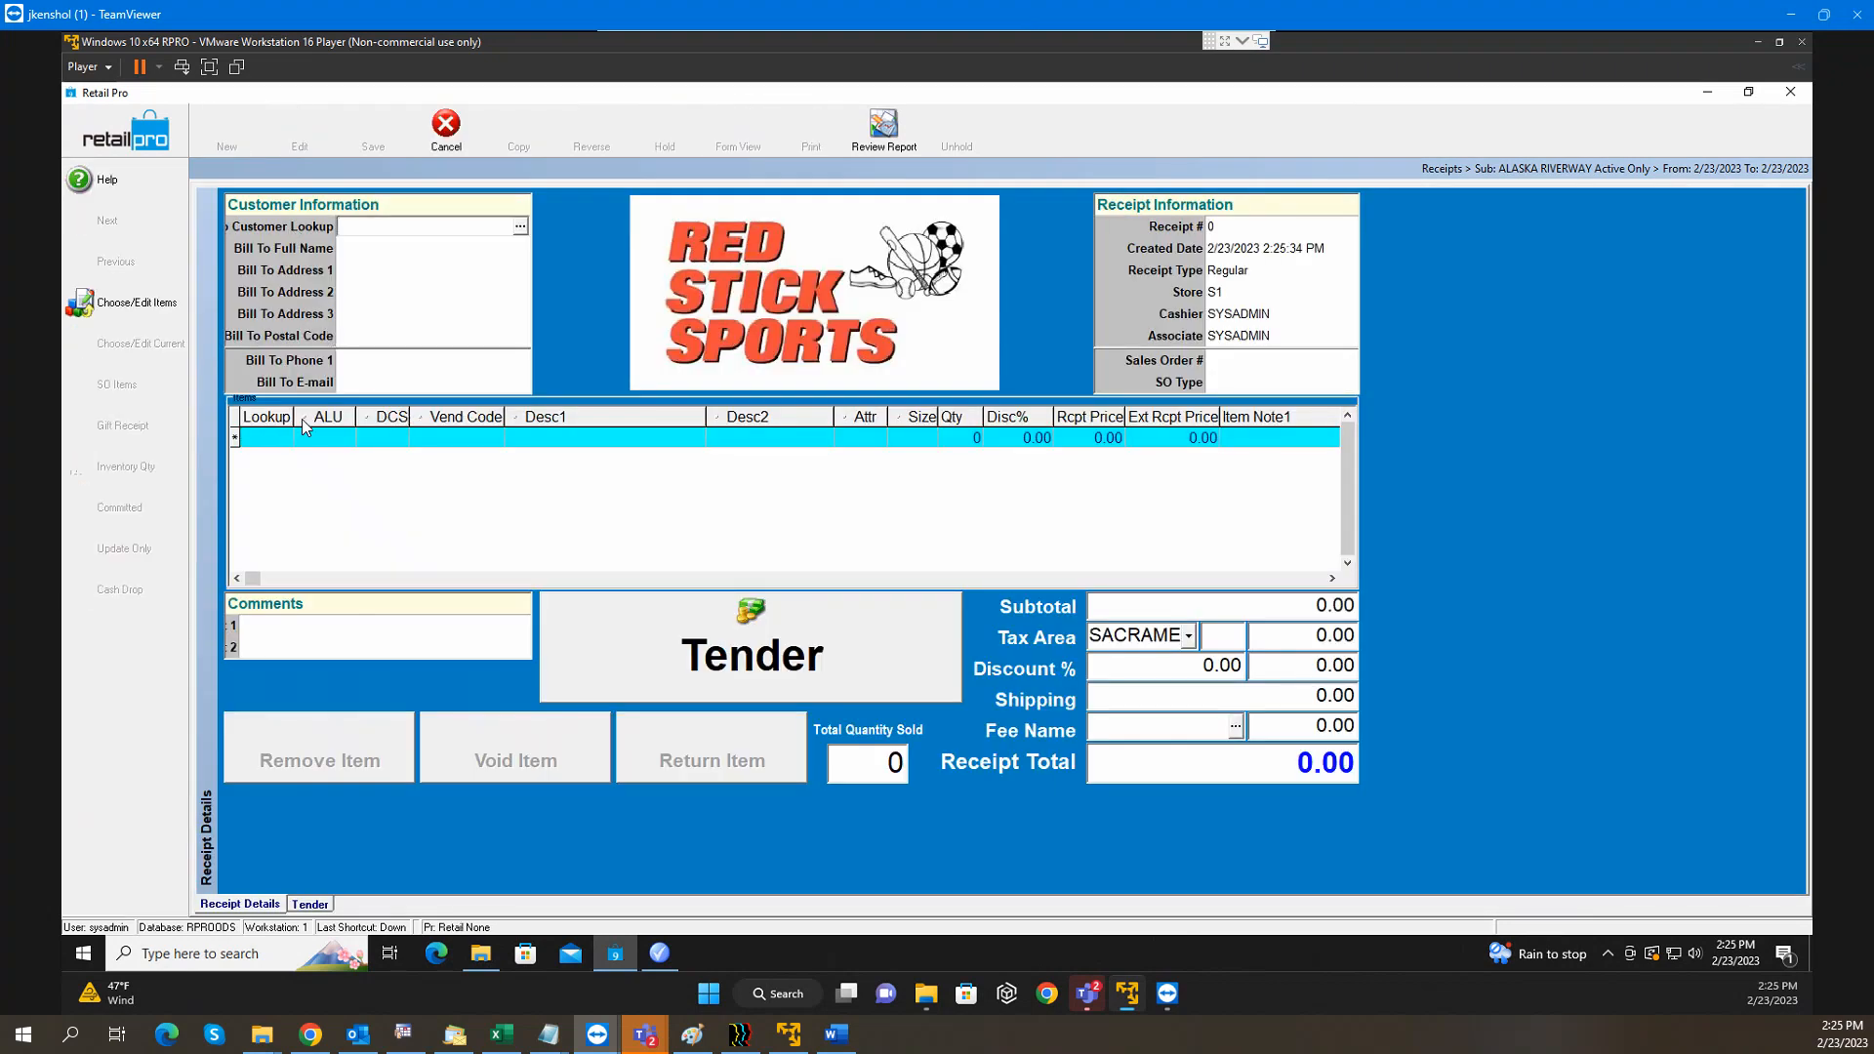
left_click(260, 440)
type("100001")
double_click(261, 439)
key("Return")
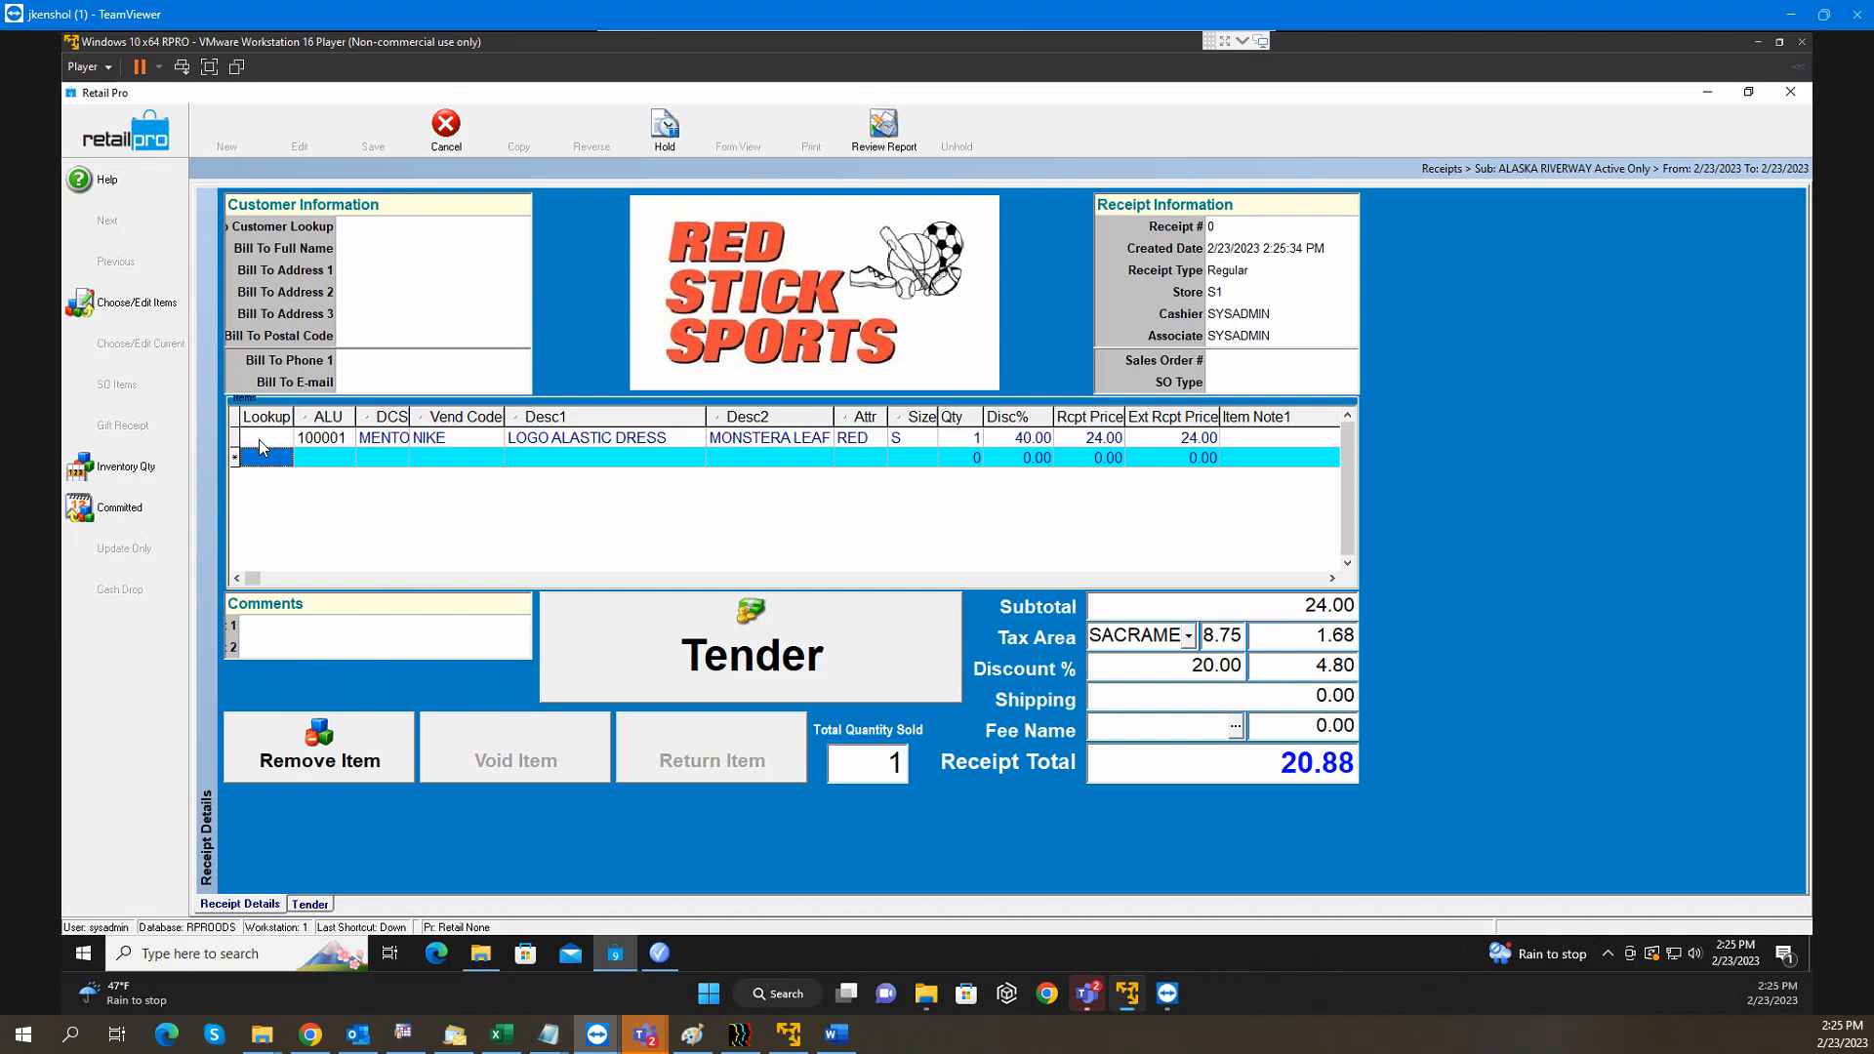
left_click(1006, 441)
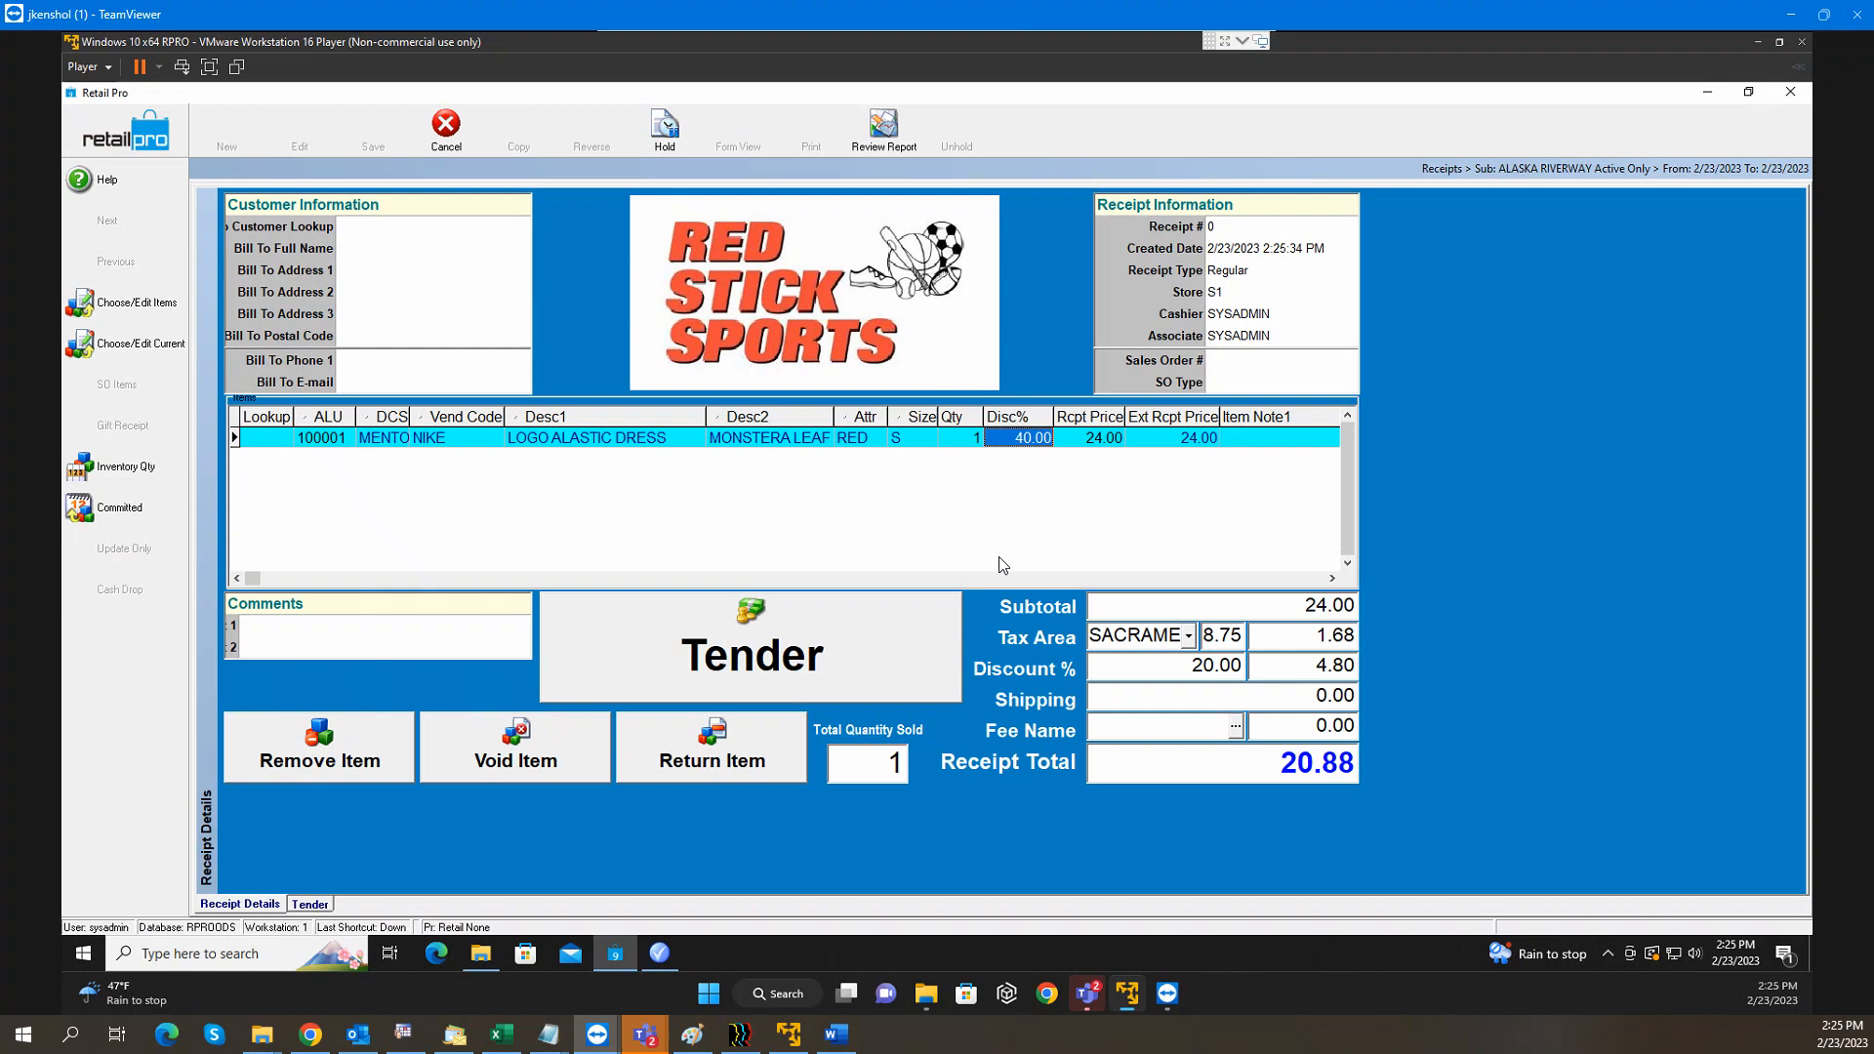
Add items 100005 and 100006 to the receipt, with 100005 getting 70% off
left_click(999, 565)
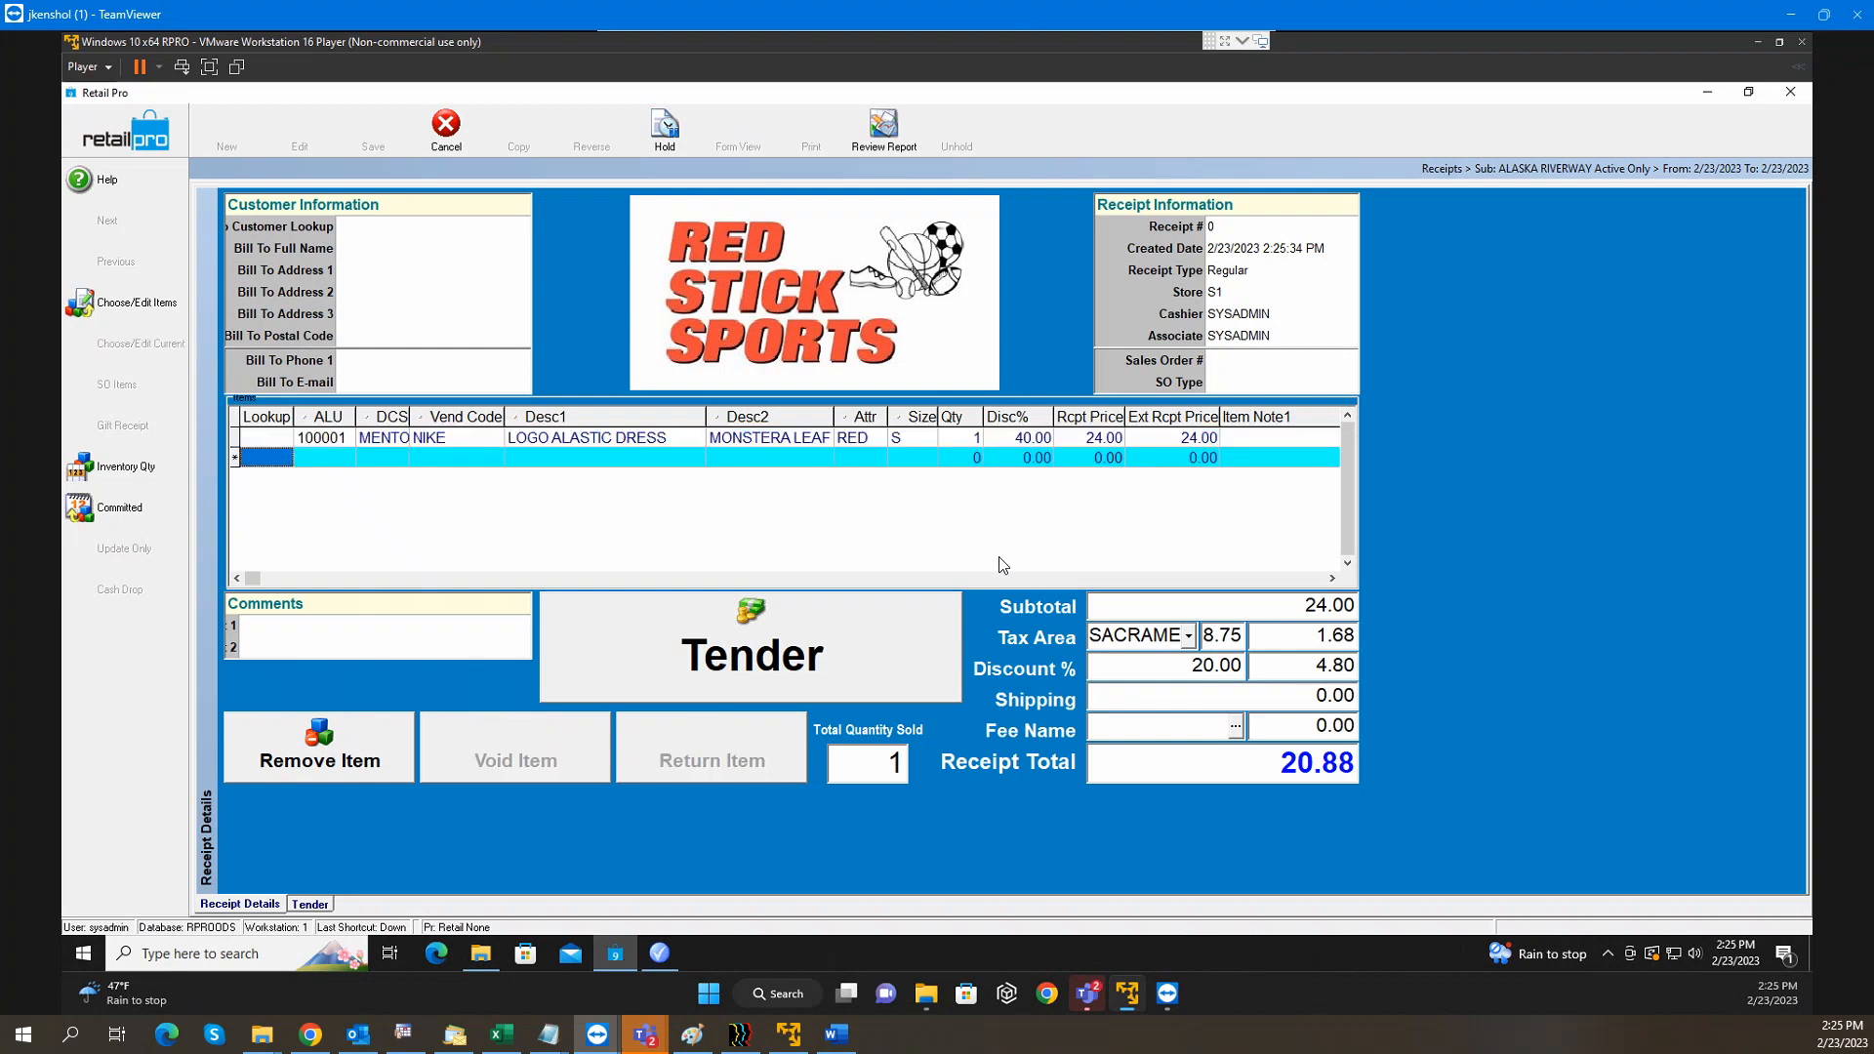
type("100005")
key("Return")
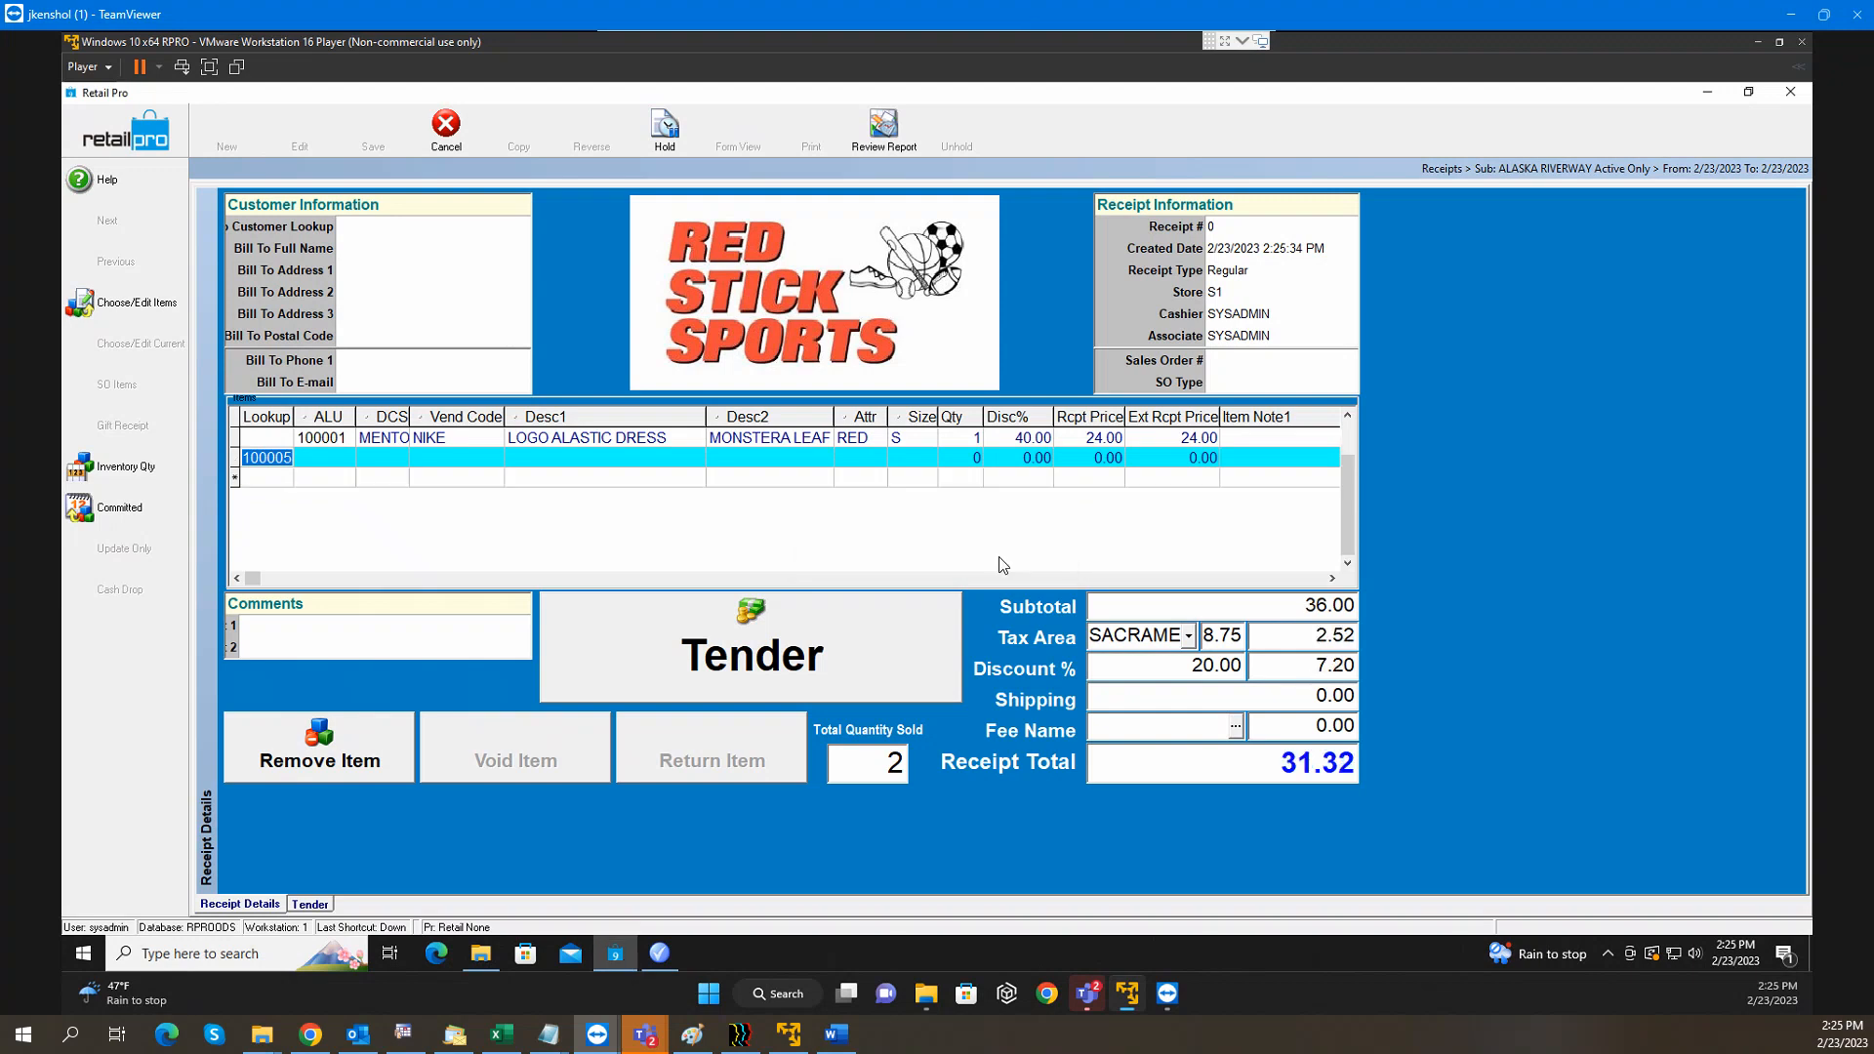
type("10")
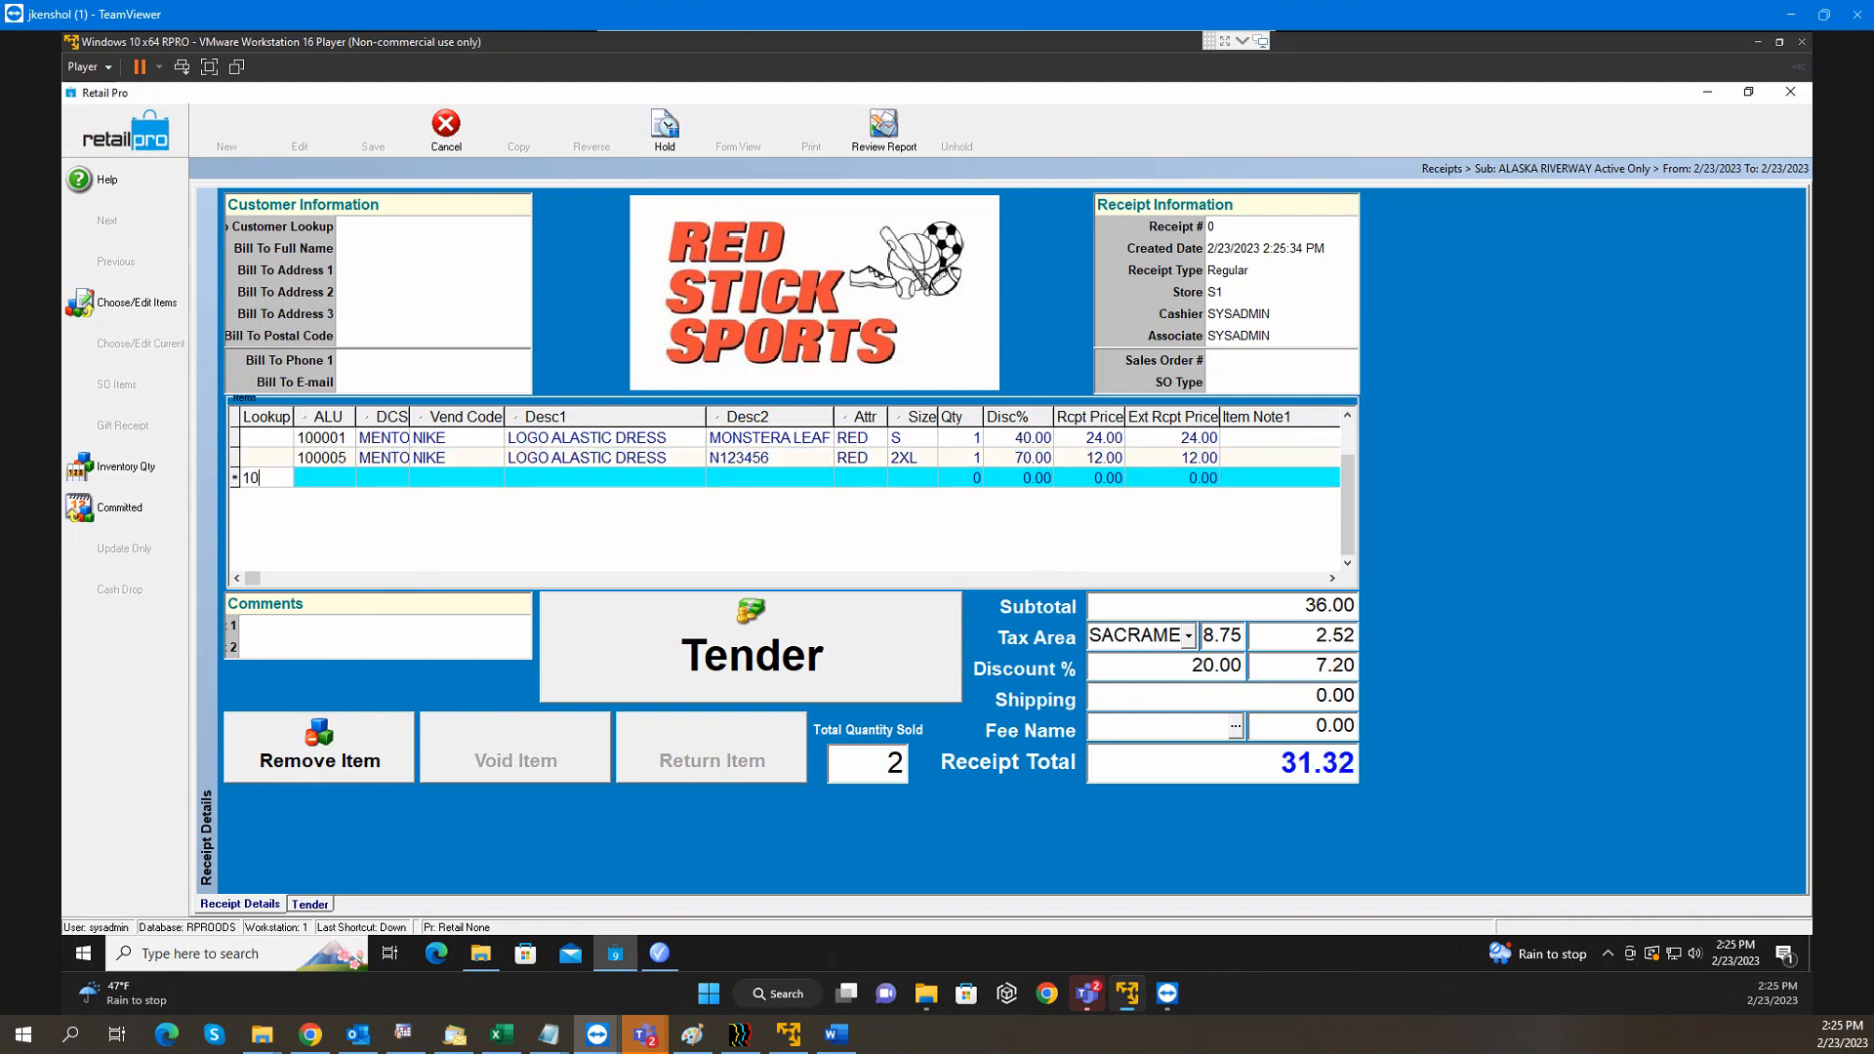
type("0006")
key("Return")
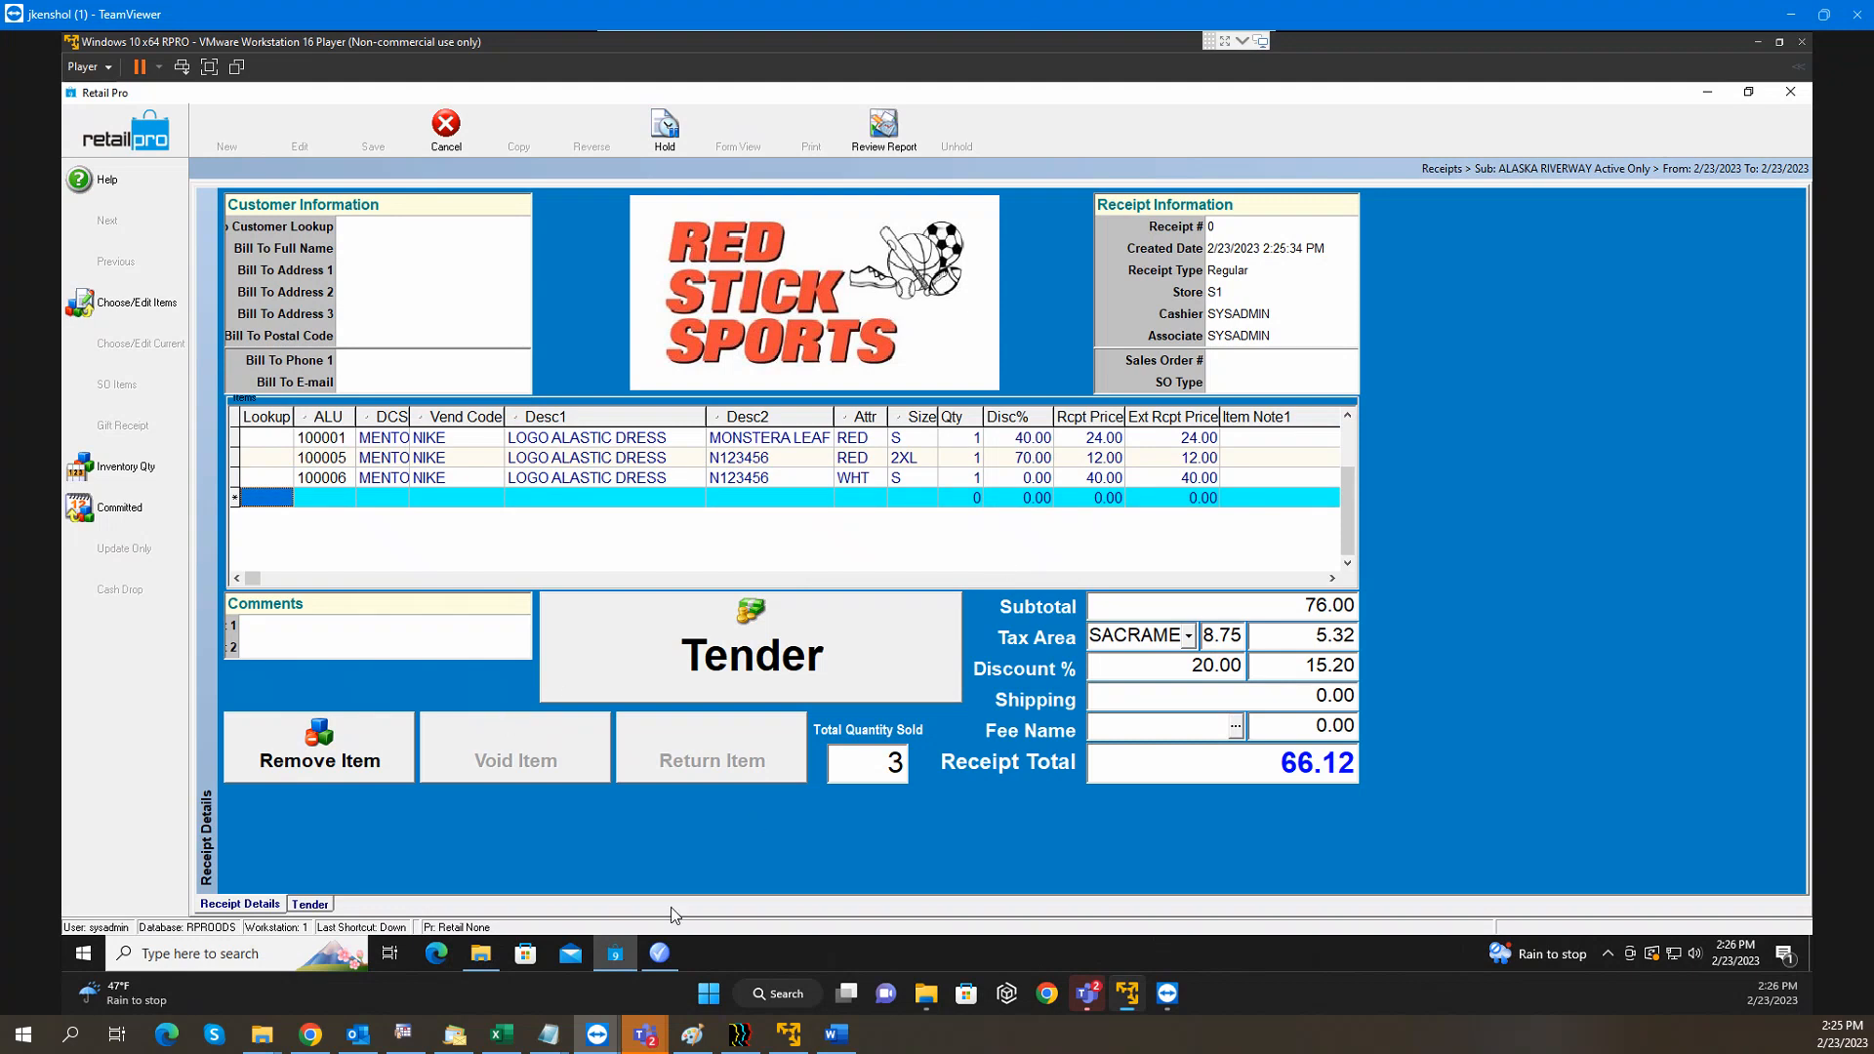
Return to the Promotions promo list and browse the 25 off and 40 off rows
left_click(662, 952)
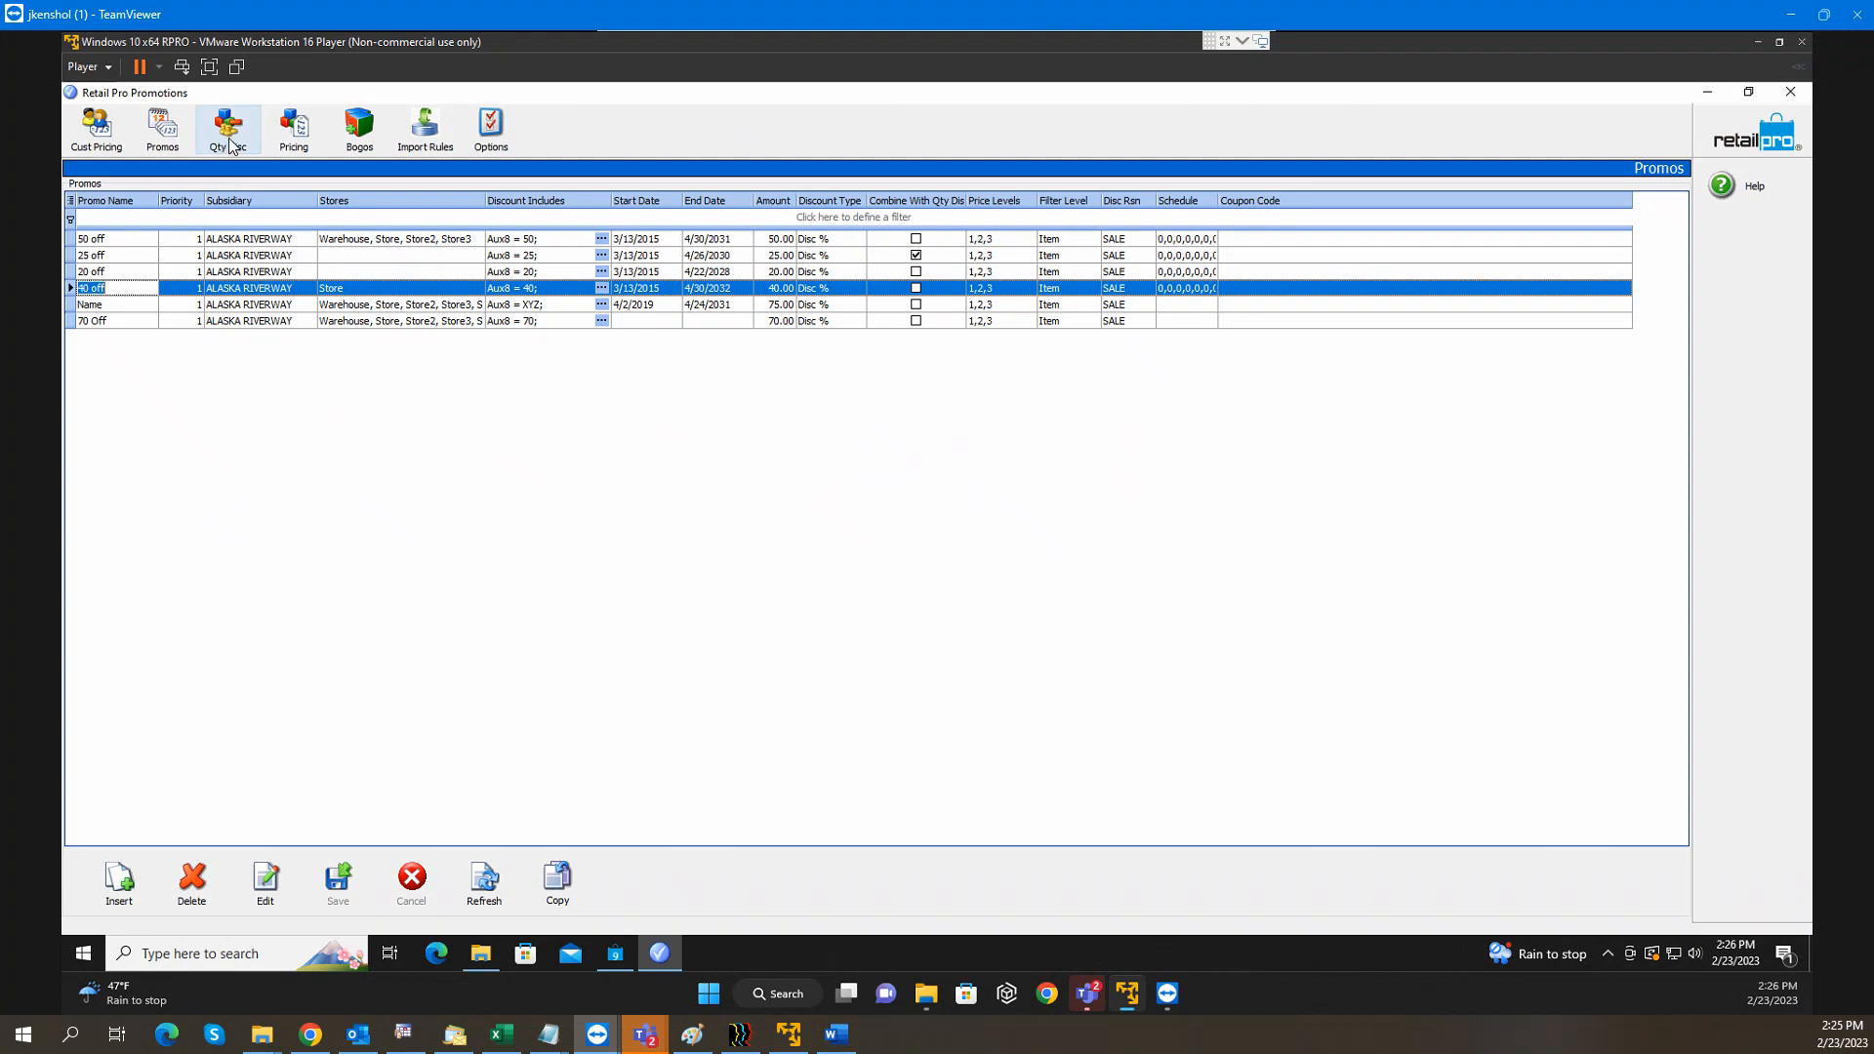
left_click(512, 262)
left_click(512, 291)
Check the 70 Off promo's Aux8 = 70 criterion, then browse the 3for10wt, 3for5candybar and 10for5terracottaorn quantity discounts
left_click(508, 306)
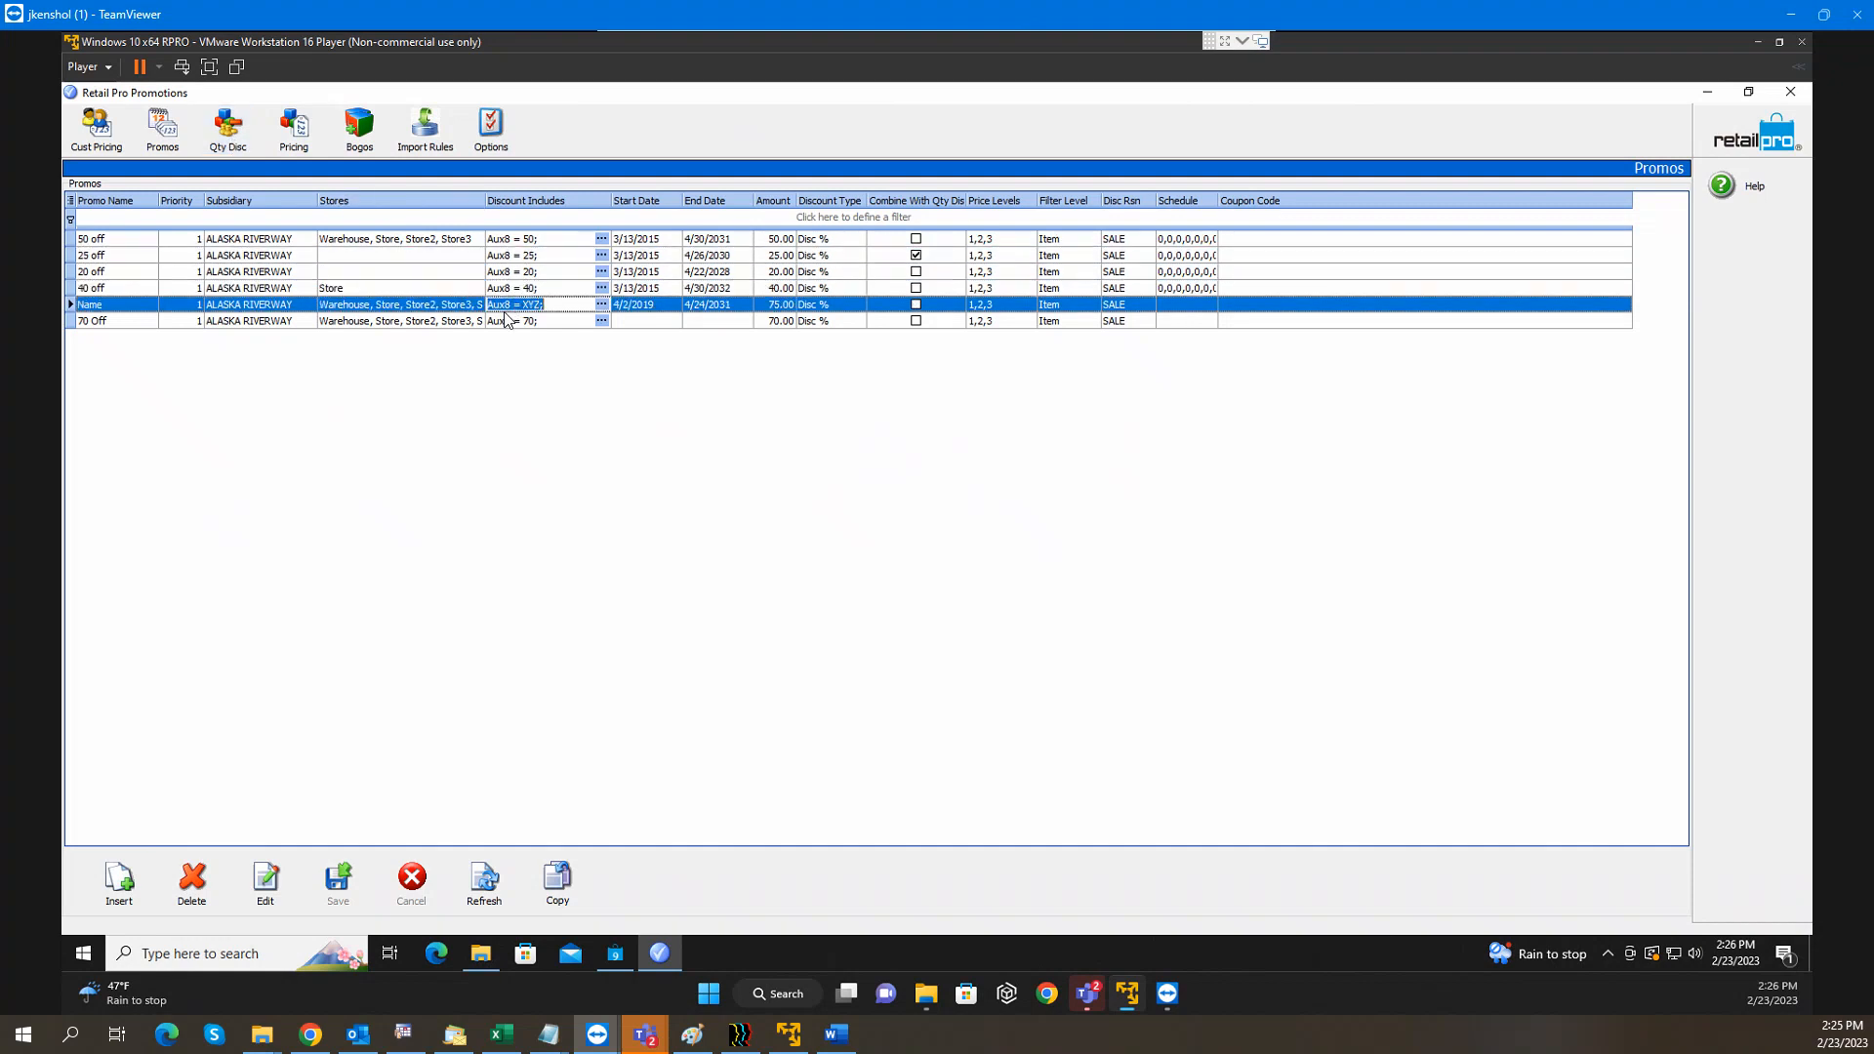
left_click(507, 321)
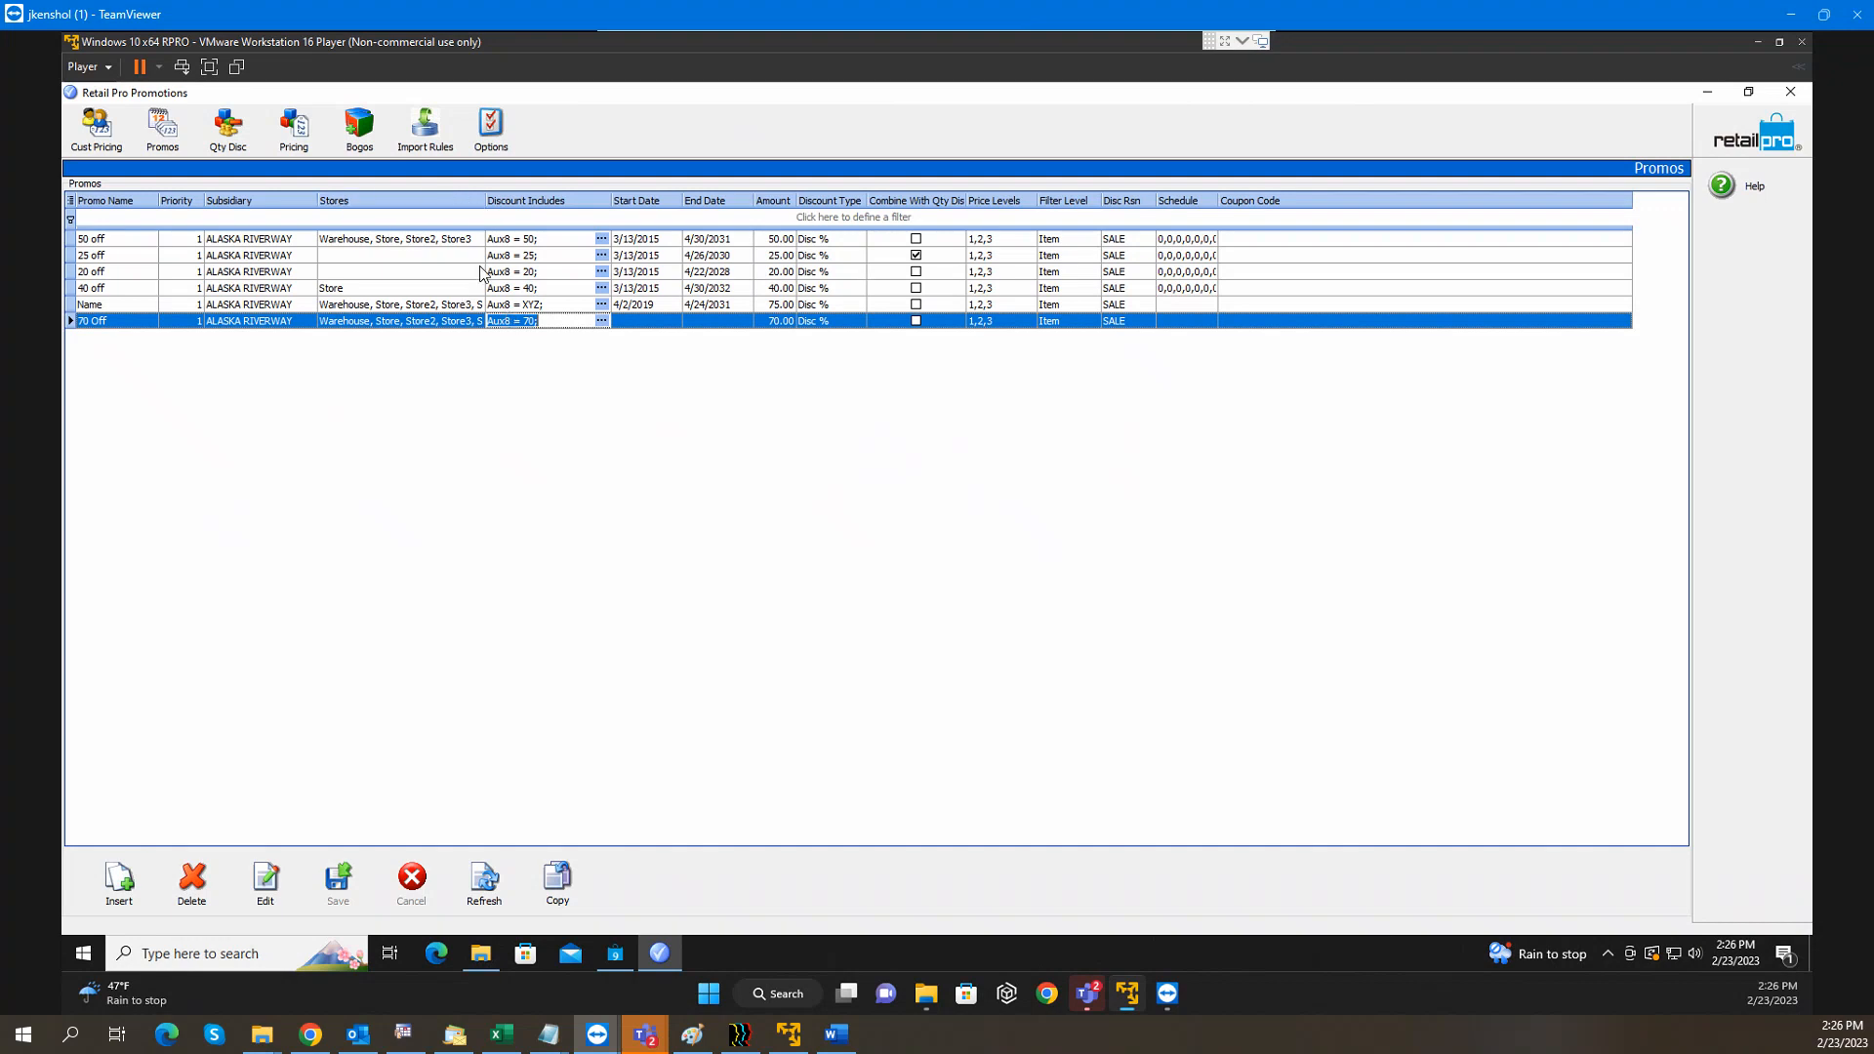
left_click(235, 144)
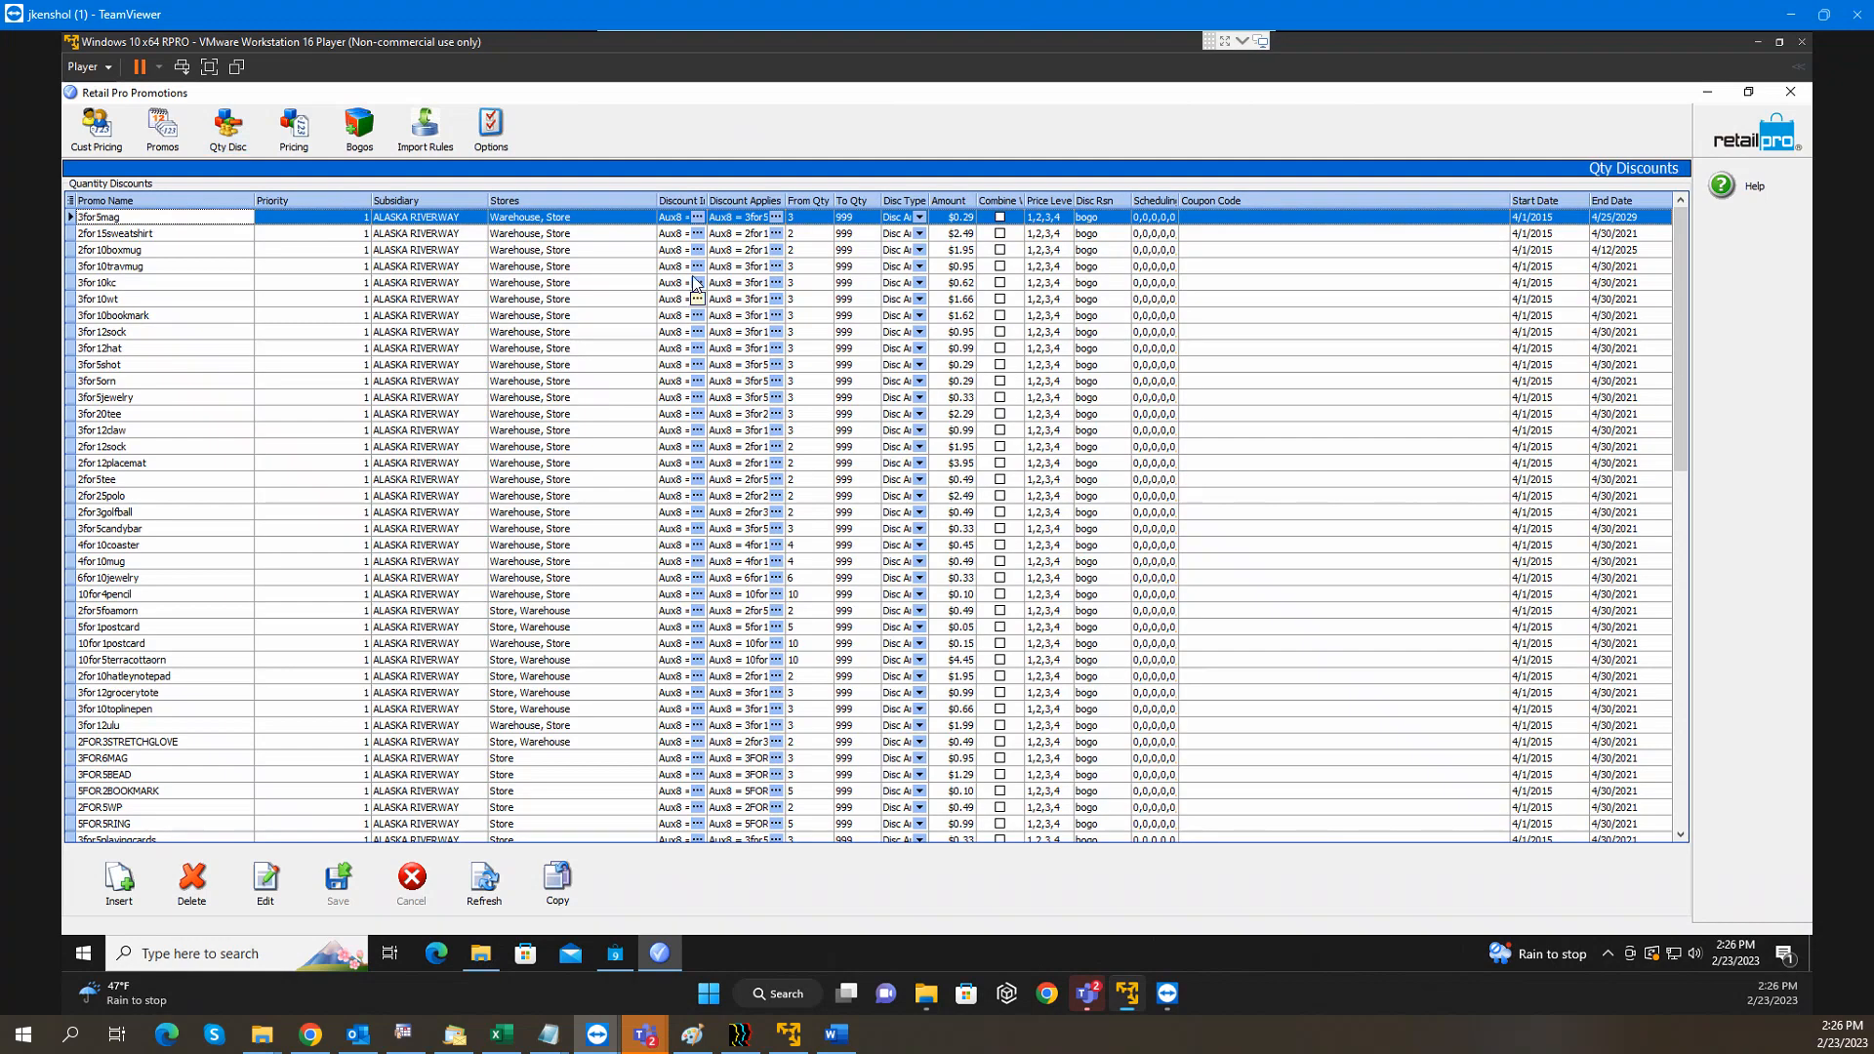
left_click(674, 300)
left_click(676, 530)
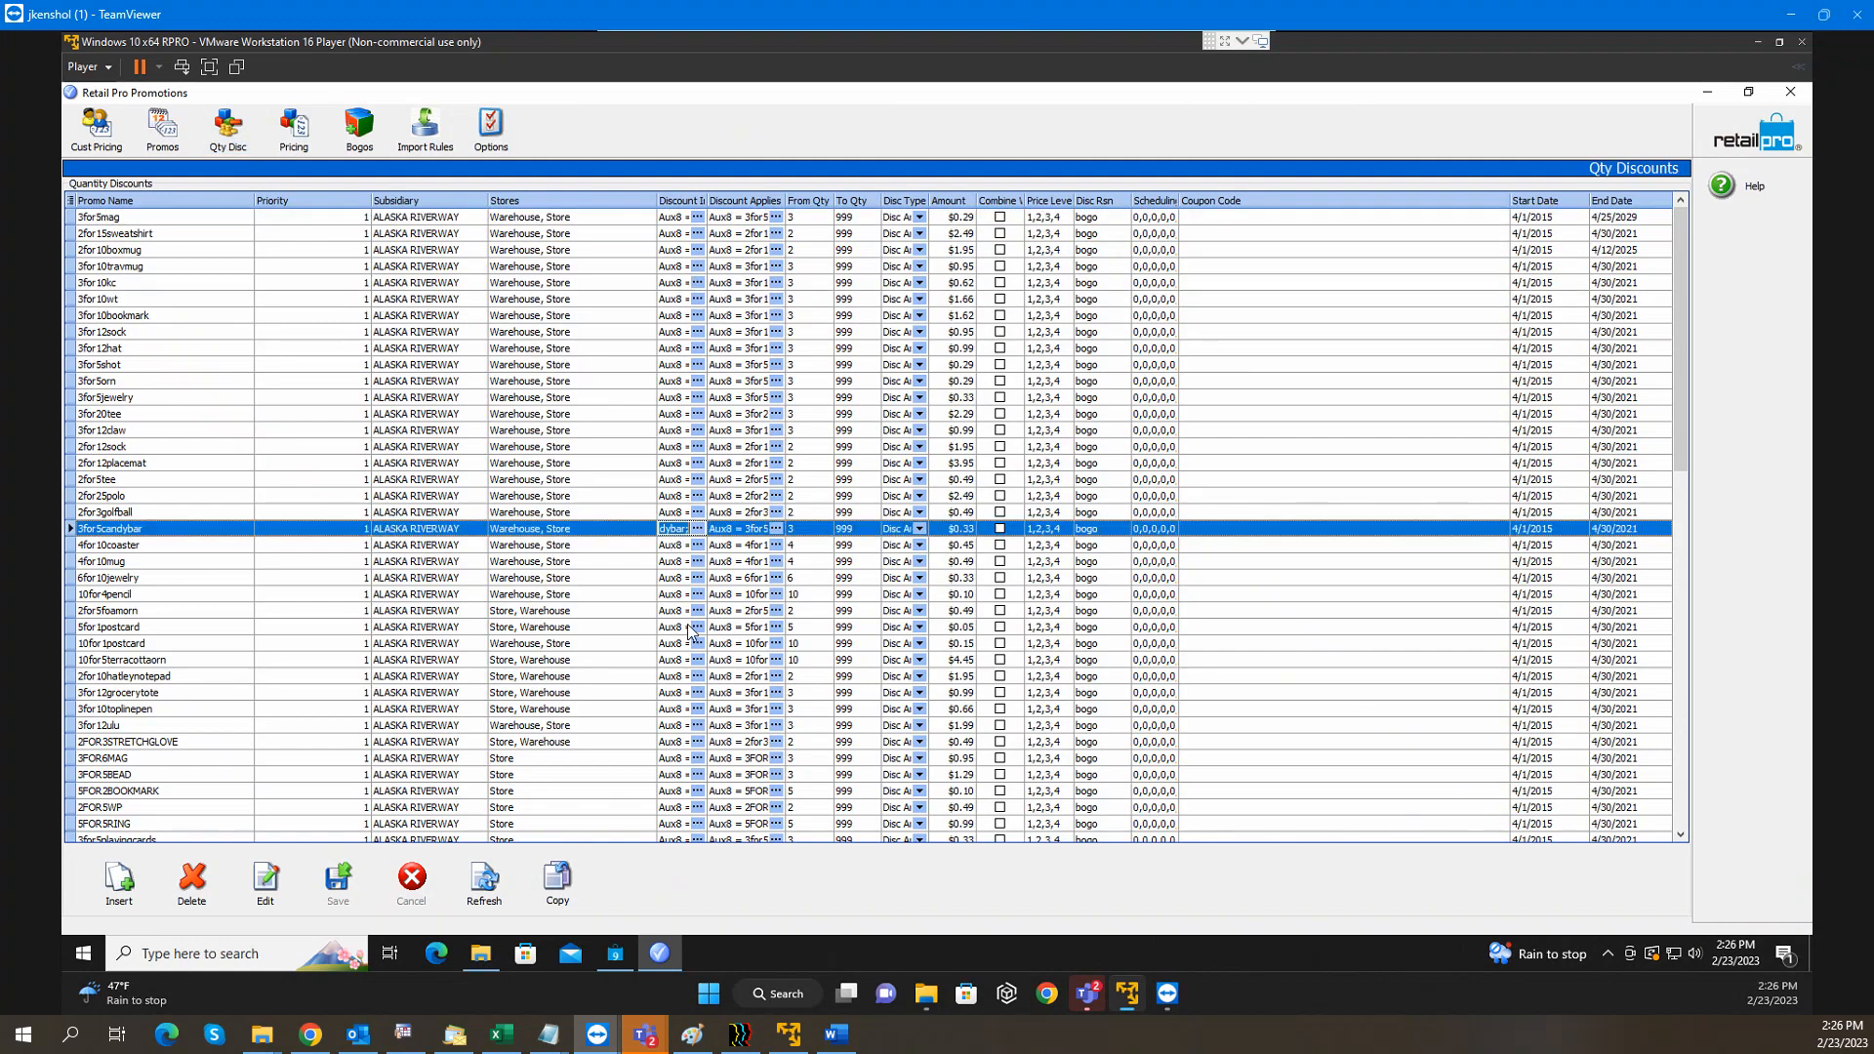
left_click(671, 663)
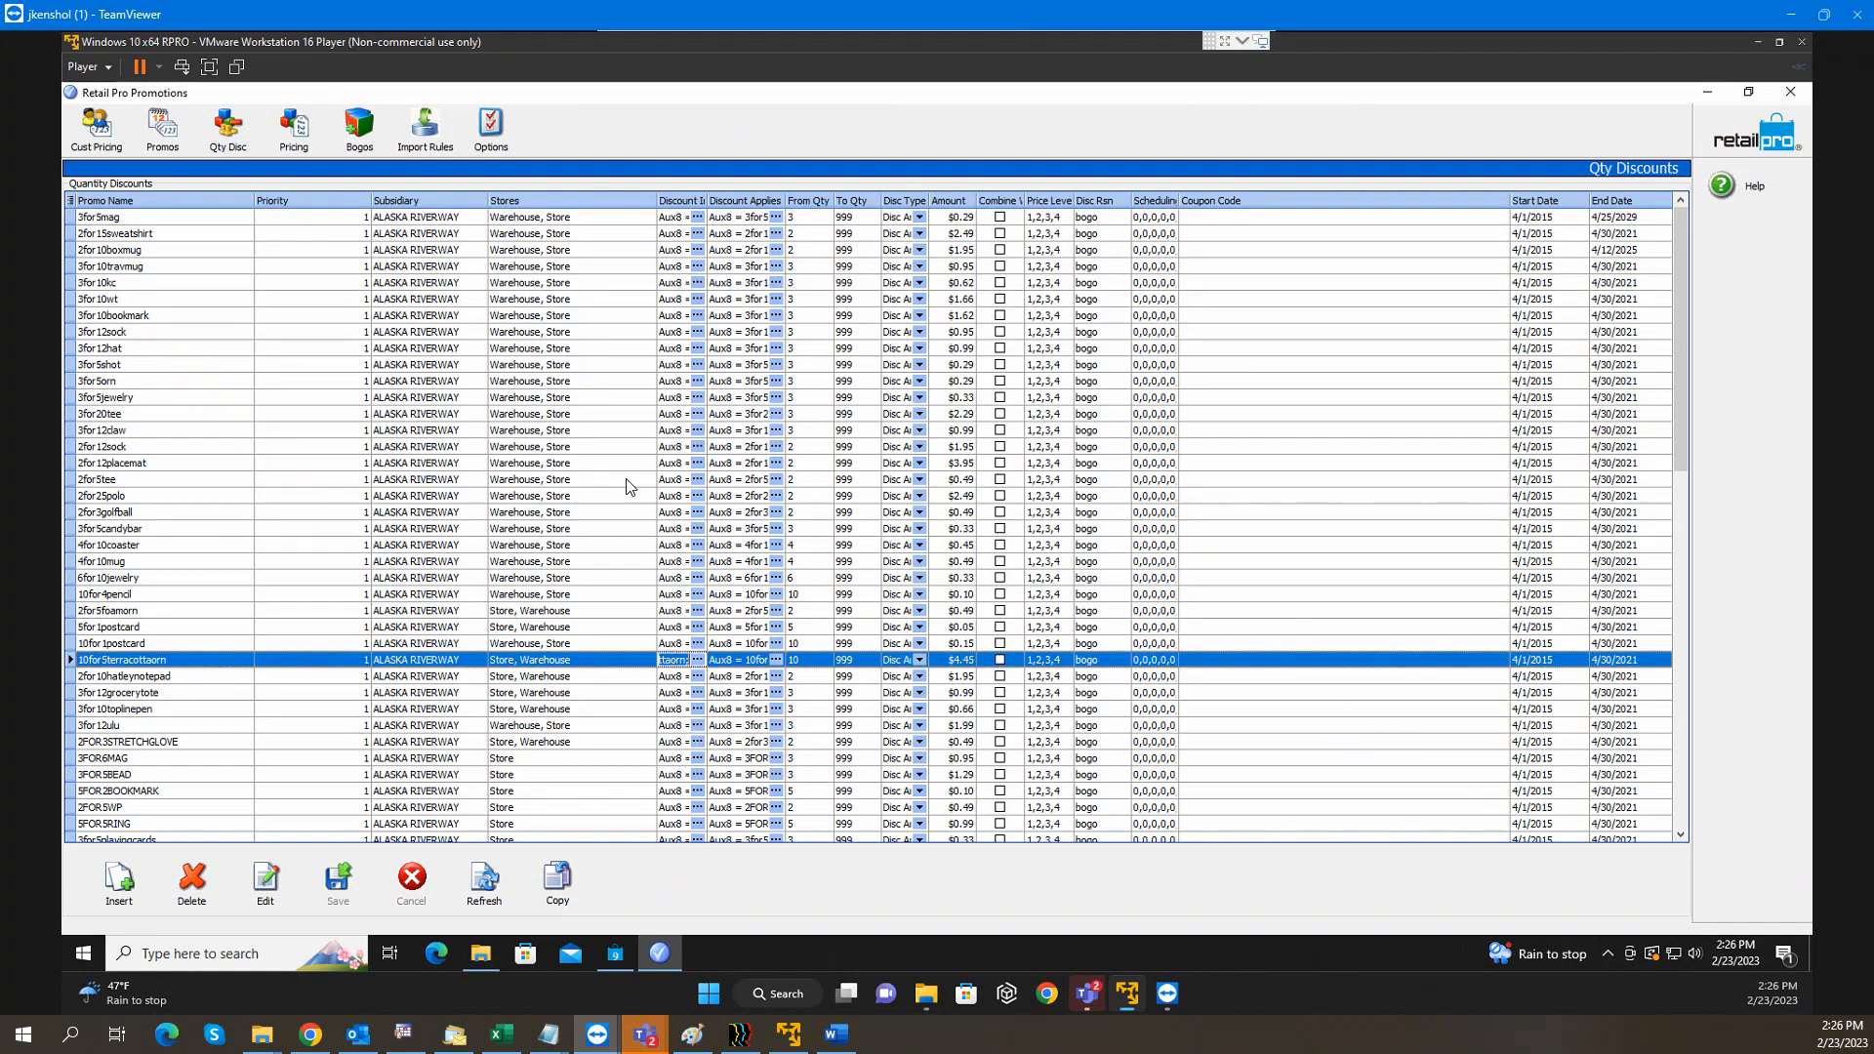
View the Special Pricing and Bogo lists, return to Qty Discounts, then leave the test receipt
left_click(308, 141)
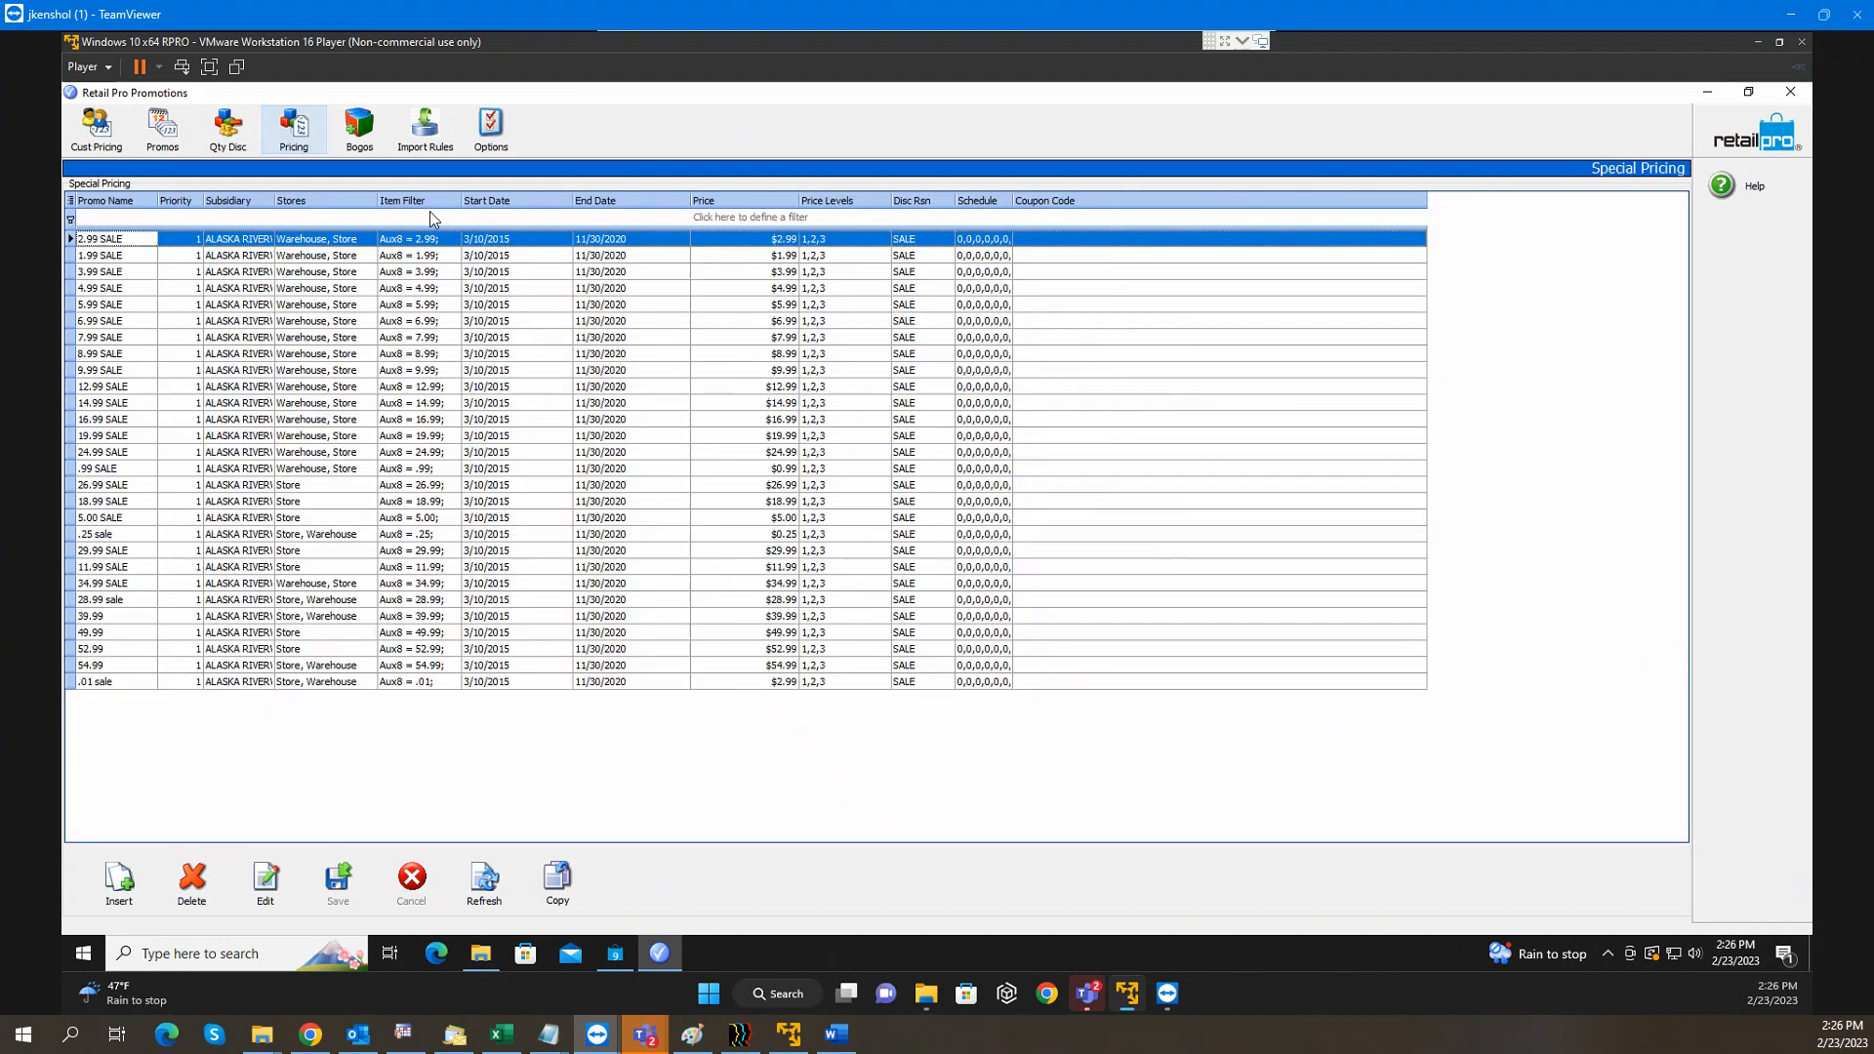
left_click(371, 145)
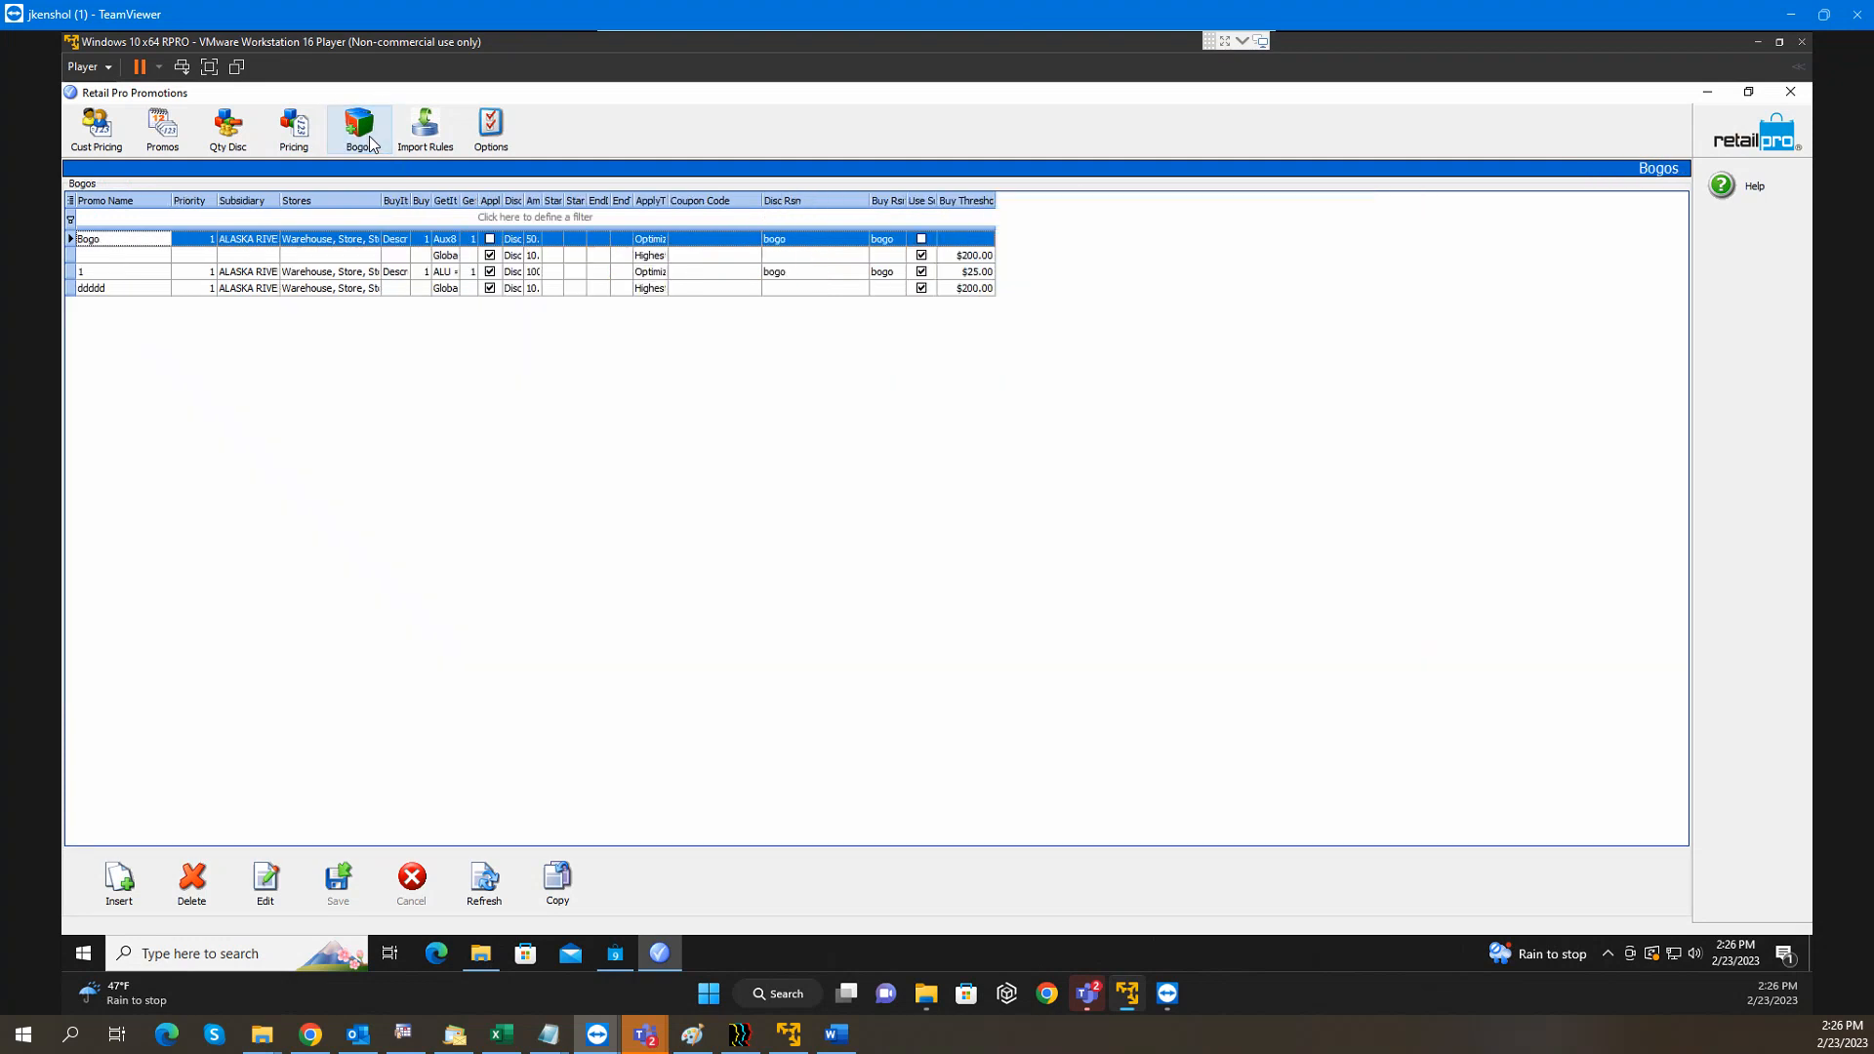
left_click(224, 145)
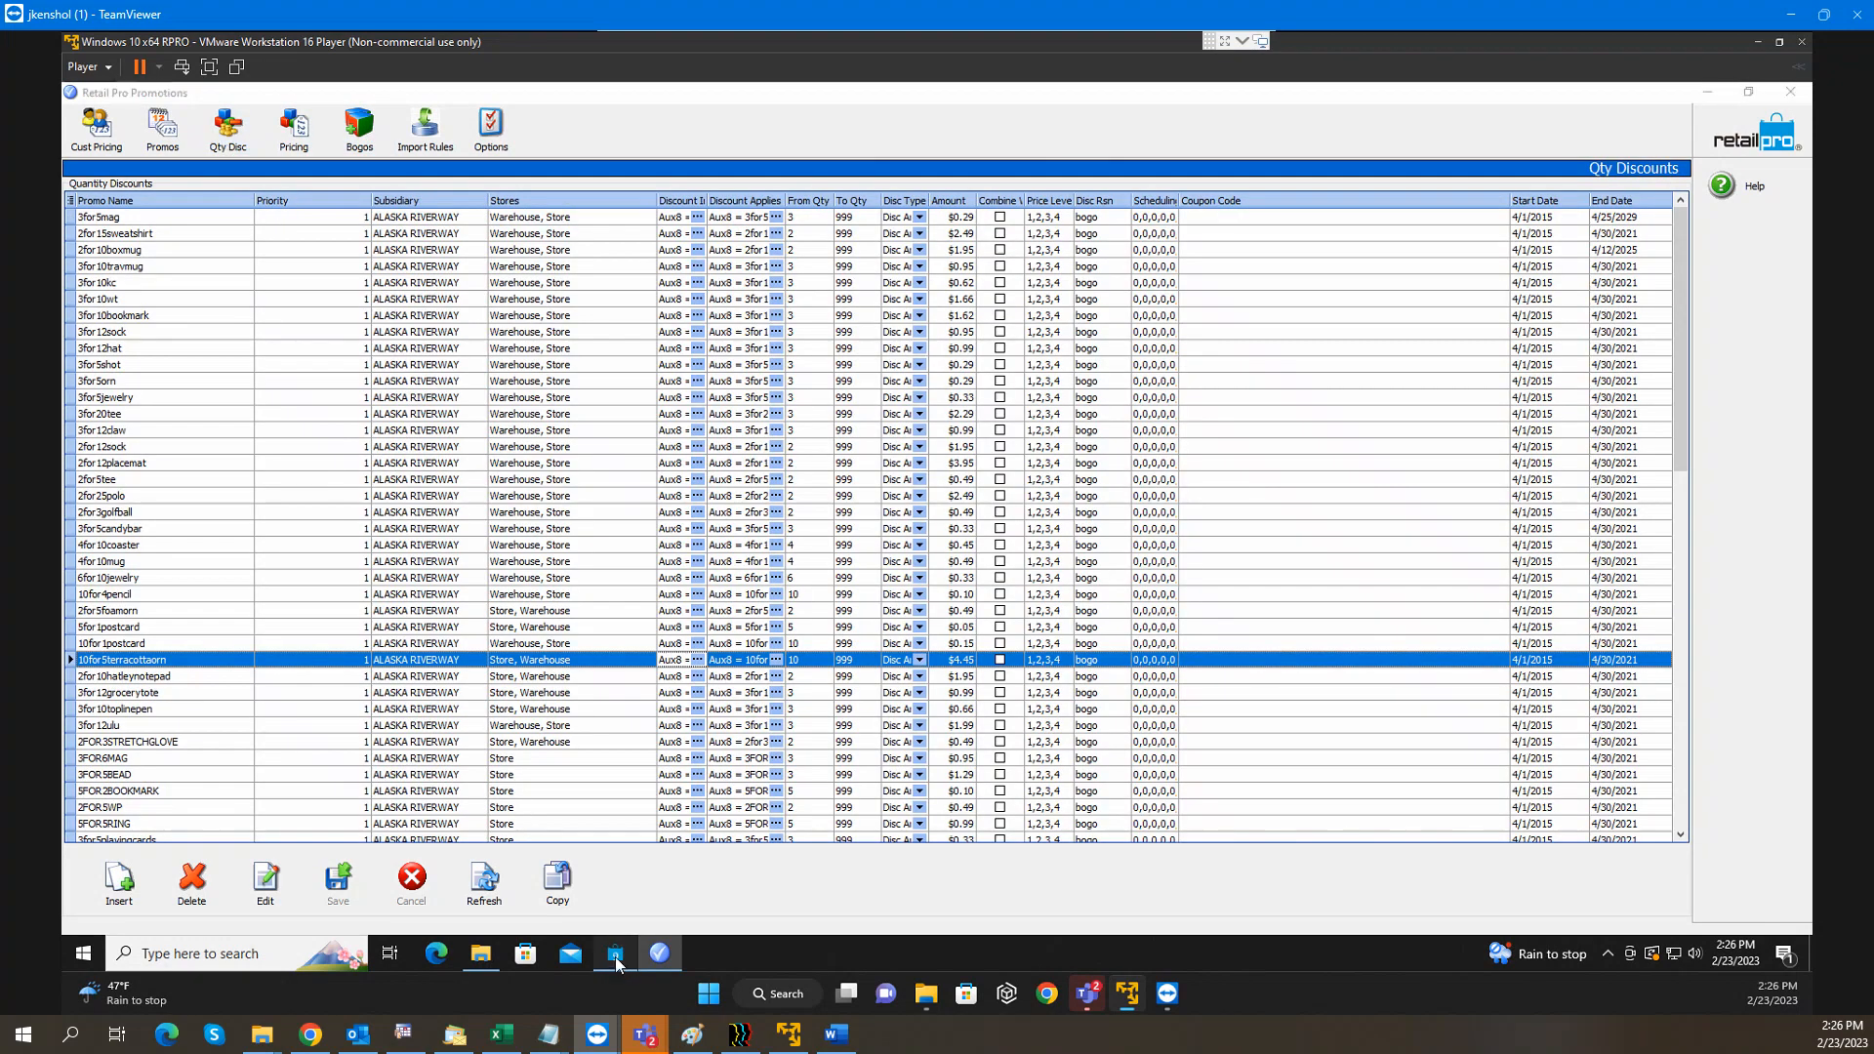
left_click(616, 957)
left_click(110, 134)
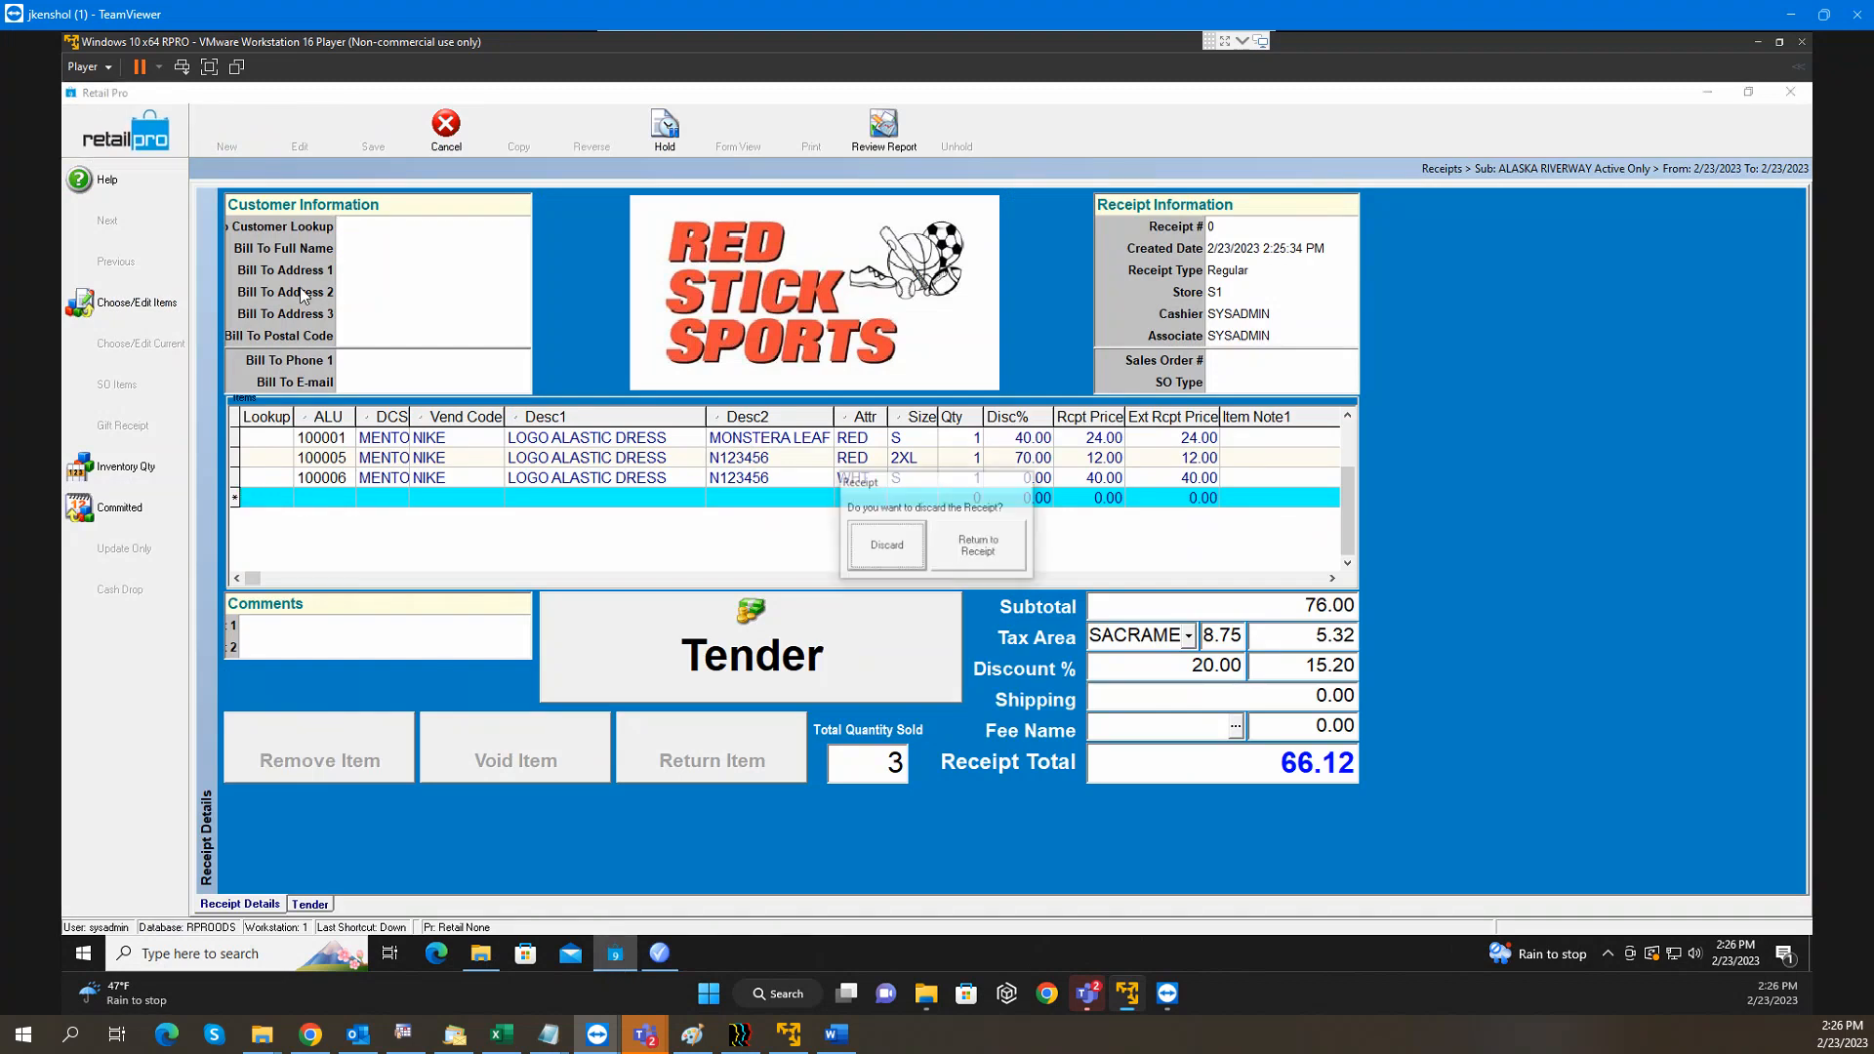
Discard the test receipt and open the inventory list to check item 100003's AUX 8 value
left_click(892, 549)
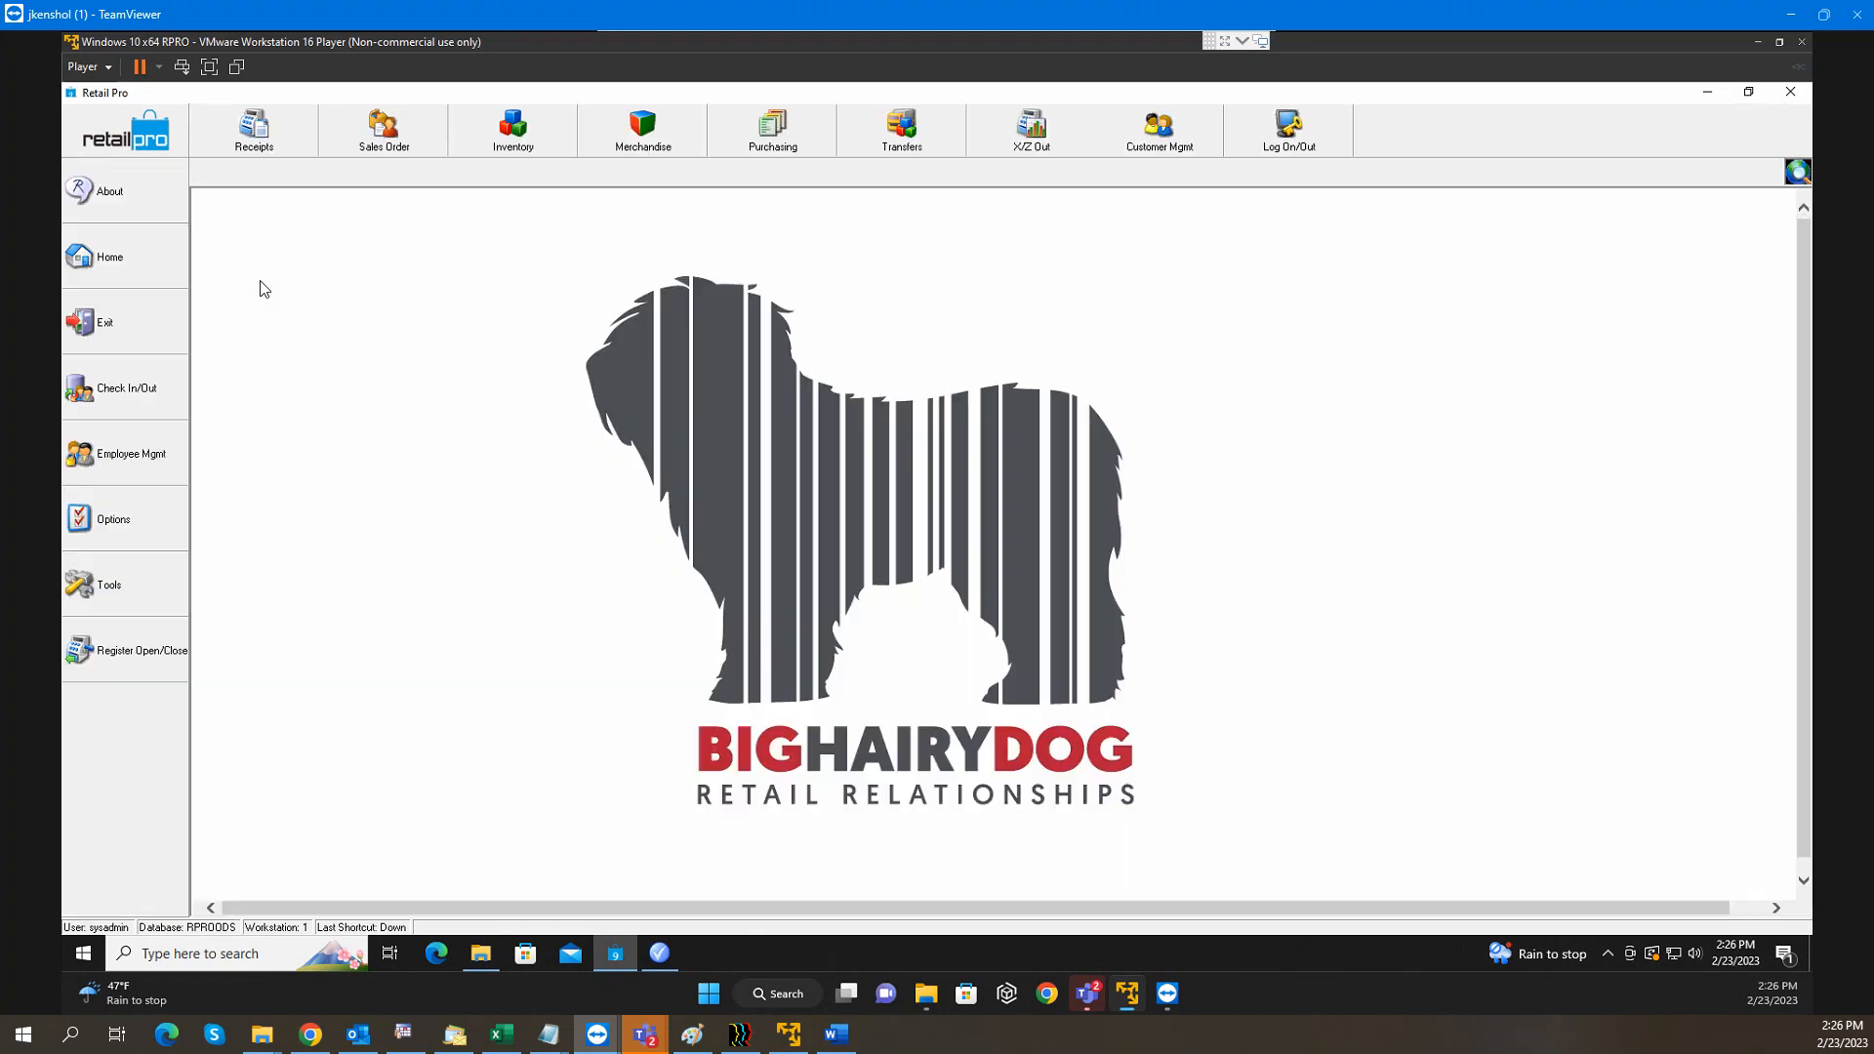
left_click(512, 154)
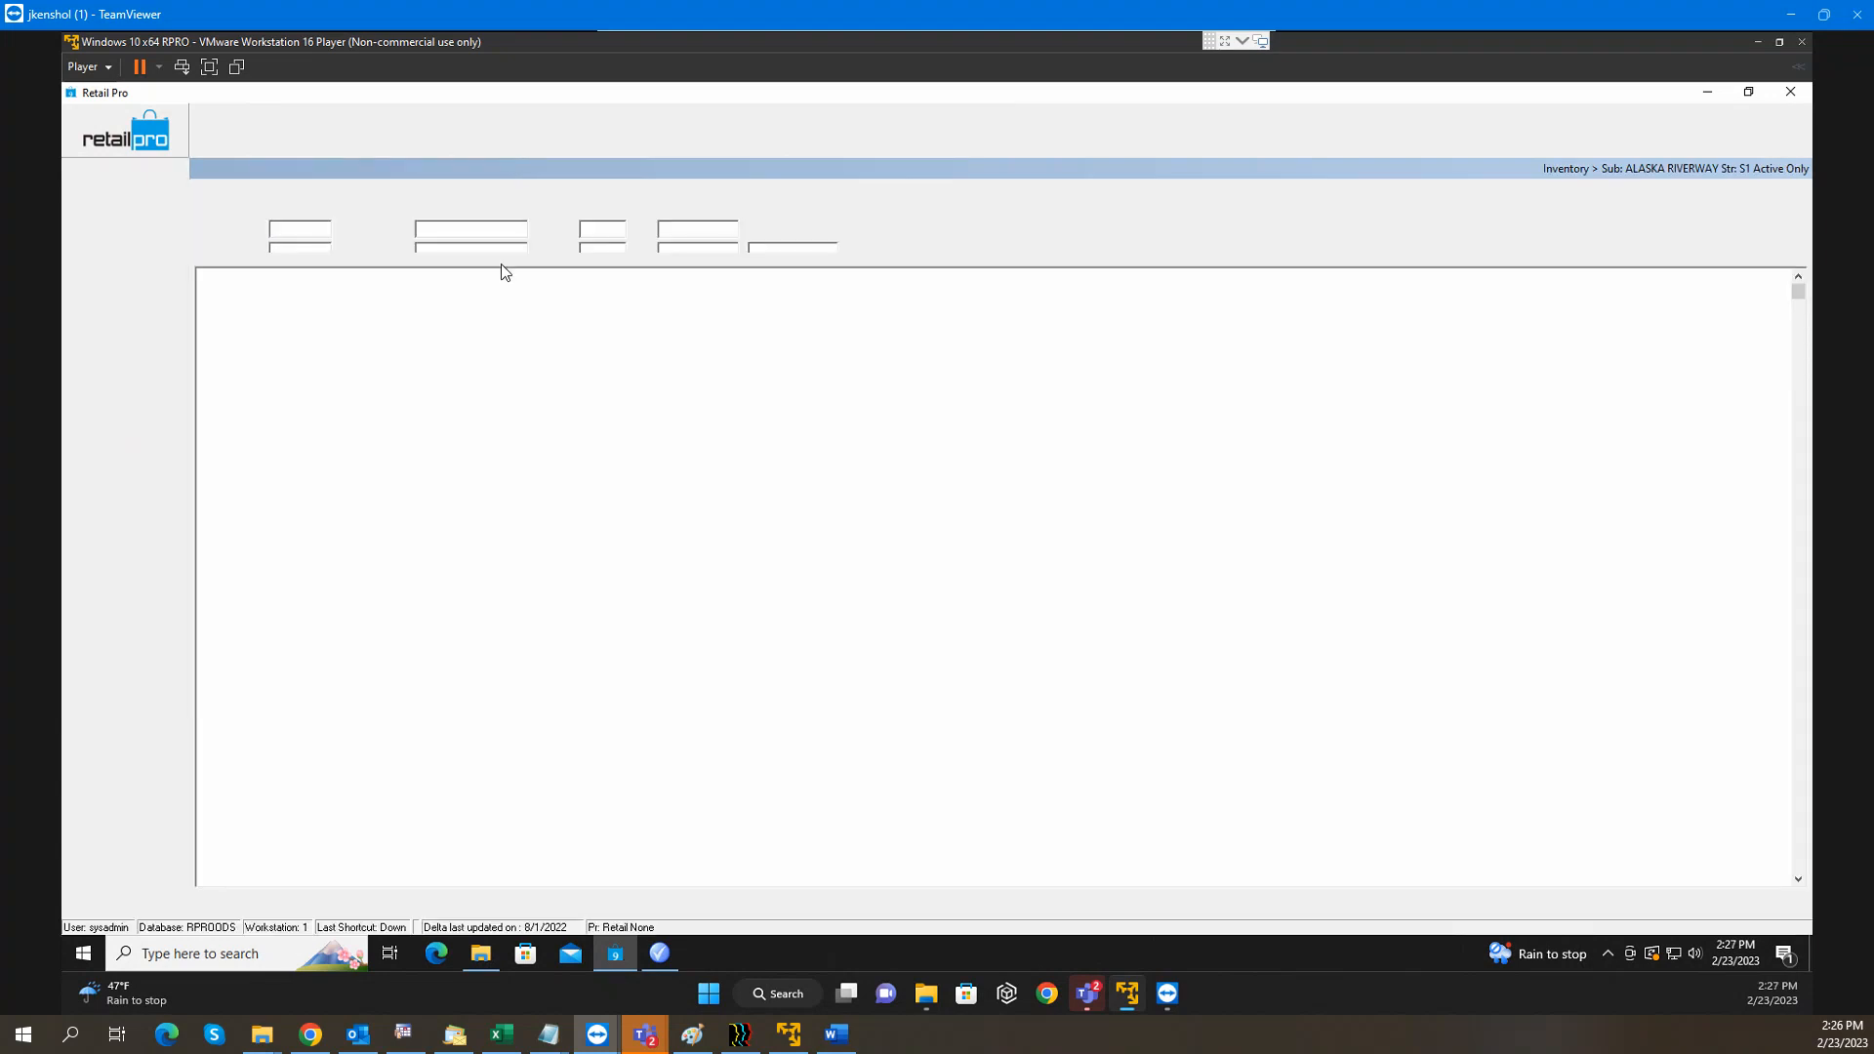
left_click(302, 350)
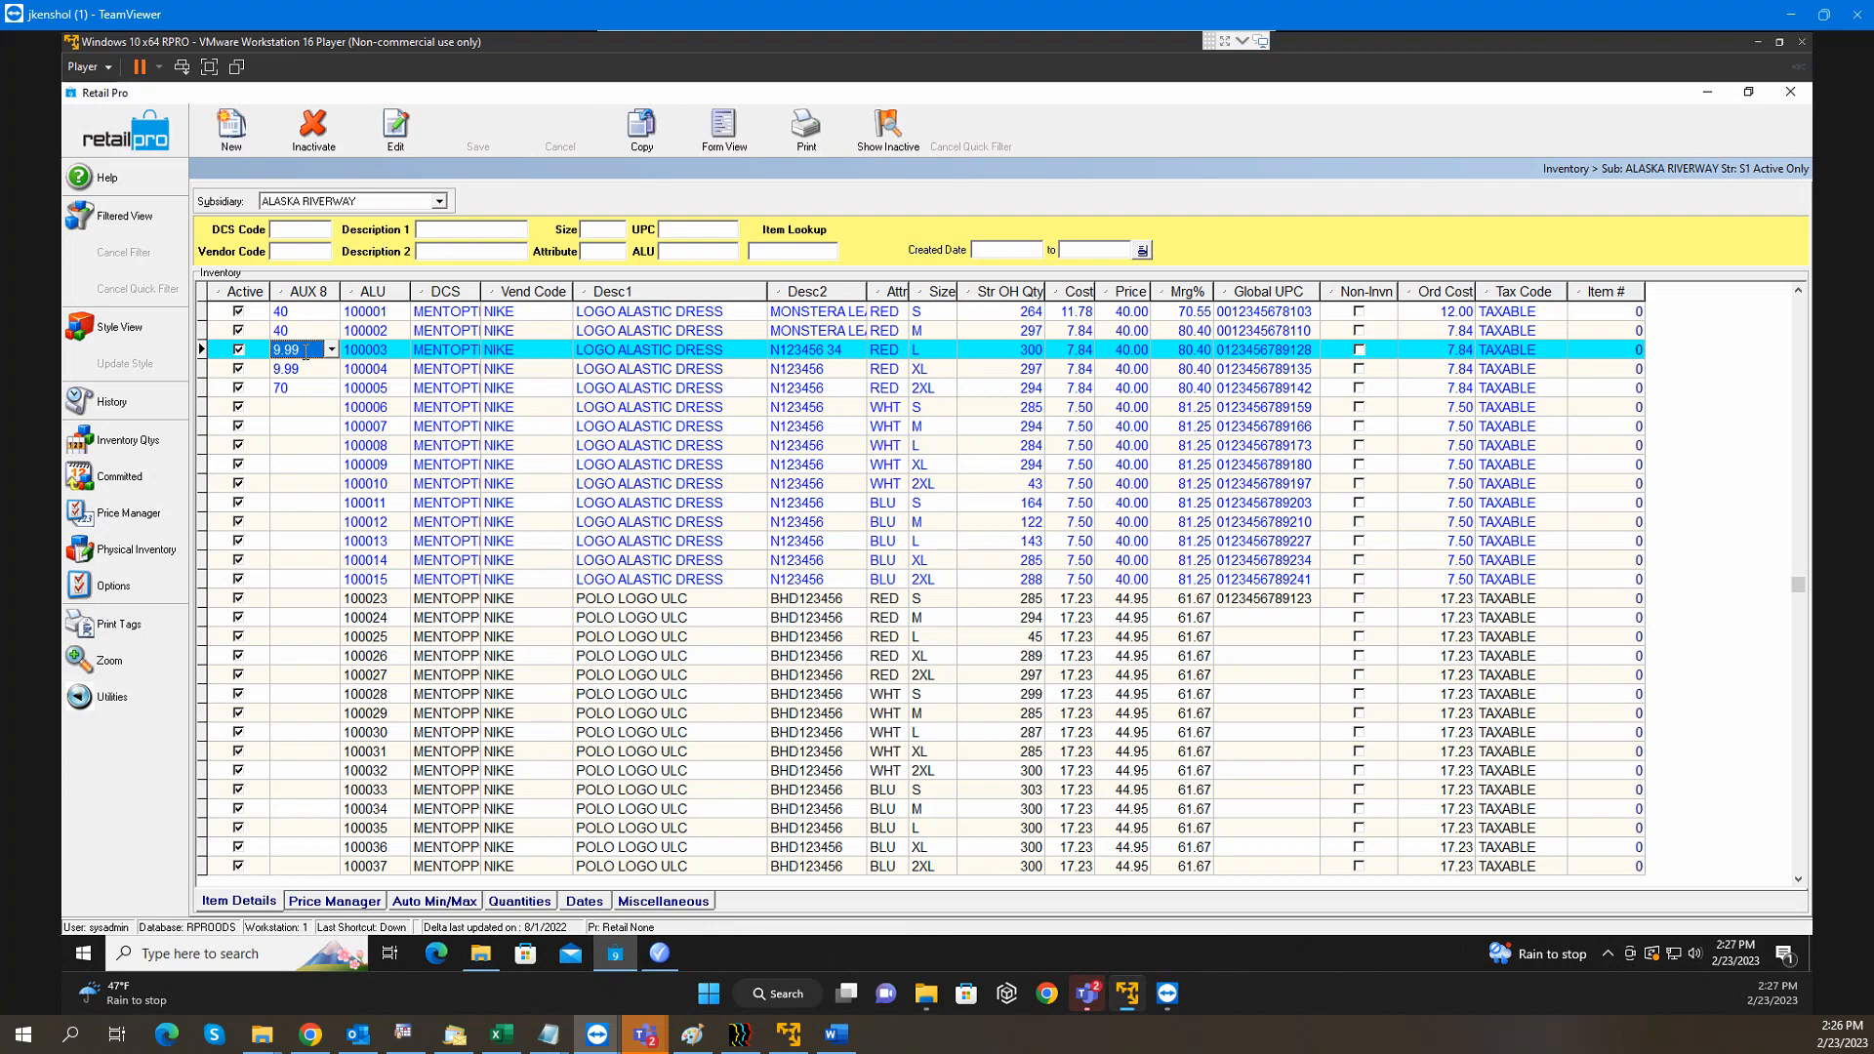
Move the AUX 8 column right and back before ALU, check item 100004, then return to Promotions
left_click_drag(303, 292, 1211, 327)
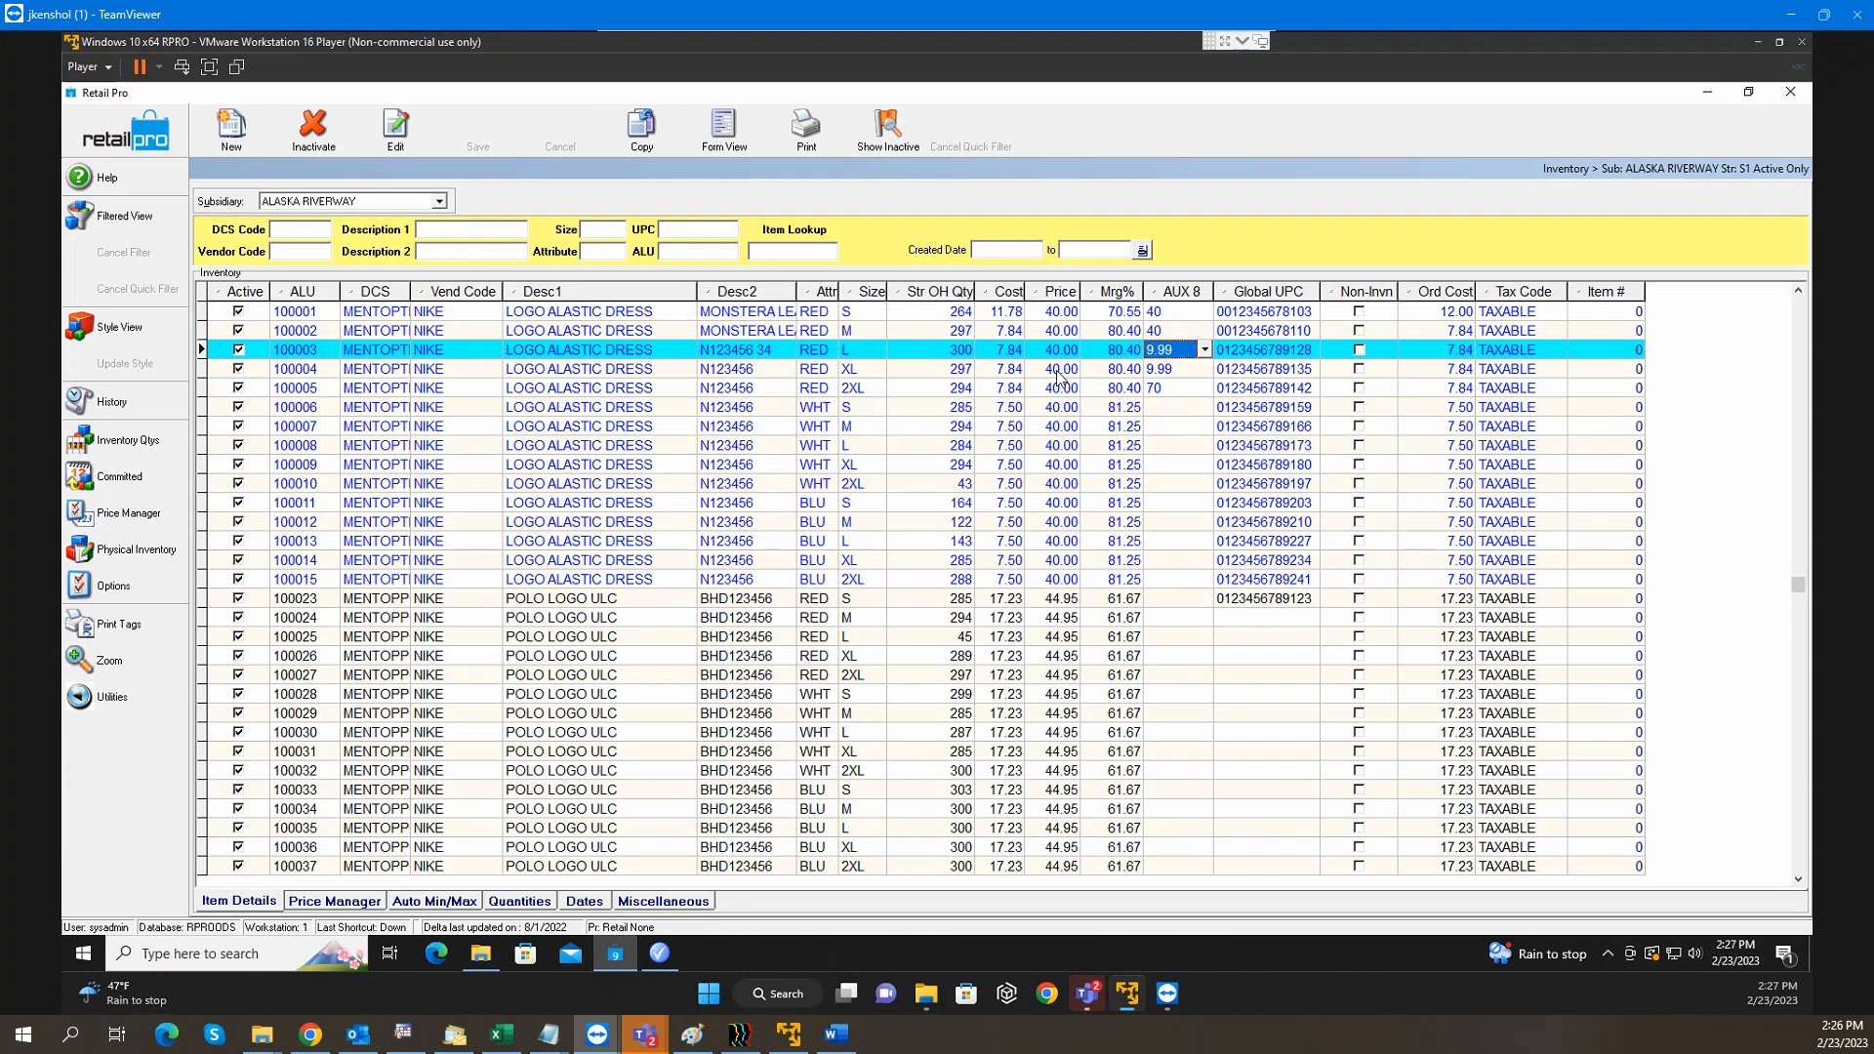
key("Down")
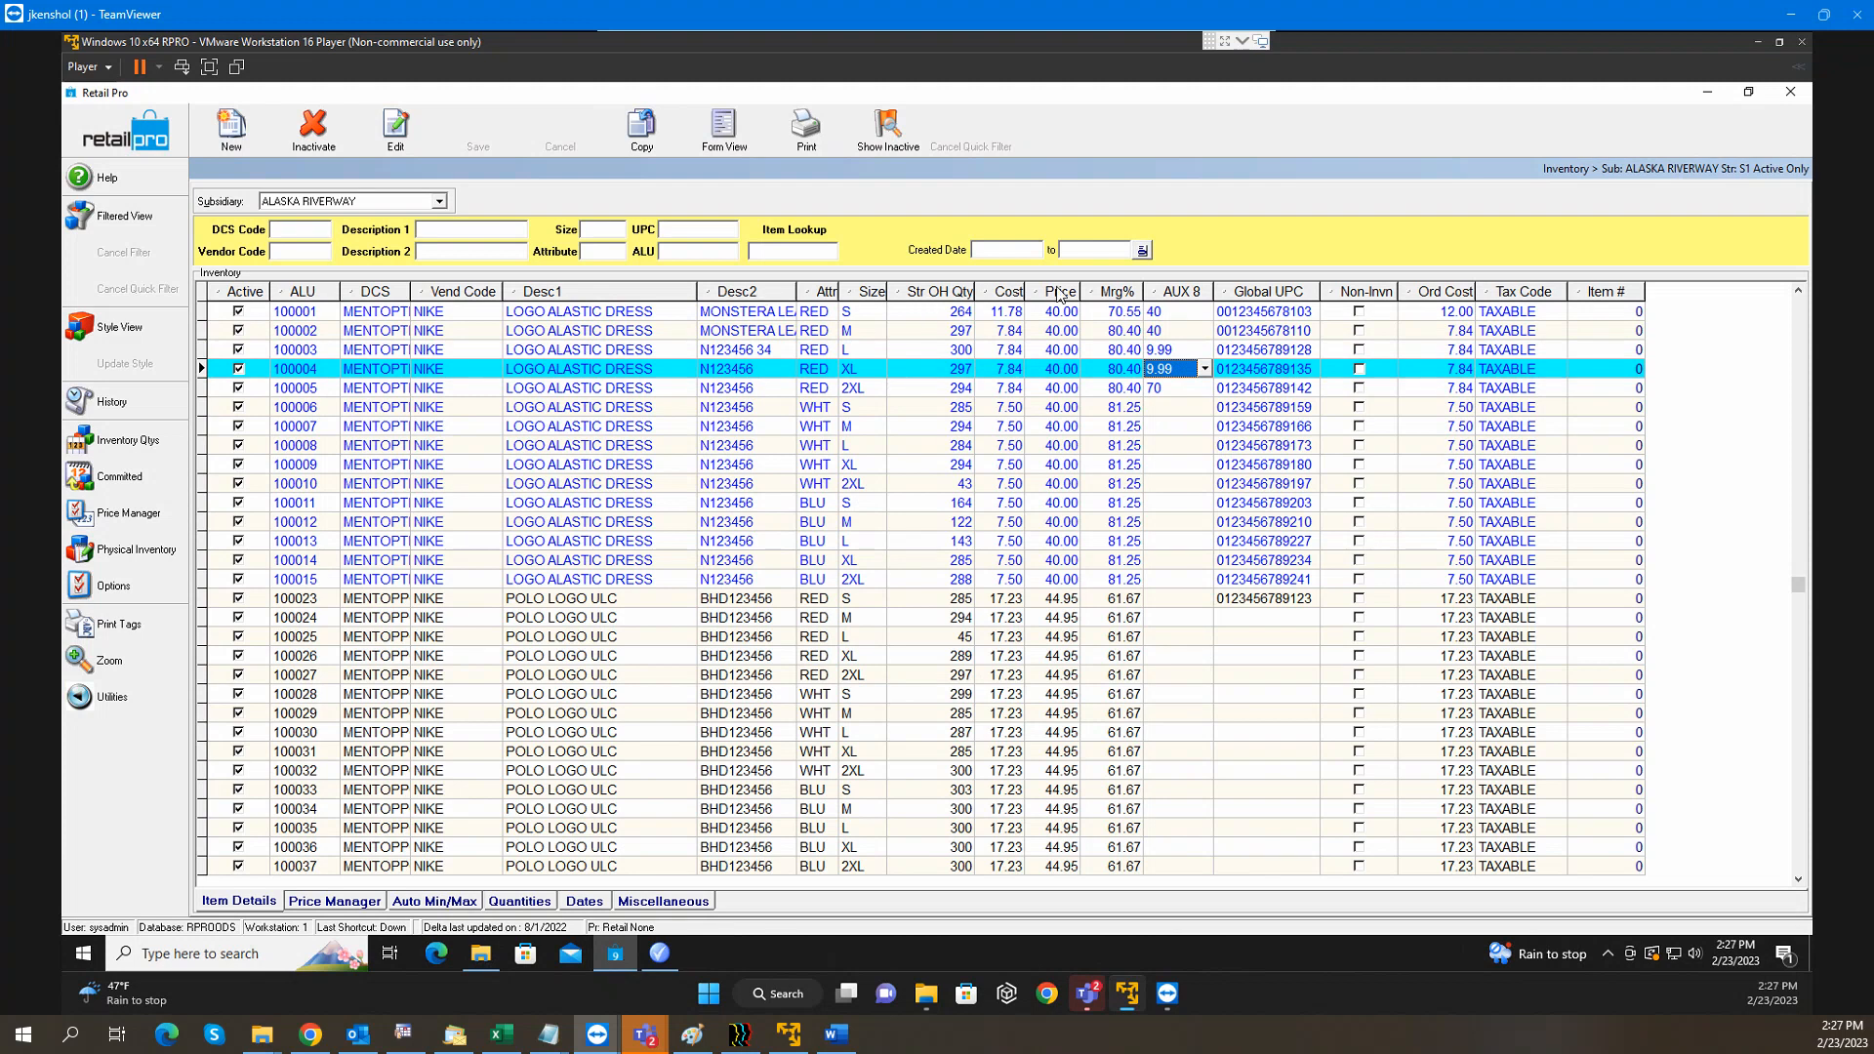
left_click_drag(1184, 293, 293, 311)
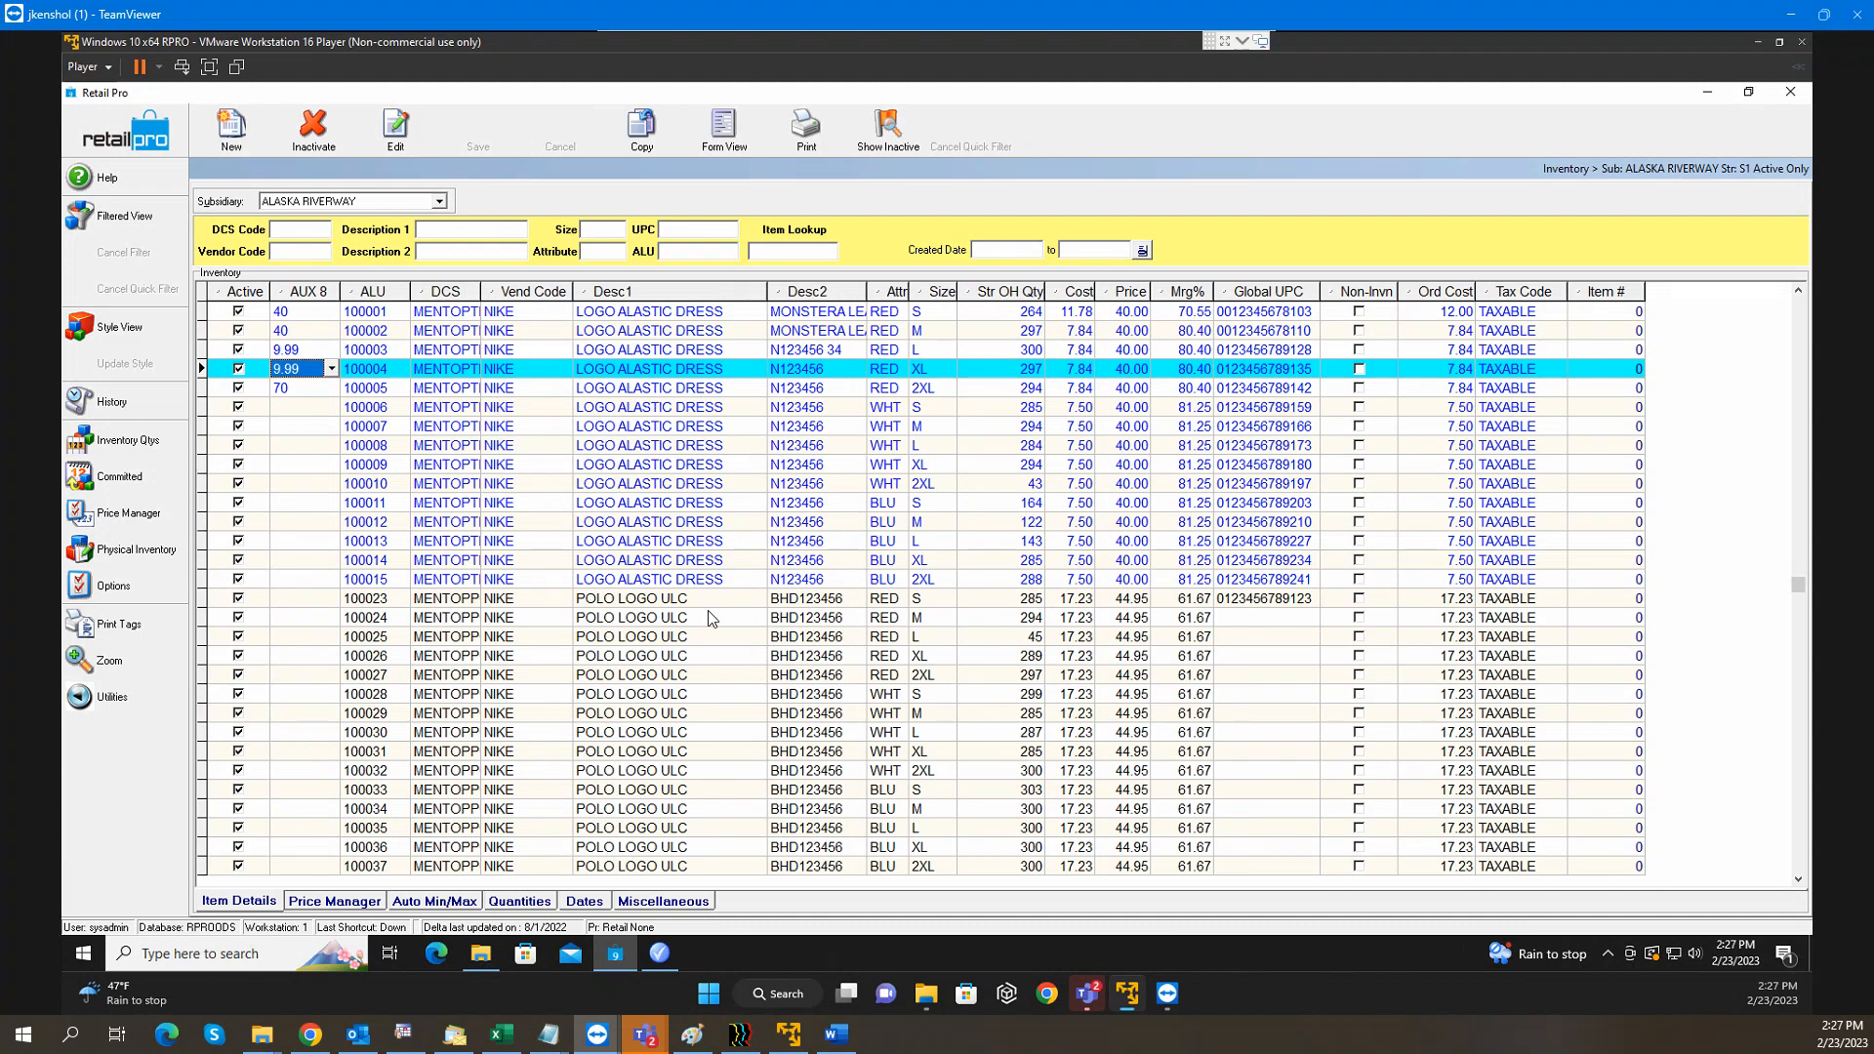
mouse_move(661, 964)
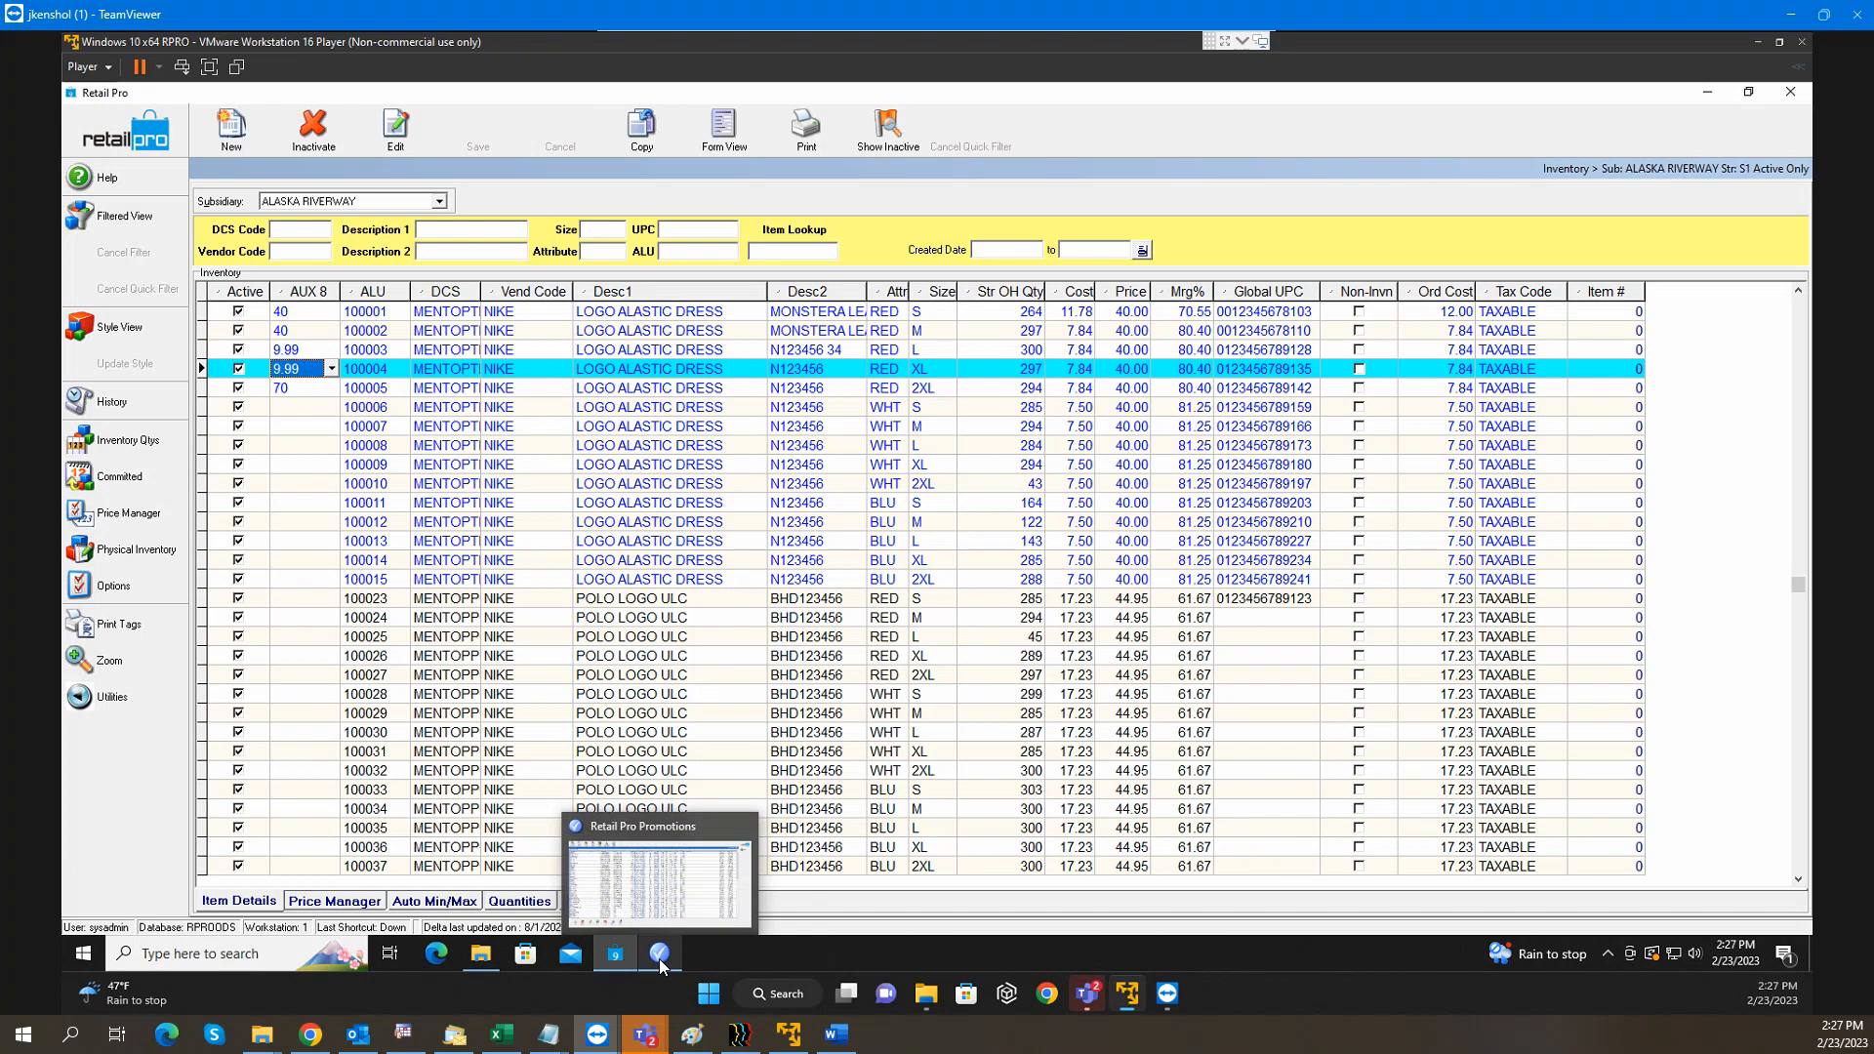
left_click(661, 964)
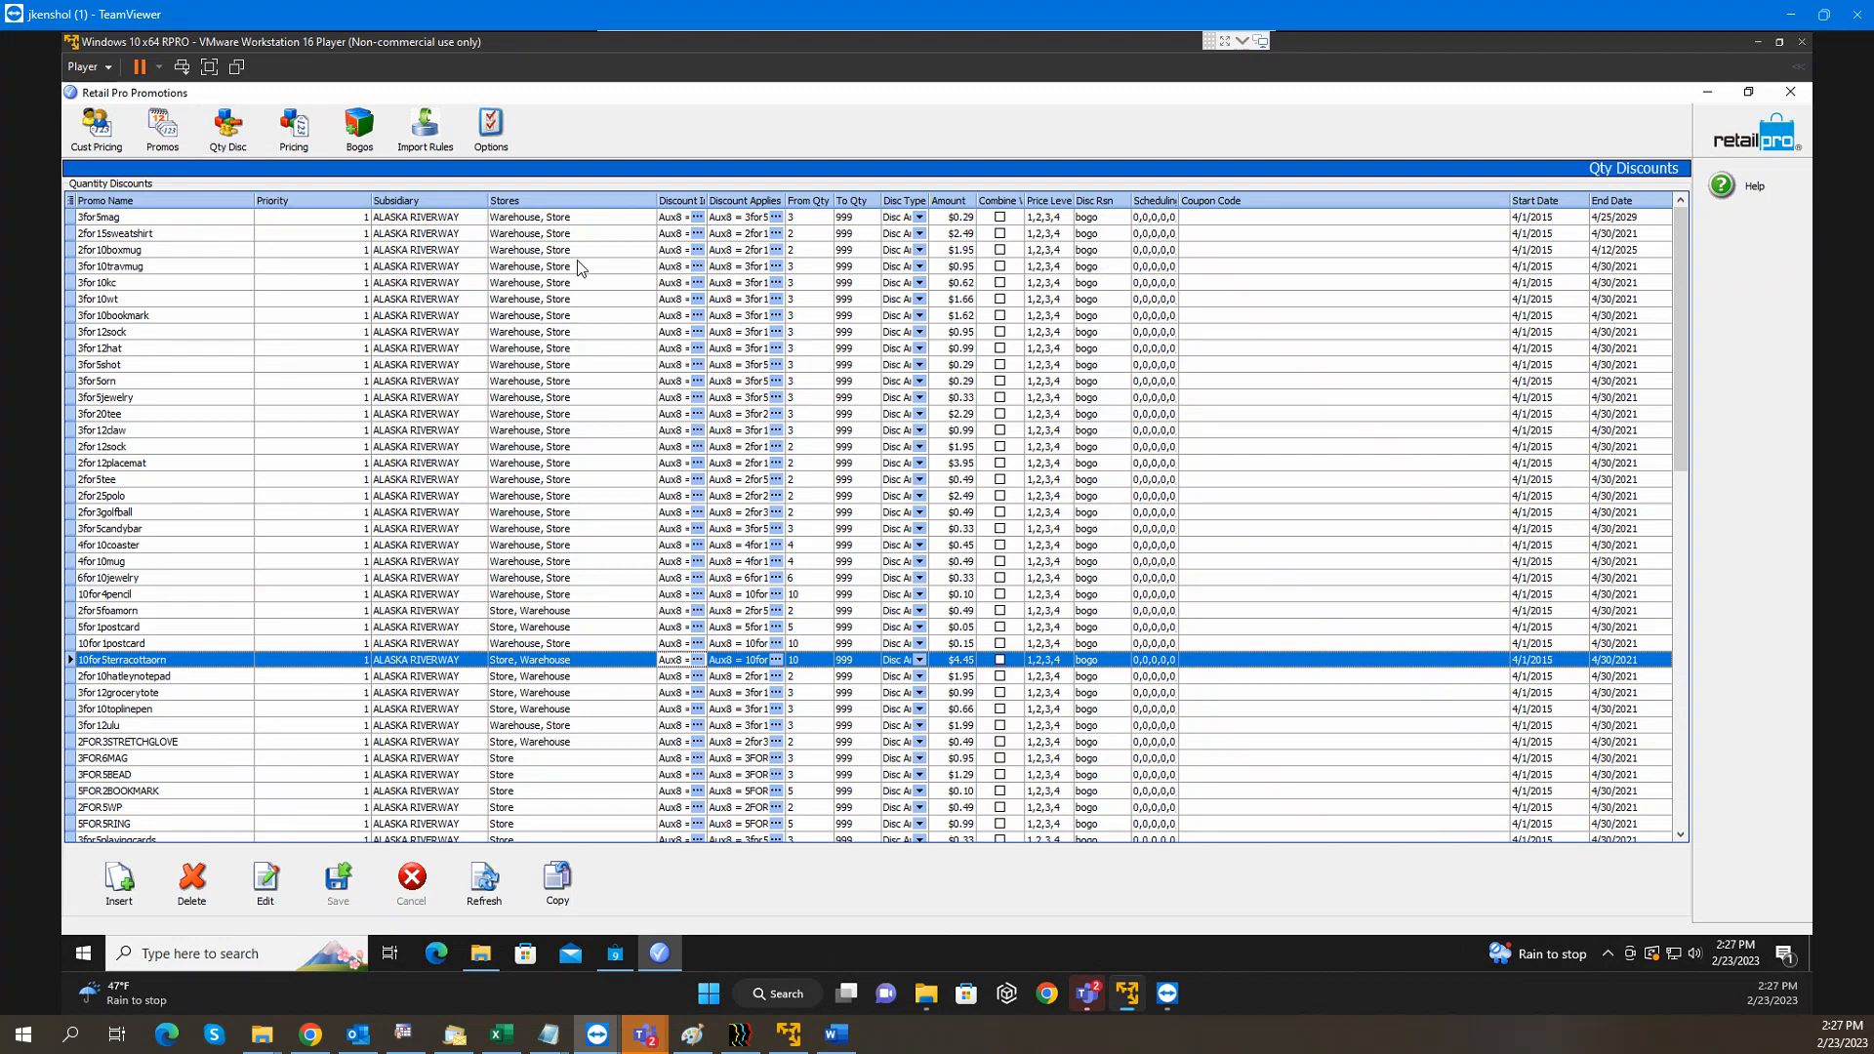
Inspect the 3for5mag discount's stores and item filter, then widen the Discount Includes and Discount Applies to columns
left_click(561, 219)
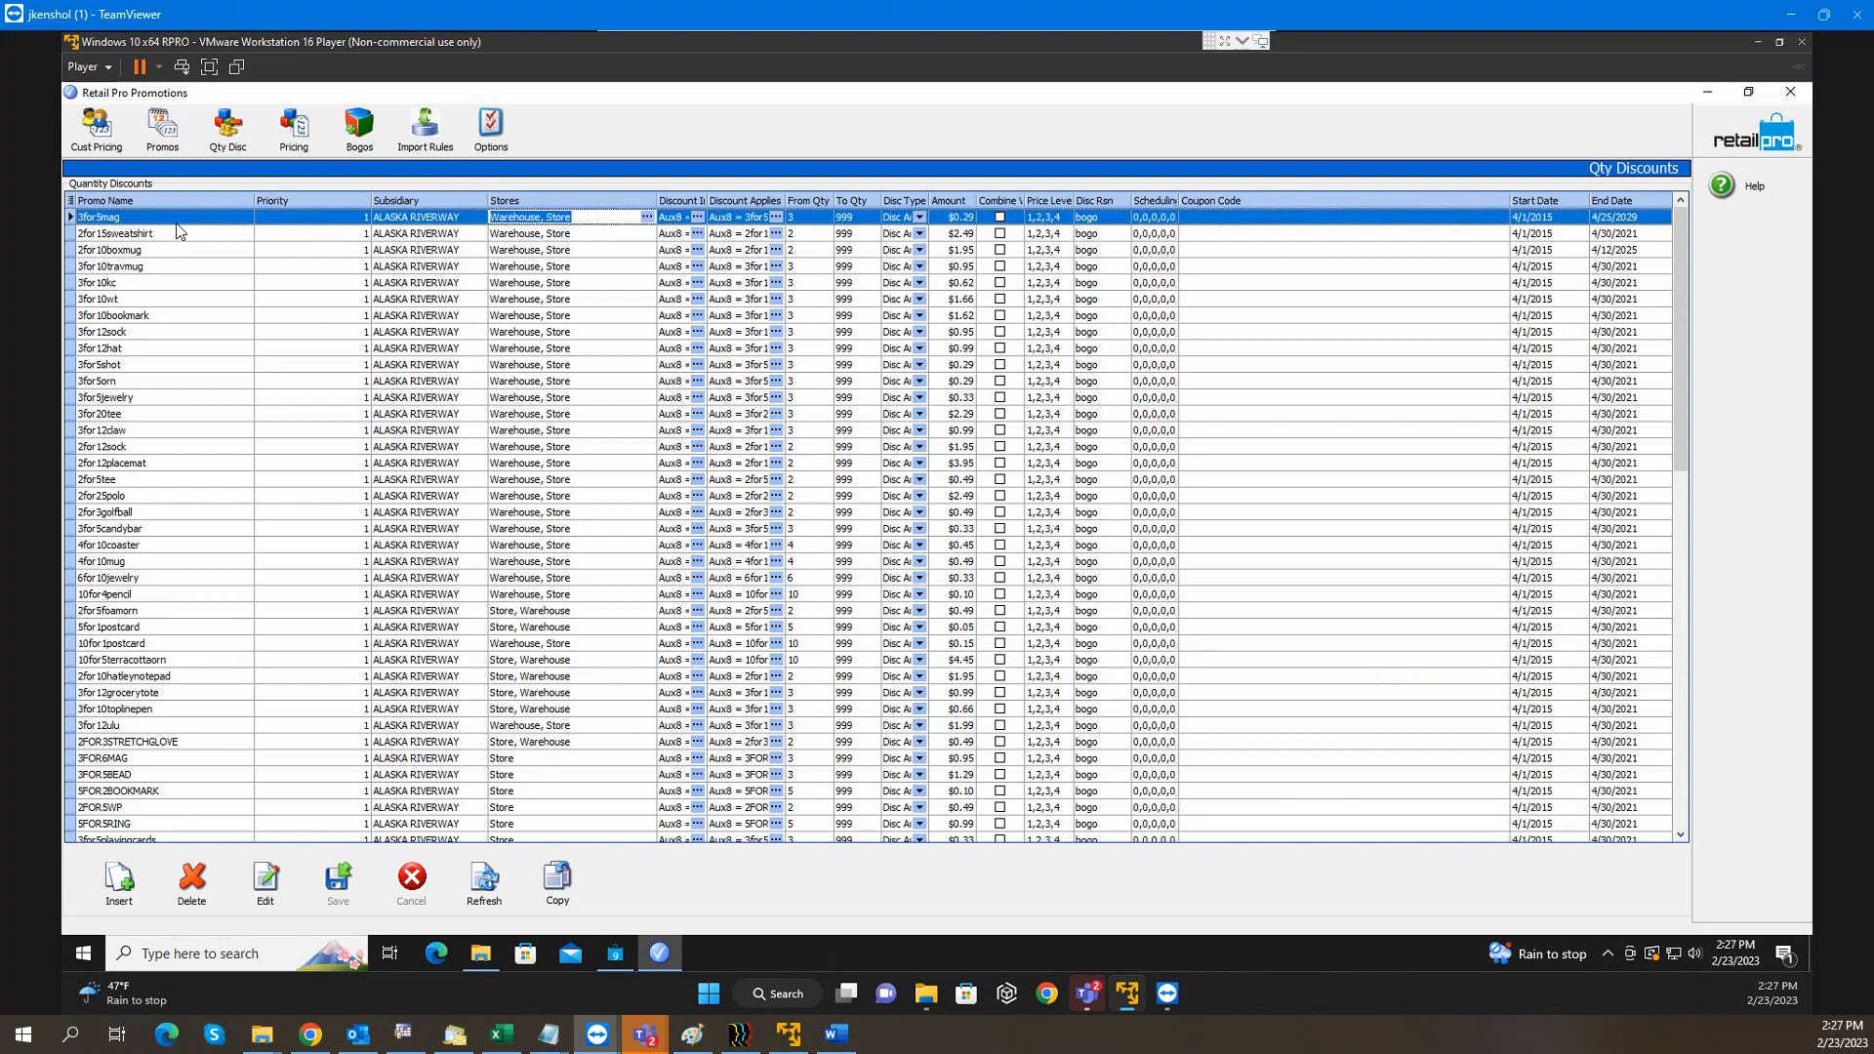
left_click(137, 217)
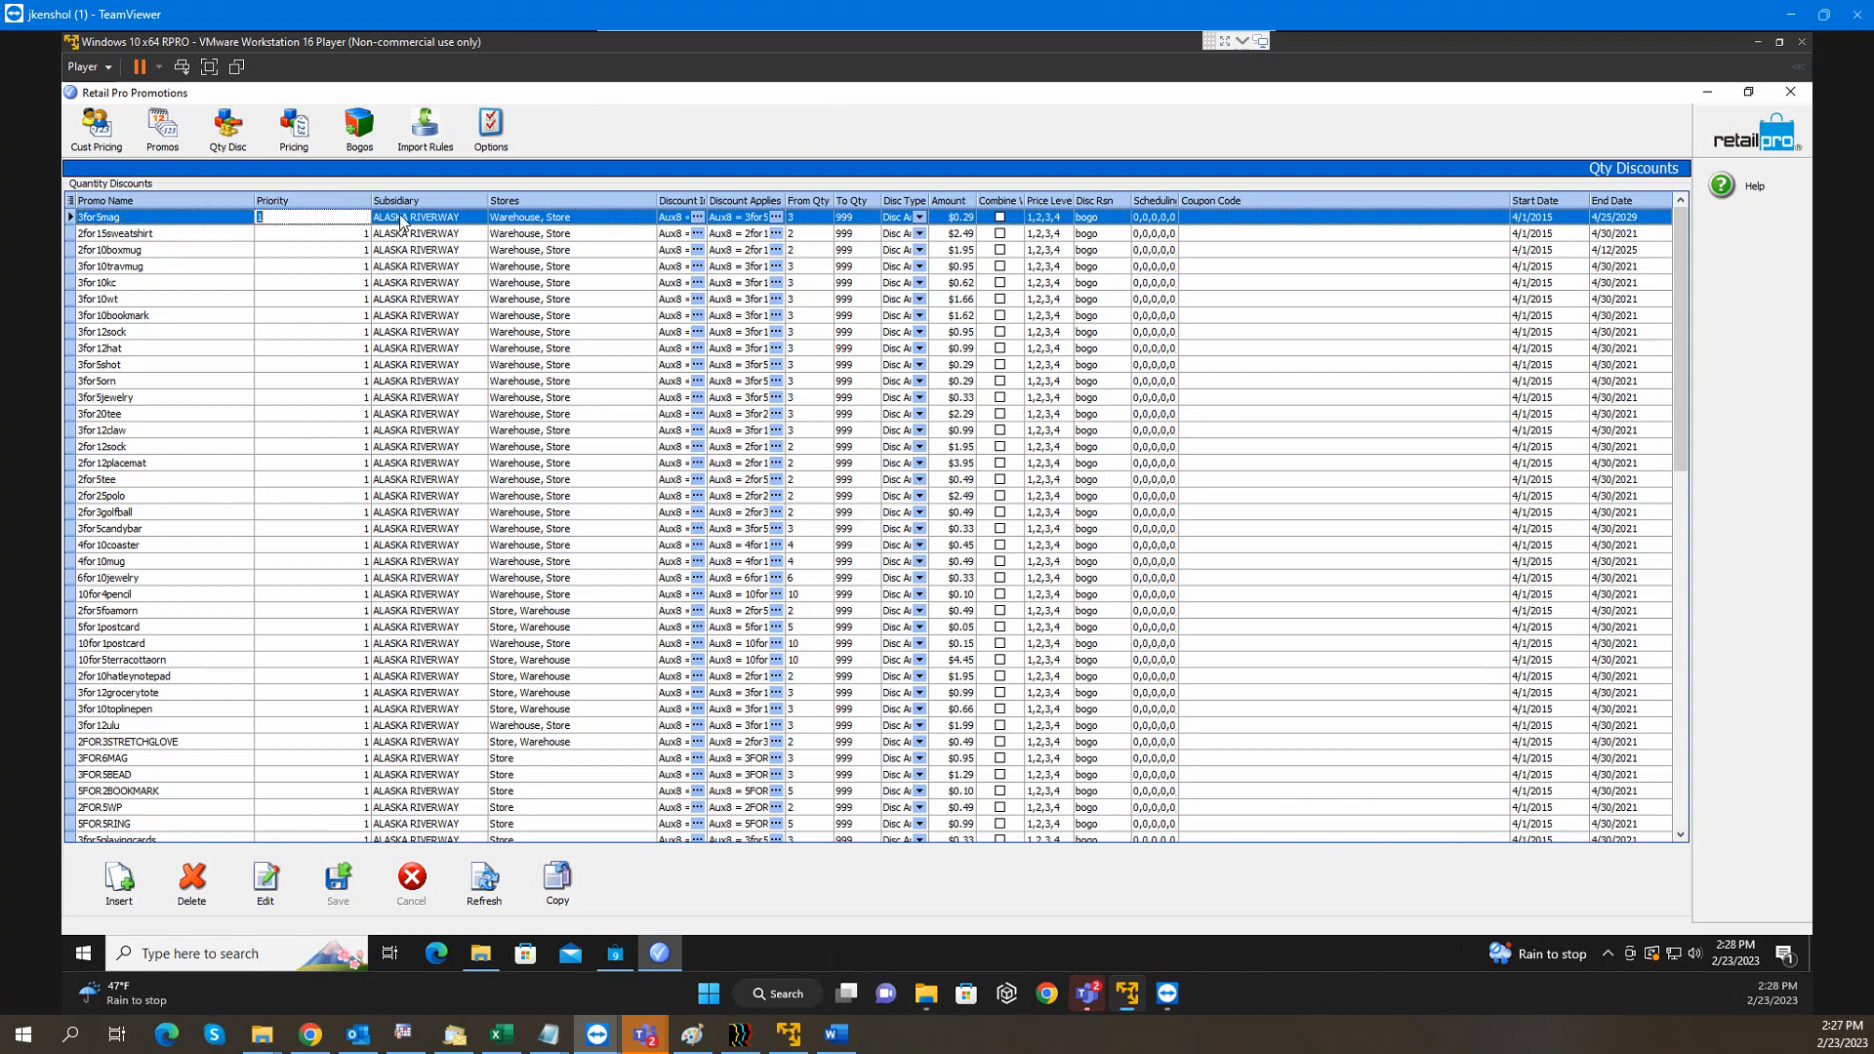
left_click(600, 217)
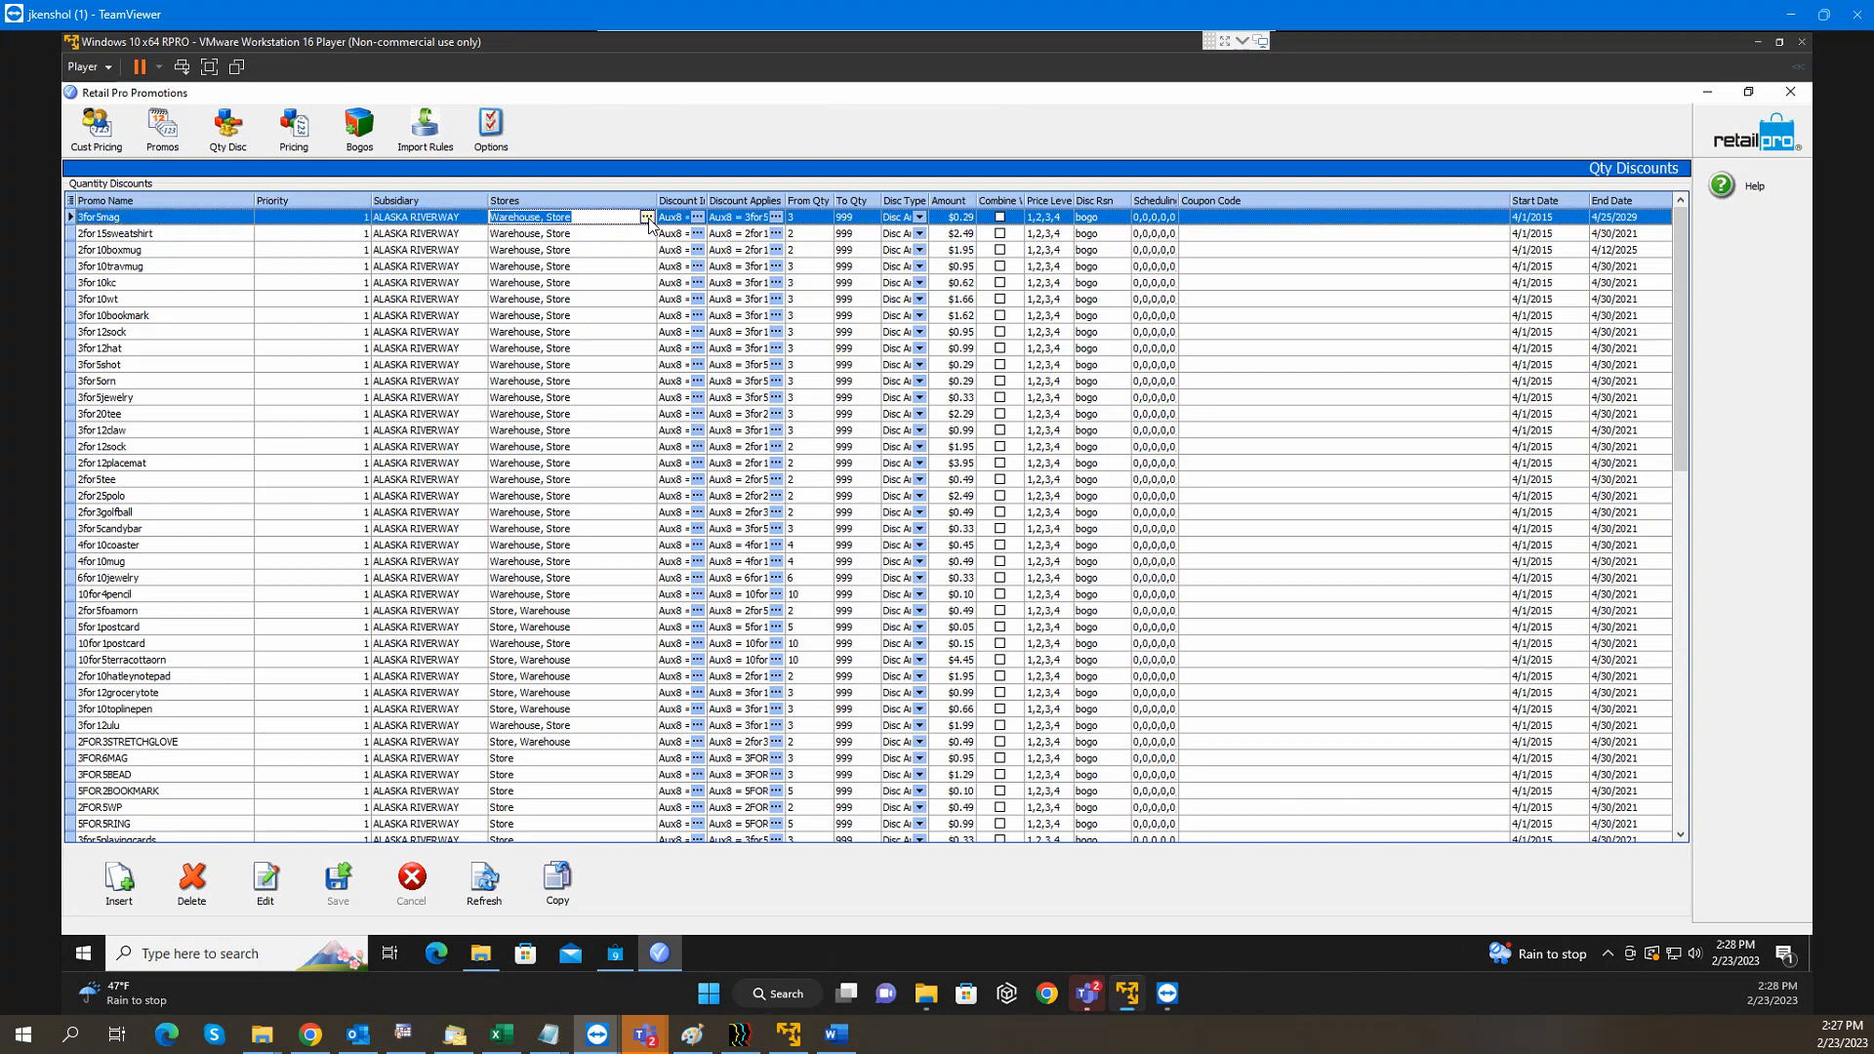
left_click(680, 218)
left_click(698, 217)
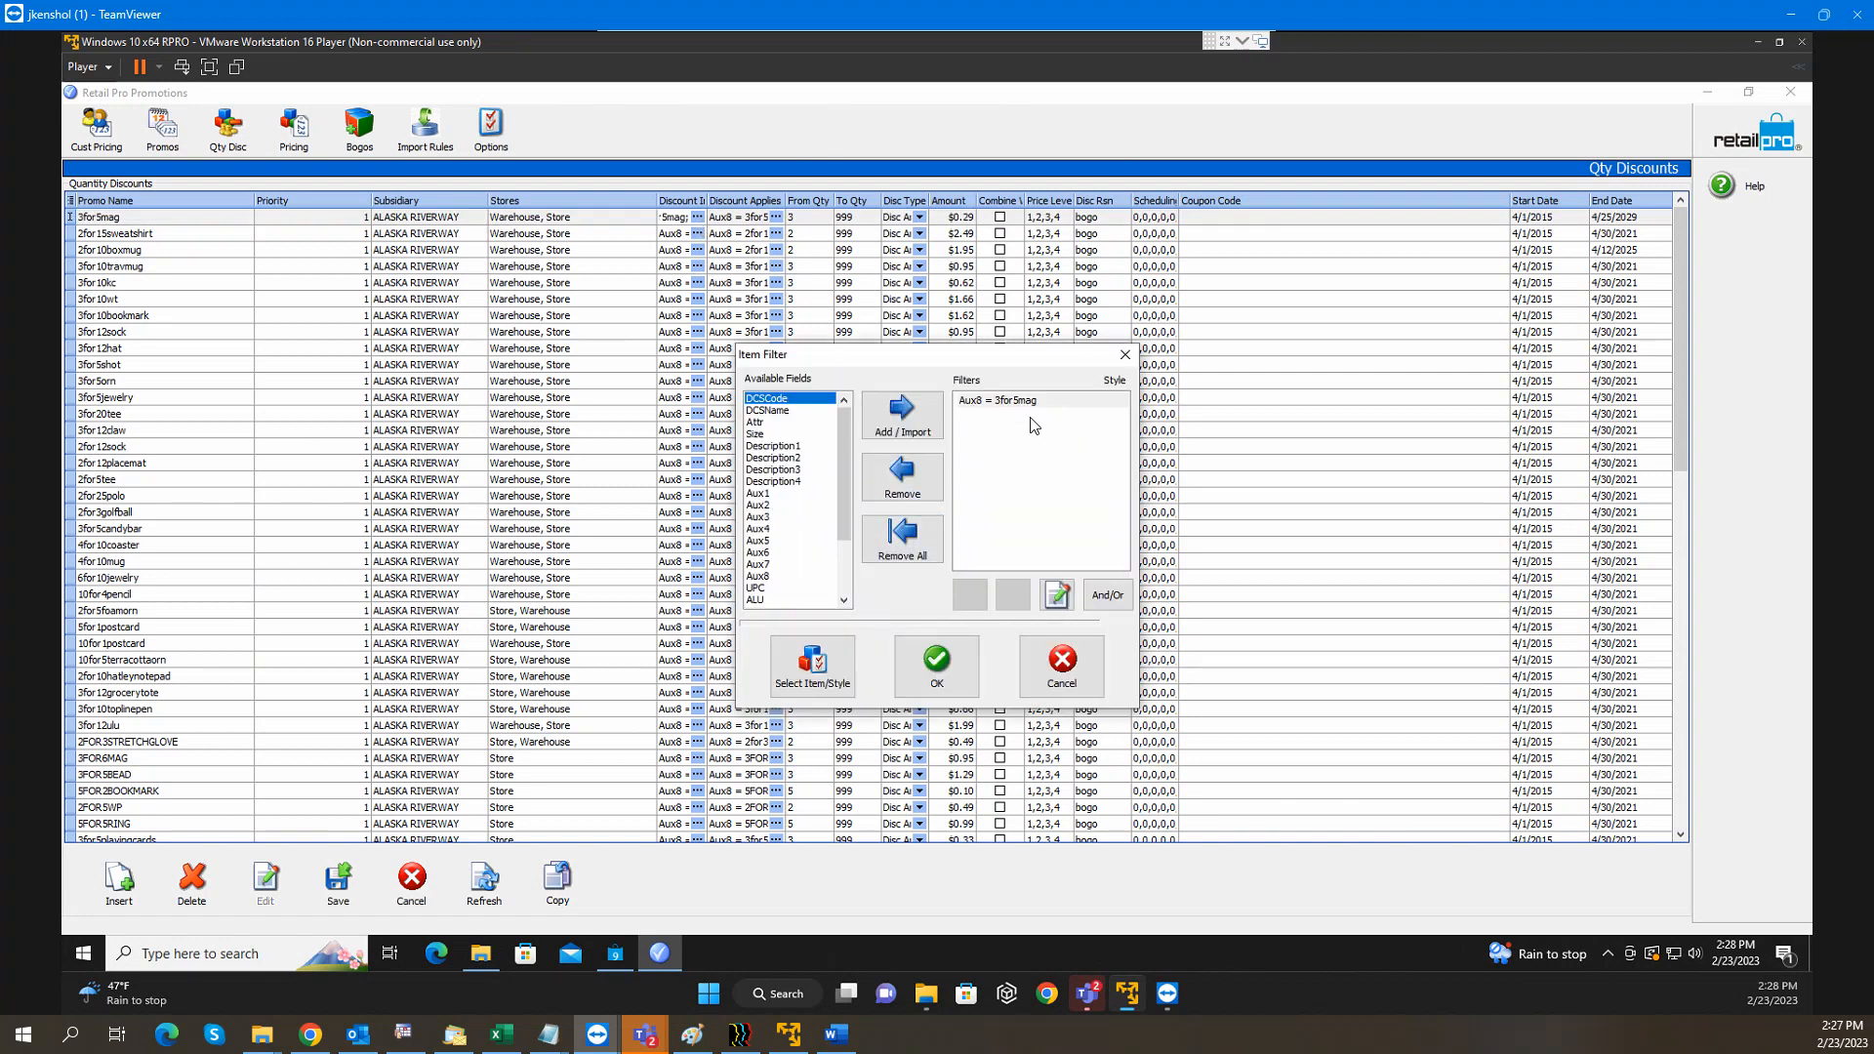
left_click(1063, 669)
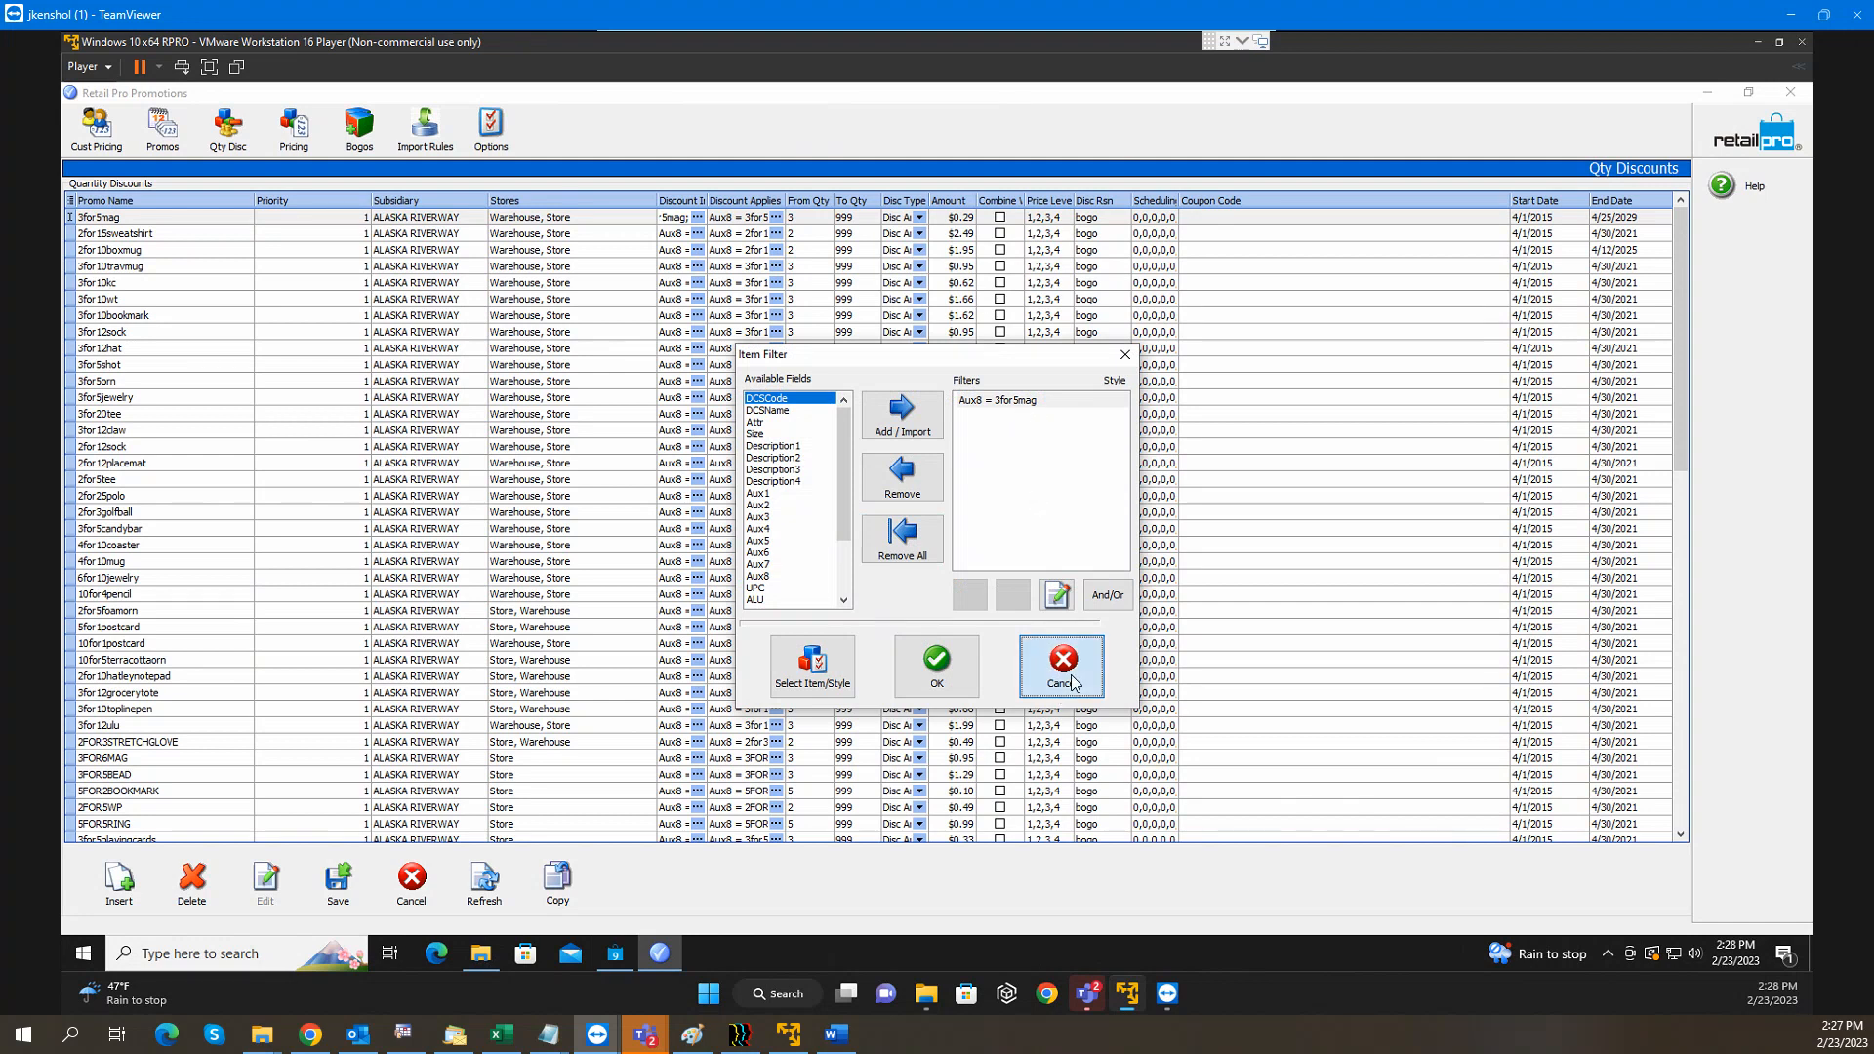
left_click(742, 218)
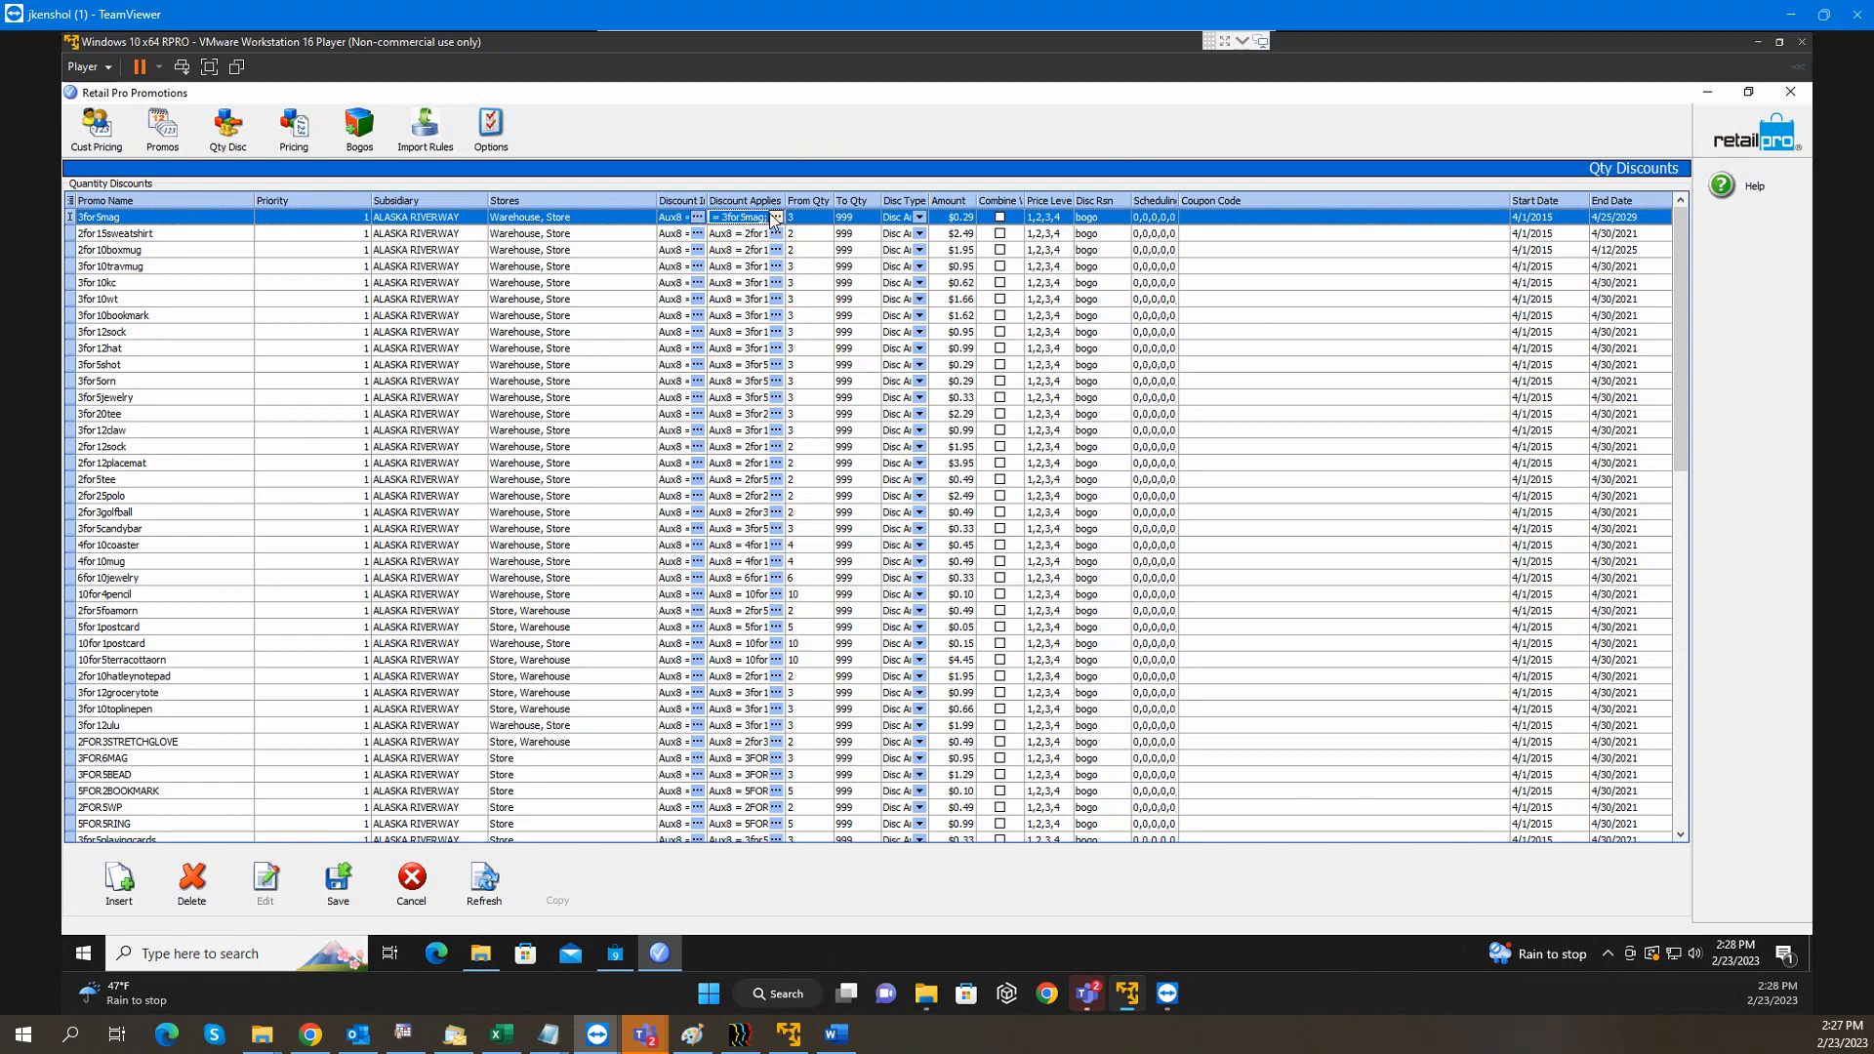
left_click_drag(706, 200, 757, 199)
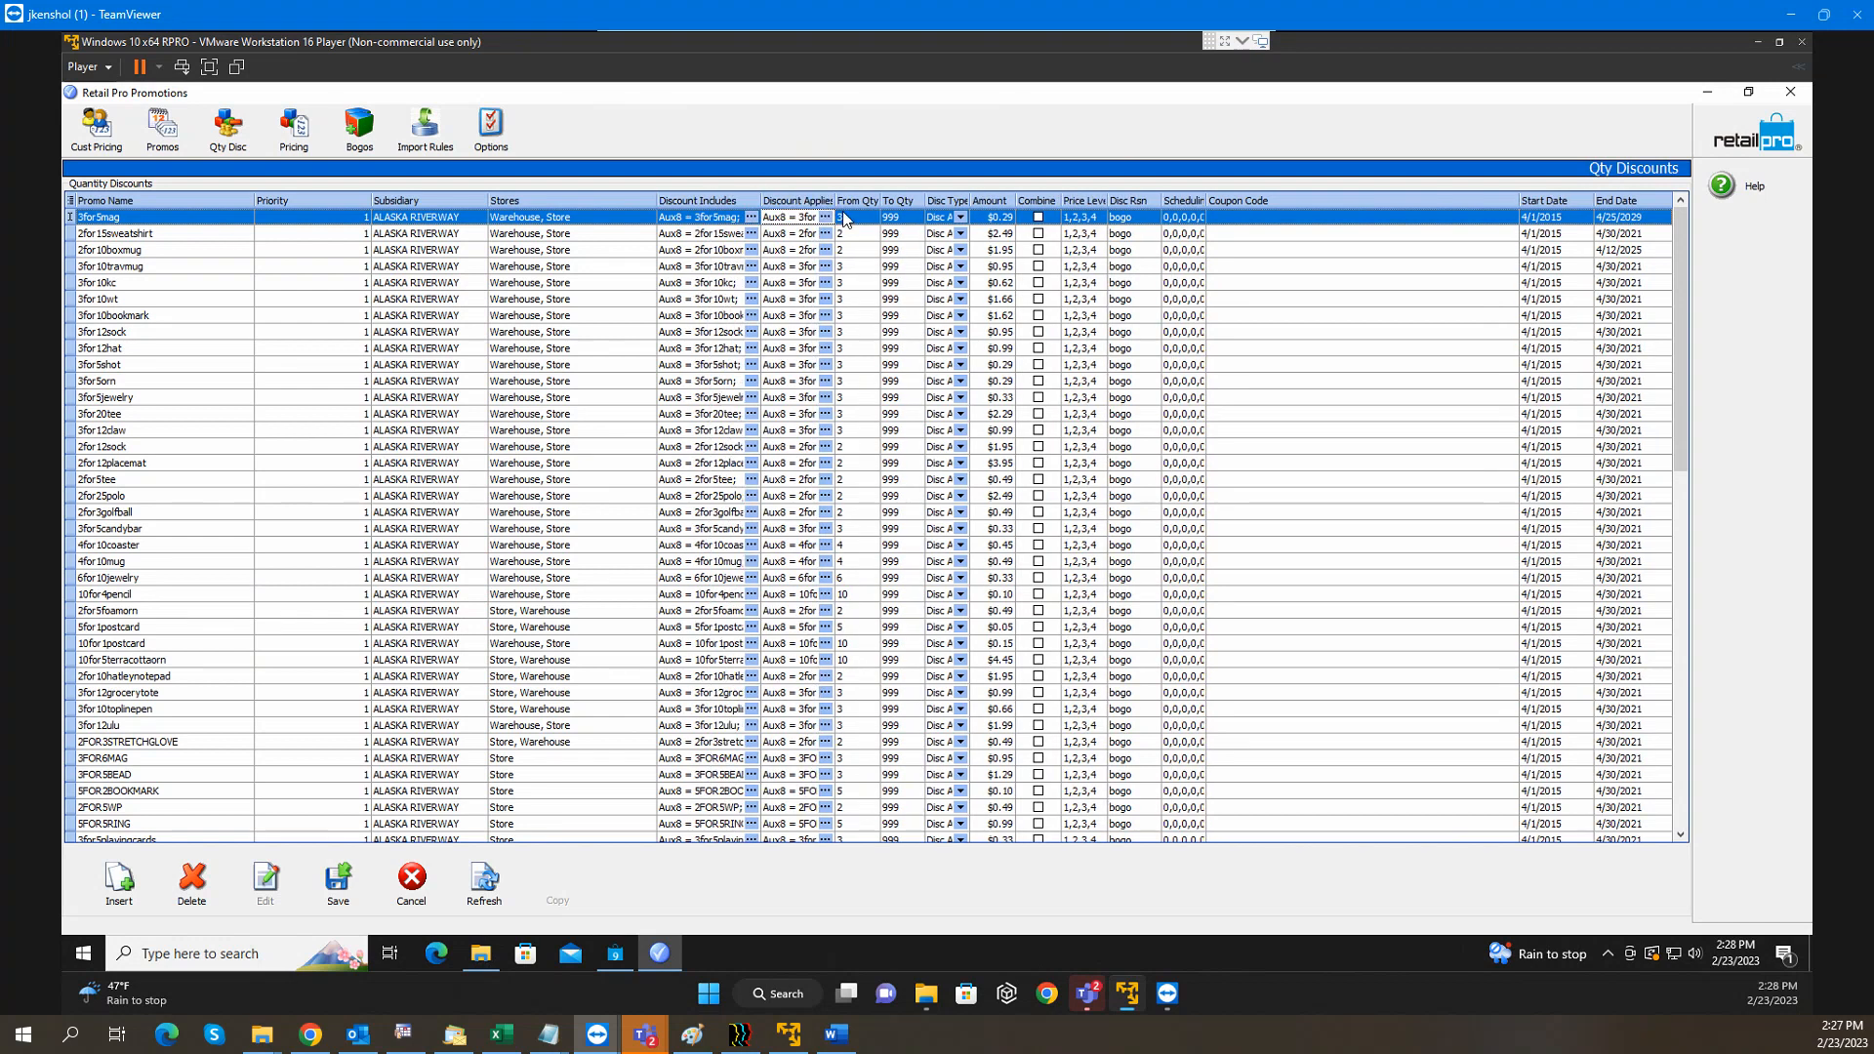
left_click_drag(878, 200, 913, 199)
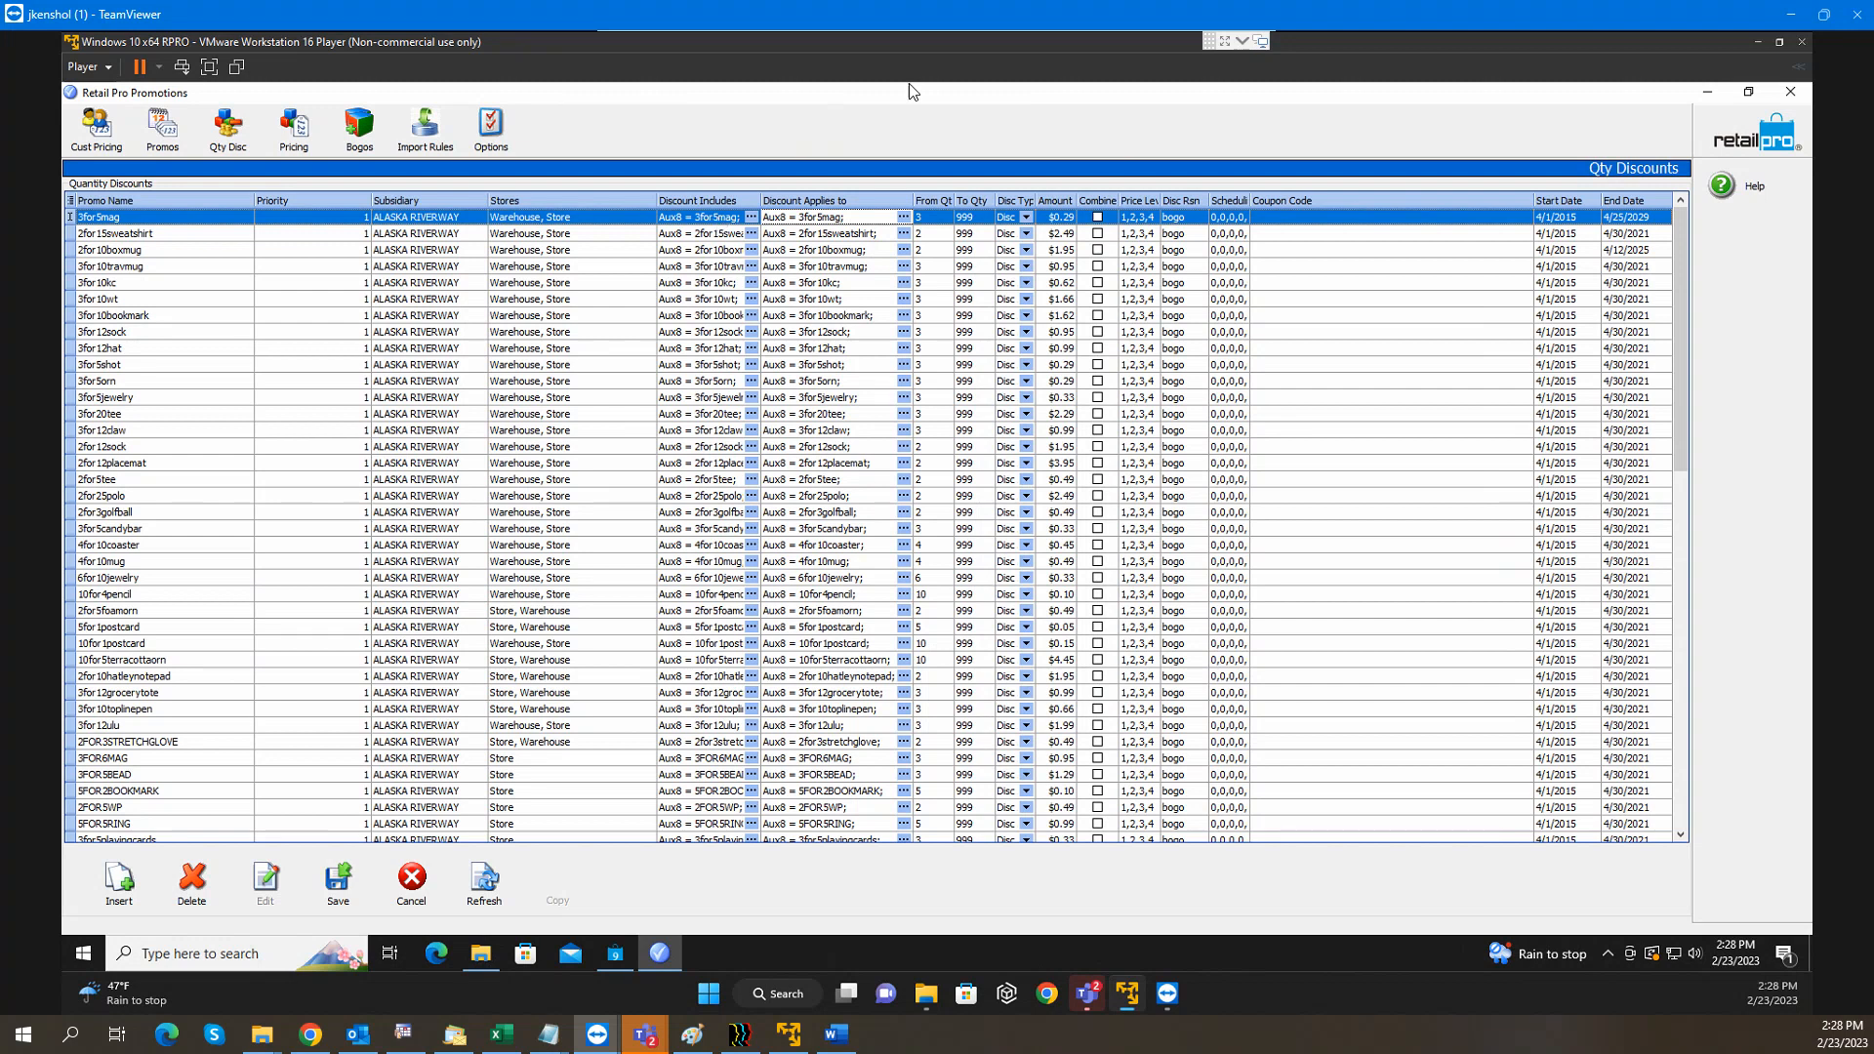
Review the 3for5mag filters, reward selector and quantity range of 3 to 999
left_click(716, 218)
left_click(799, 219)
left_click(905, 217)
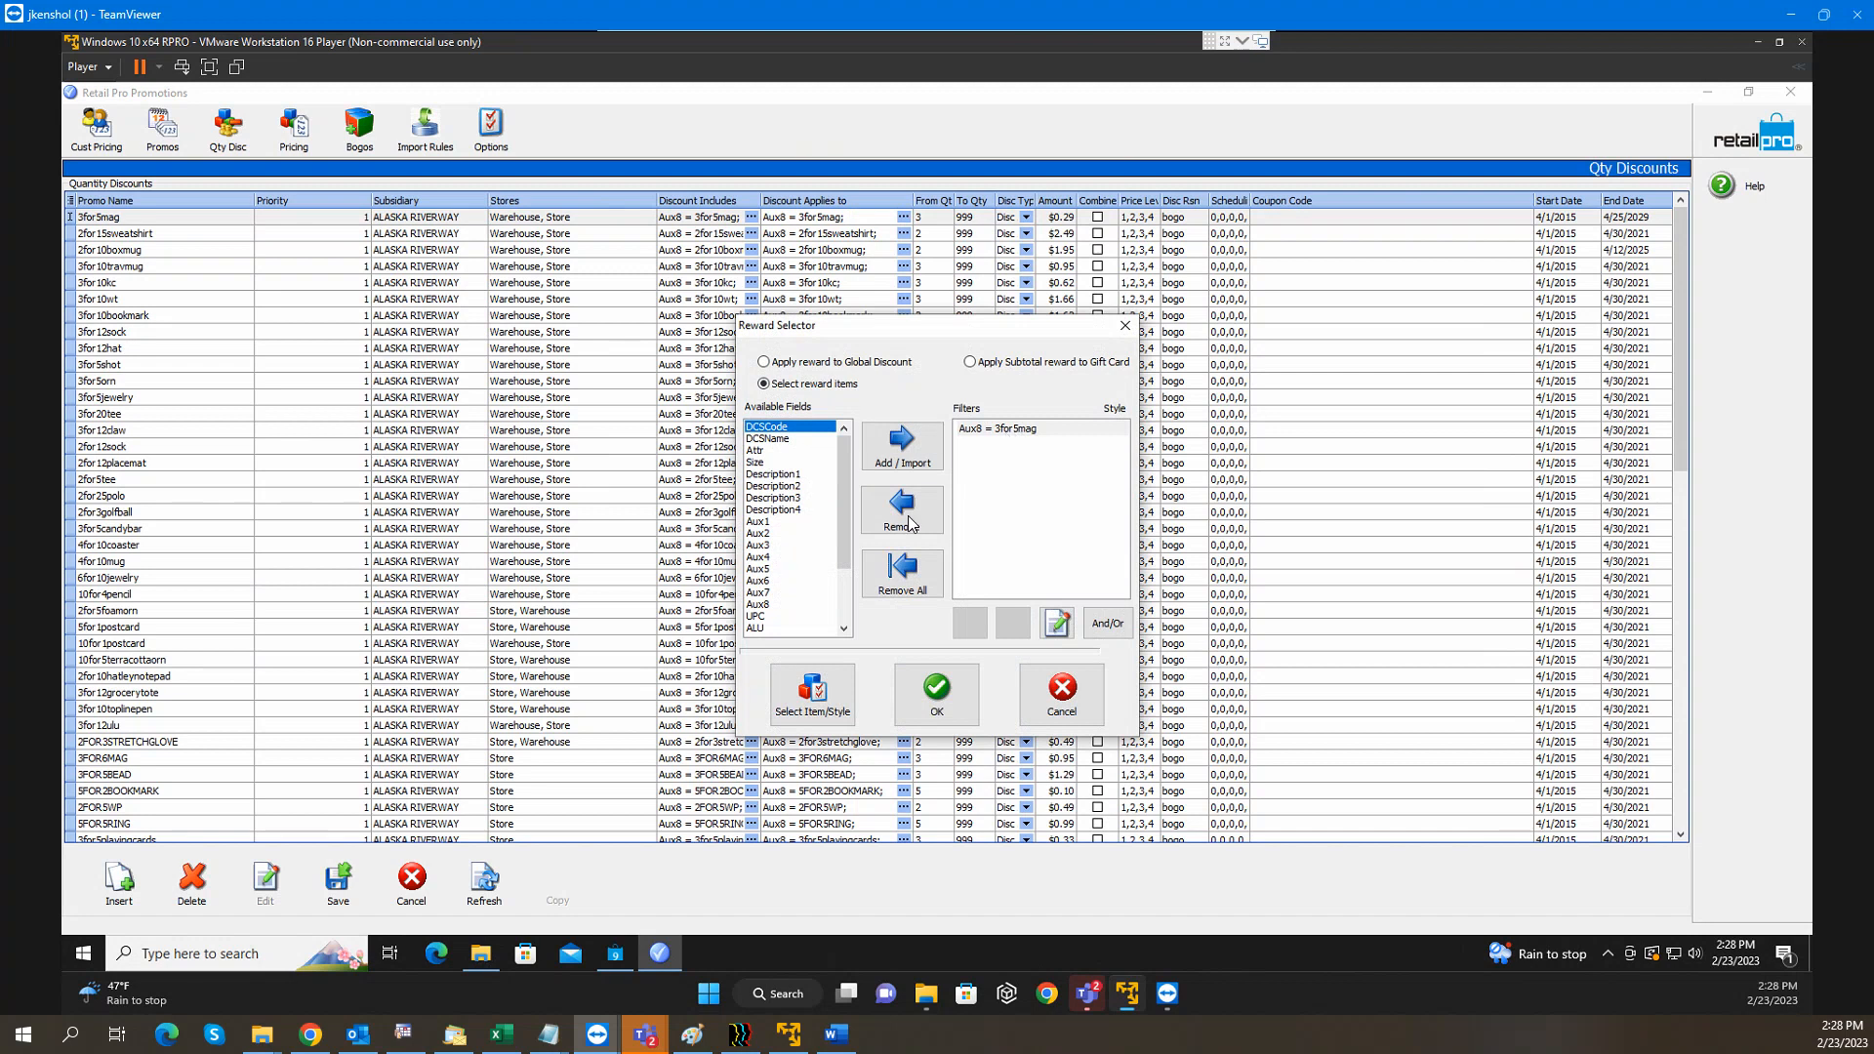
left_click(1058, 701)
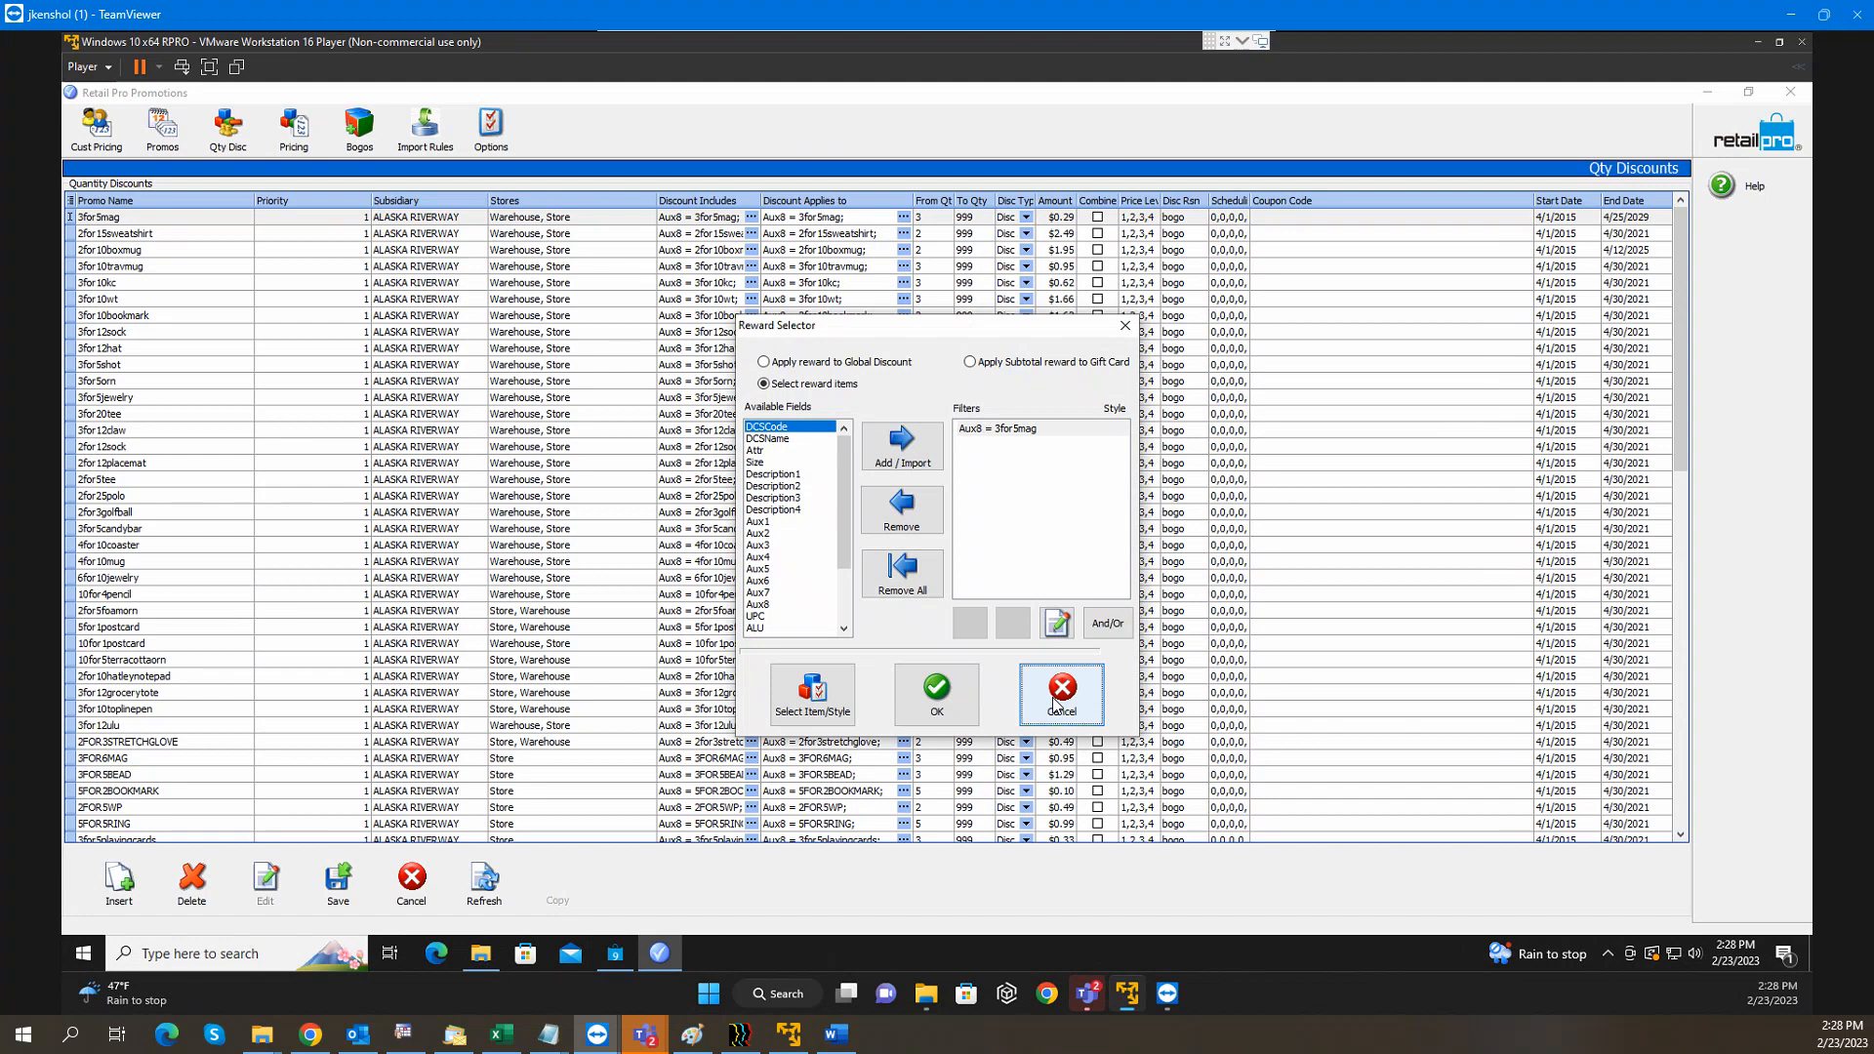
left_click(931, 218)
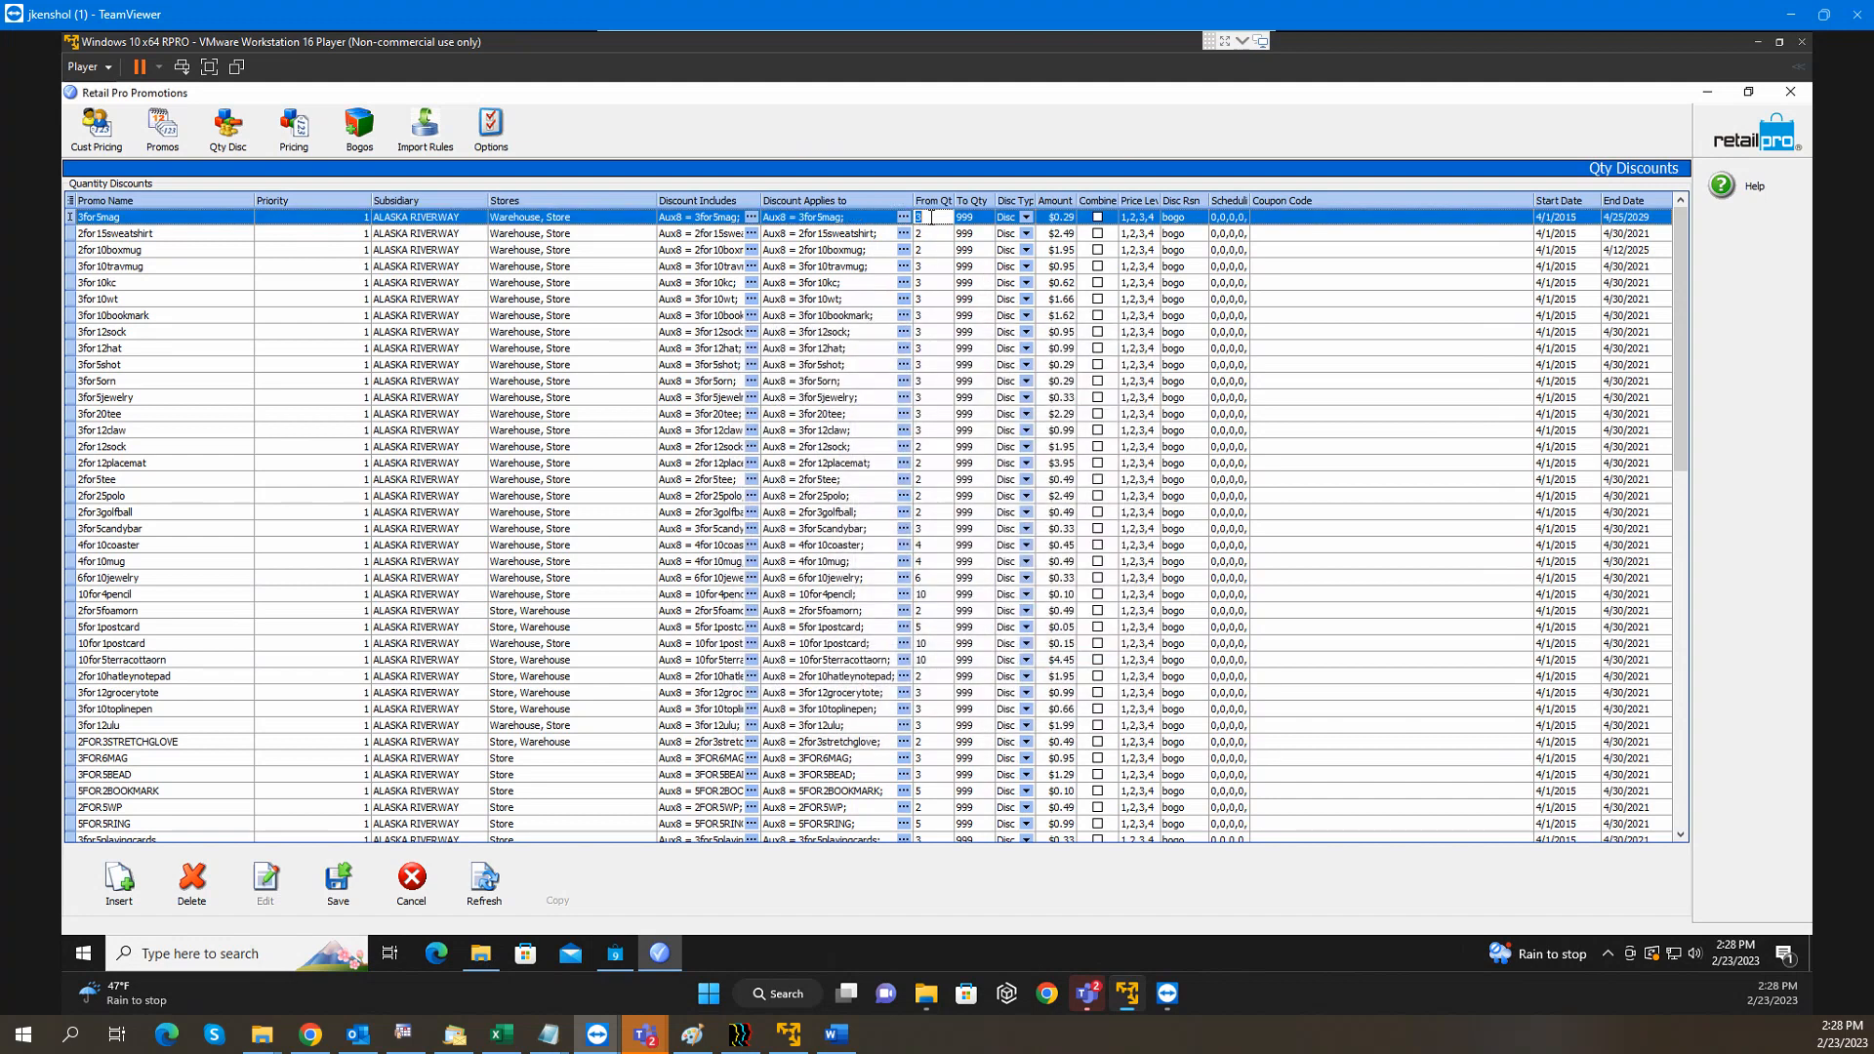
left_click(979, 219)
Check the discount type options, widen the Disc Type column, and review the $0.29 amount
left_click(1028, 218)
left_click(1027, 218)
left_click(1030, 216)
left_click_drag(1036, 200, 1069, 196)
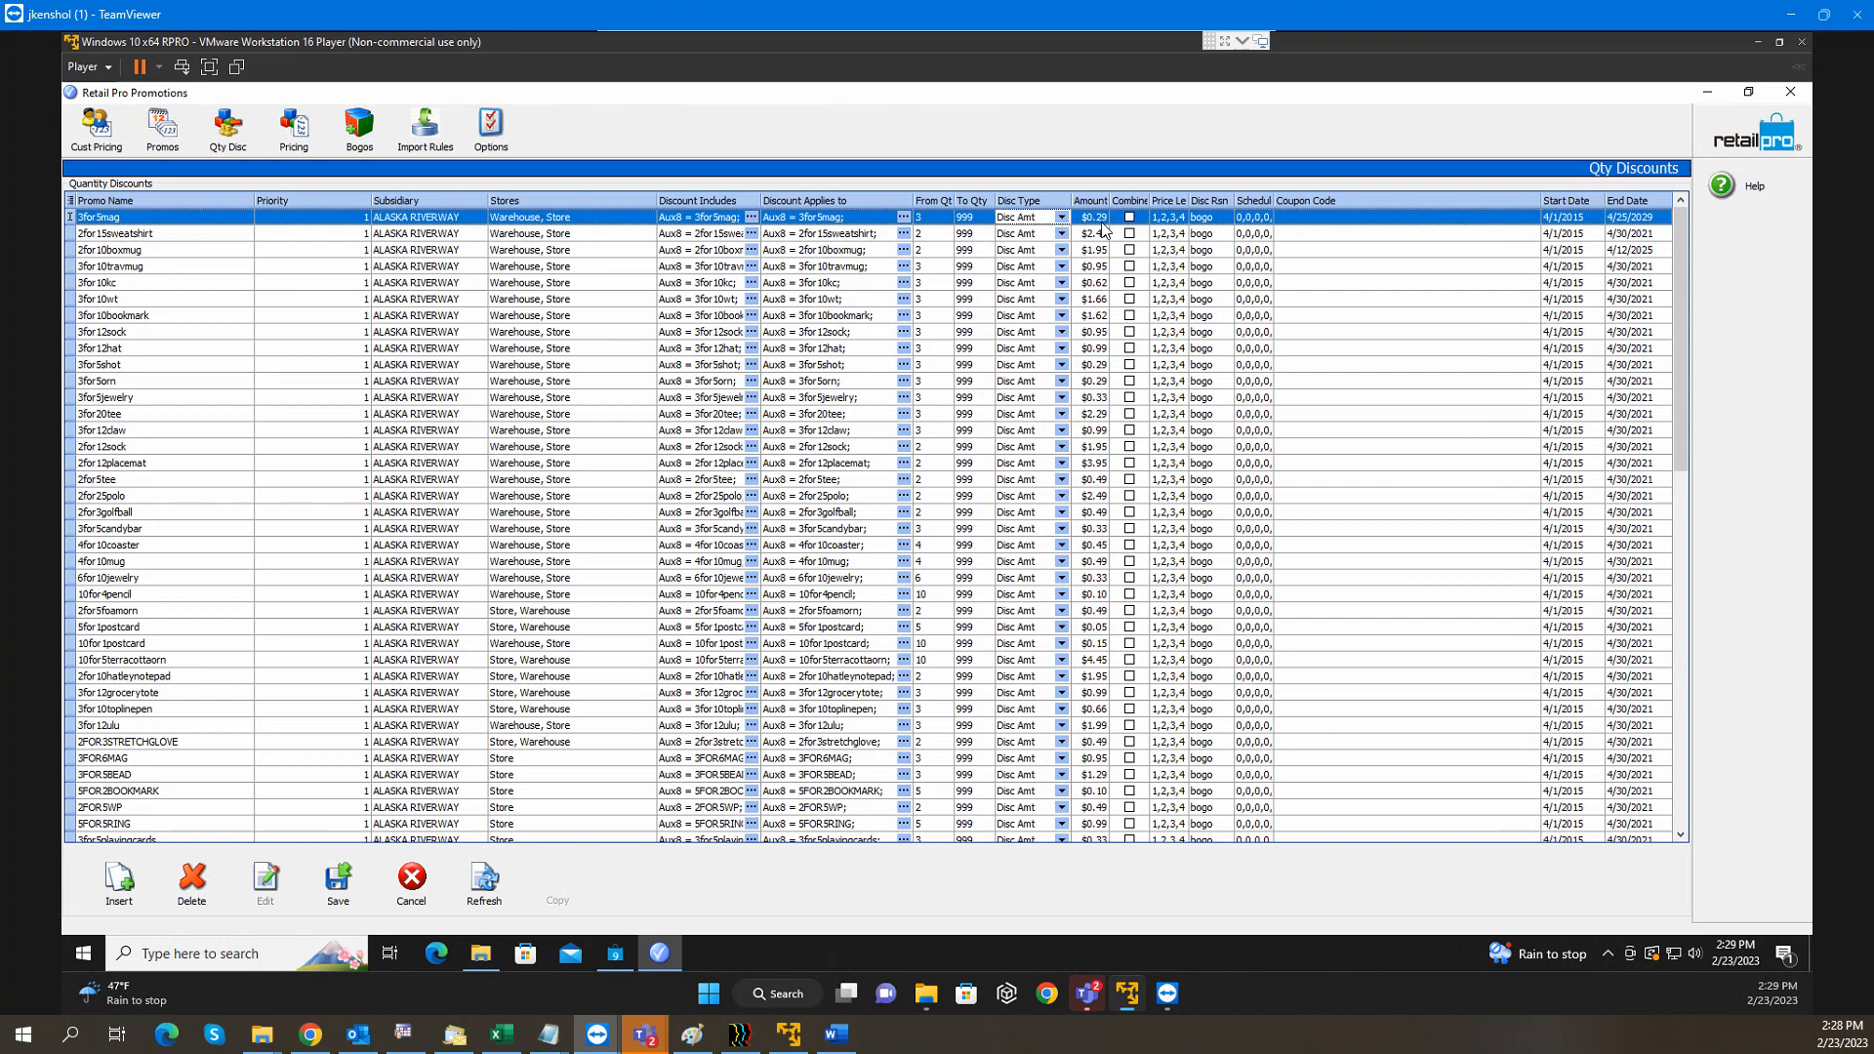
left_click(1102, 223)
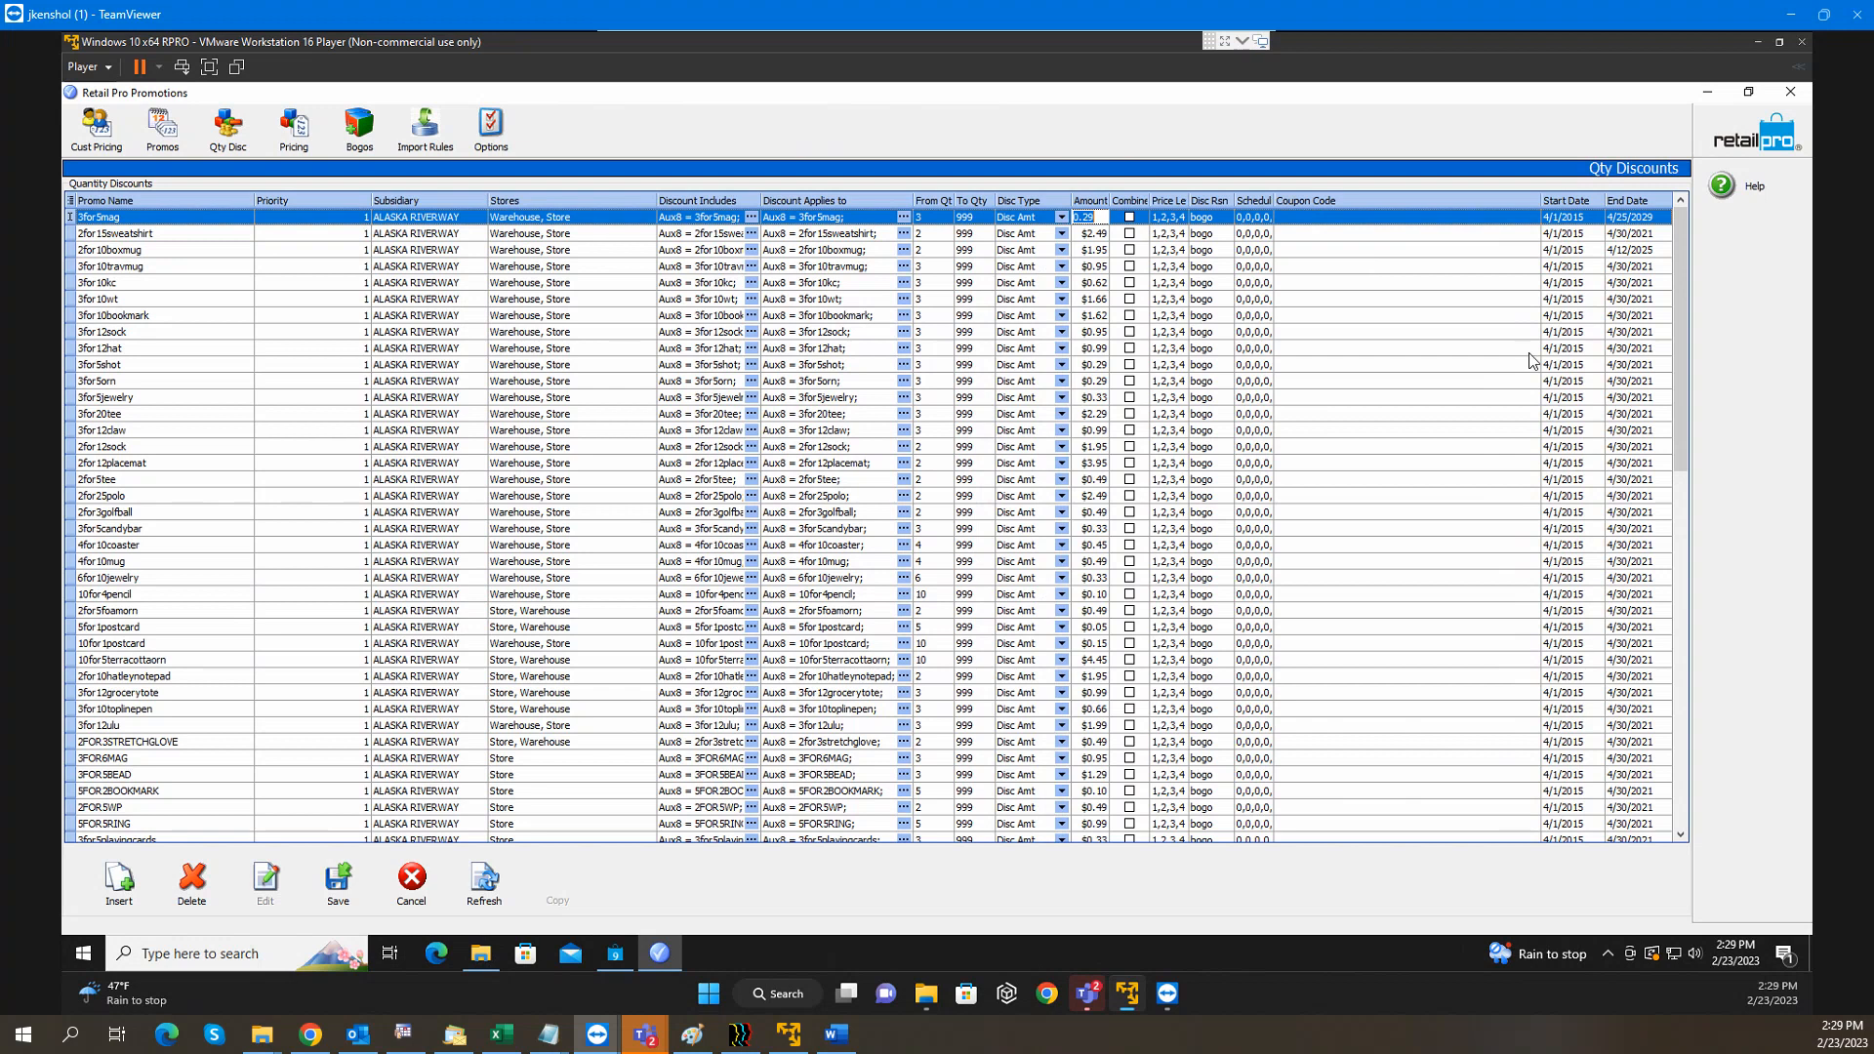
Clear the 3for5mag start and end dates and commit the change
left_click(1586, 221)
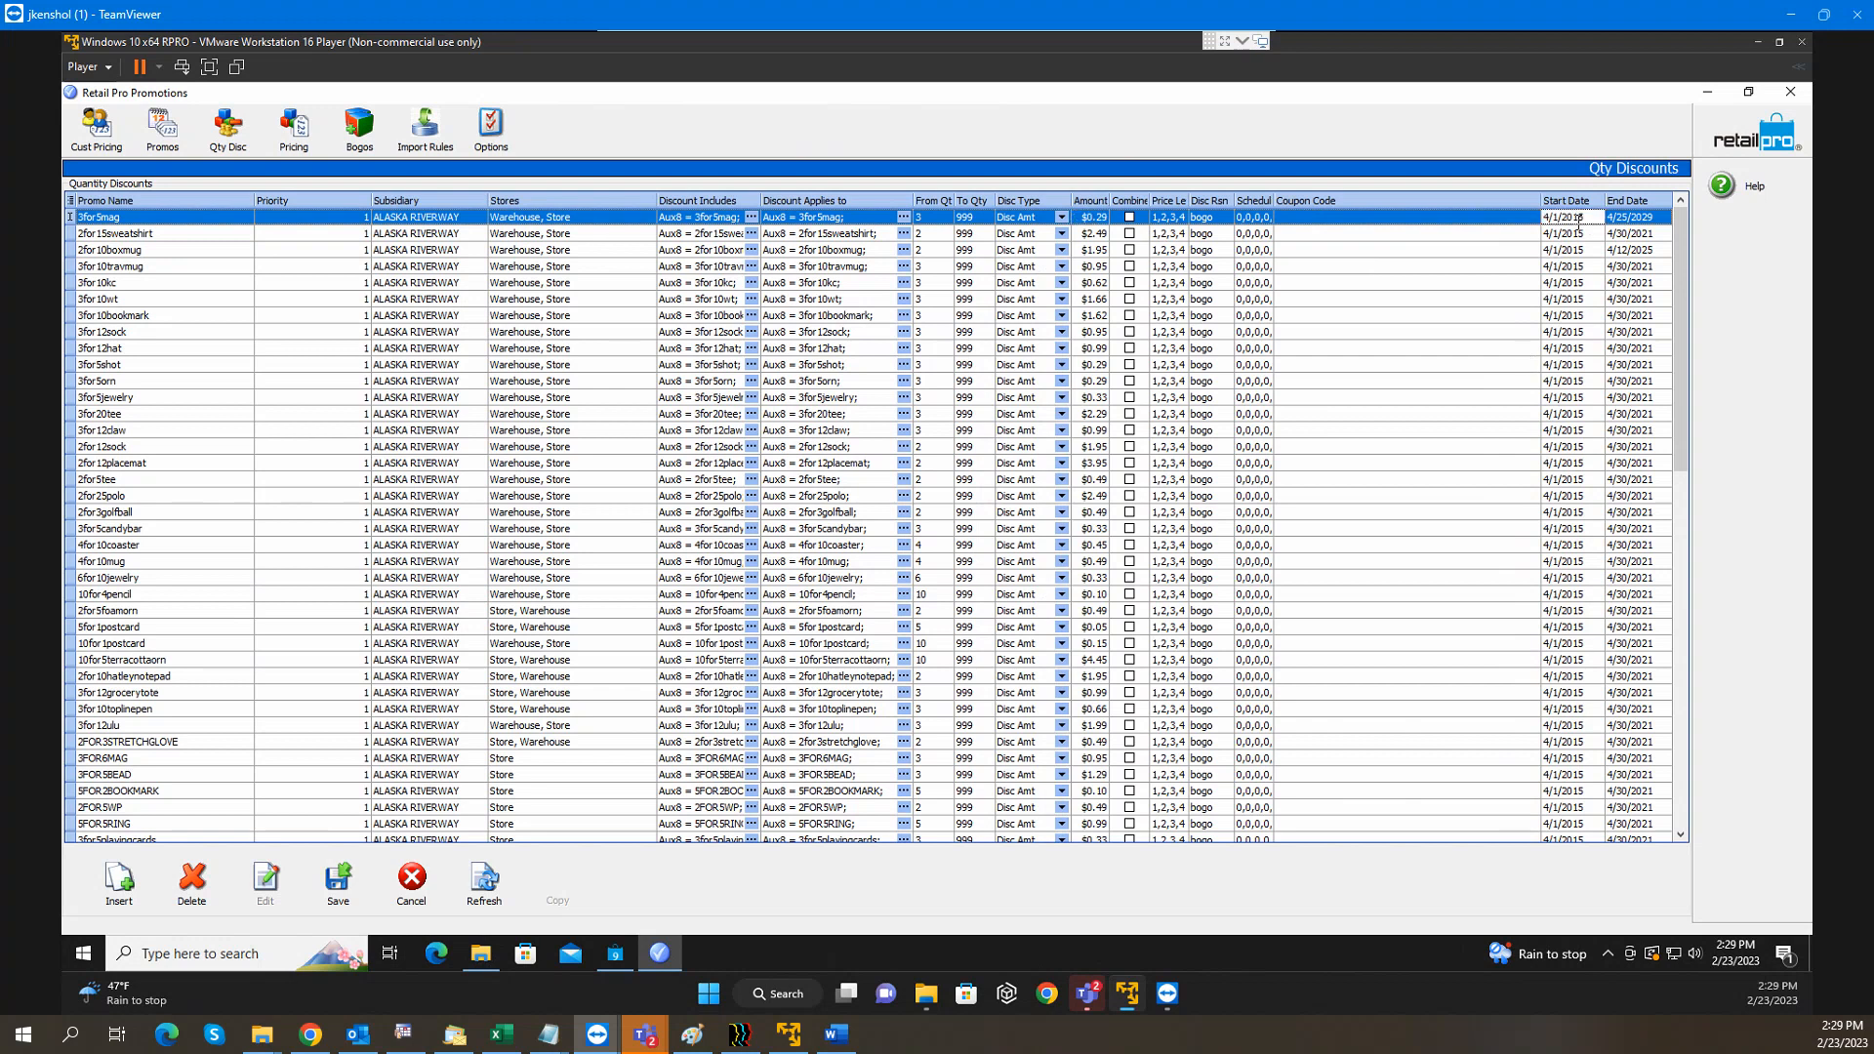
key("Delete")
left_click(1627, 221)
key("Delete")
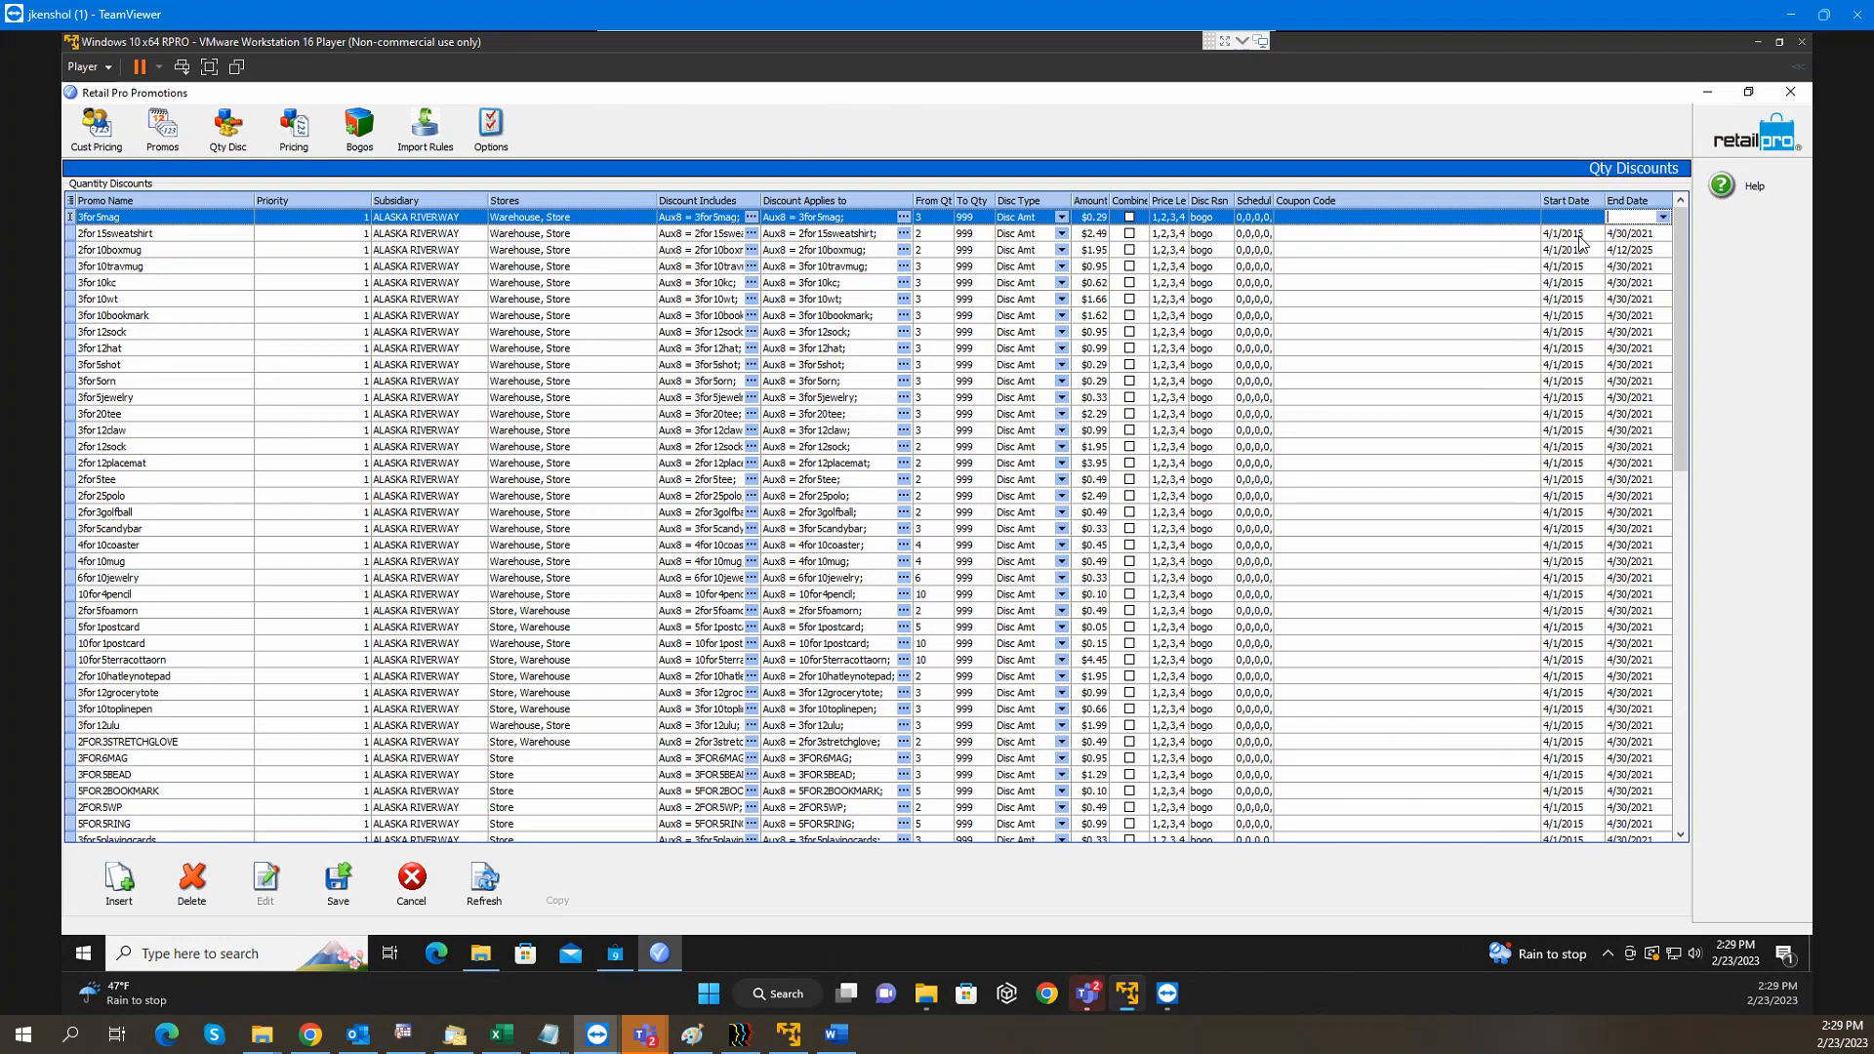
left_click(1587, 221)
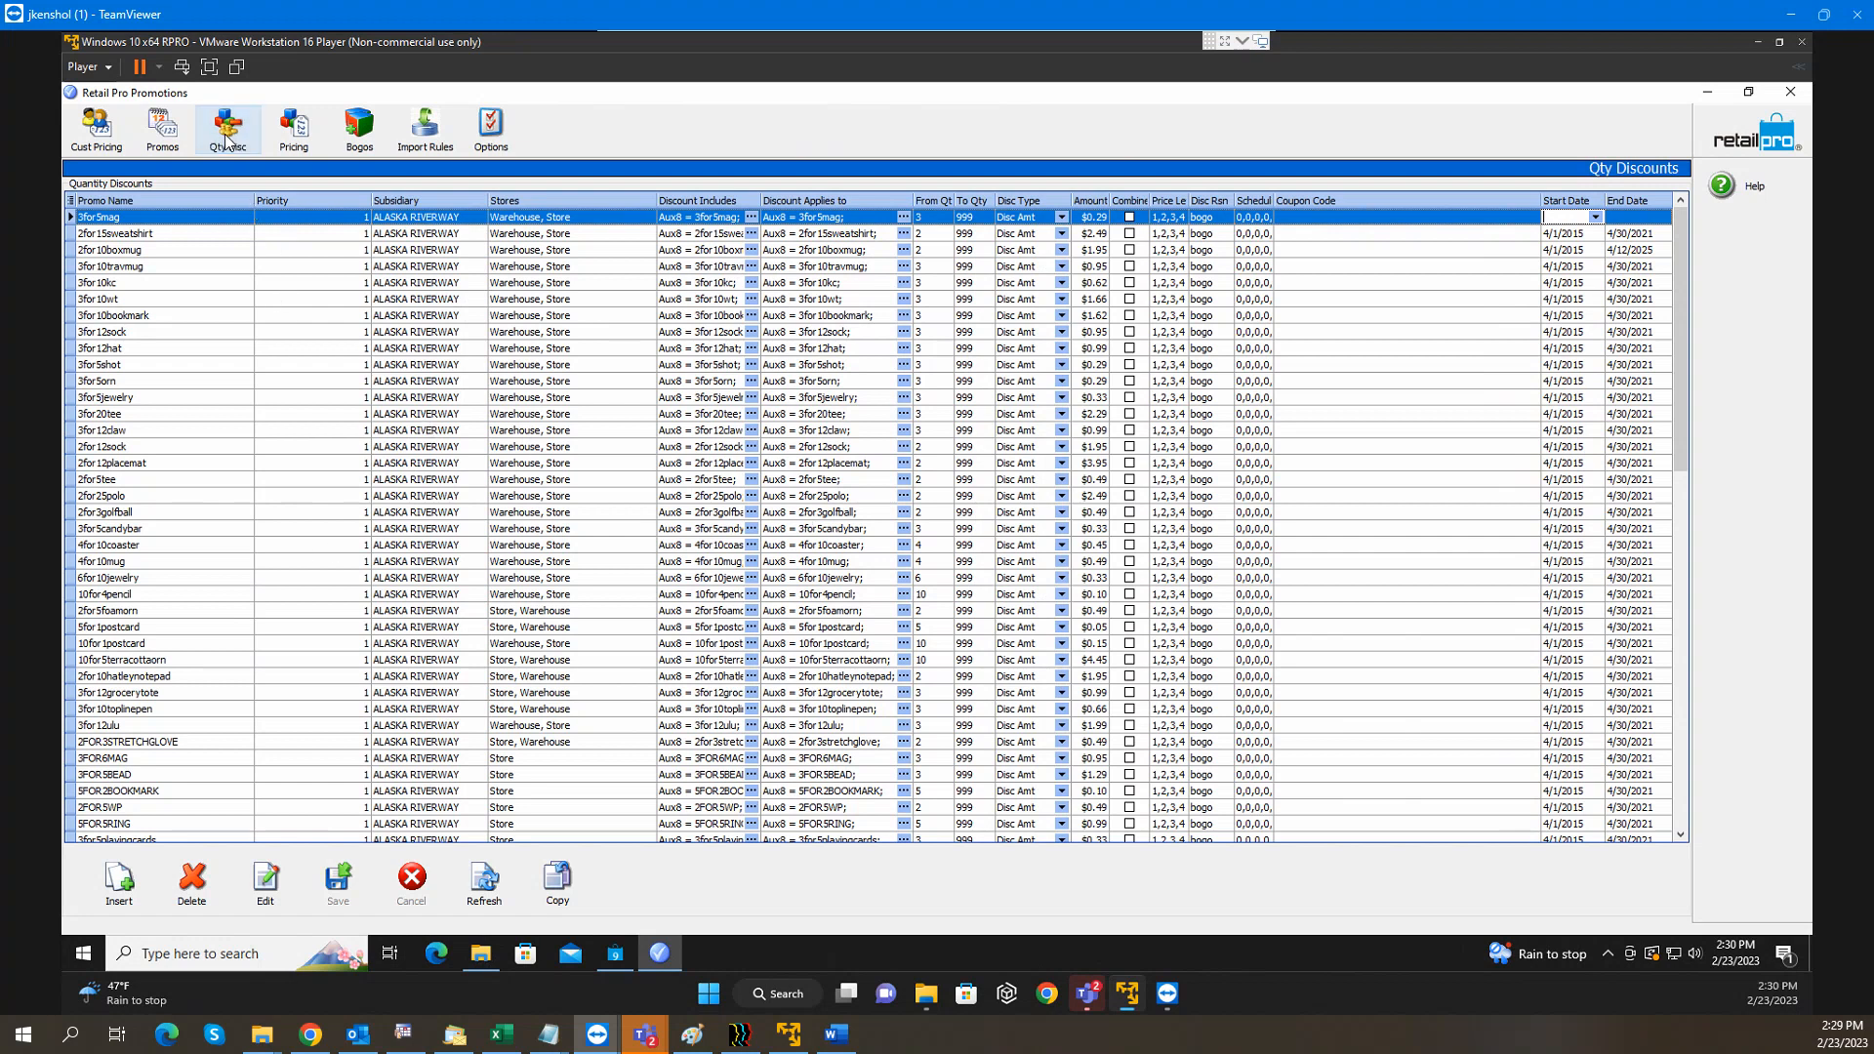
Confirm the 70 Off promo's discount type stays Disc %, then return to the Special Pricing list
left_click(291, 145)
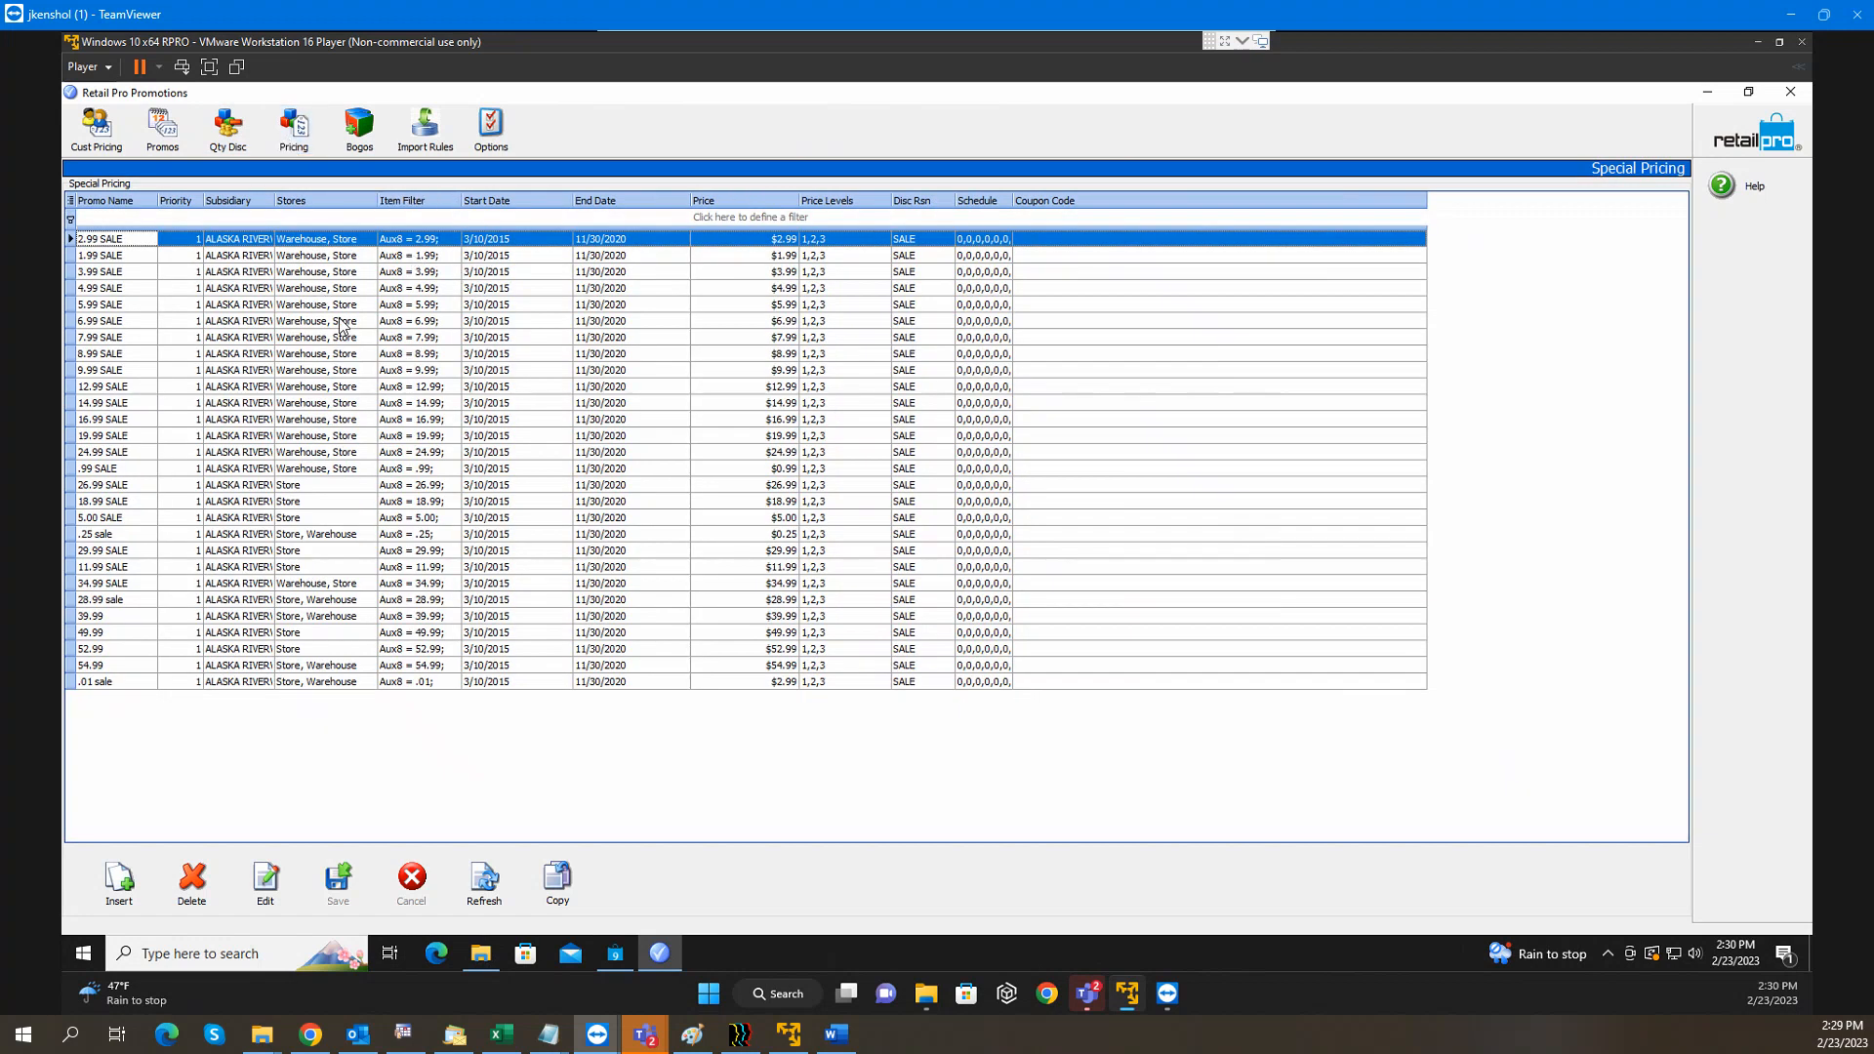
left_click(178, 149)
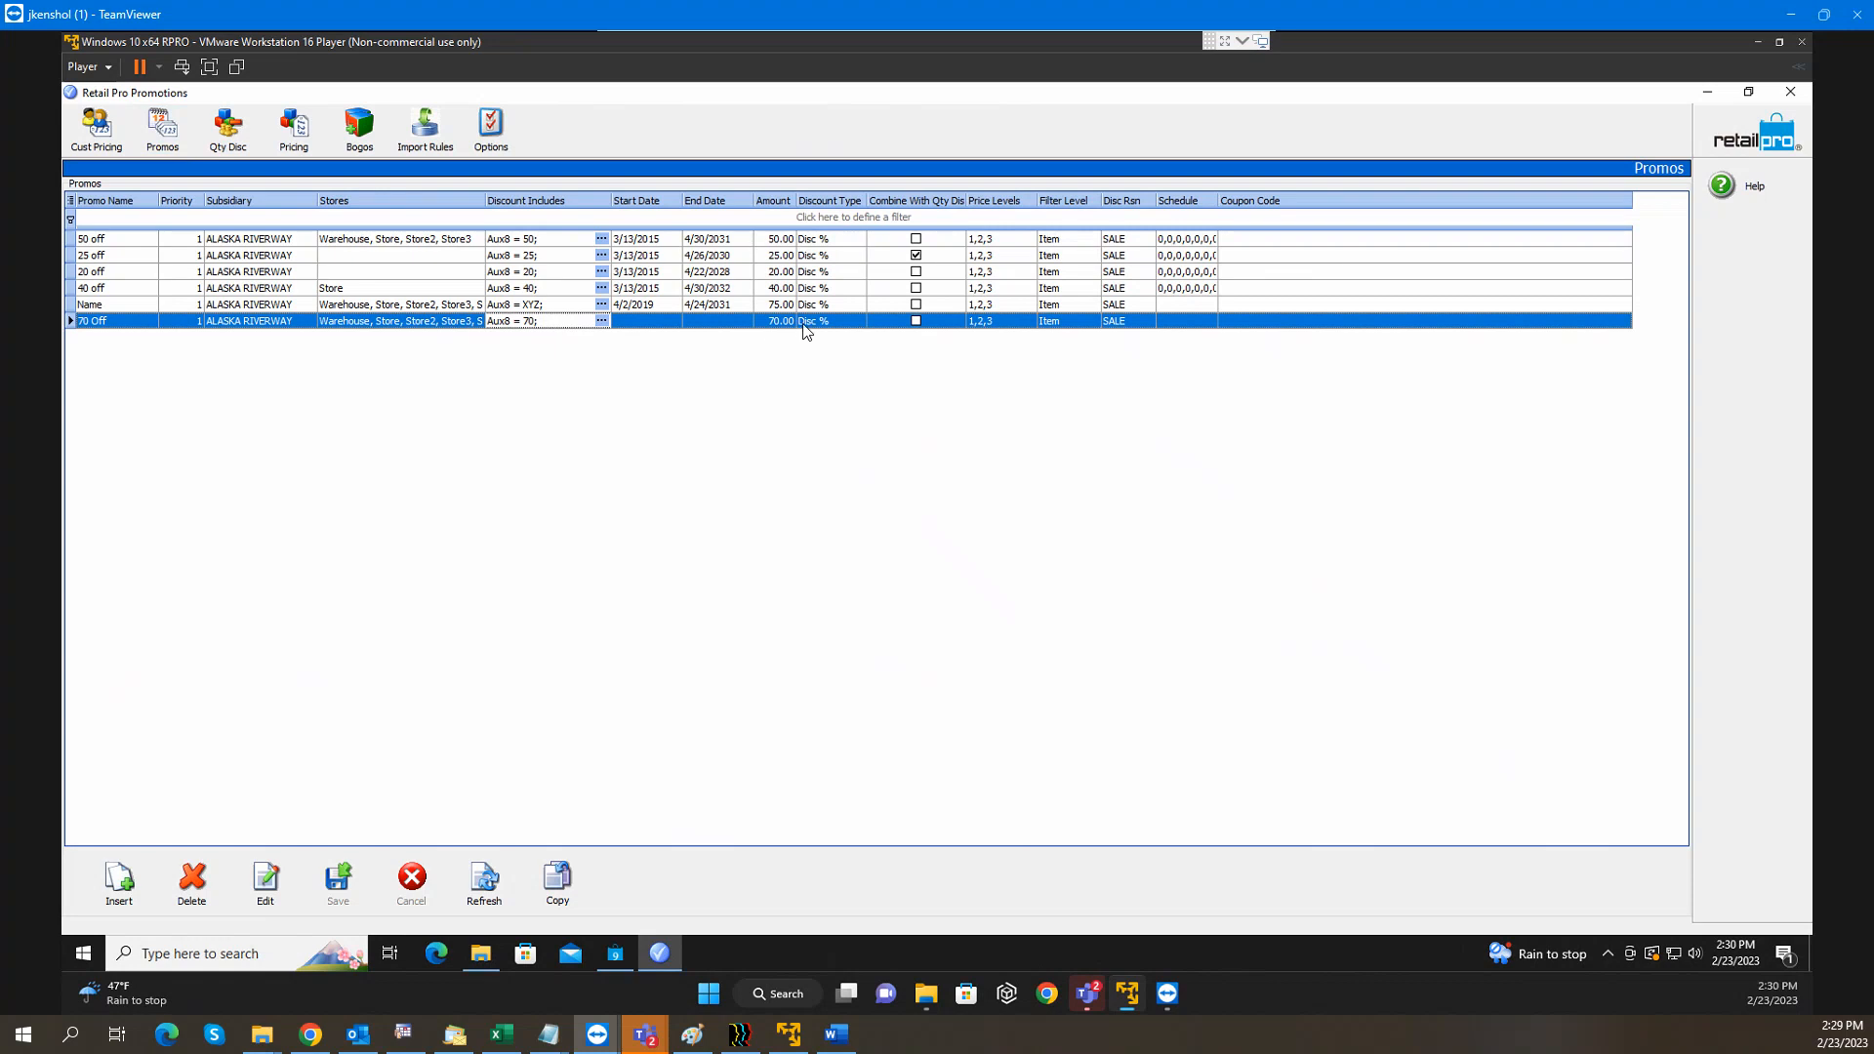
left_click(829, 322)
left_click(858, 321)
left_click(919, 352)
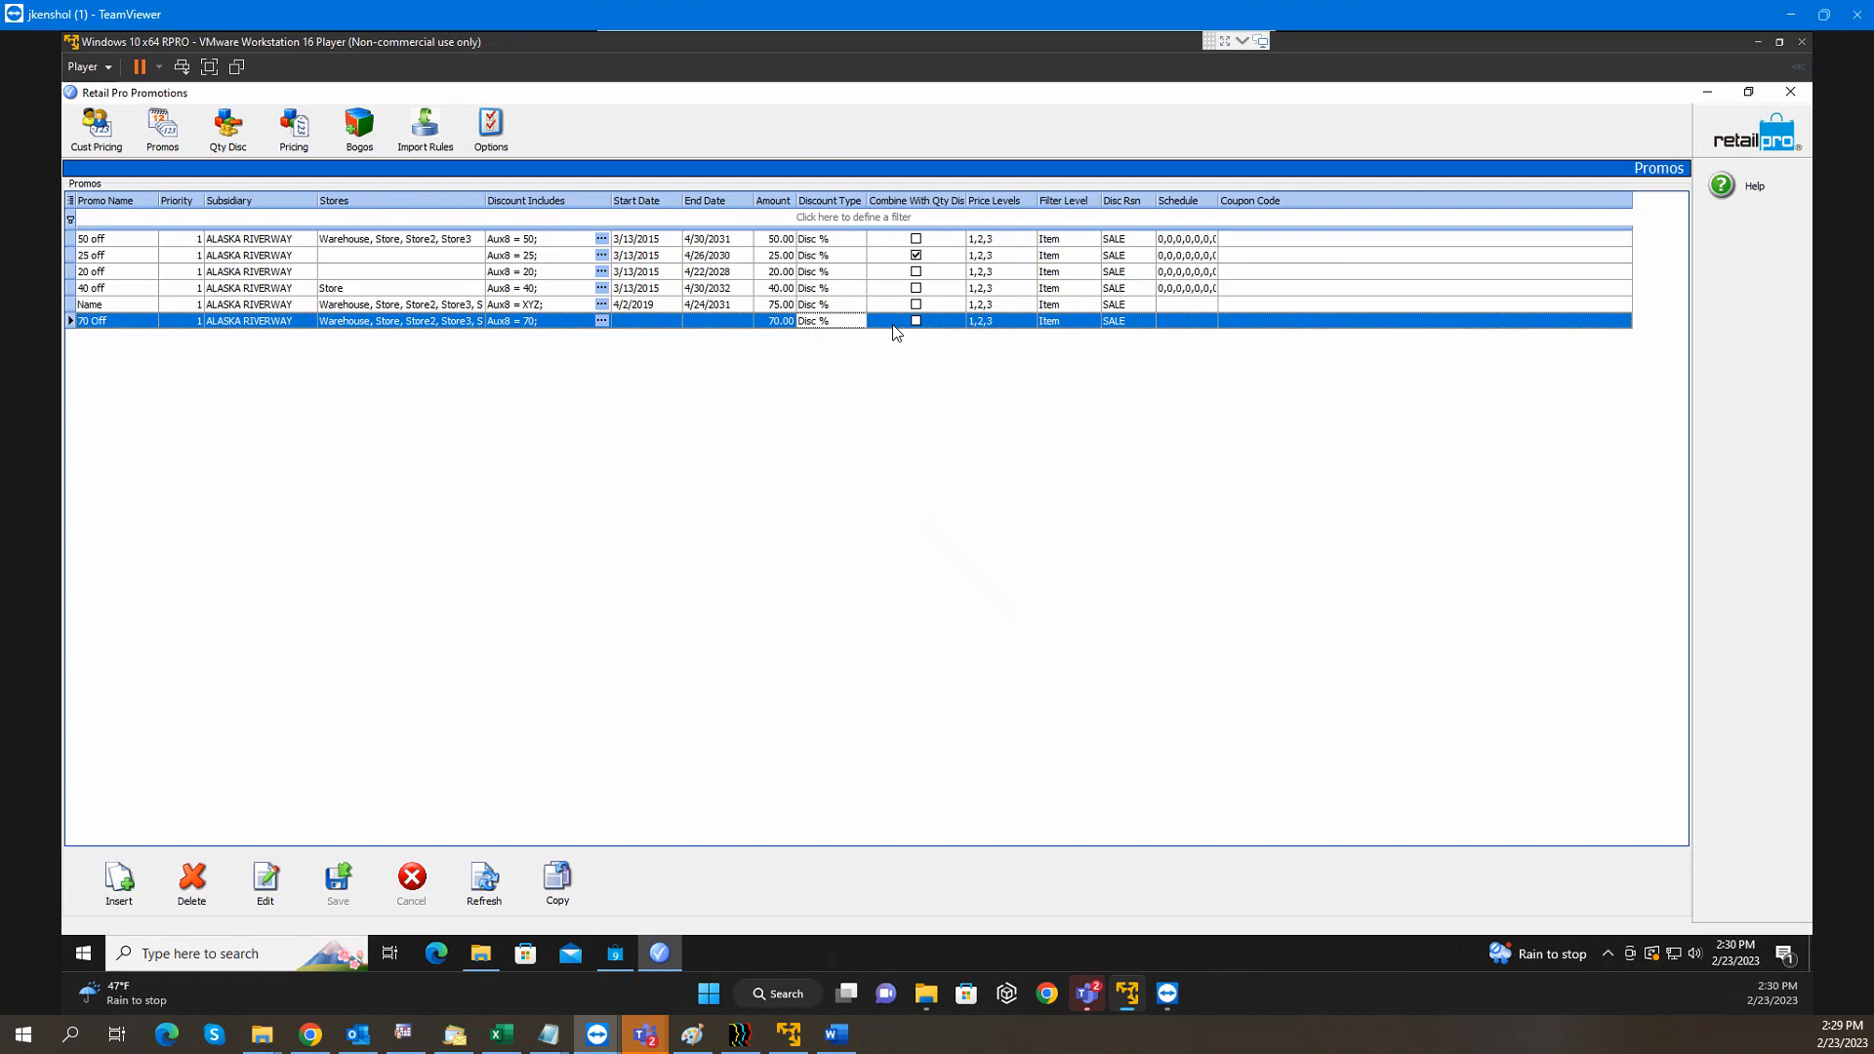
left_click(309, 144)
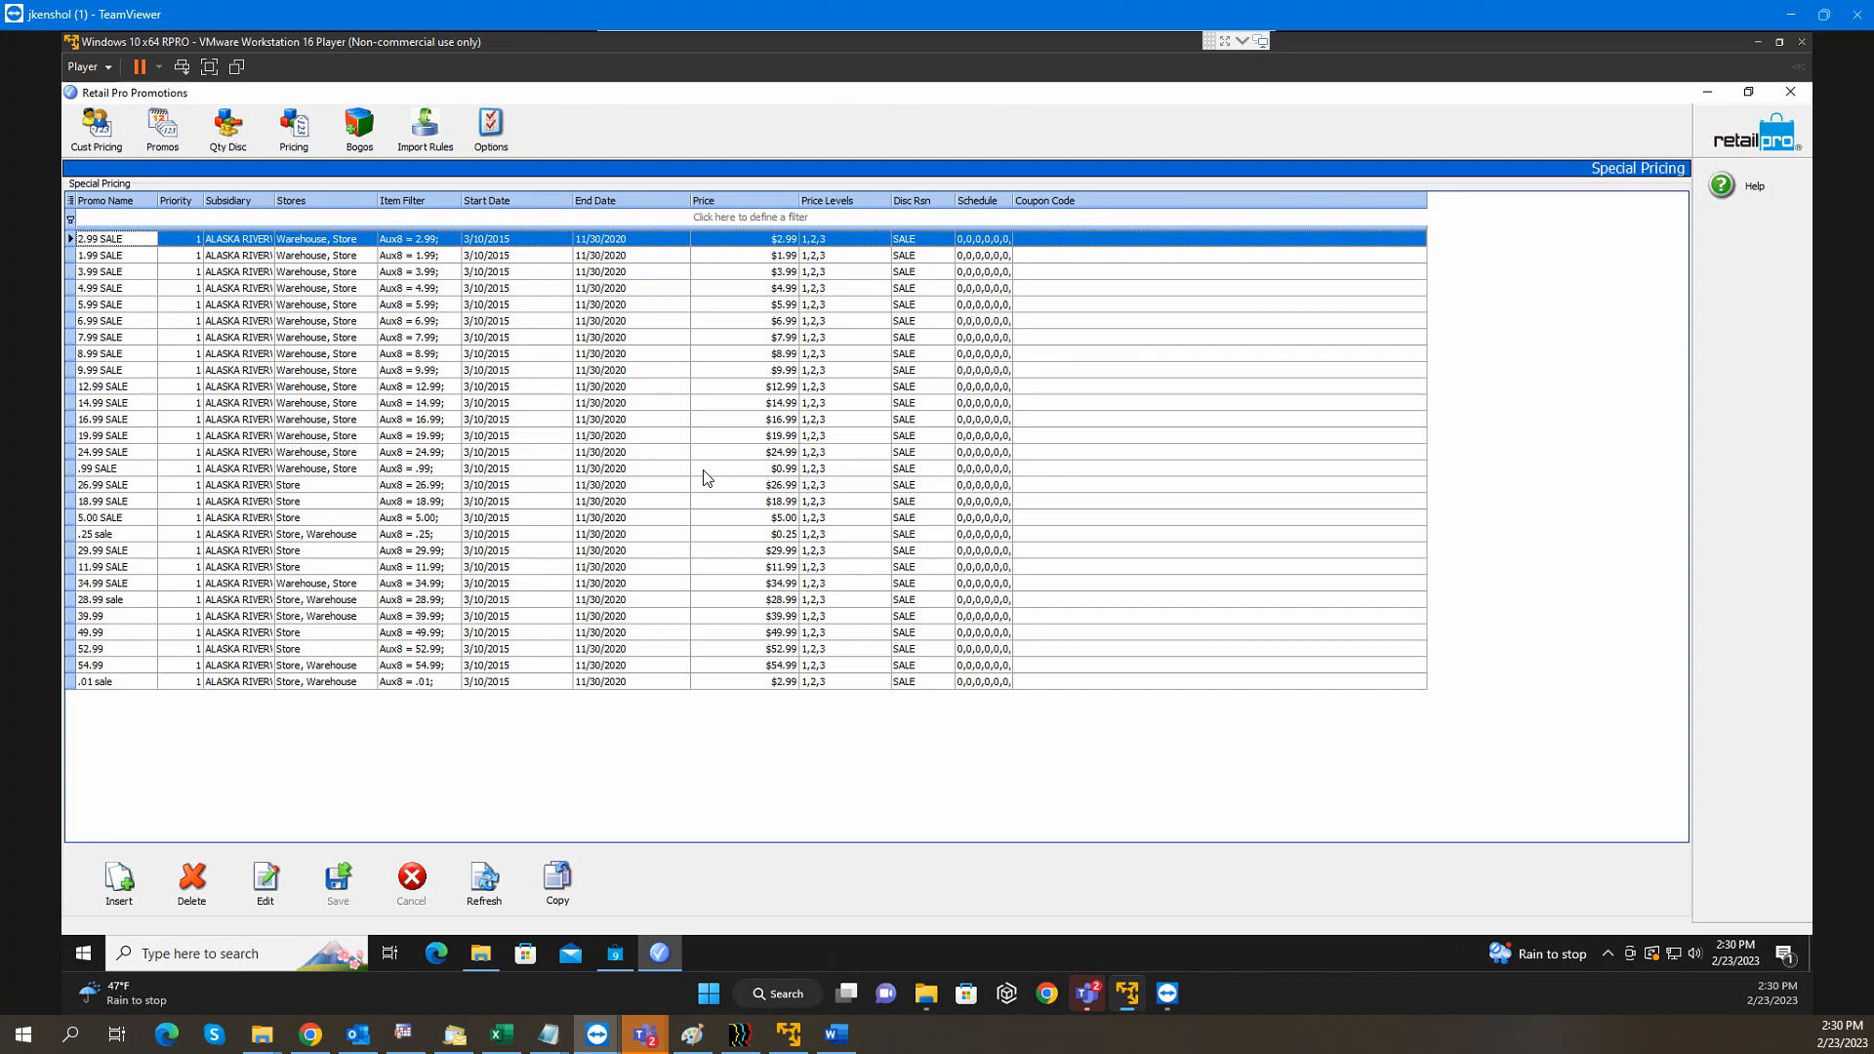
Check the 2.99 SALE item filter and price, then switch to the Bogos list
left_click(400, 243)
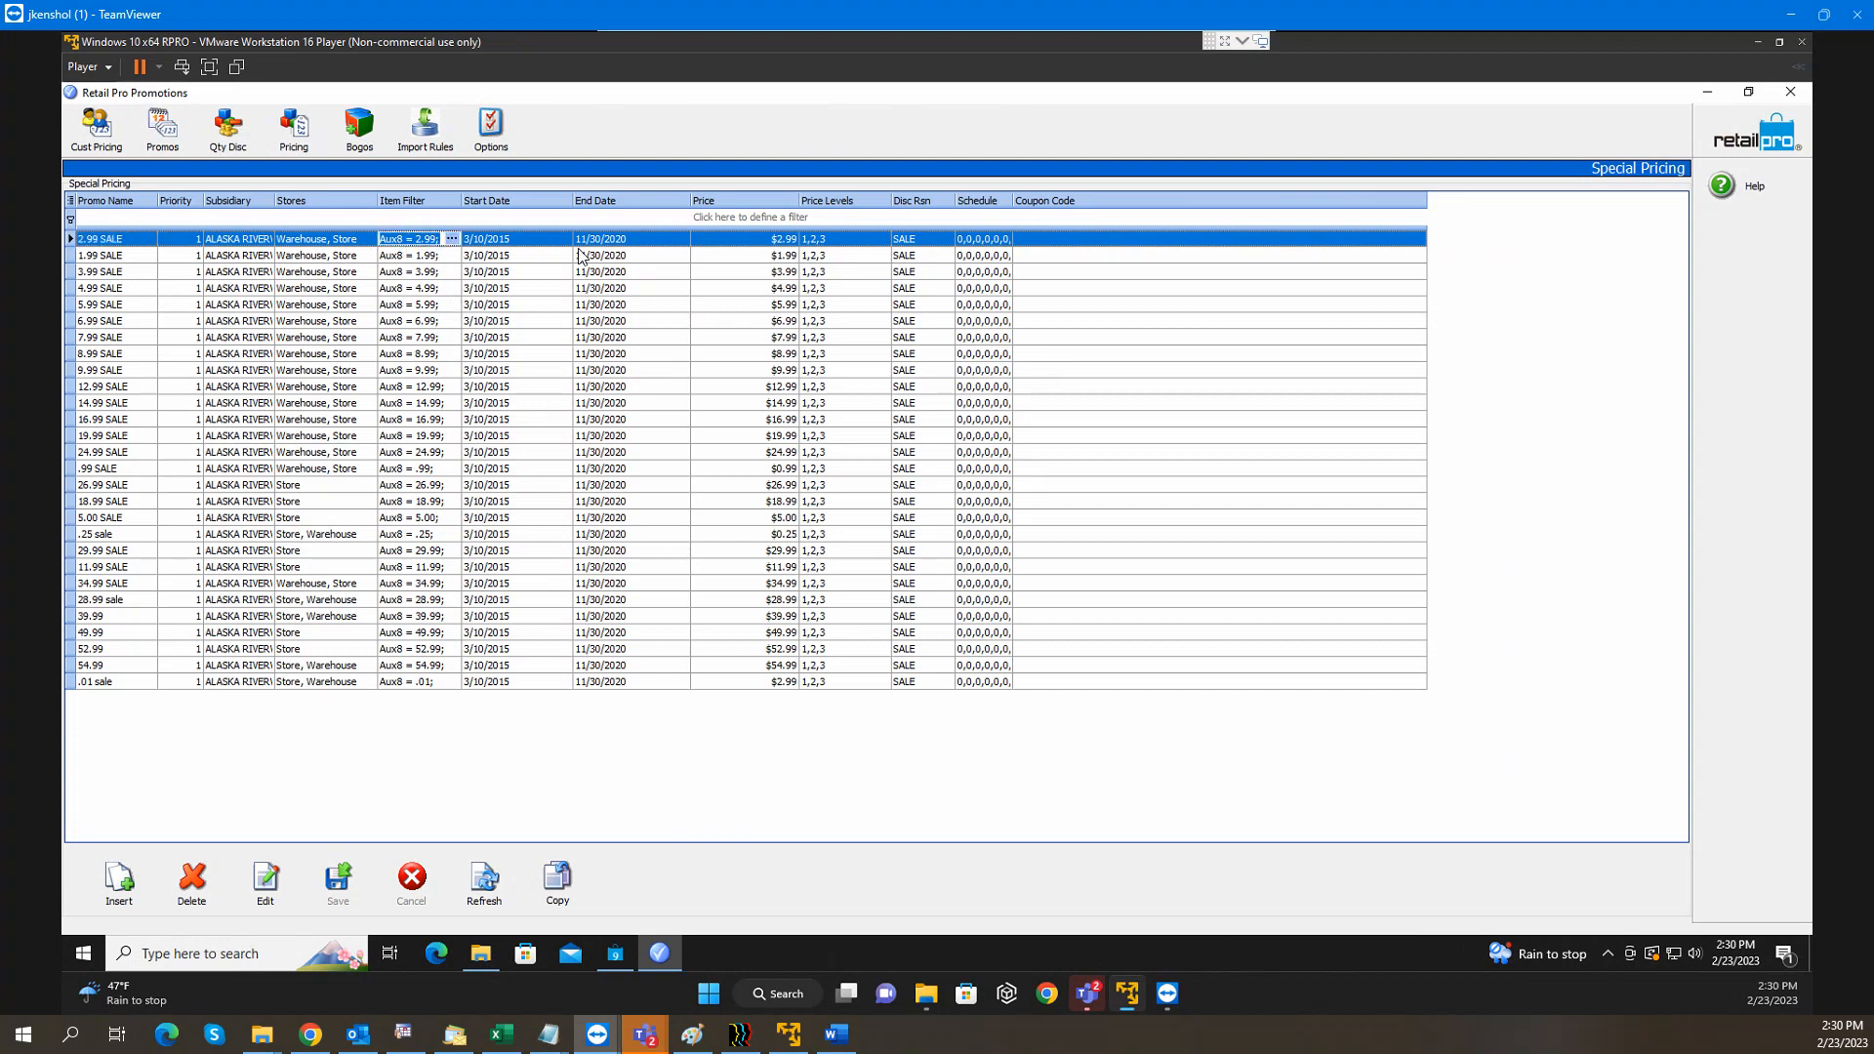
left_click(780, 242)
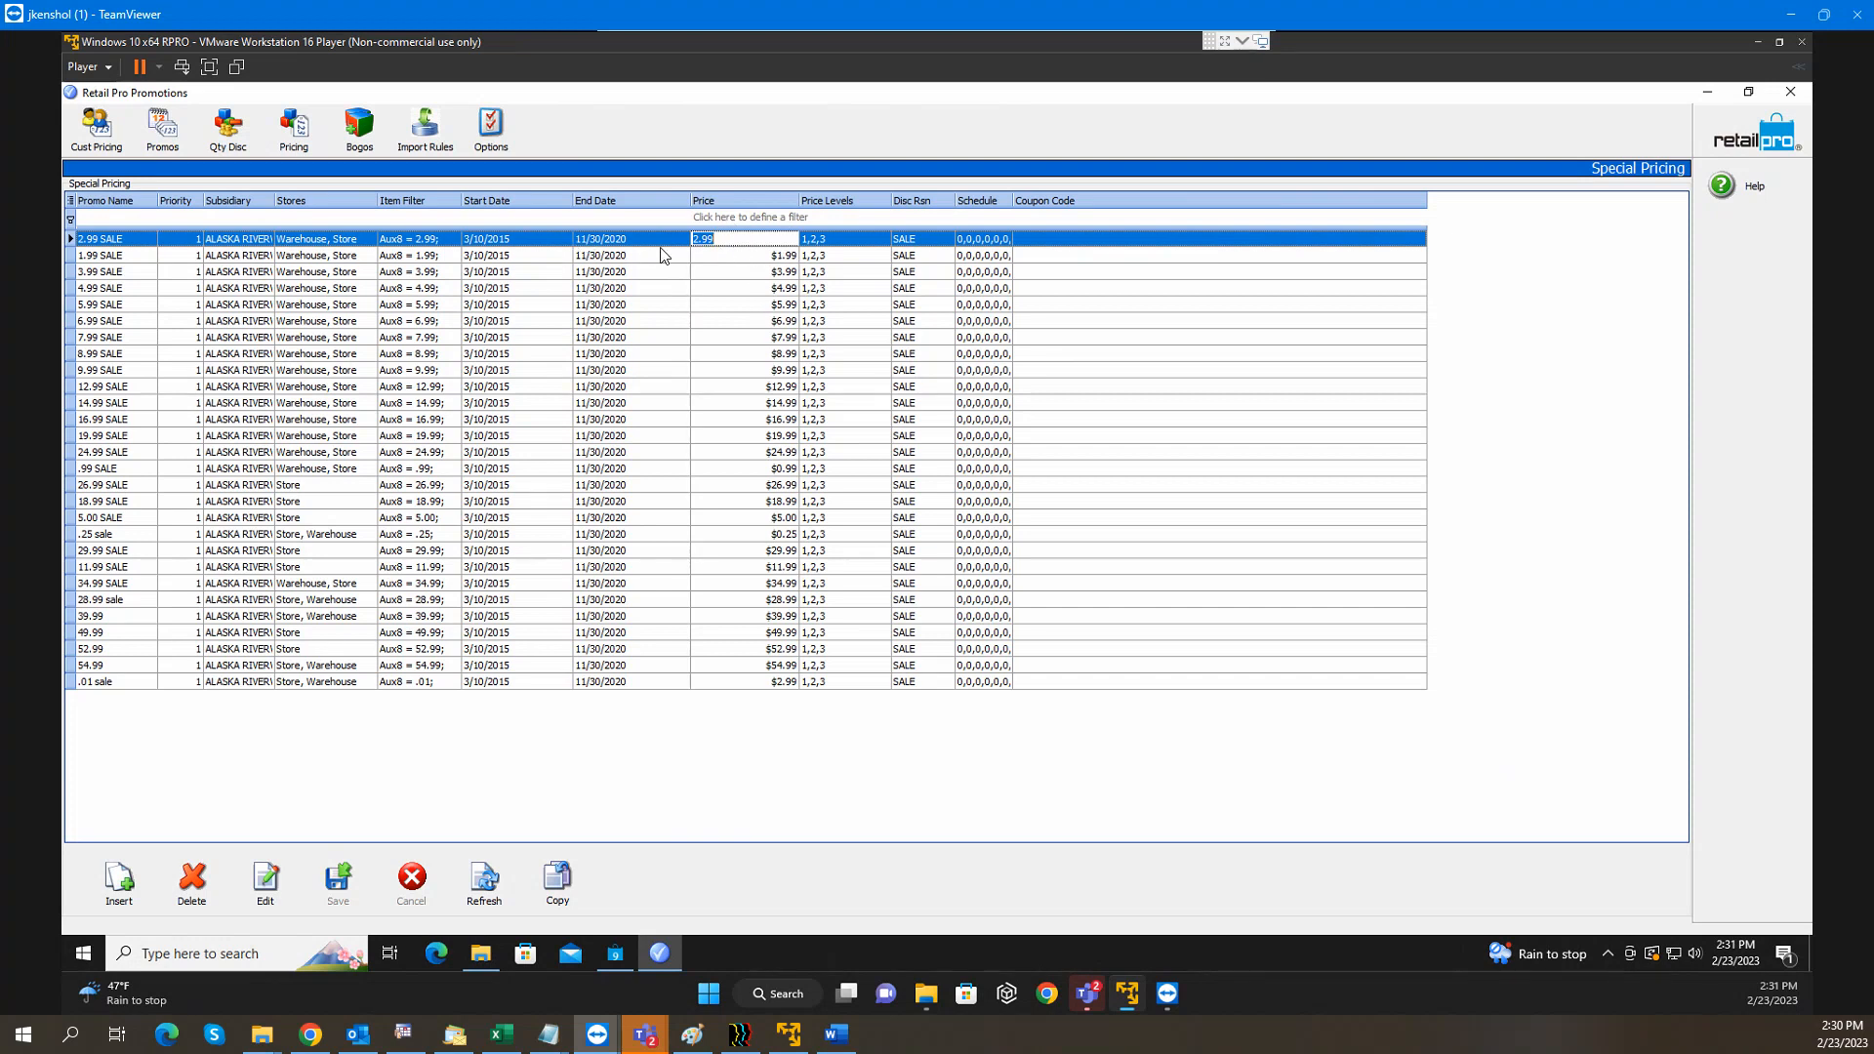
left_click(359, 137)
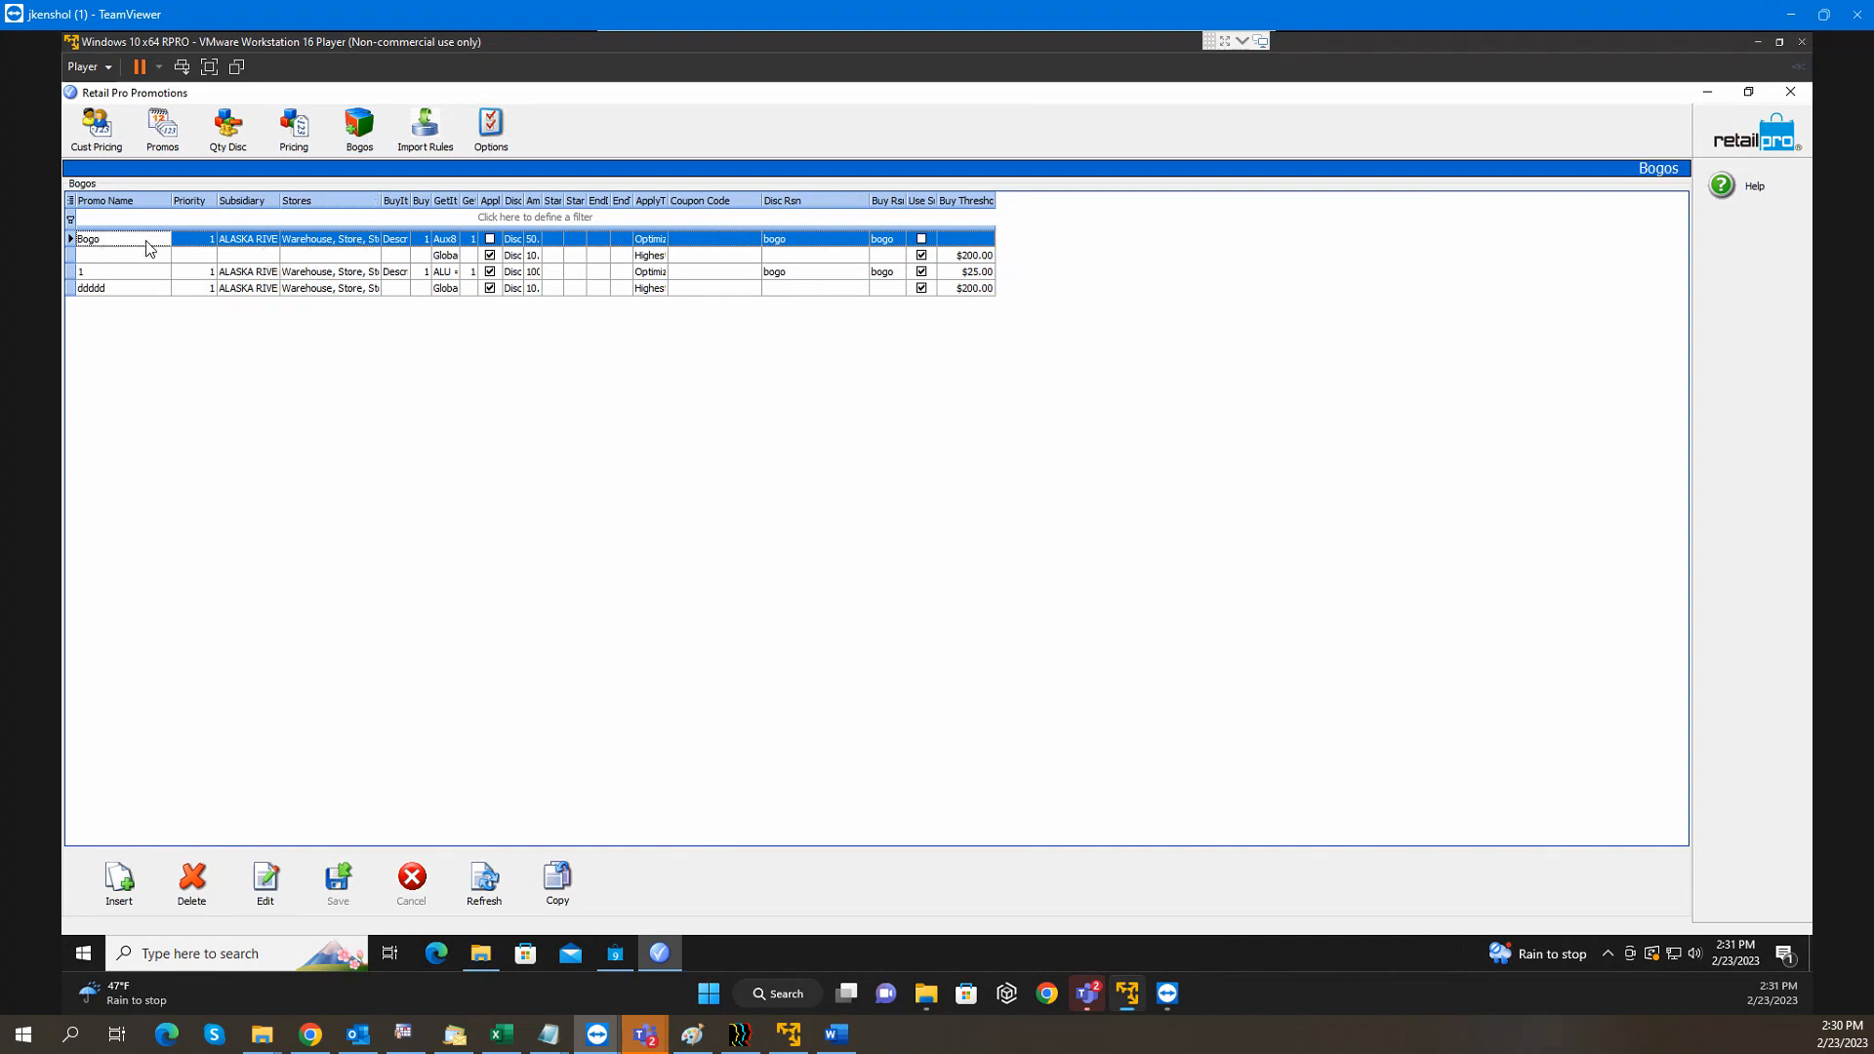
left_click(248, 241)
left_click(391, 239)
left_click_drag(411, 207, 459, 207)
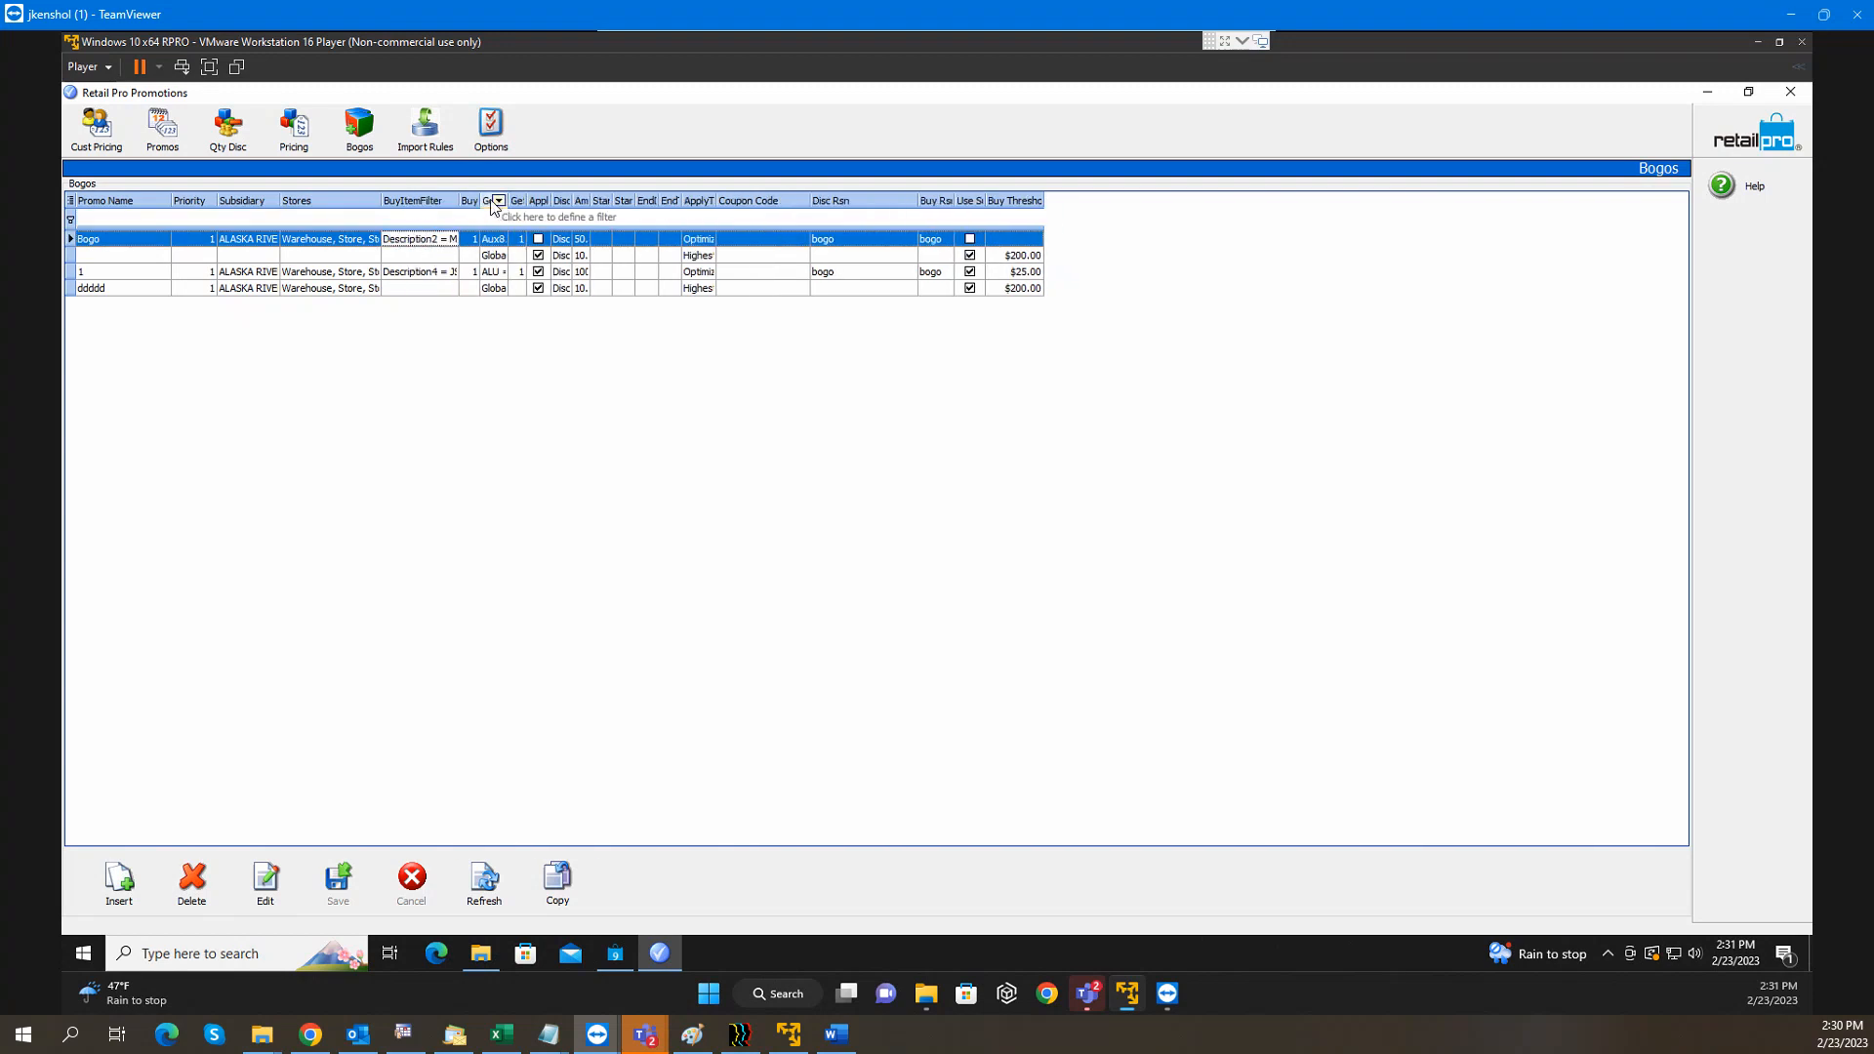
left_click_drag(509, 200, 738, 205)
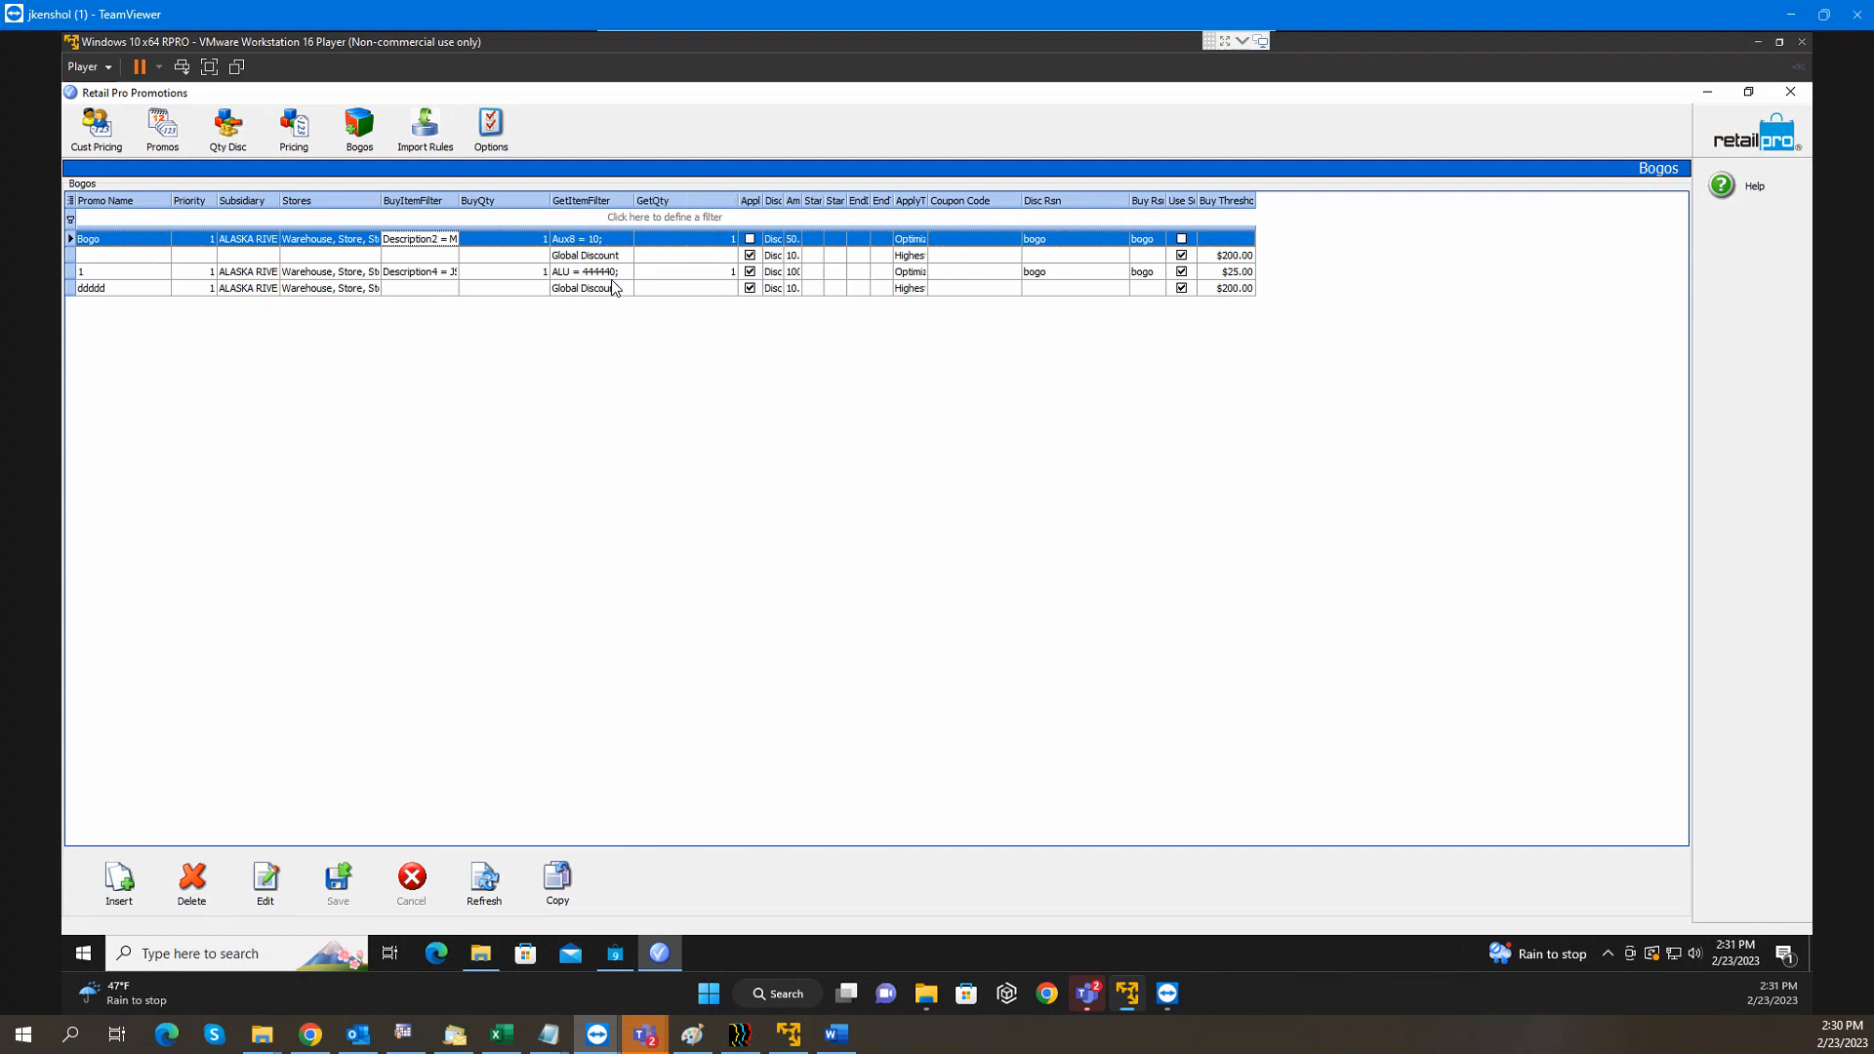
left_click(452, 243)
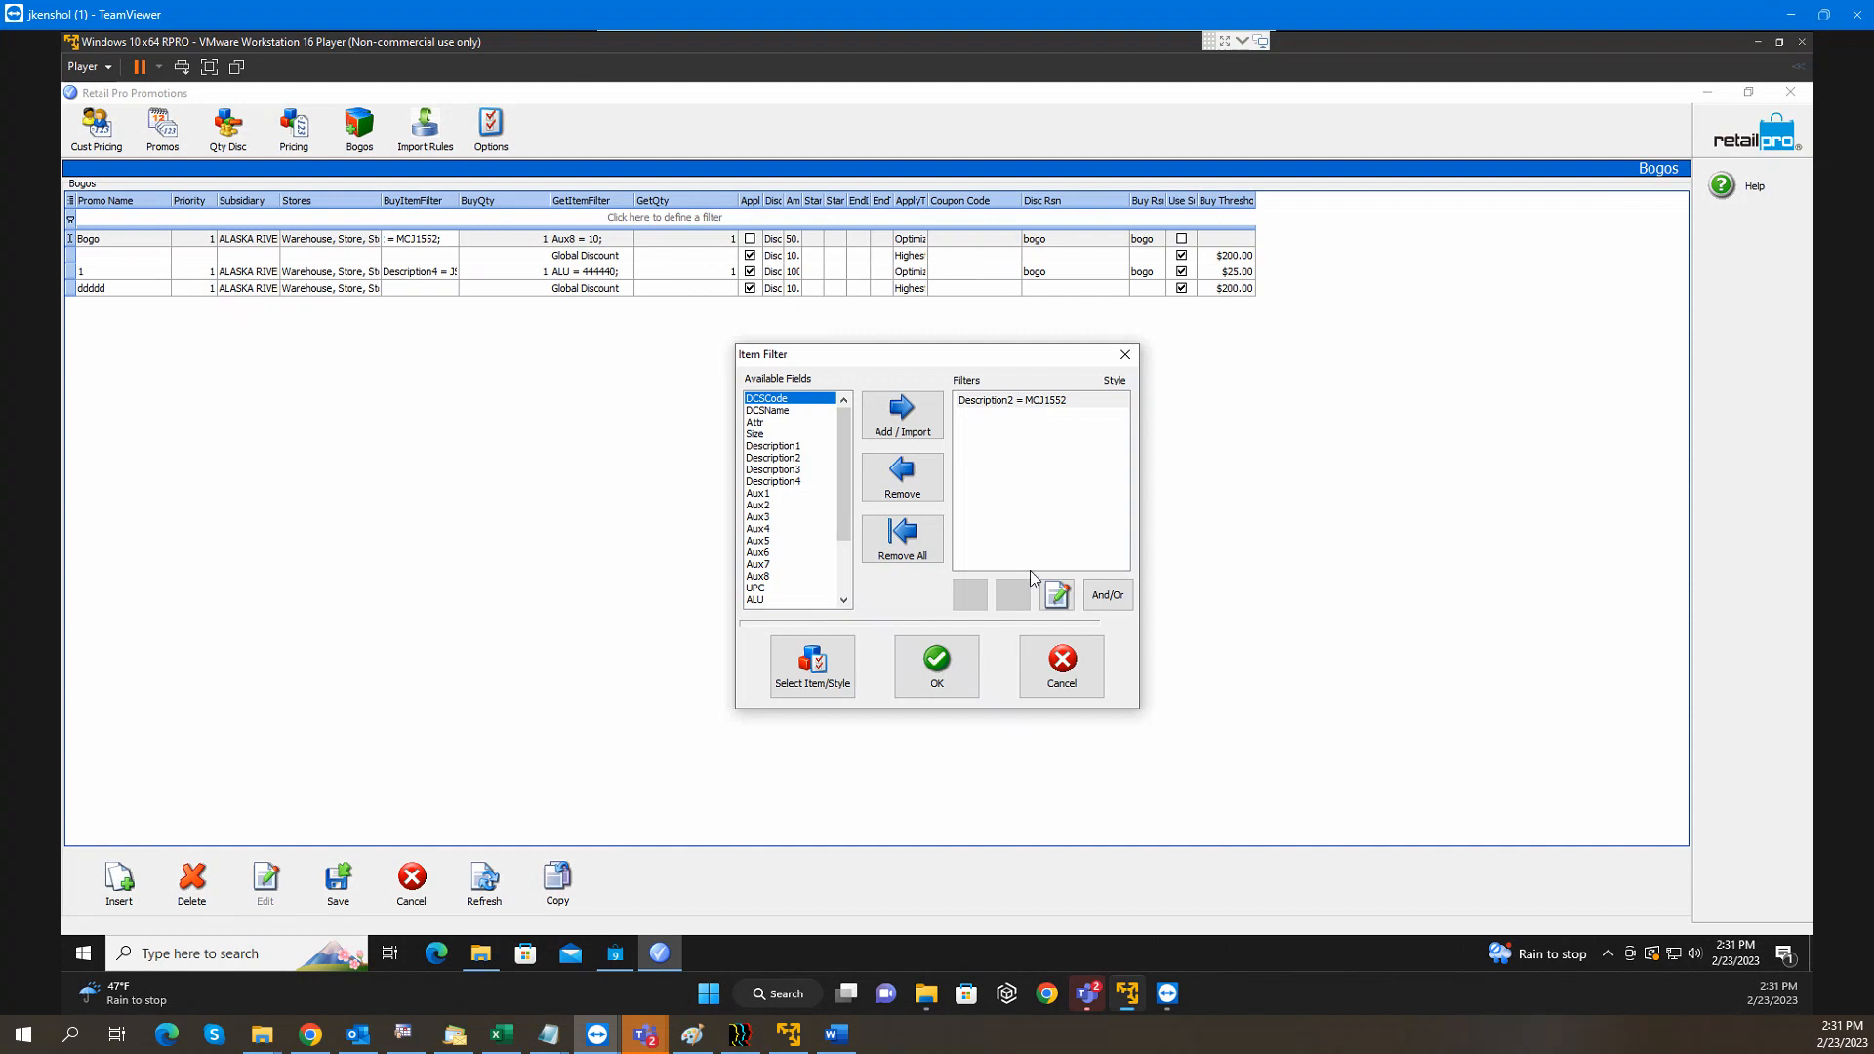
left_click(962, 664)
left_click(502, 239)
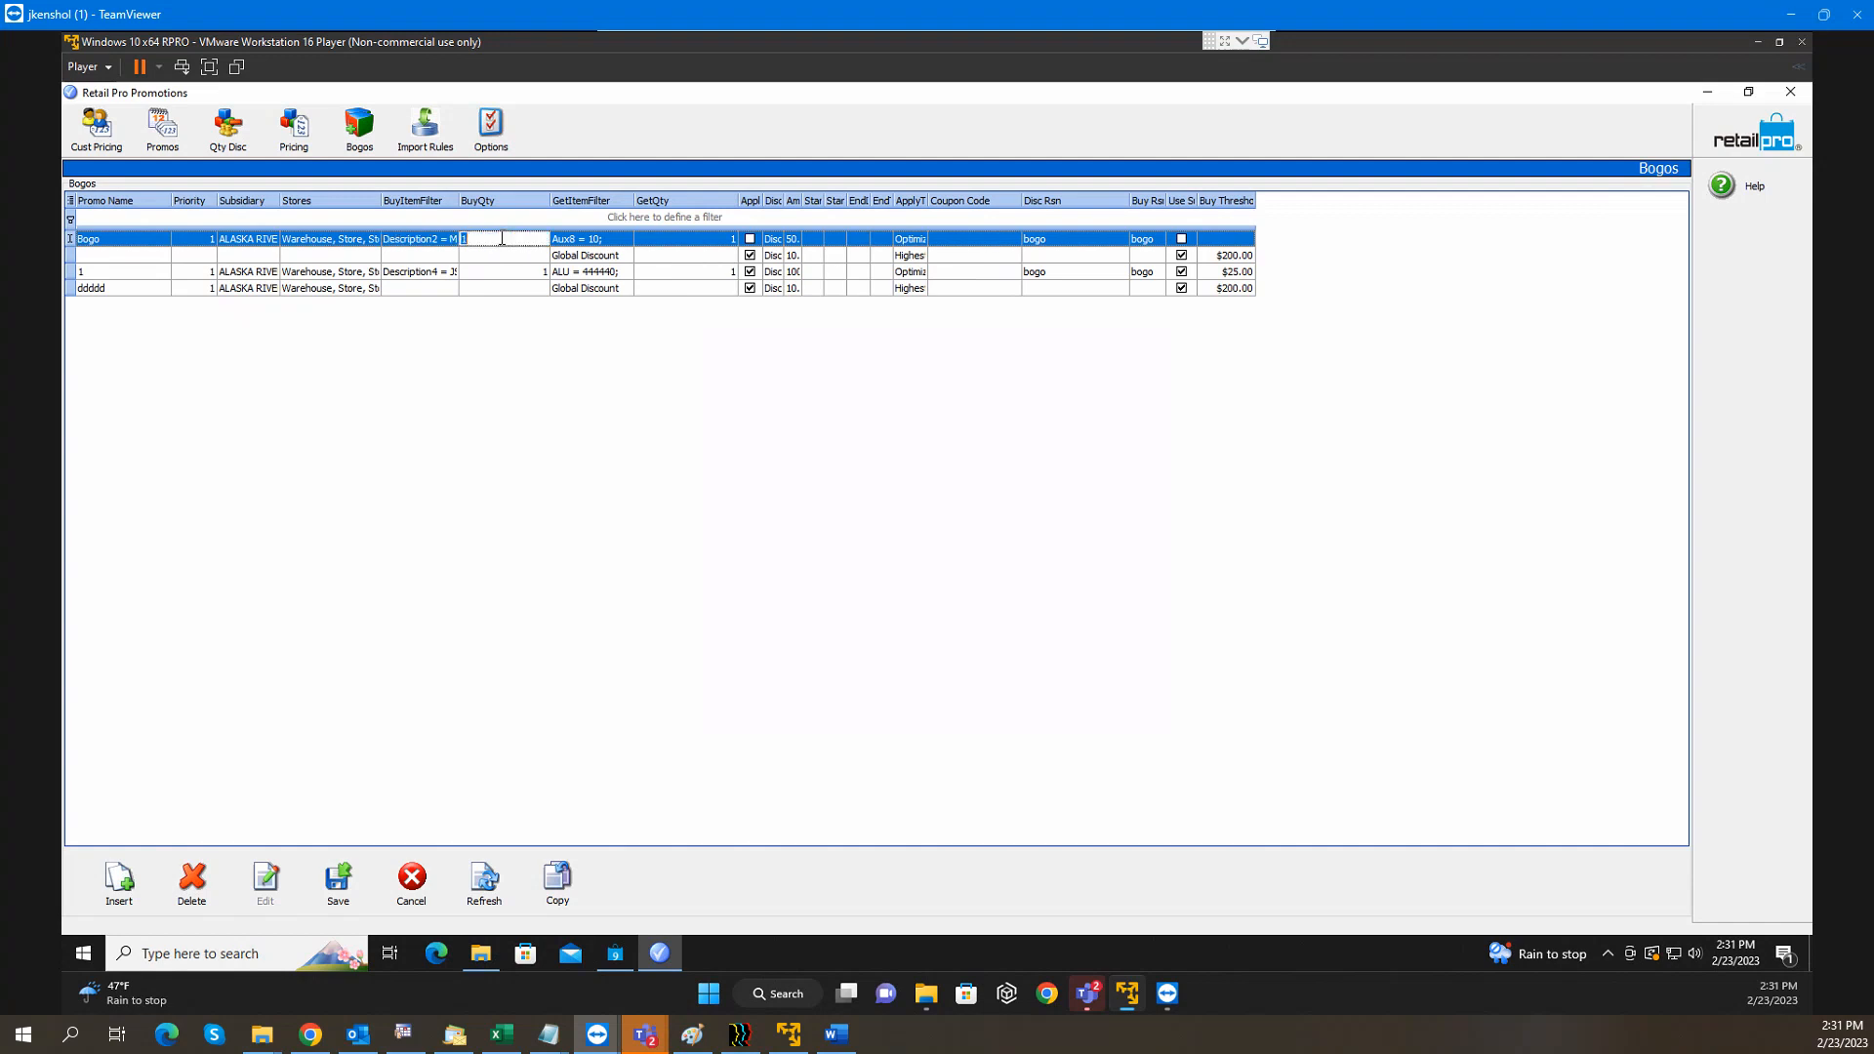
left_click(576, 242)
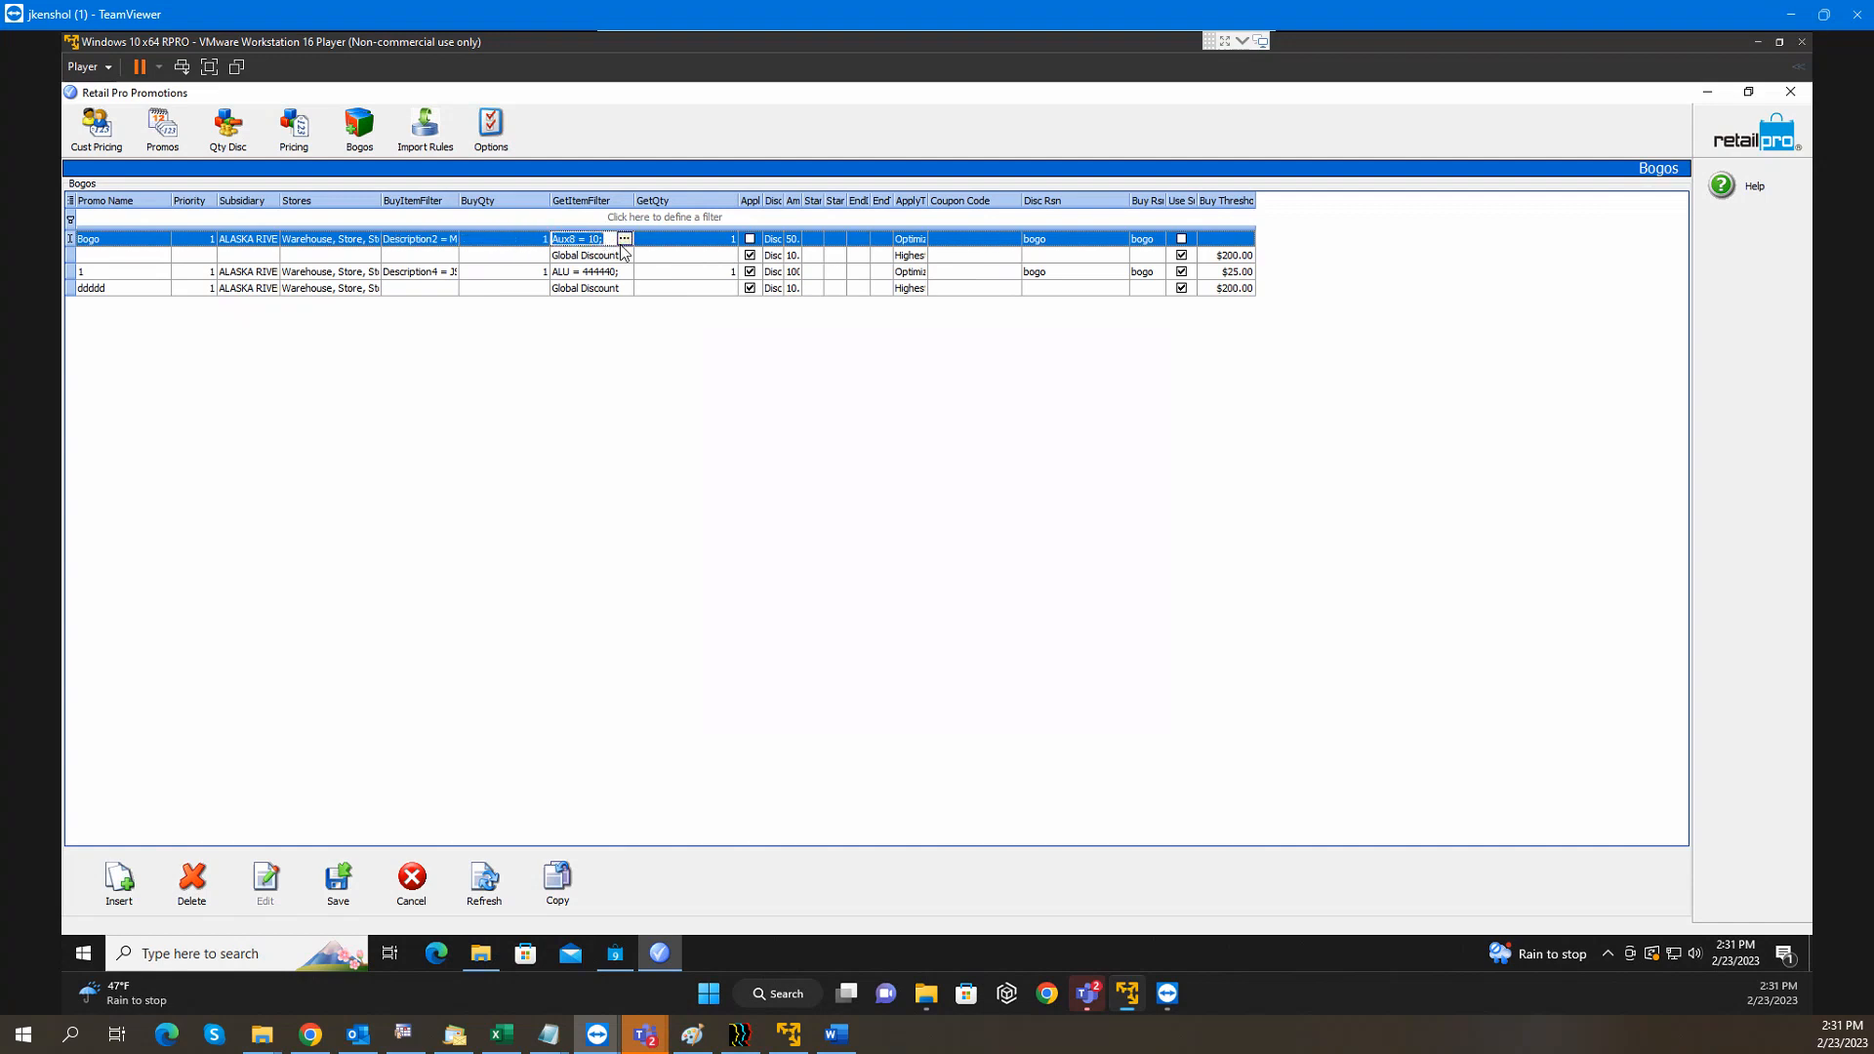
left_click(624, 239)
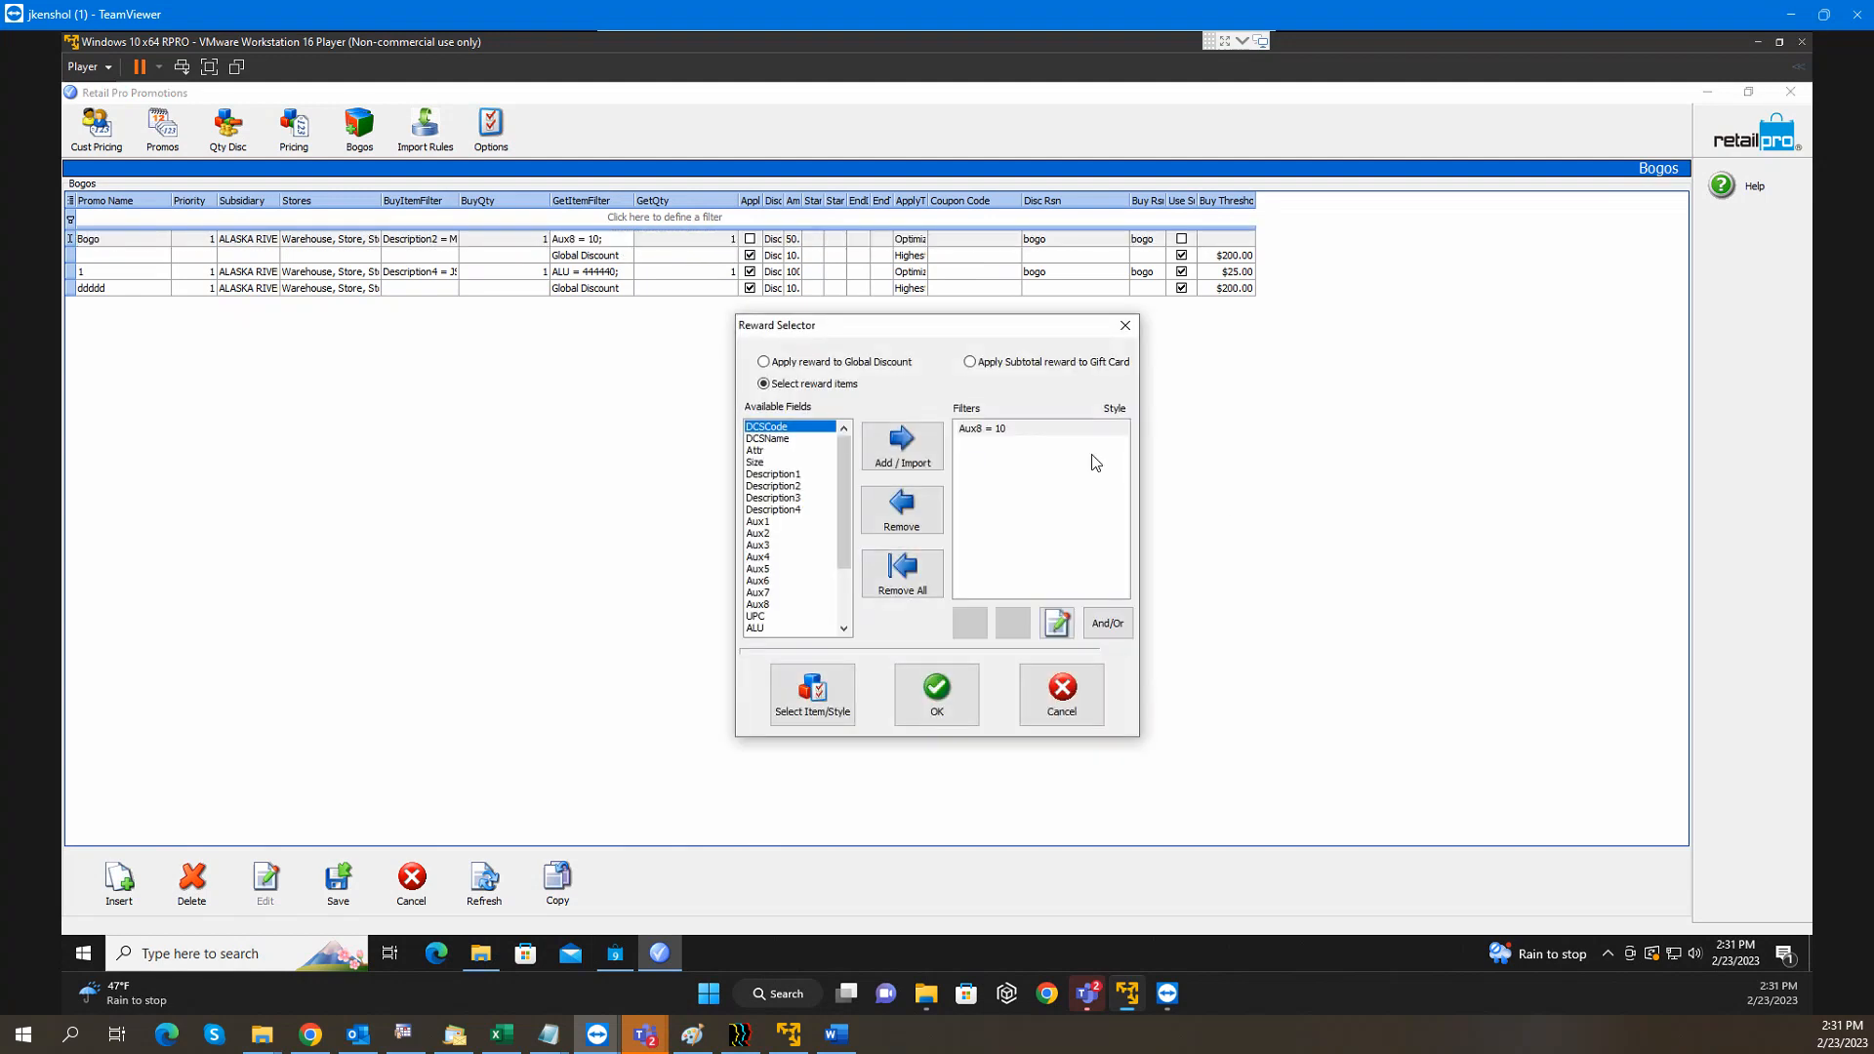
left_click(1001, 433)
left_click(947, 699)
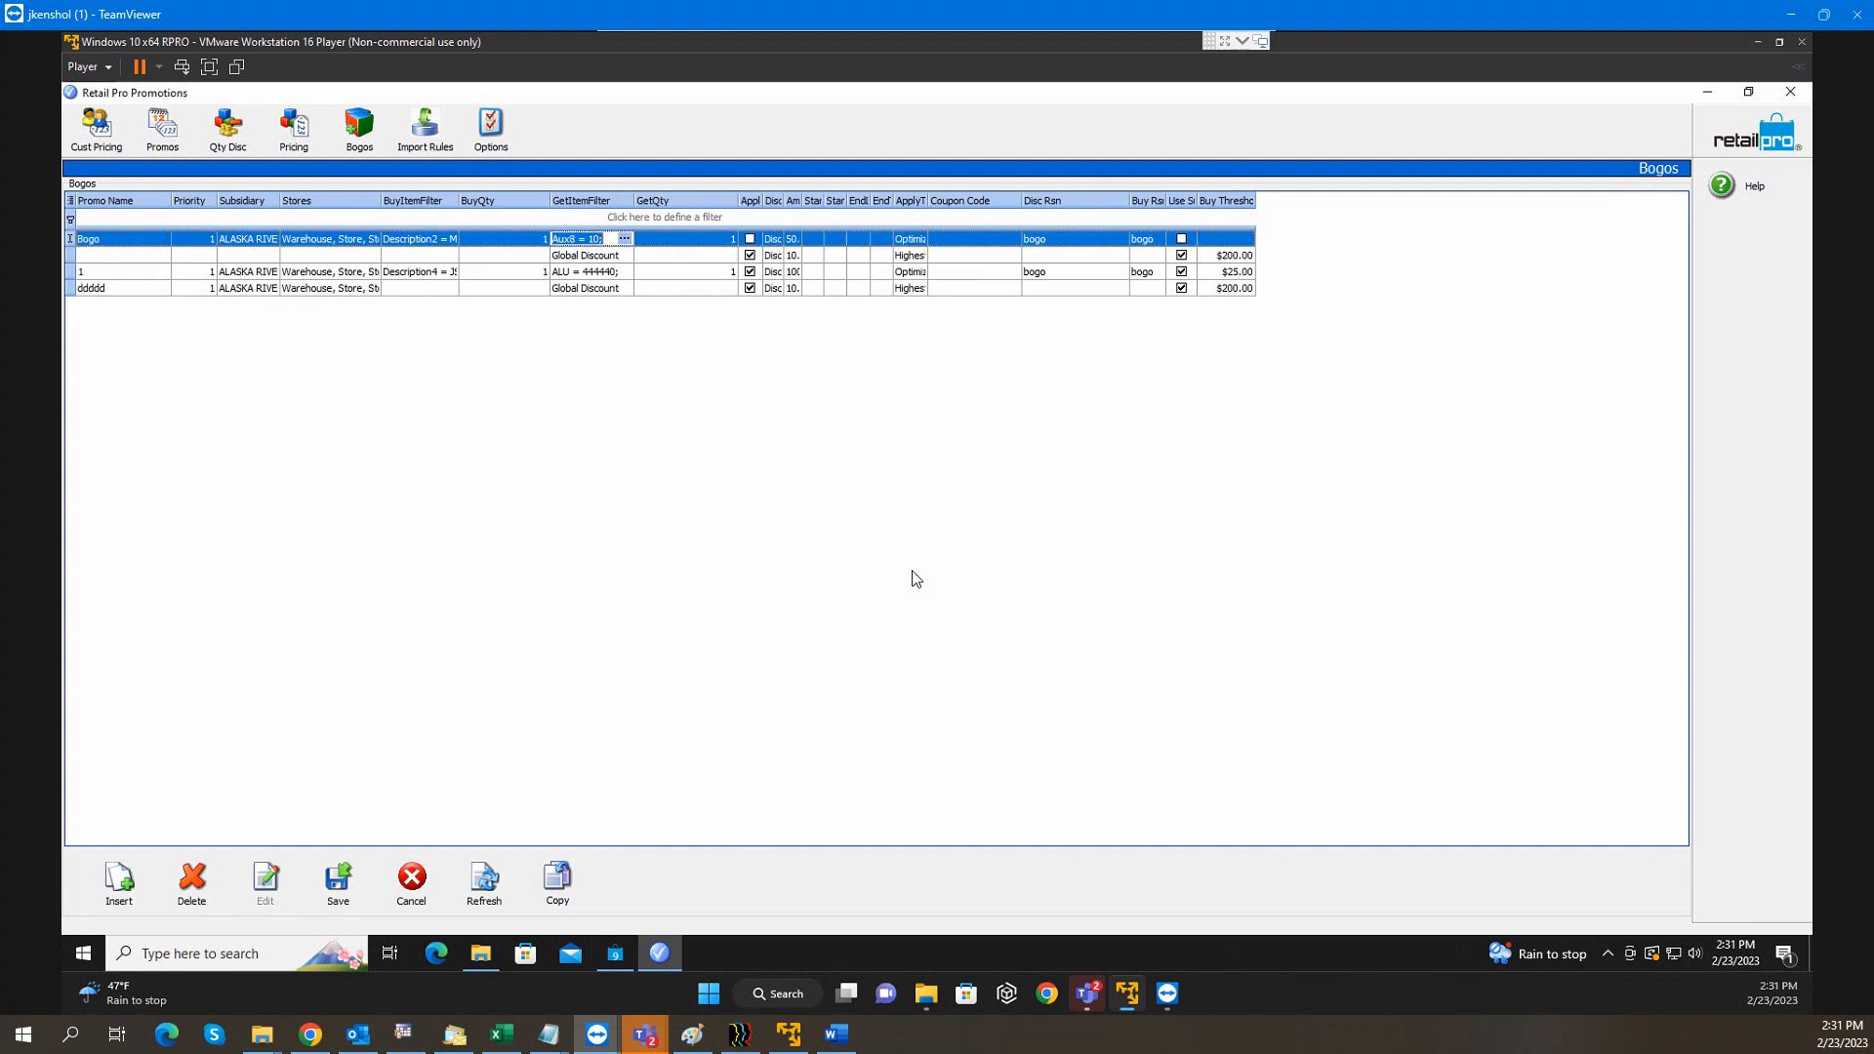
left_click(709, 245)
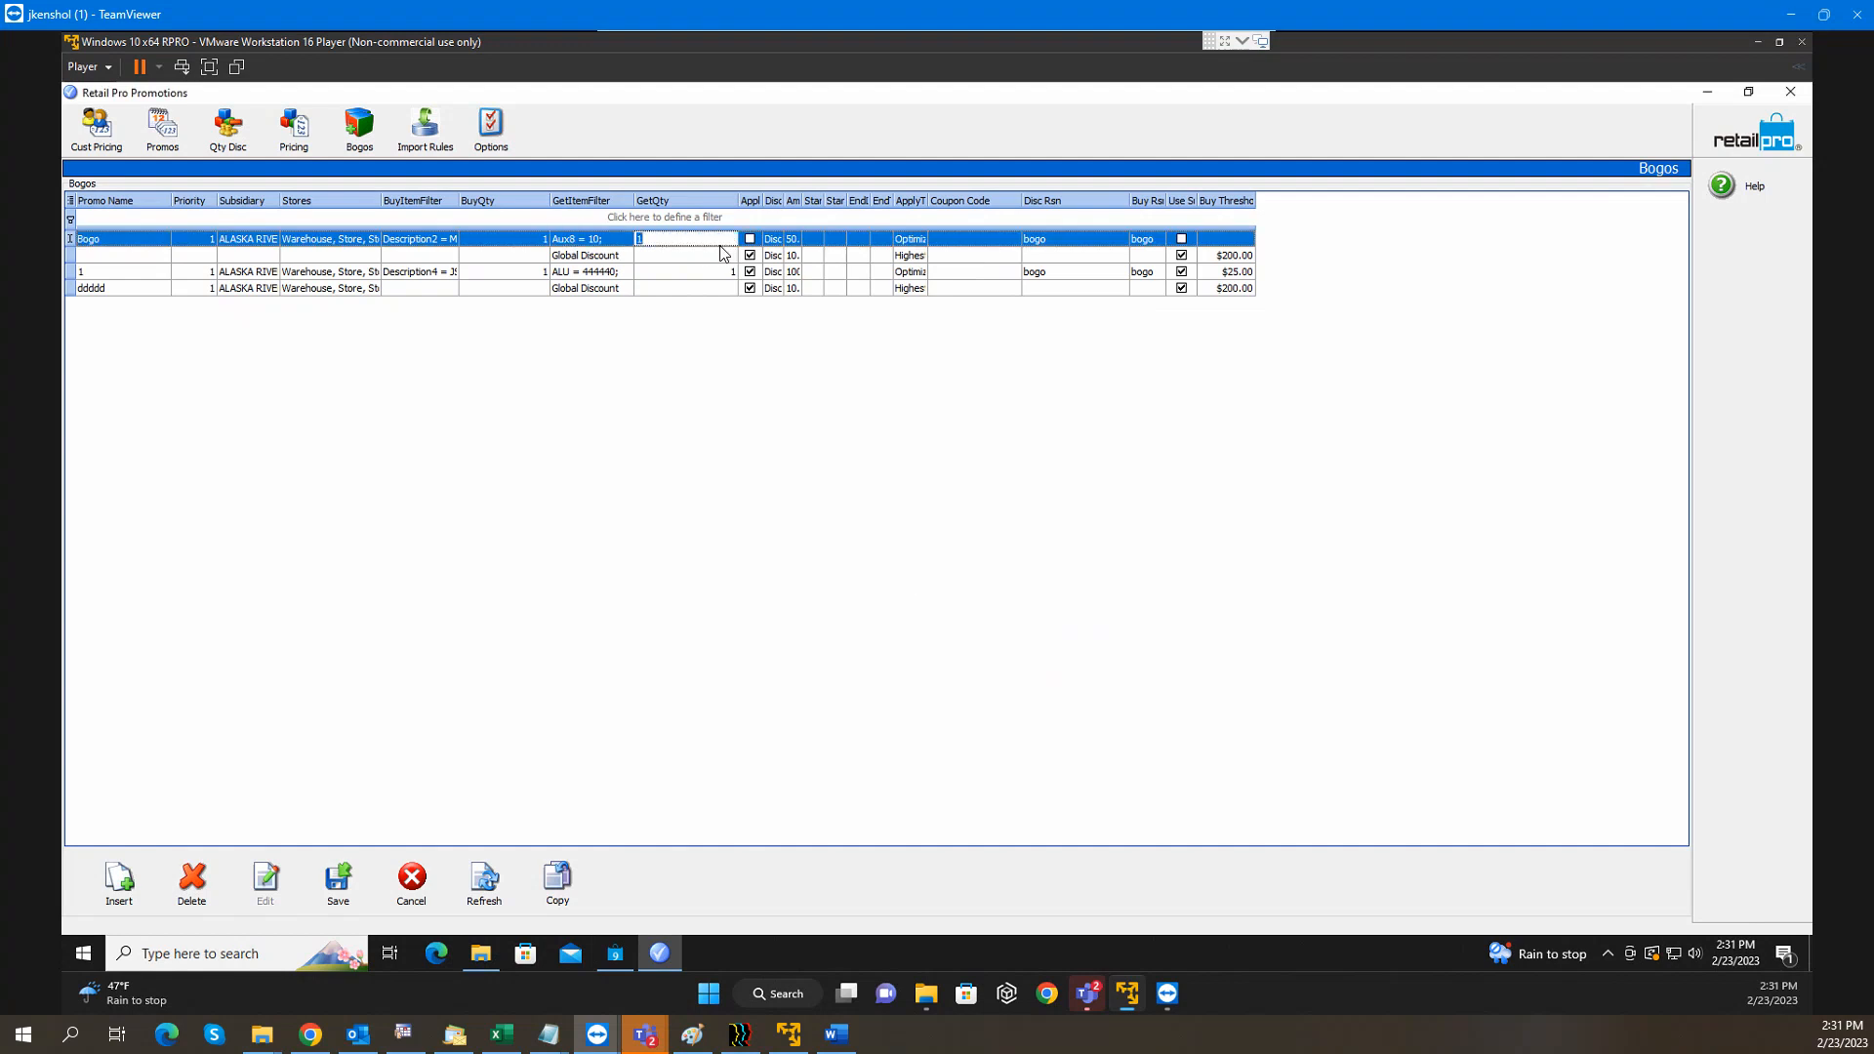
Widen the discount type column and check the Bogo promo's 50.00 amount and apply-to-price setting
left_click_drag(784, 200, 898, 194)
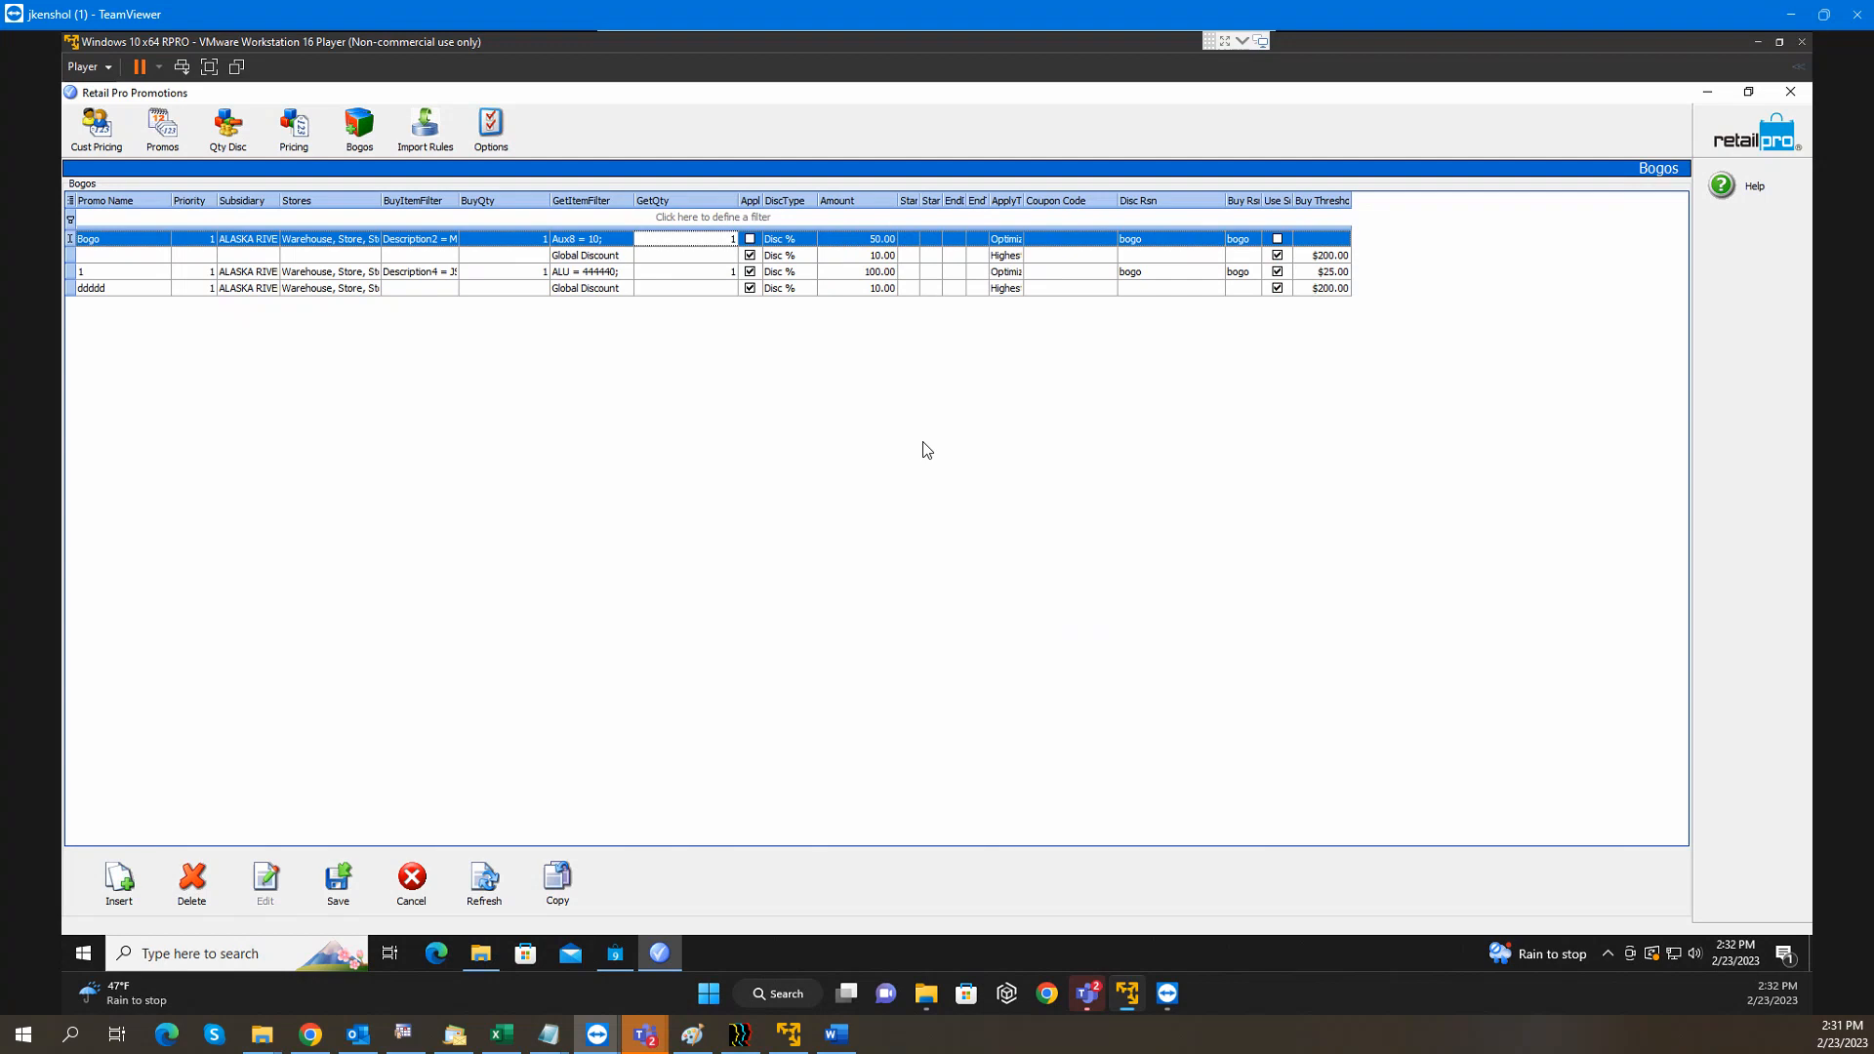
left_click(872, 240)
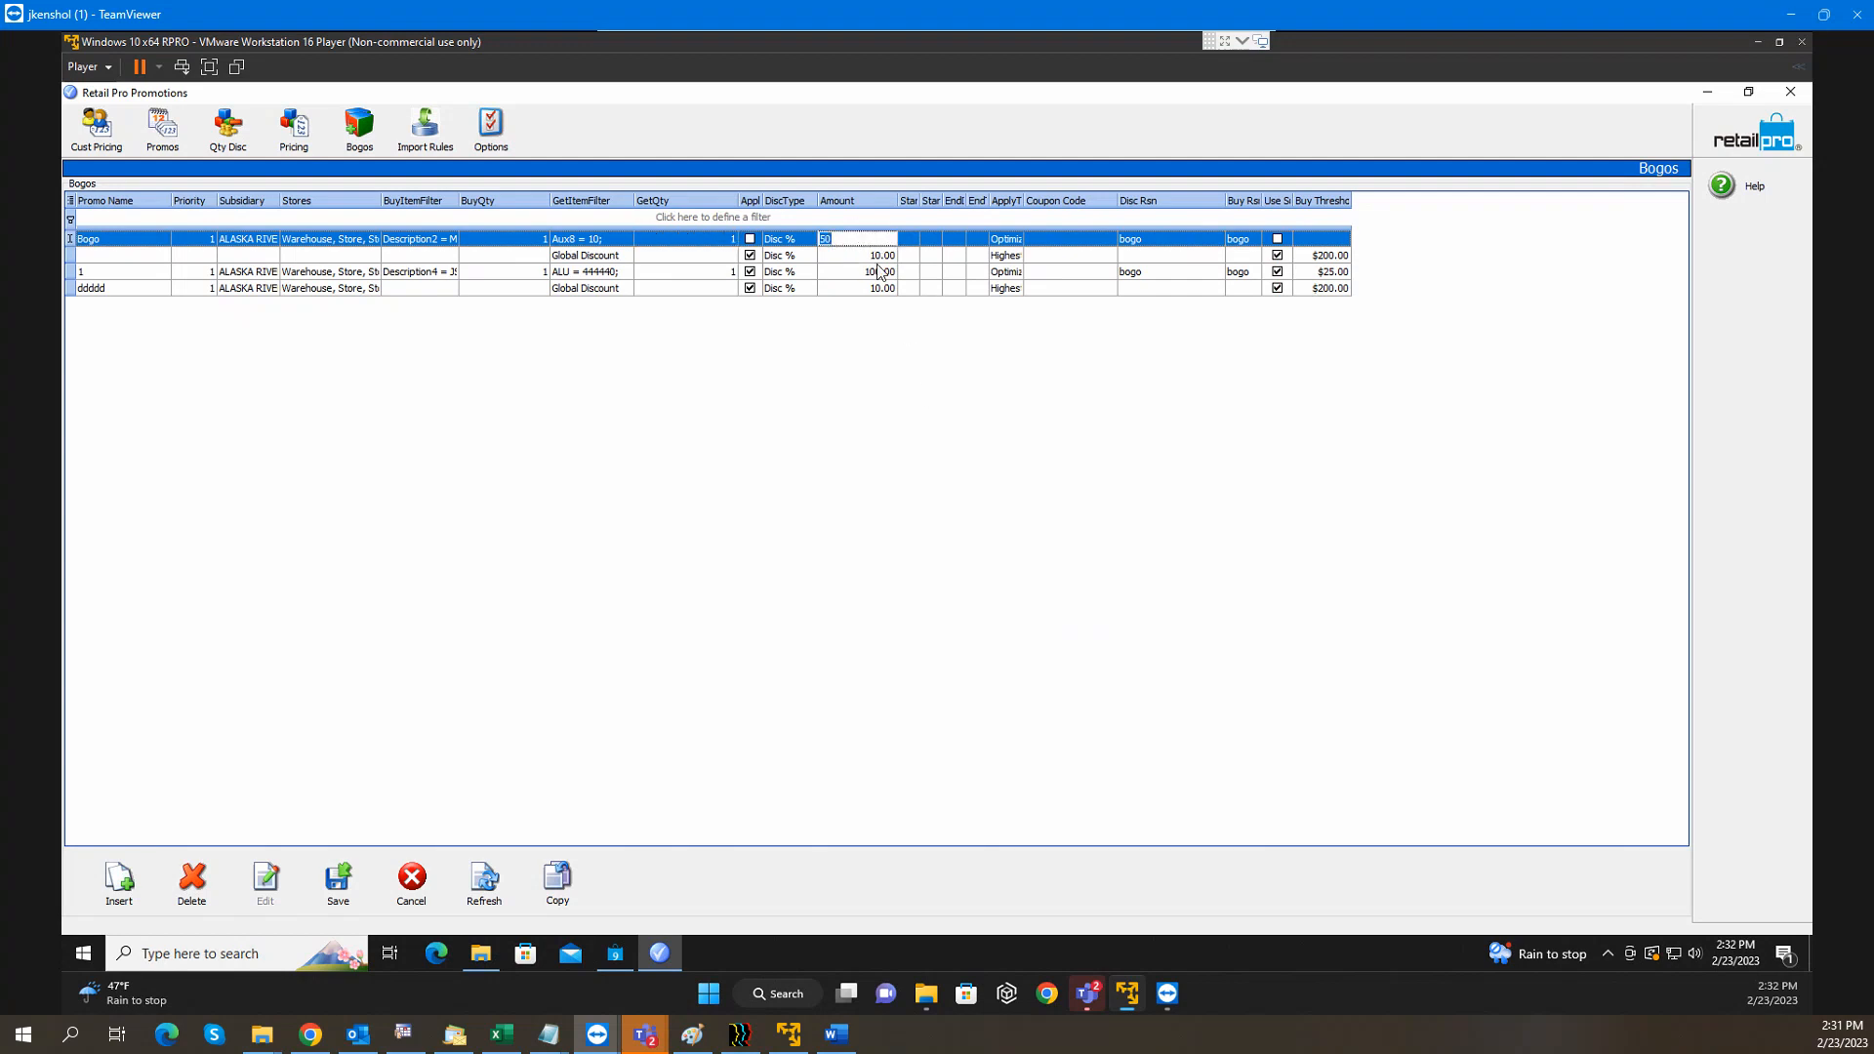
left_click(878, 254)
left_click(885, 242)
left_click(1001, 241)
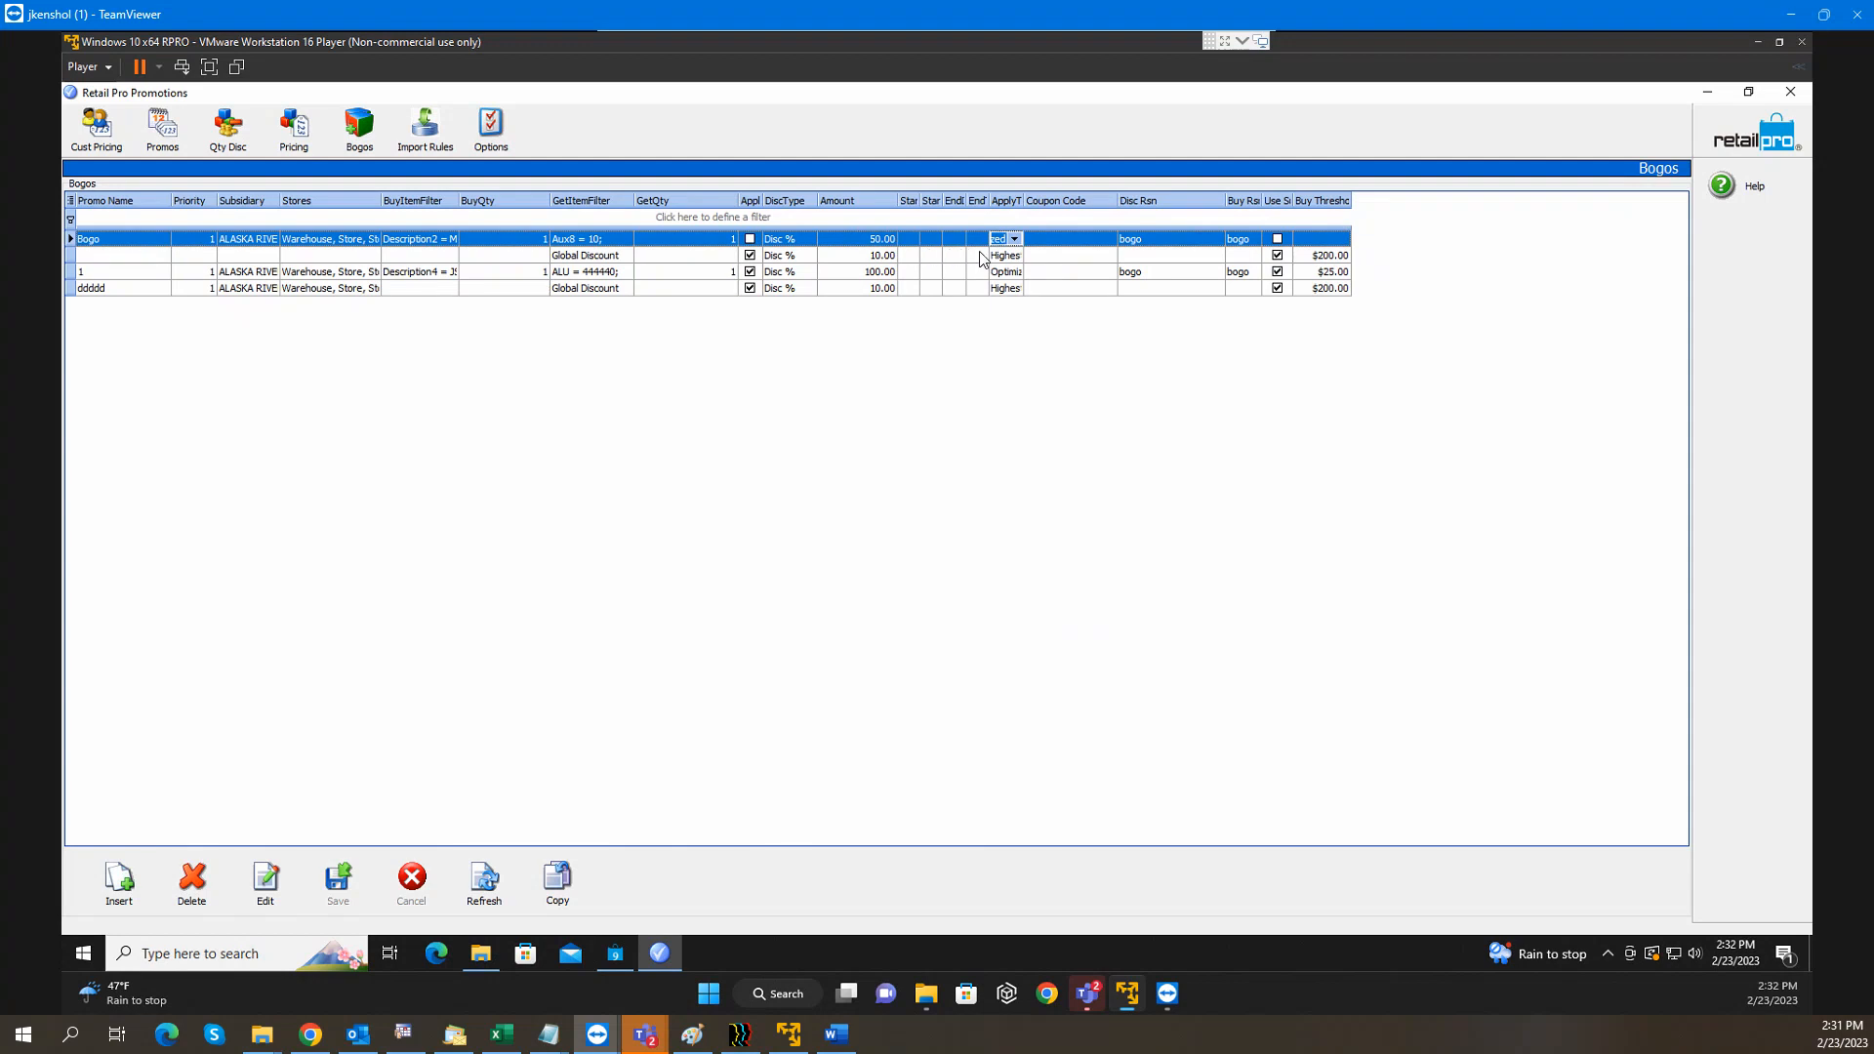
left_click(1054, 239)
Widen the ApplyToPrice column and list its options, showing Optimized for the Bogo promo
left_click(1010, 242)
left_click_drag(1024, 200, 1073, 199)
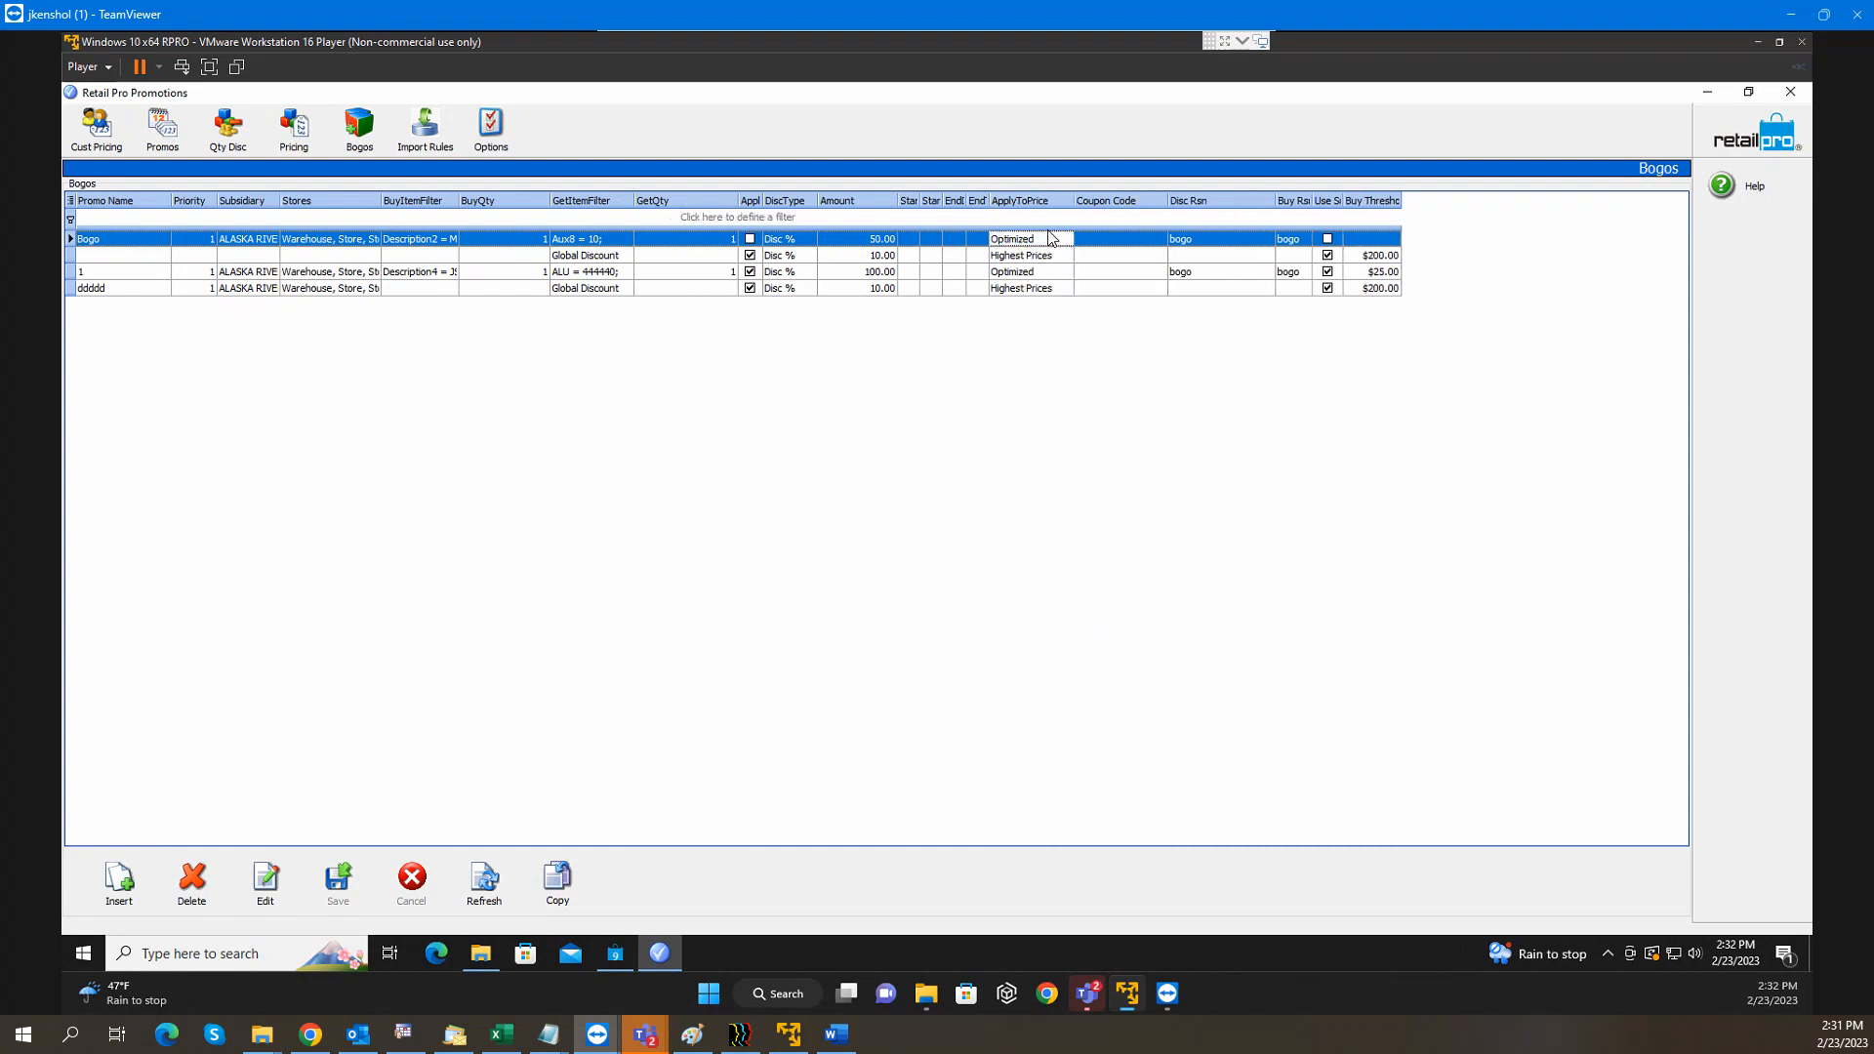
left_click(1062, 240)
left_click(1065, 240)
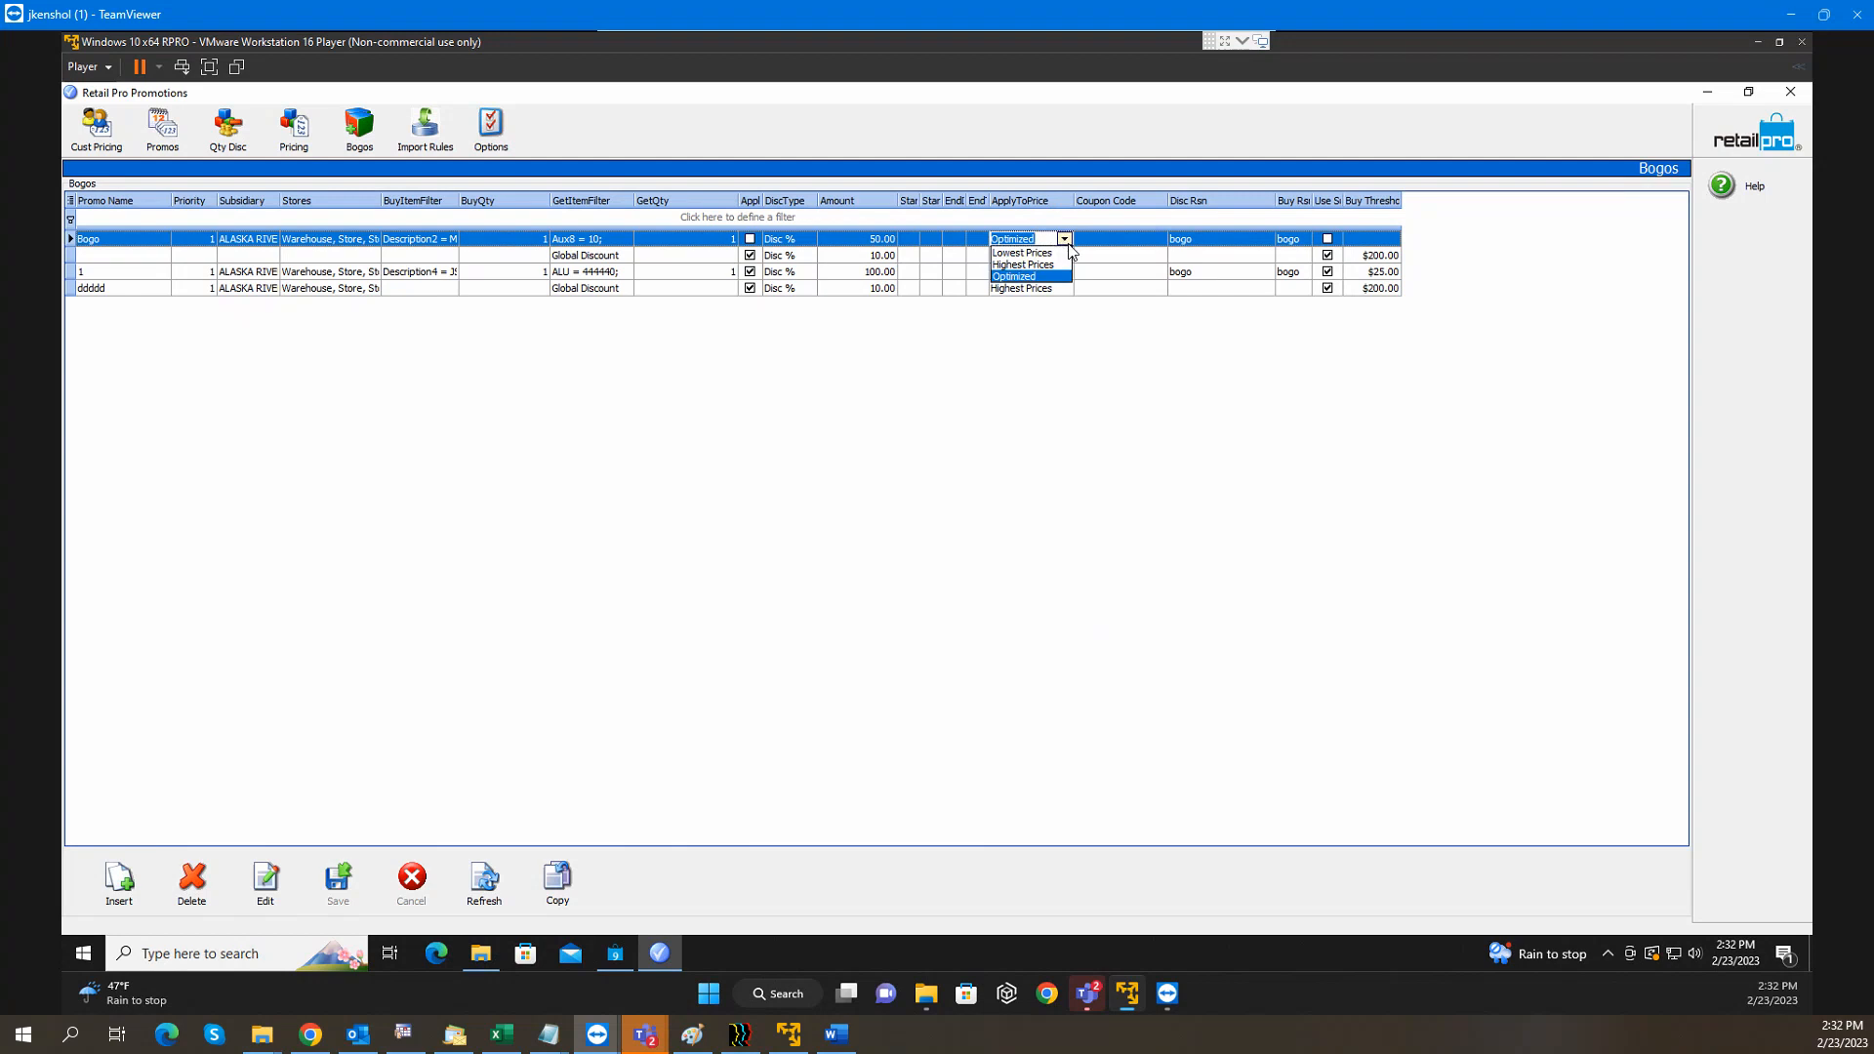
left_click(186, 956)
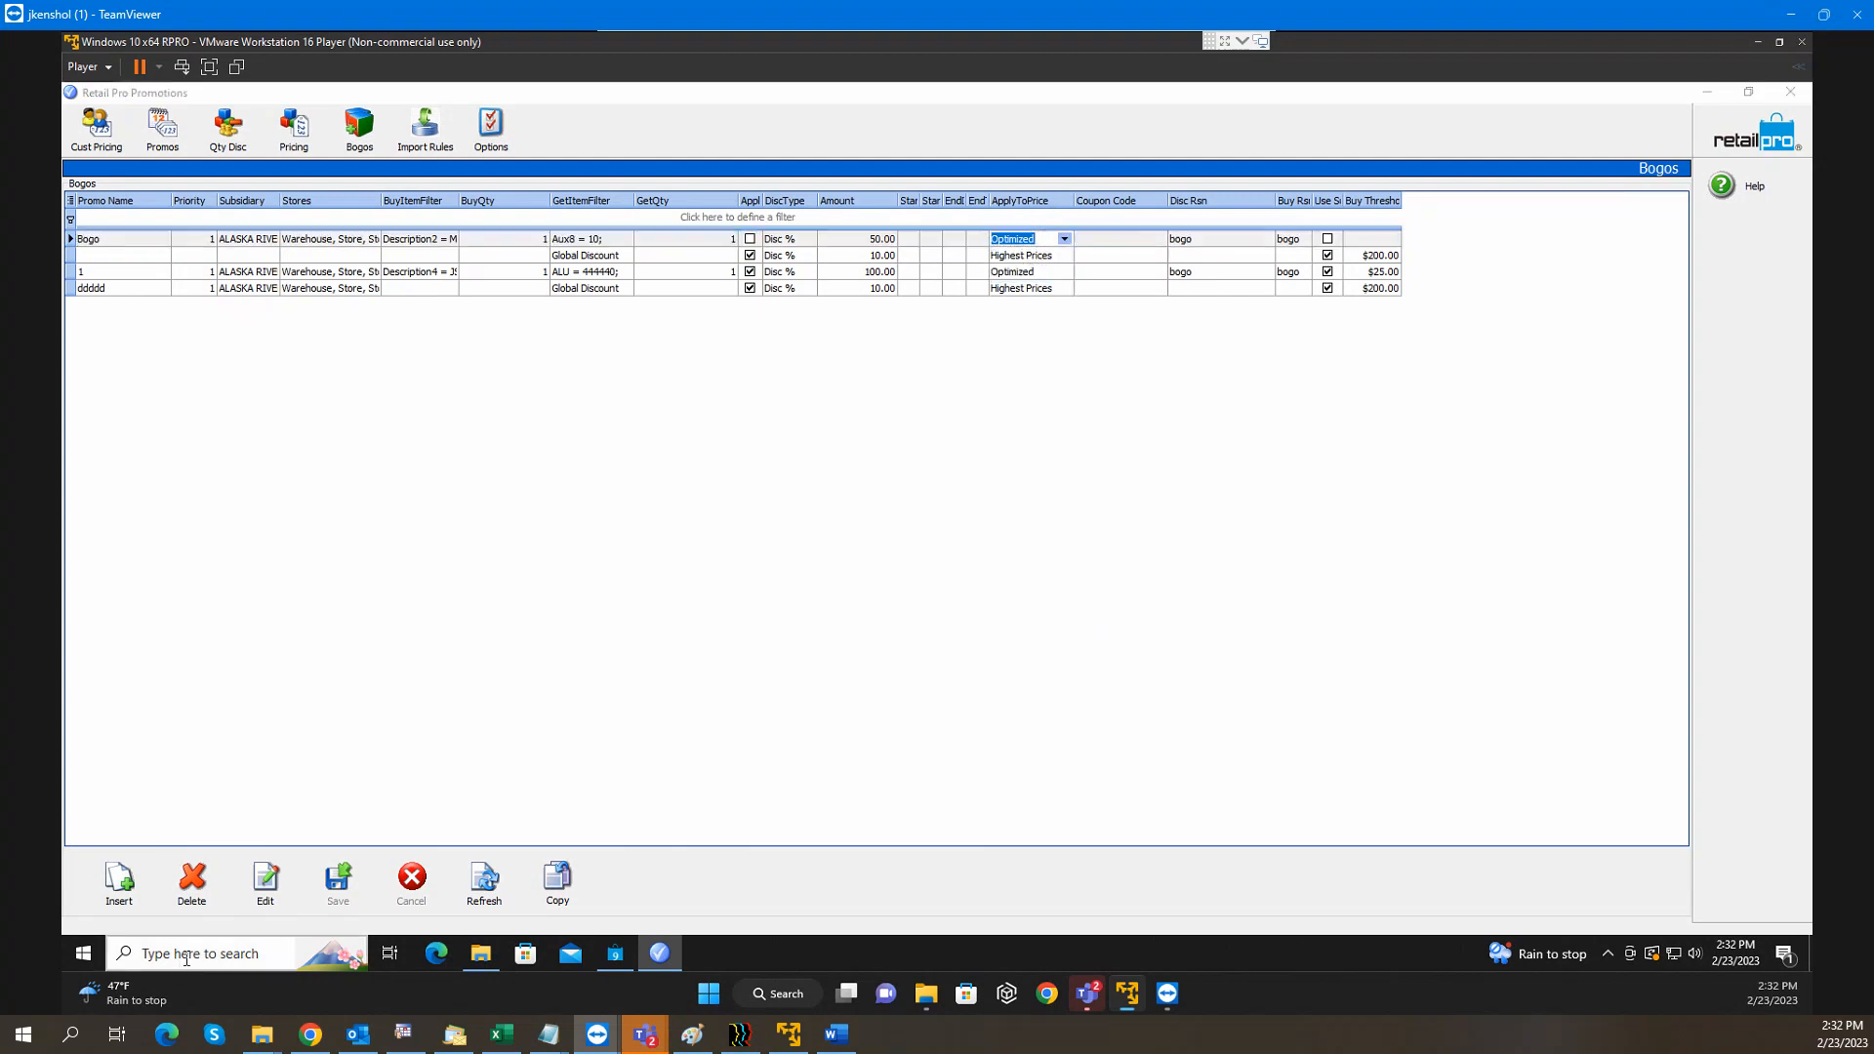
Launch Notepad and place a shortened note window over the promotions grid
type("note")
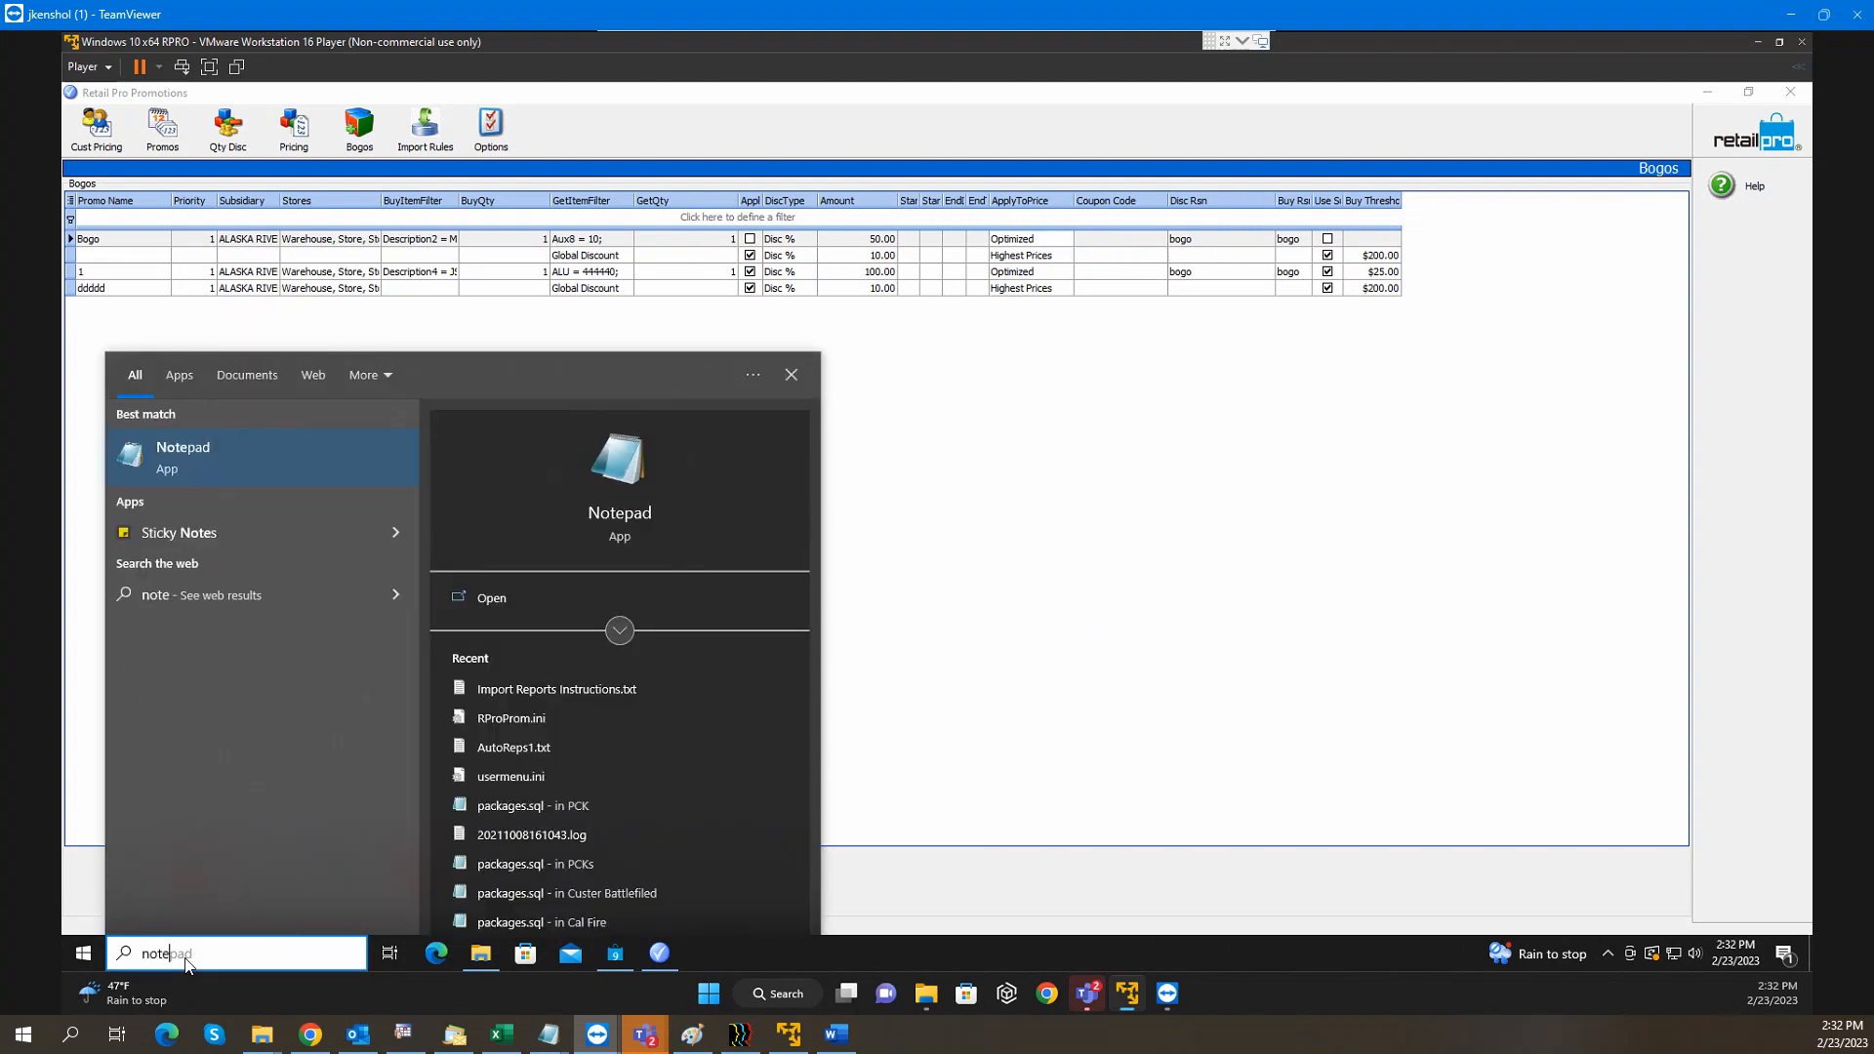
type("p")
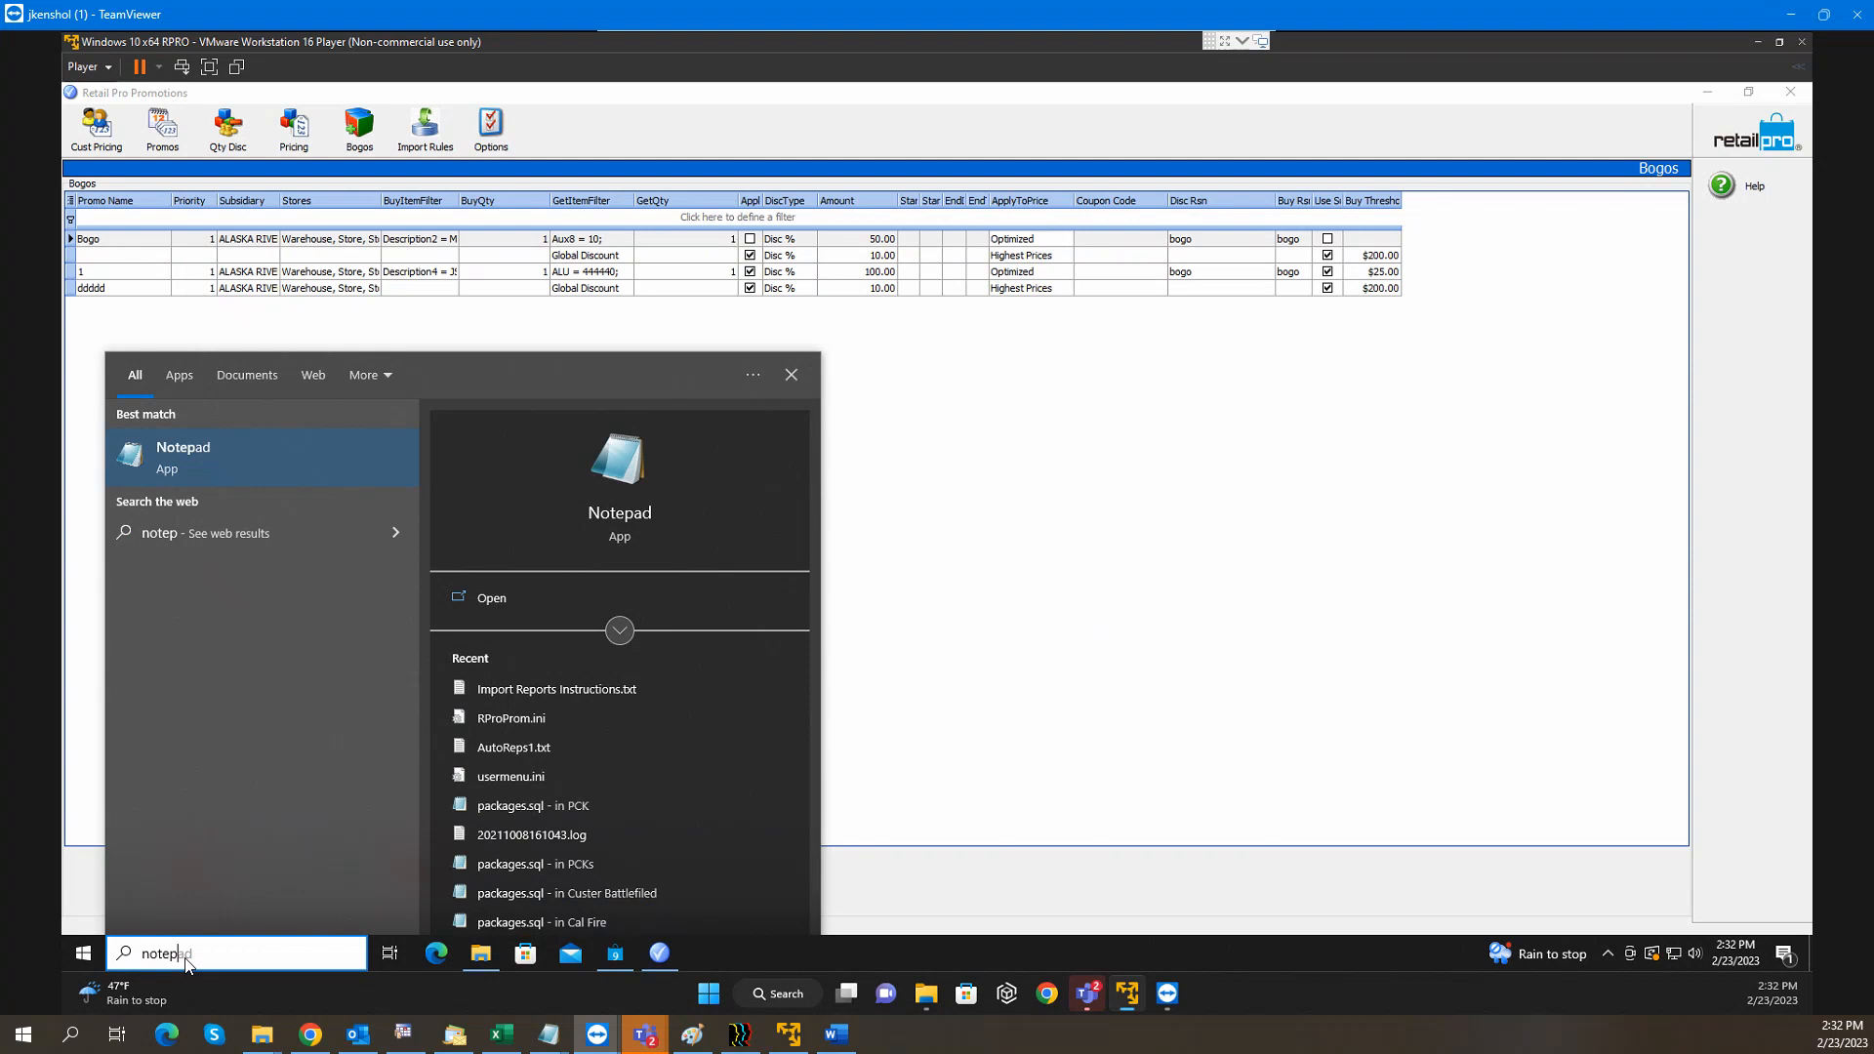
key("Return")
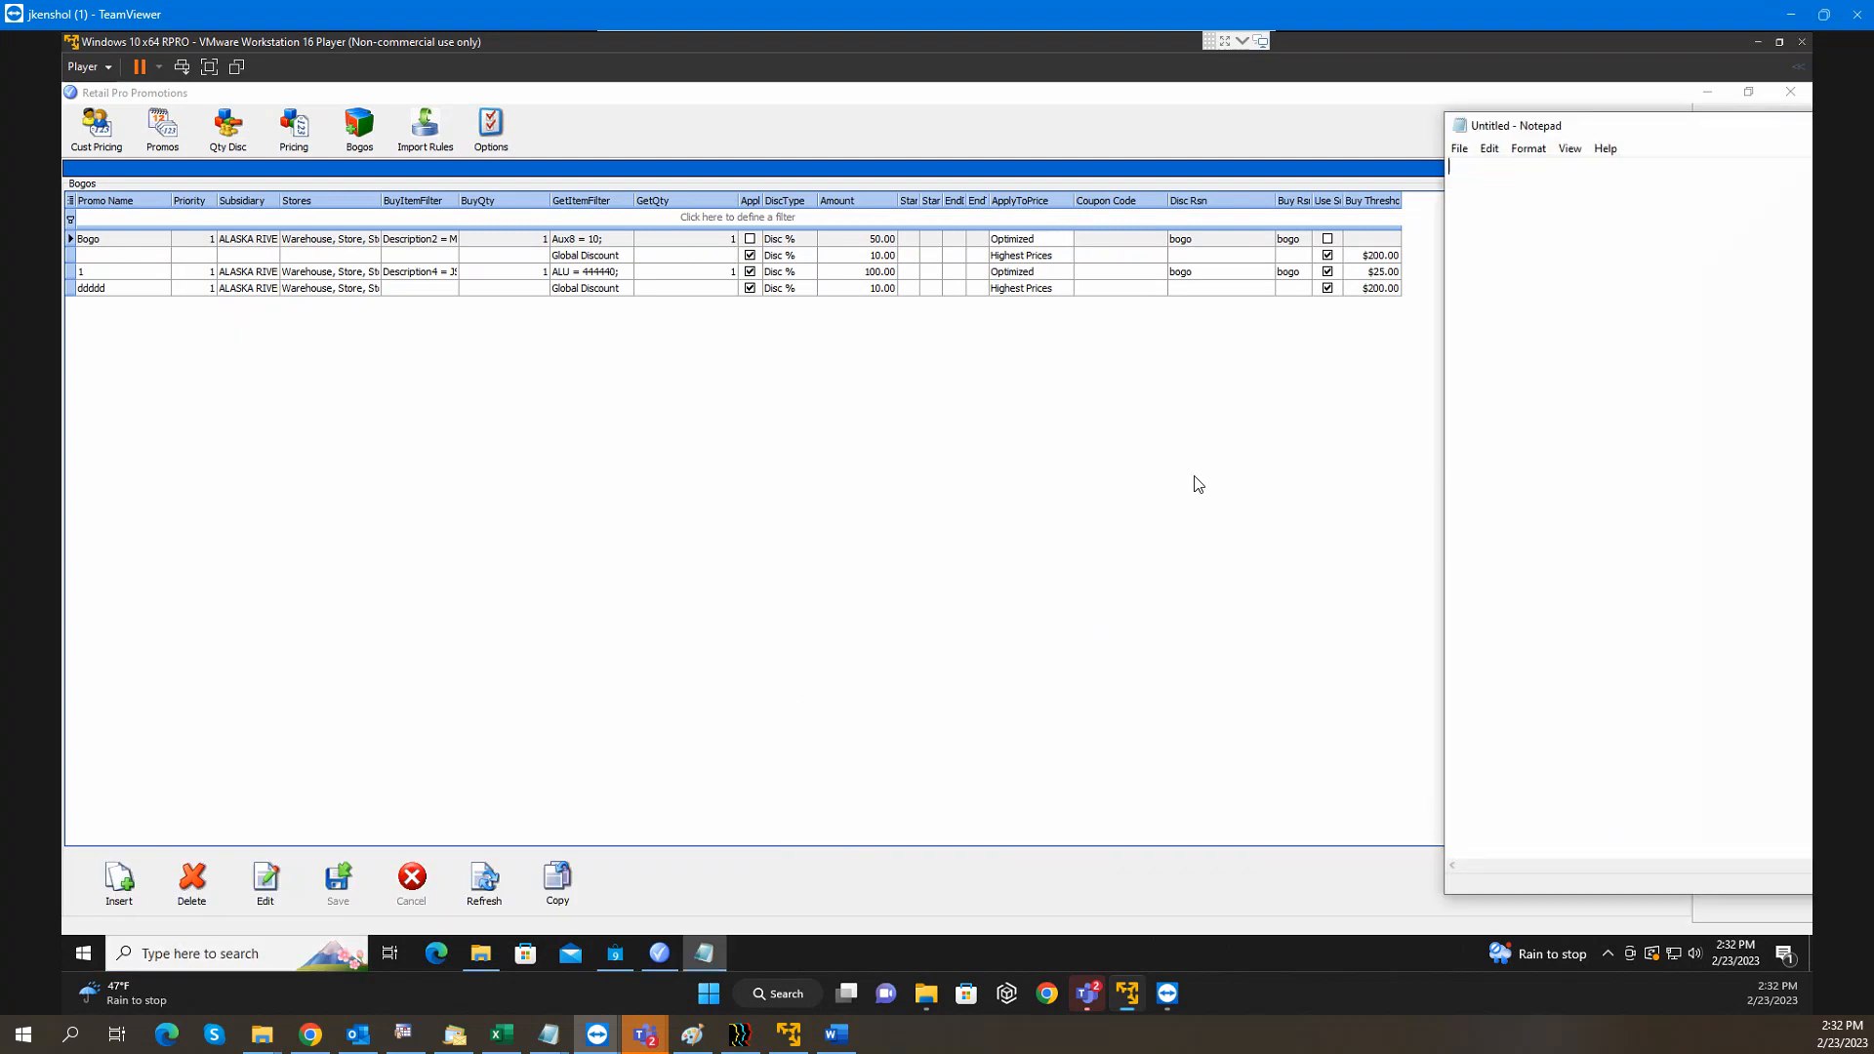
left_click_drag(1608, 129, 1062, 104)
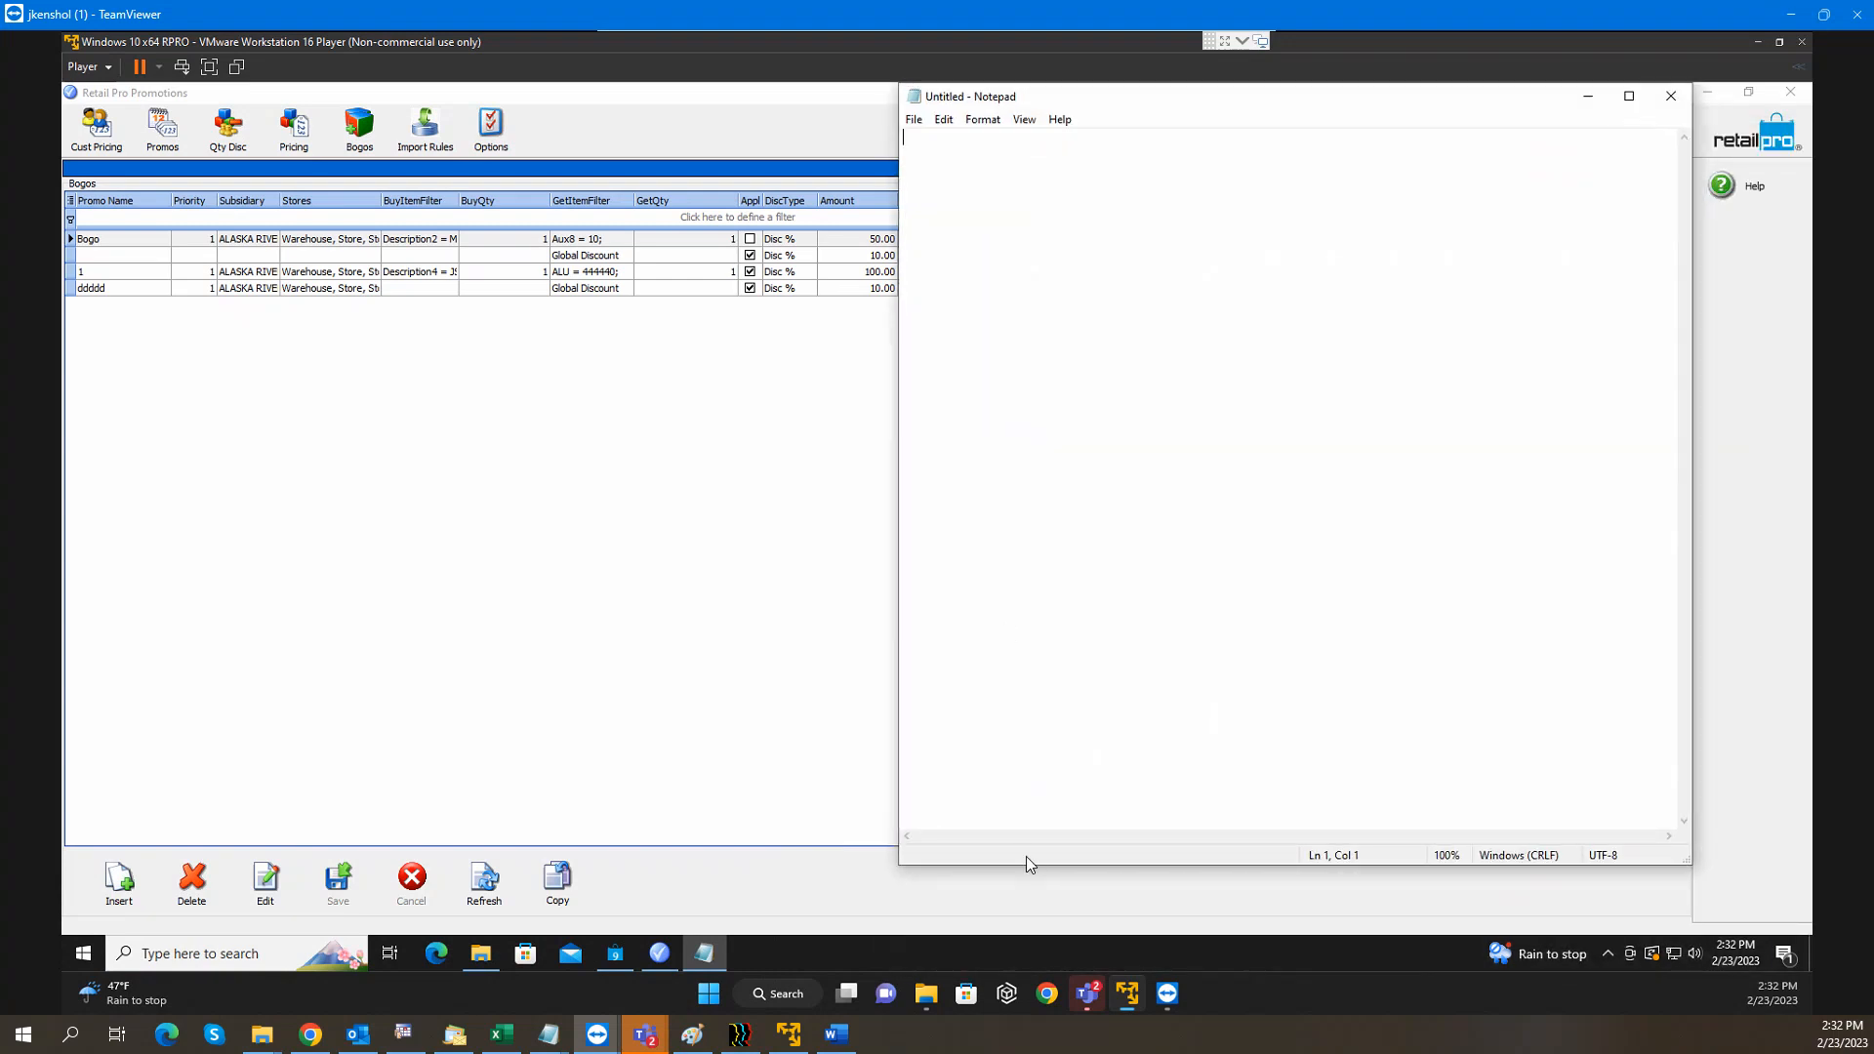
left_click_drag(1036, 868, 1034, 406)
left_click_drag(1079, 105, 667, 272)
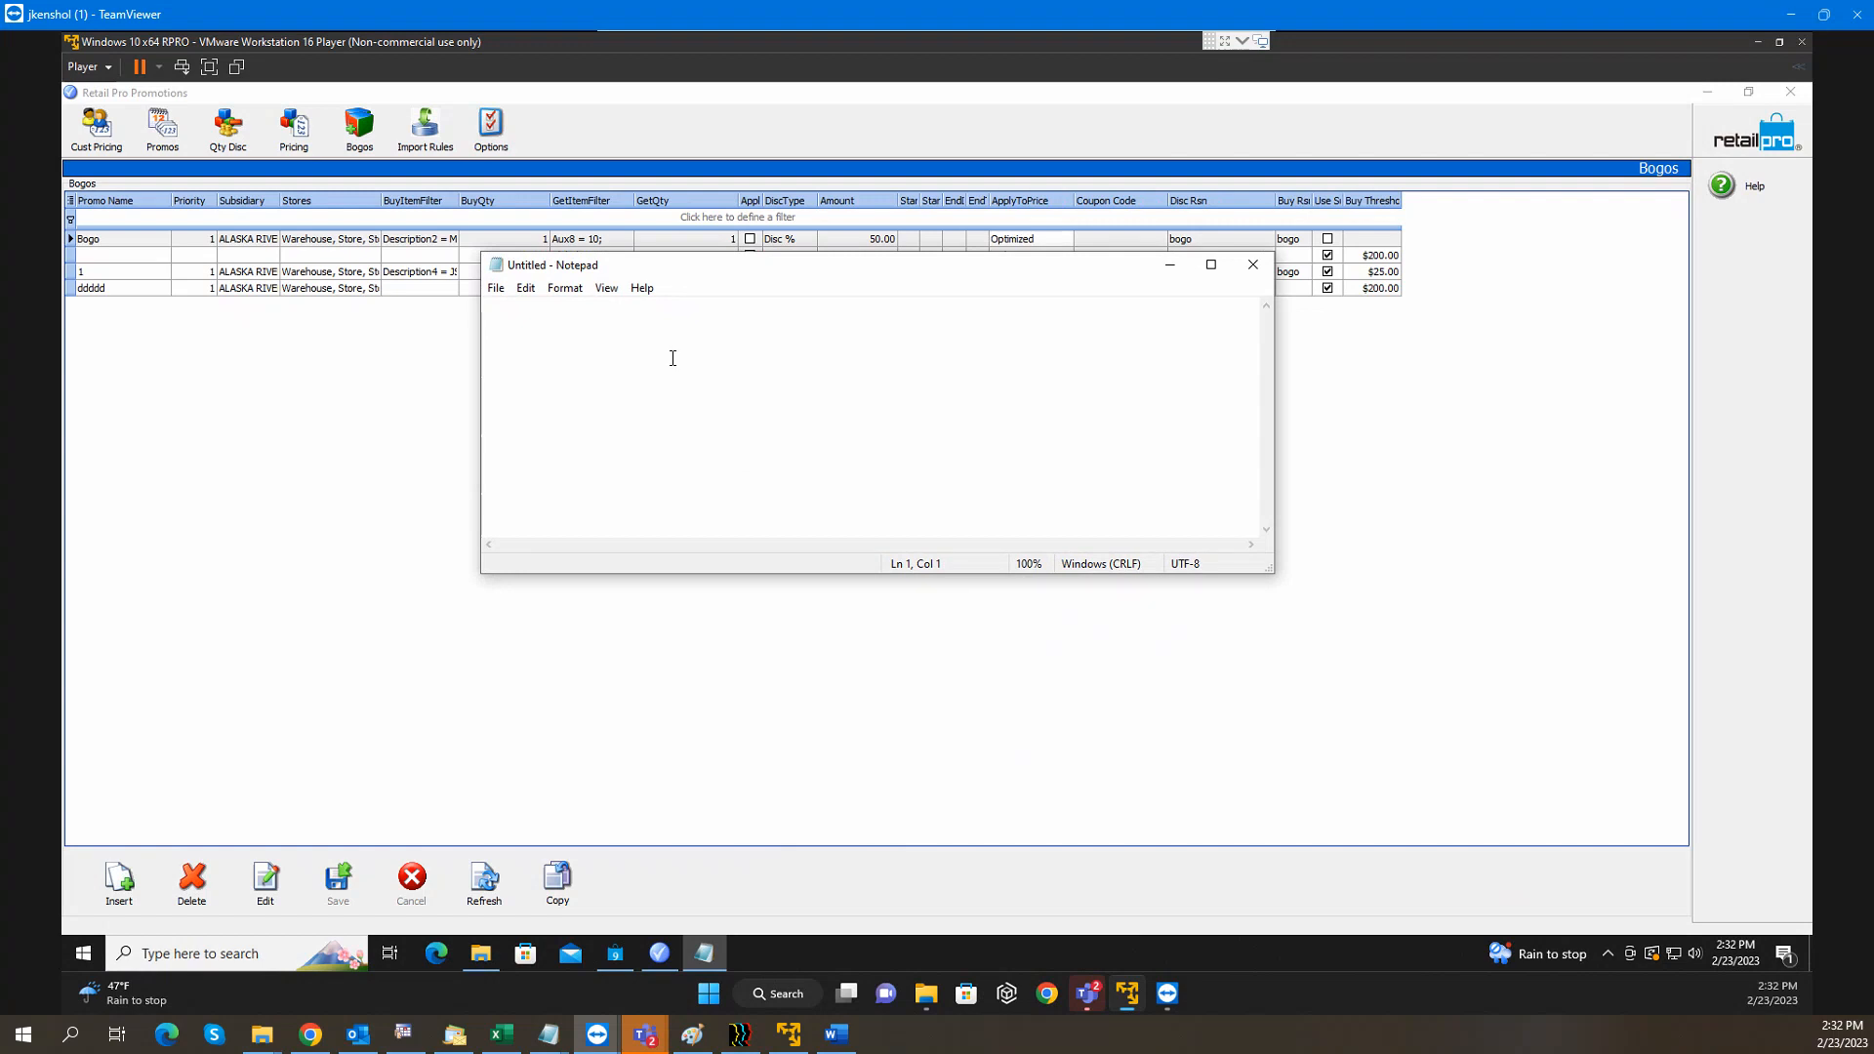
List the prices 79.99, 59.99, 39.99 and 19.99, then park the narrowed note right of the grid
type("79.99  59.99")
key("Return")
key("Return")
type("39.99")
key("Return")
type("19.99")
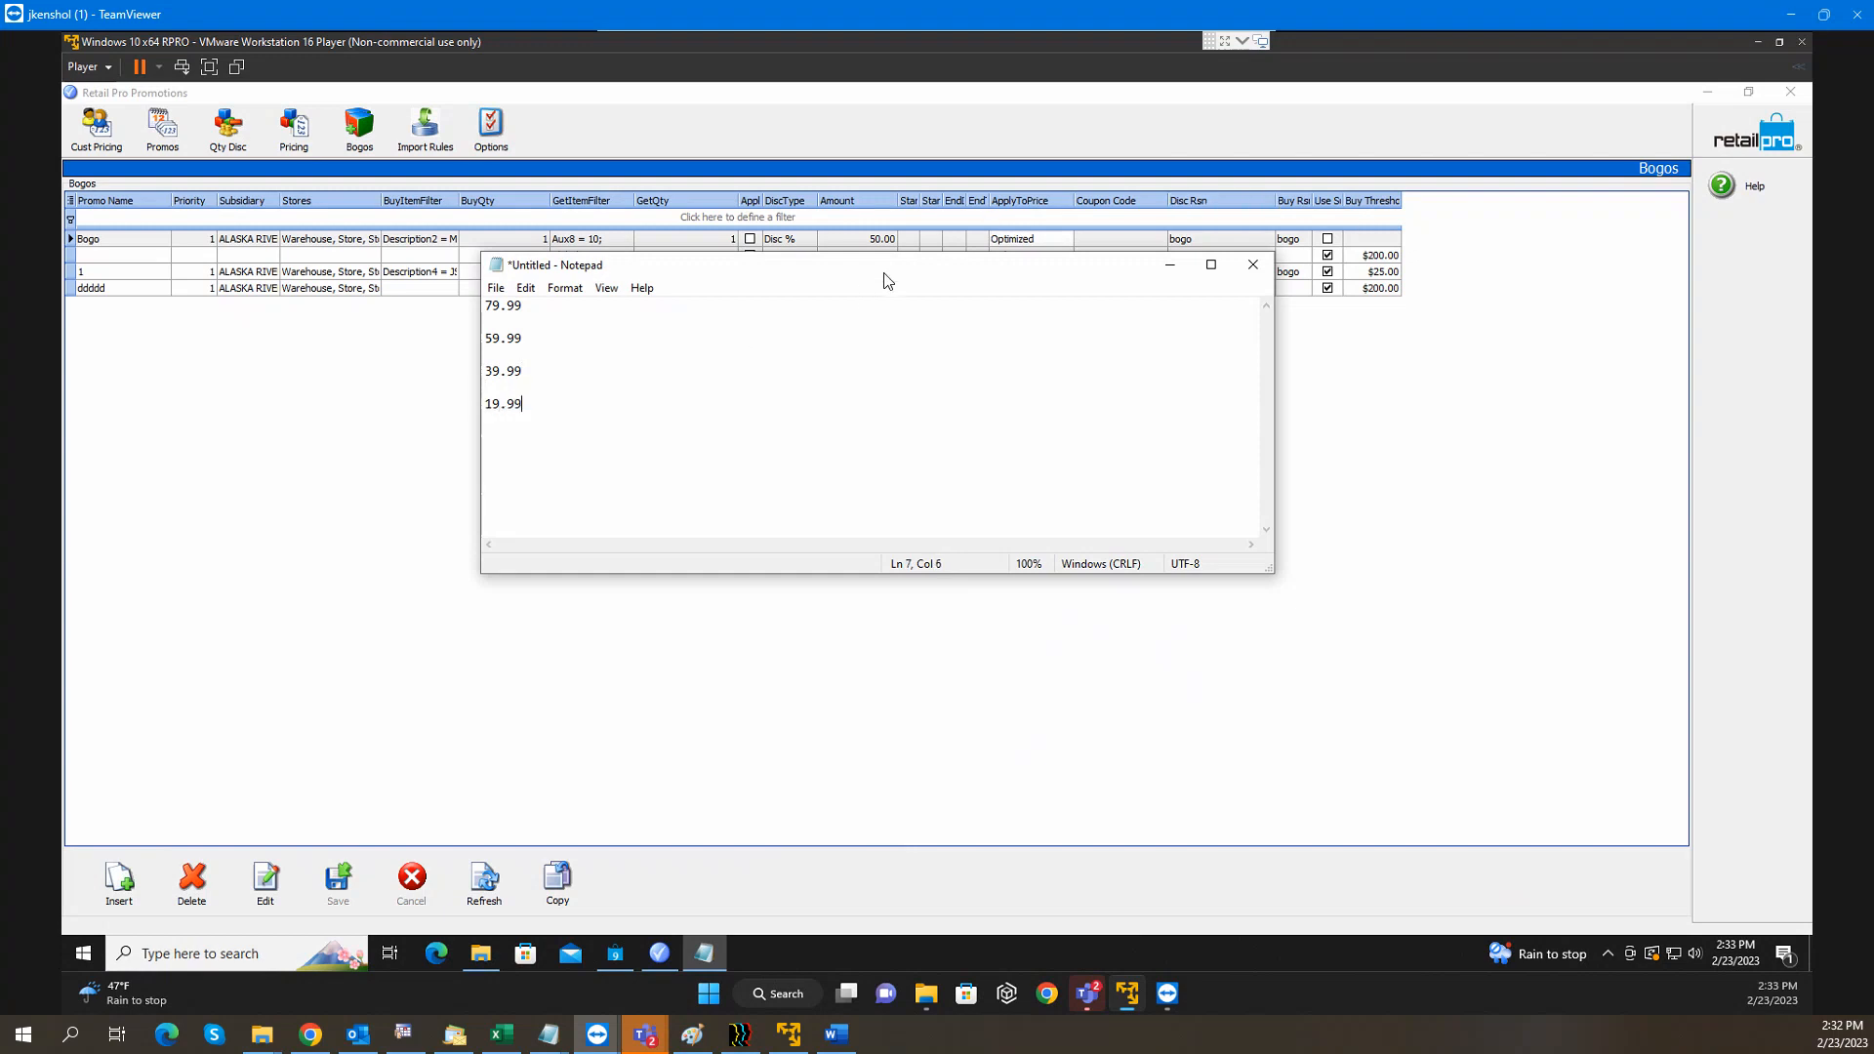
left_click_drag(888, 276, 1202, 401)
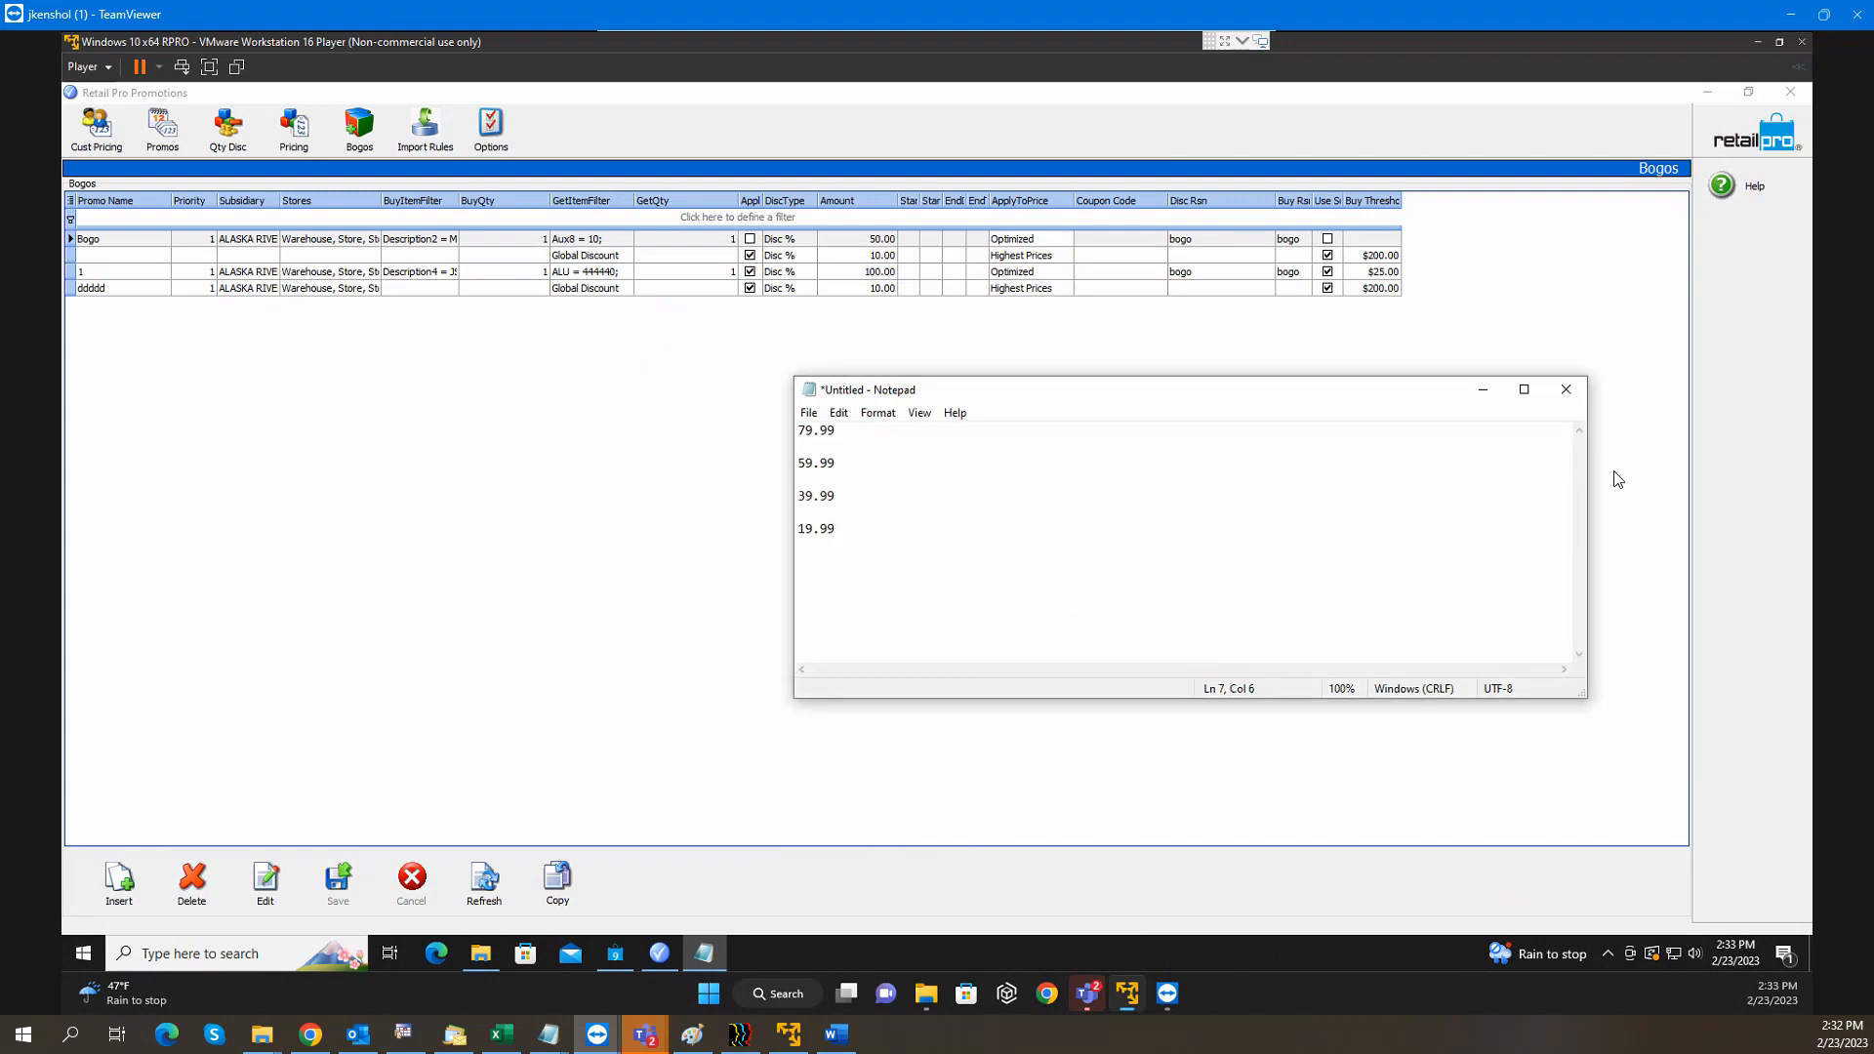
left_click_drag(1590, 496, 1076, 476)
left_click_drag(914, 393, 1448, 300)
Restore and enlarge the Promotions window so the ApplyToPrice column shows beside the notes
left_click(1750, 94)
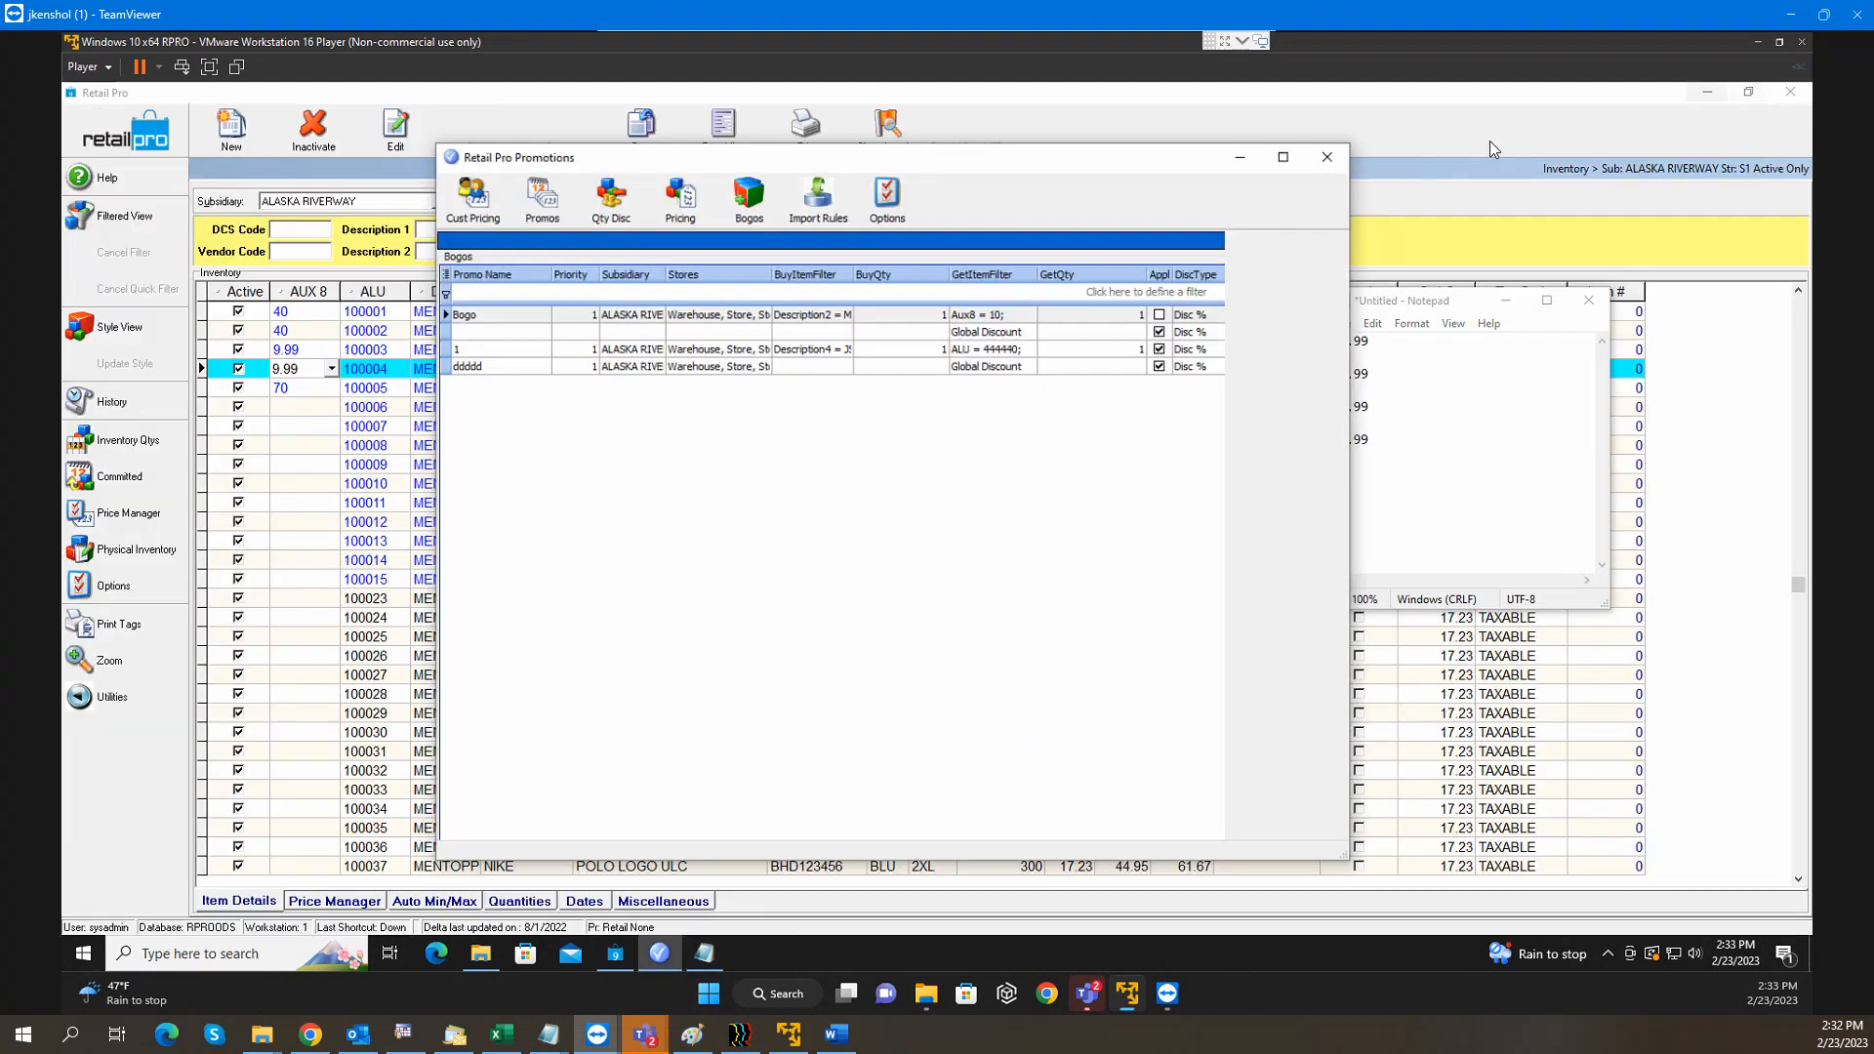
left_click_drag(878, 195, 547, 118)
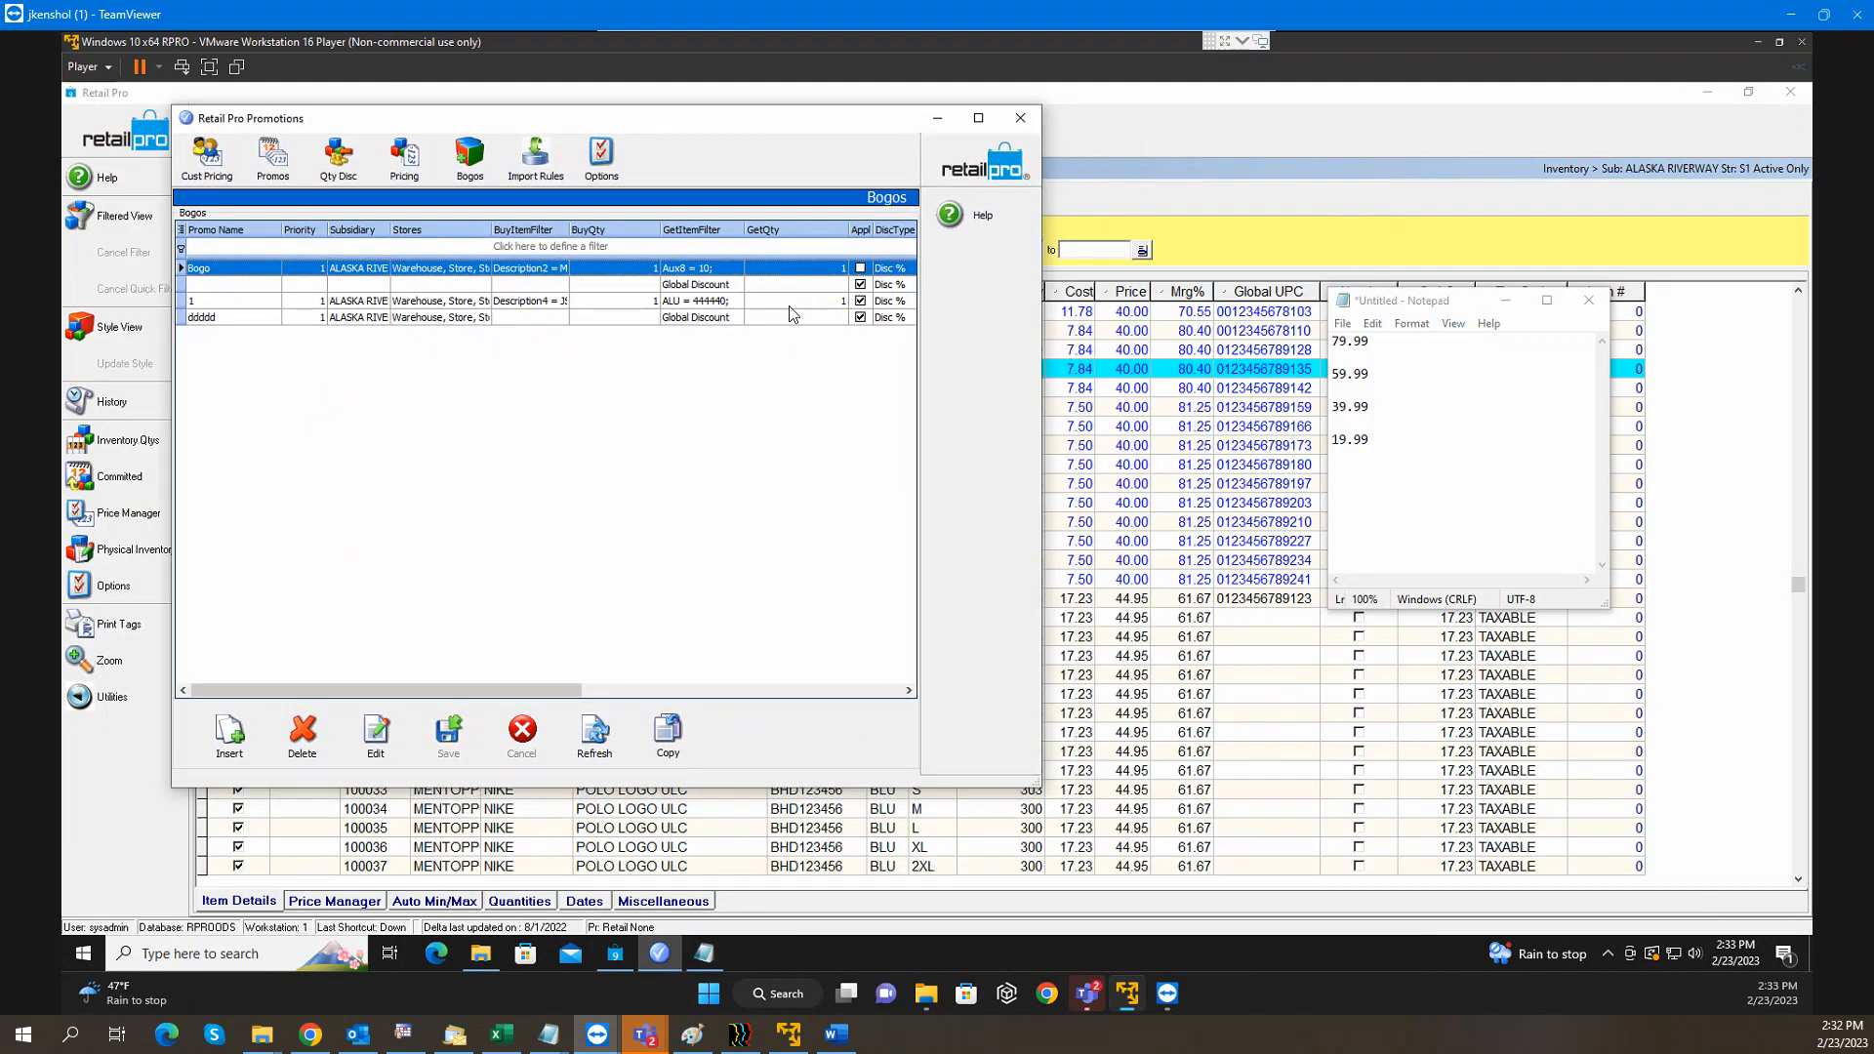
left_click_drag(1041, 787, 1265, 809)
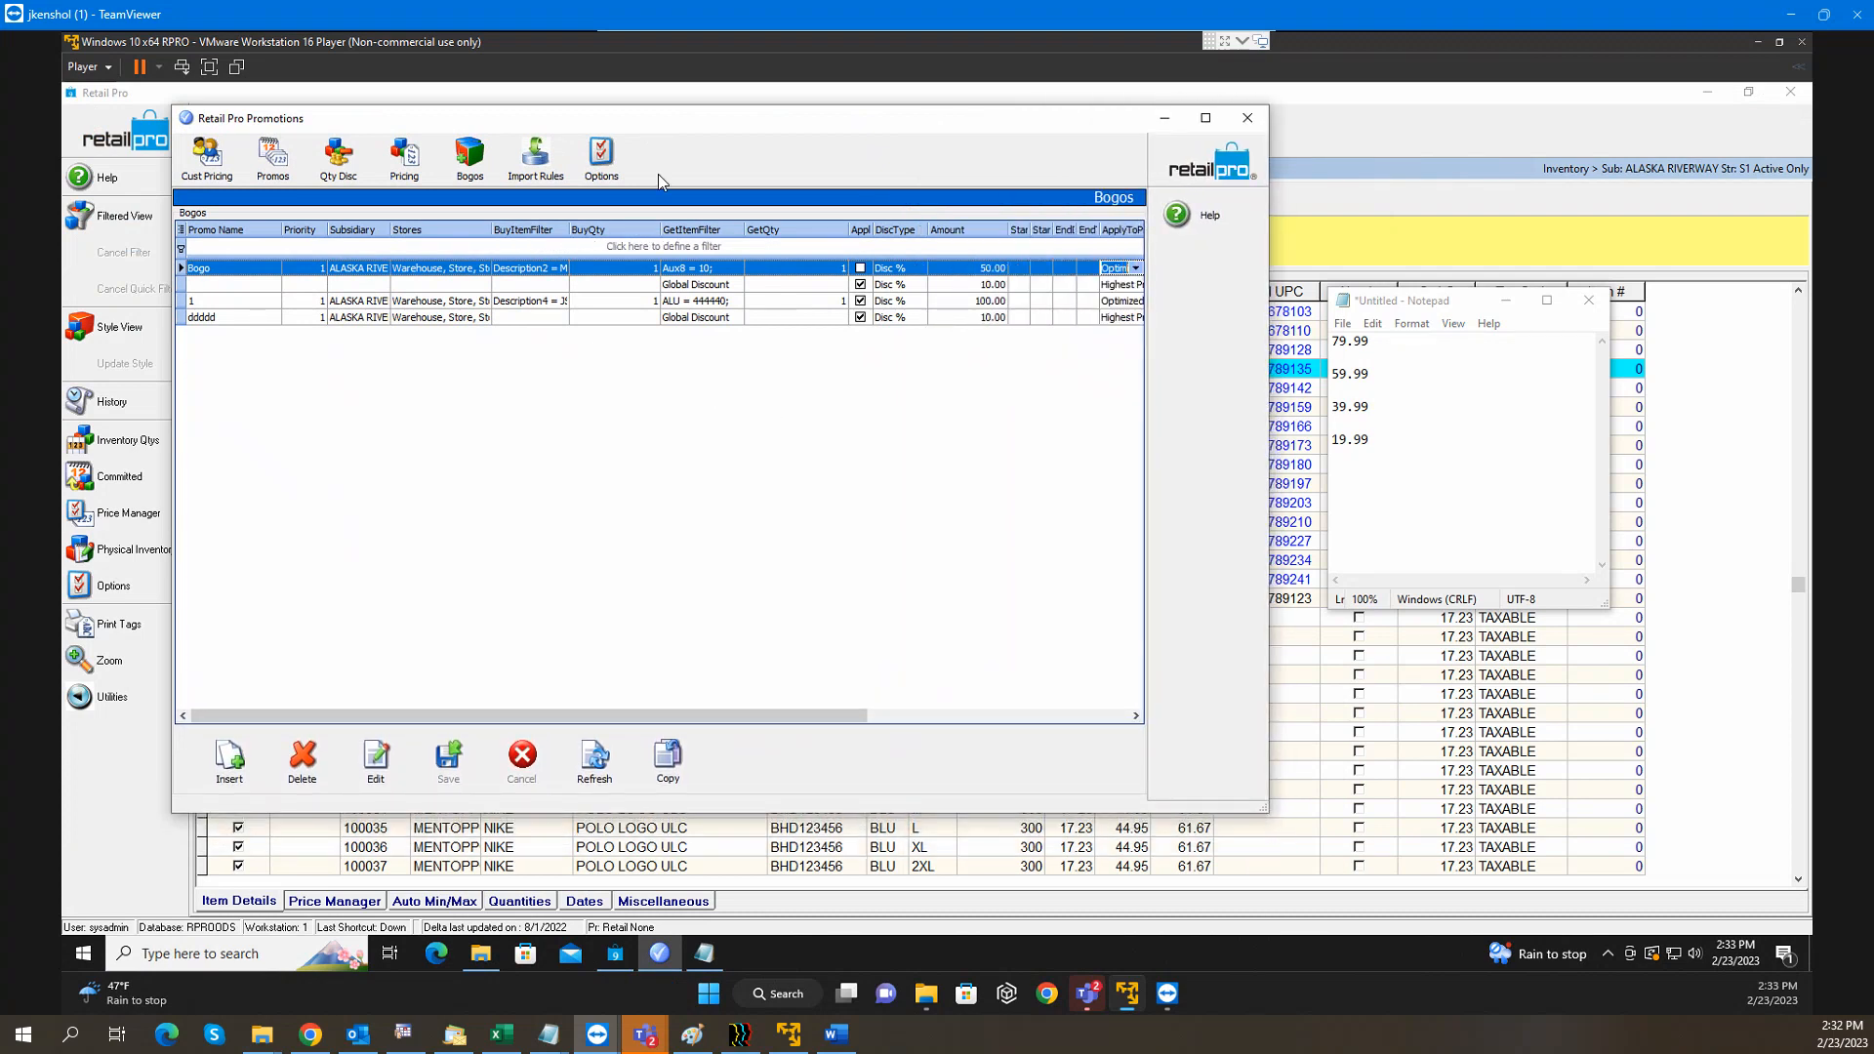
left_click_drag(647, 119, 548, 96)
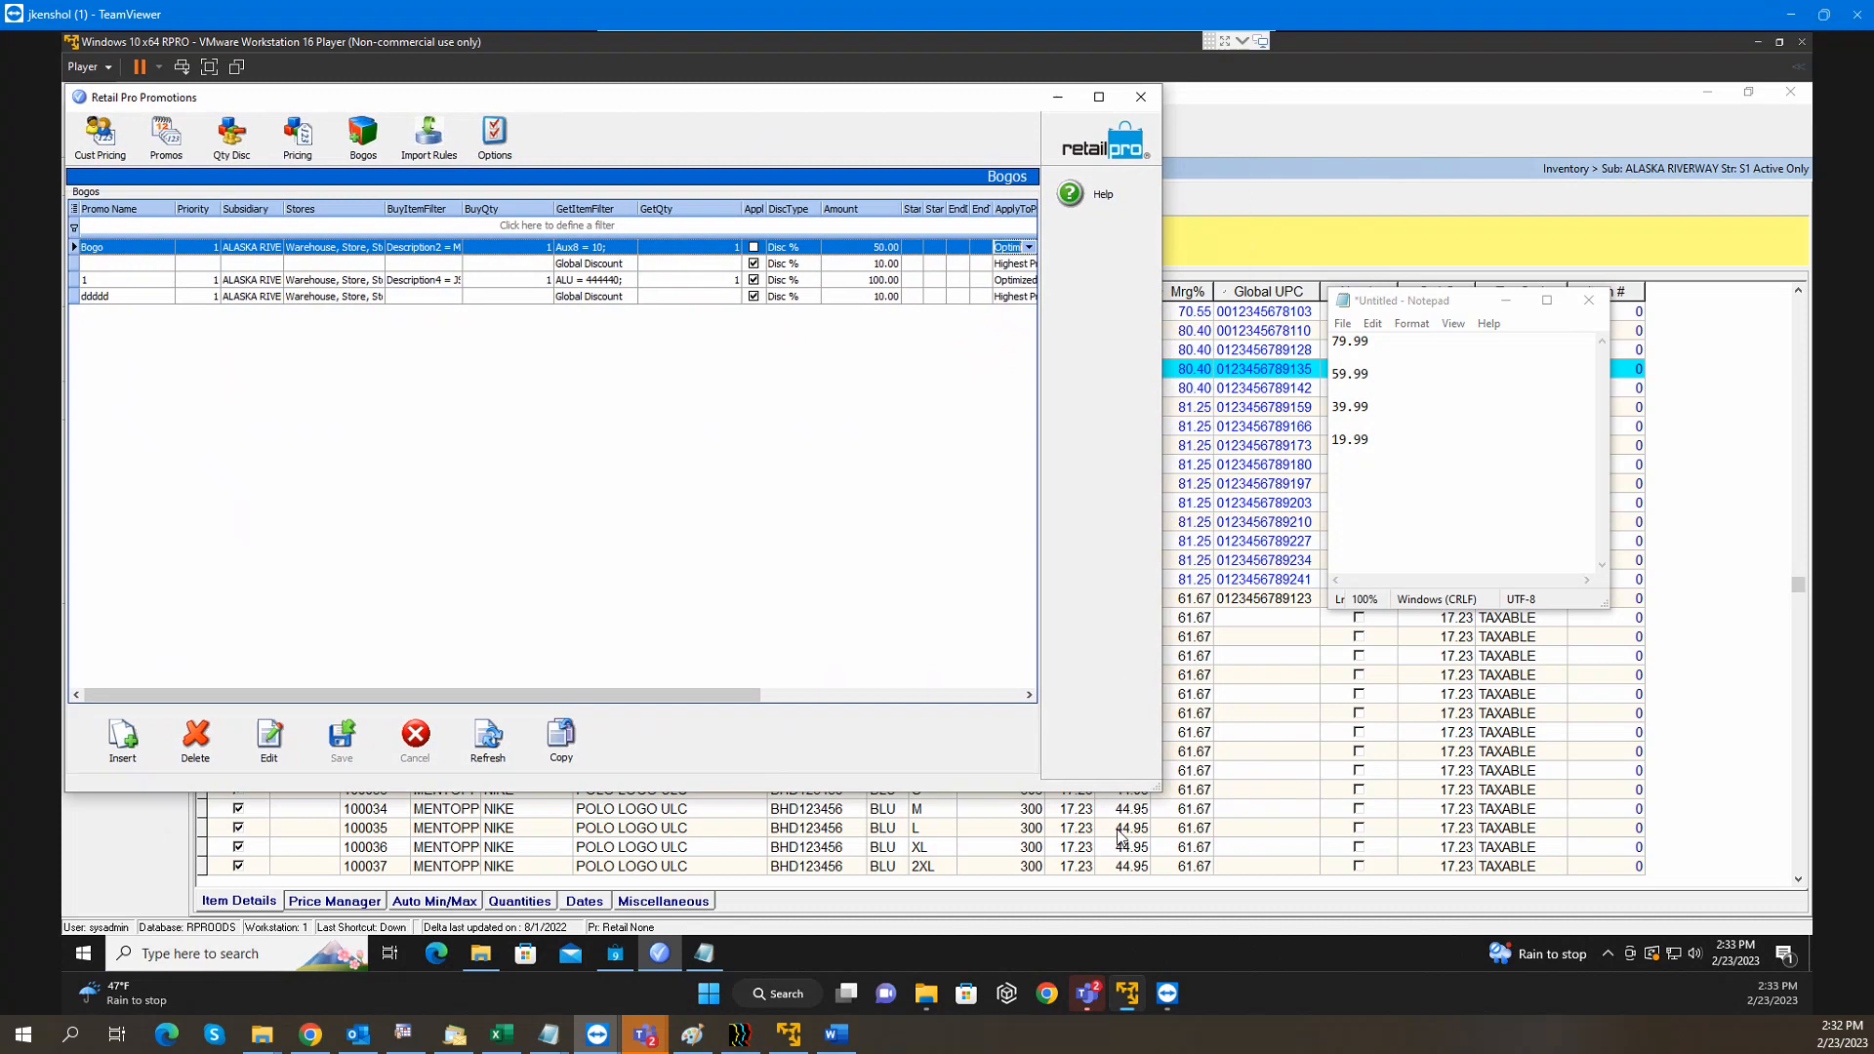
left_click_drag(1160, 789, 1308, 839)
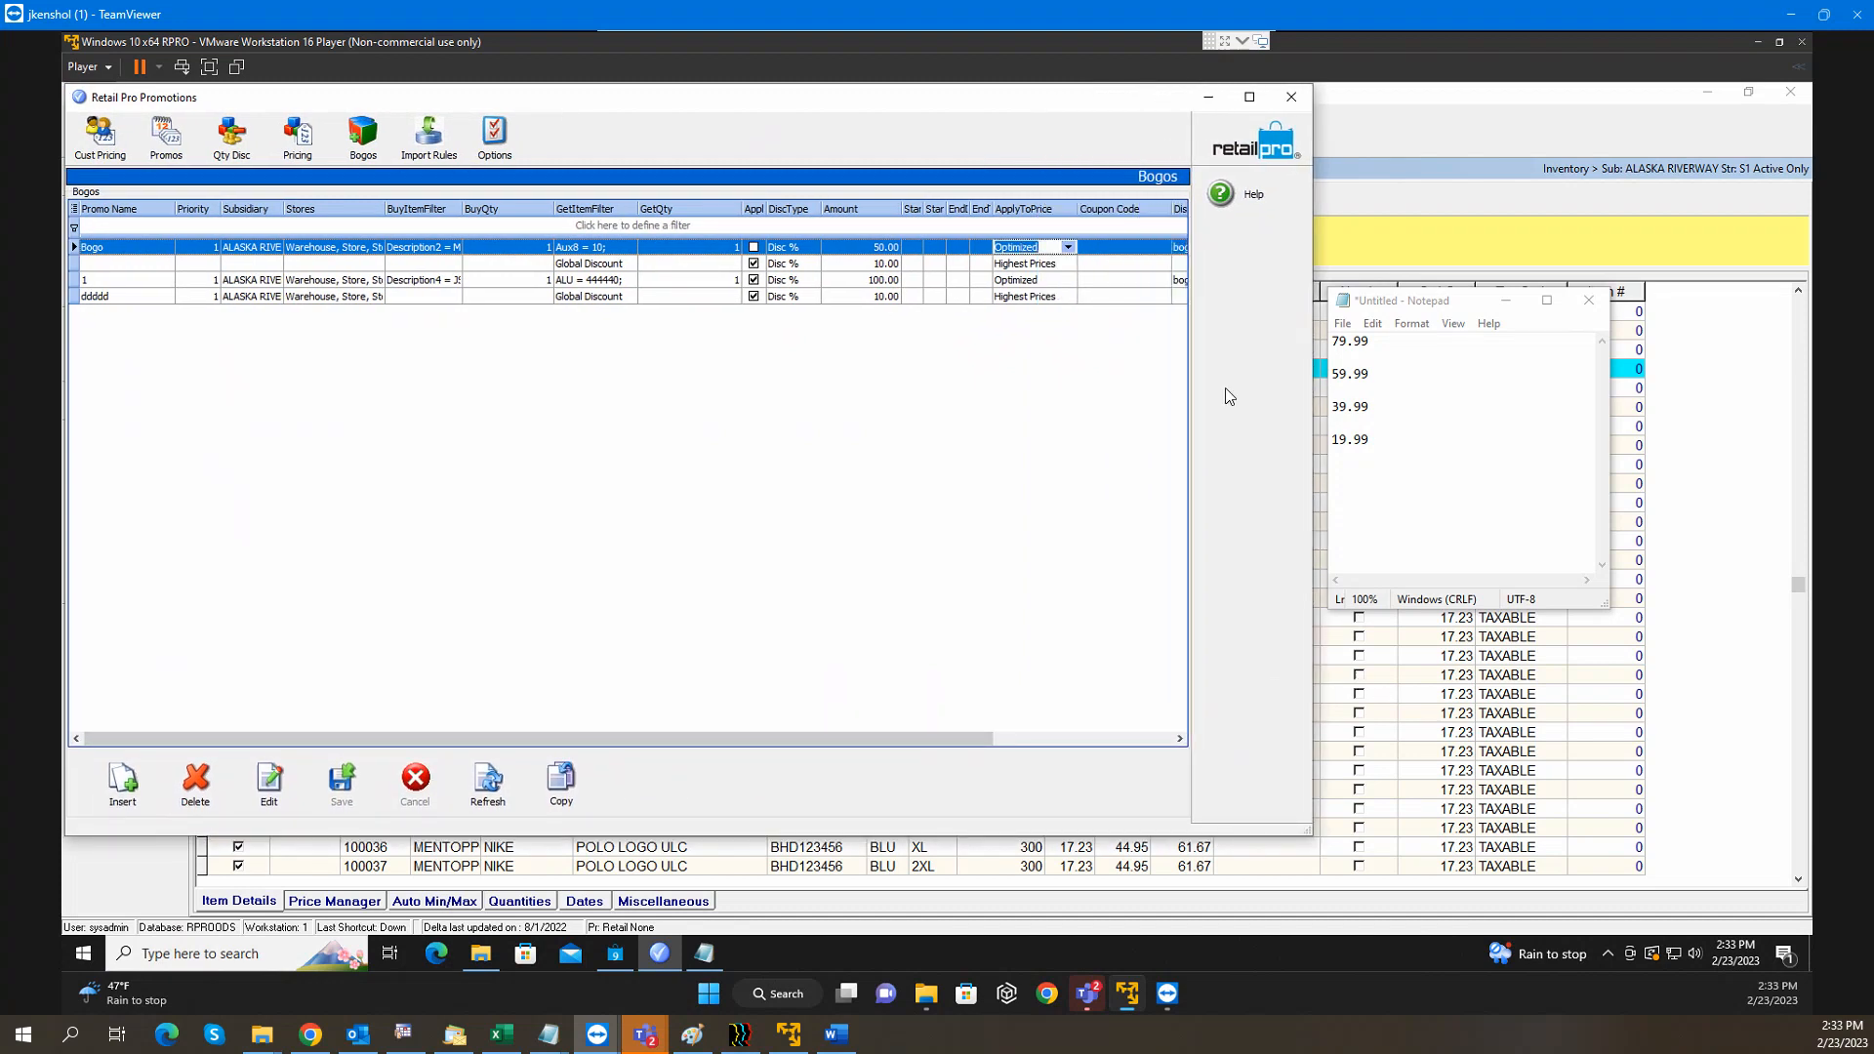
Set the Bogo promotion to apply to Lowest prices and mark a dash in the price notes
left_click(1068, 247)
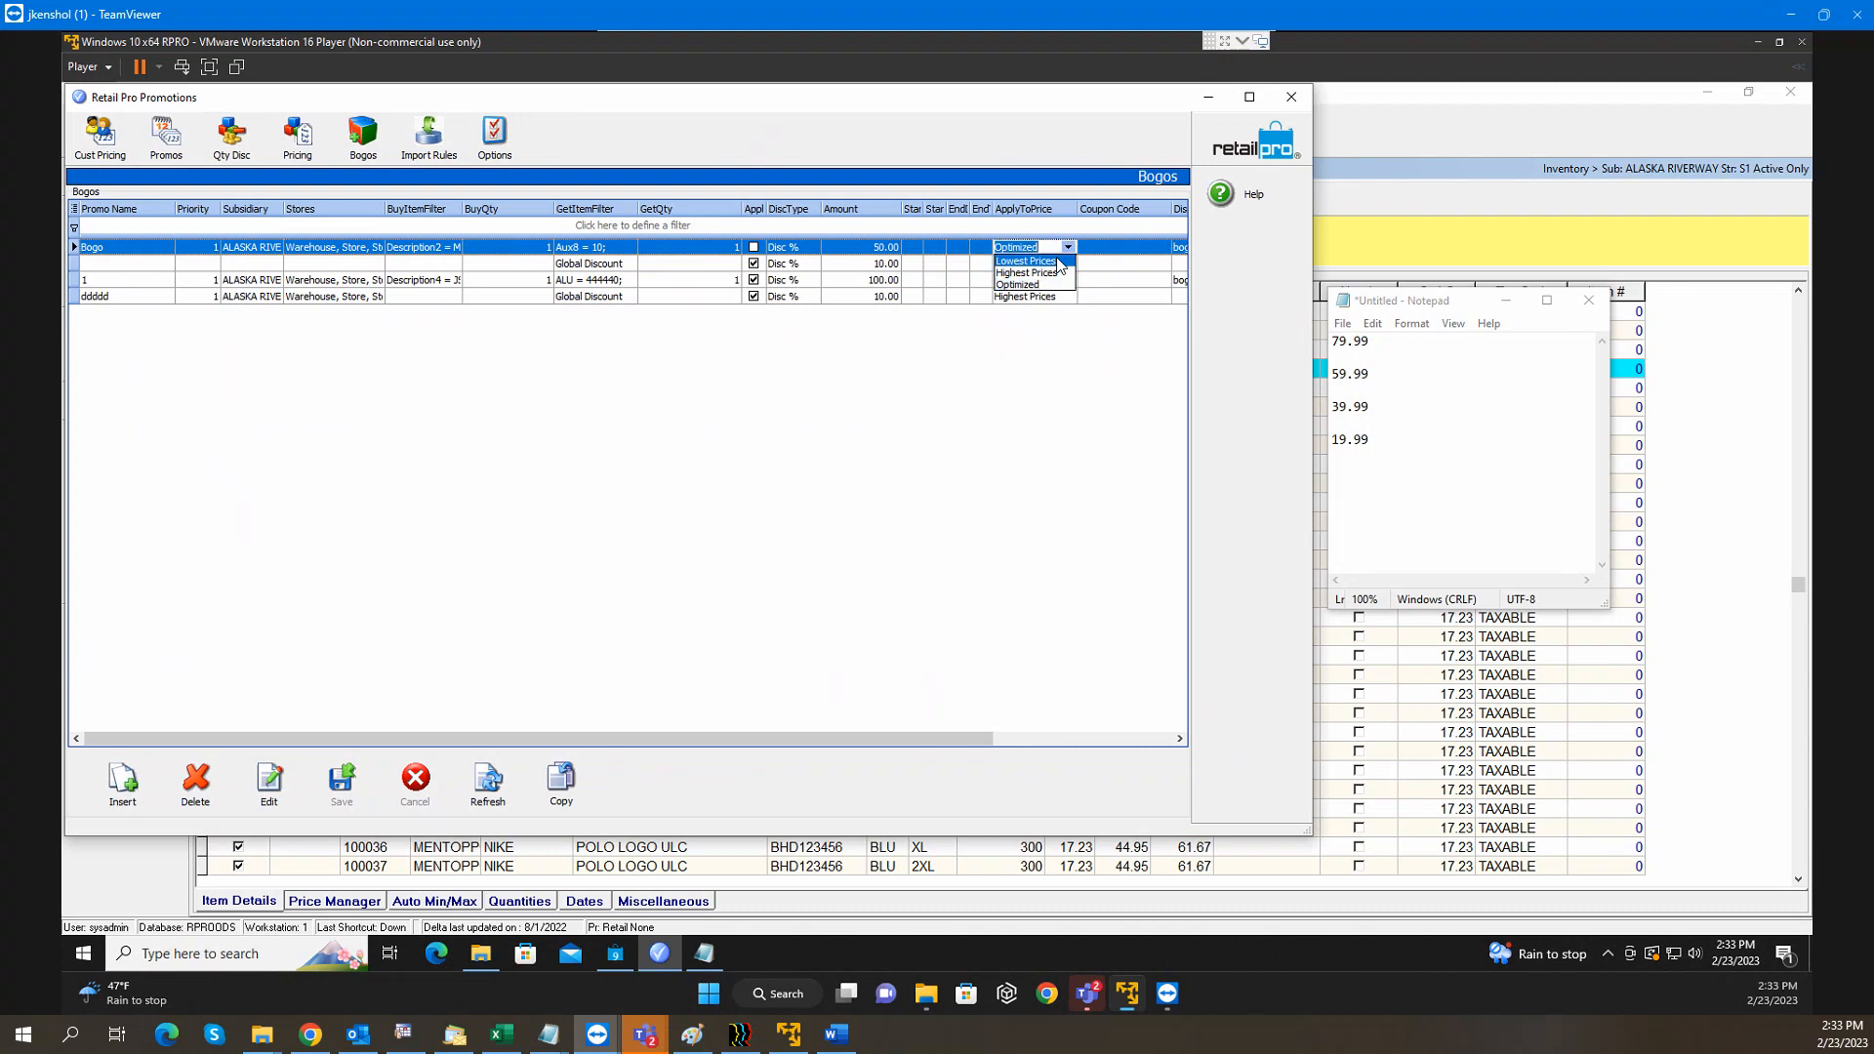
left_click(1054, 262)
left_click(1365, 412)
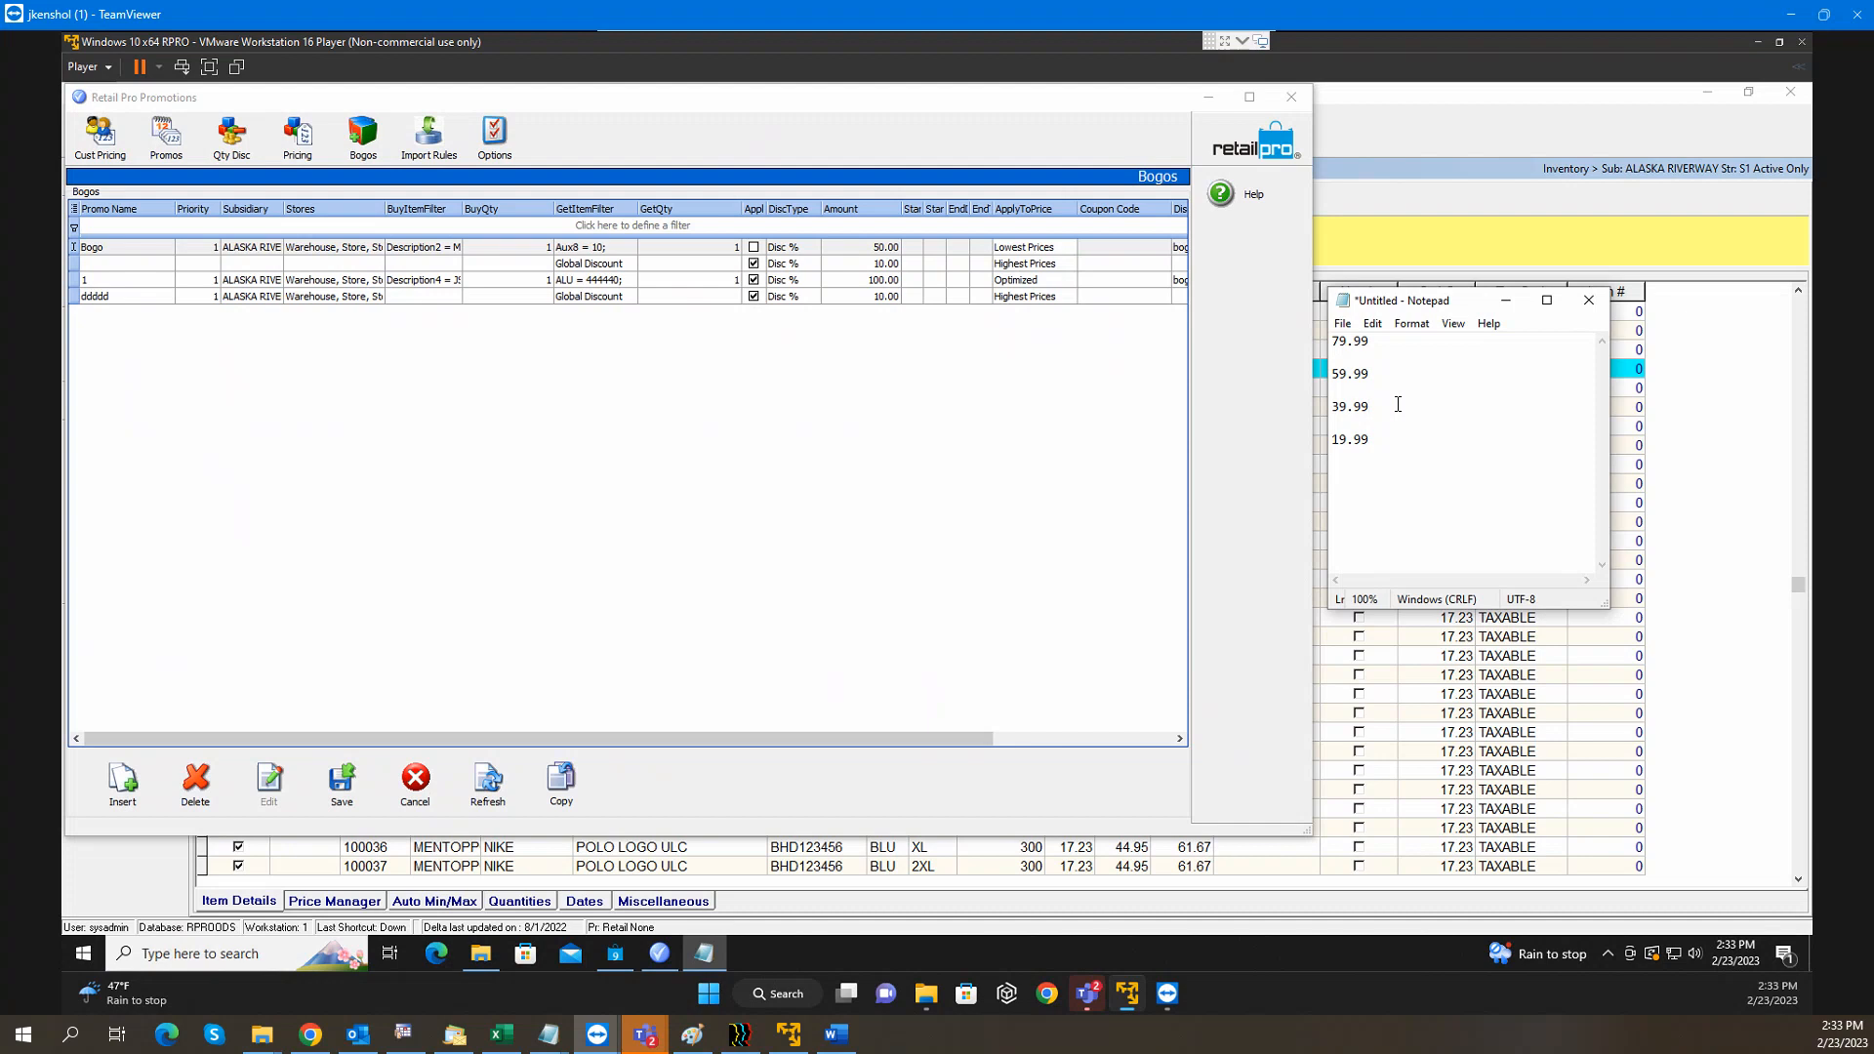
type("-")
Switch Bogo to Highest prices and add two dashes after the 79.99 line
left_click(1062, 247)
left_click(1068, 247)
left_click(1052, 276)
left_click(1410, 440)
left_click(1376, 342)
type("--")
Set the Bogo promotion's ApplyToPrice back to Optimized
left_click(1069, 248)
left_click(1018, 285)
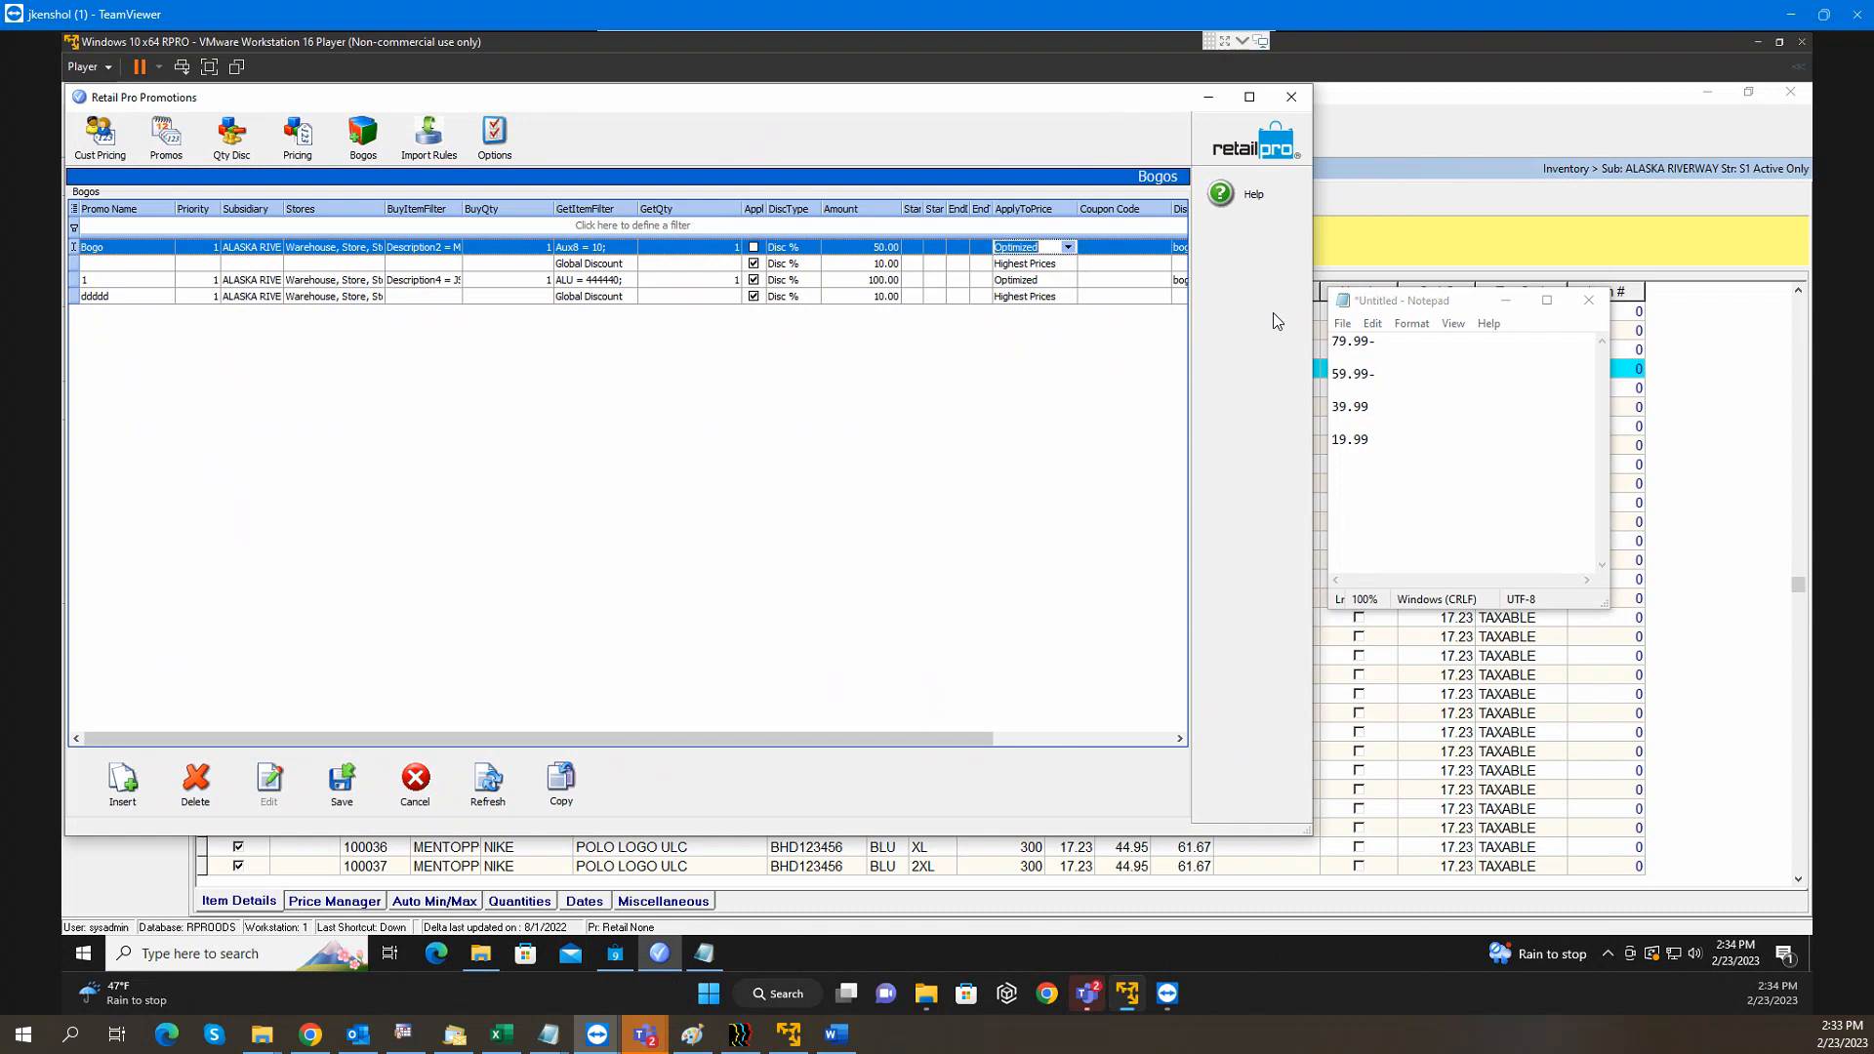
left_click(1389, 343)
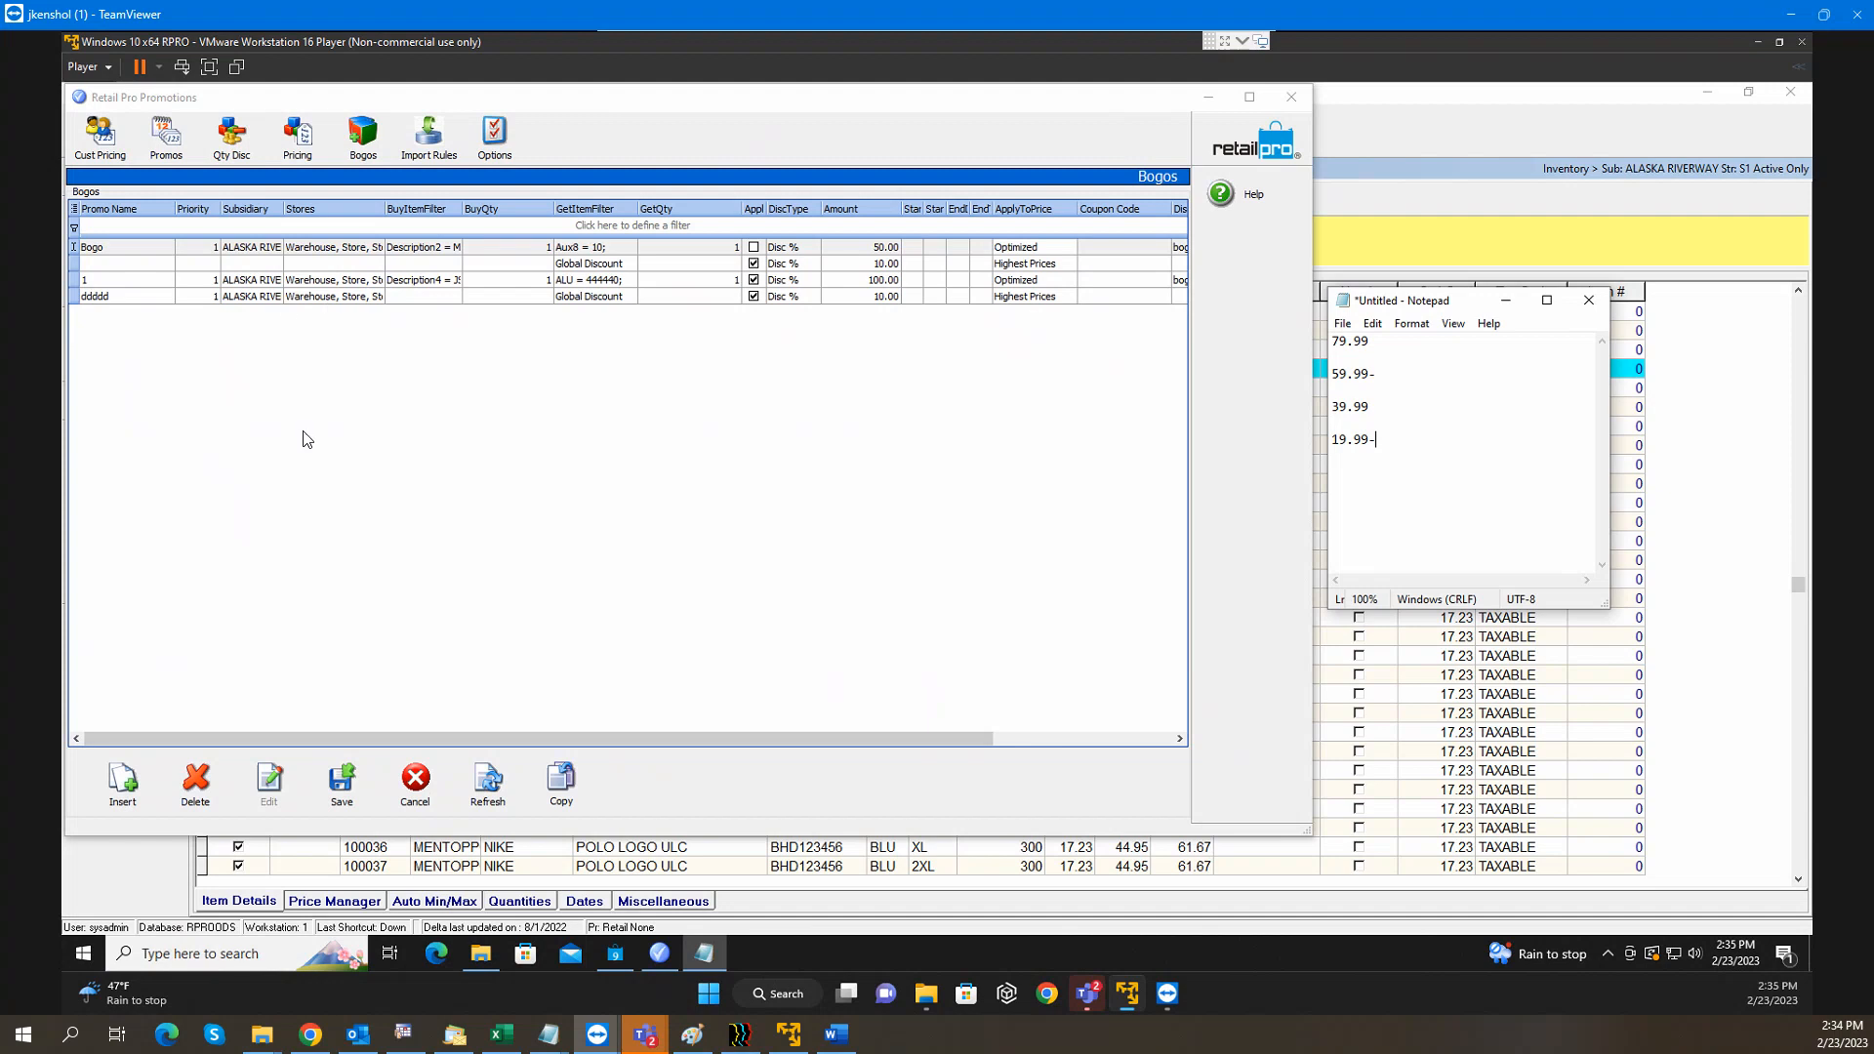
Maximize Promotions and set the ddddd BOGO reward to 'Apply reward to Global Discount'
left_click(1250, 99)
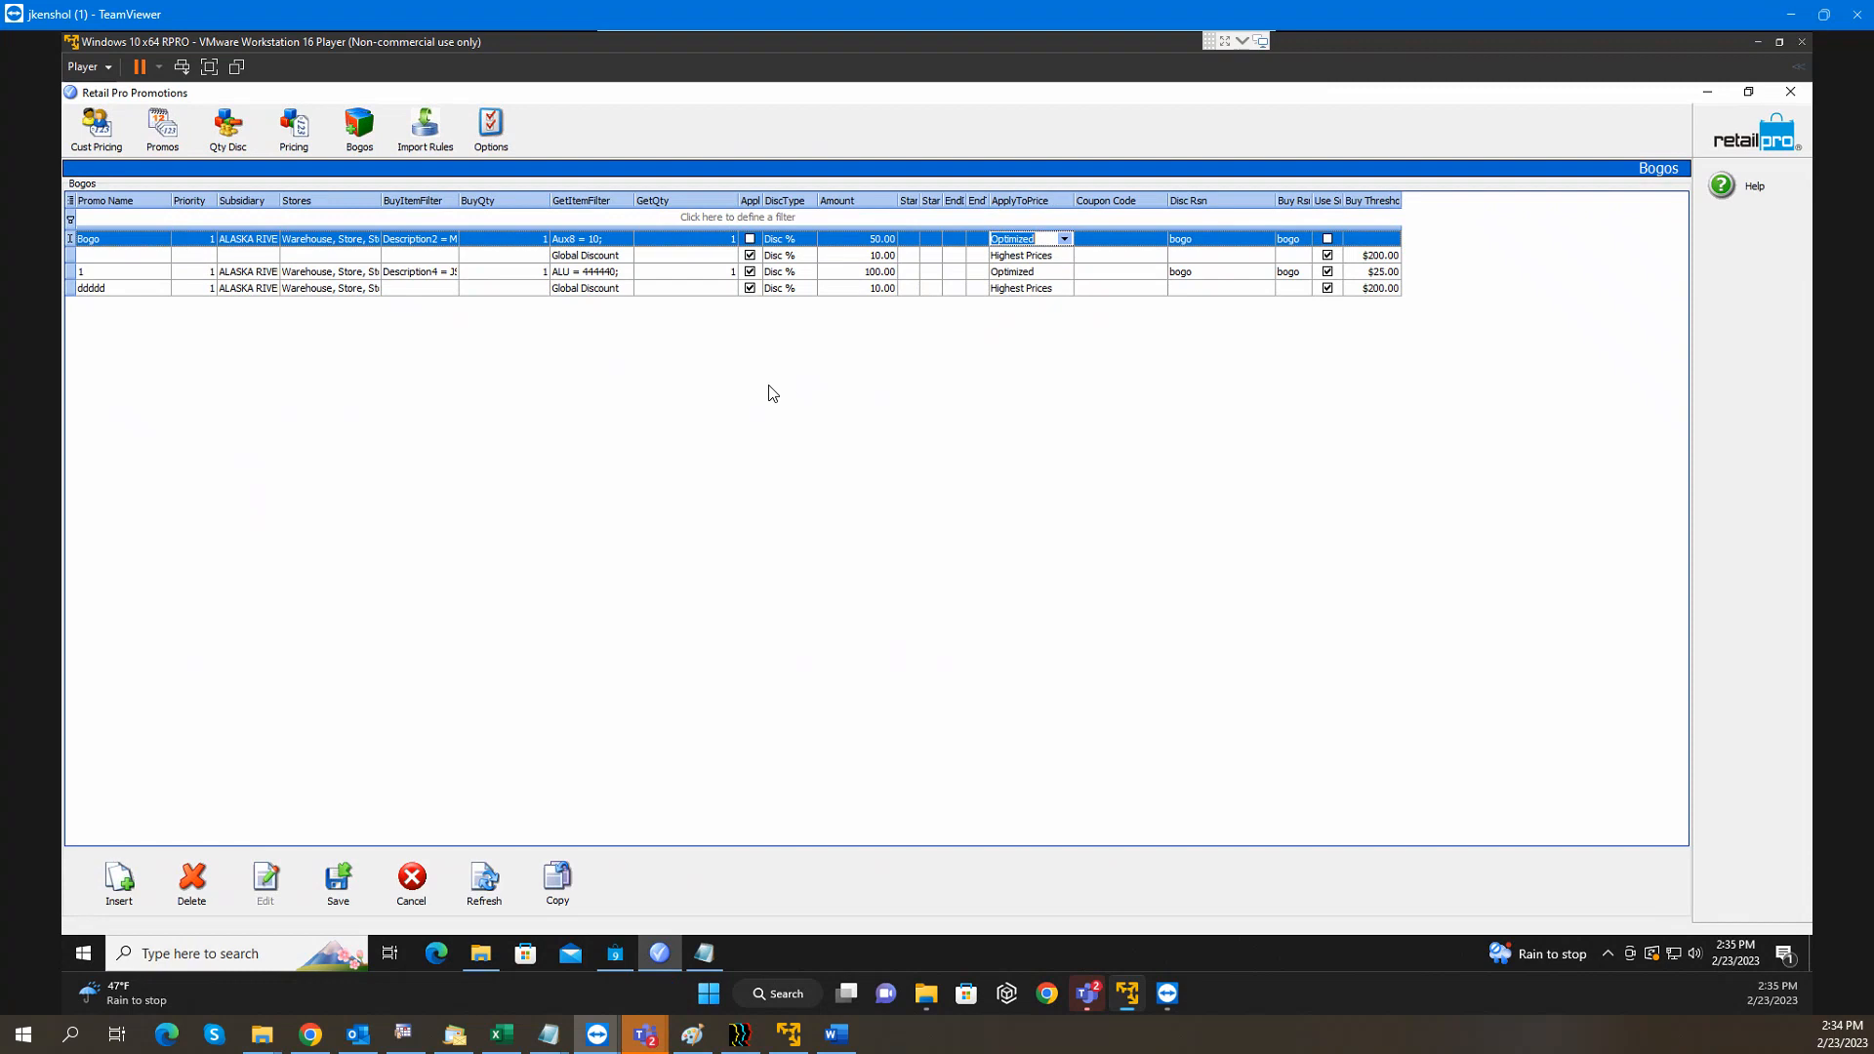
left_click(597, 289)
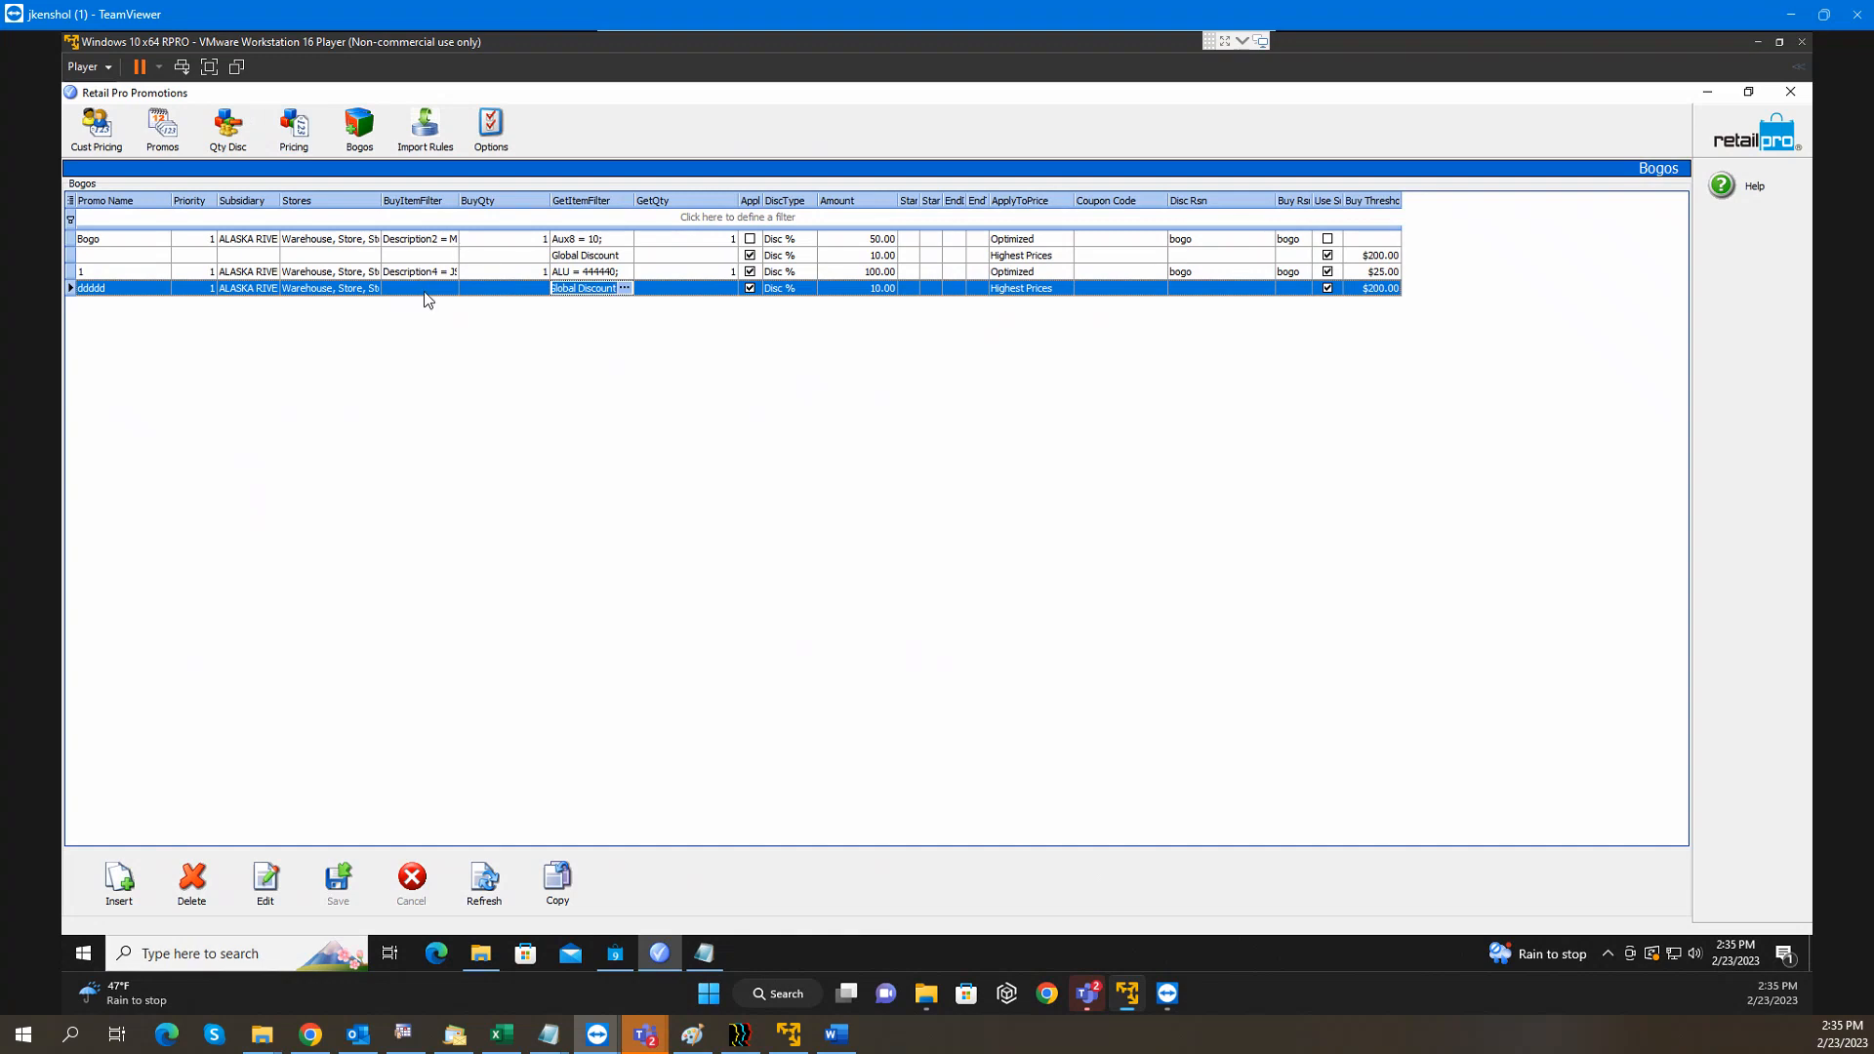
left_click(623, 288)
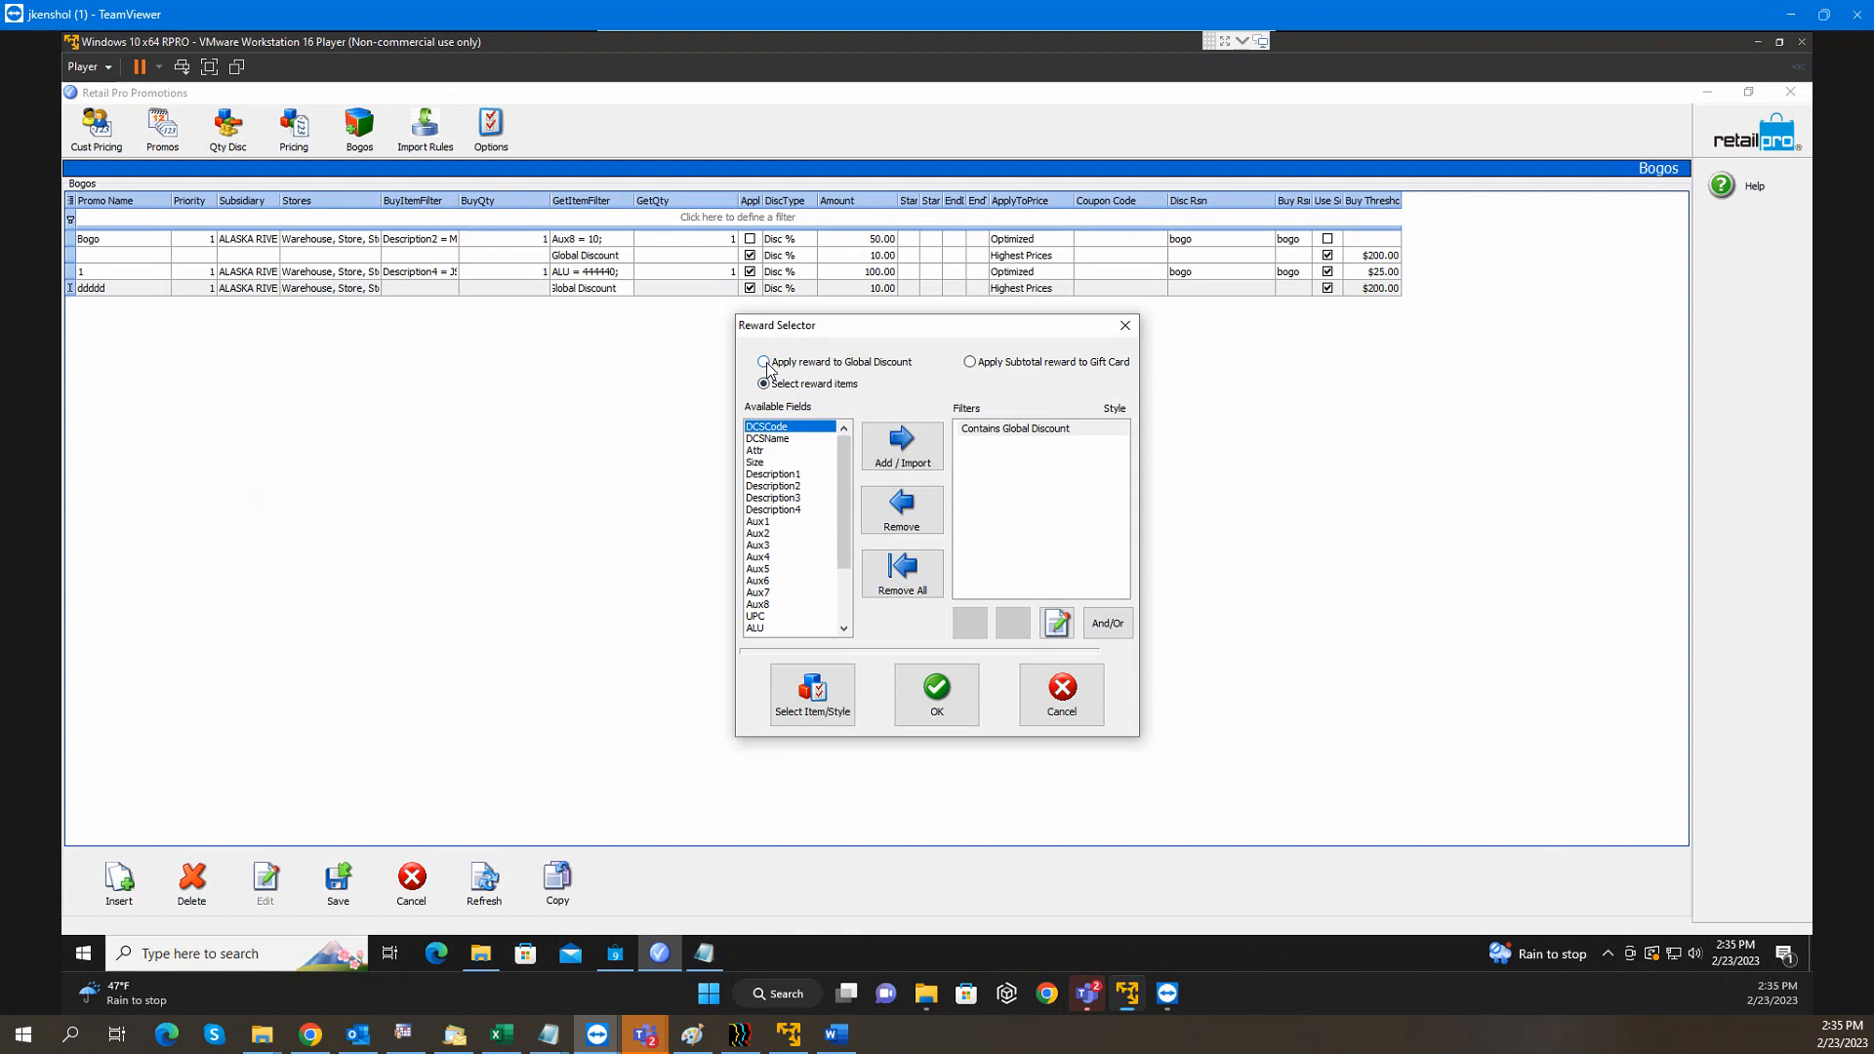
left_click(764, 362)
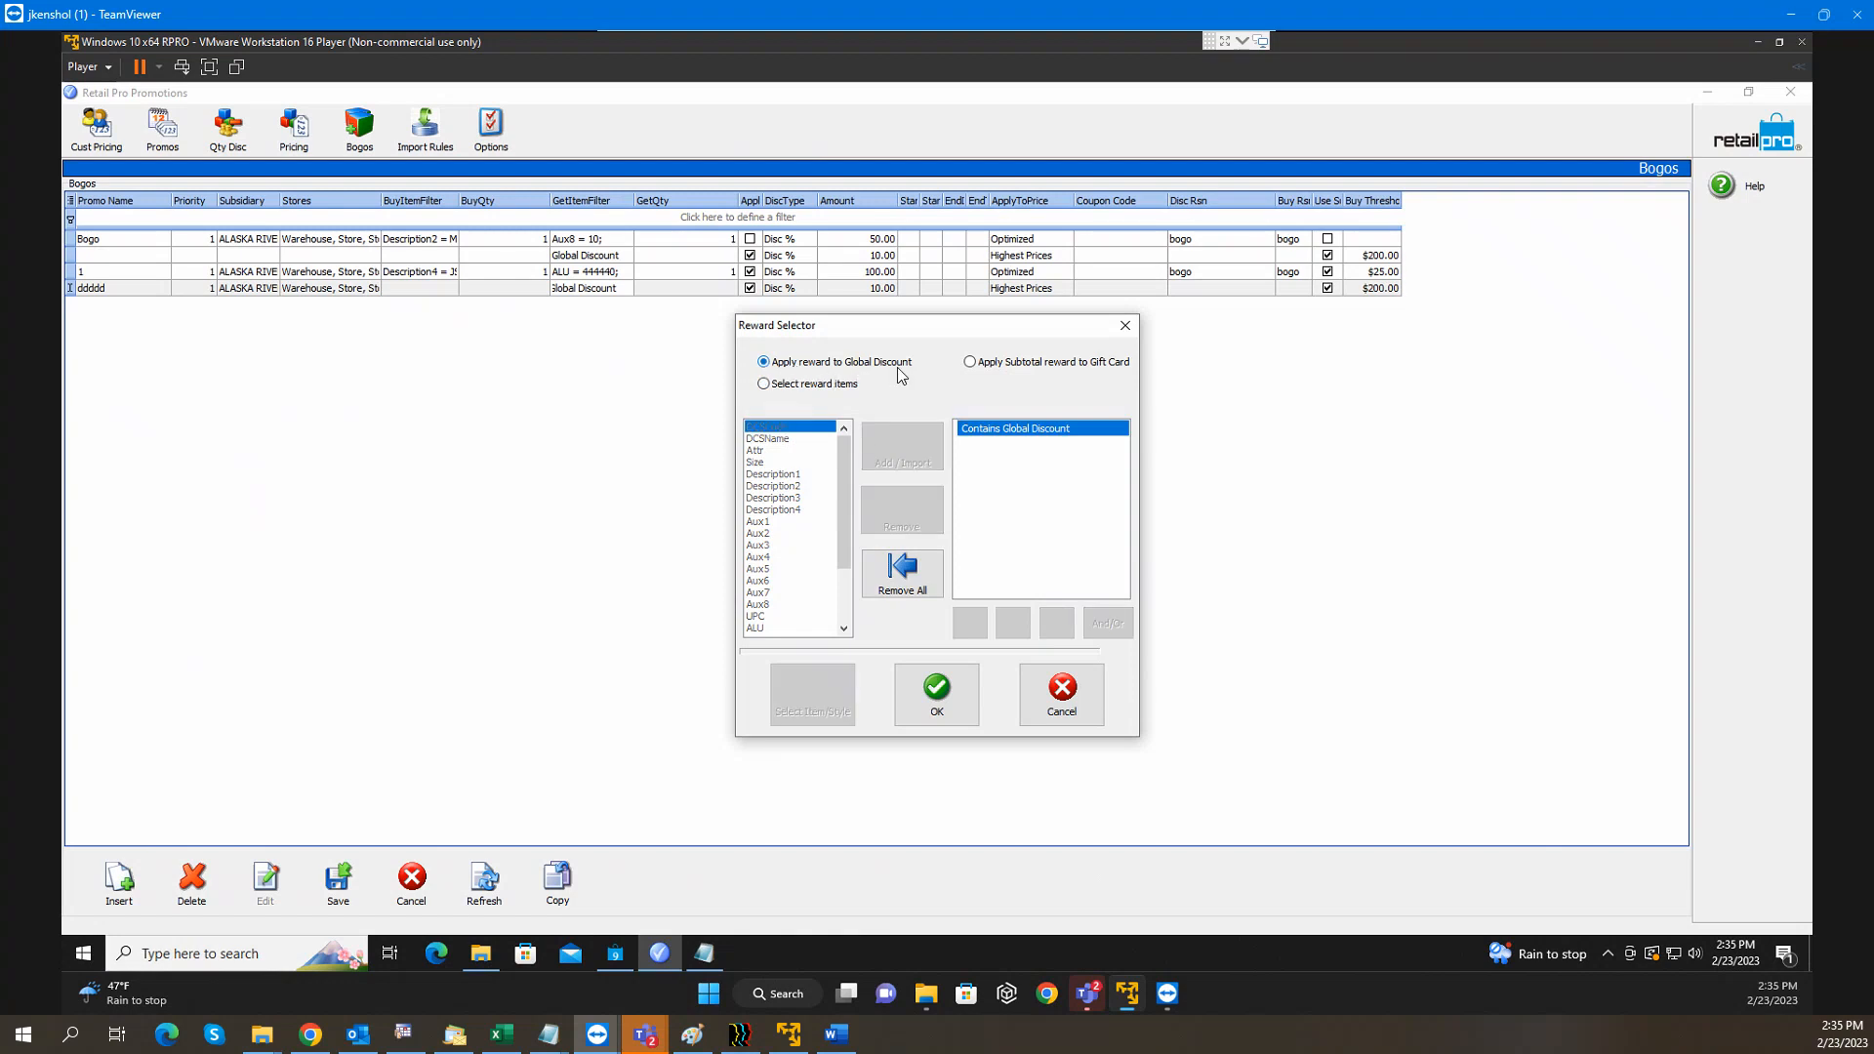
left_click(928, 718)
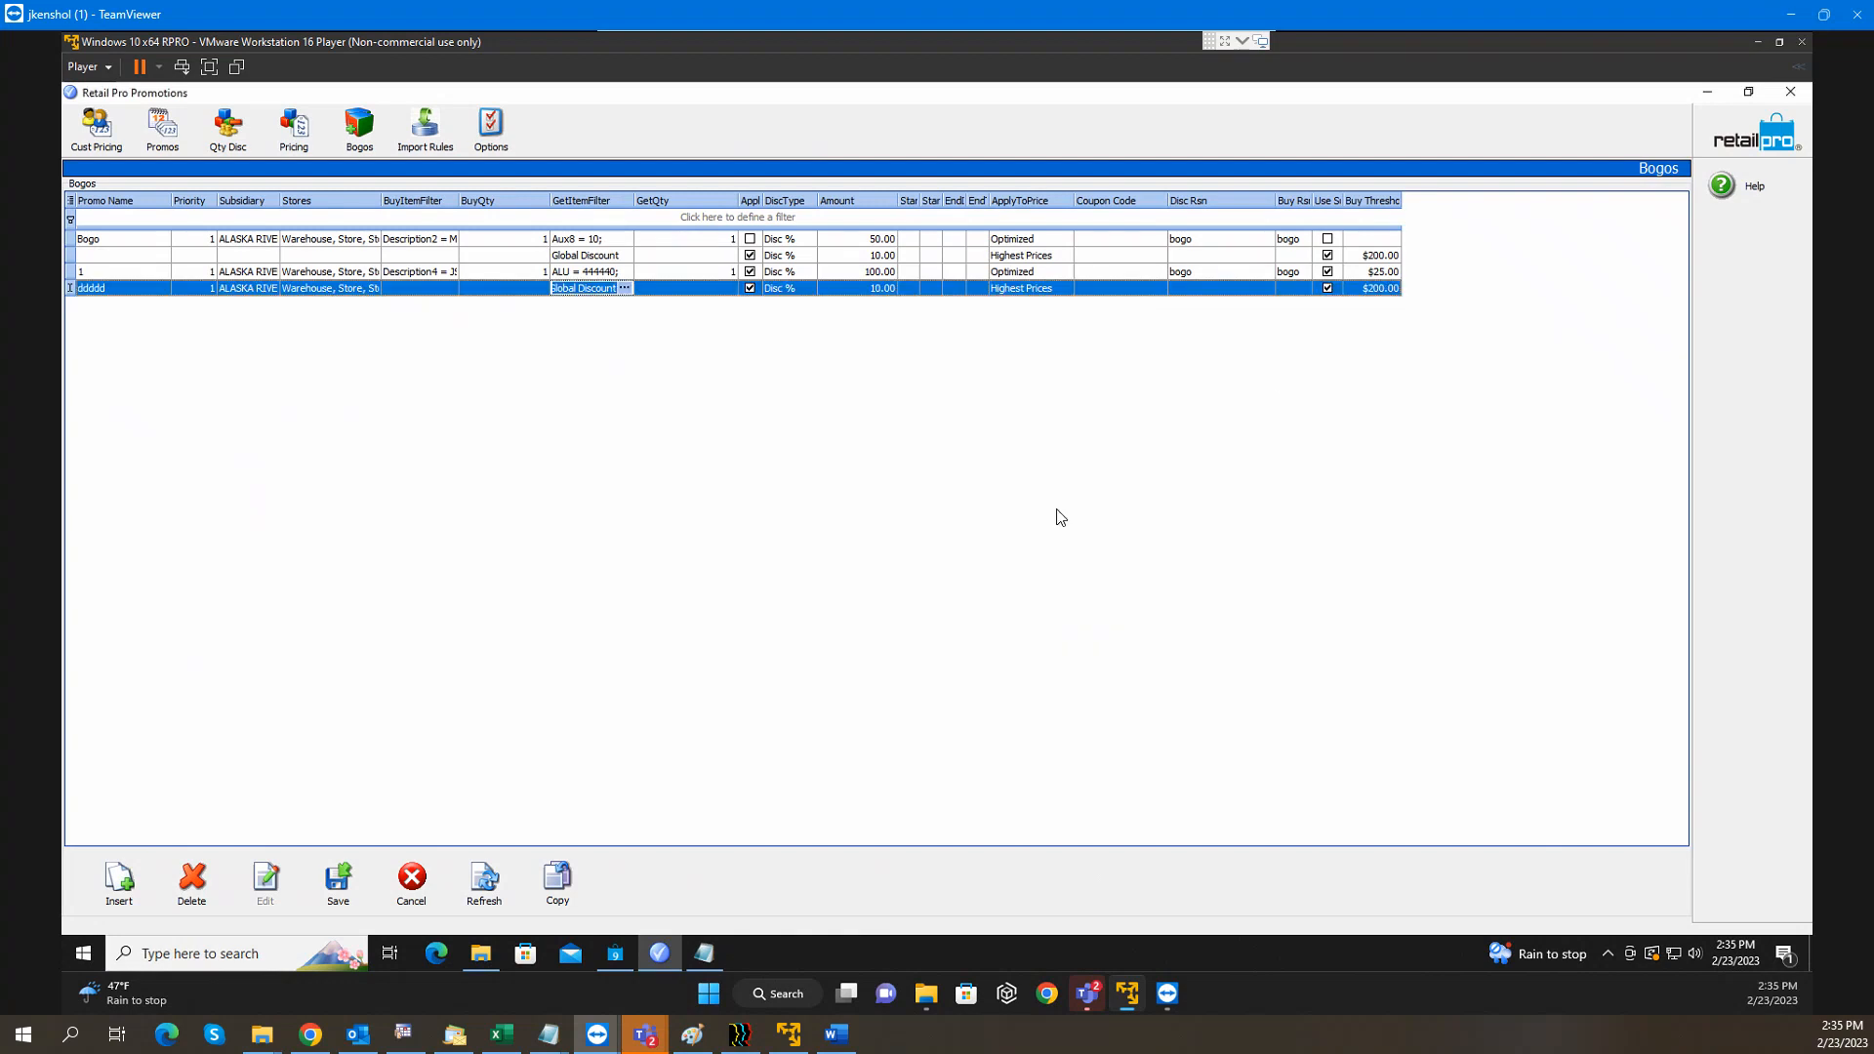
Edit the ddddd row's buy threshold, discount amount and discount type cells
left_click(1340, 293)
left_click(1382, 289)
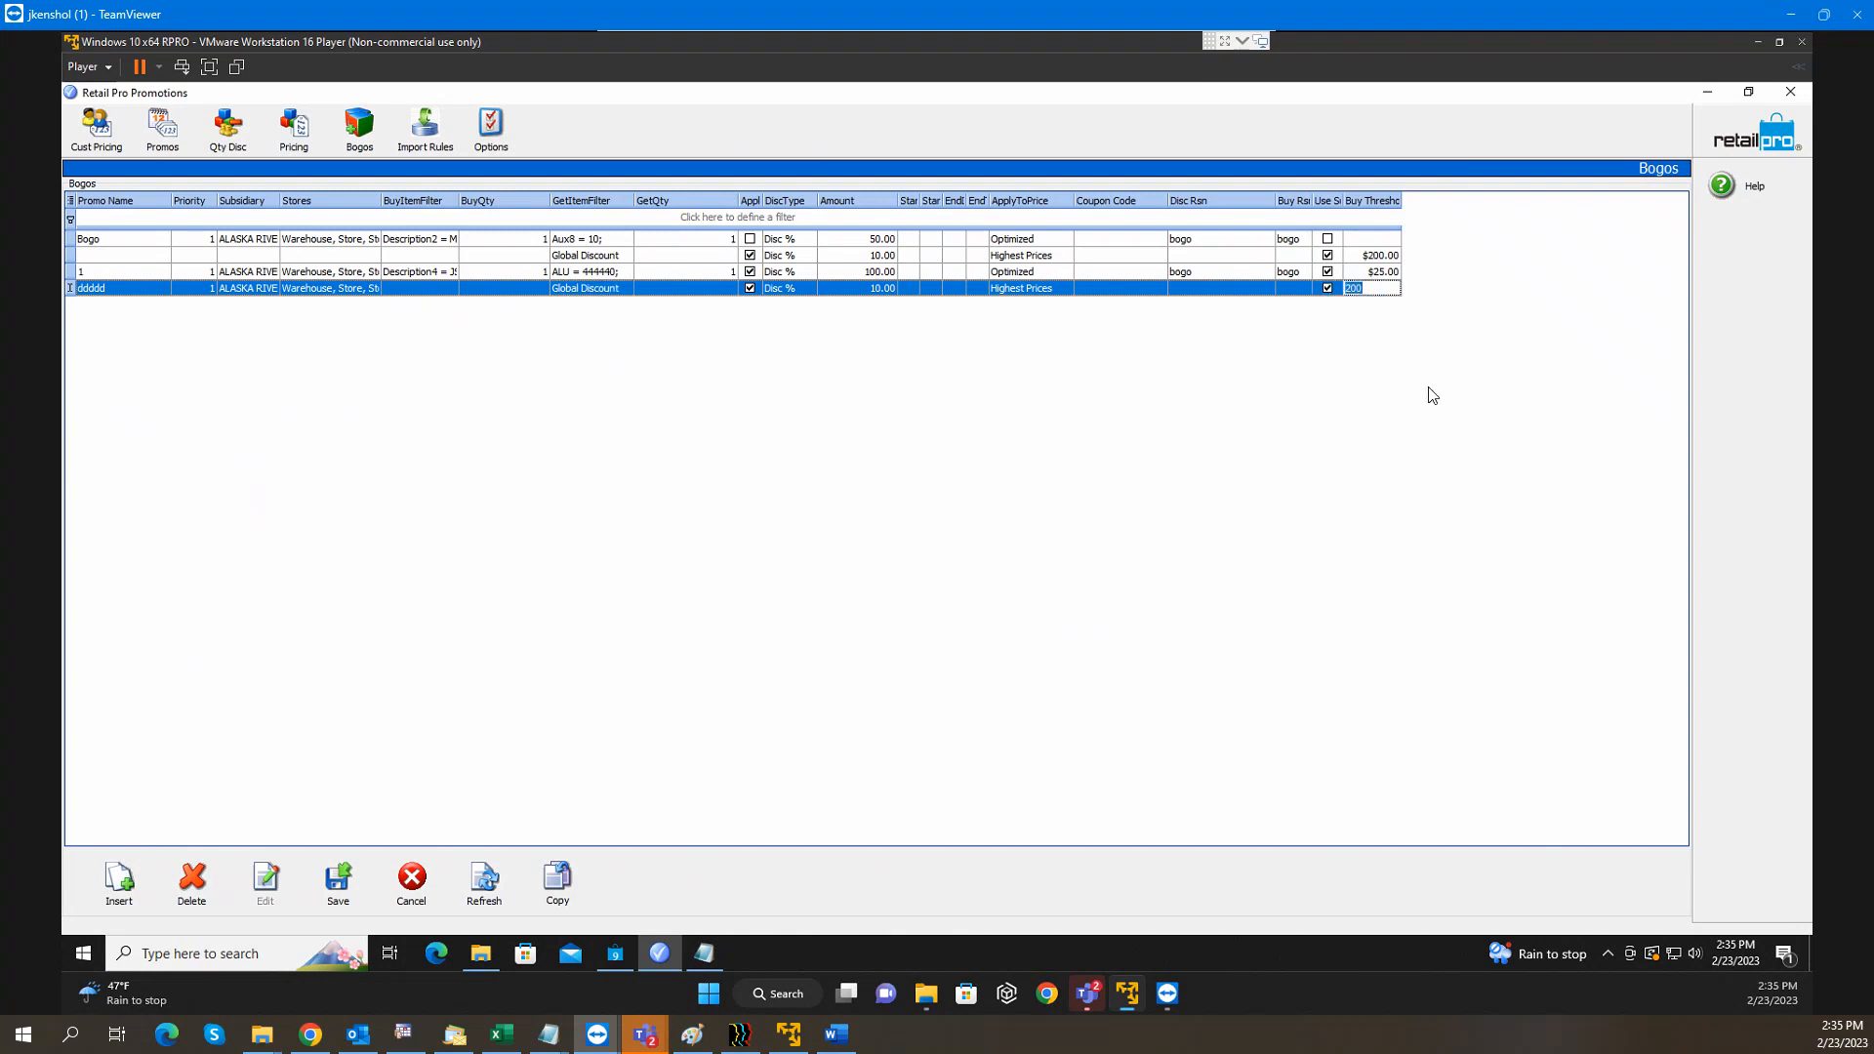
left_click(877, 289)
left_click(784, 288)
Show item 100004 in Form View, then return to the Retail Pro main menu
left_click(624, 955)
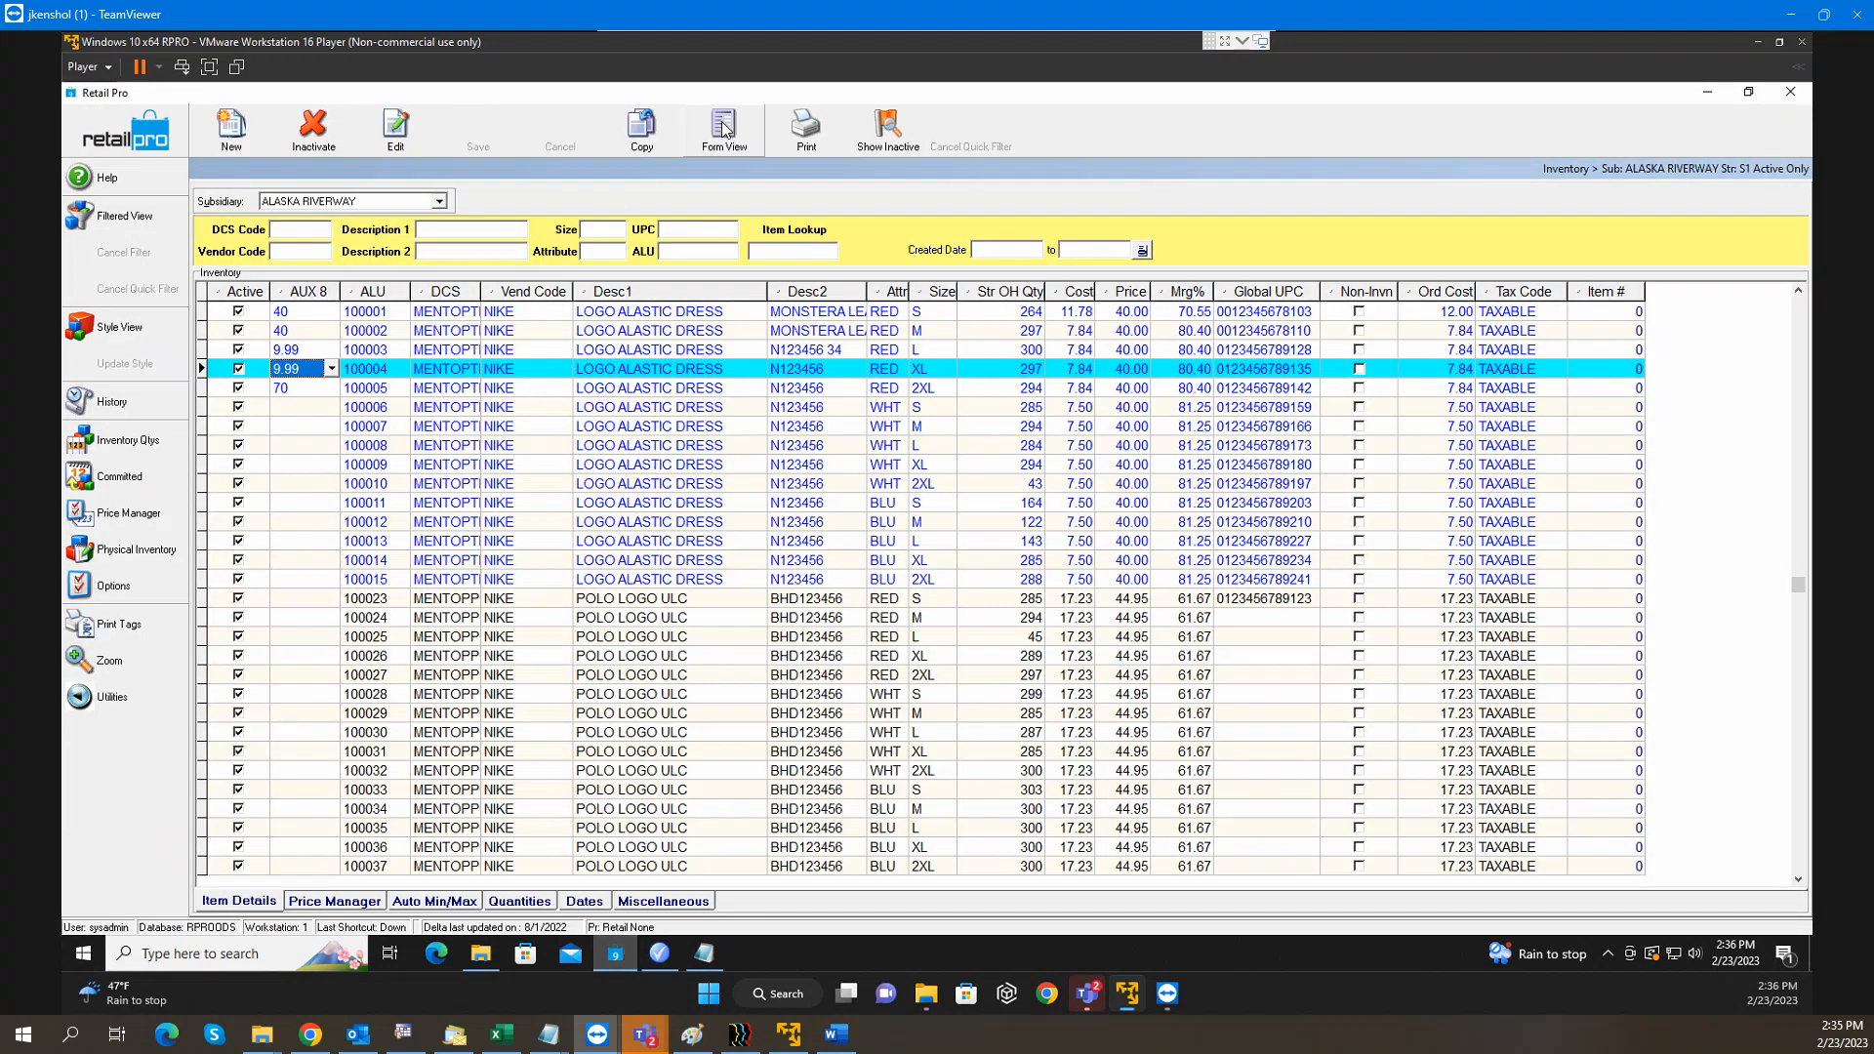
left_click(723, 123)
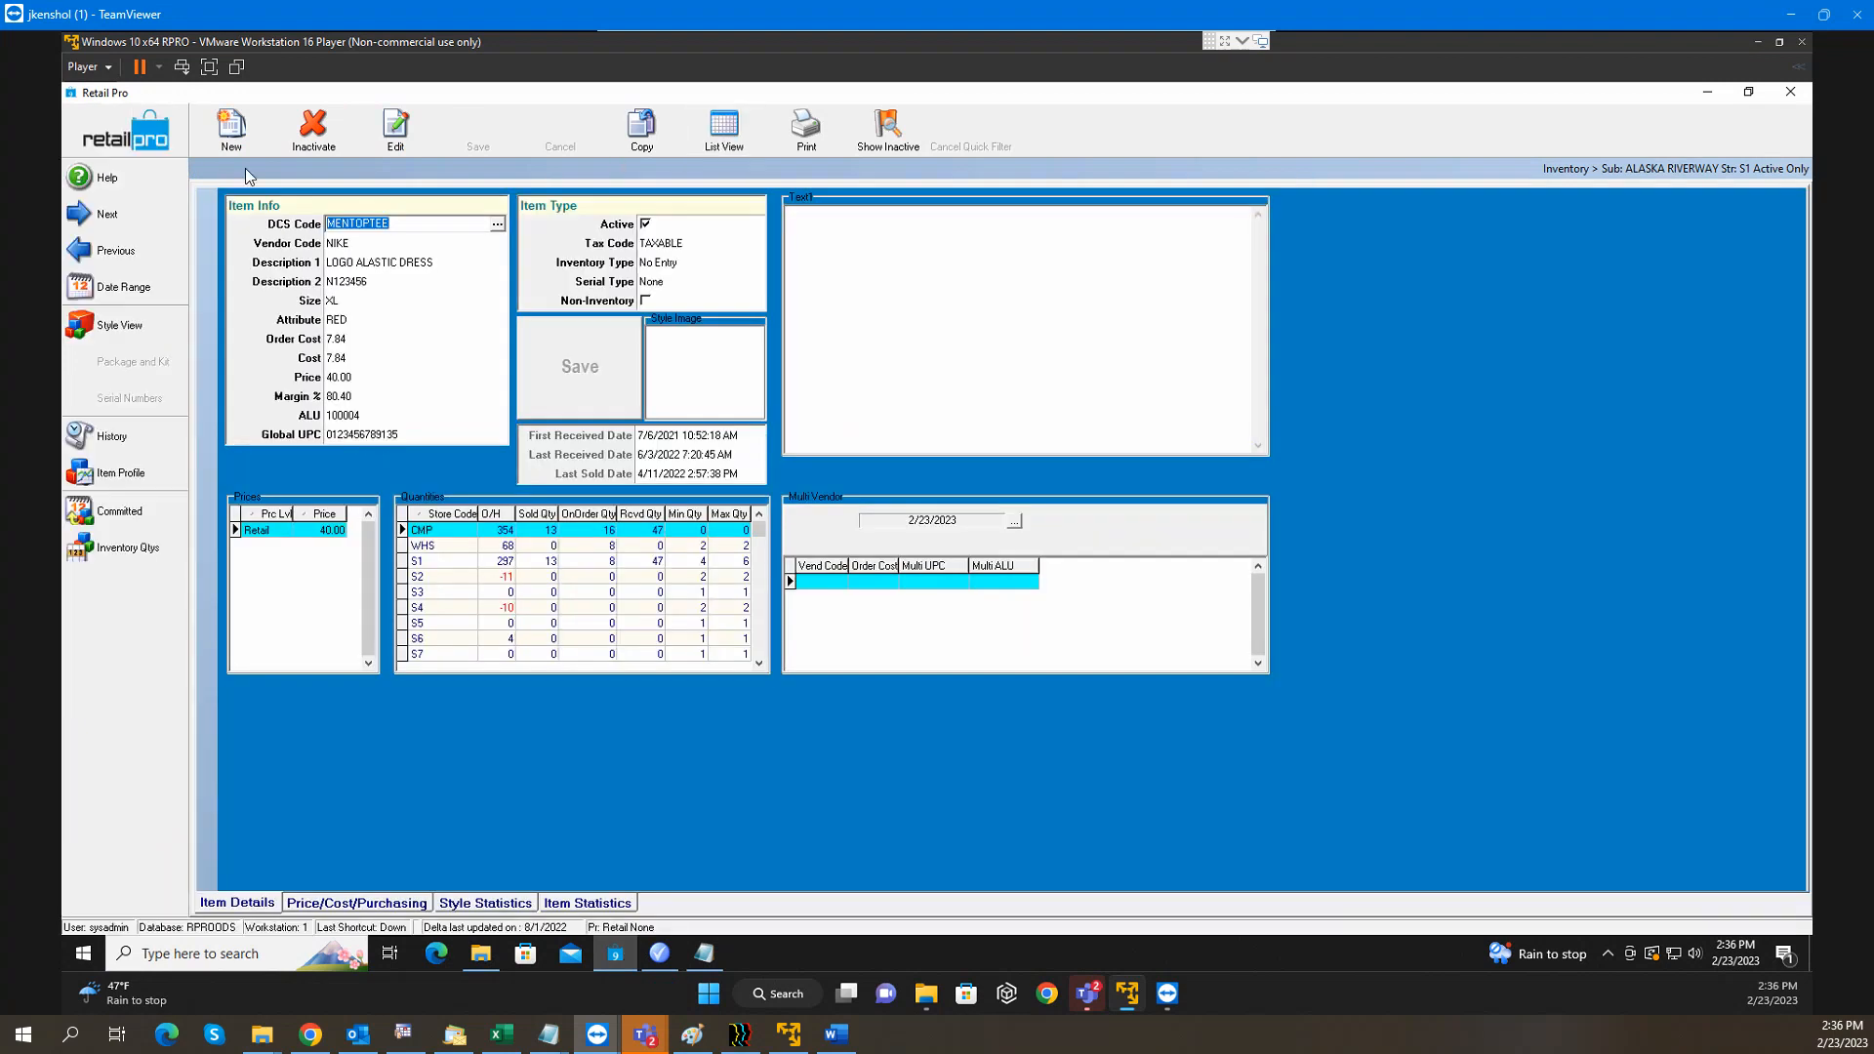
left_click(109, 134)
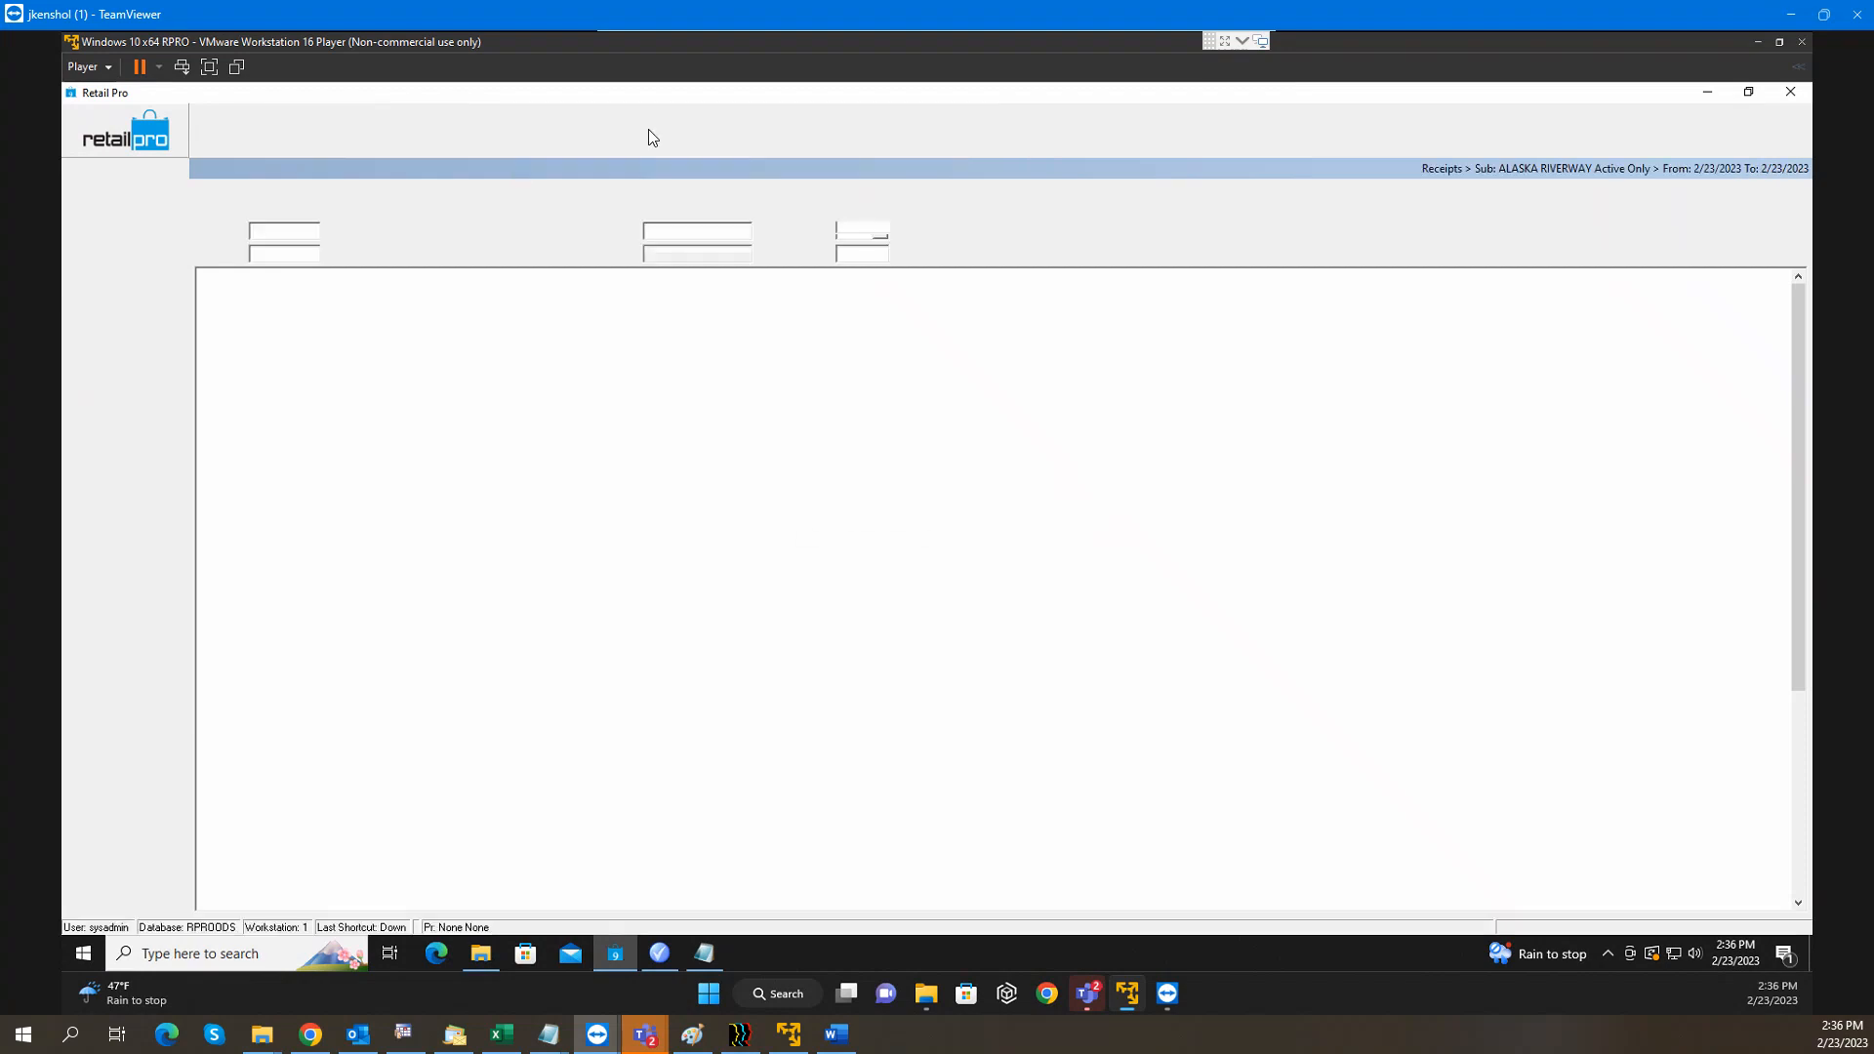
Open the receipt form's Page Designer and choose the Coupons field
left_click(734, 137)
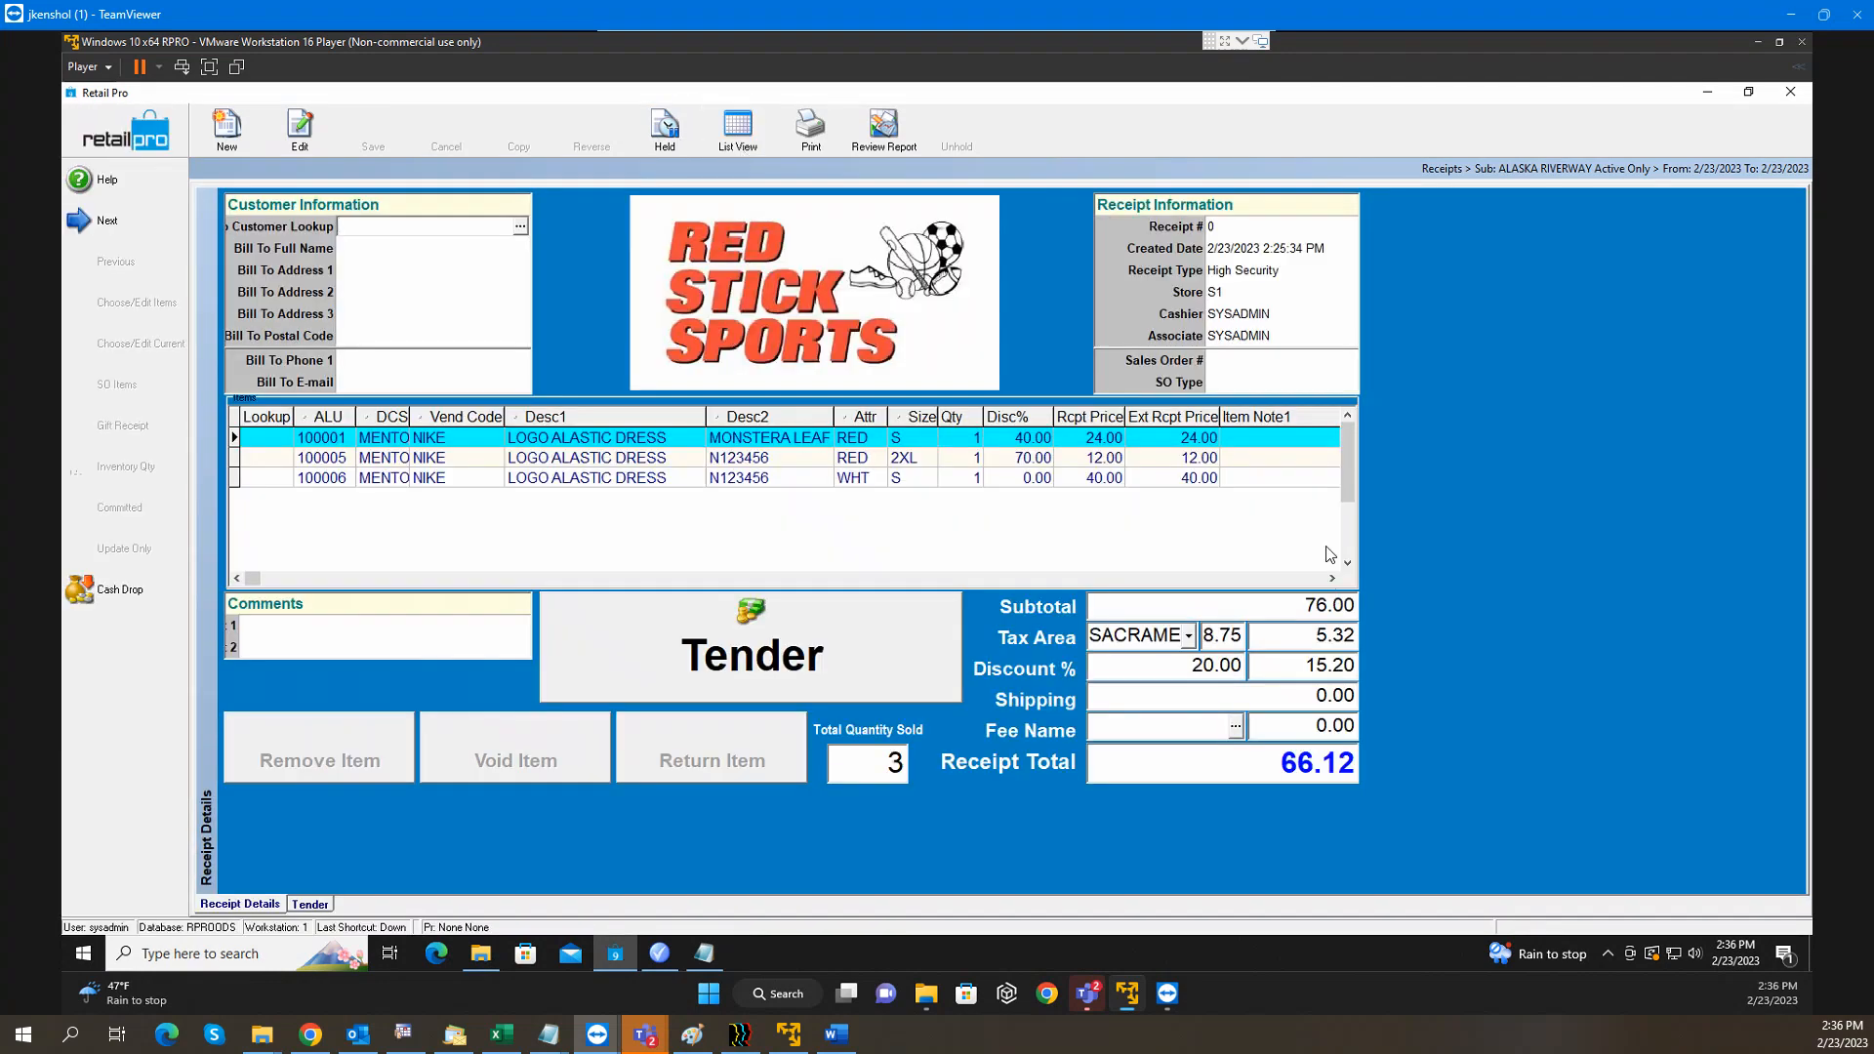
right_click(1410, 436)
mouse_move(1492, 449)
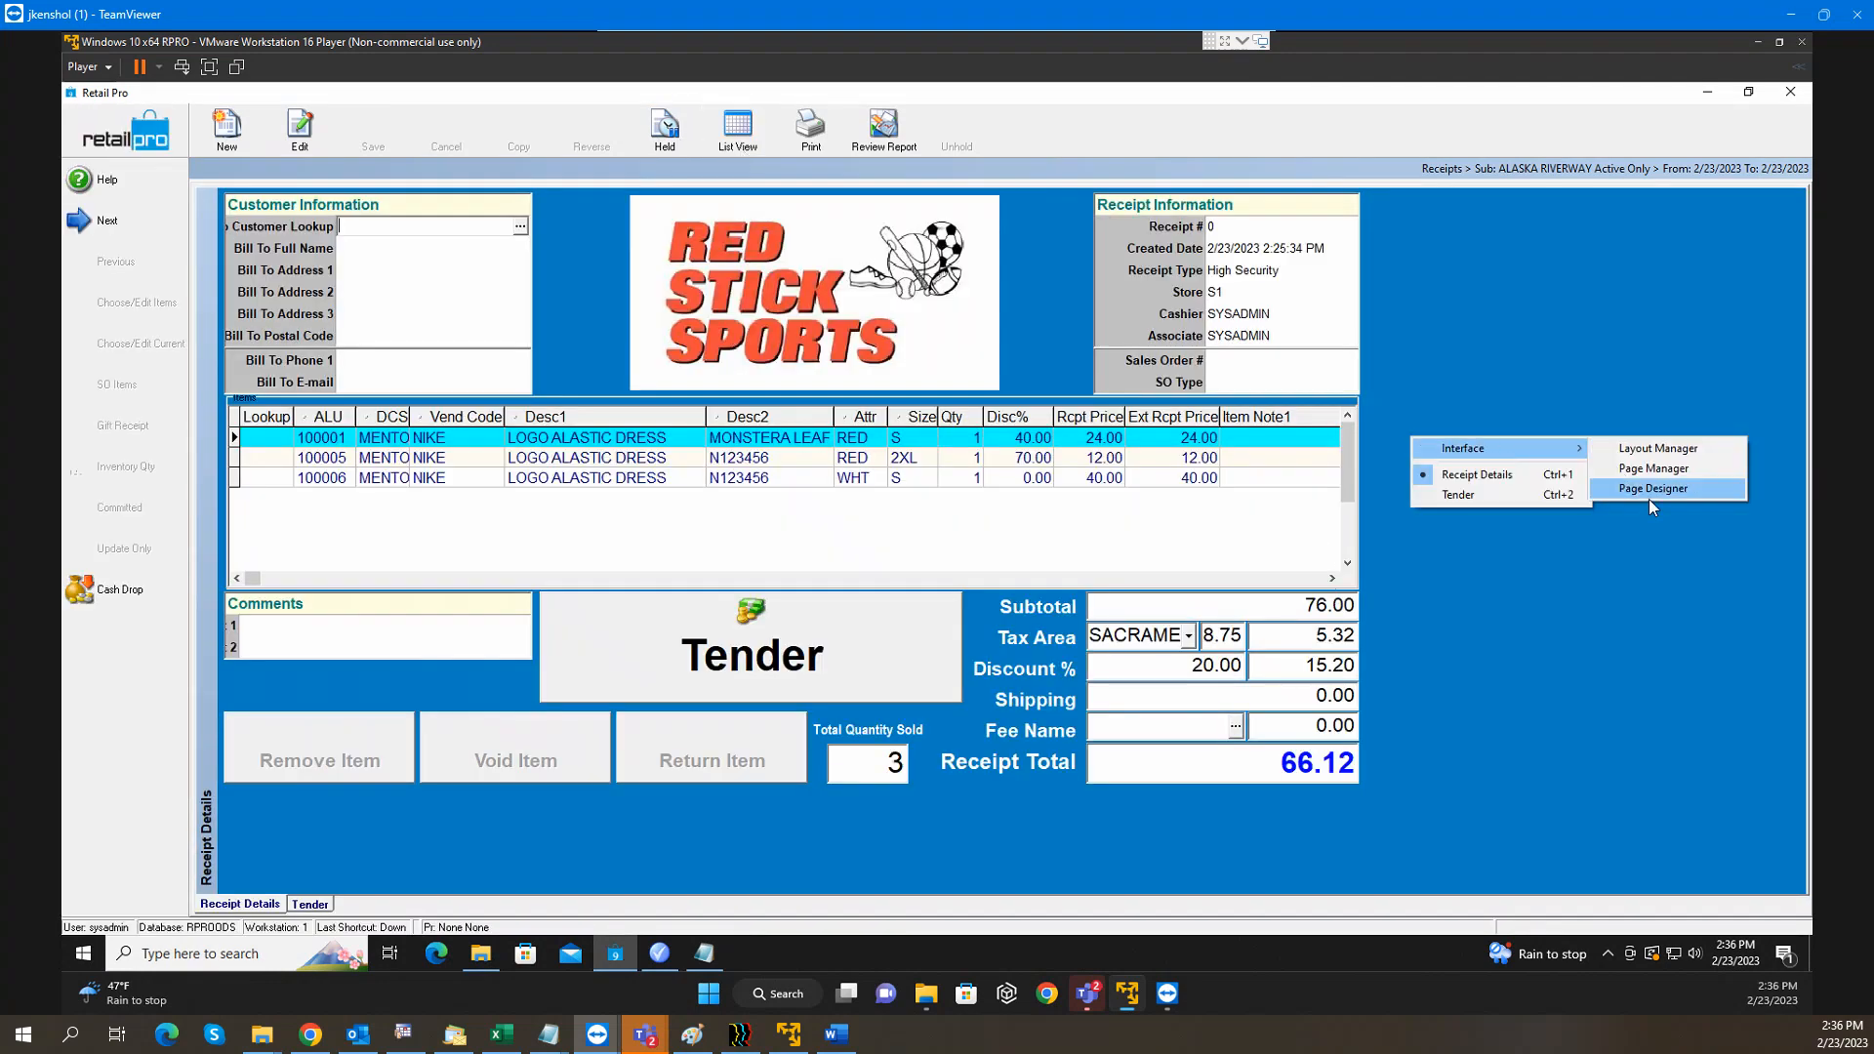
left_click(1650, 495)
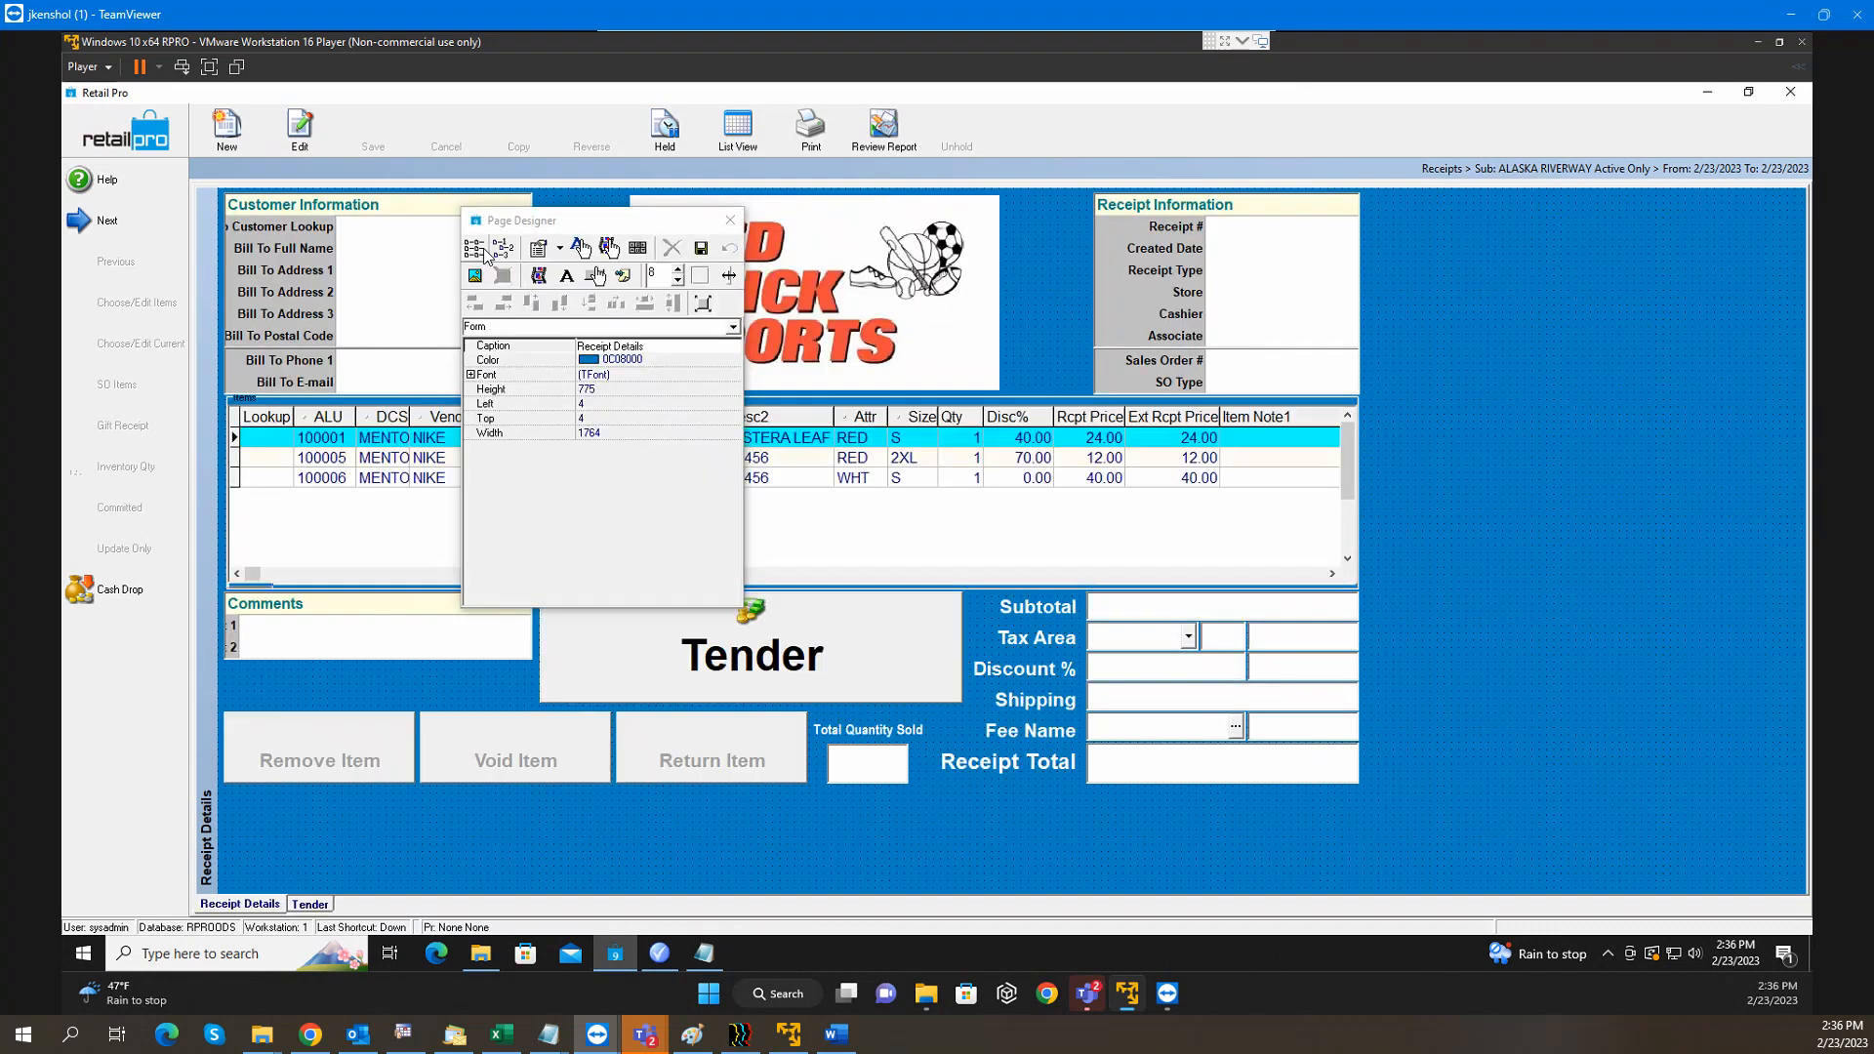
left_click(475, 250)
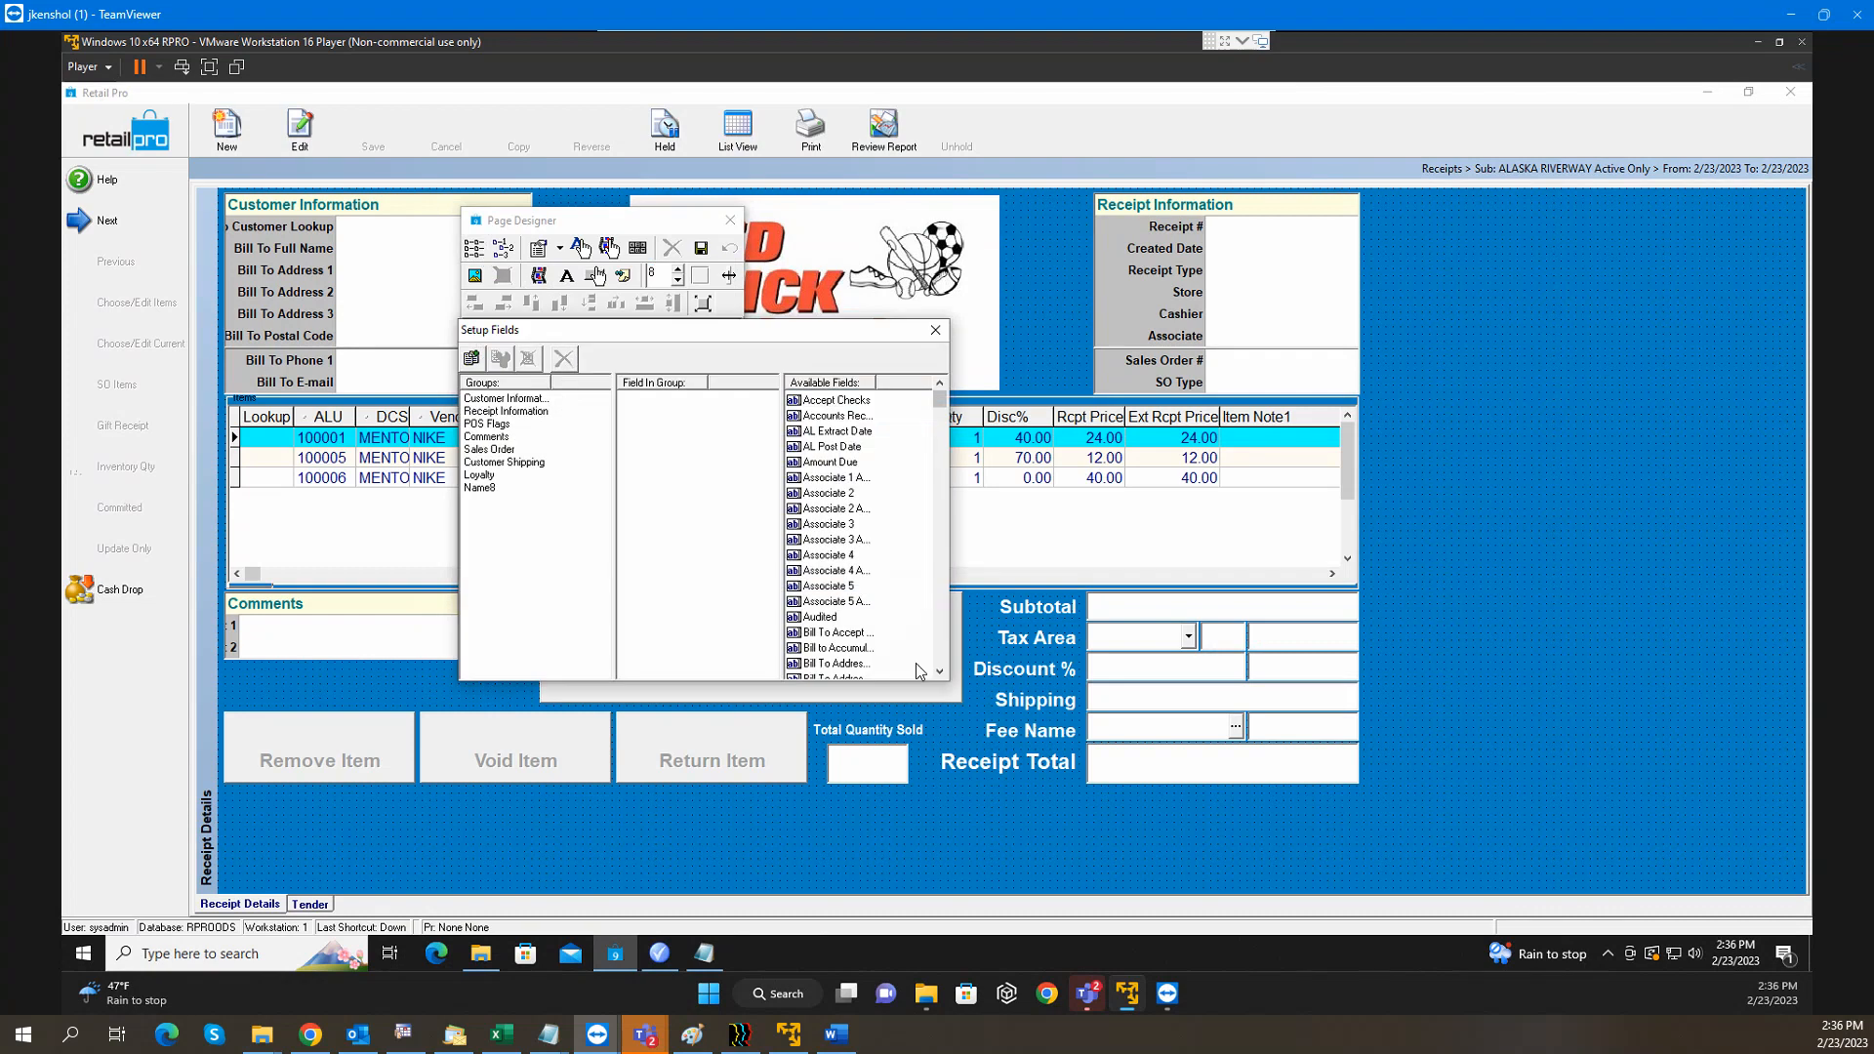
scroll(937, 645, "down", 9)
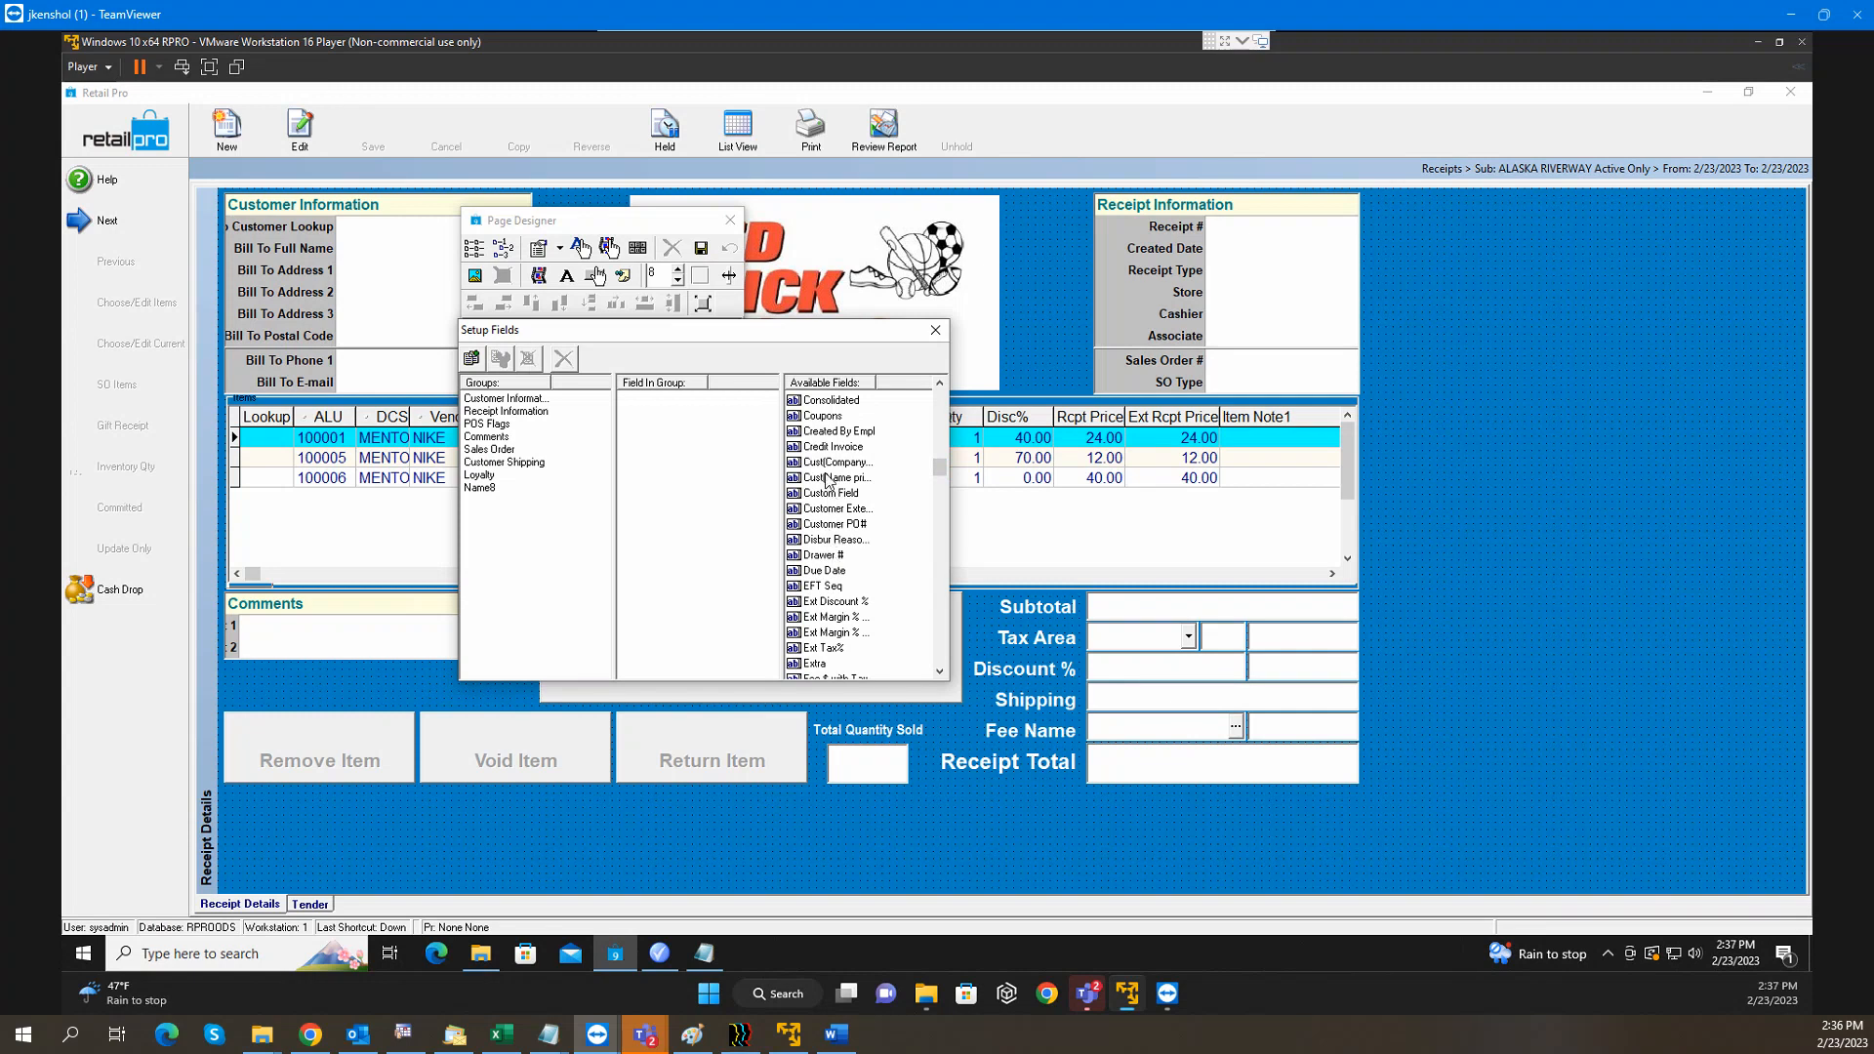
left_click(823, 417)
Place the Coupons grid, enlarge it, move it top-right and save the layout
left_click(1445, 301)
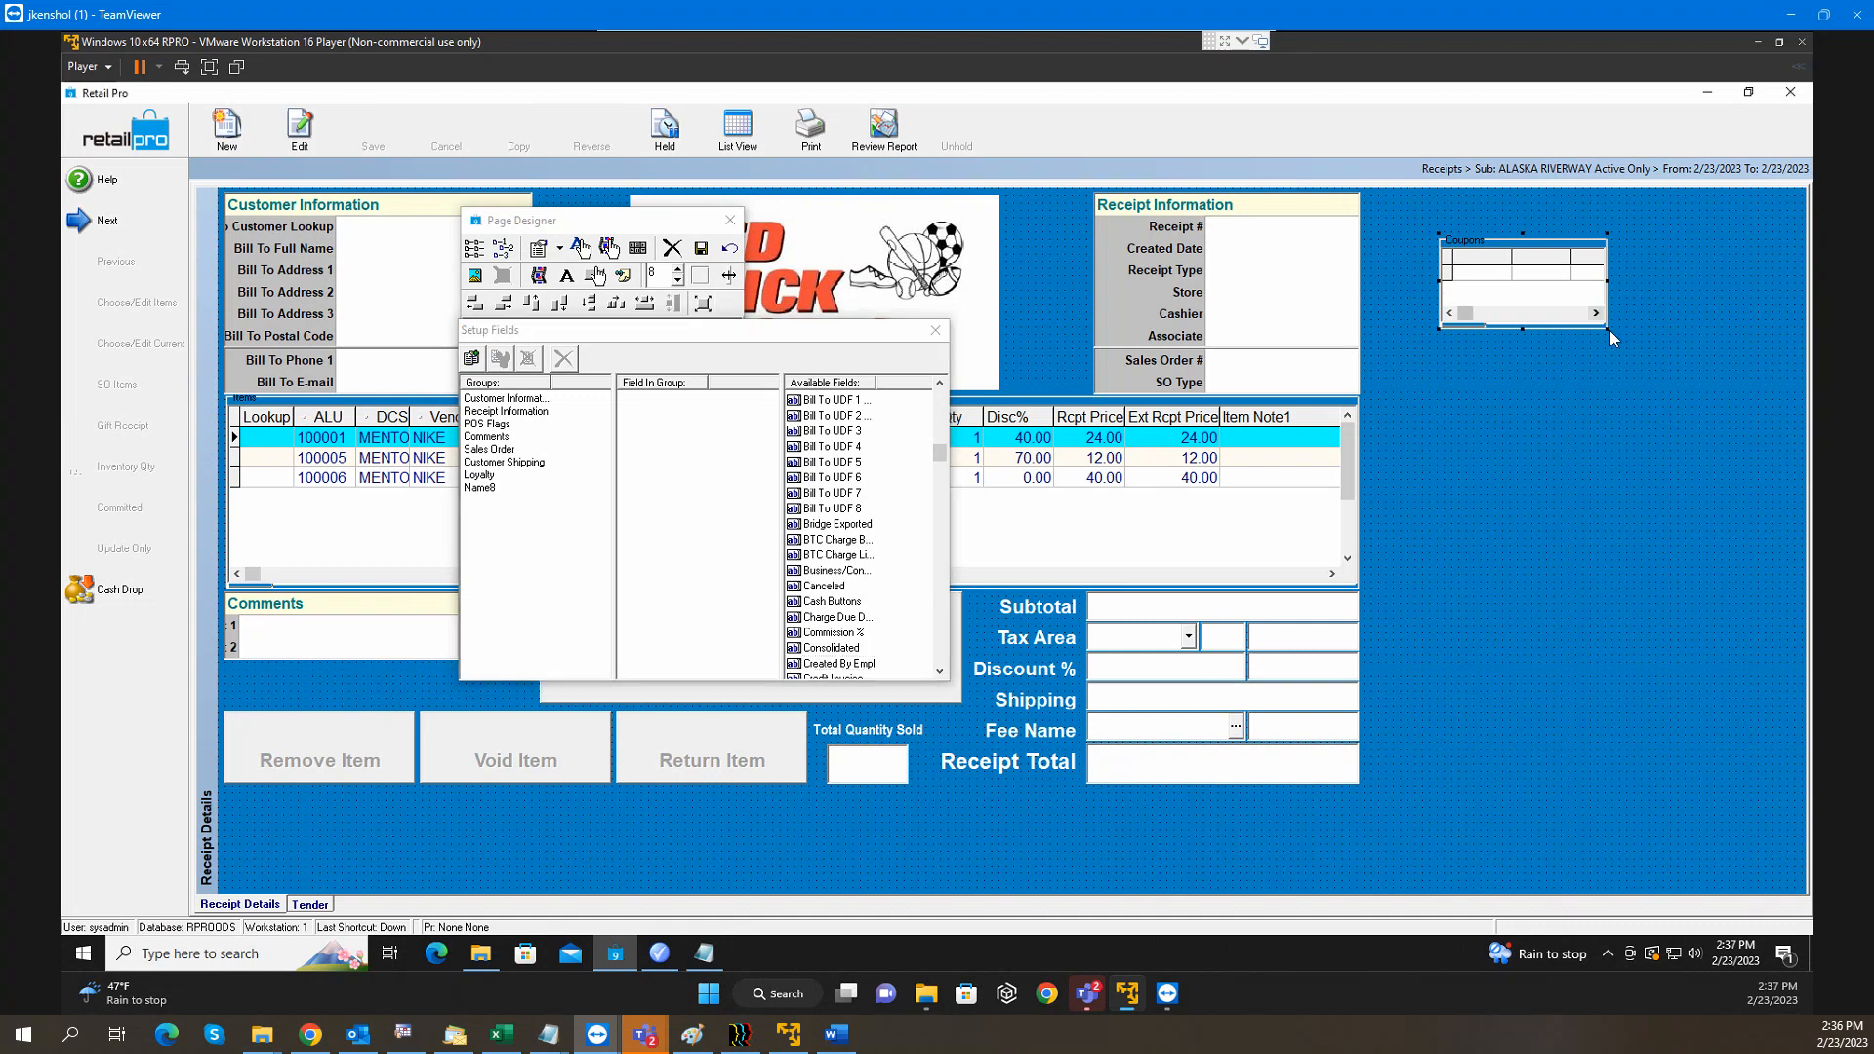
left_click_drag(1609, 332, 1753, 377)
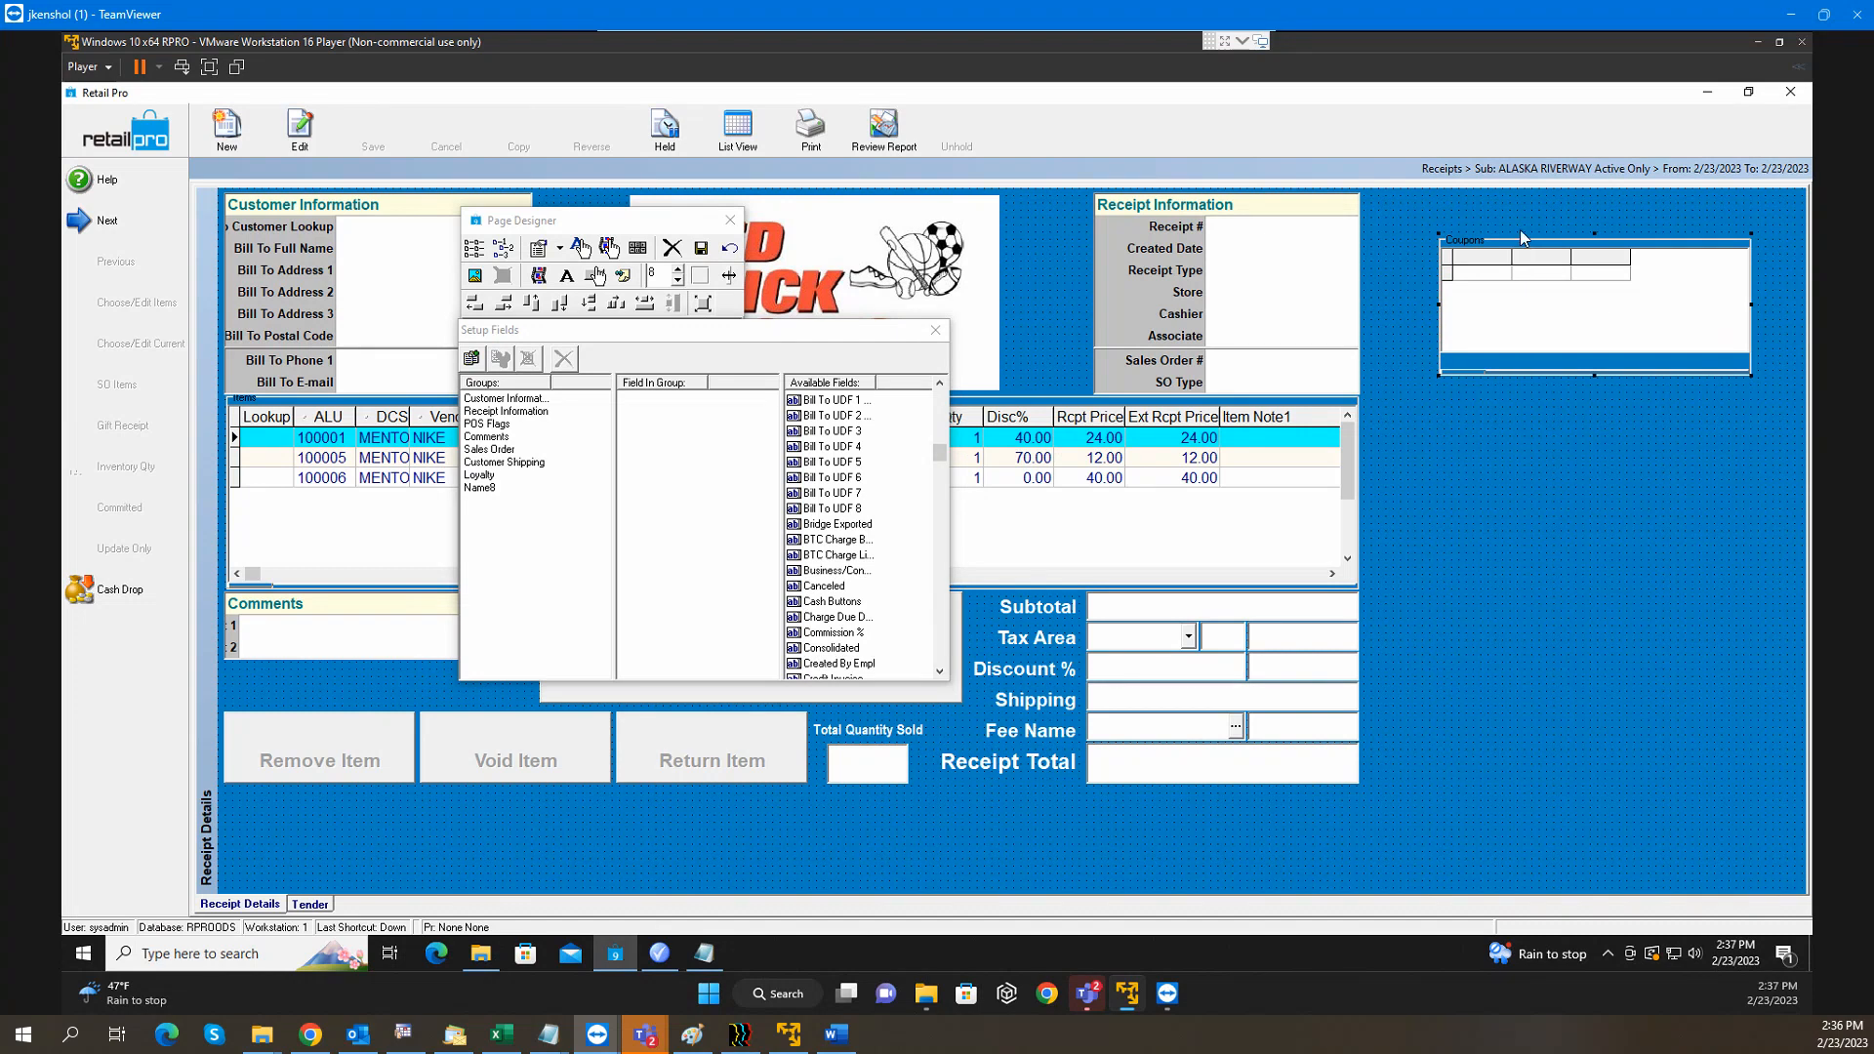
left_click_drag(1521, 245, 1447, 213)
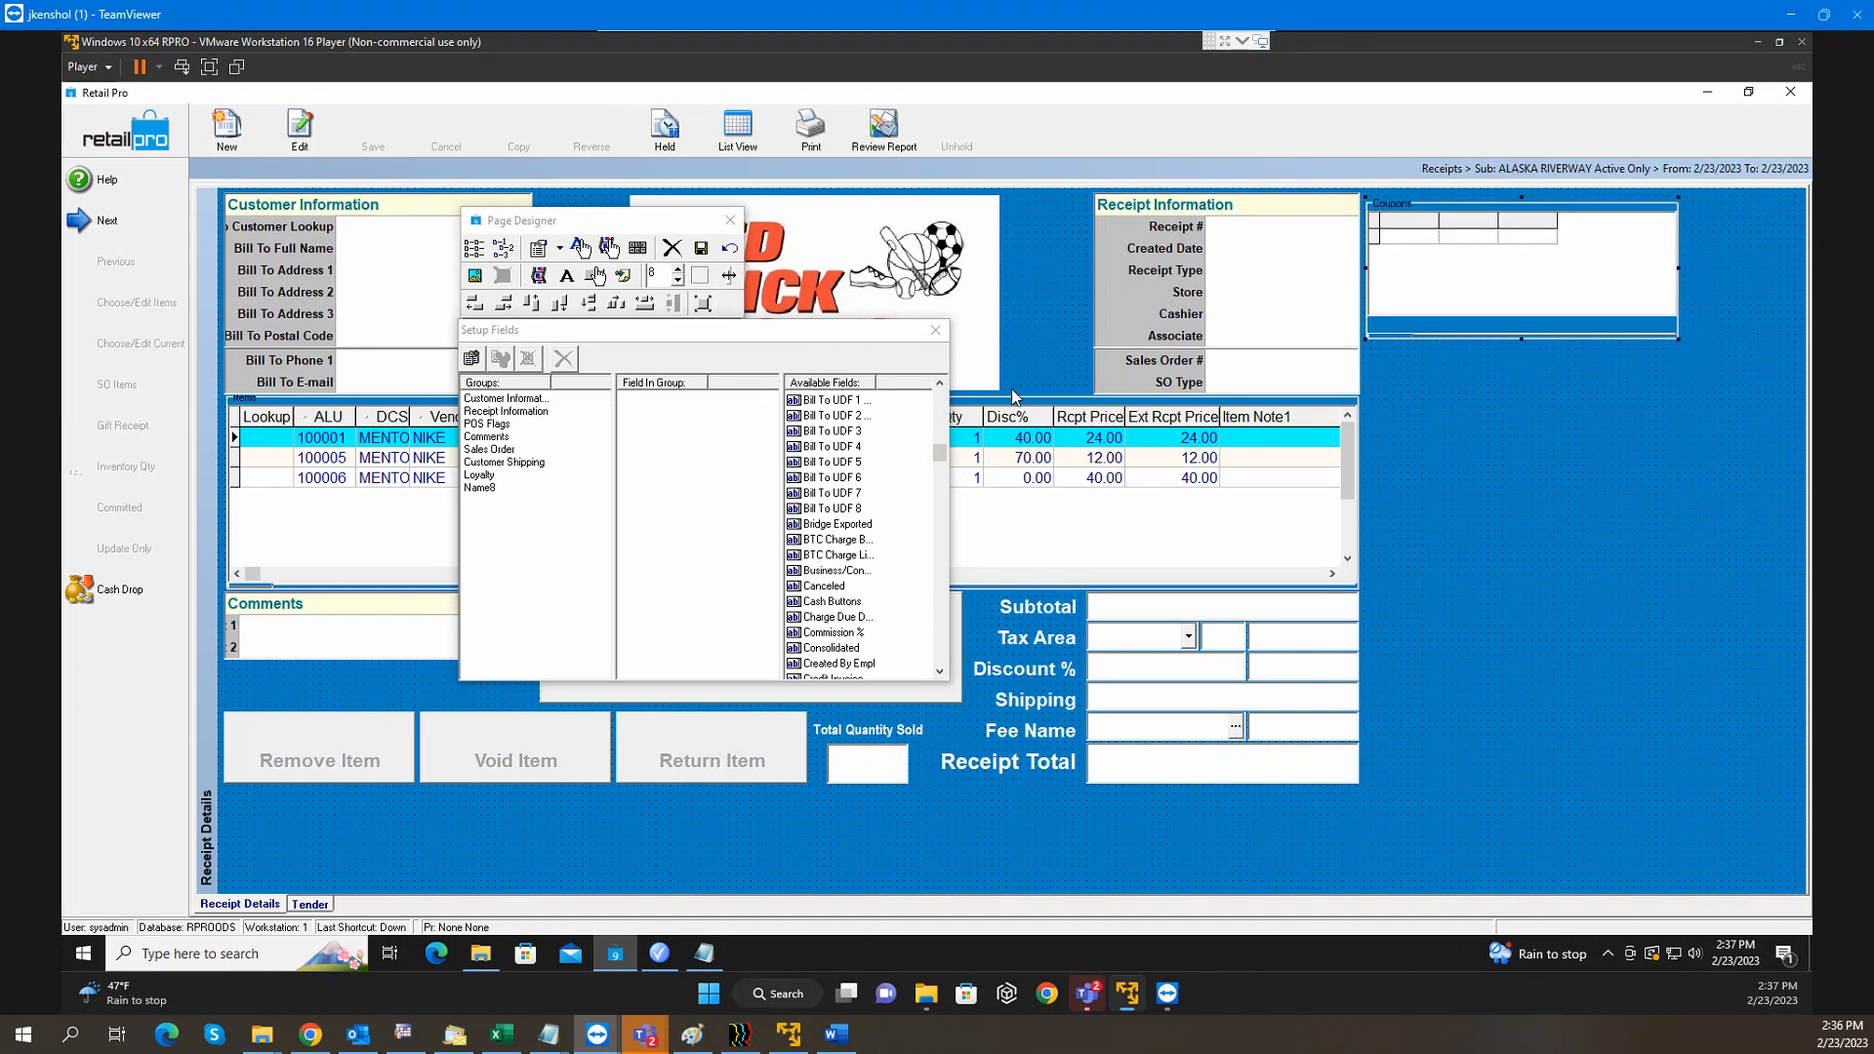
left_click(936, 330)
left_click(700, 250)
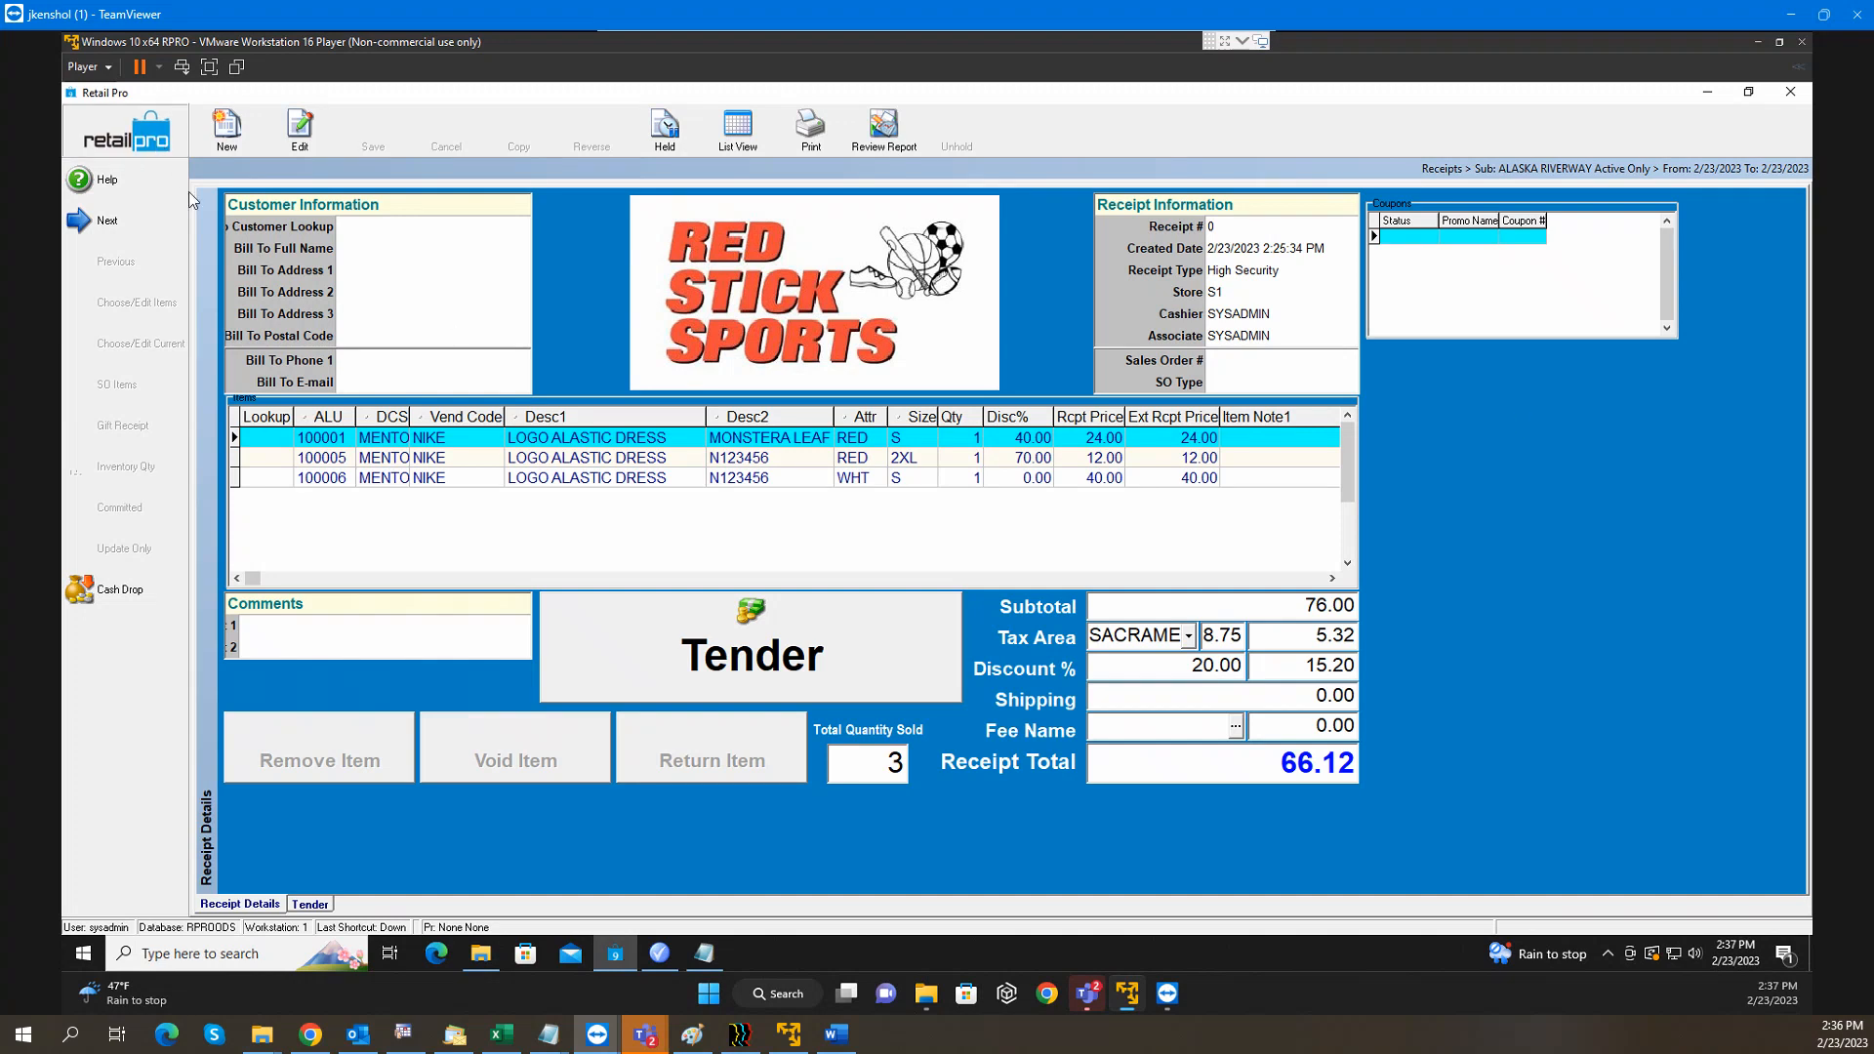
left_click(141, 143)
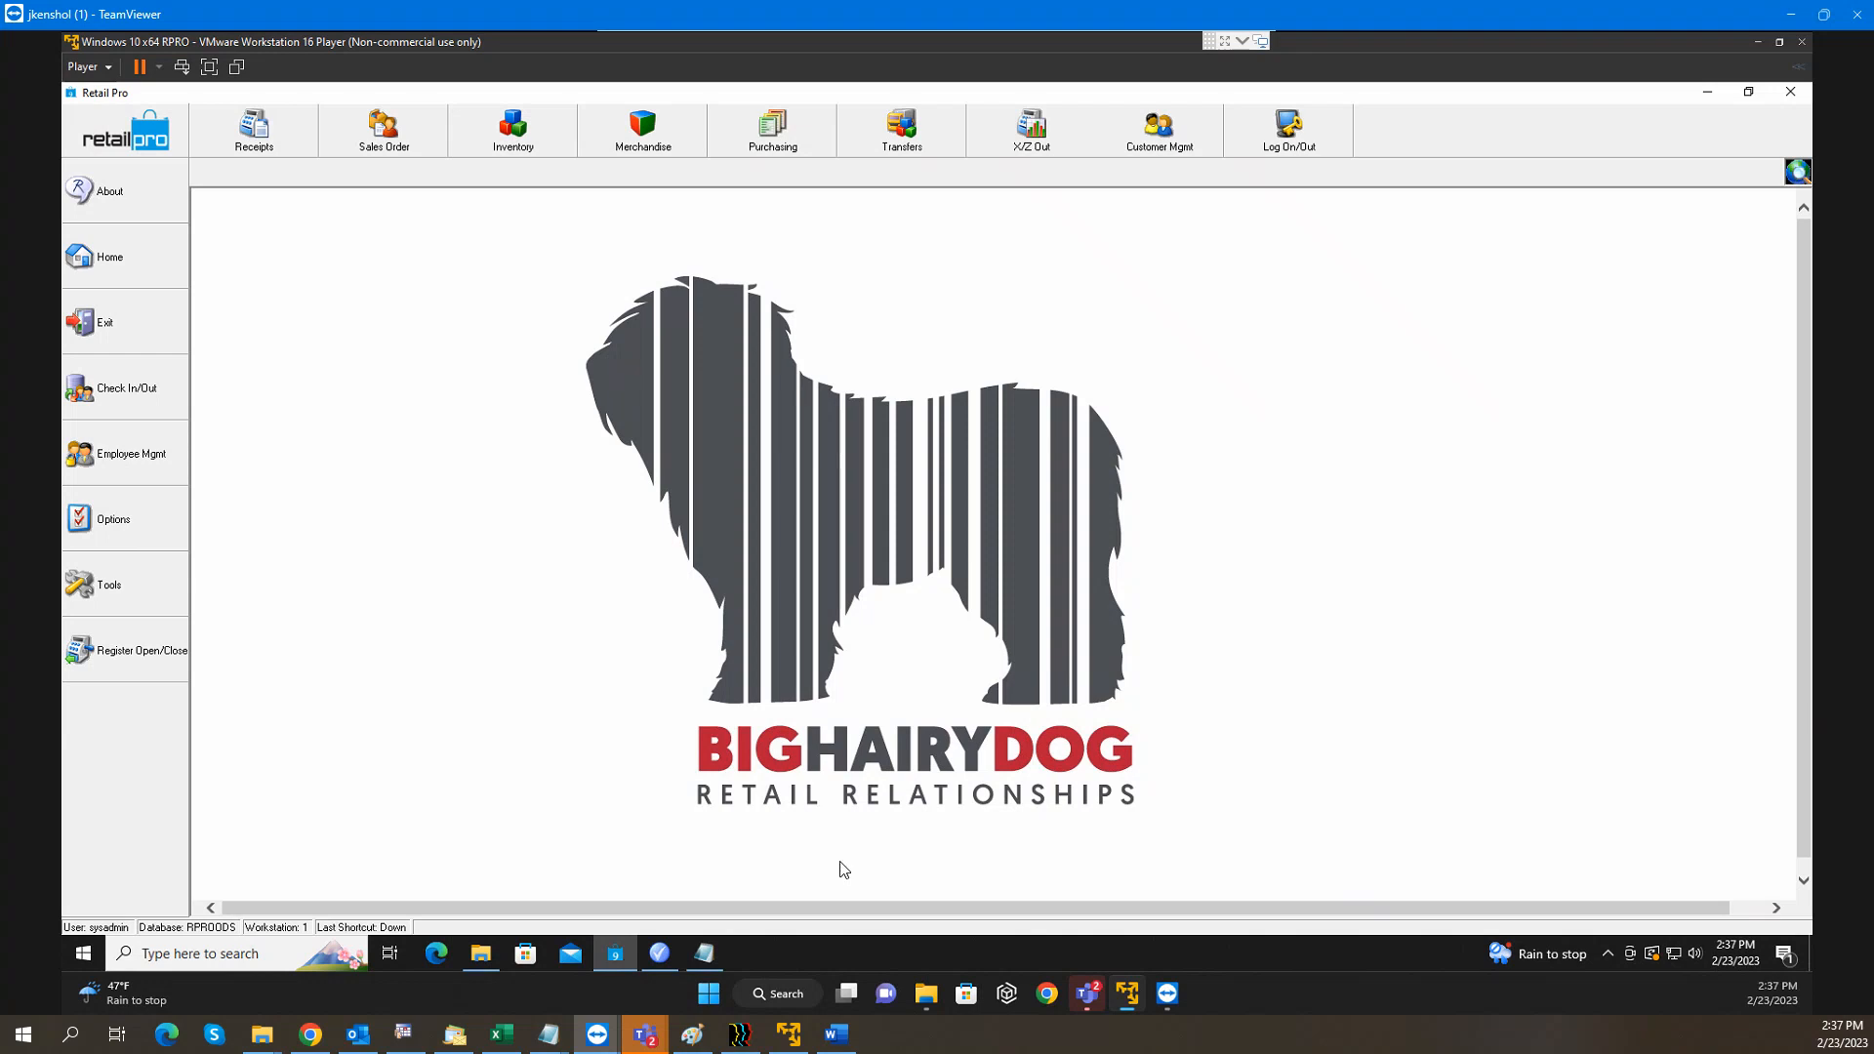
Try editing the 40 off promo, dismissing the unsaved-changes and import errors
left_click(661, 957)
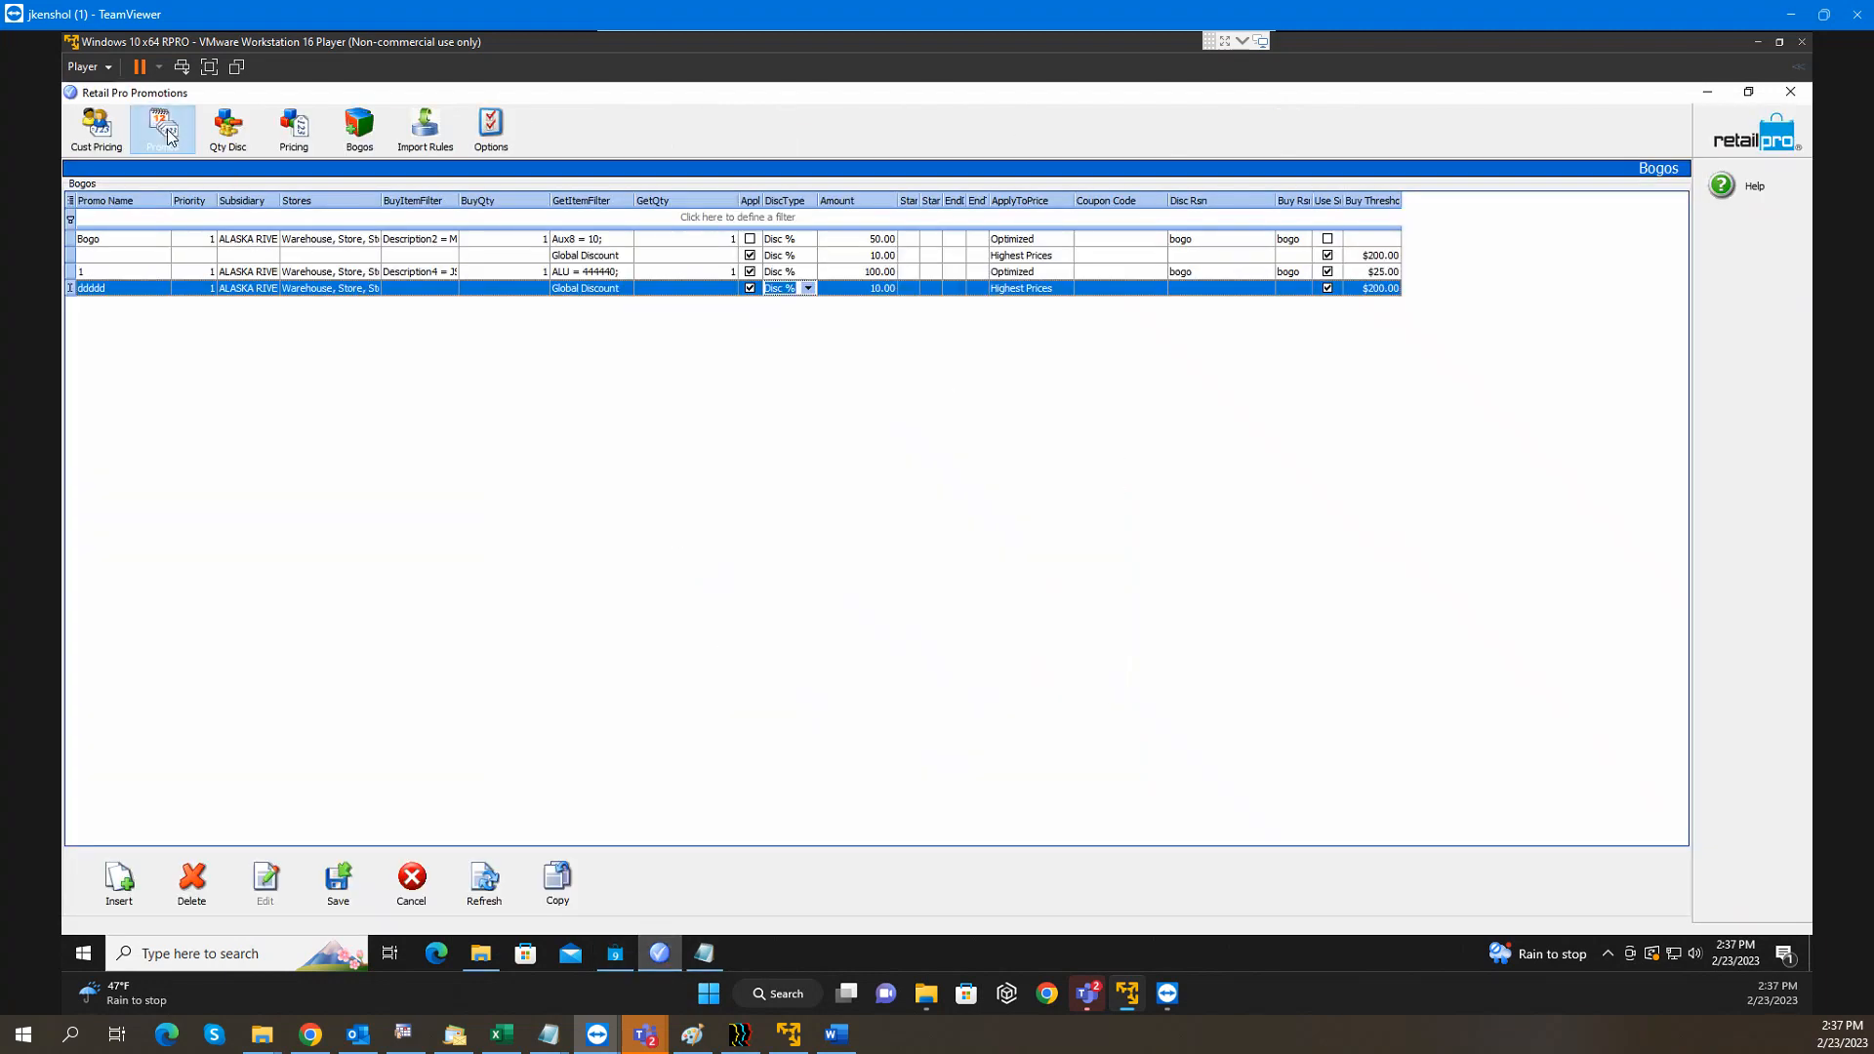
left_click(166, 137)
left_click(147, 289)
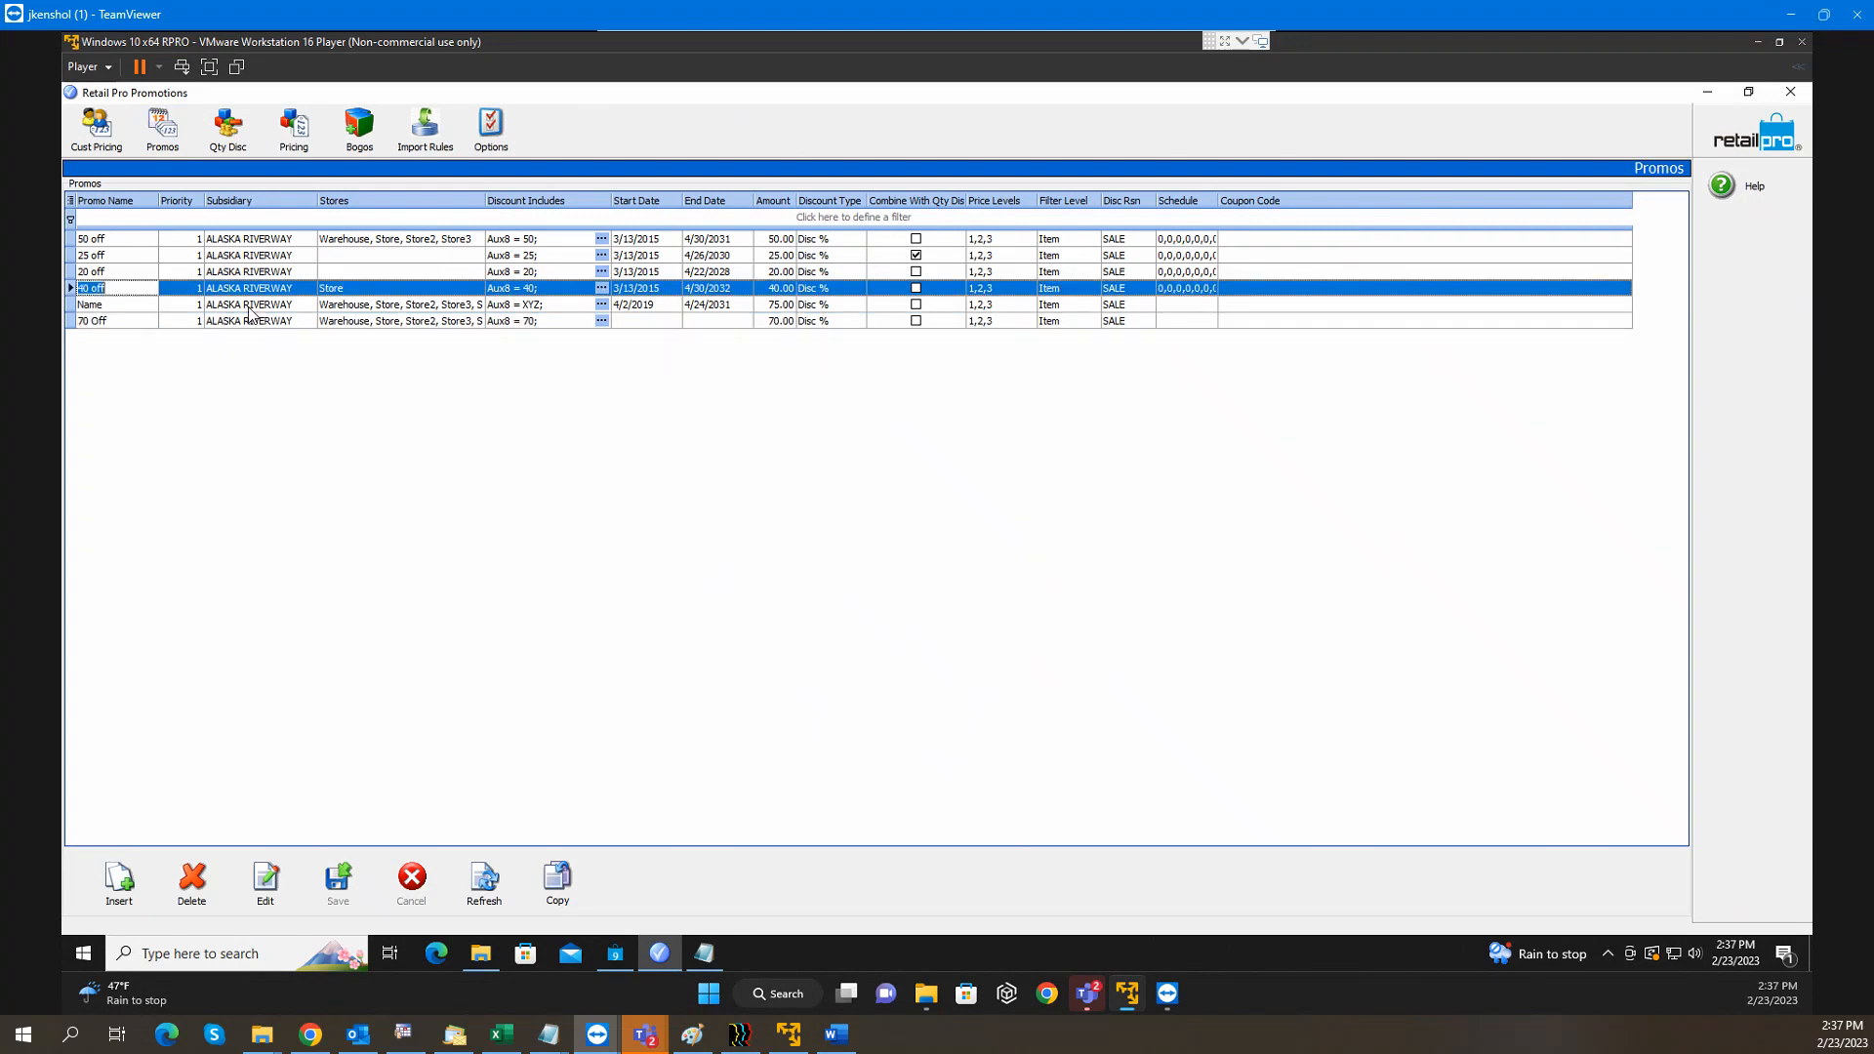
left_click(1290, 288)
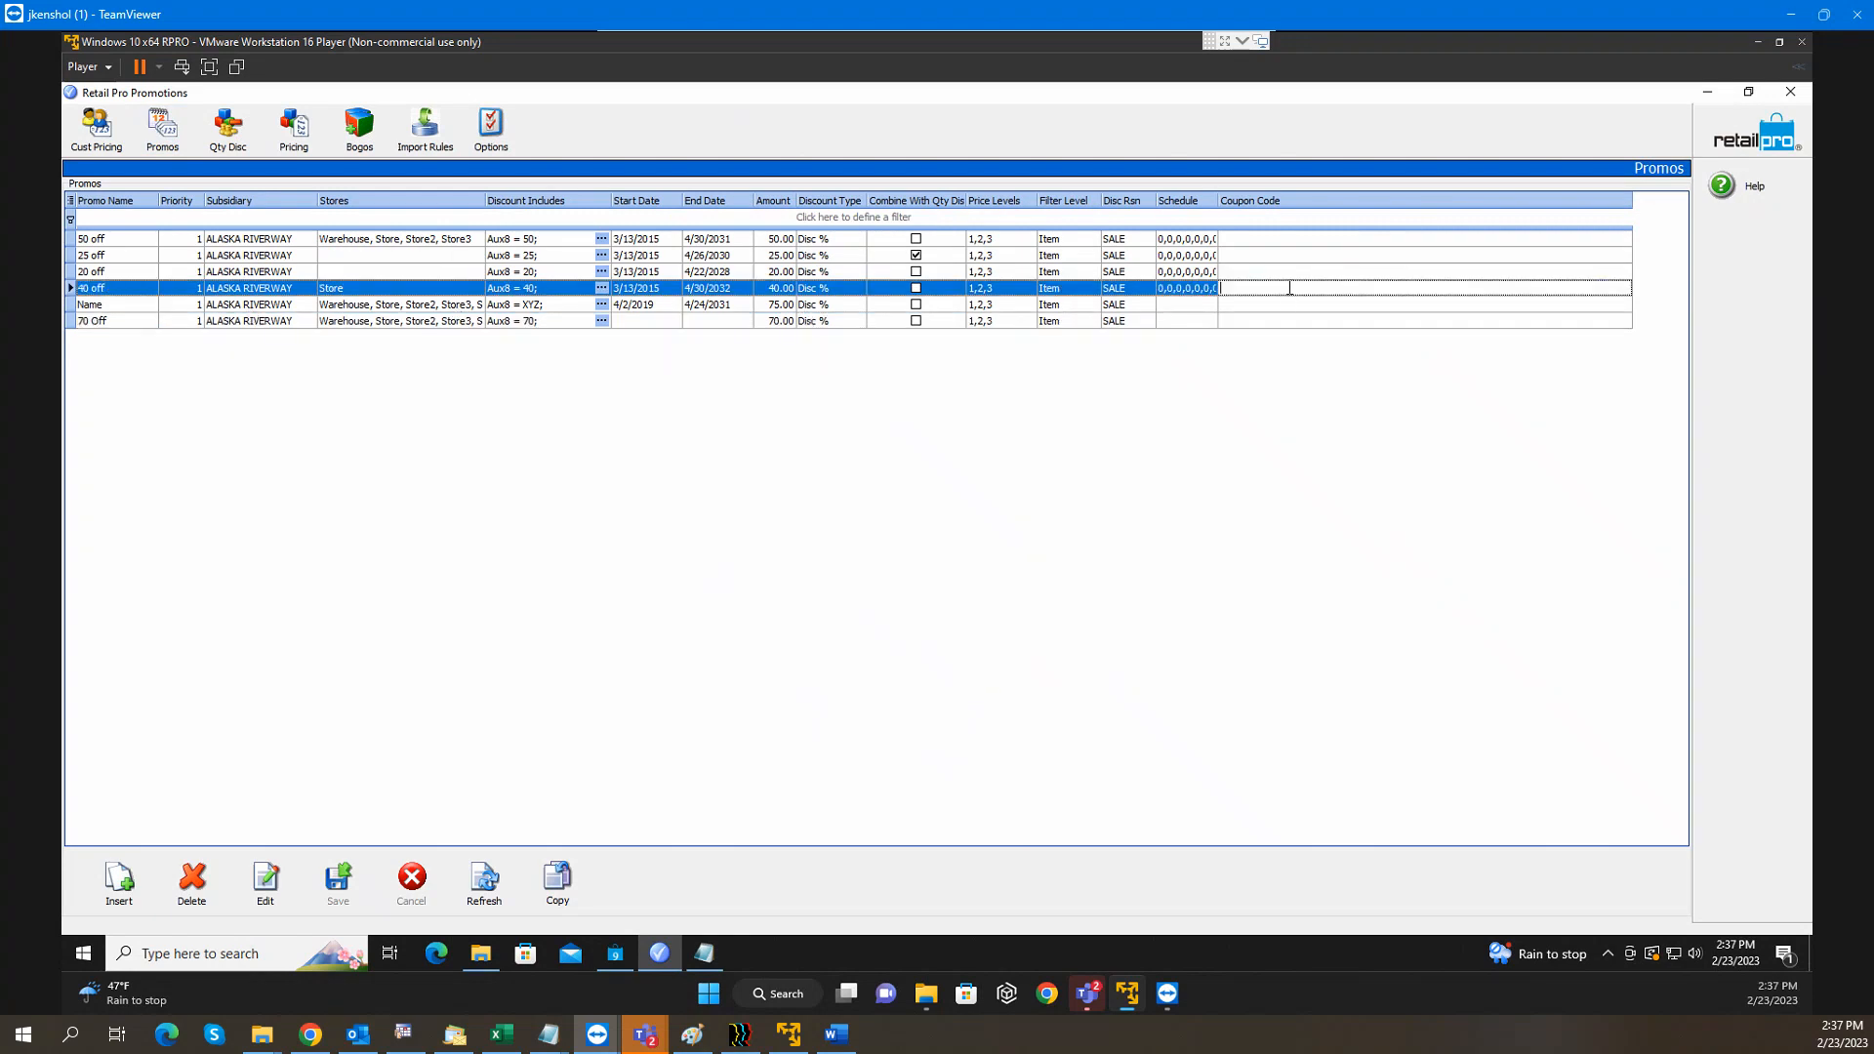
left_click(1291, 291)
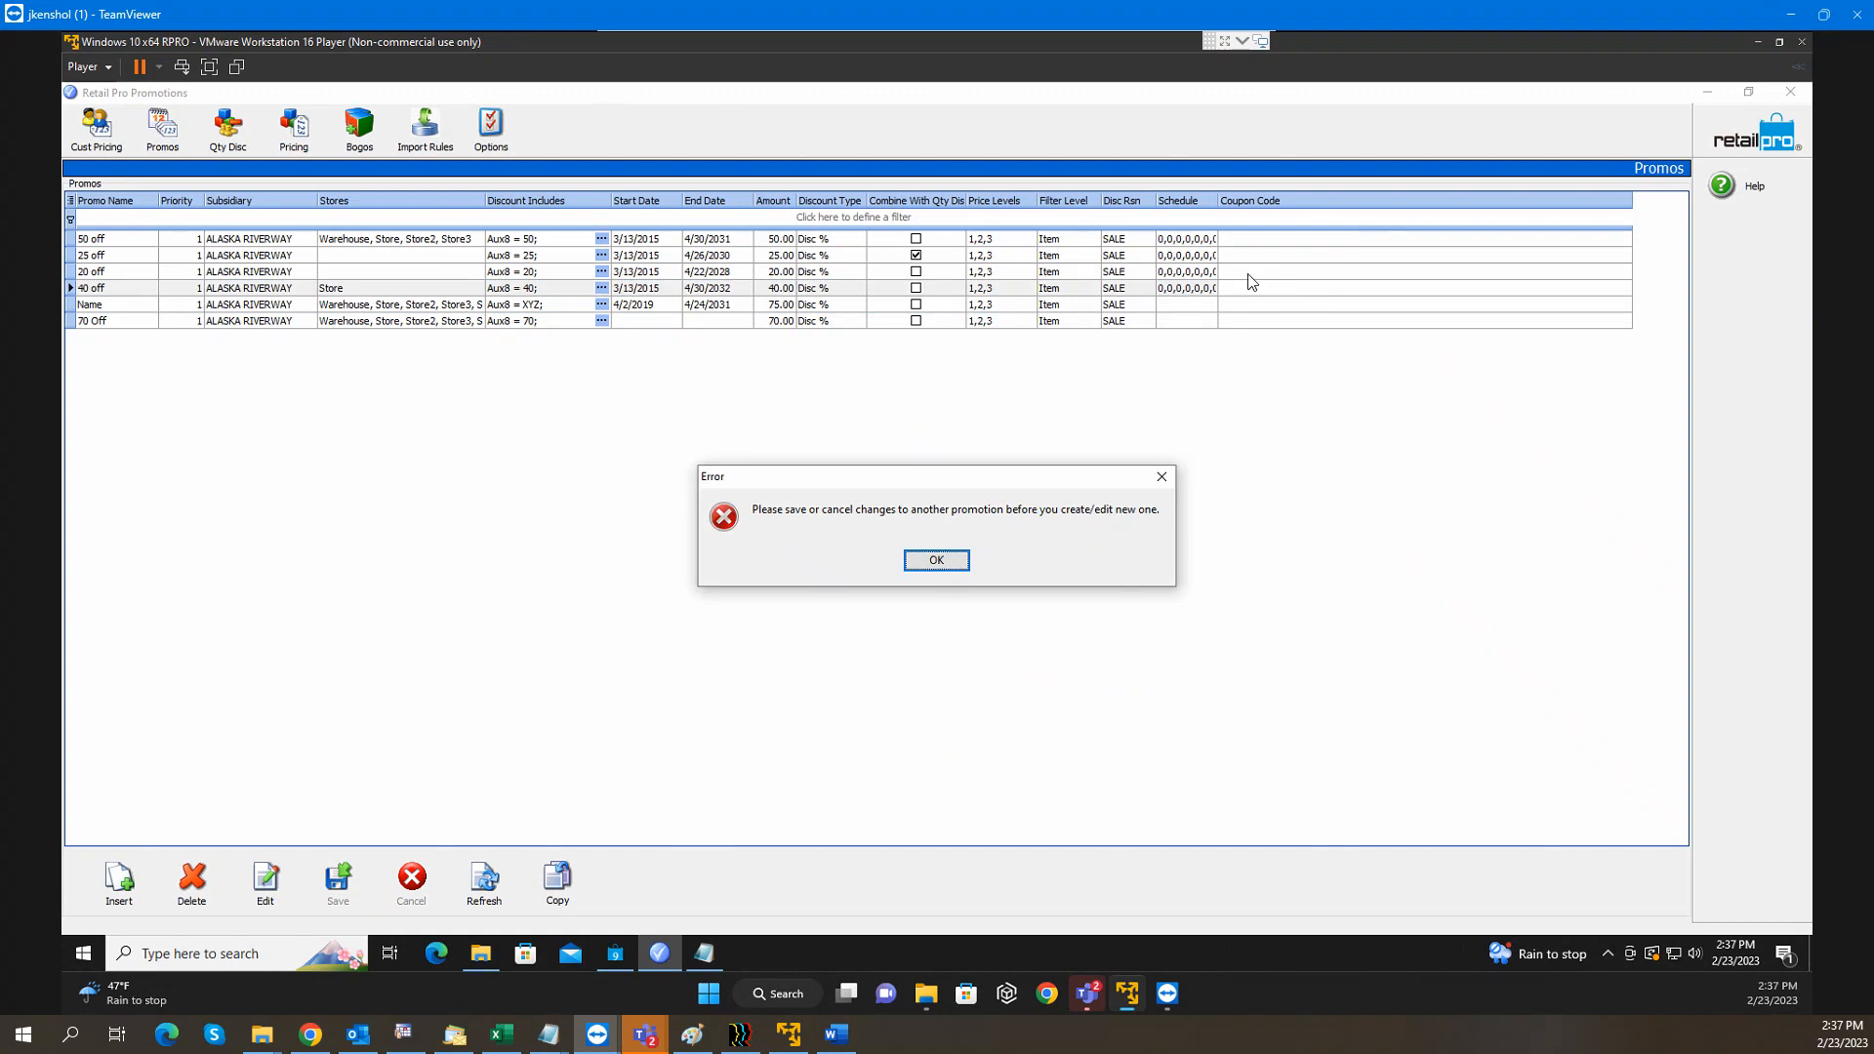
left_click(932, 564)
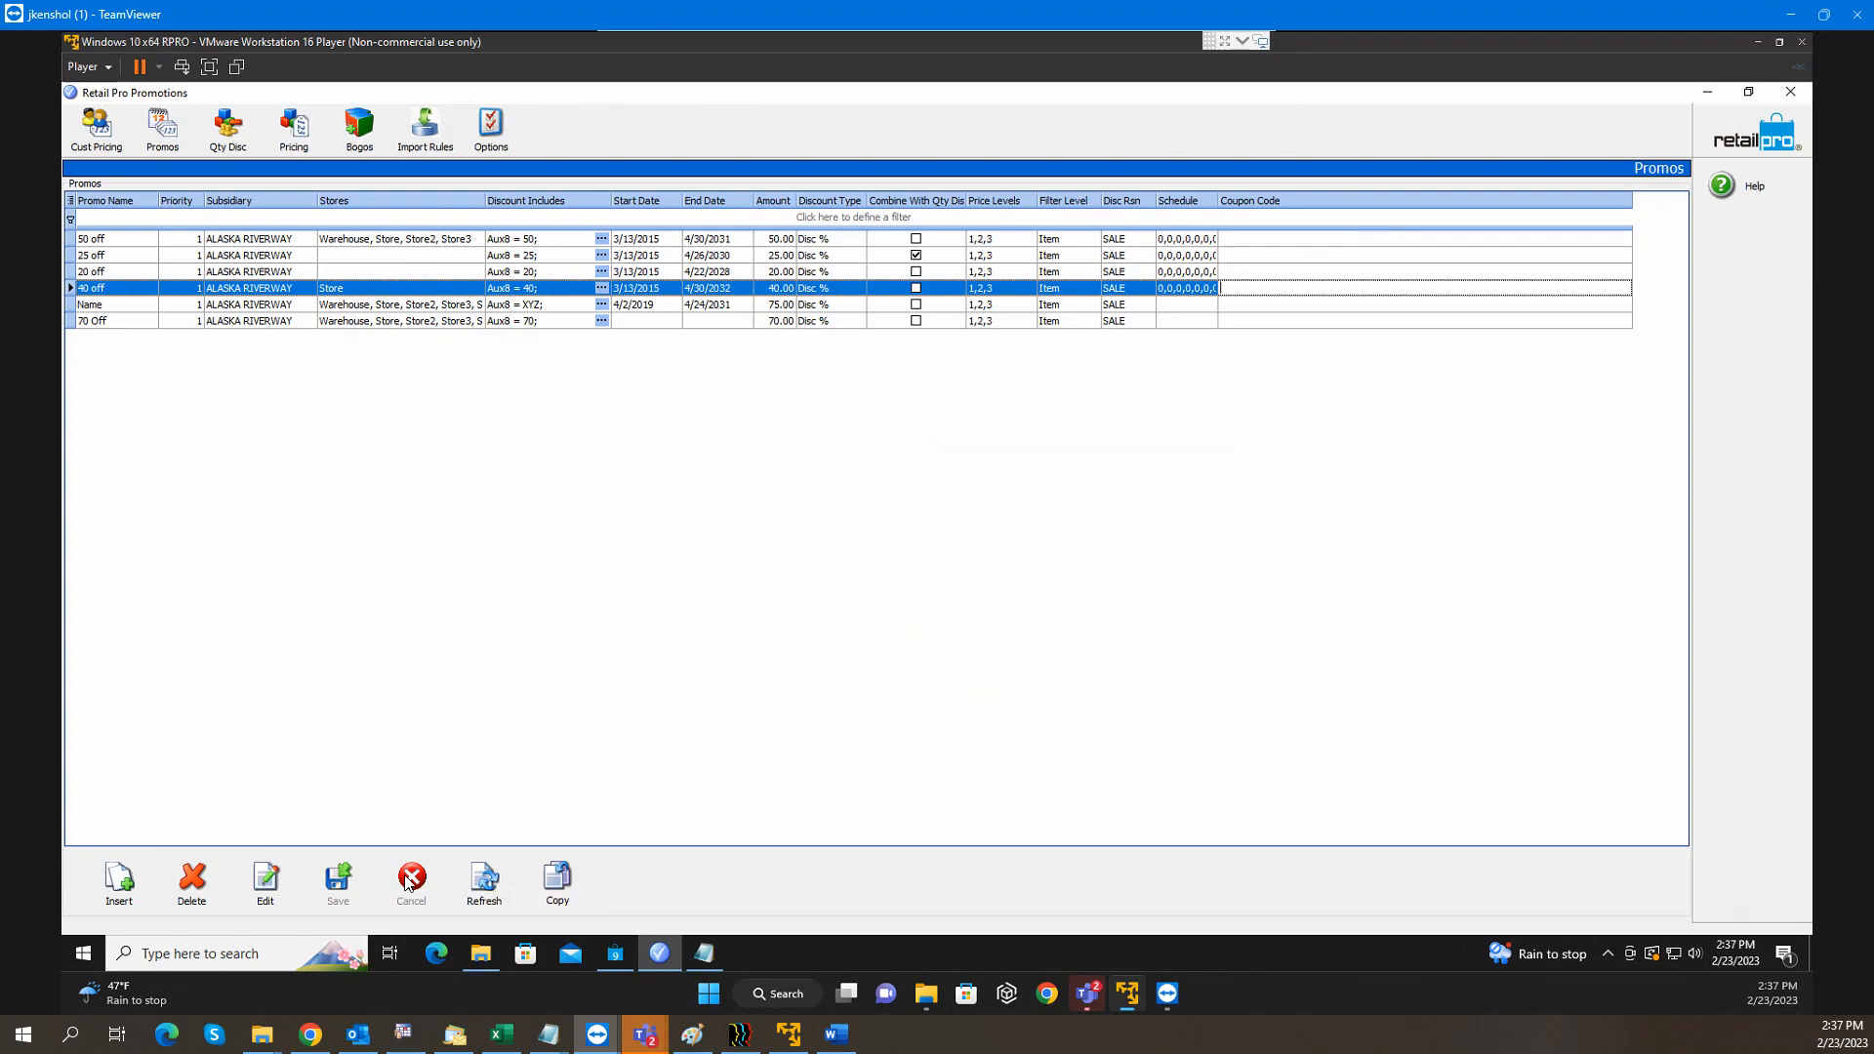
left_click(418, 145)
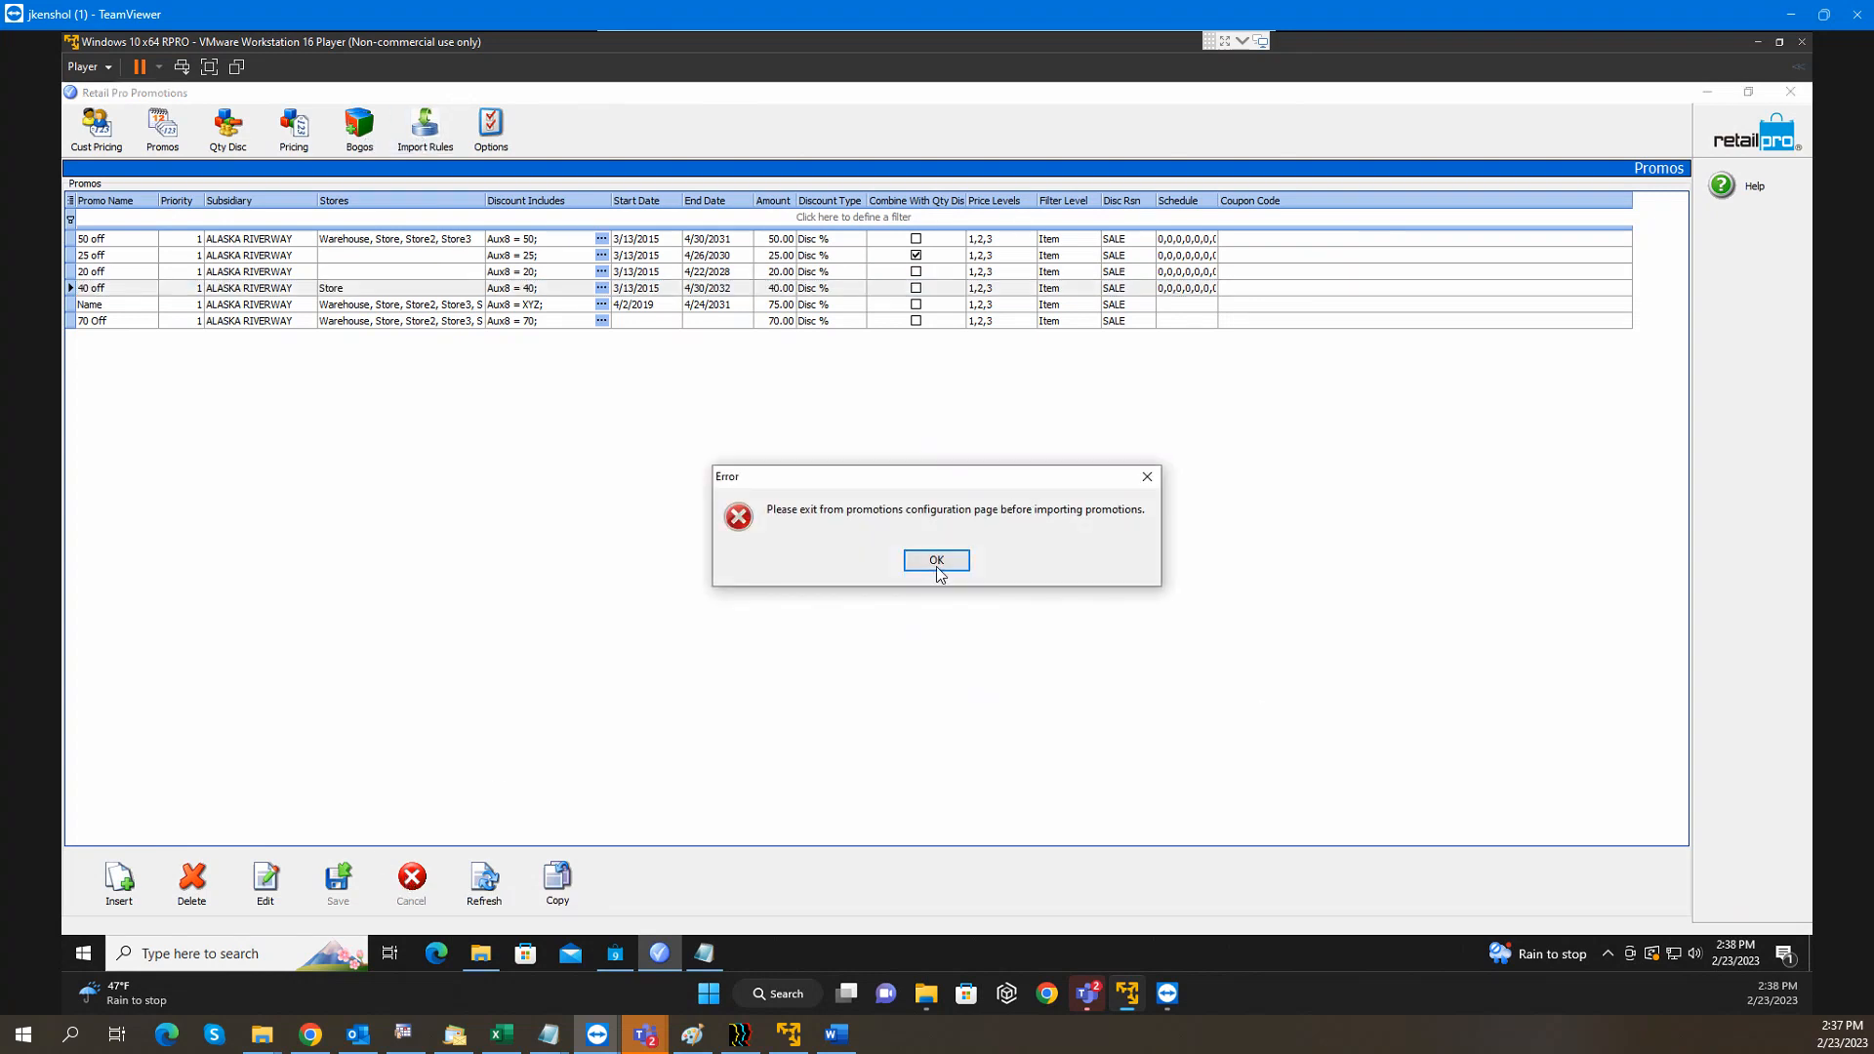
left_click(935, 555)
Save the pending BOGO changes, then give 40 off coupon code 40 and save
left_click(359, 125)
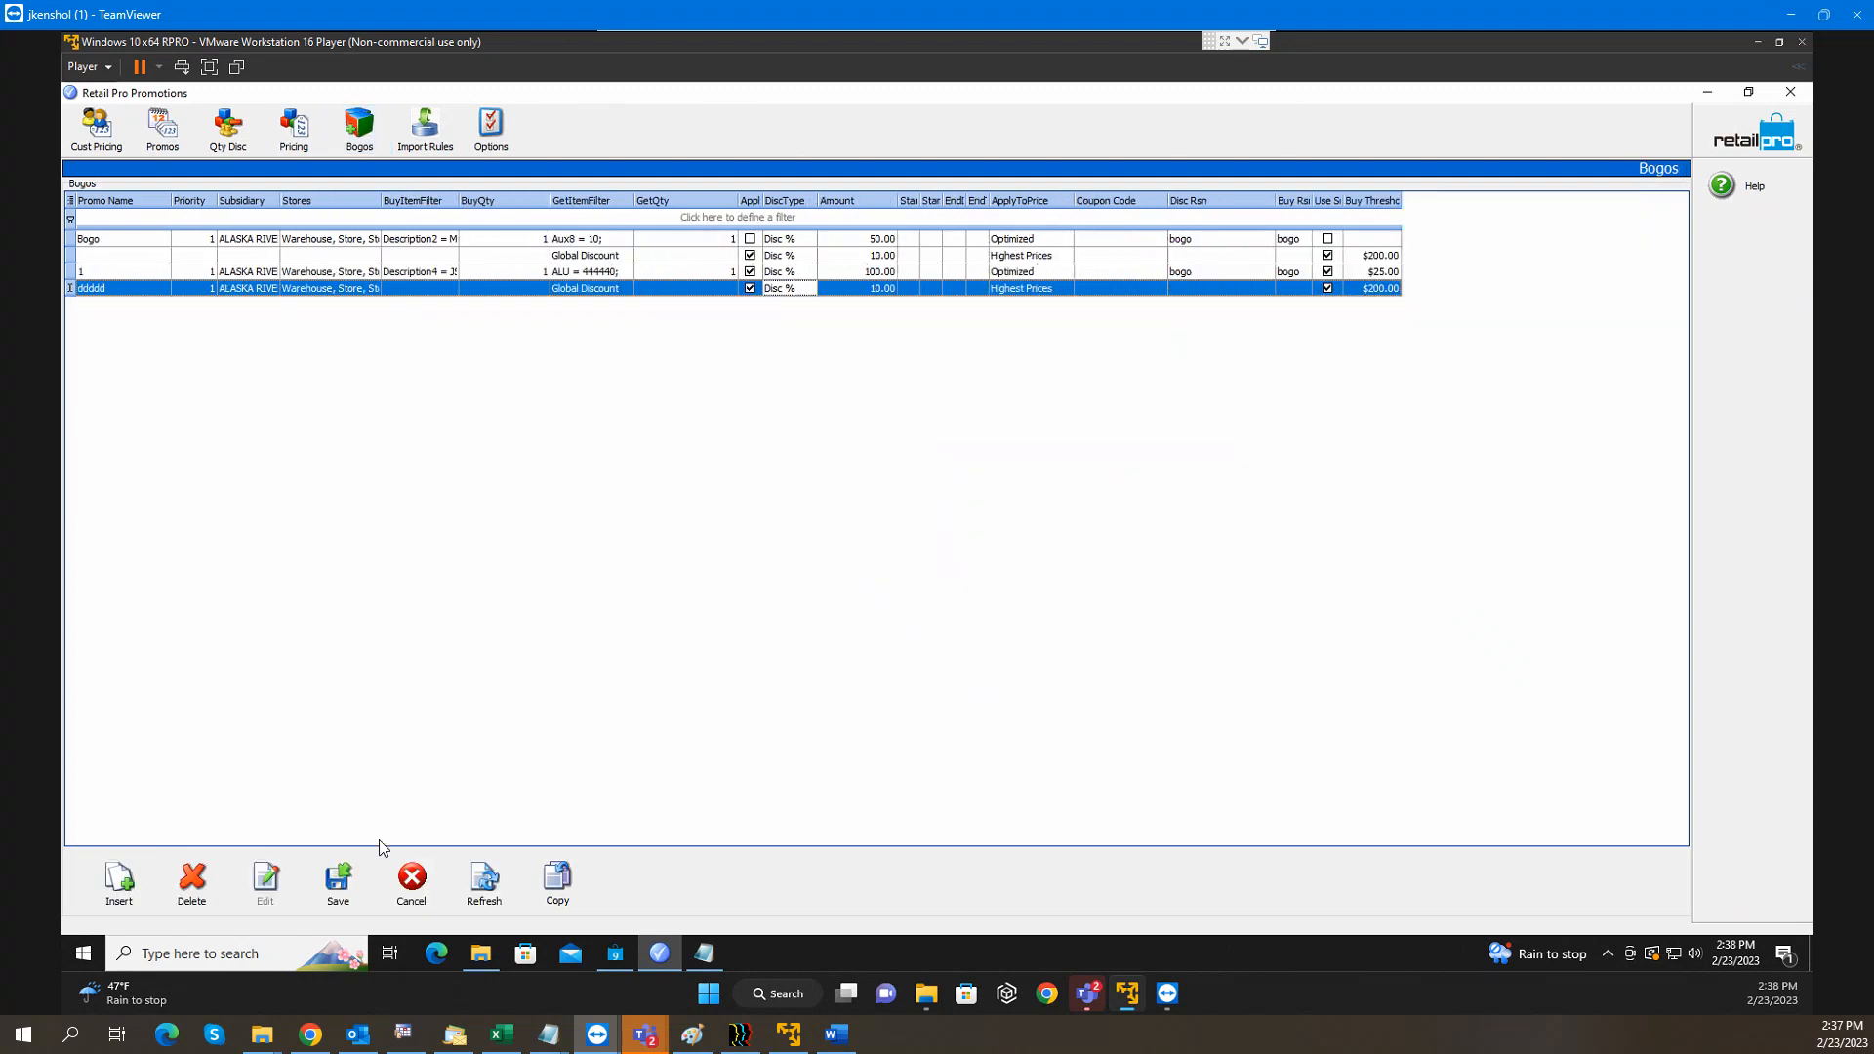
left_click(355, 895)
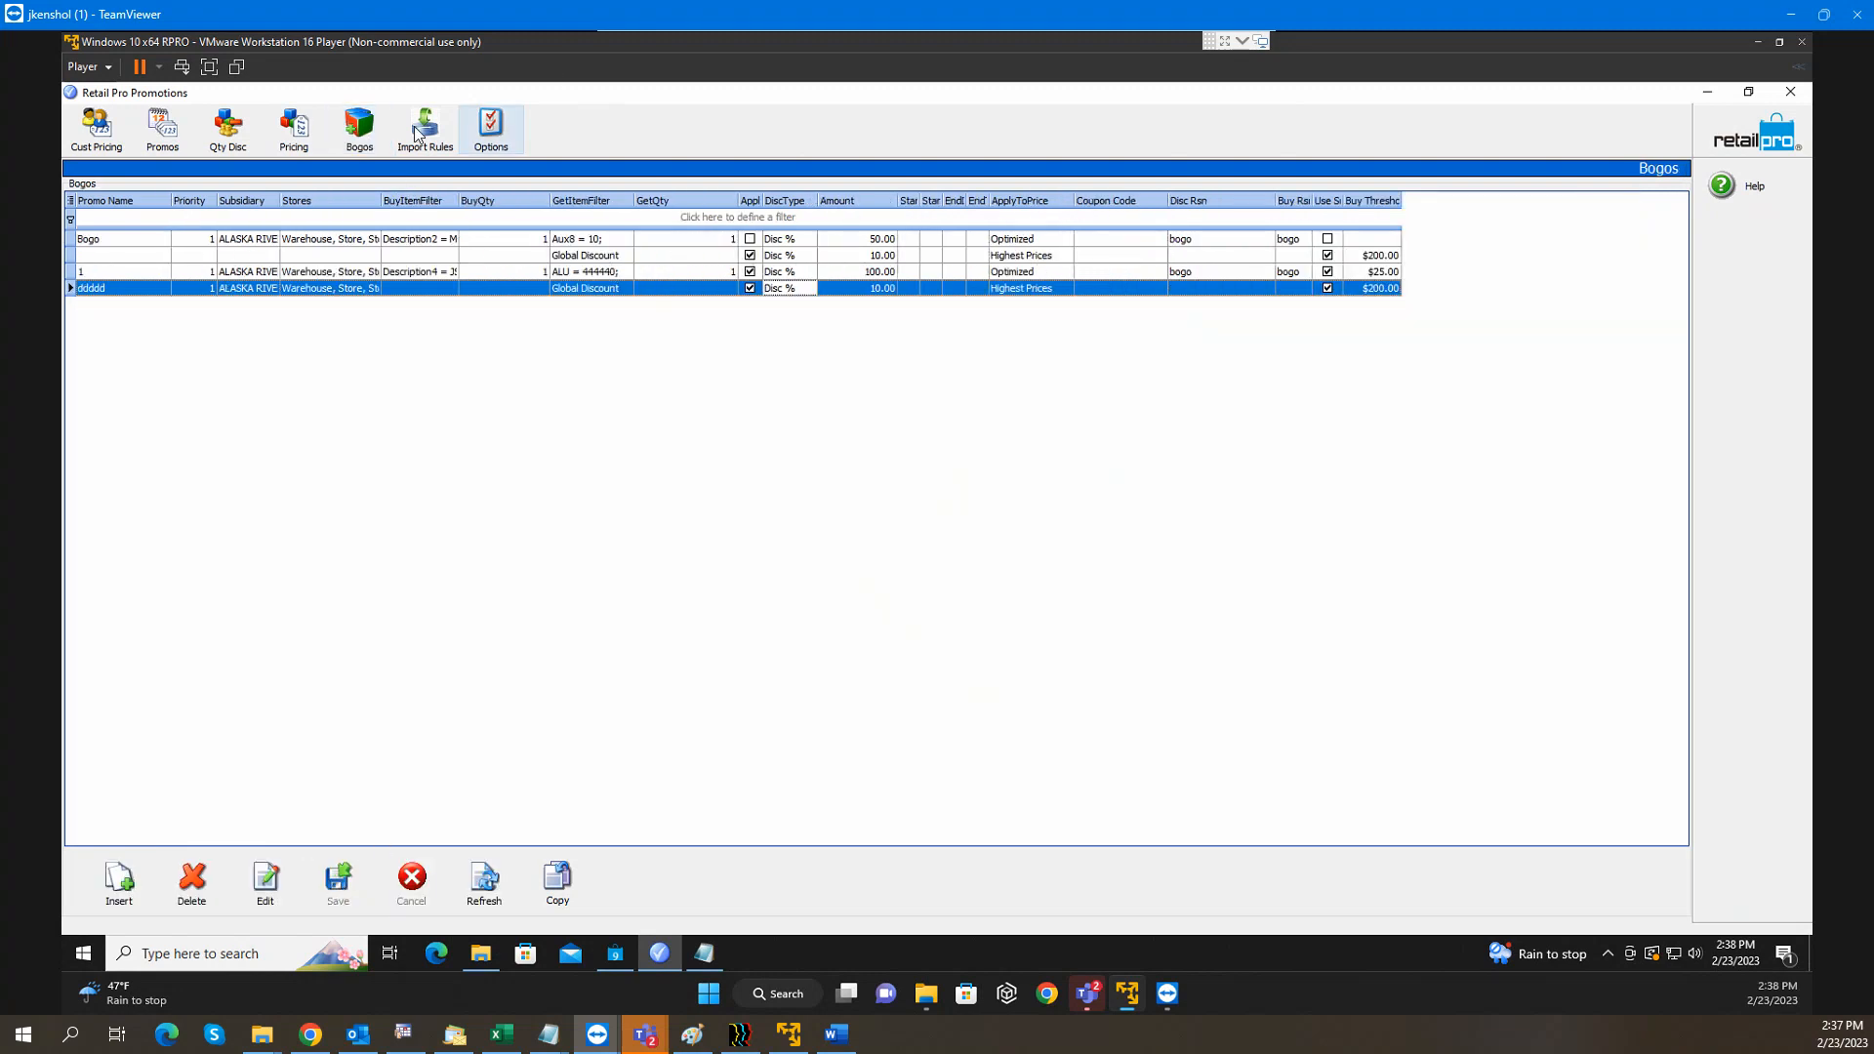
left_click(153, 132)
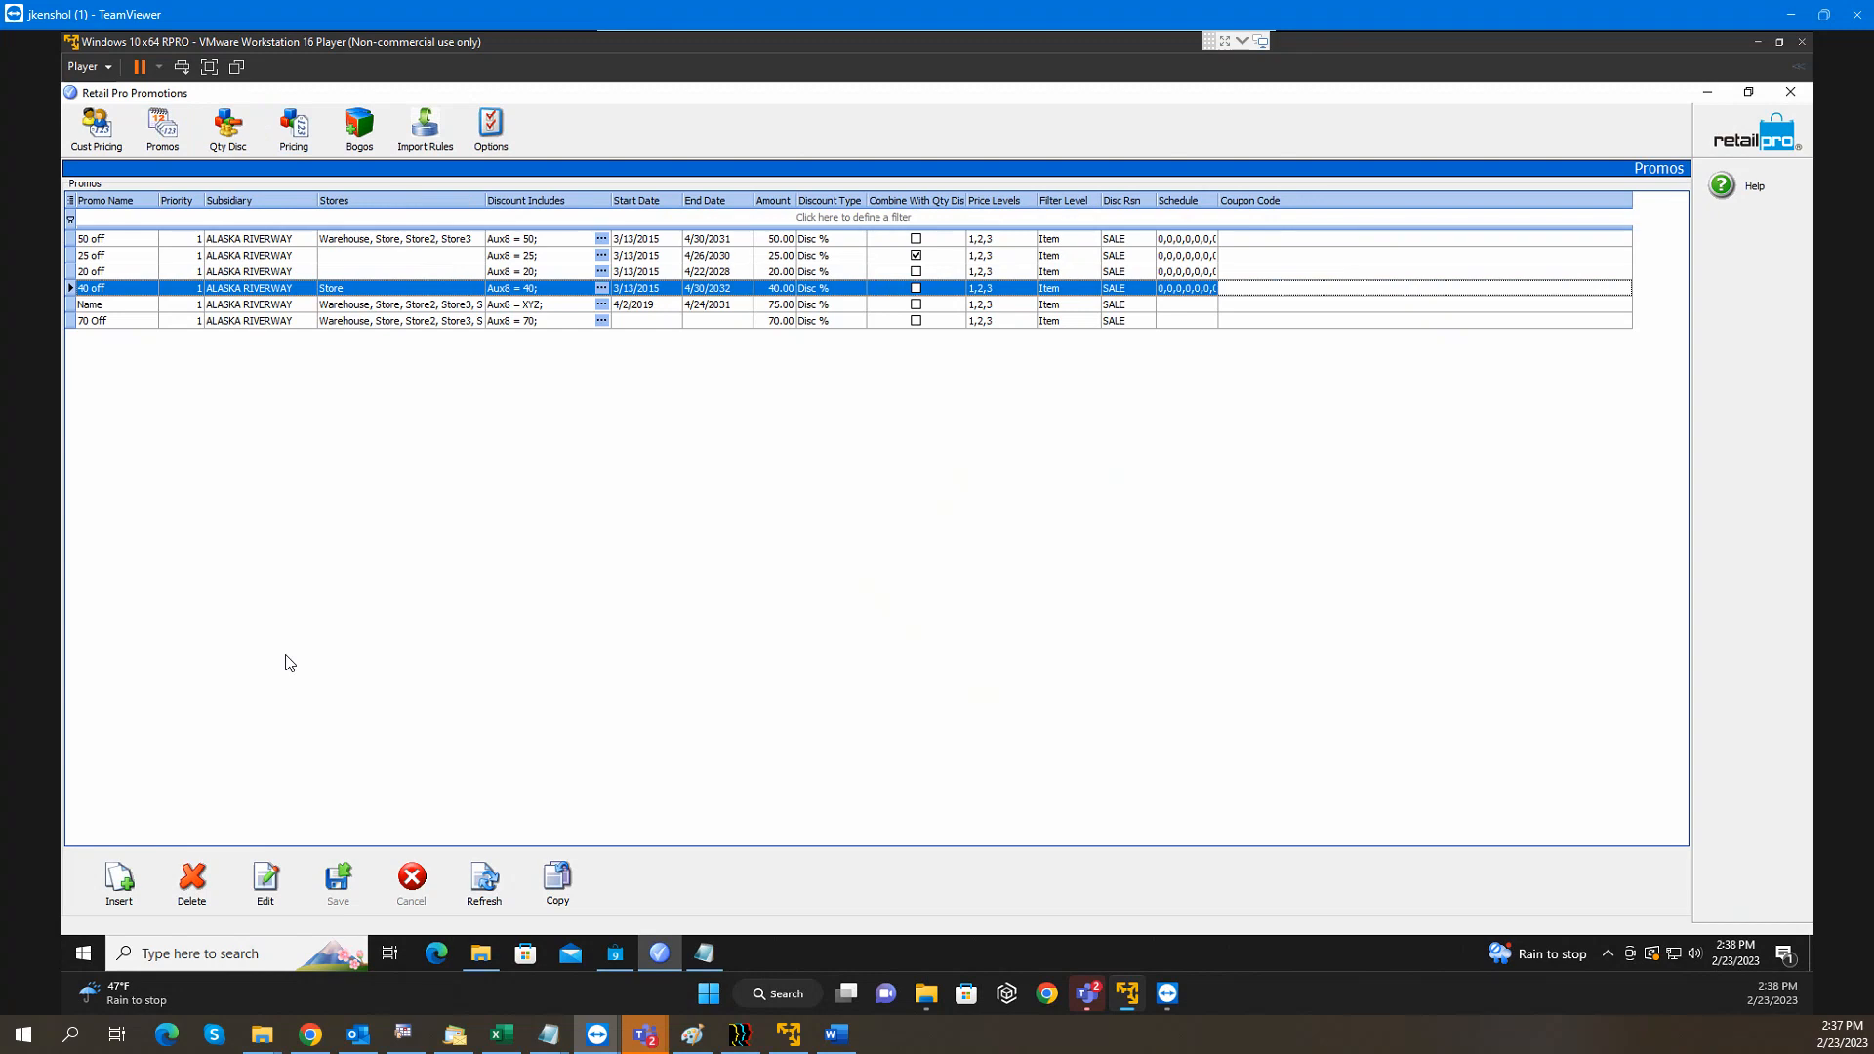
left_click(274, 886)
type("40")
left_click(342, 889)
Reselect the 40 off promotion and minimize the Promotions window
left_click(1247, 309)
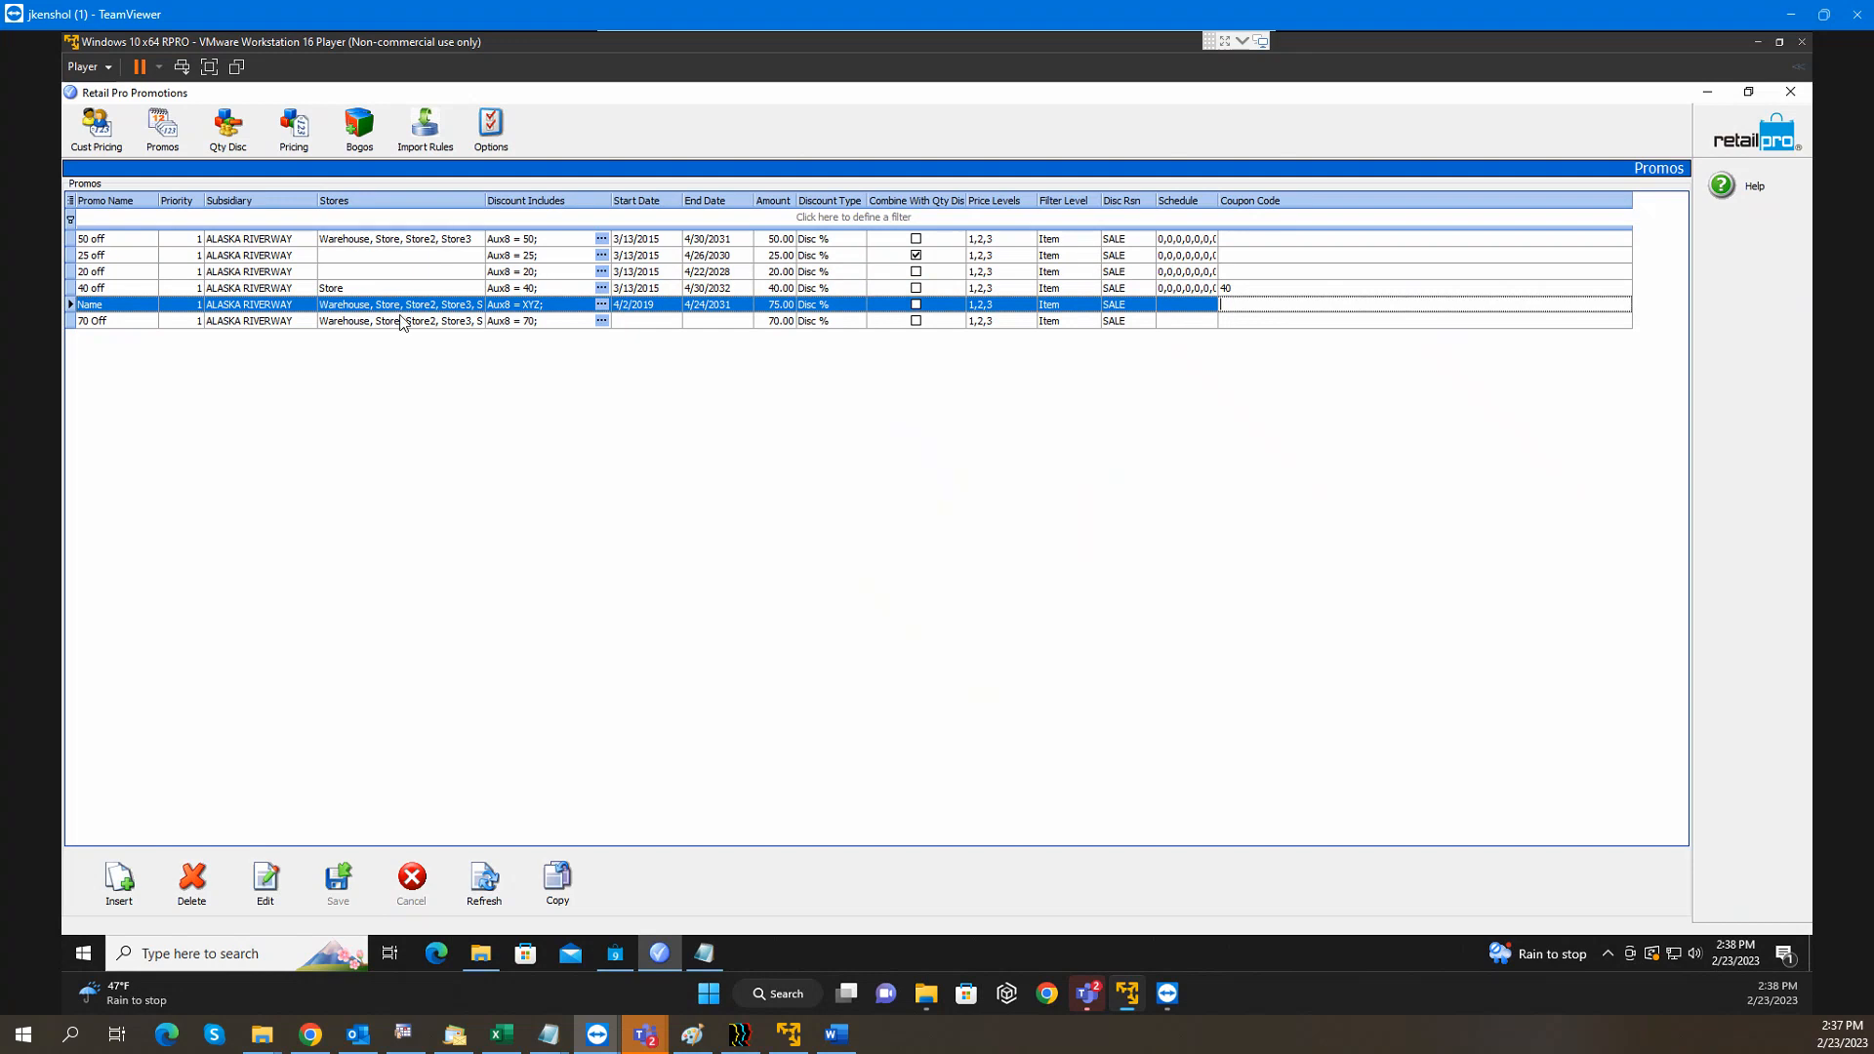
left_click(261, 289)
left_click(262, 289)
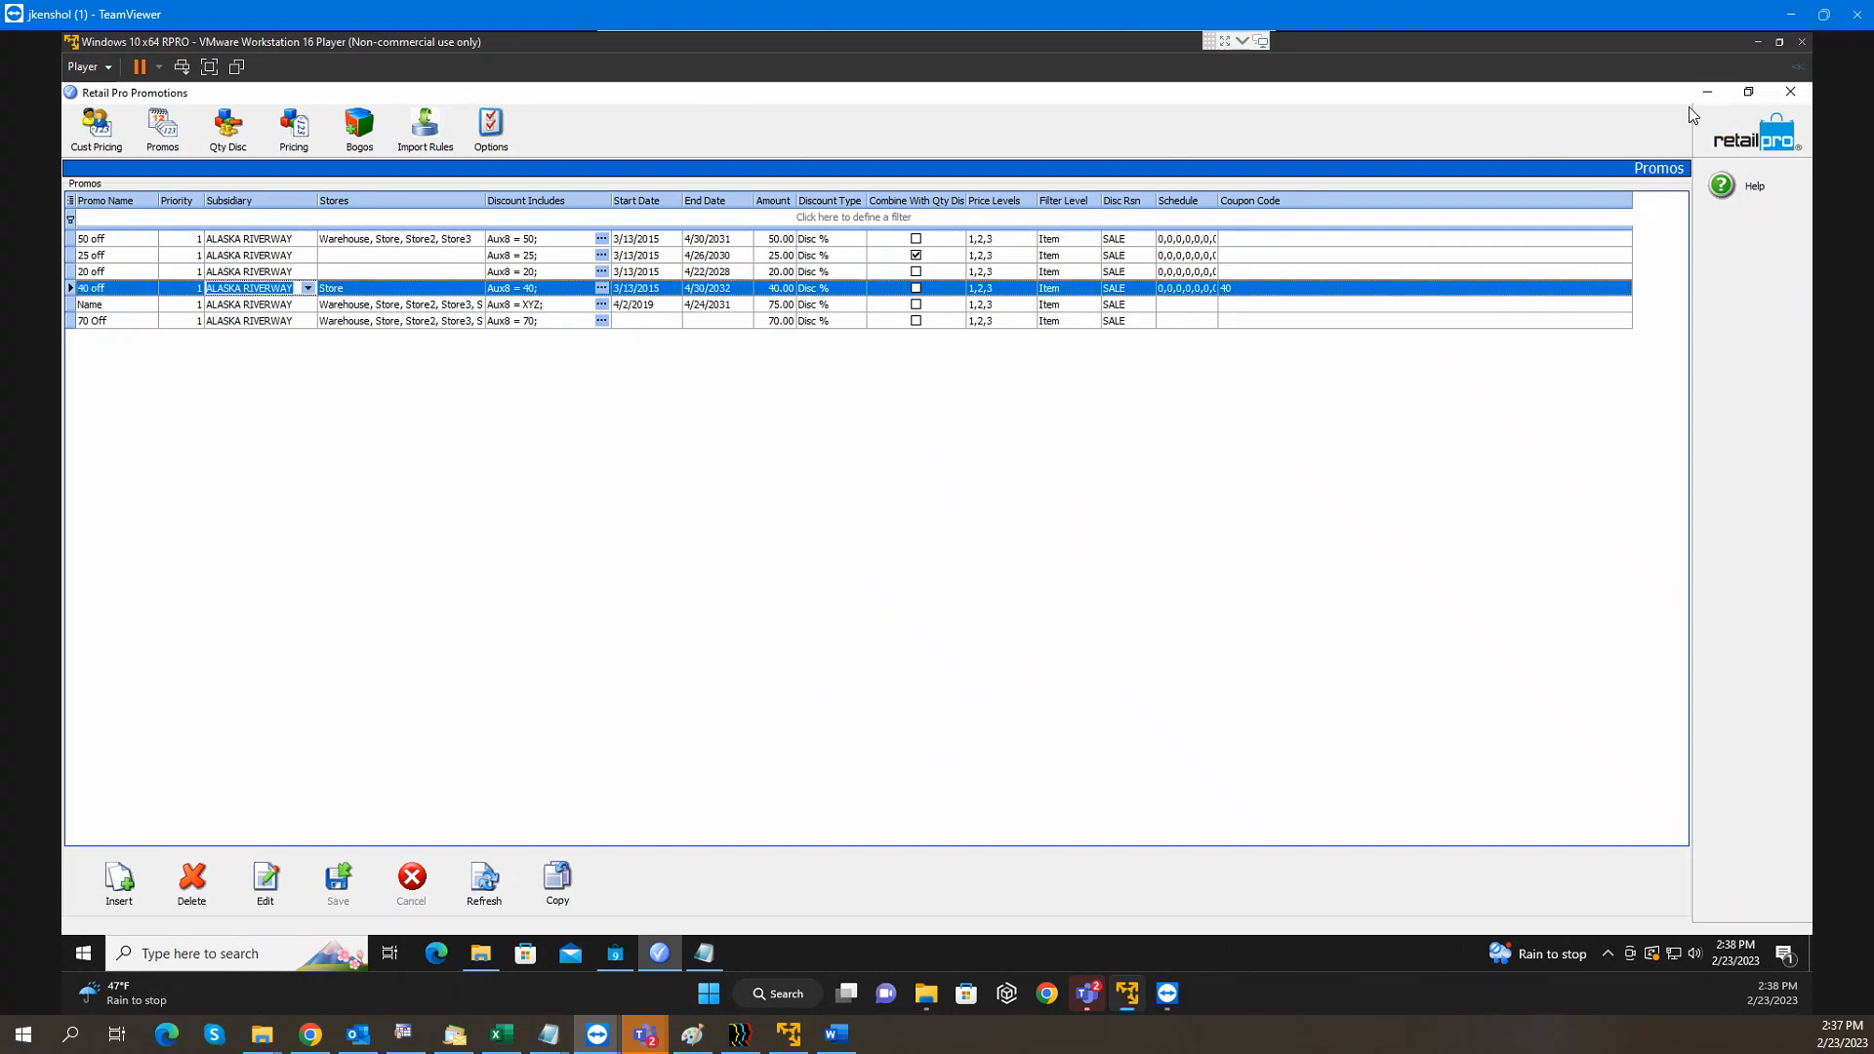
left_click(1710, 91)
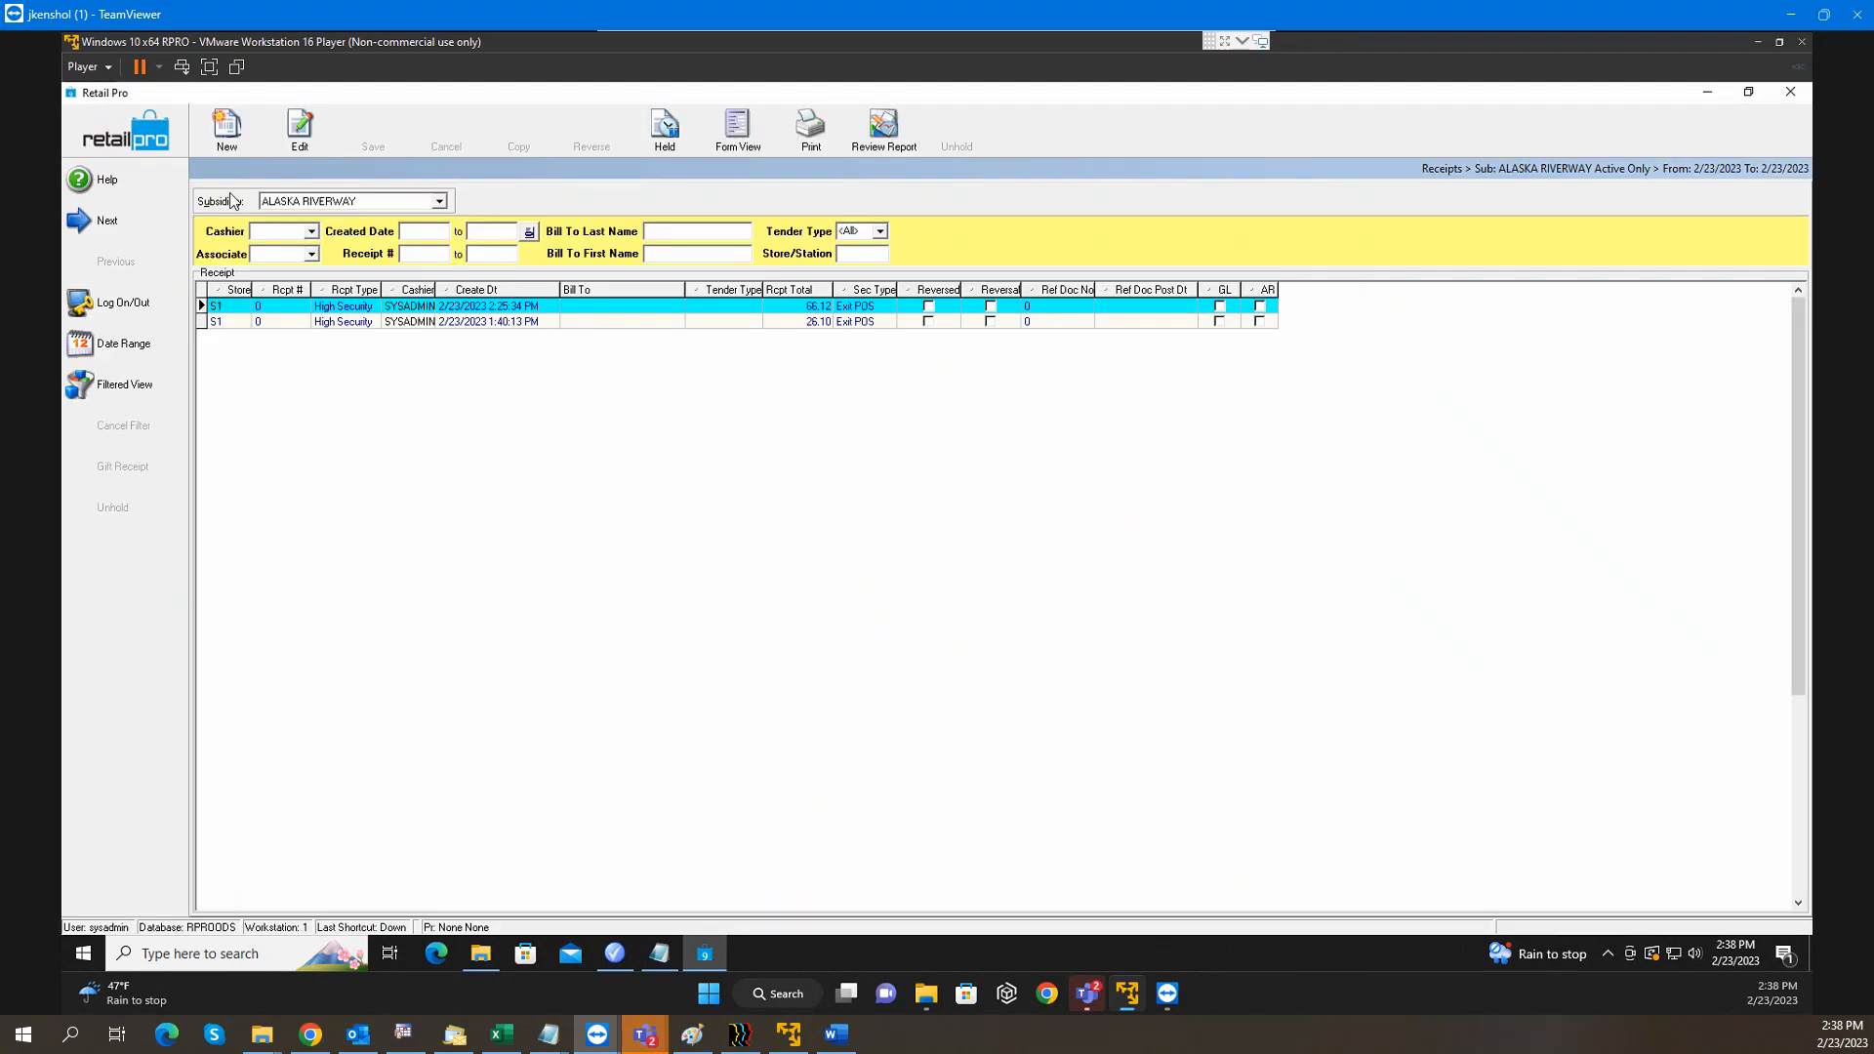
Start a new receipt and add item 100001 through the Lookup cell
left_click(227, 132)
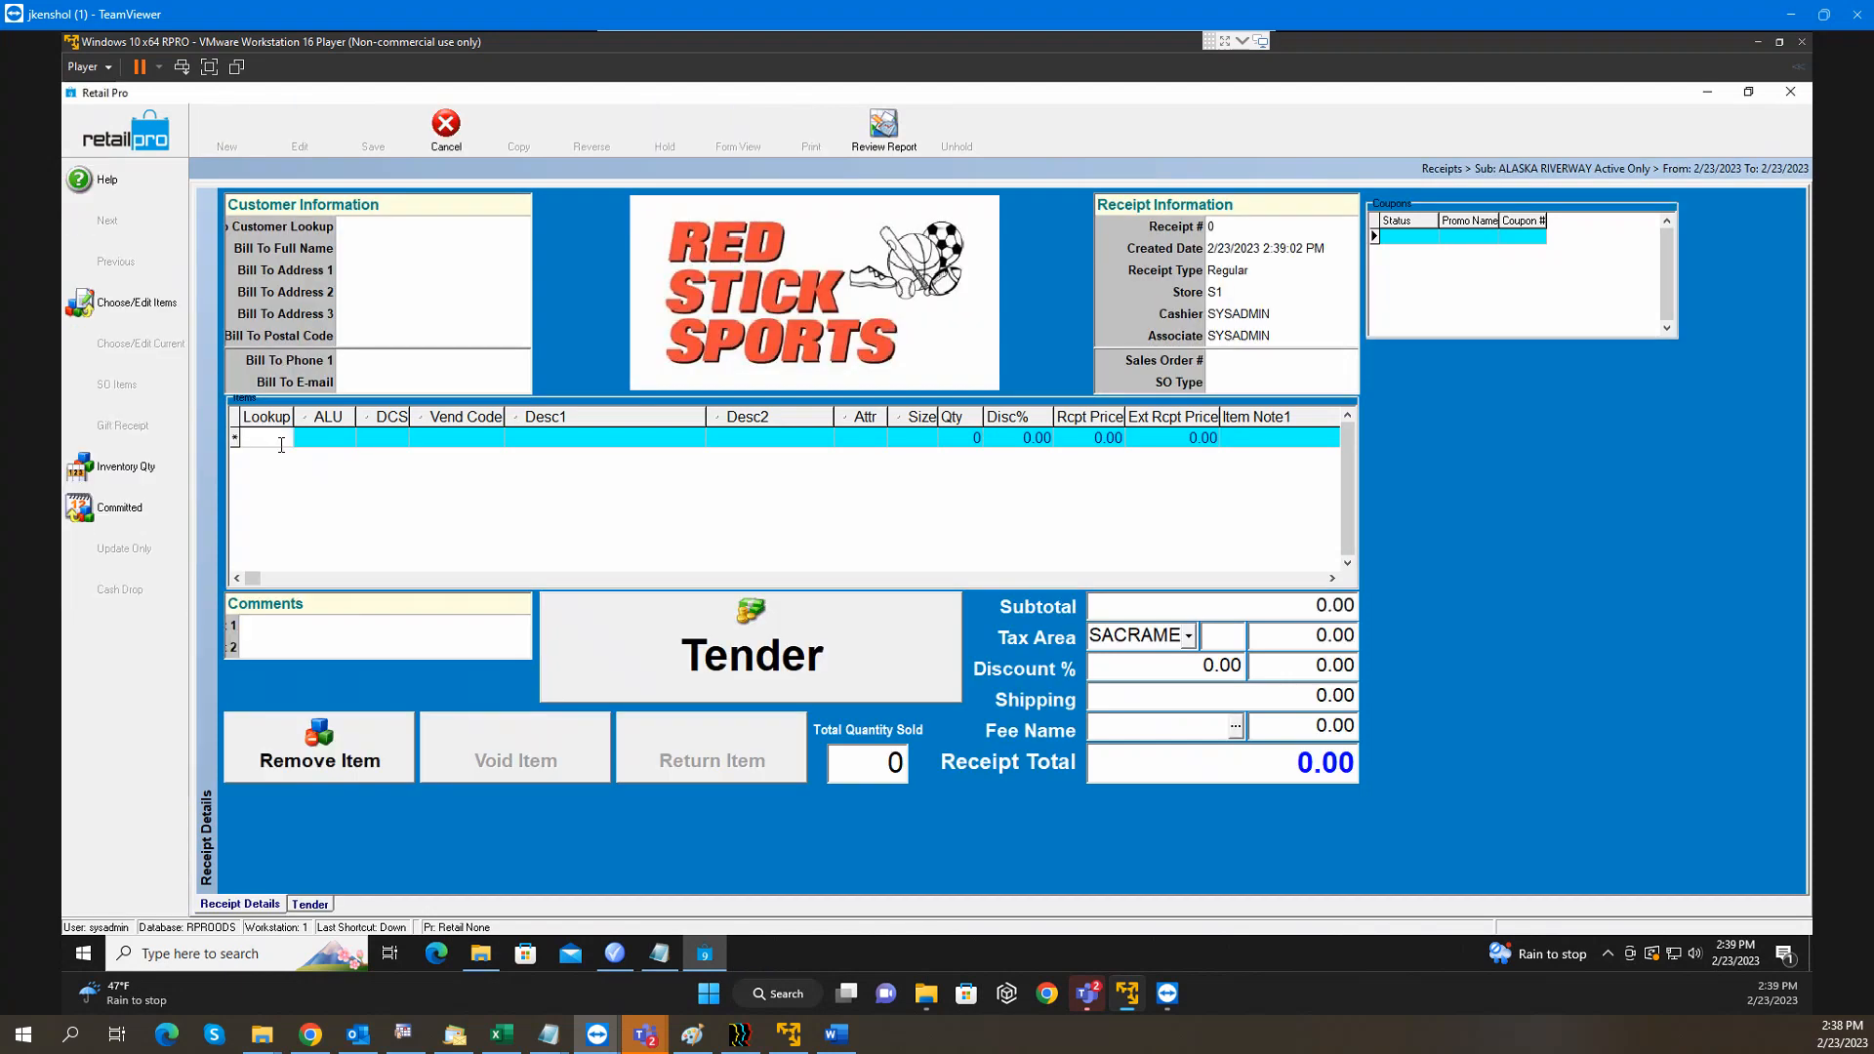
type("40")
key("Return")
type("100001")
double_click(281, 445)
key("Return")
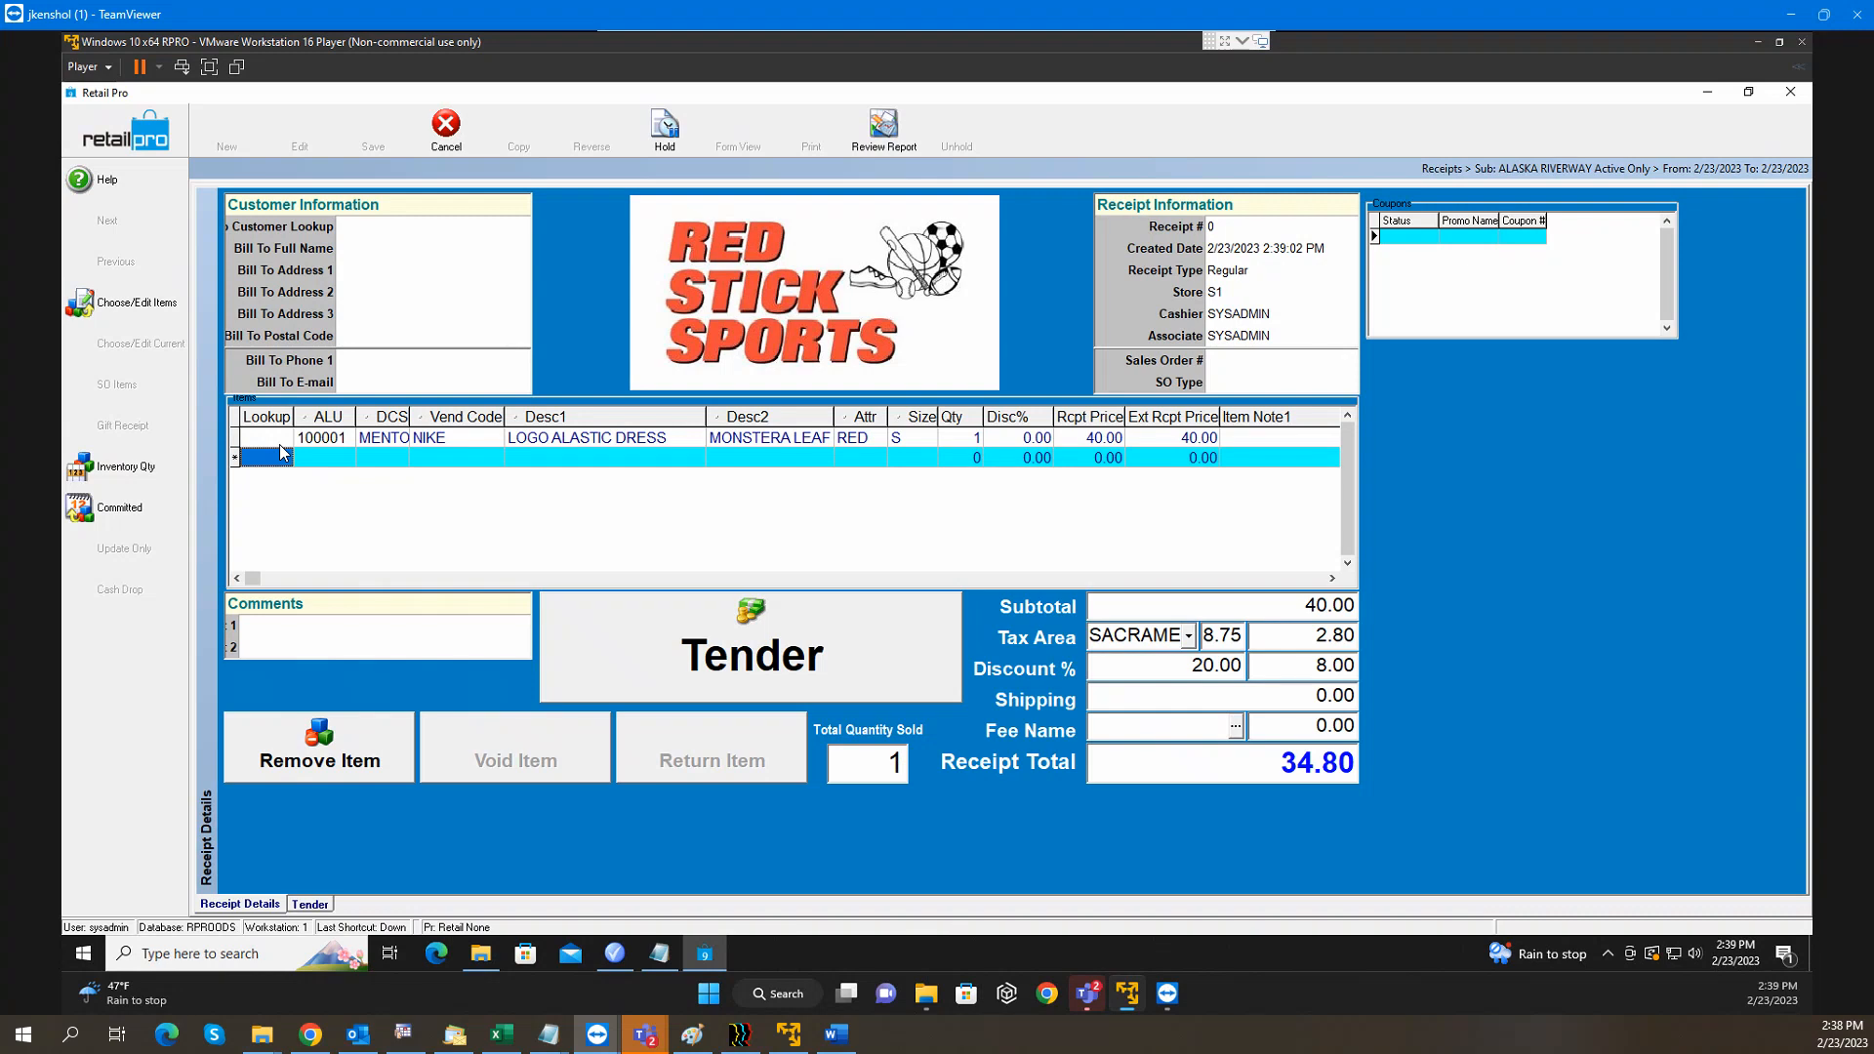
Enter coupon 40 in the receipt's Coupons grid
left_click(1529, 240)
type("40")
key("Return")
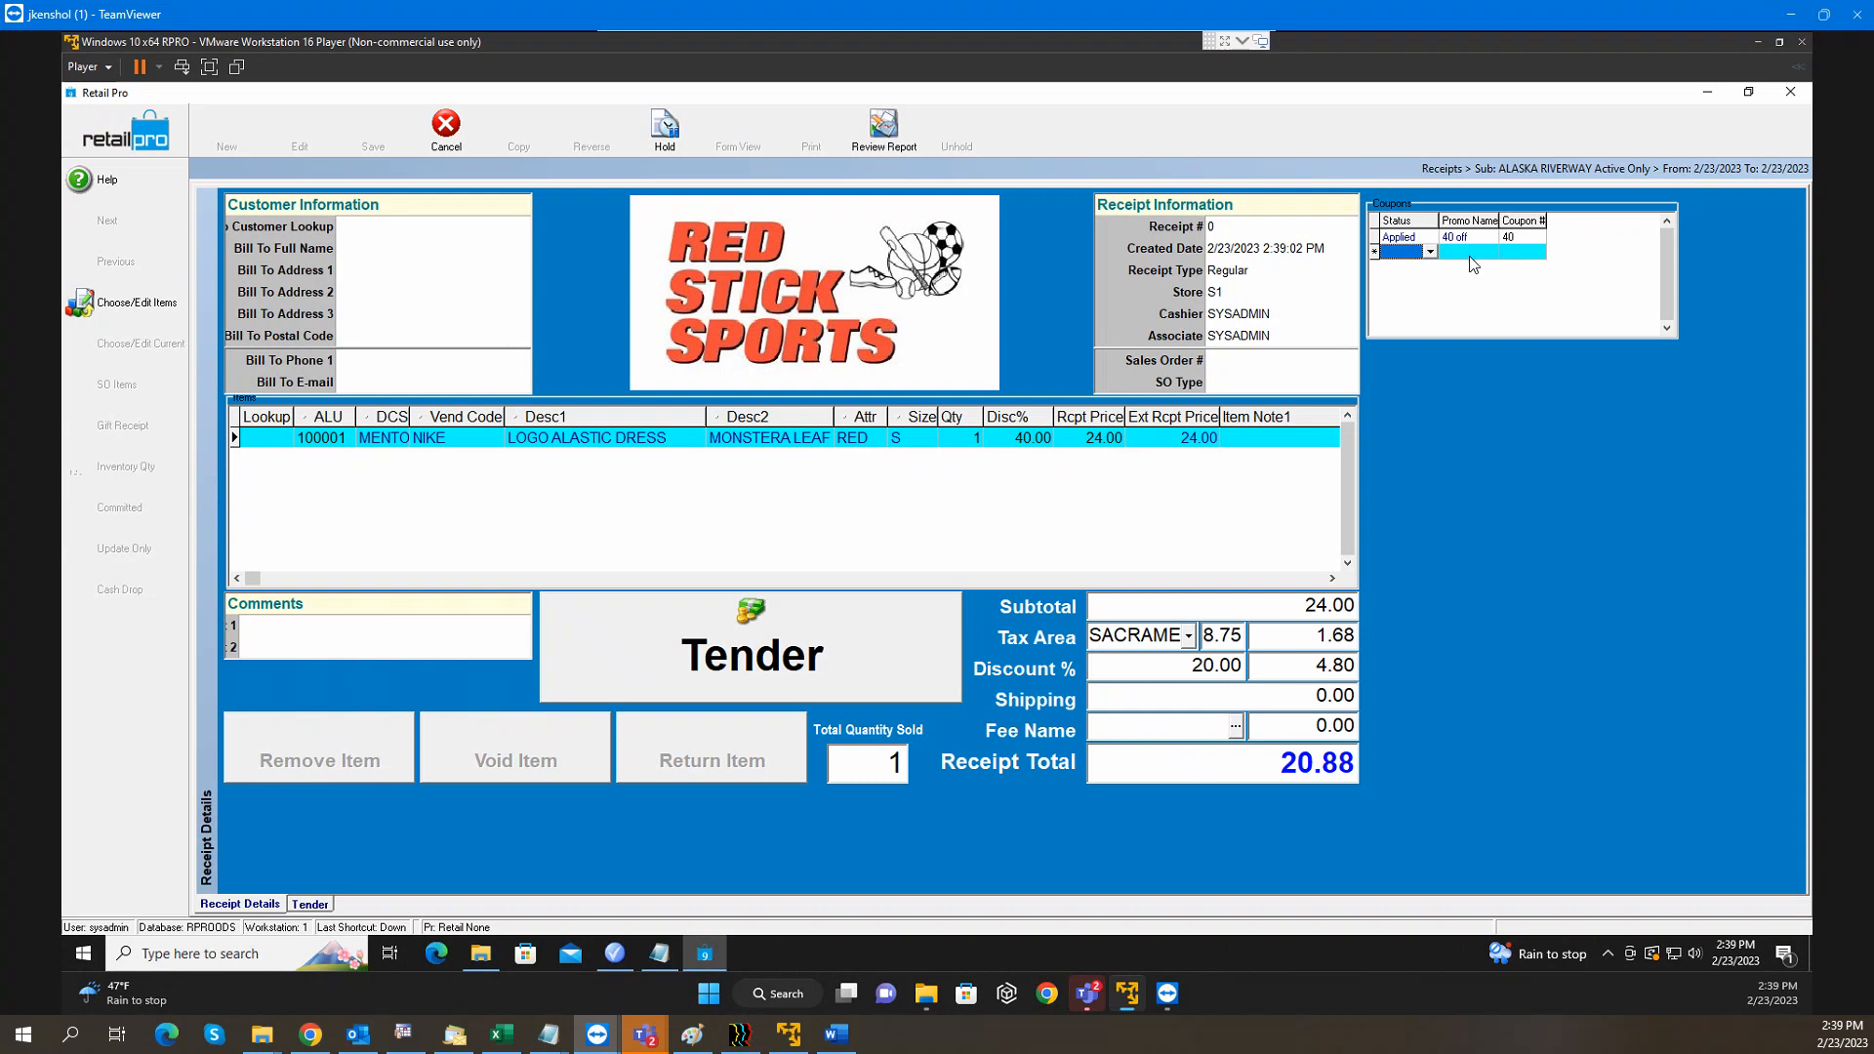
key("Up")
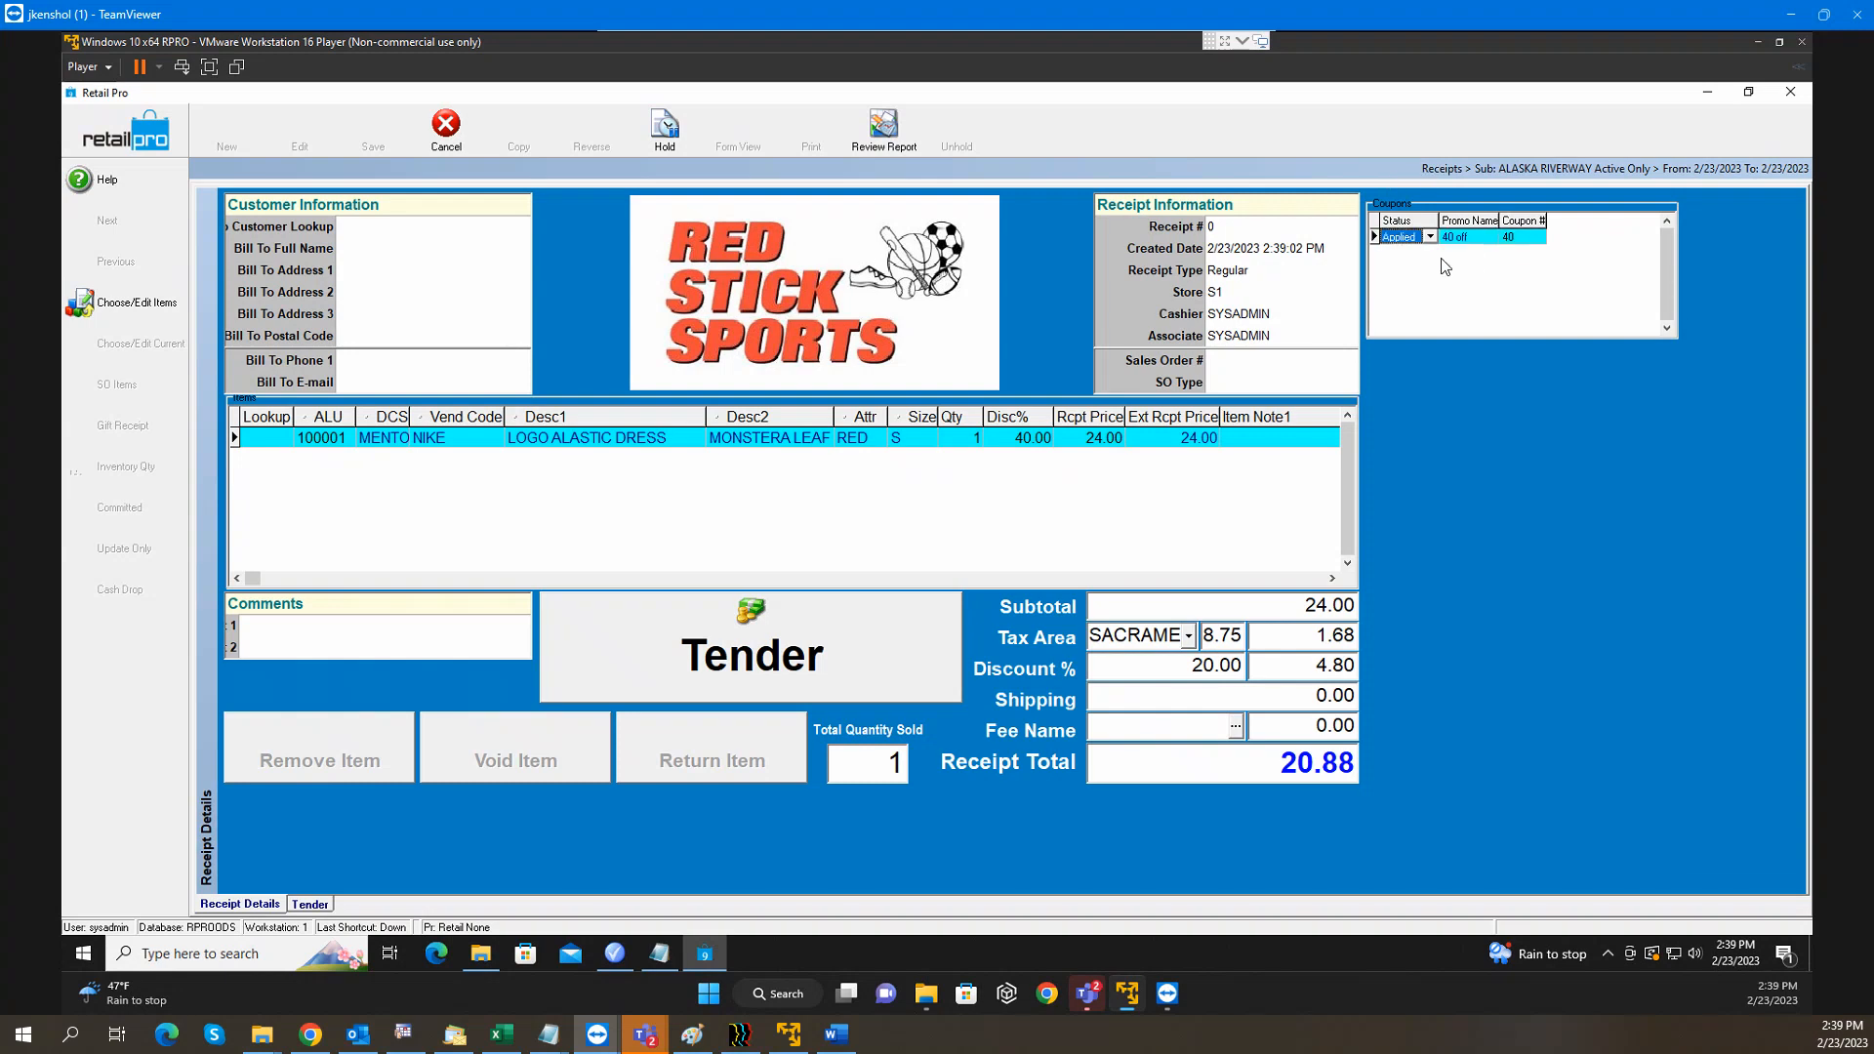
key("Down")
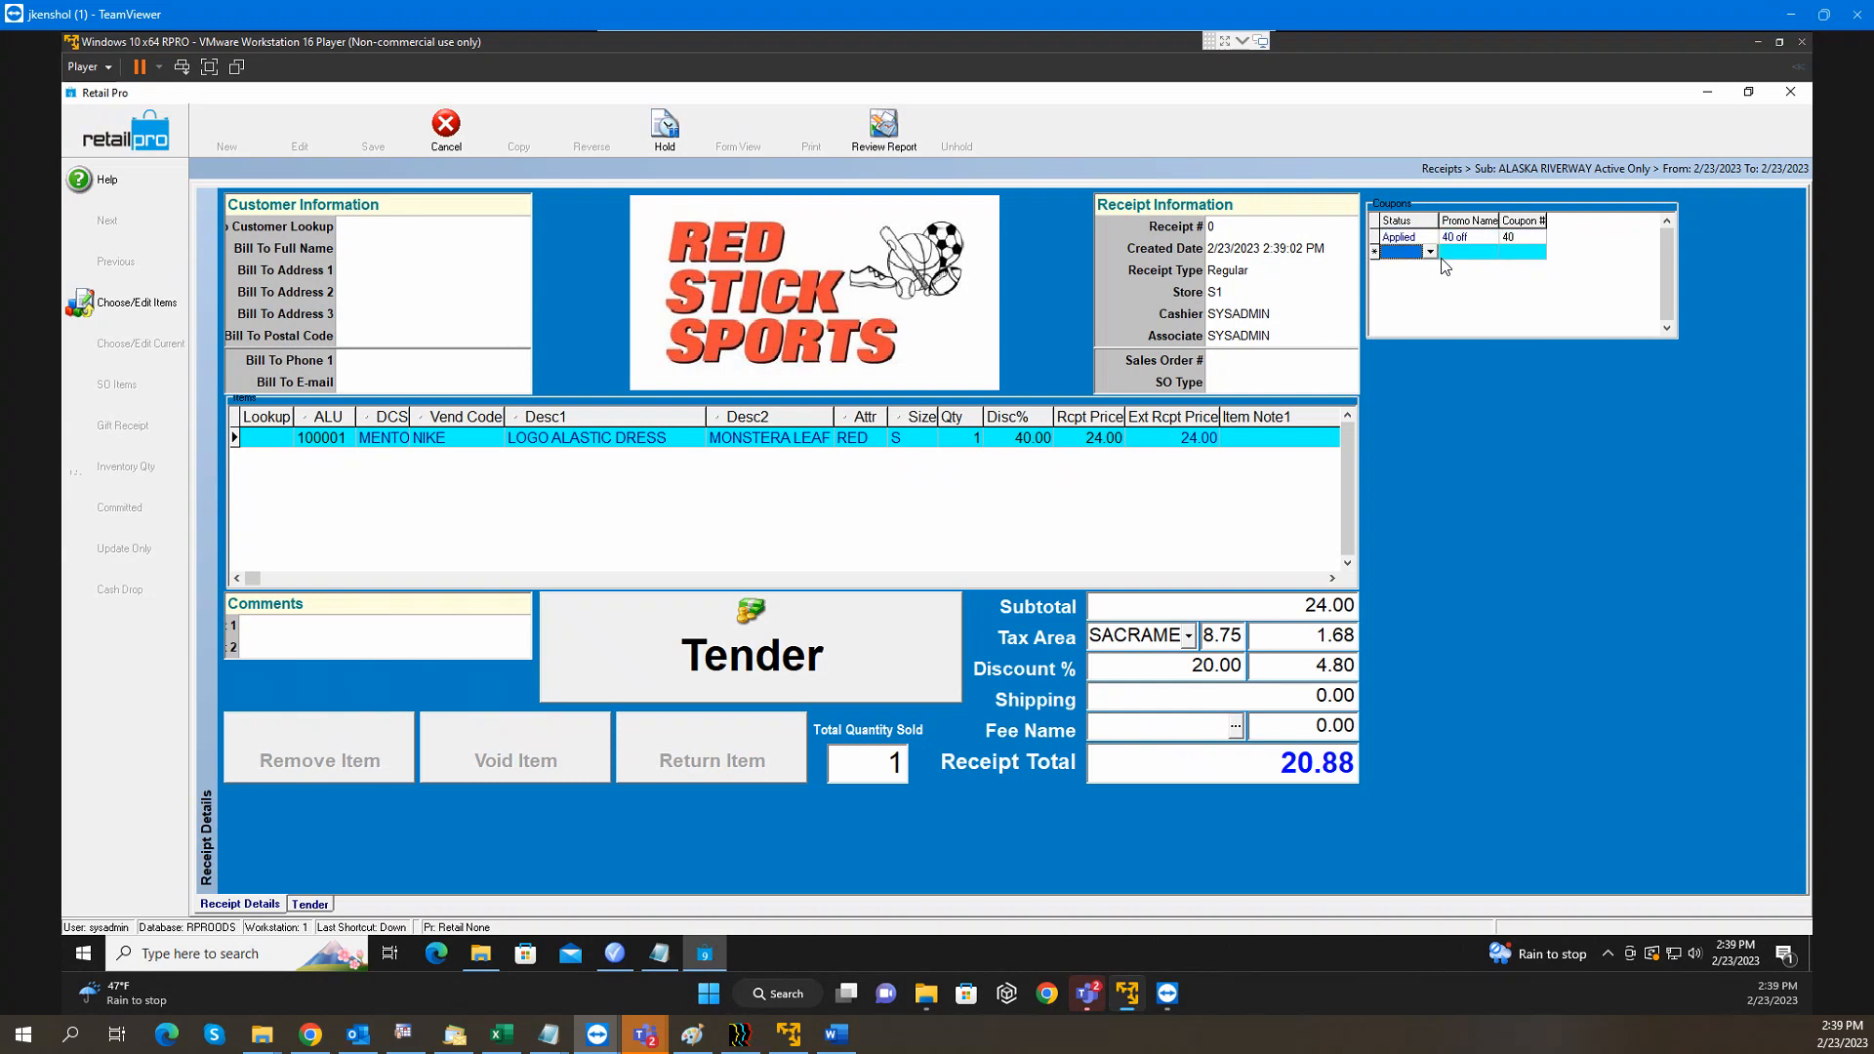
Dismiss the missing coupon number error and clear the blank coupon row, keeping coupon 40
left_click(762, 656)
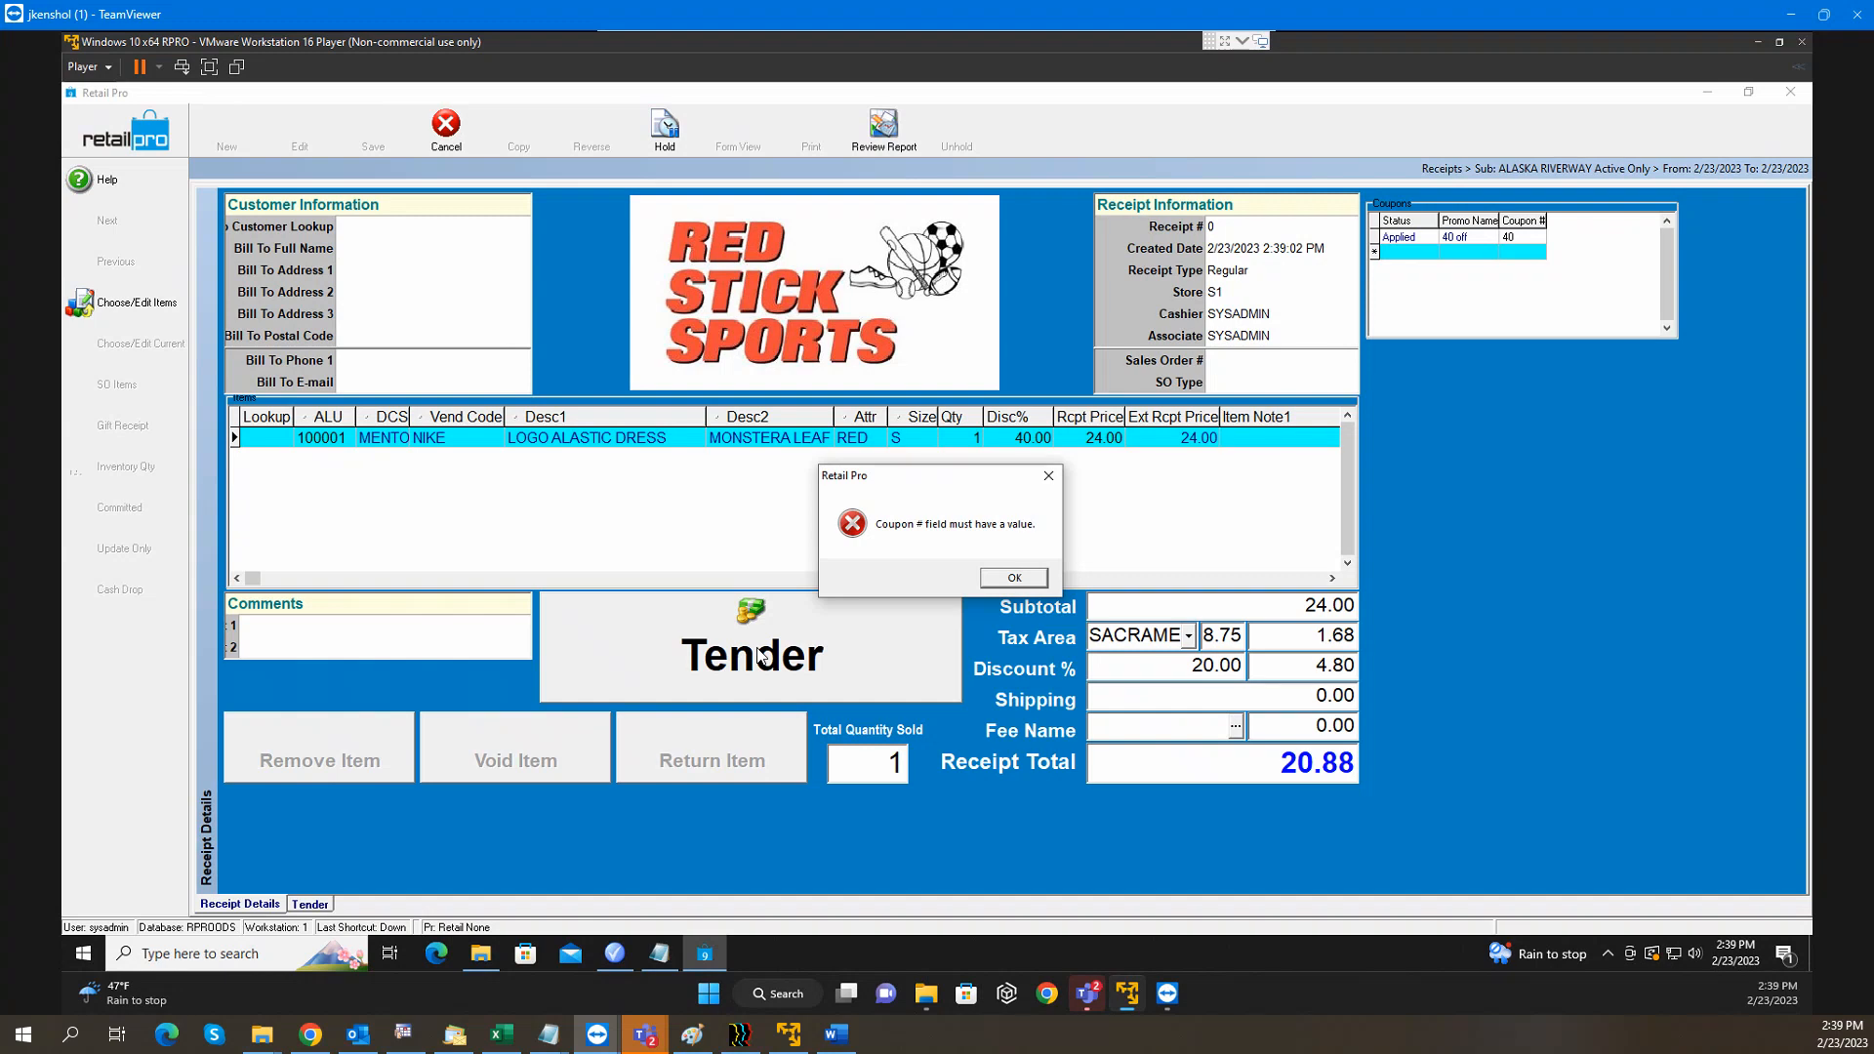
left_click(1015, 578)
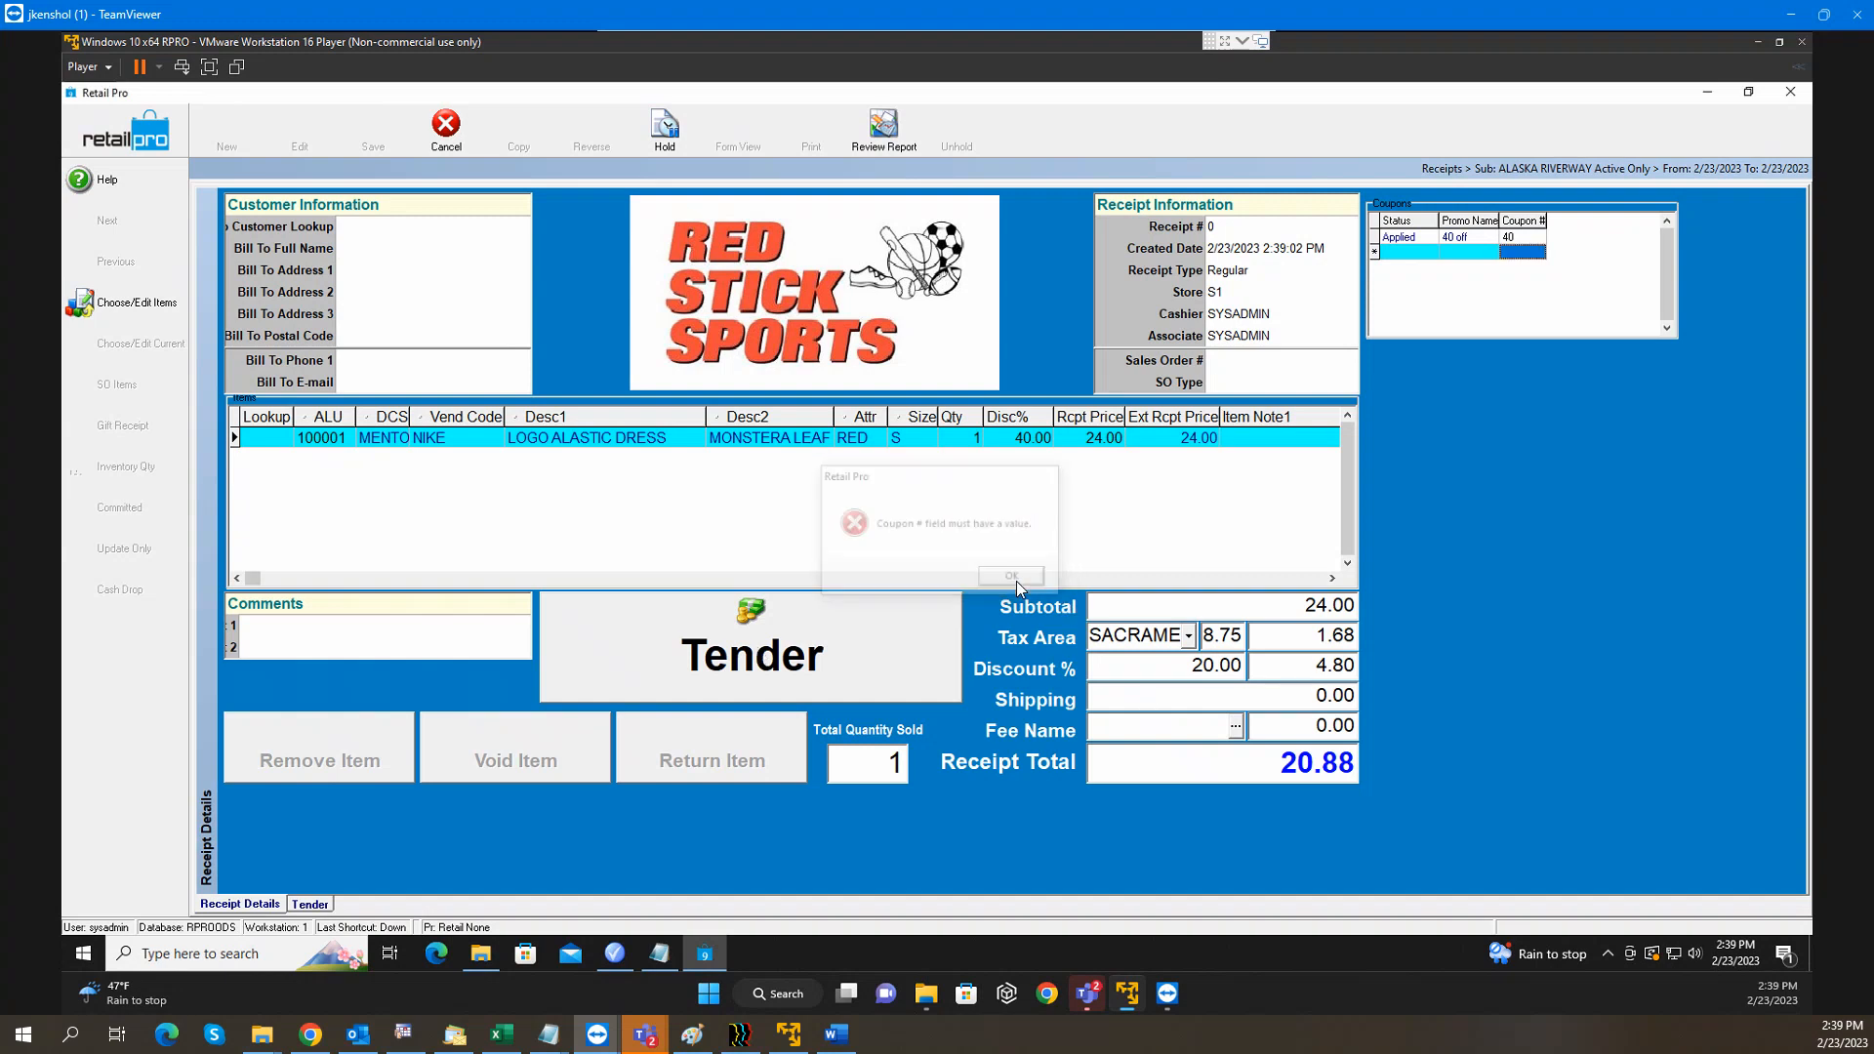
key("Up")
key("Down")
key("Up")
key("Down")
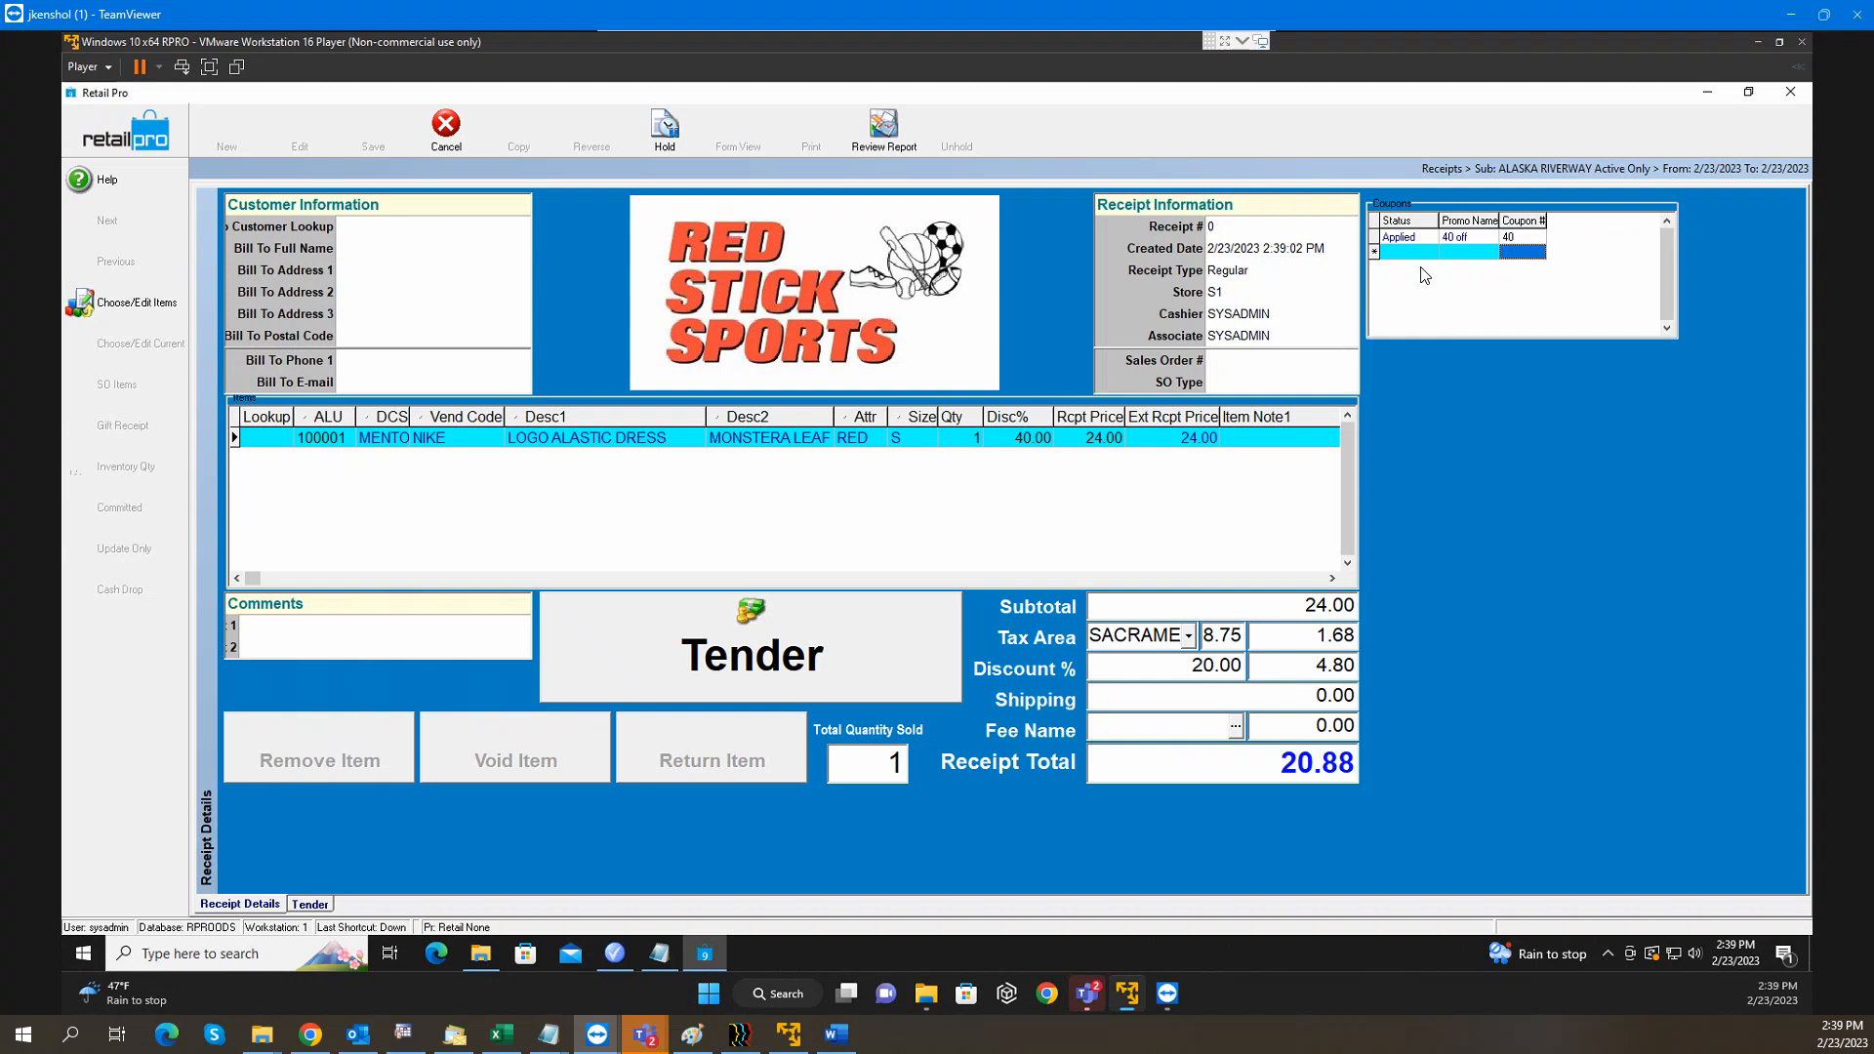
key("Up")
key("Down")
key("Up")
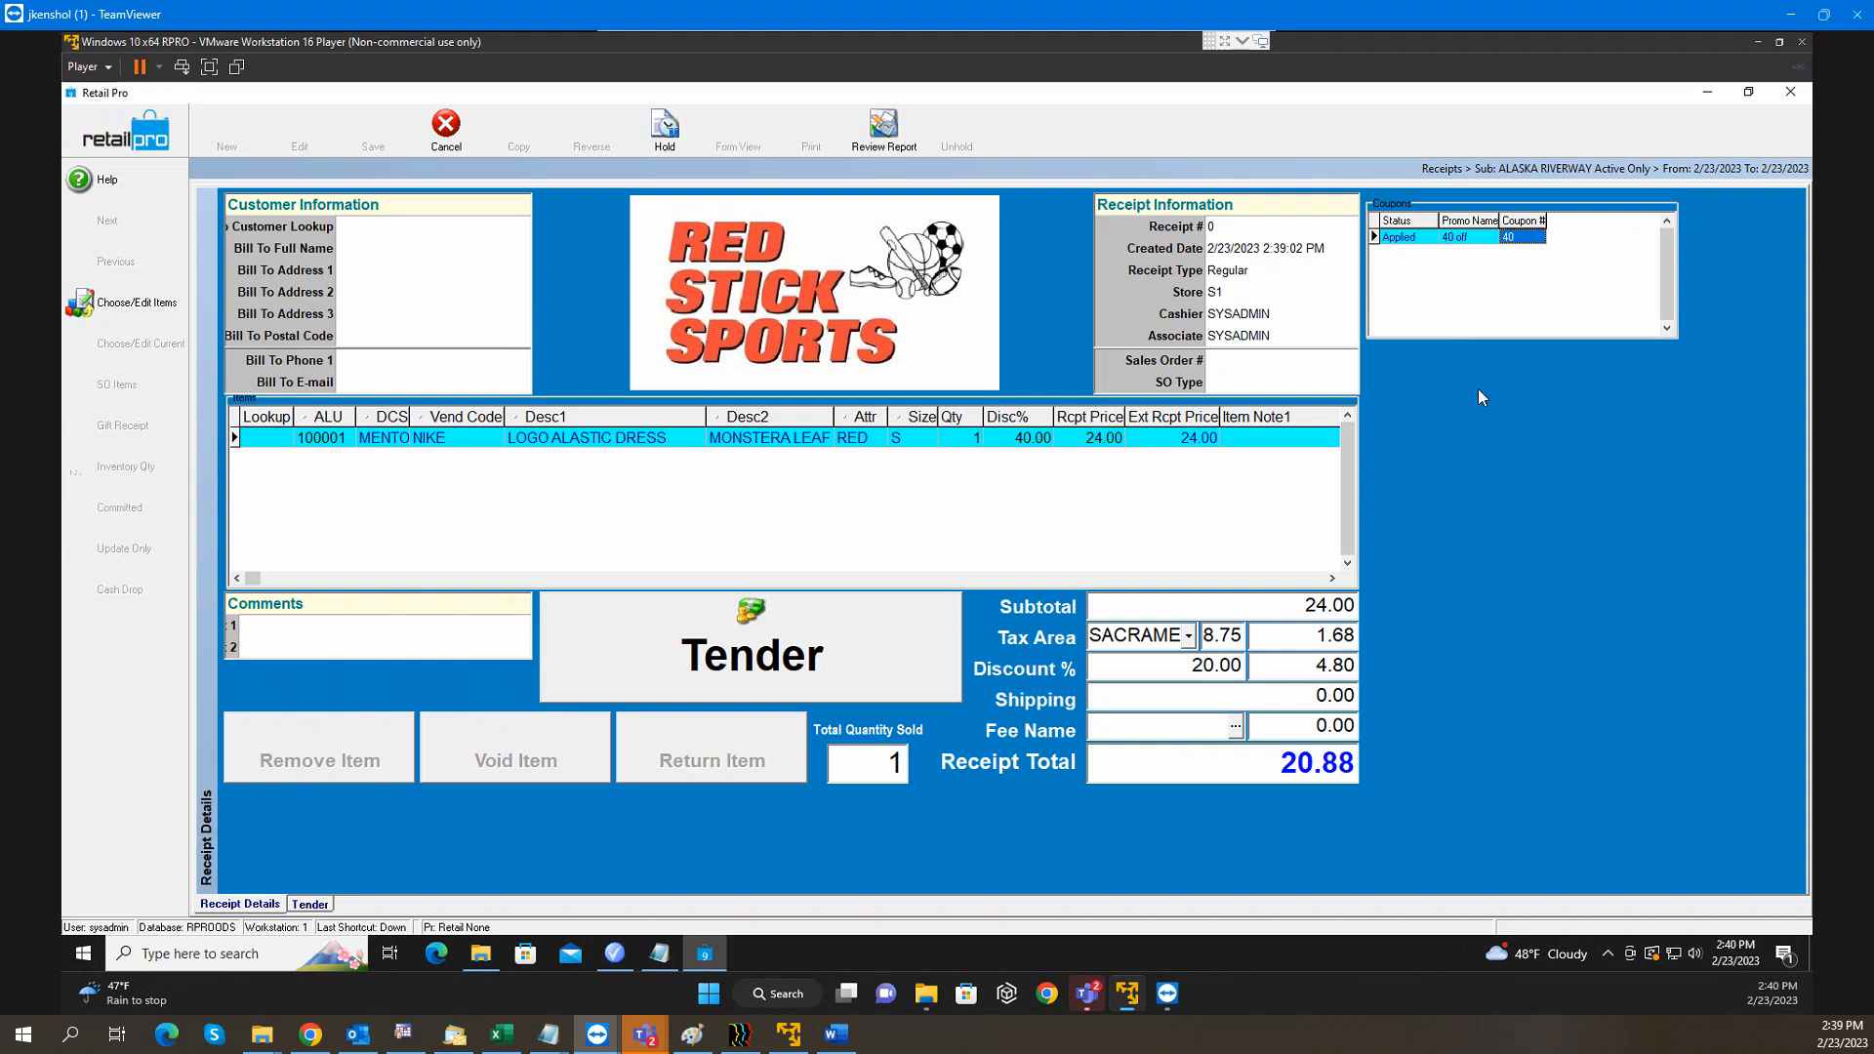
Tender the receipt with SALE as discount reason (34.80 due), then cancel and discard it
left_click(820, 659)
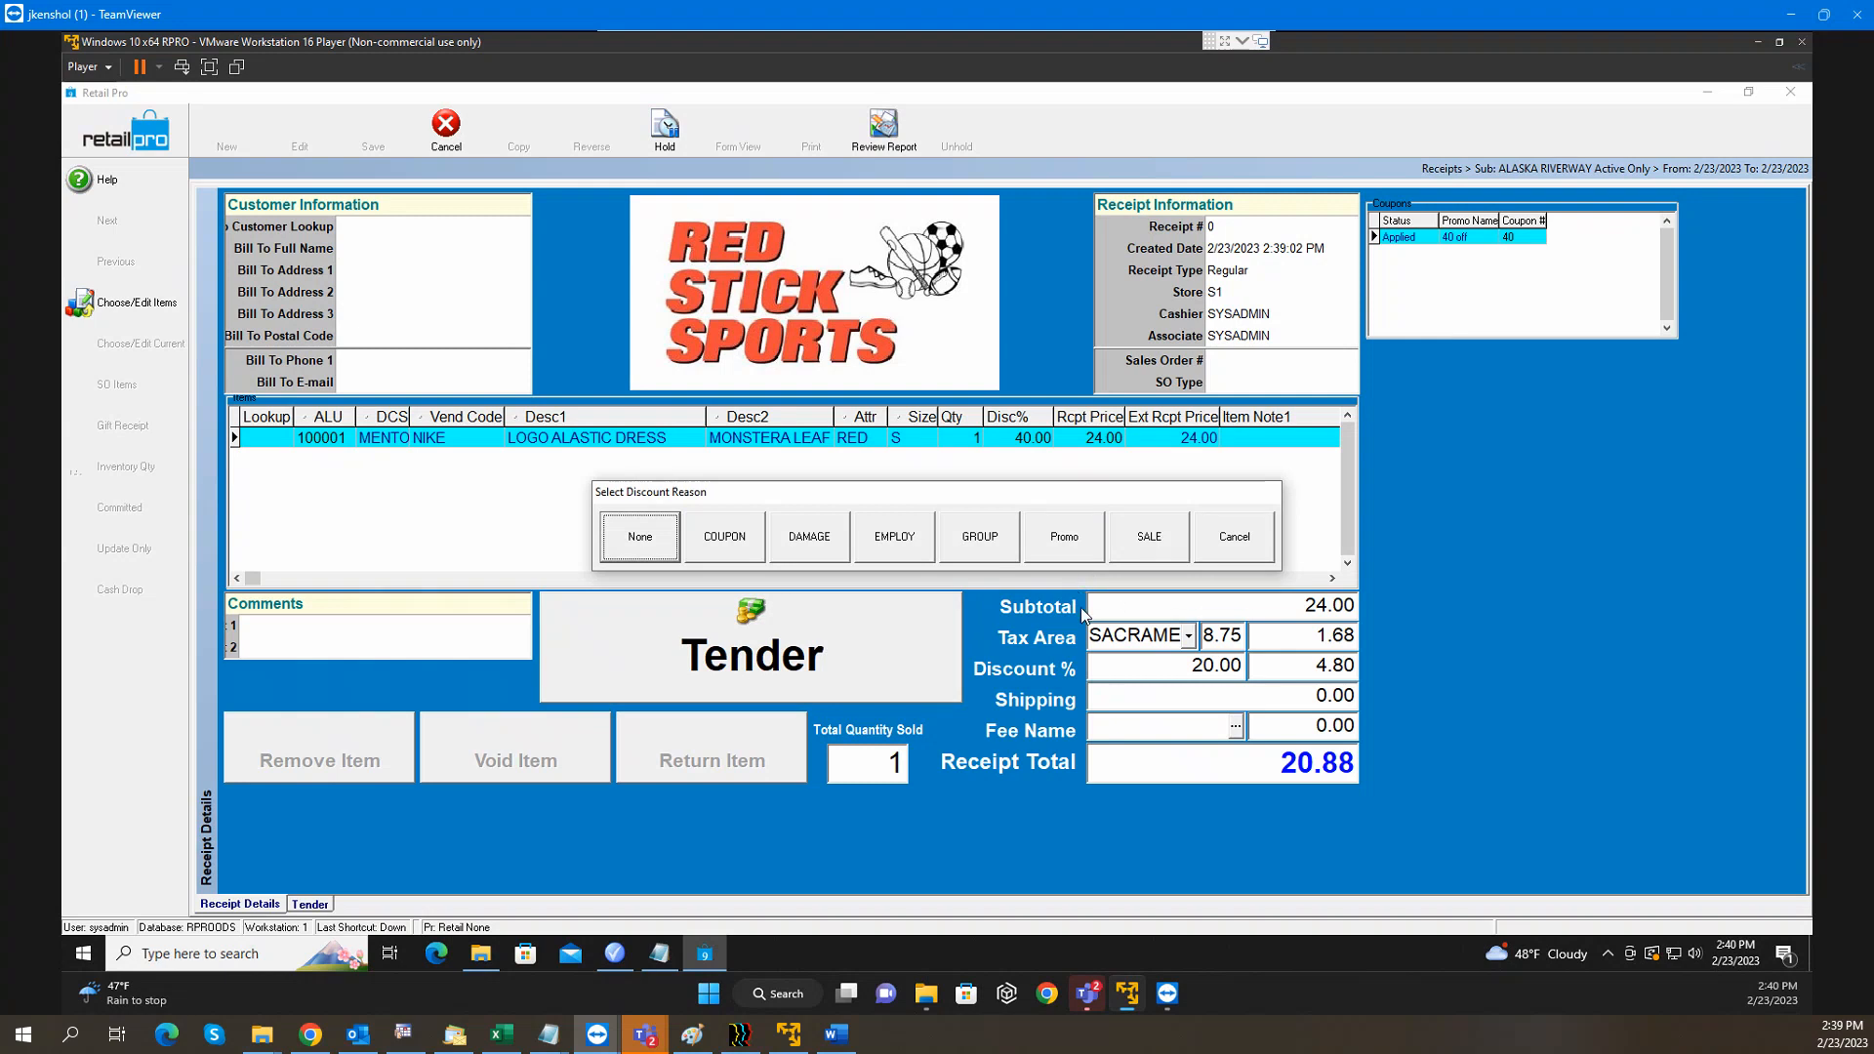
left_click(1148, 539)
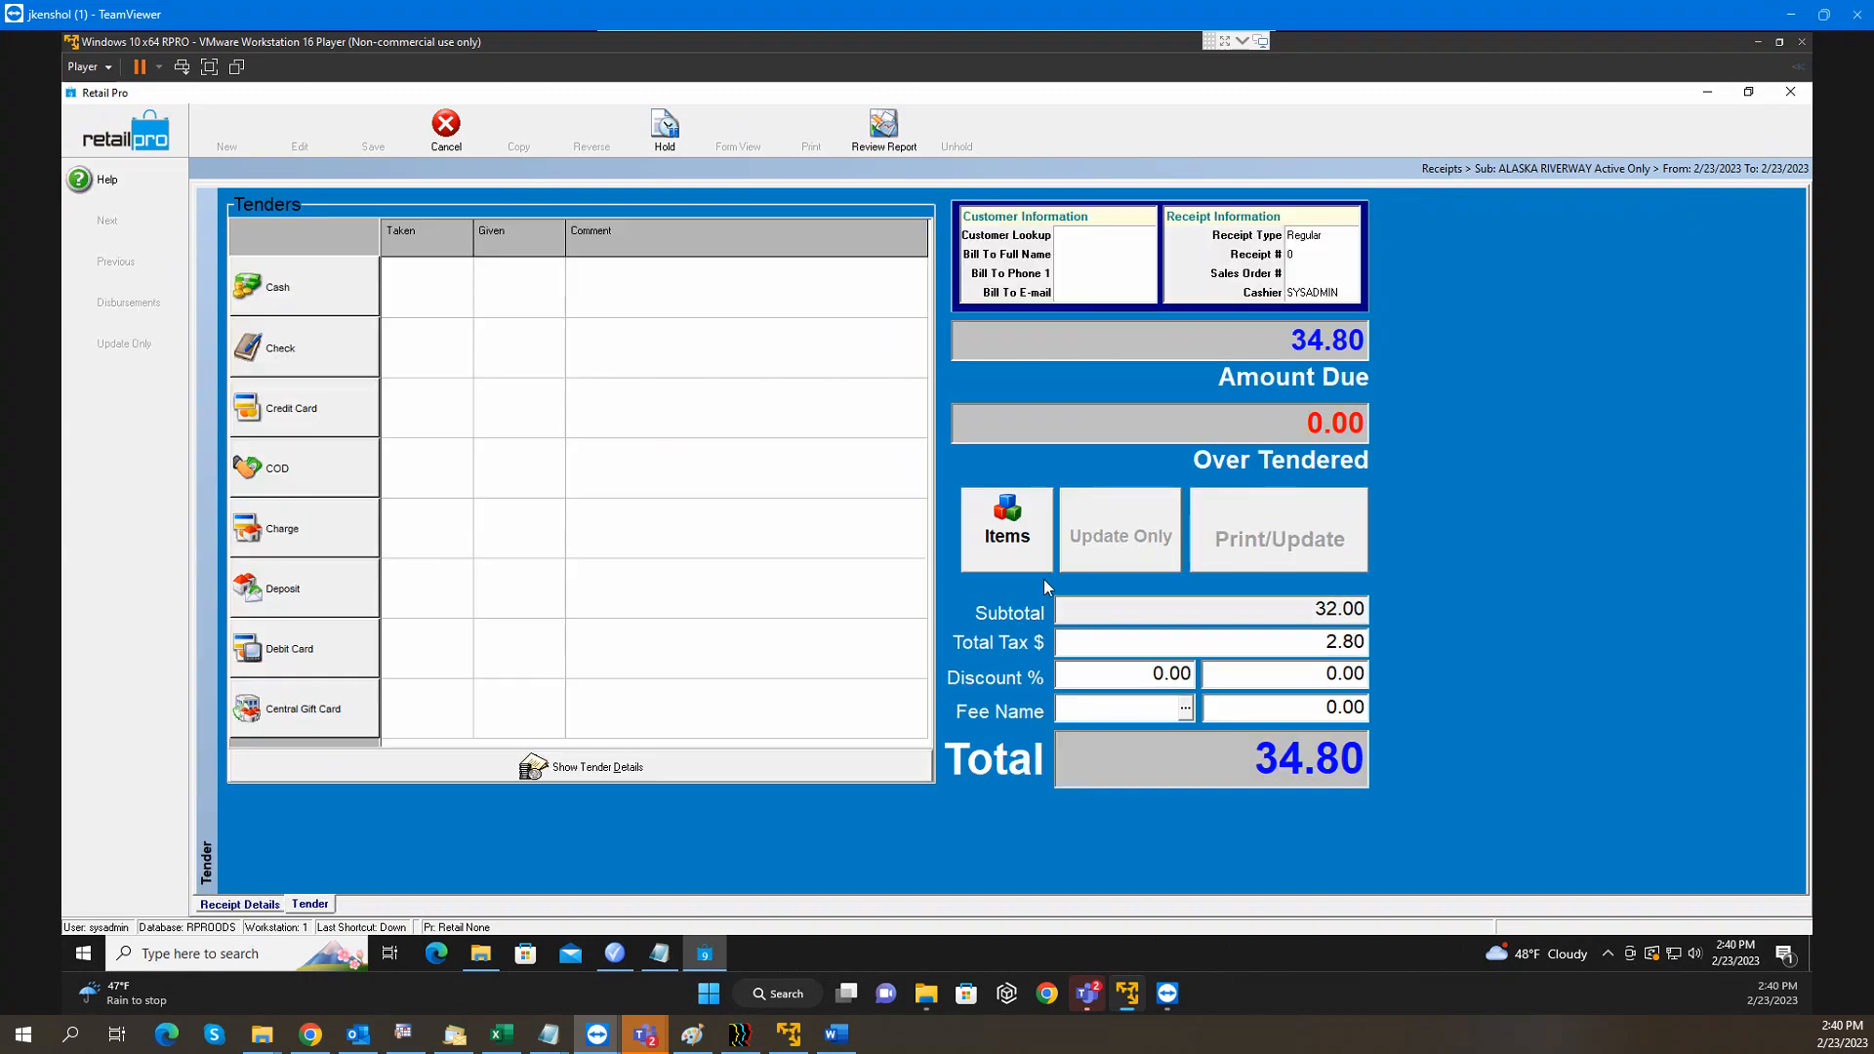
left_click(153, 135)
left_click(906, 552)
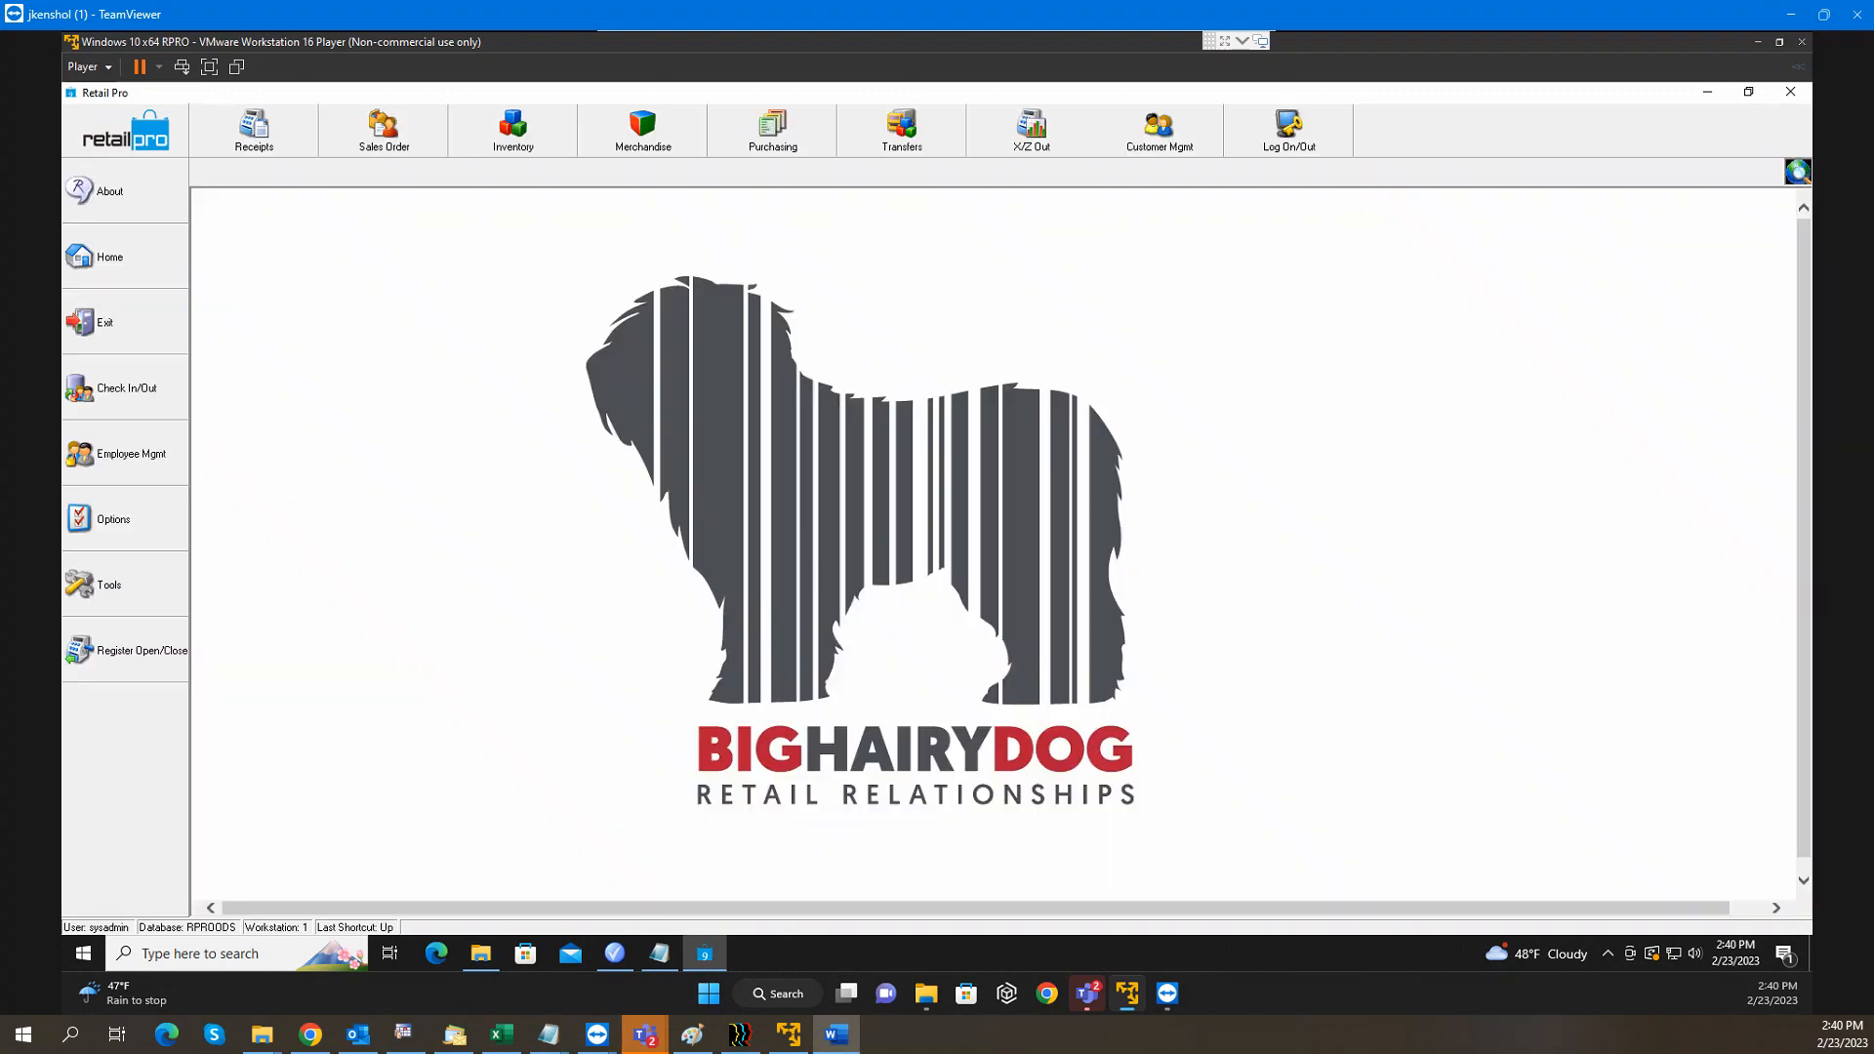
Bring up the Word notes, select the TEST, TEST, TEST line, then move Word off screen
left_click_drag(0, 195, 622, 139)
scroll(673, 586, "down", 2)
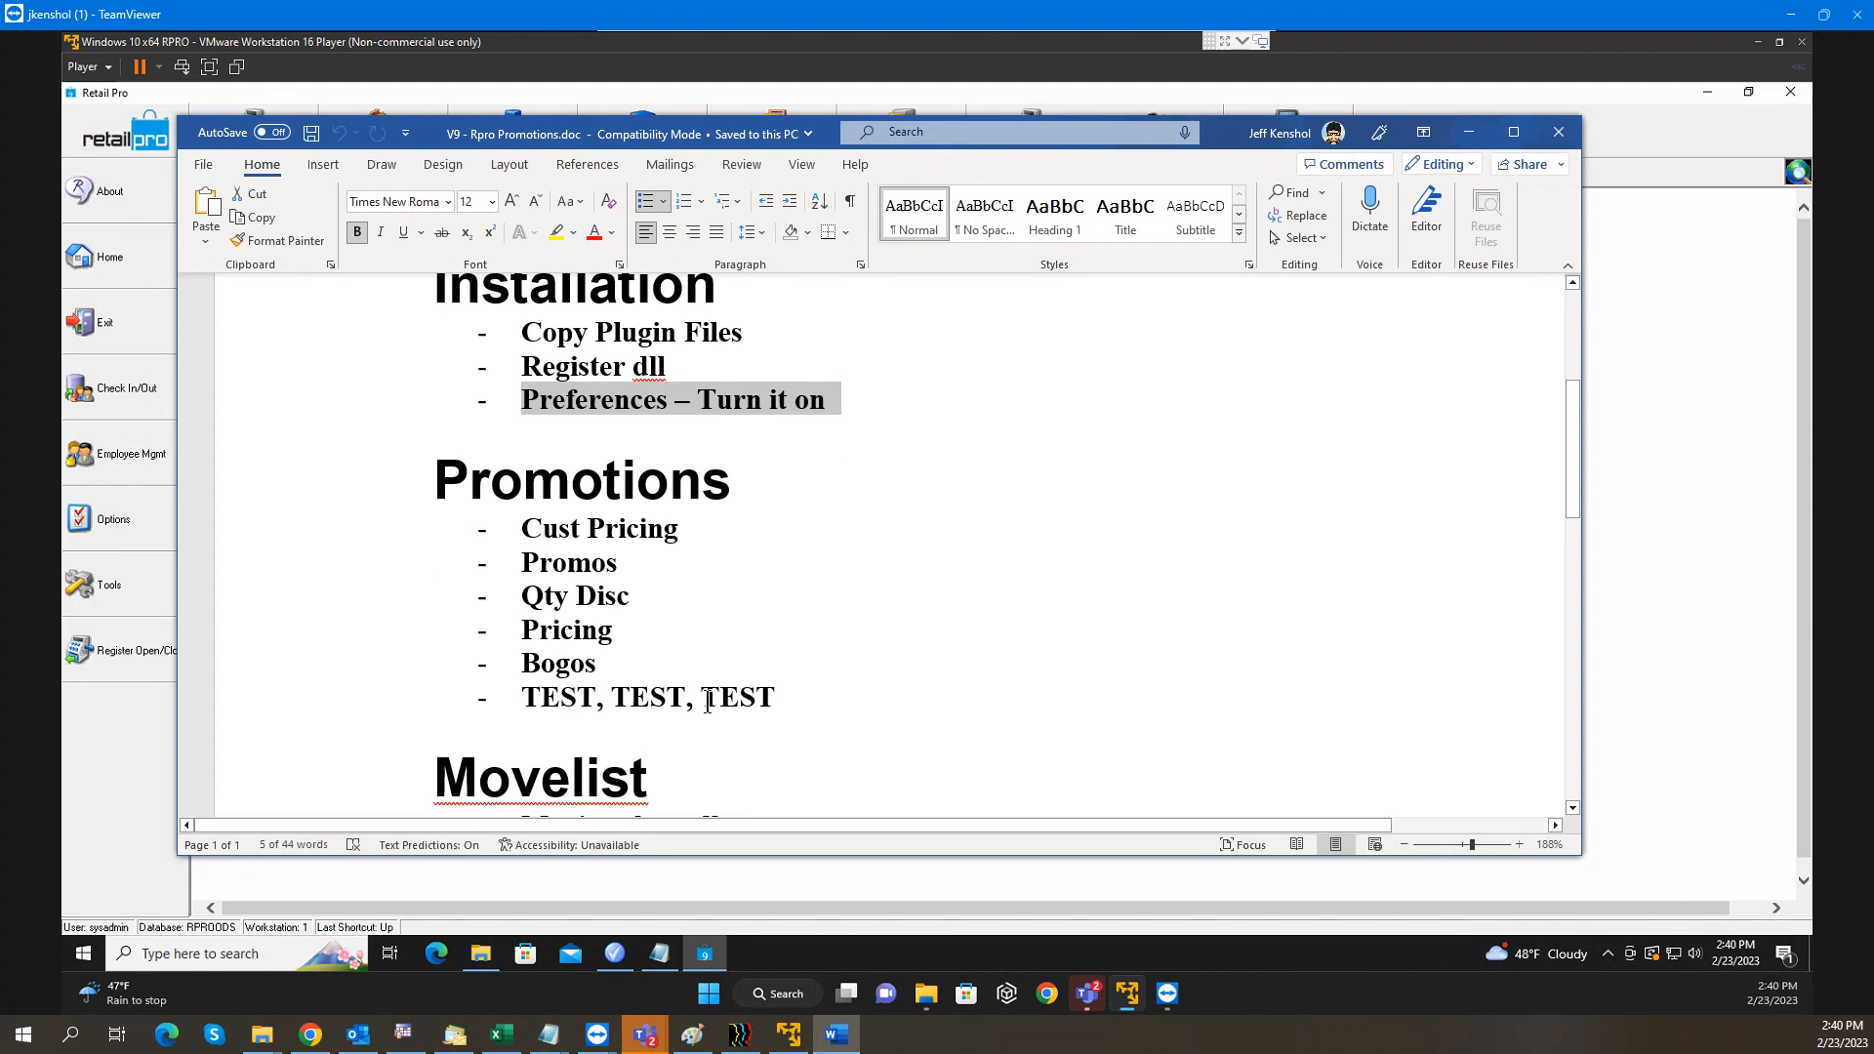
left_click_drag(779, 697, 536, 697)
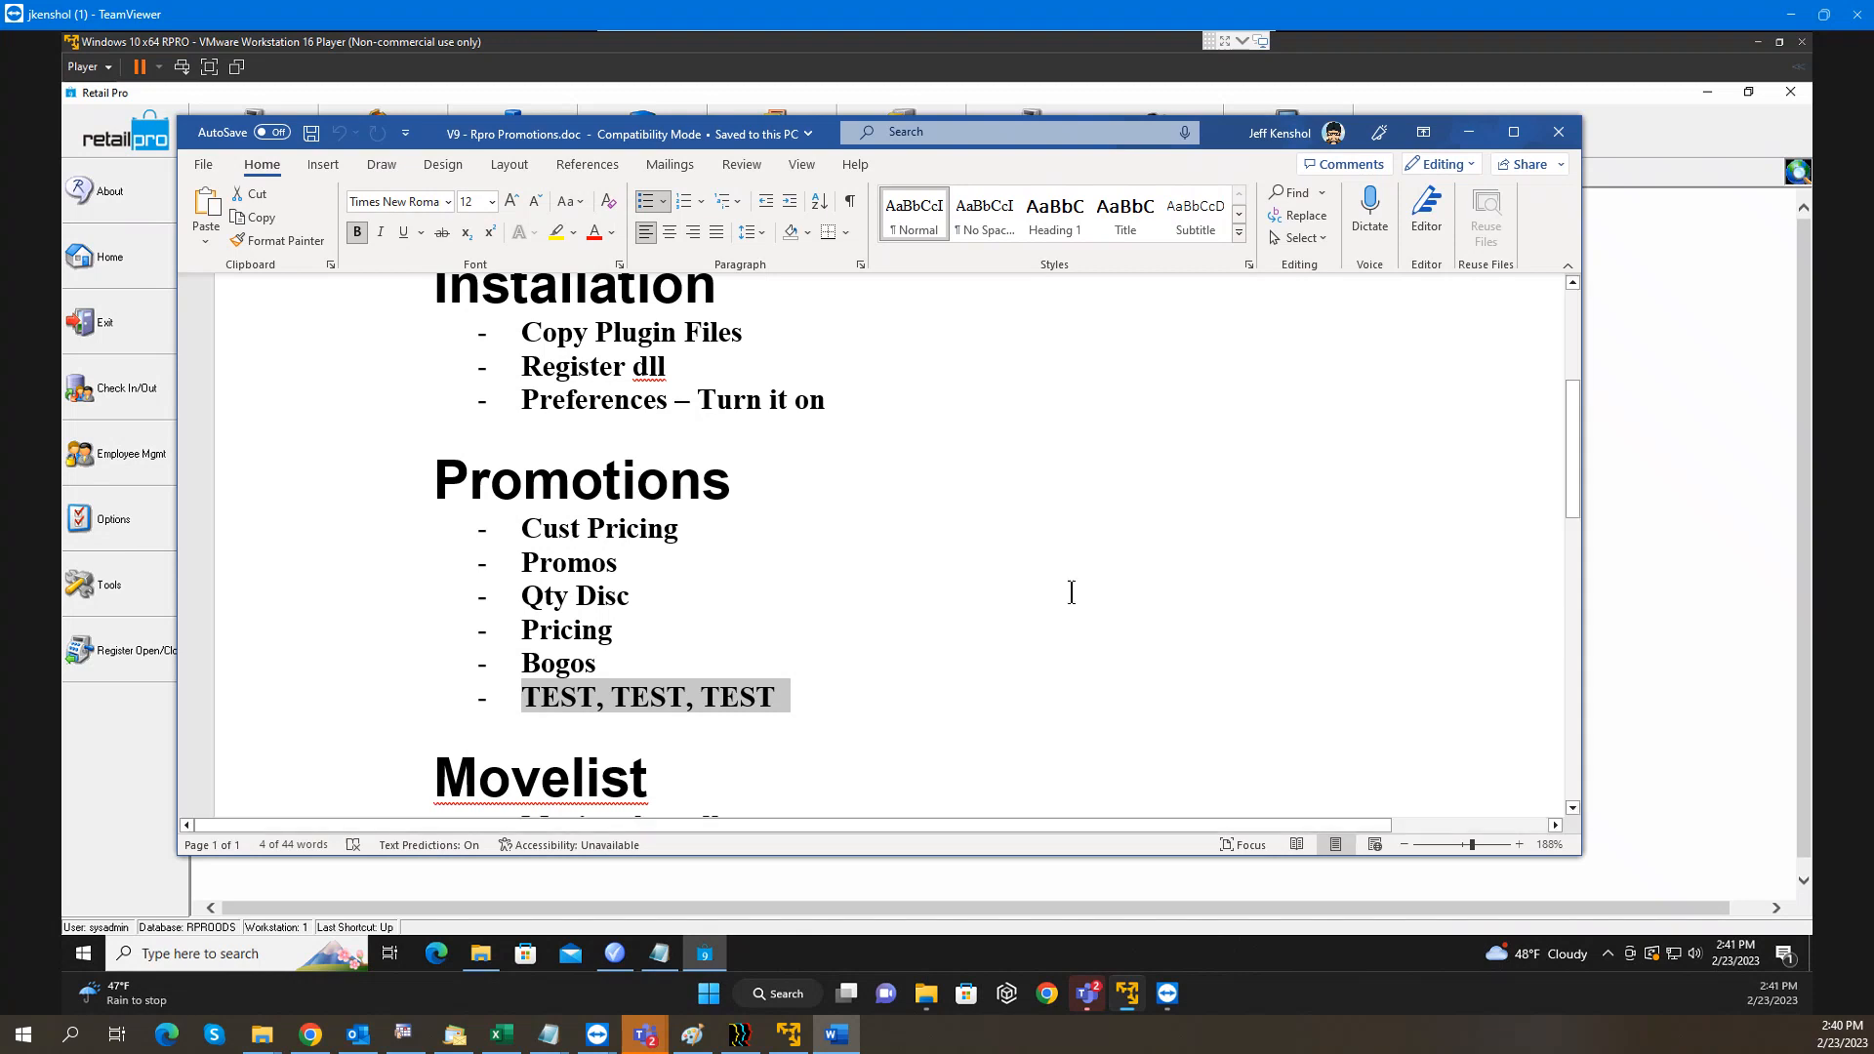
left_click_drag(1227, 129, 0, 49)
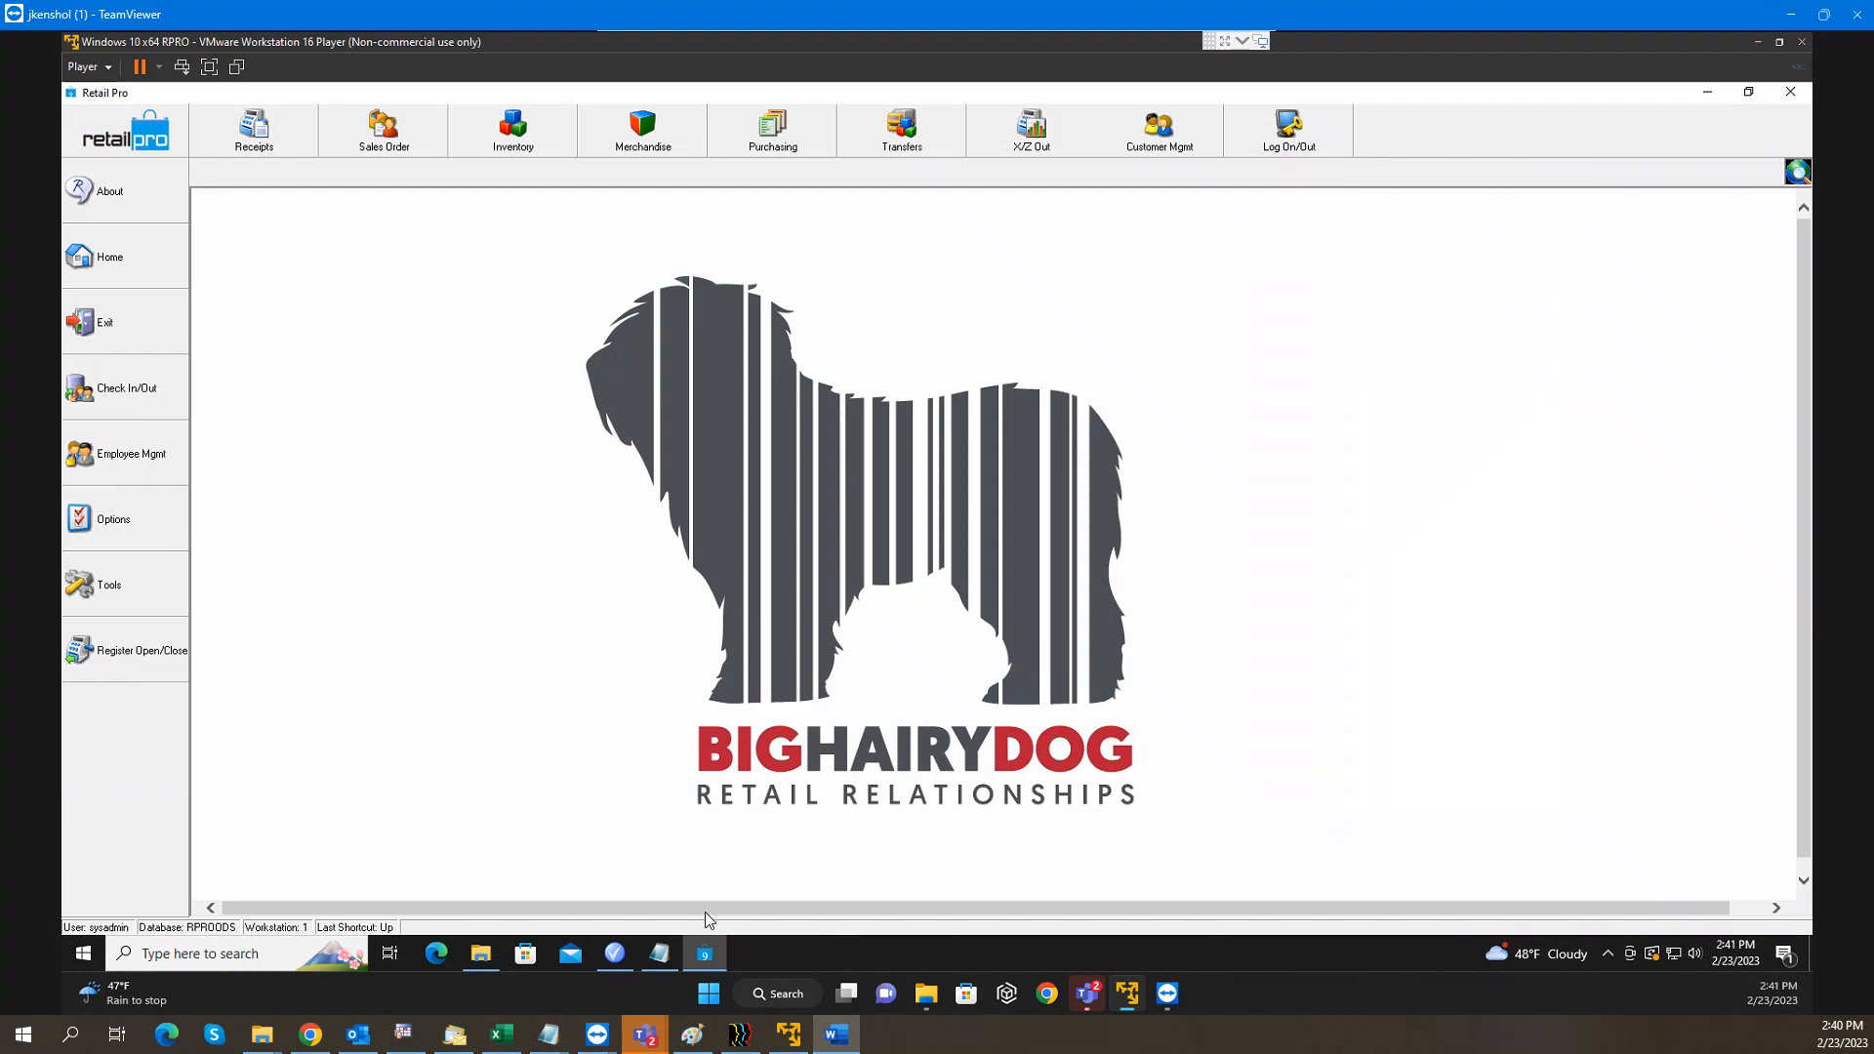
Insert a promo named Test with priority 1 and subsidiary ALASKA RIVERWAY
left_click(615, 954)
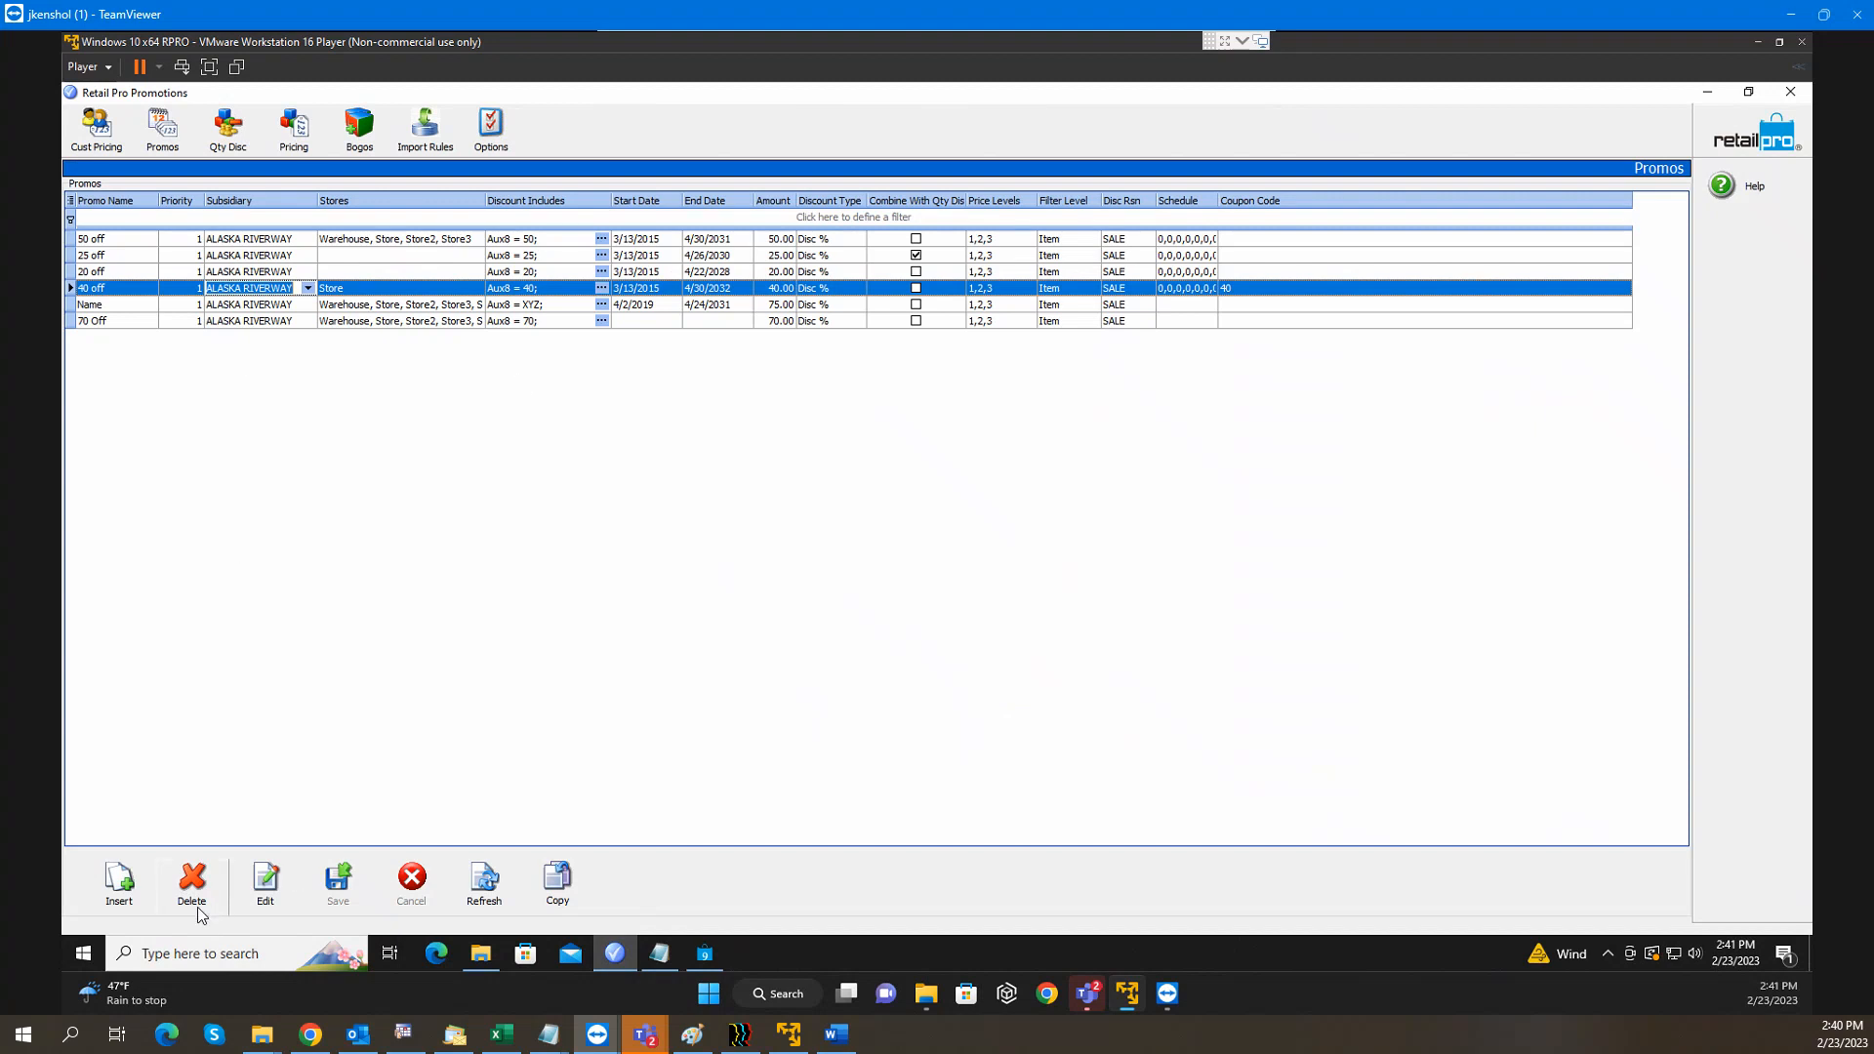
left_click(134, 903)
left_click(103, 338)
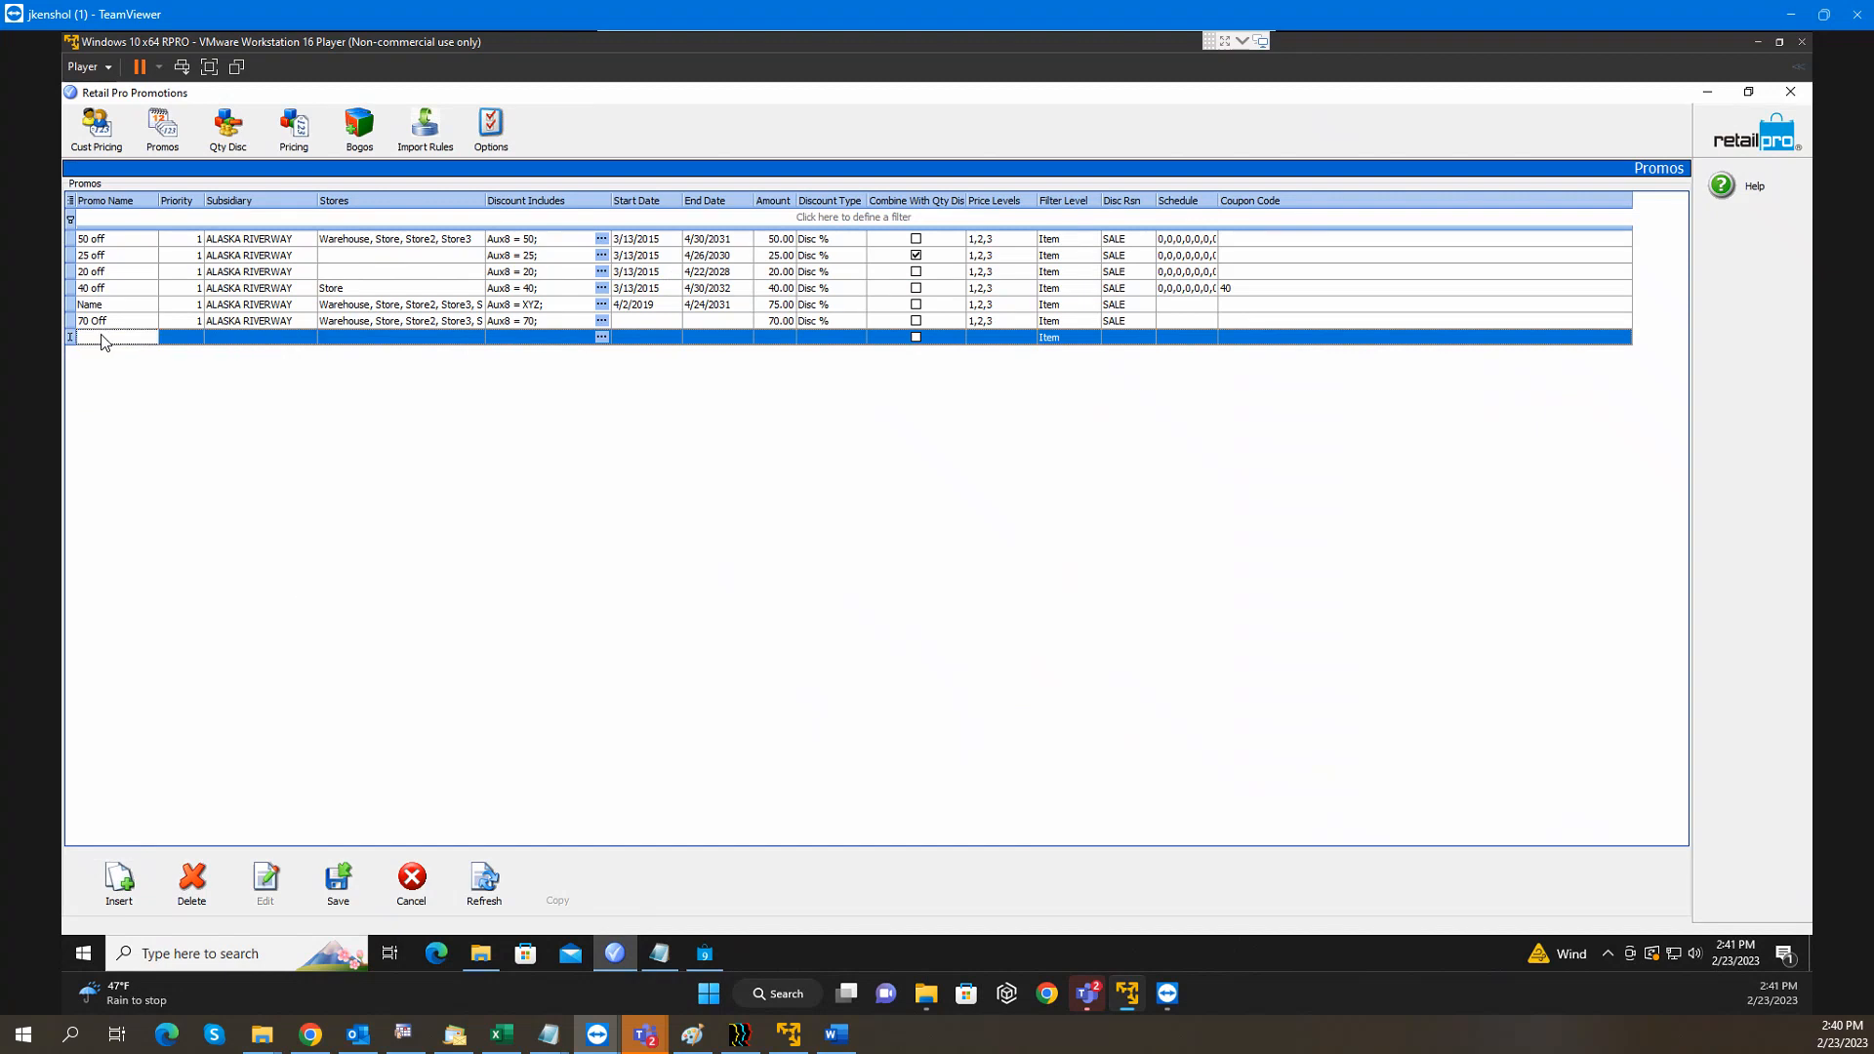
type("Test")
left_click(182, 338)
left_click(244, 338)
left_click(309, 338)
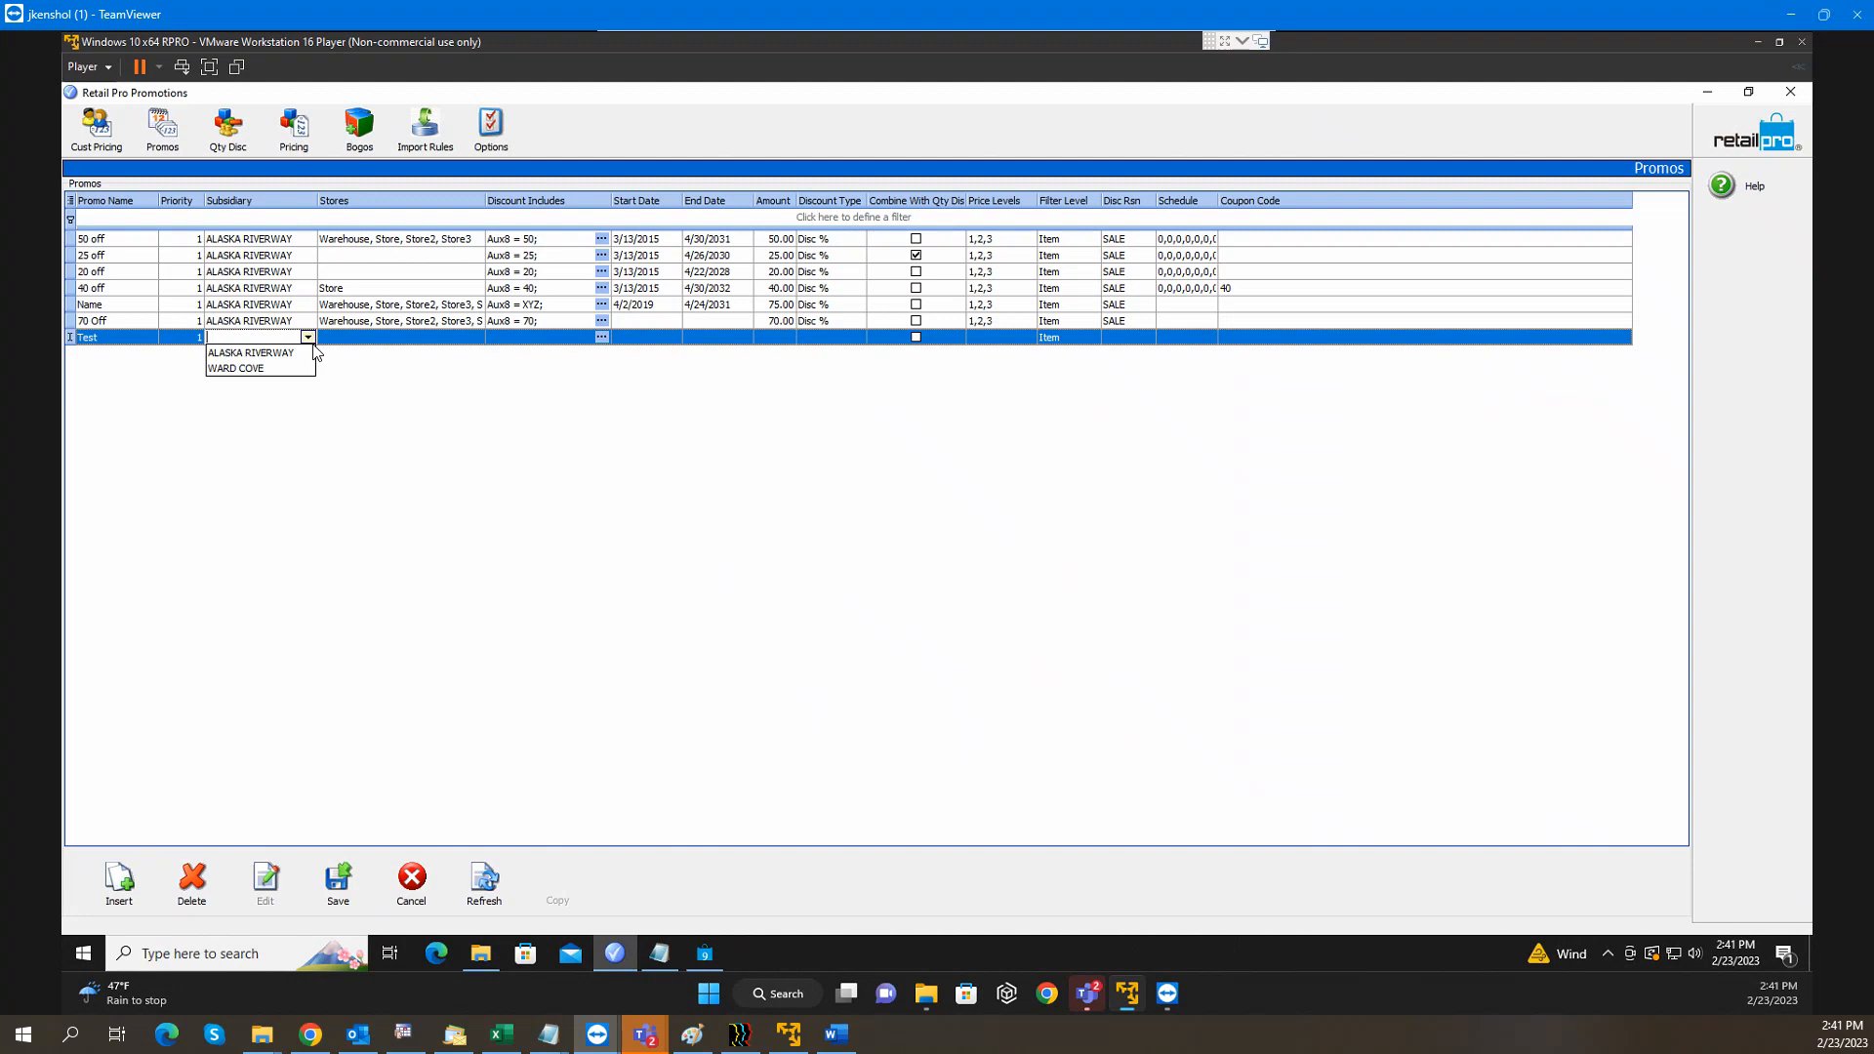
left_click(293, 353)
left_click(370, 343)
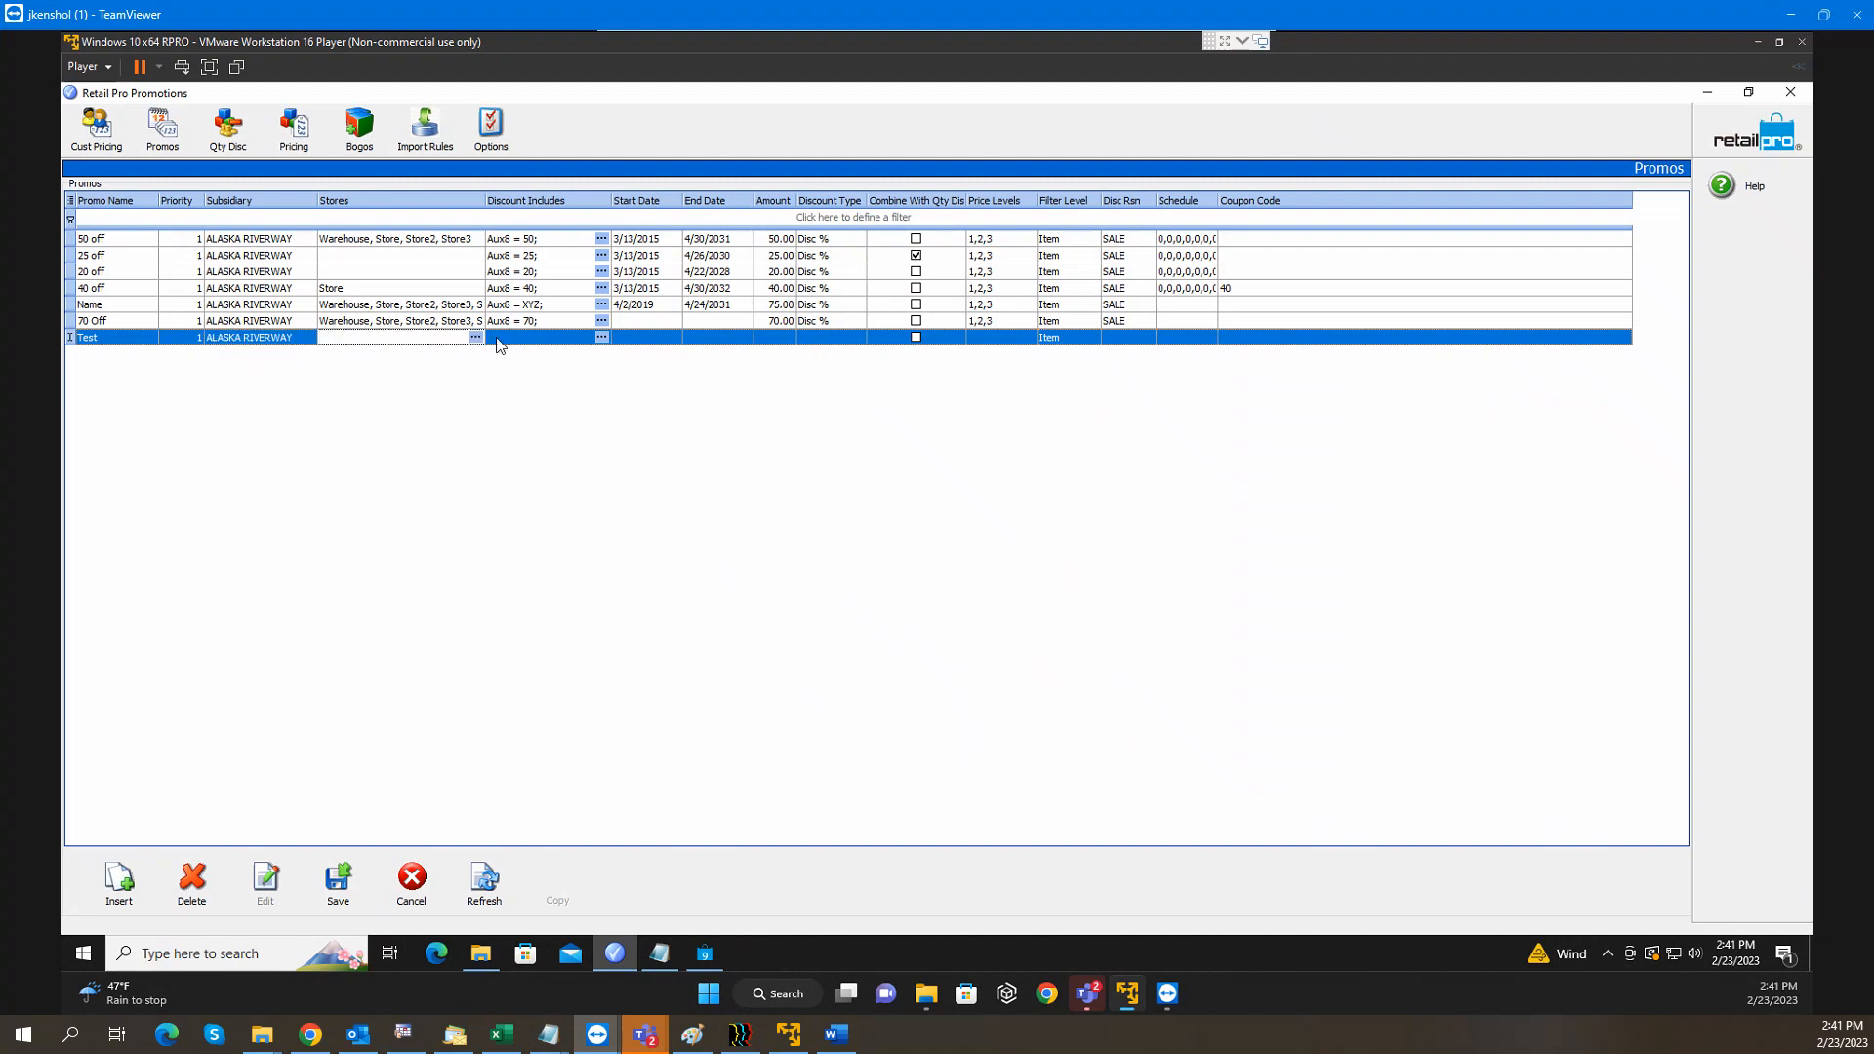
Add Warehouse through Store9 to the store filter and open the Discount Includes item filter
left_click(475, 337)
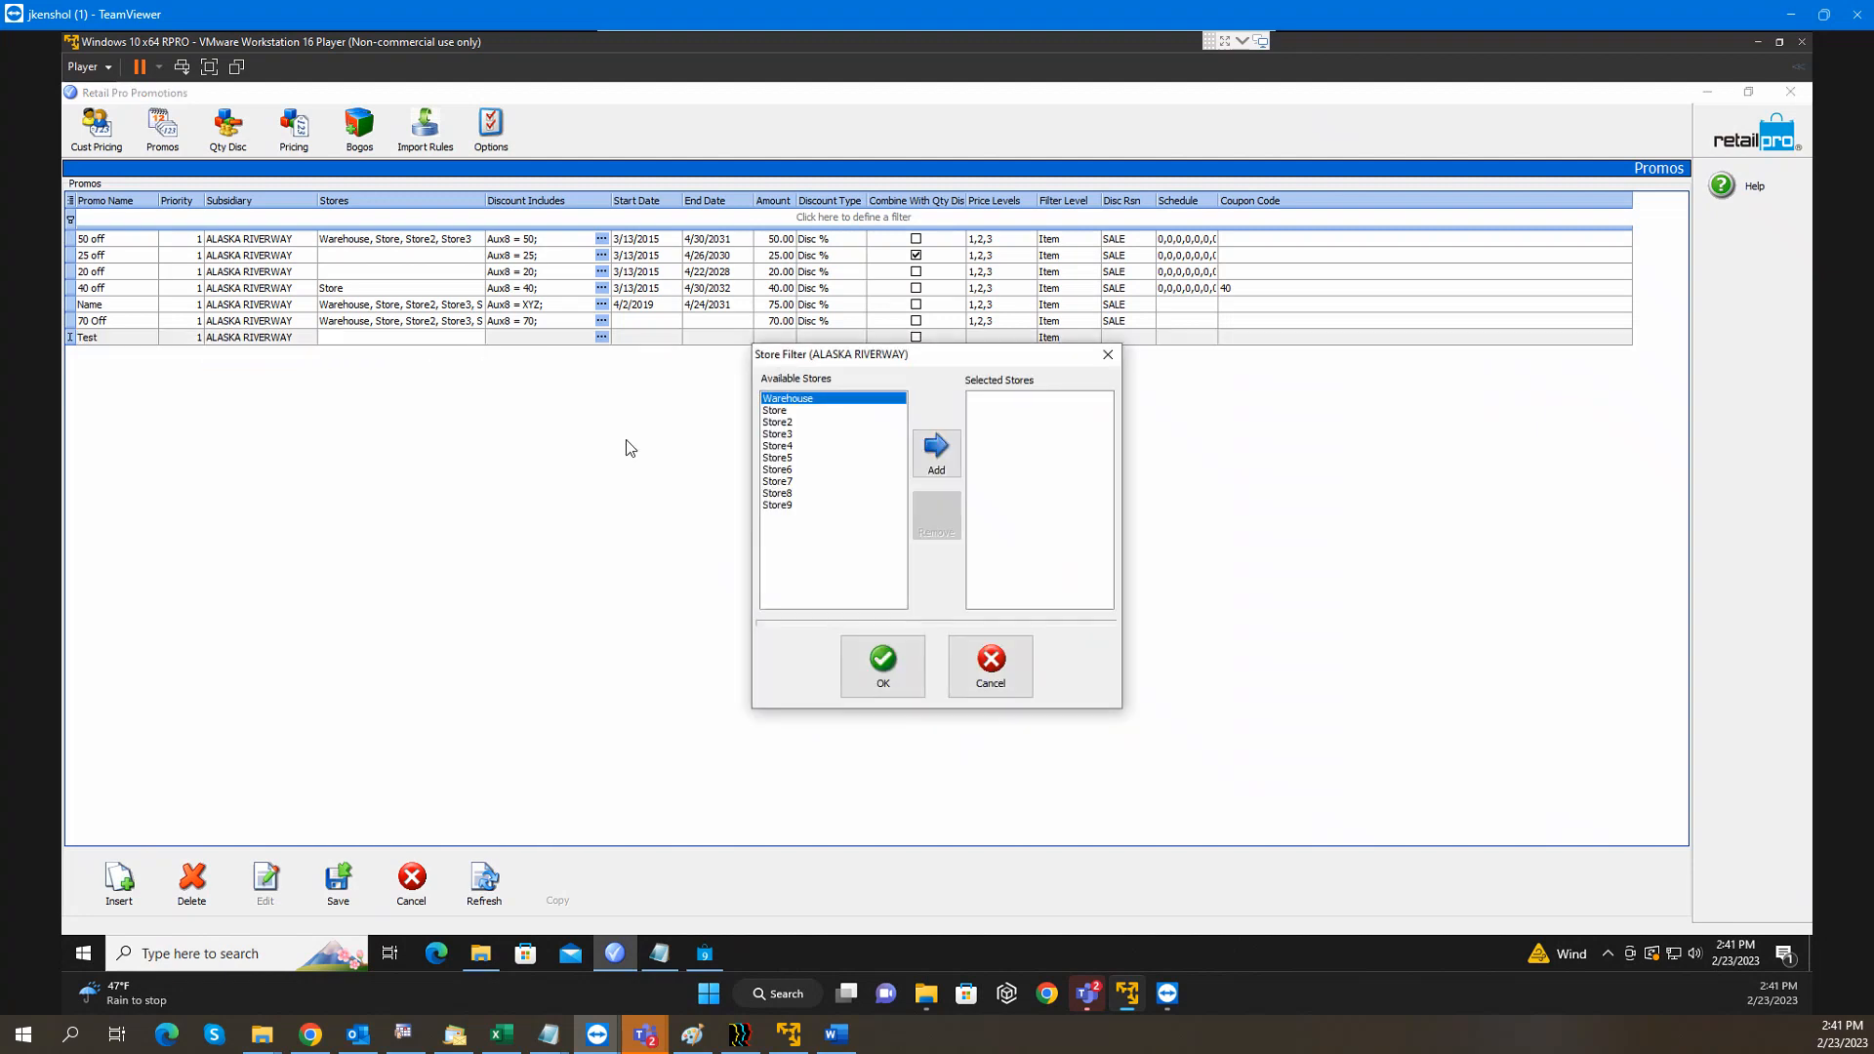
left_click(918, 469)
left_click(918, 469)
left_click(918, 469)
left_click(918, 468)
left_click(918, 468)
left_click(918, 469)
left_click(918, 468)
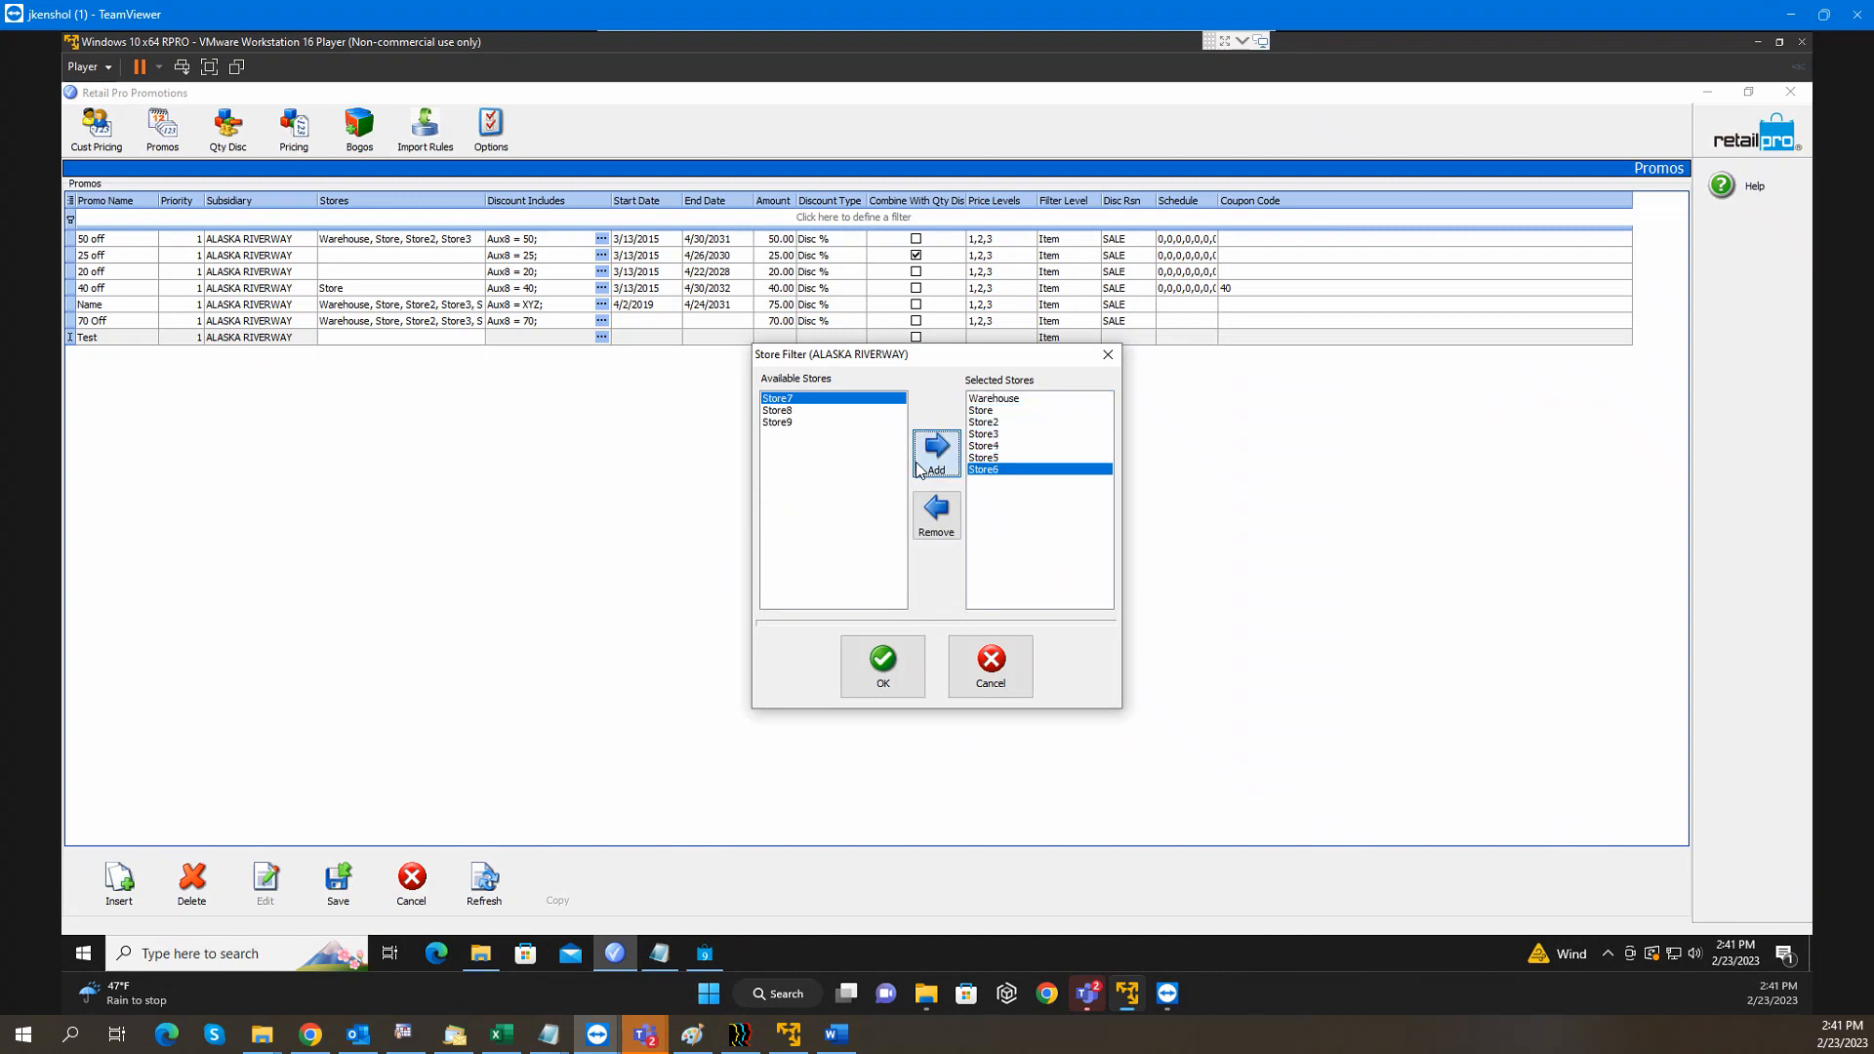
left_click(918, 468)
left_click(918, 469)
left_click(918, 469)
left_click(883, 666)
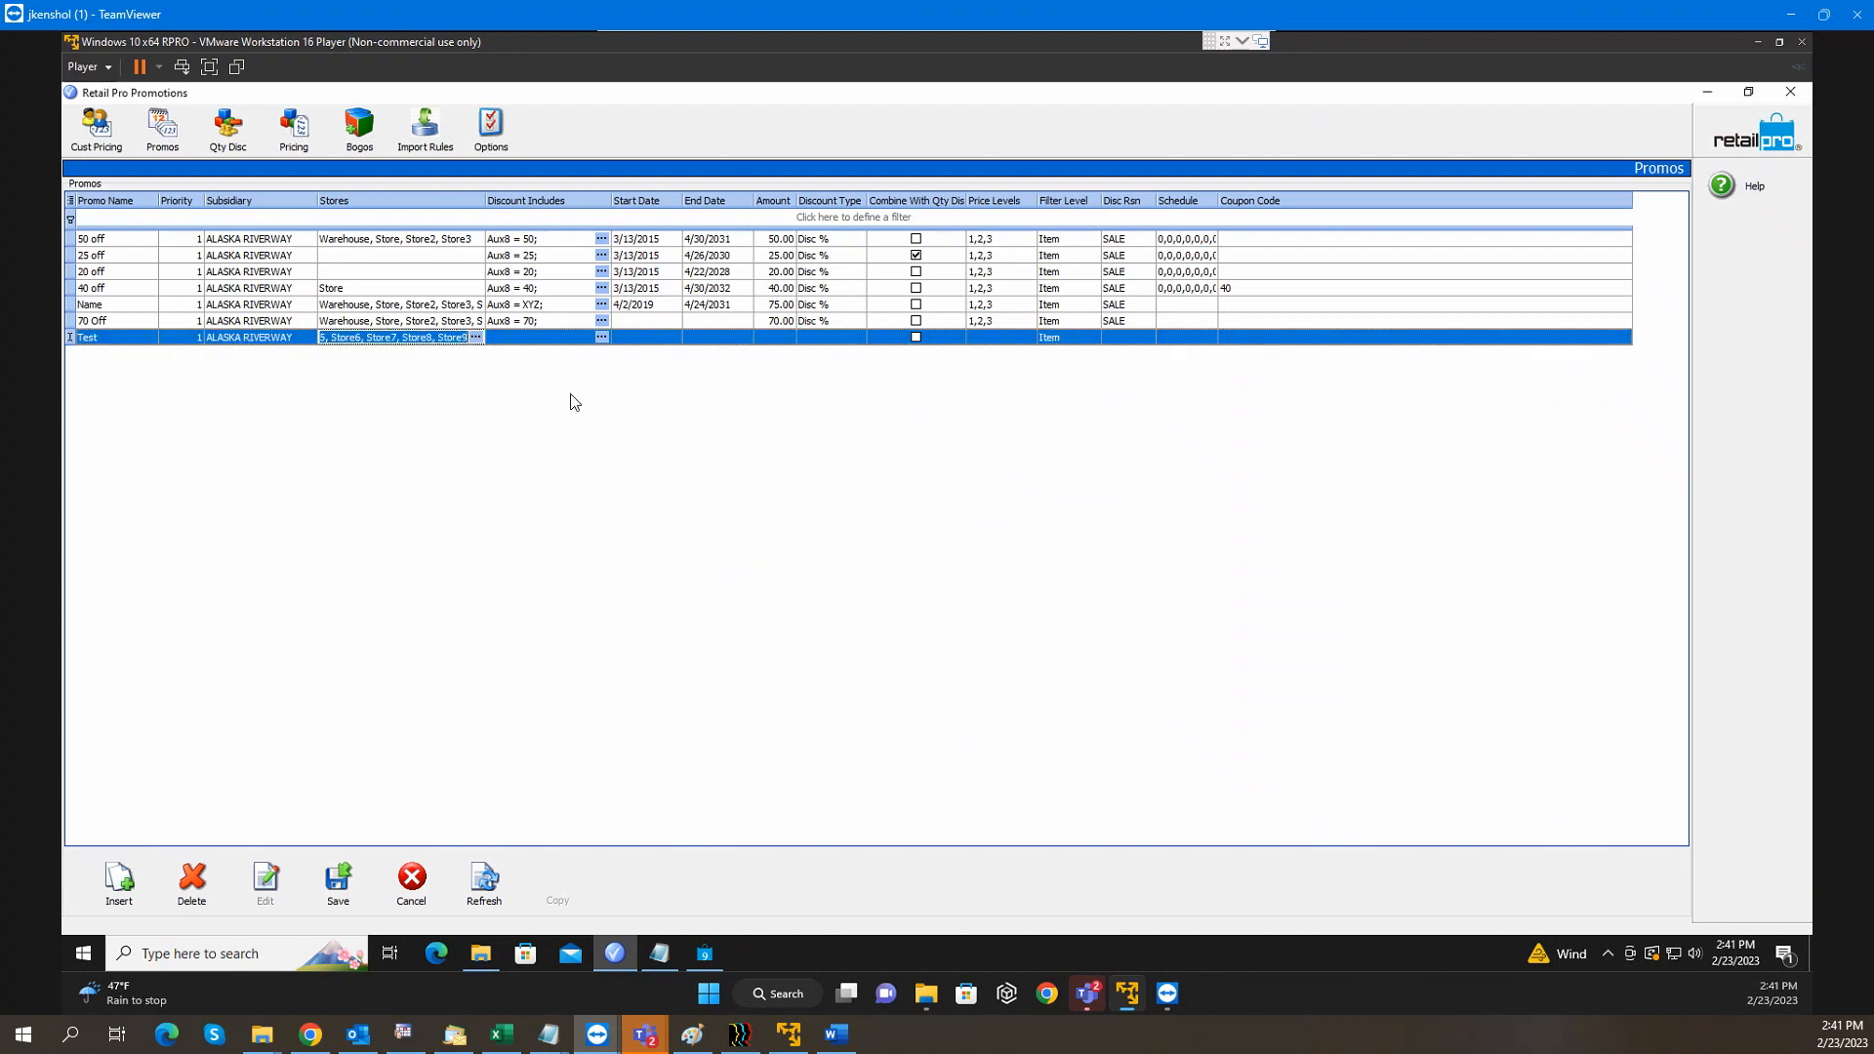
left_click(561, 337)
left_click(601, 337)
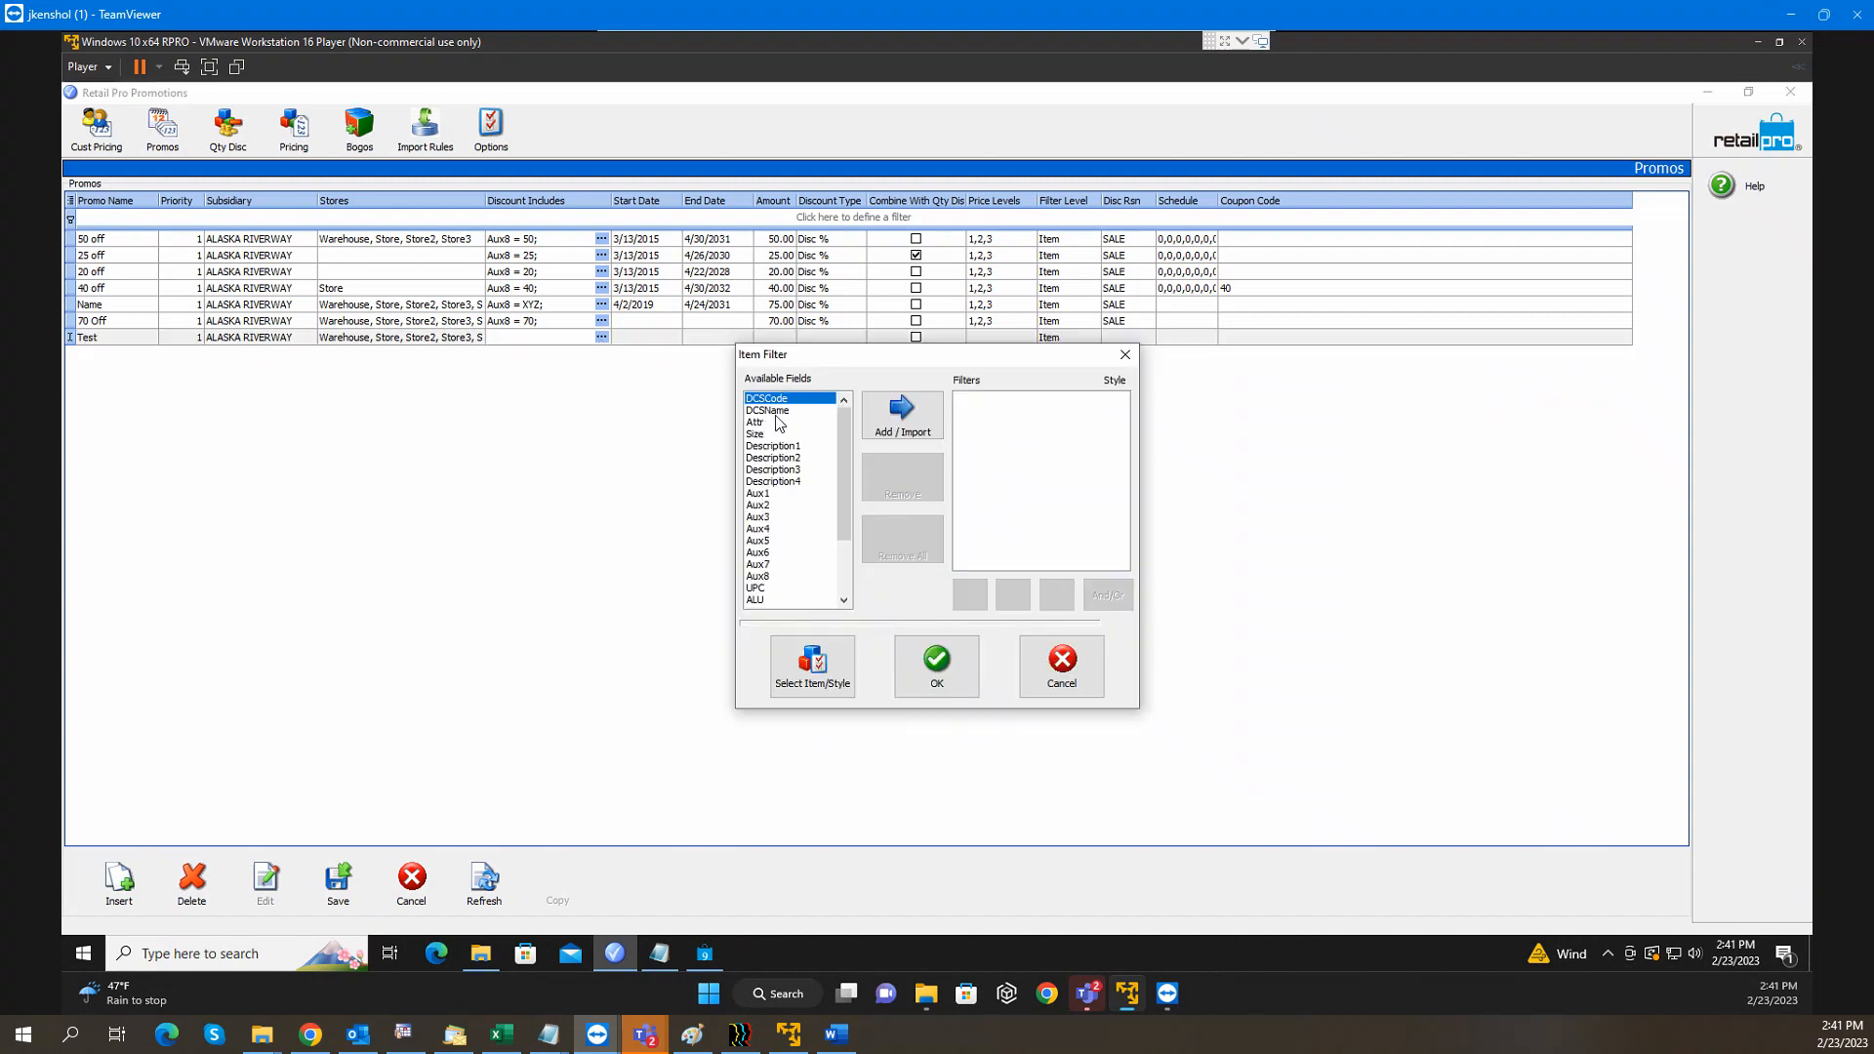
Add the item filter condition VENDCODE equals NIKE
left_click(884, 433)
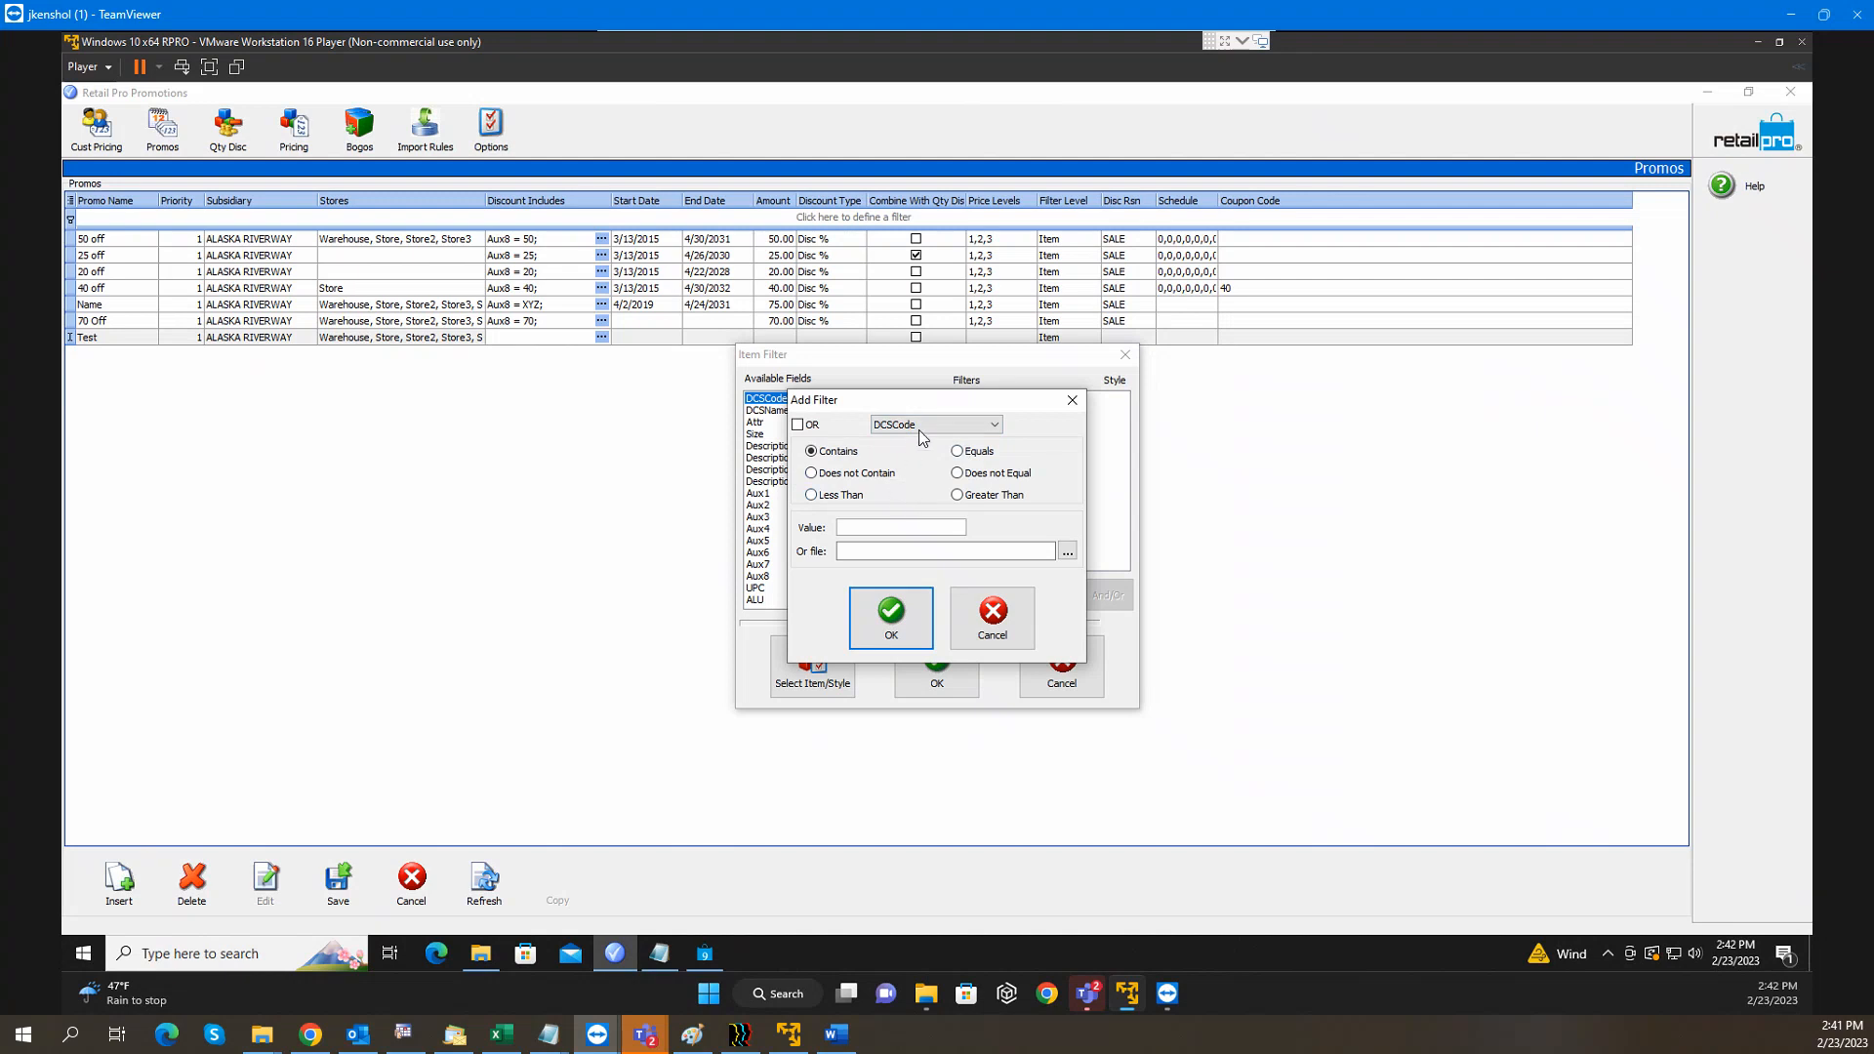
left_click(922, 427)
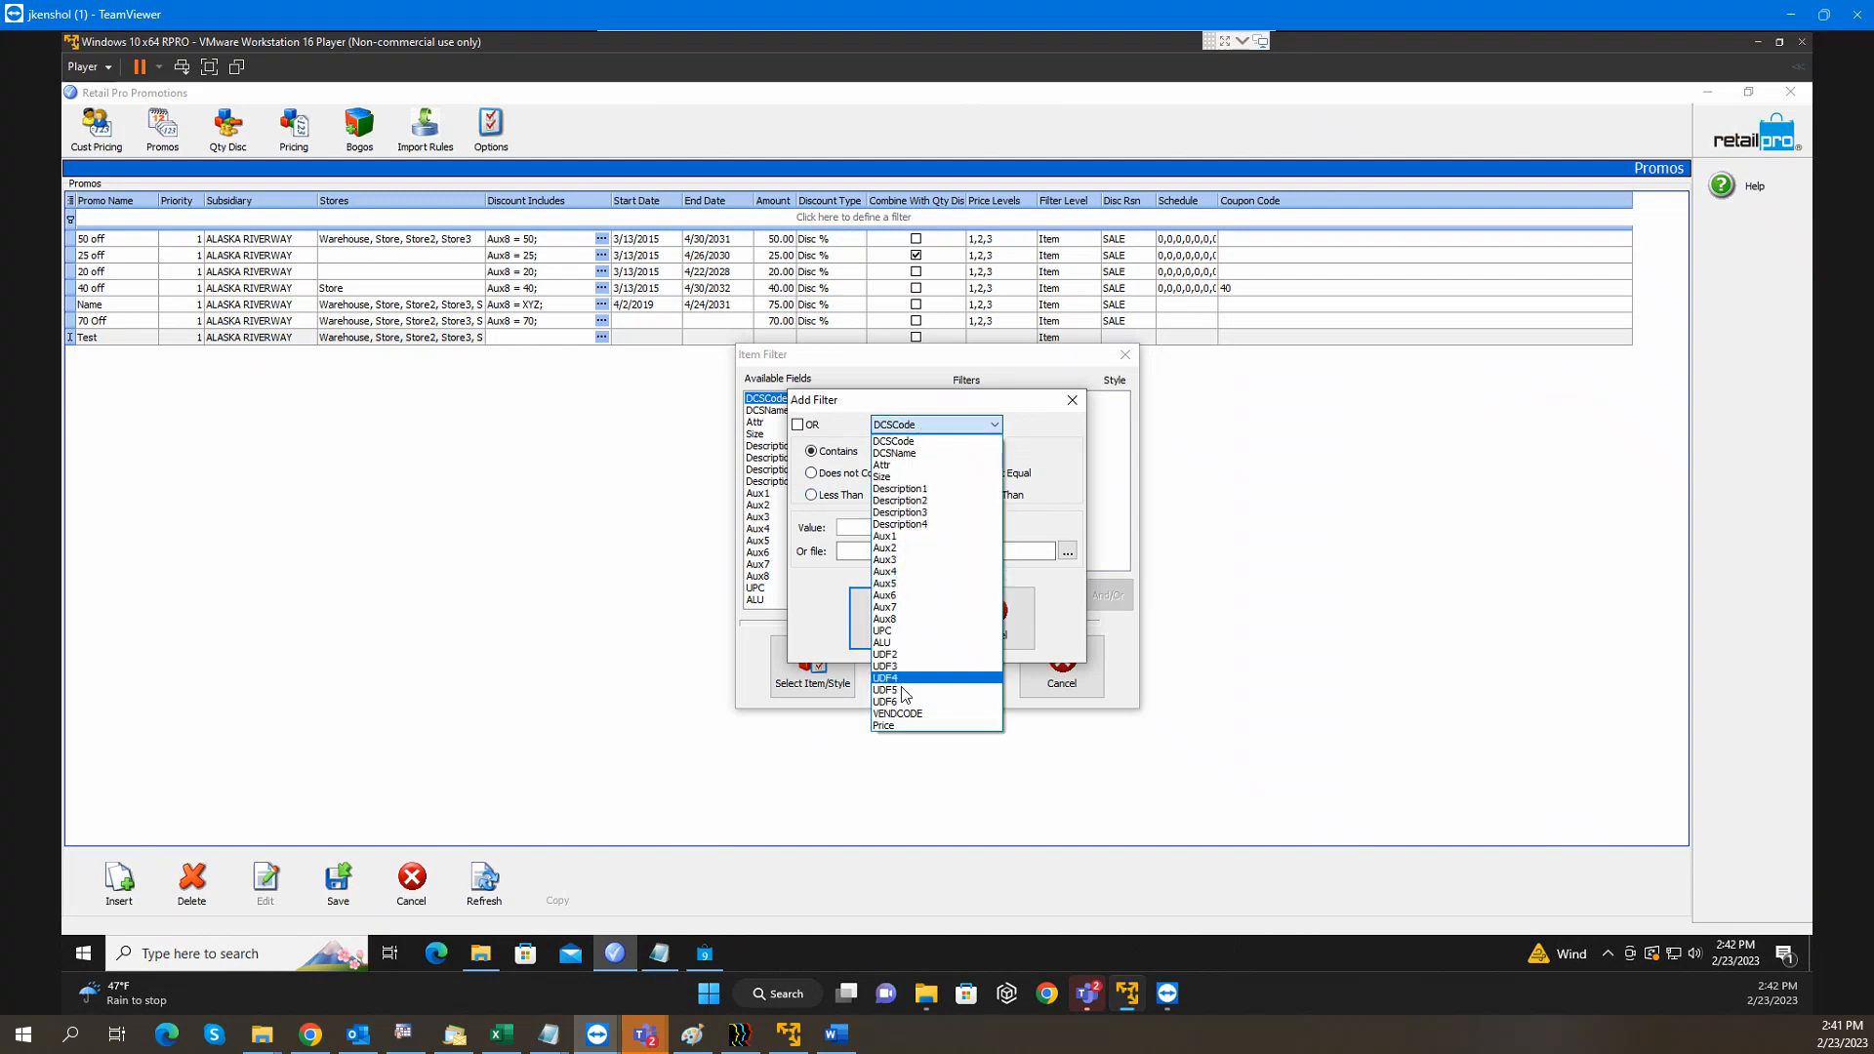
left_click(897, 713)
left_click(957, 451)
left_click(901, 526)
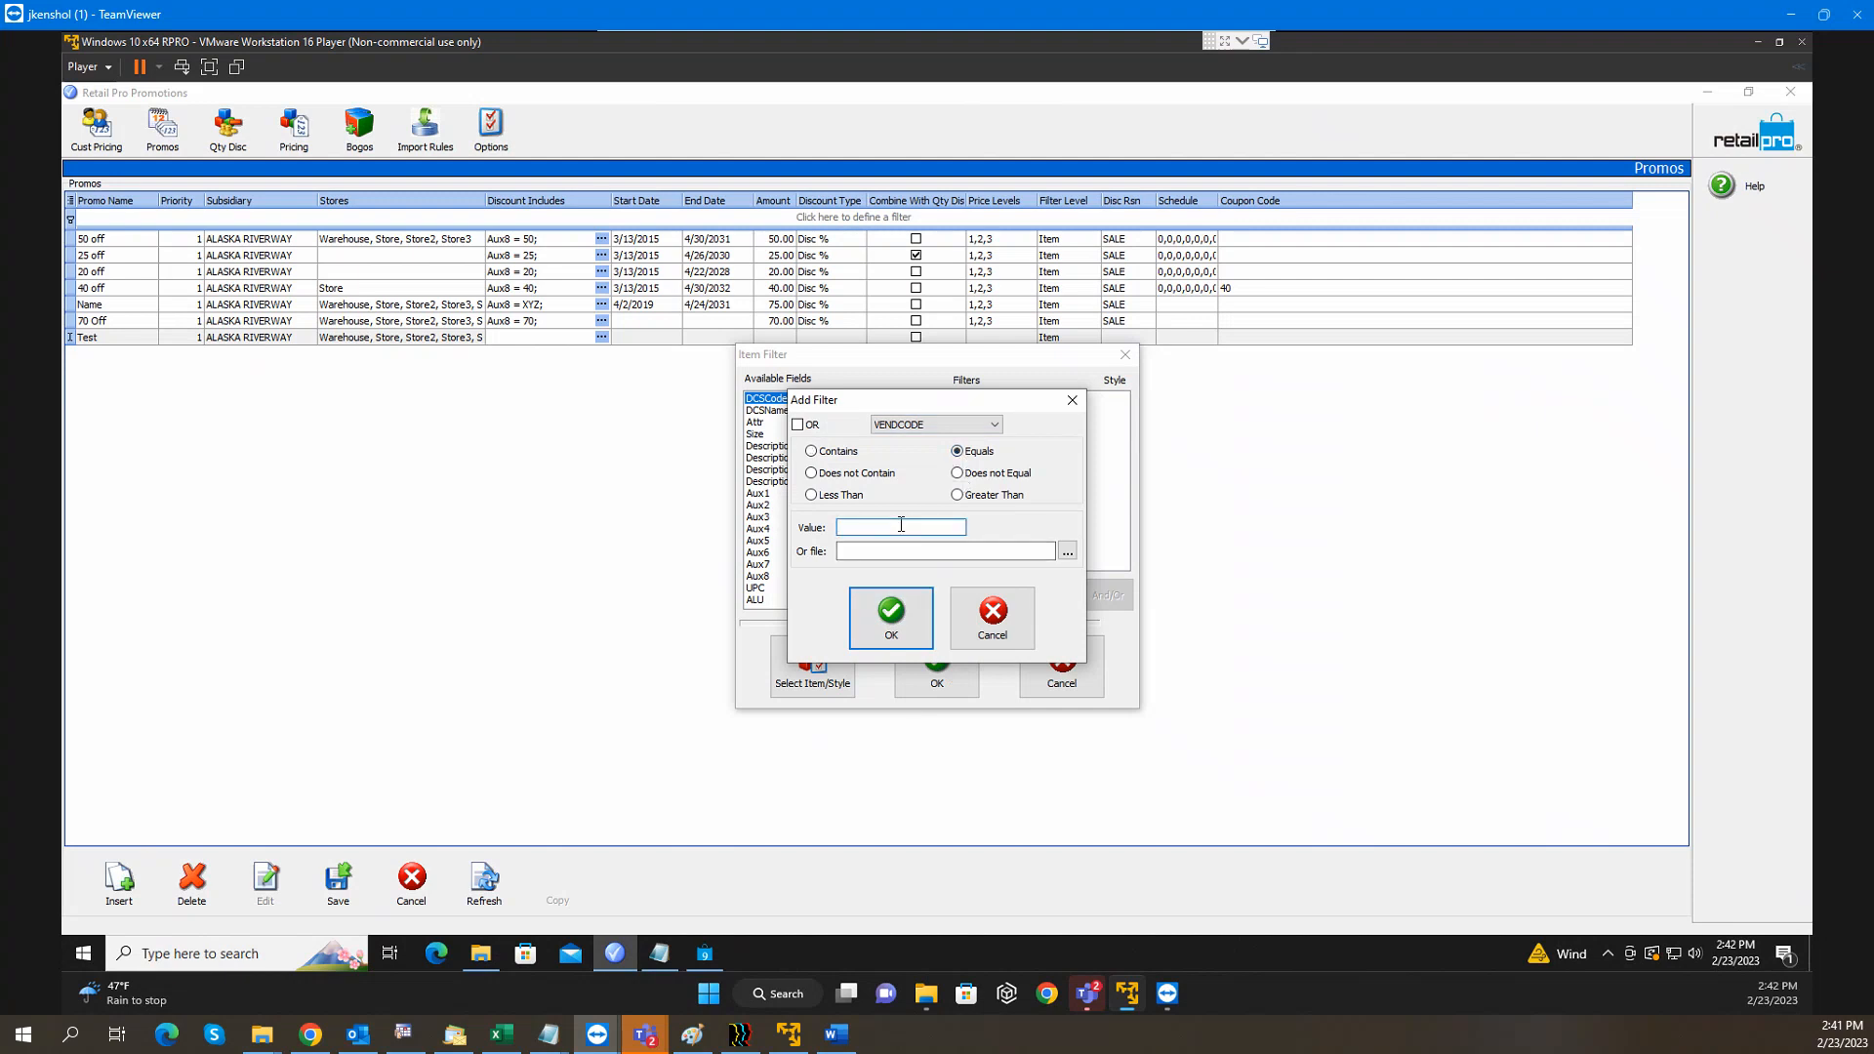
type("NIKE")
left_click(891, 620)
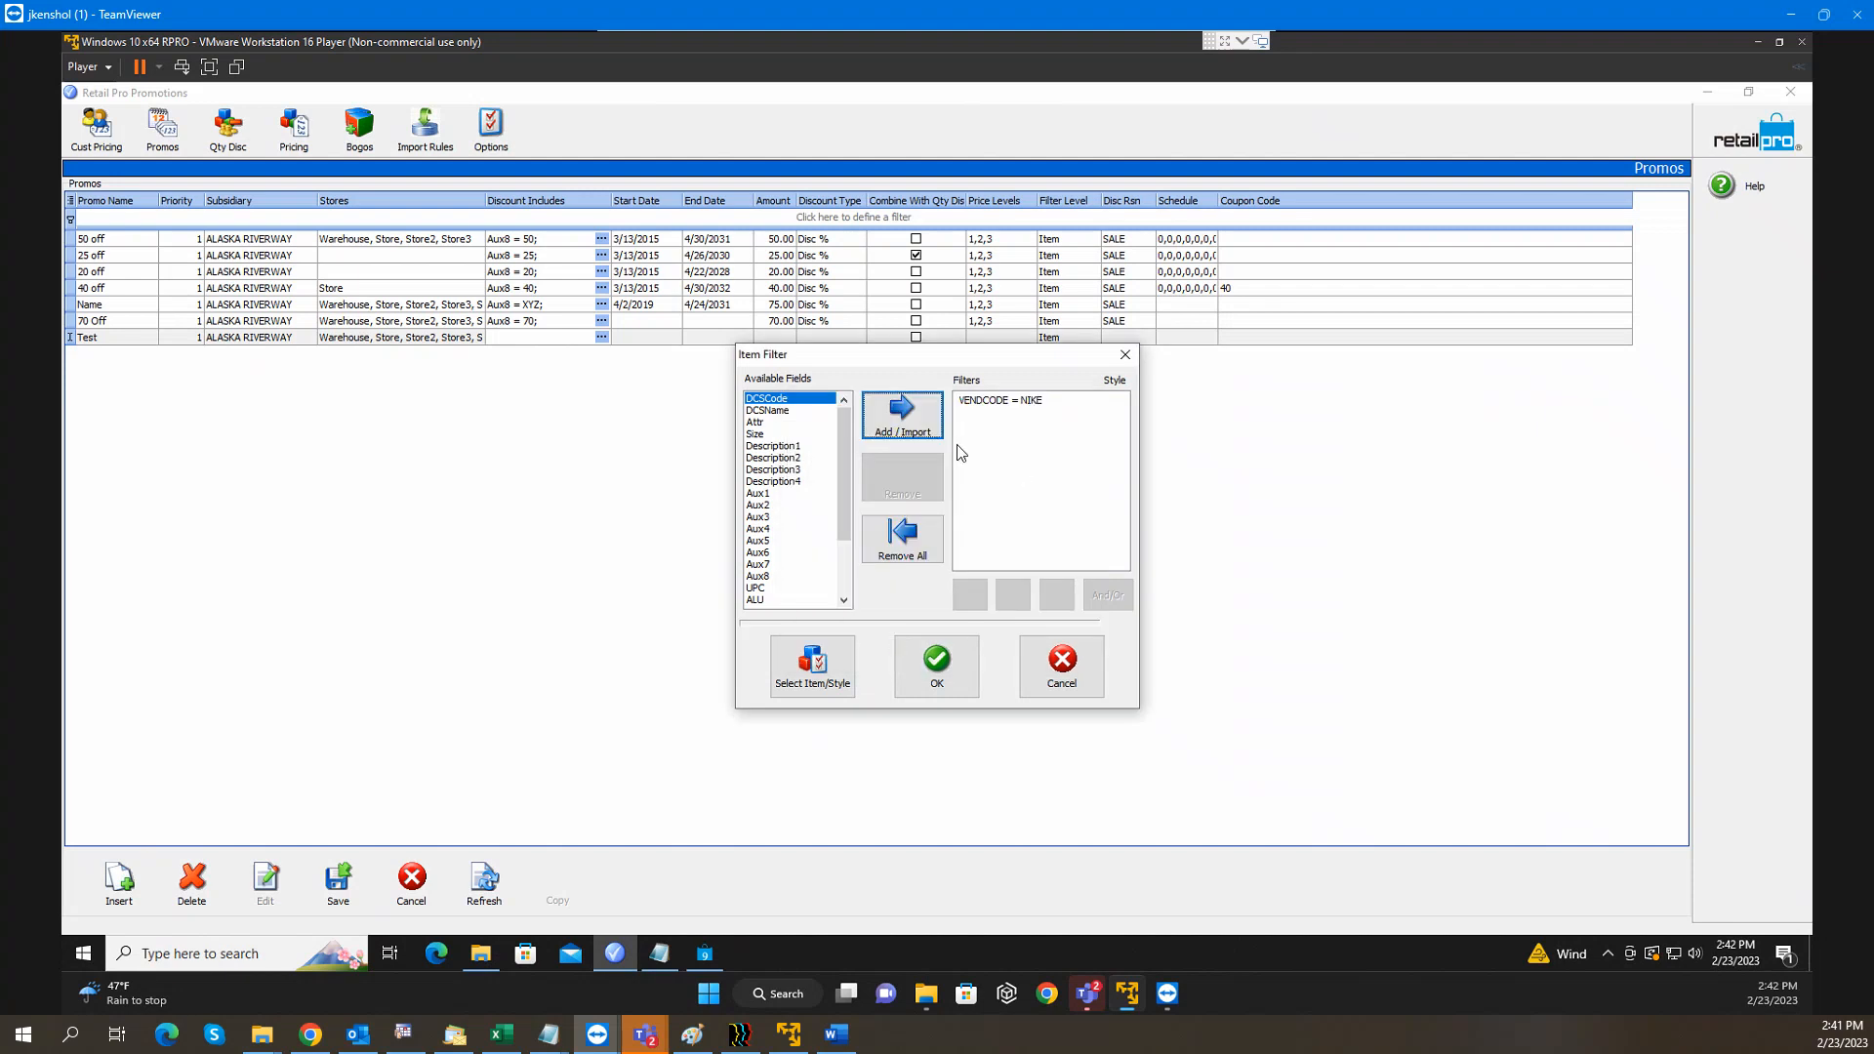
Add the condition DCSCode equals MenTopTee
left_click(908, 425)
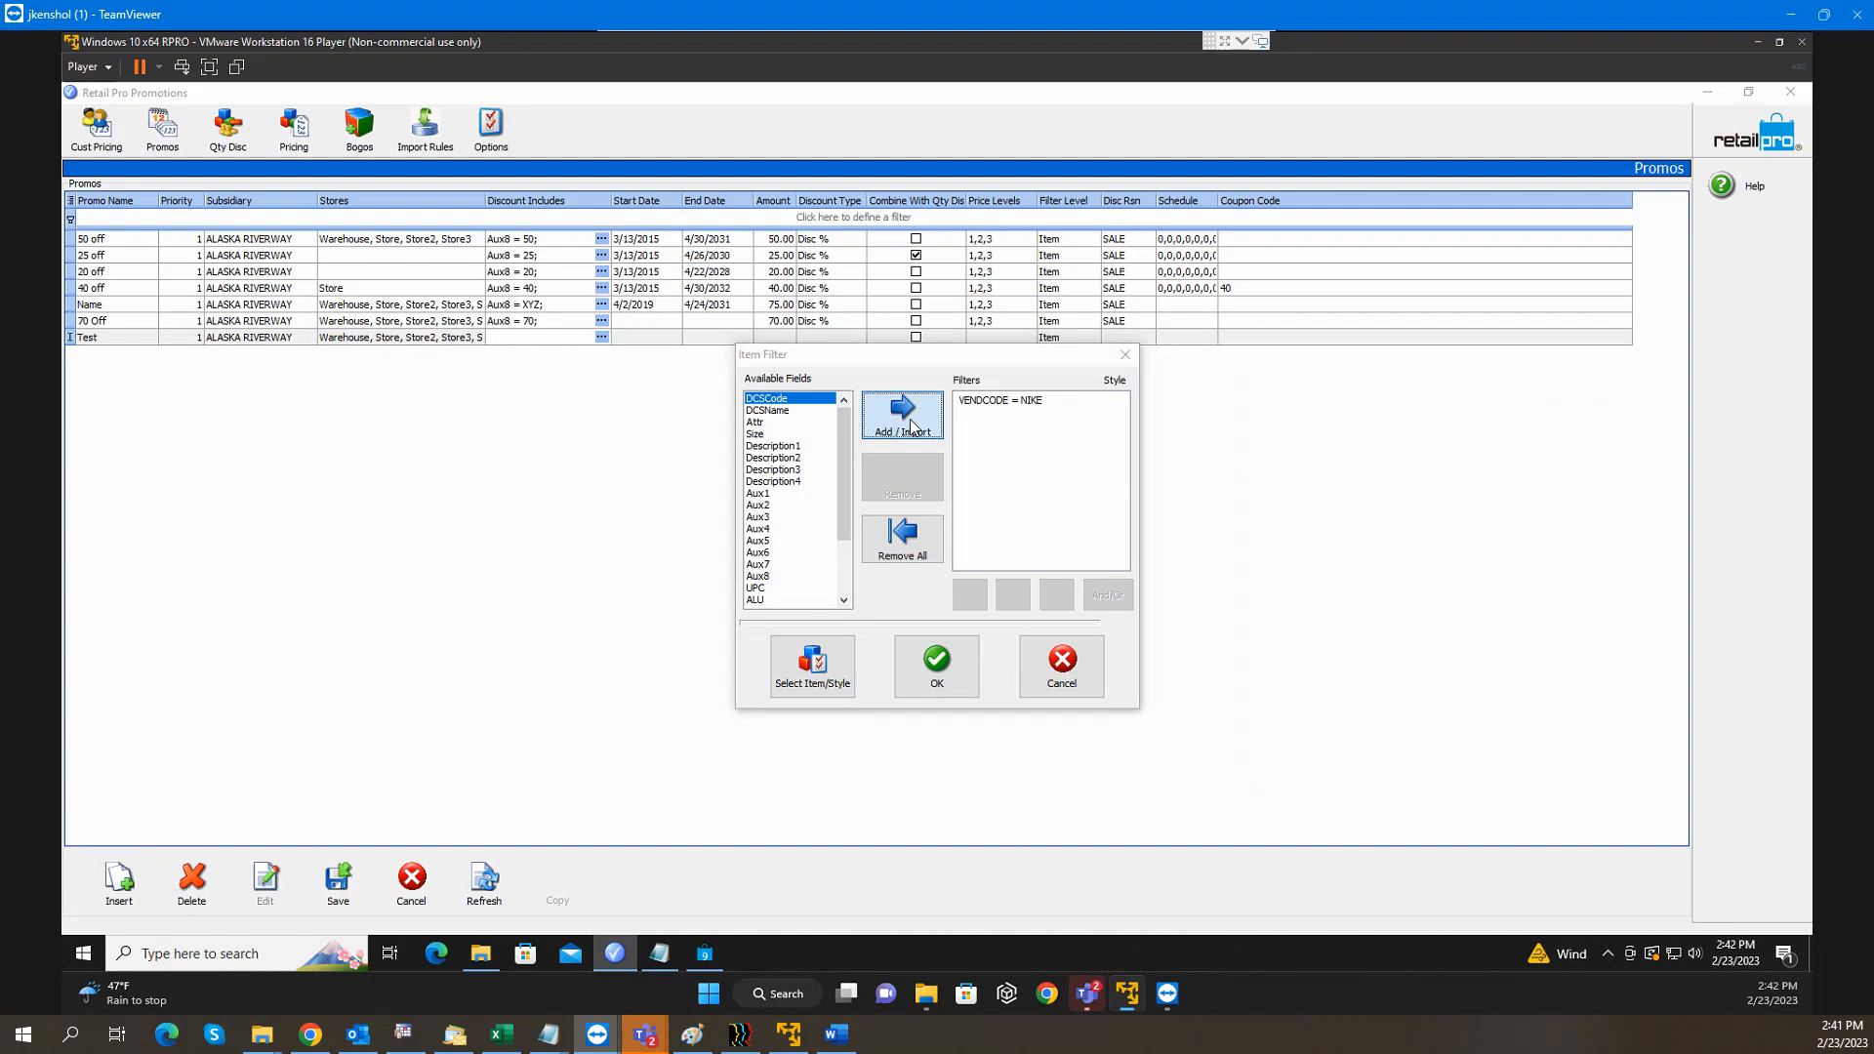
left_click(941, 425)
left_click(944, 428)
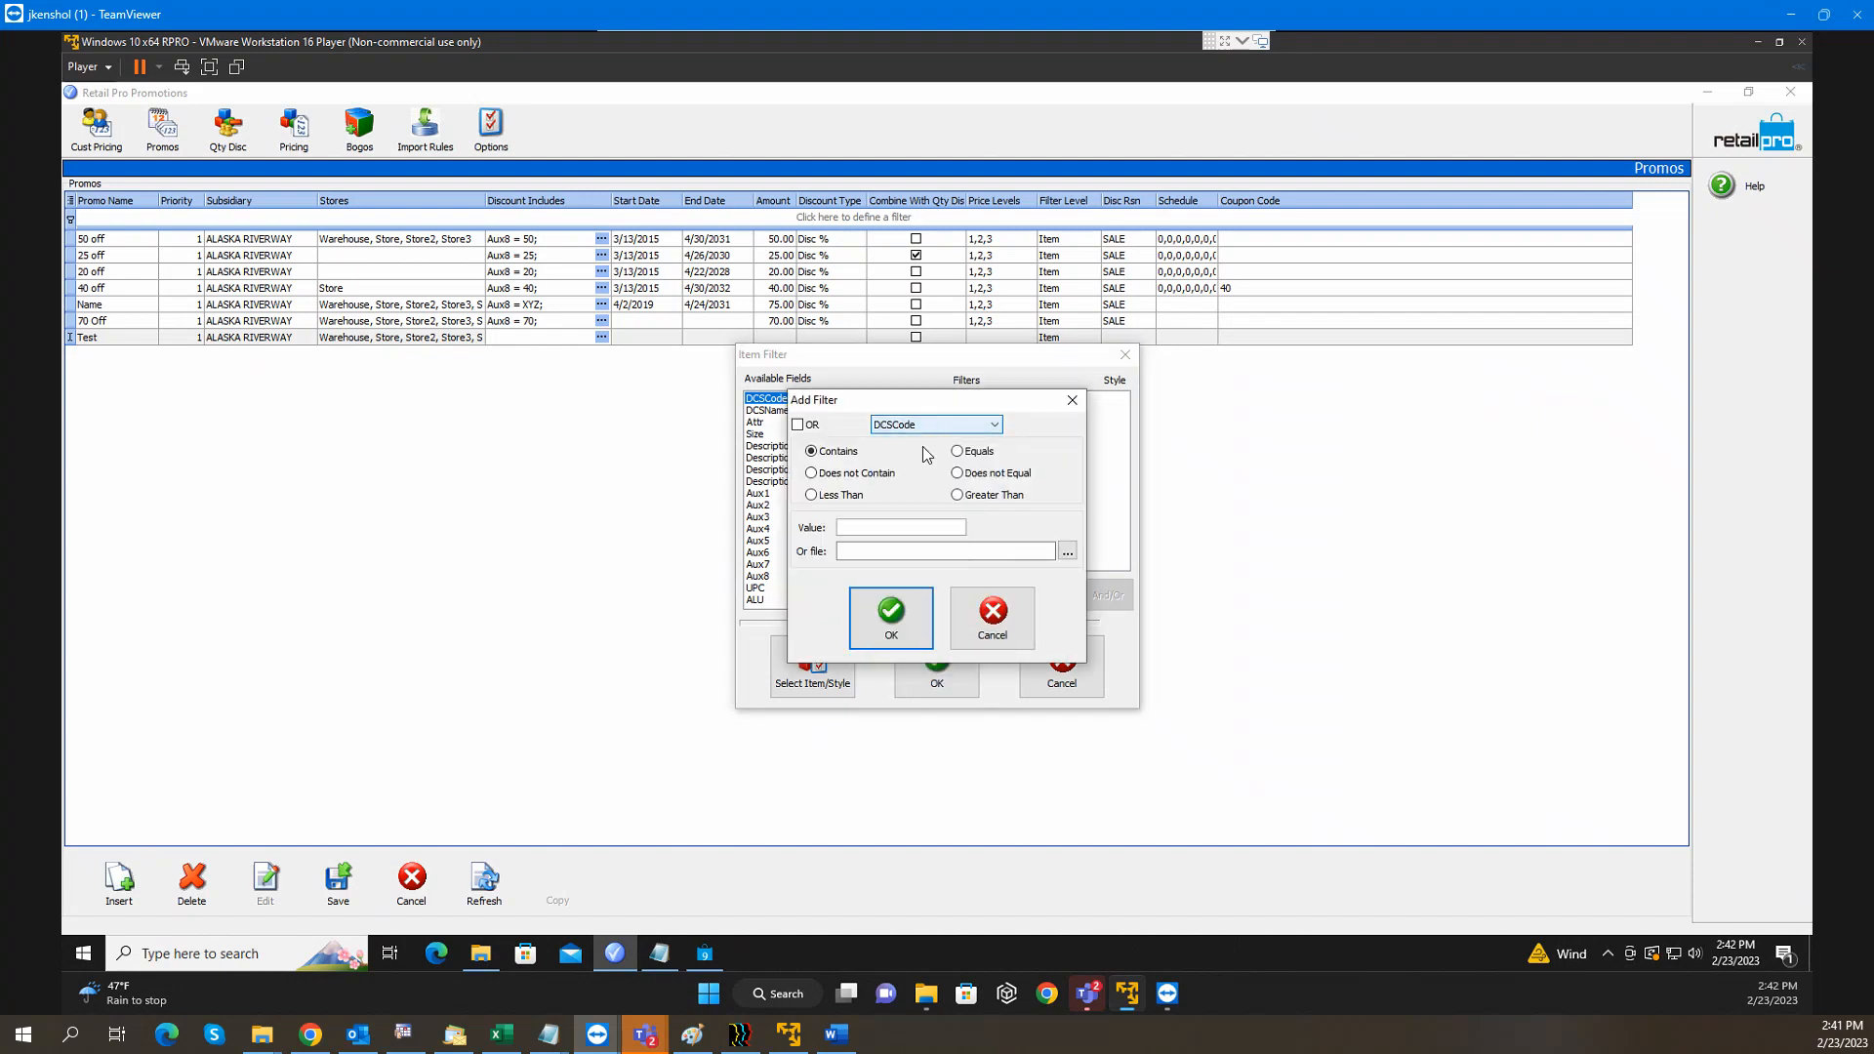
left_click(890, 527)
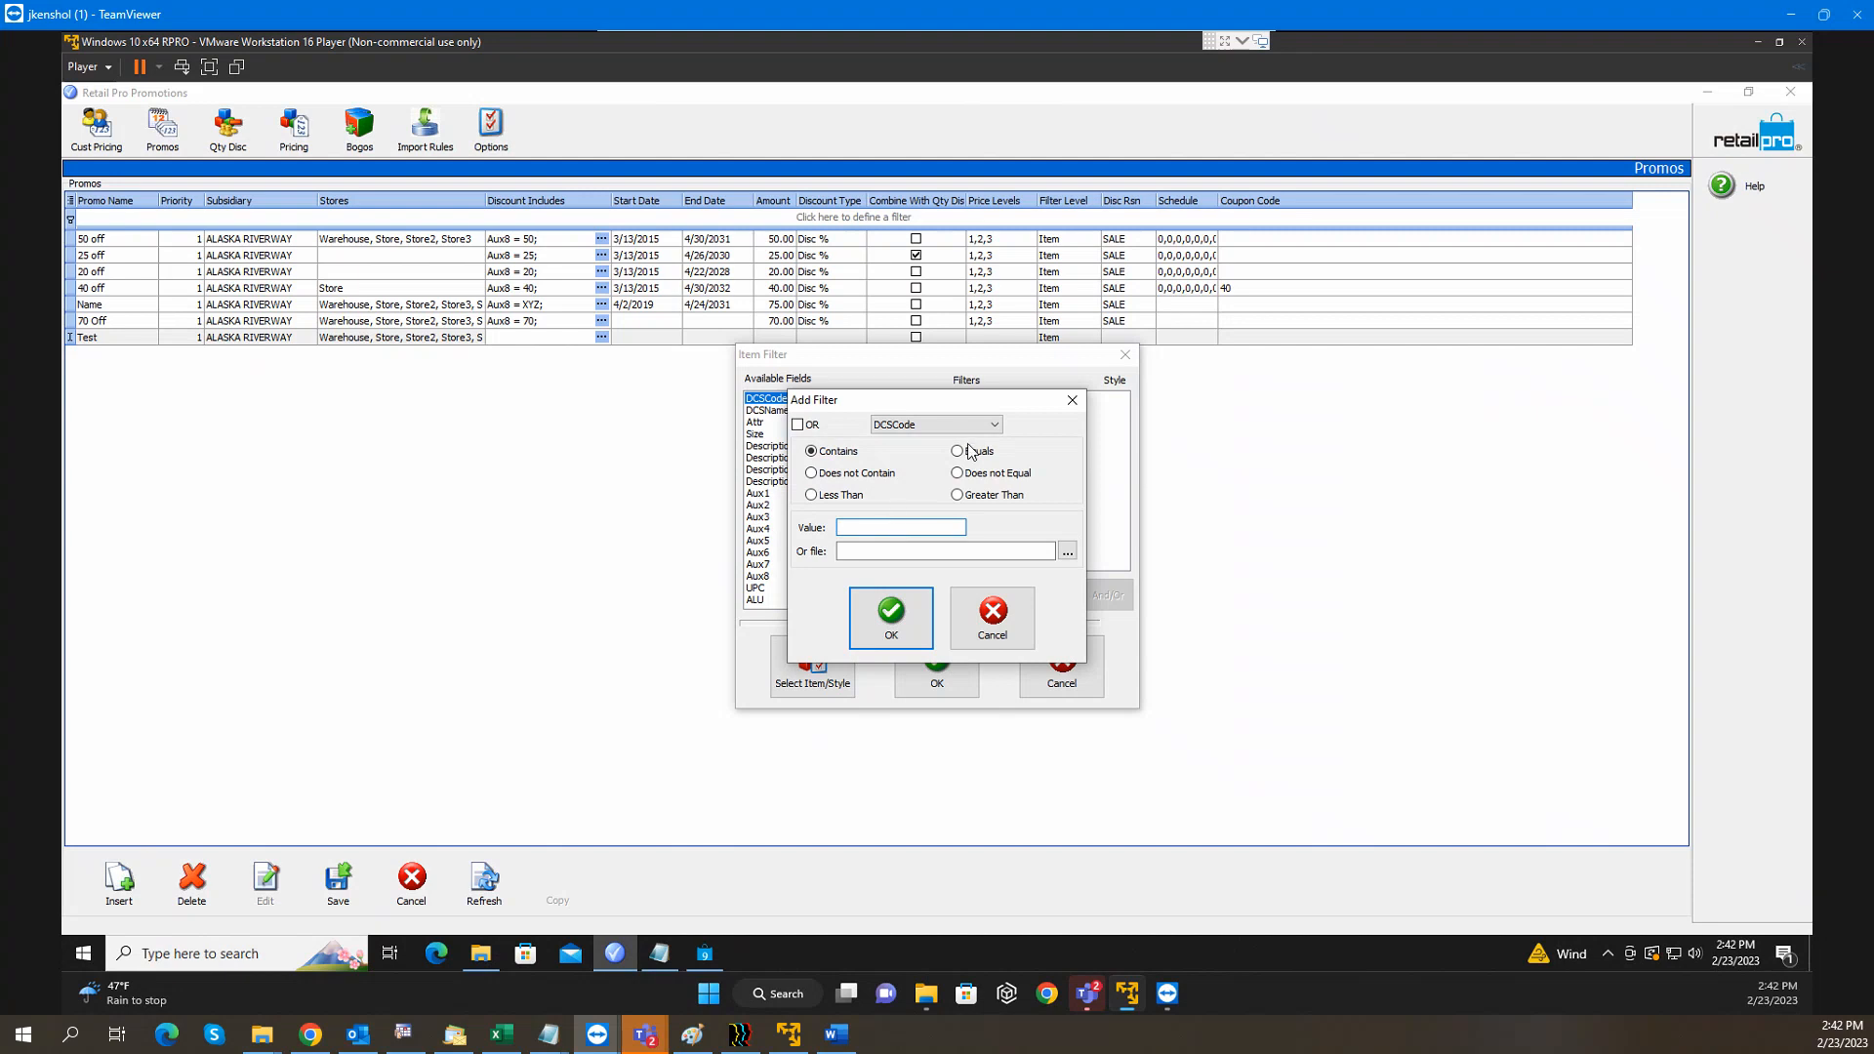
left_click(958, 451)
left_click(887, 527)
type("MenTopTee")
left_click(875, 617)
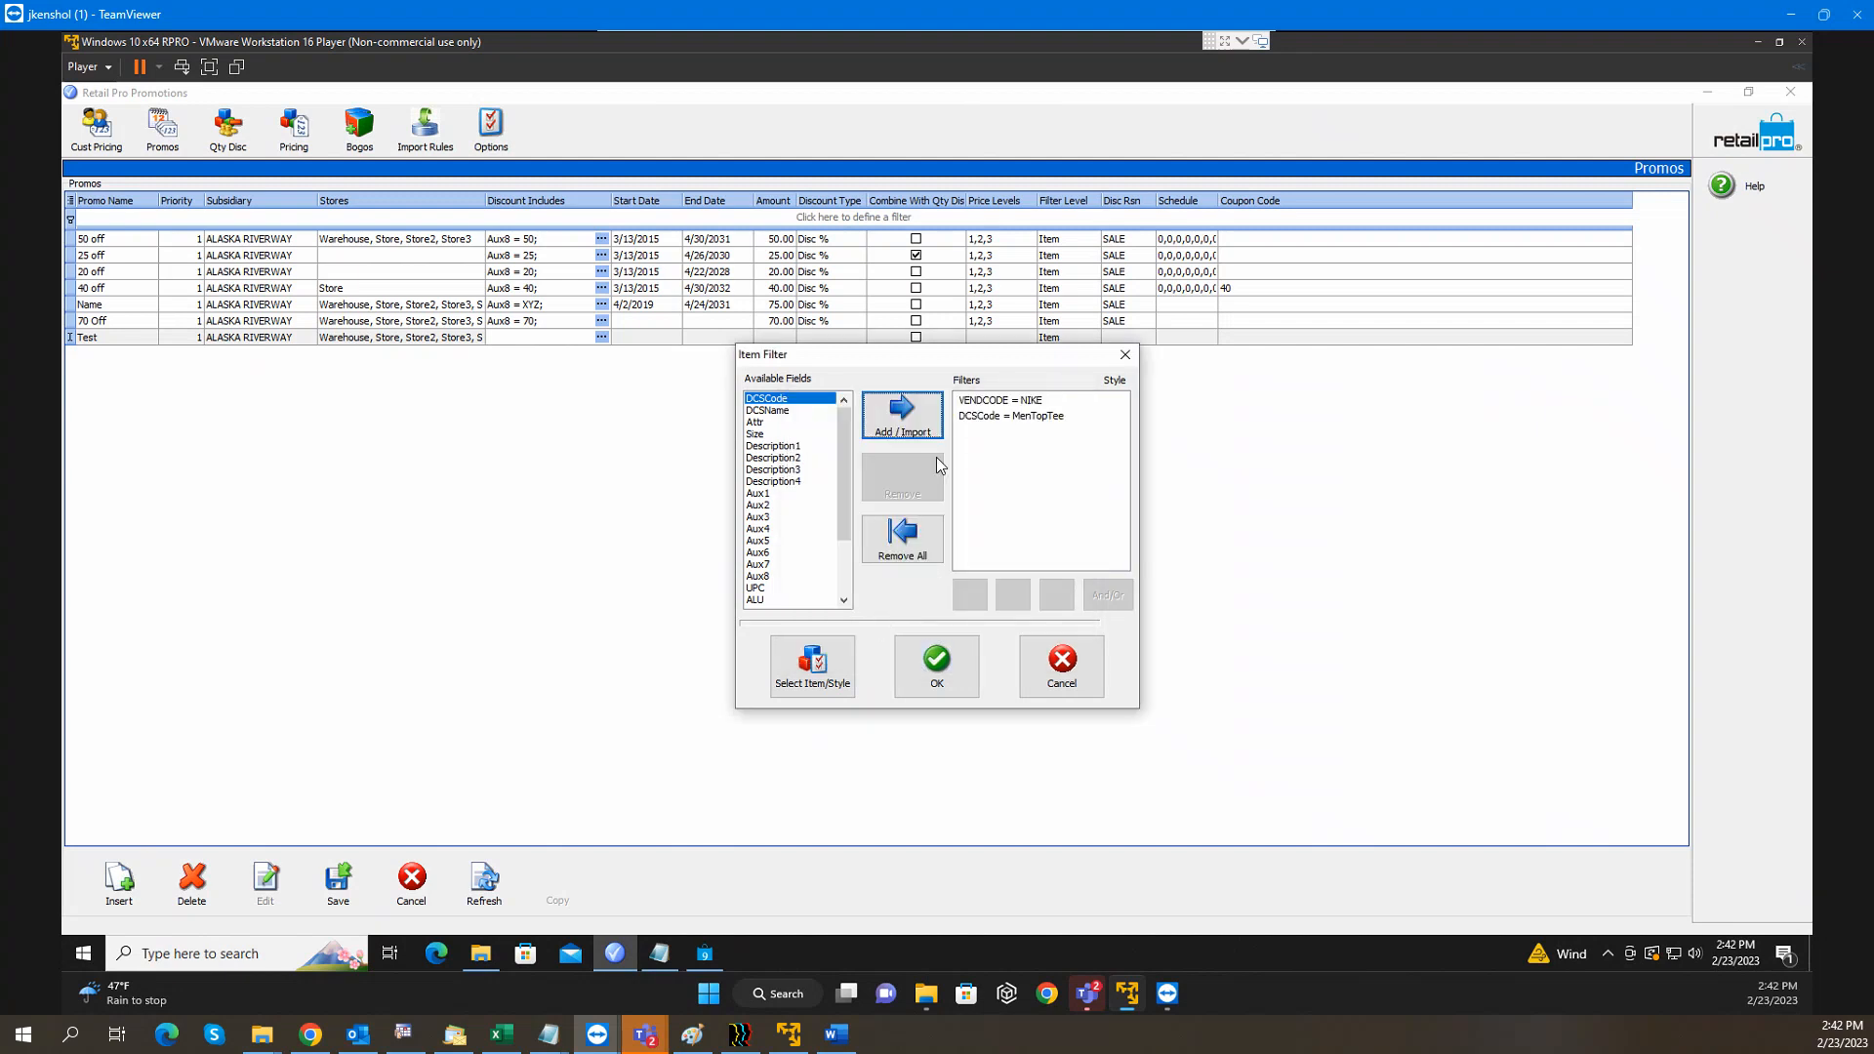
Add an OR condition DCSCode equals MenTOPPOI
left_click(918, 431)
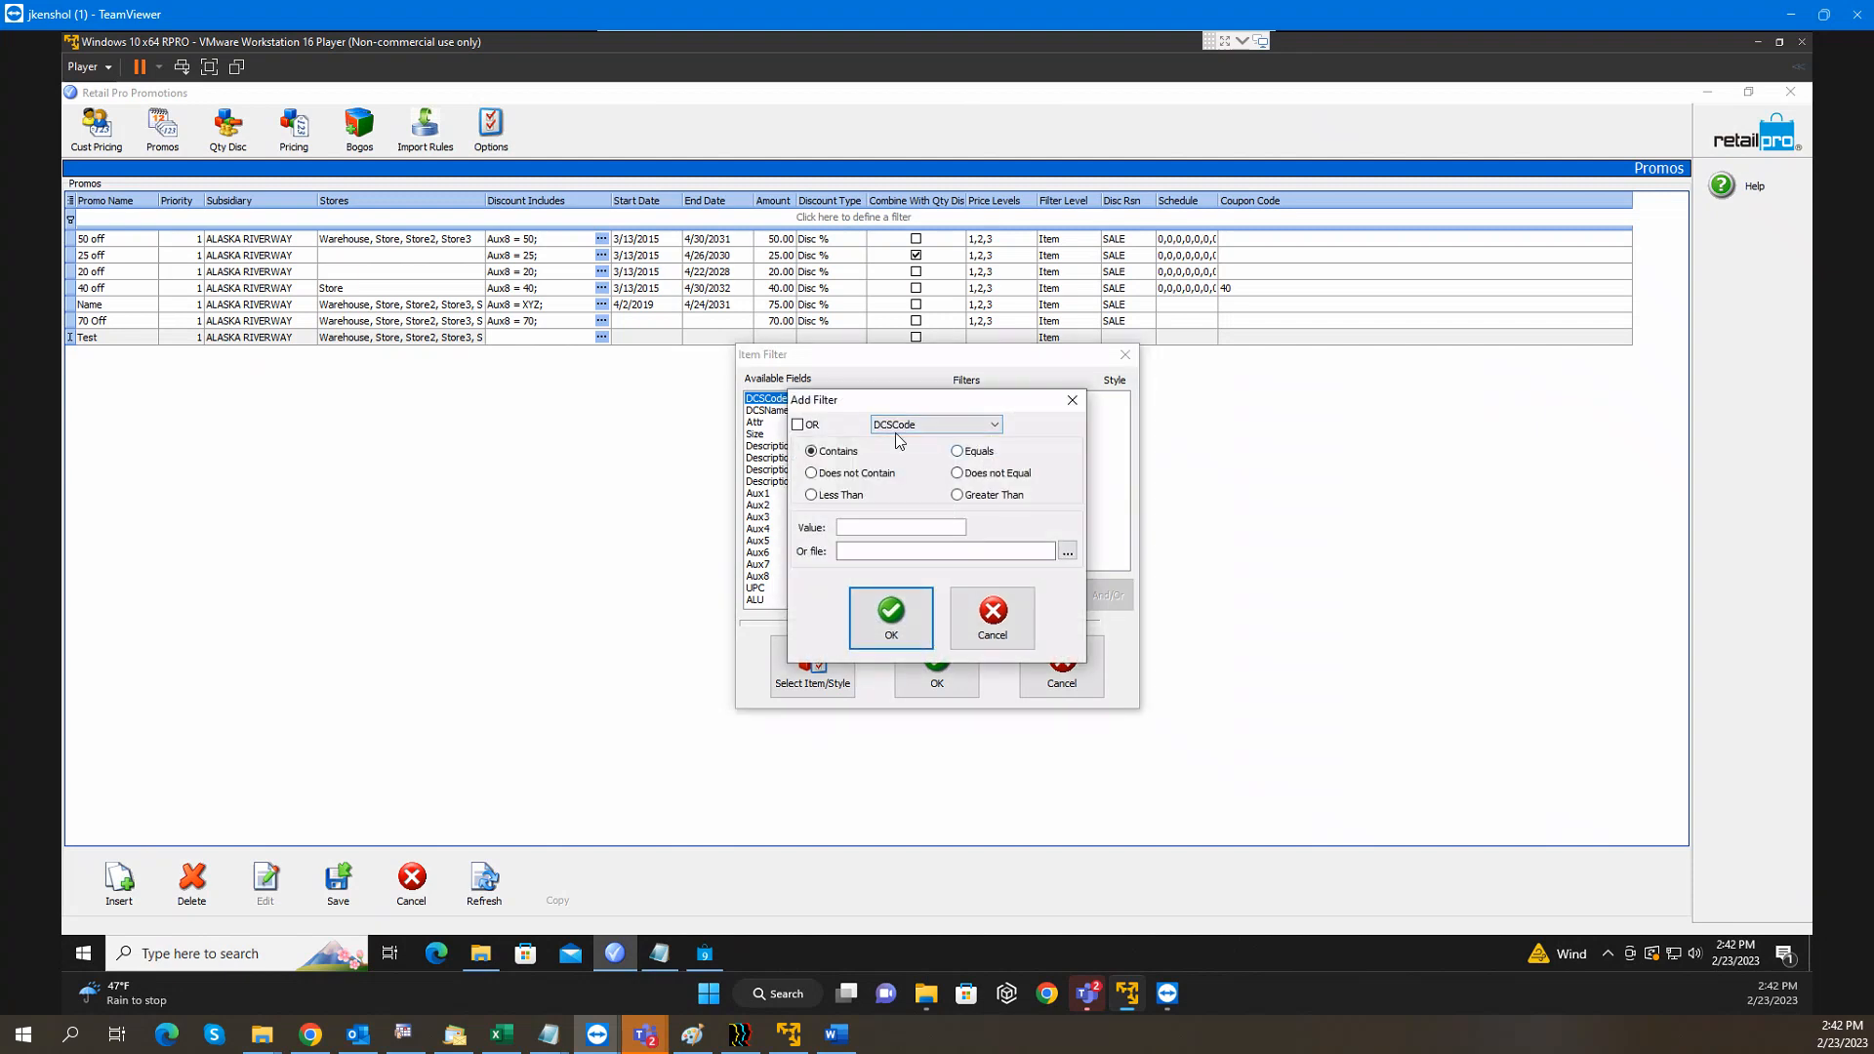
left_click(799, 427)
left_click(957, 451)
left_click(899, 528)
type("MenTOPPOI")
left_click(904, 624)
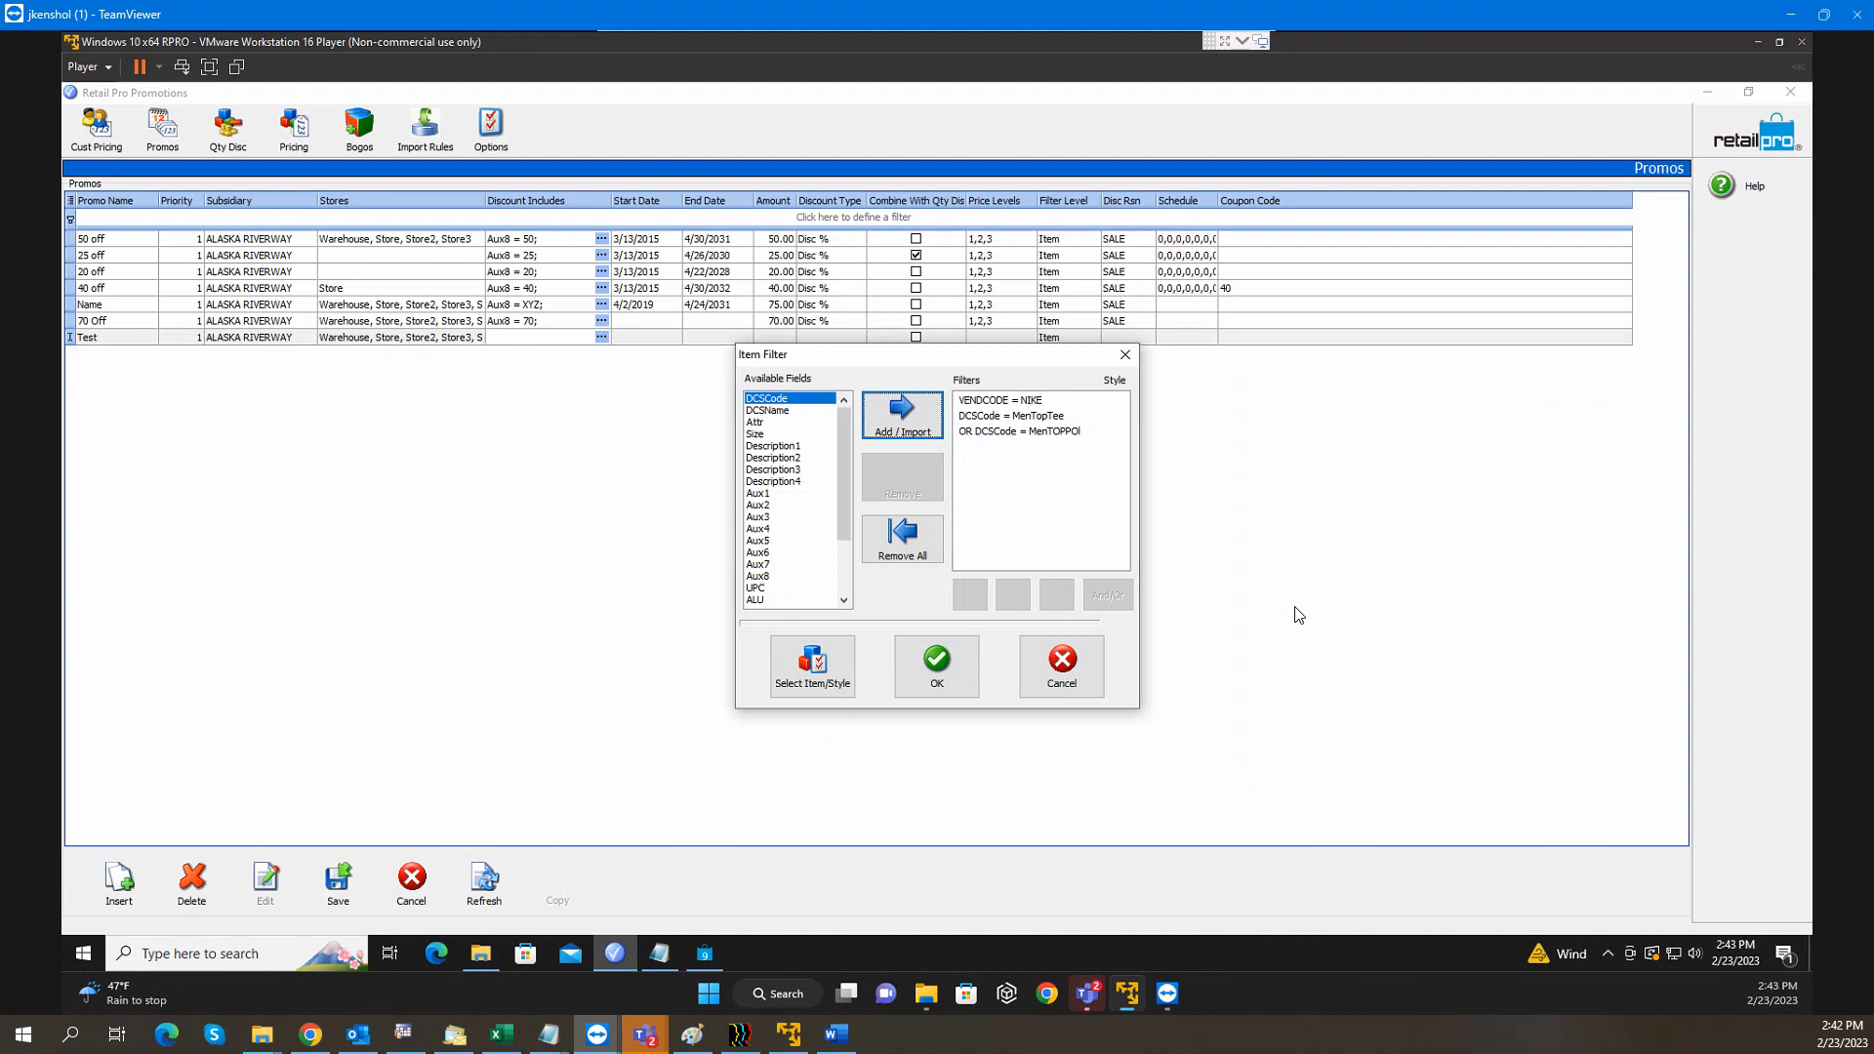
Change the MenTopTee and MenTOPPOI DCSCode conditions to Does not Equal, then review the three filter rows
left_click(1007, 418)
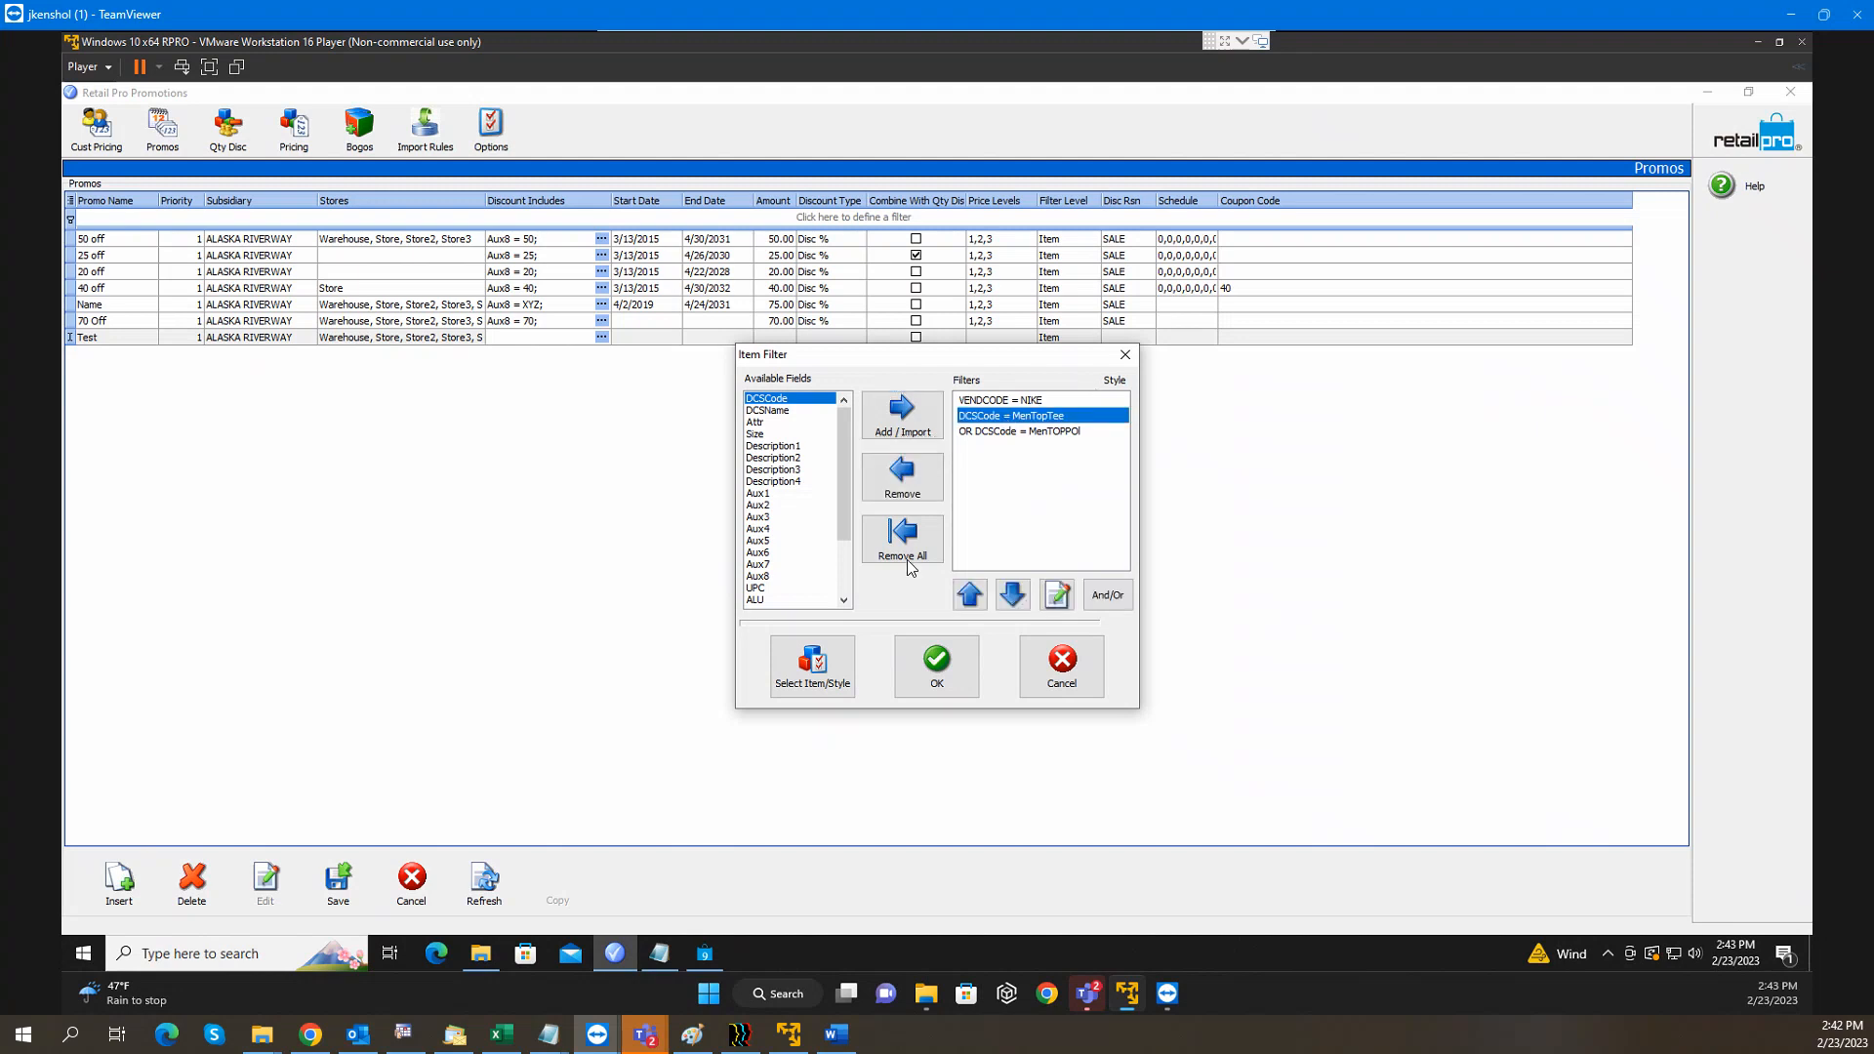
double_click(1008, 423)
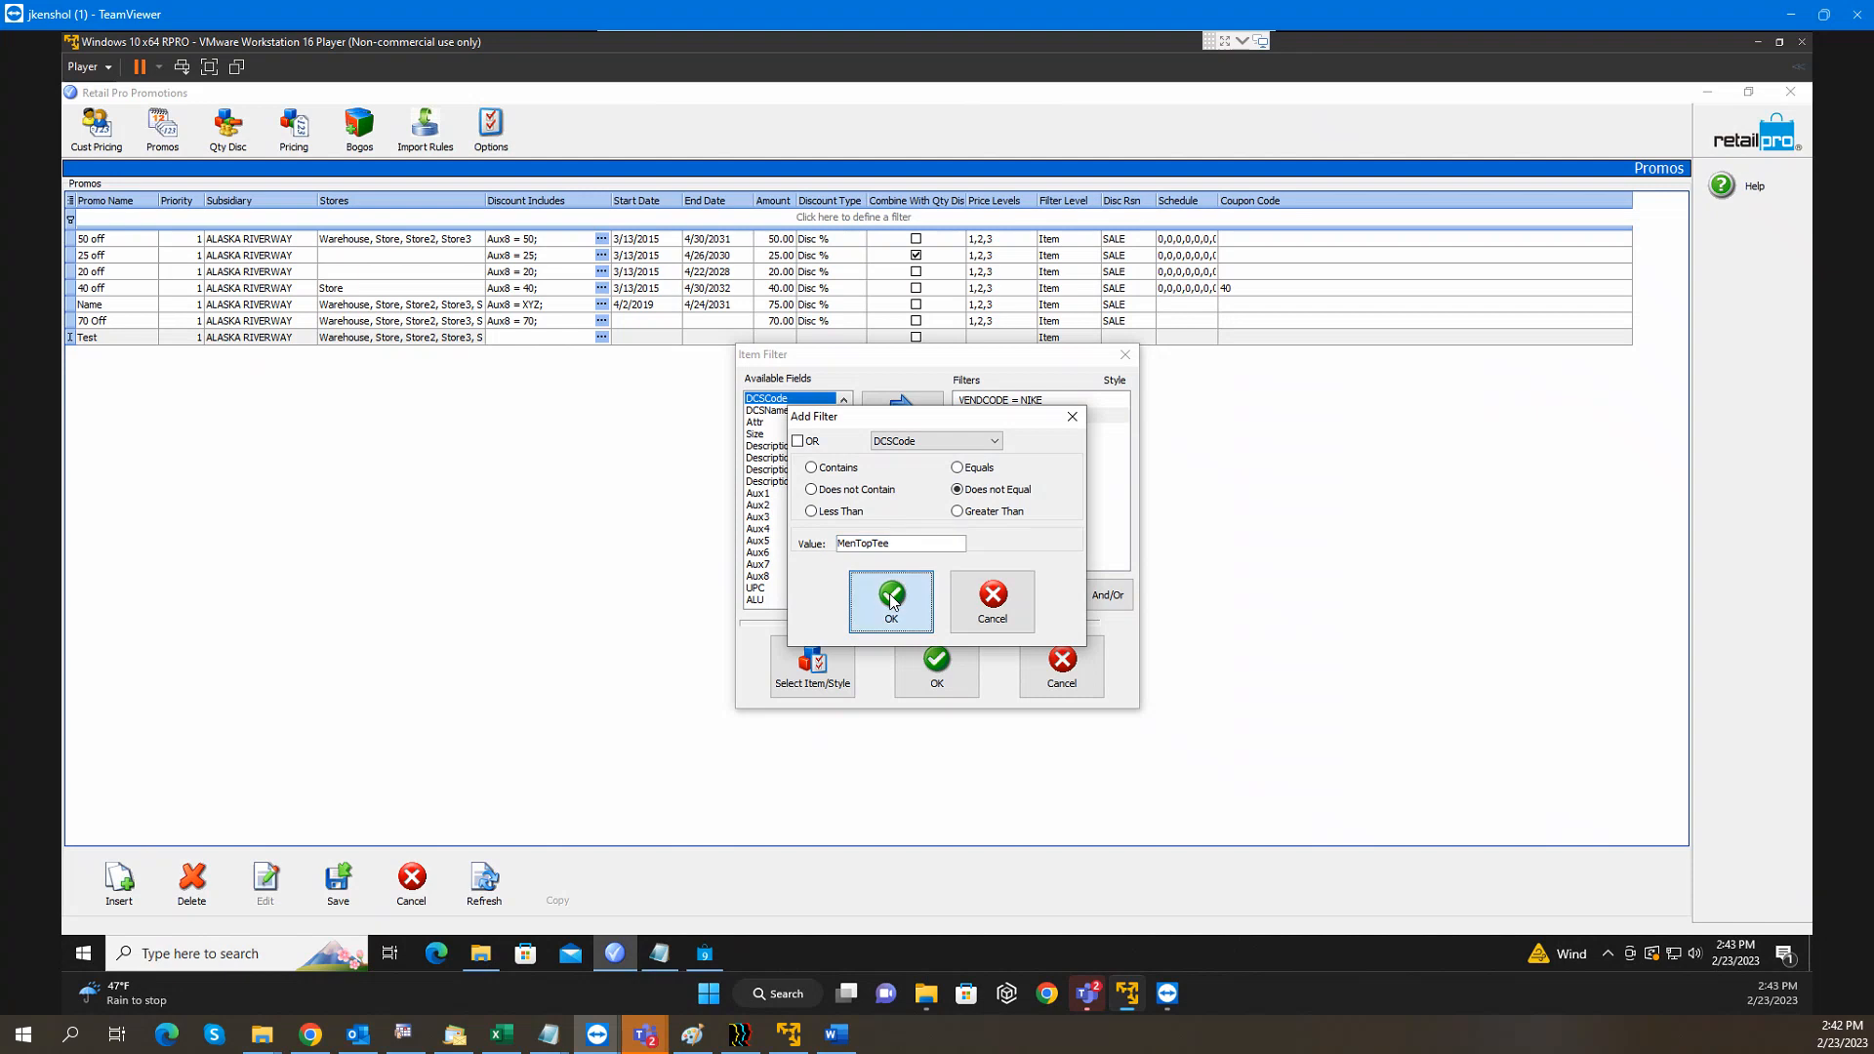
left_click(891, 599)
left_click(1003, 433)
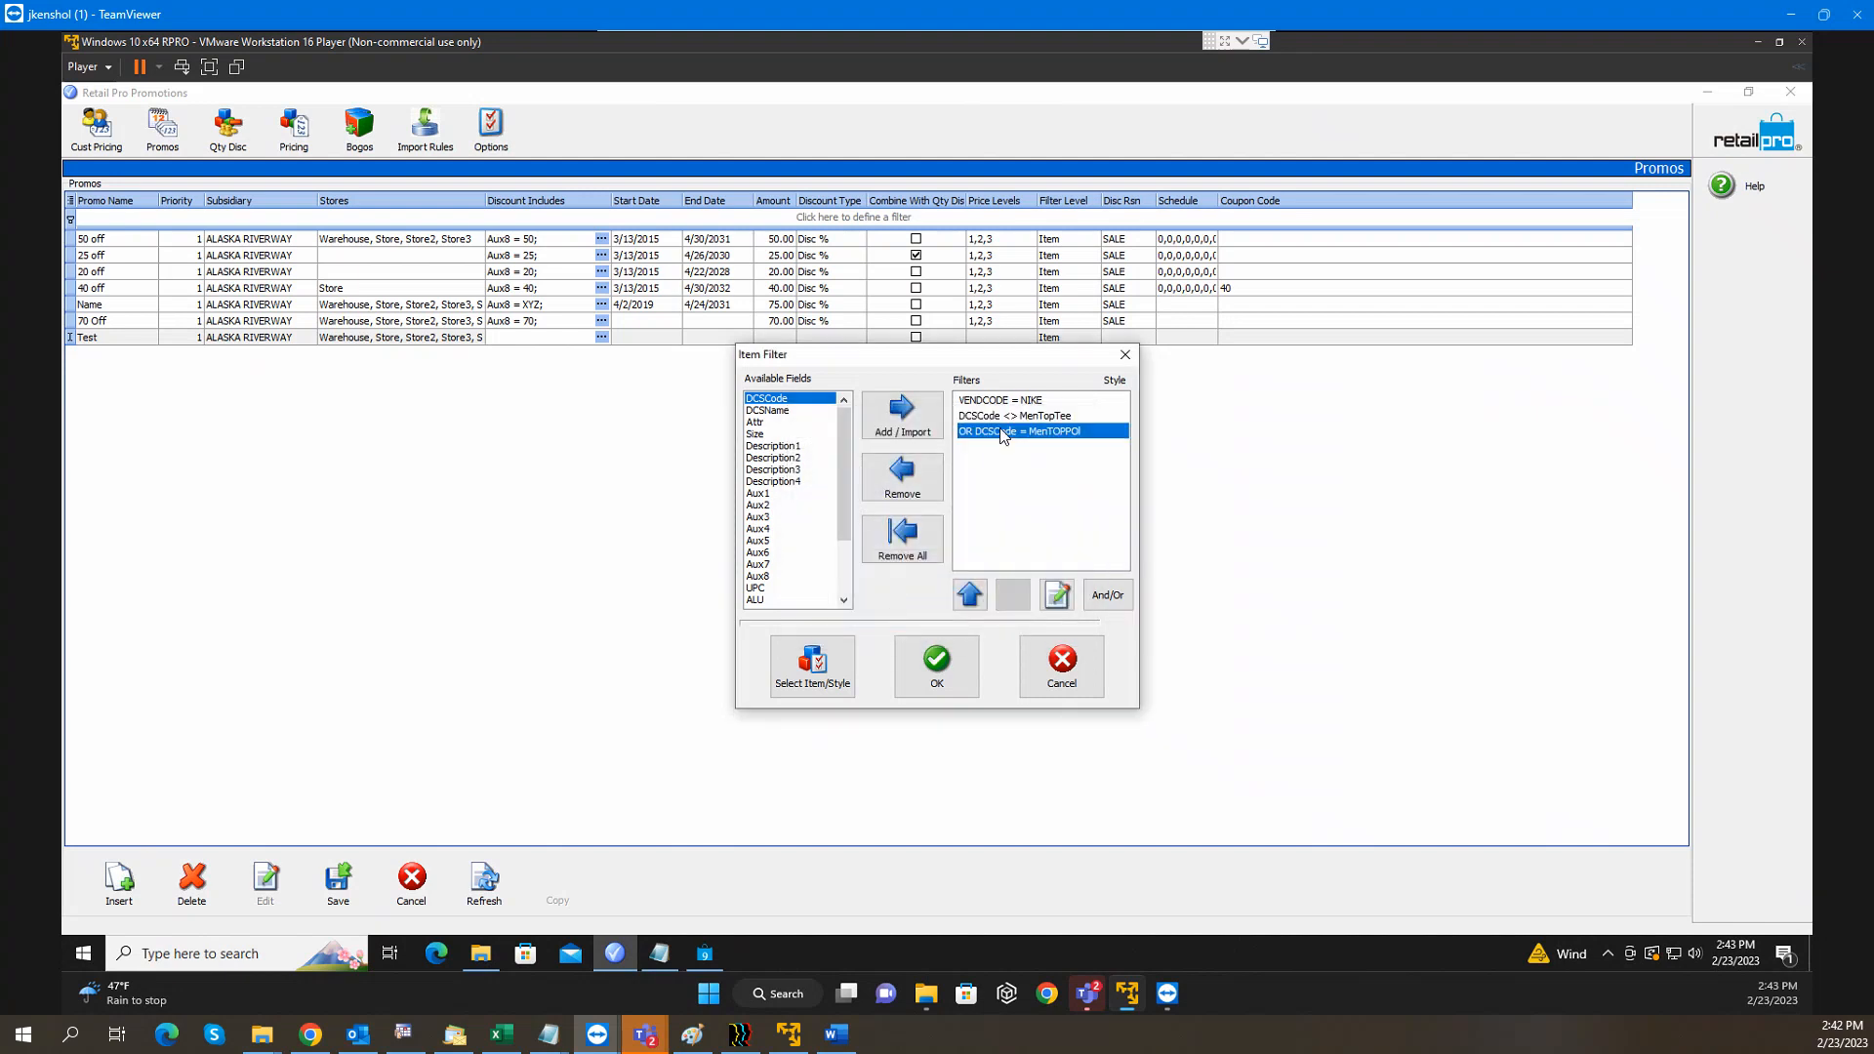
double_click(1004, 433)
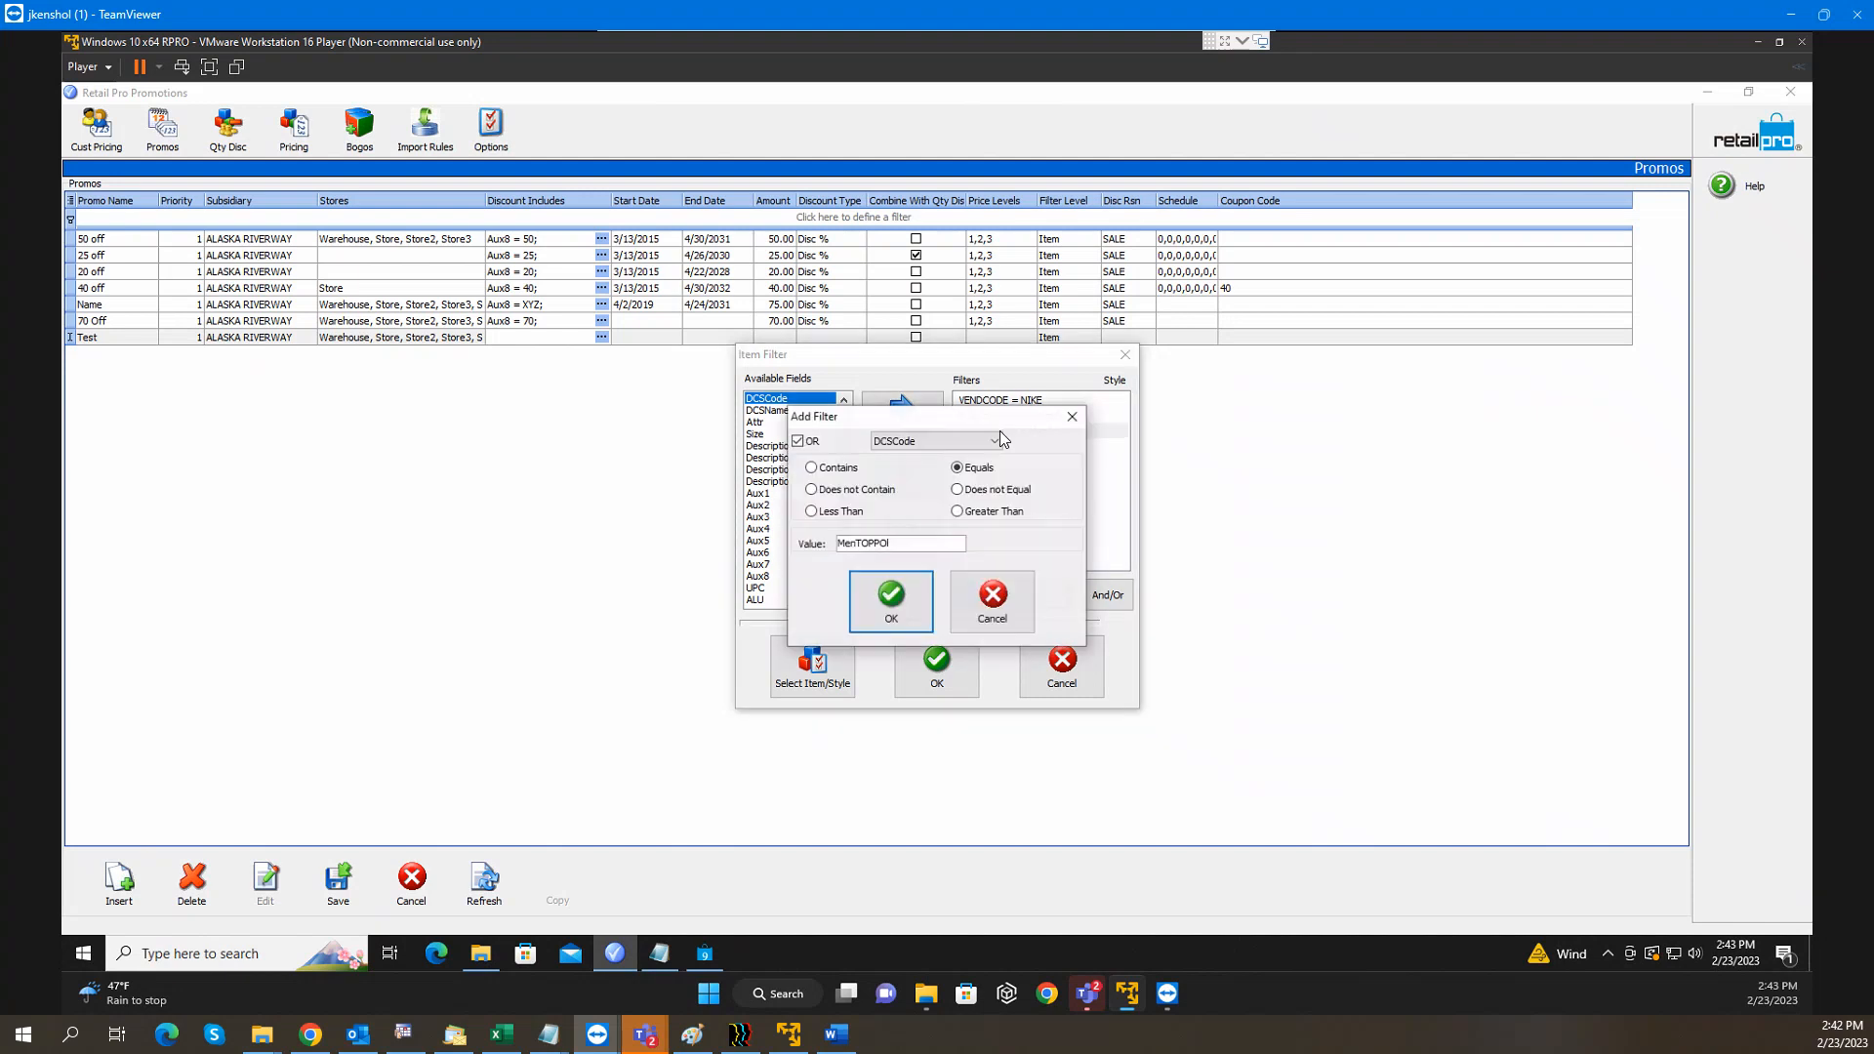
left_click(975, 496)
left_click(899, 615)
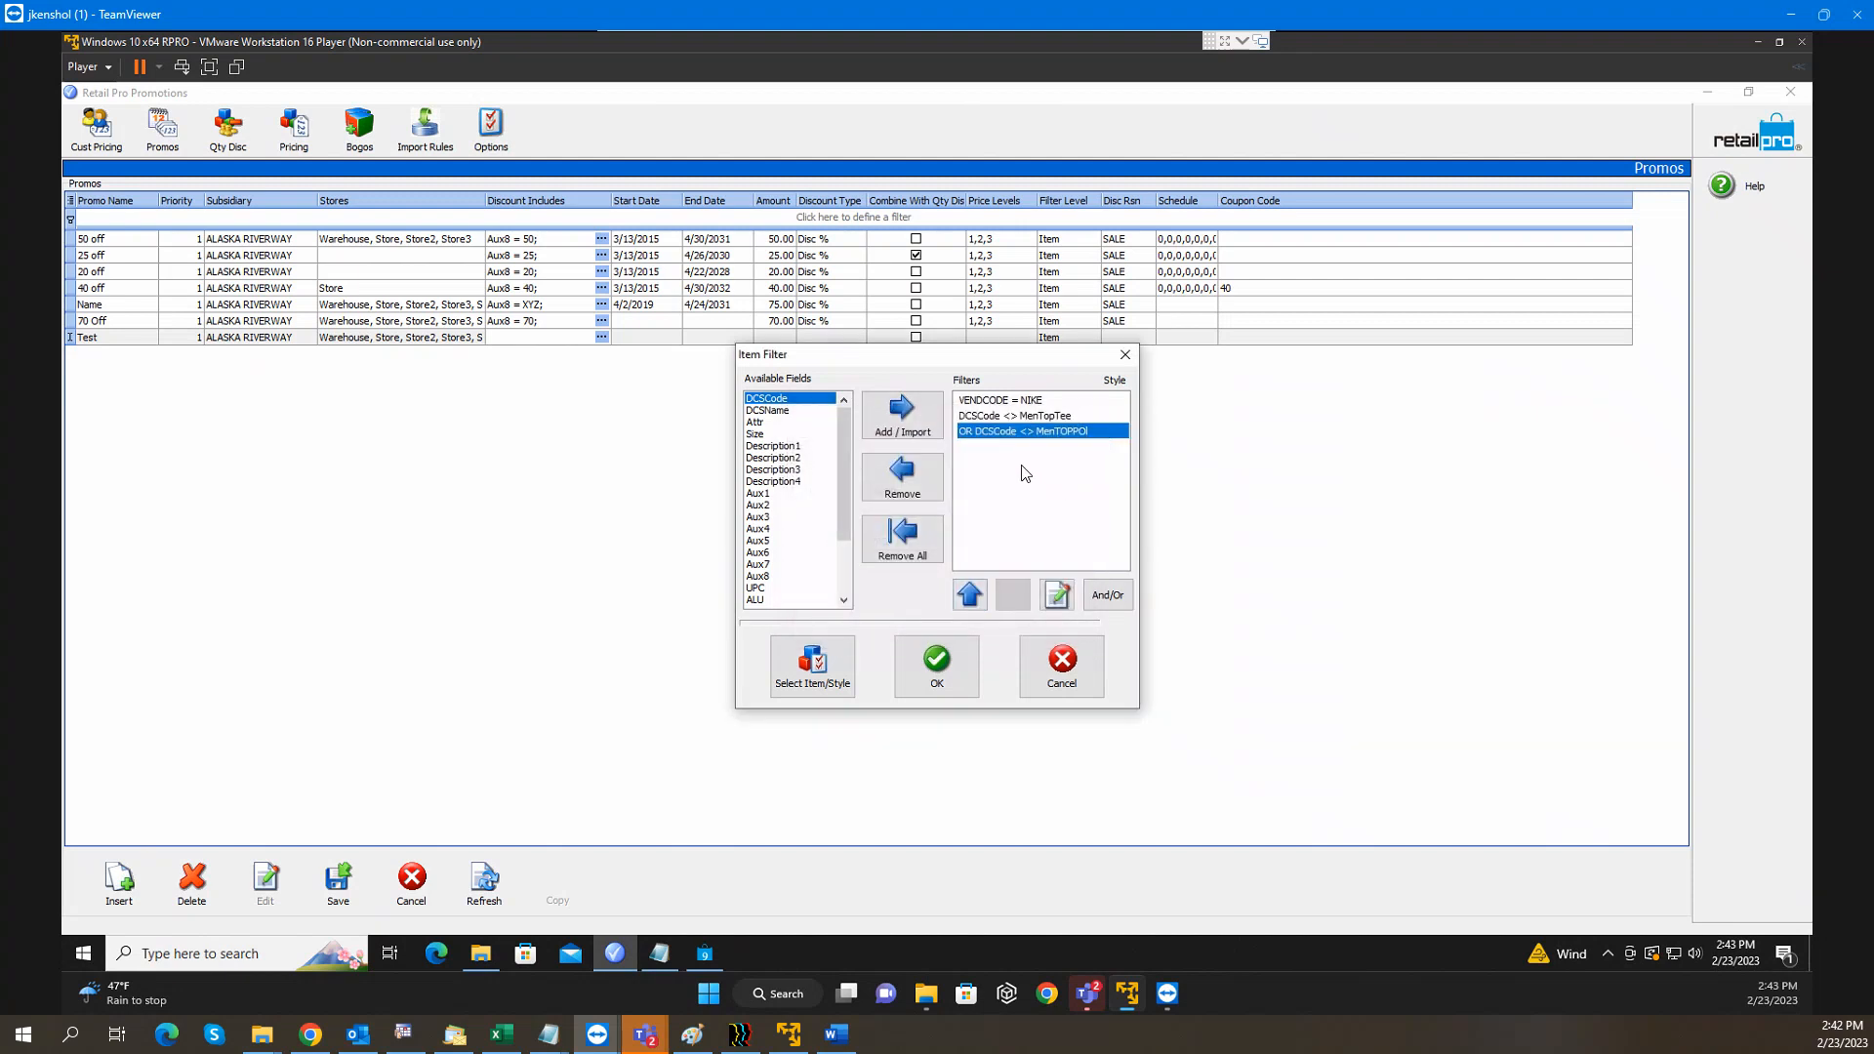
left_click(1001, 403)
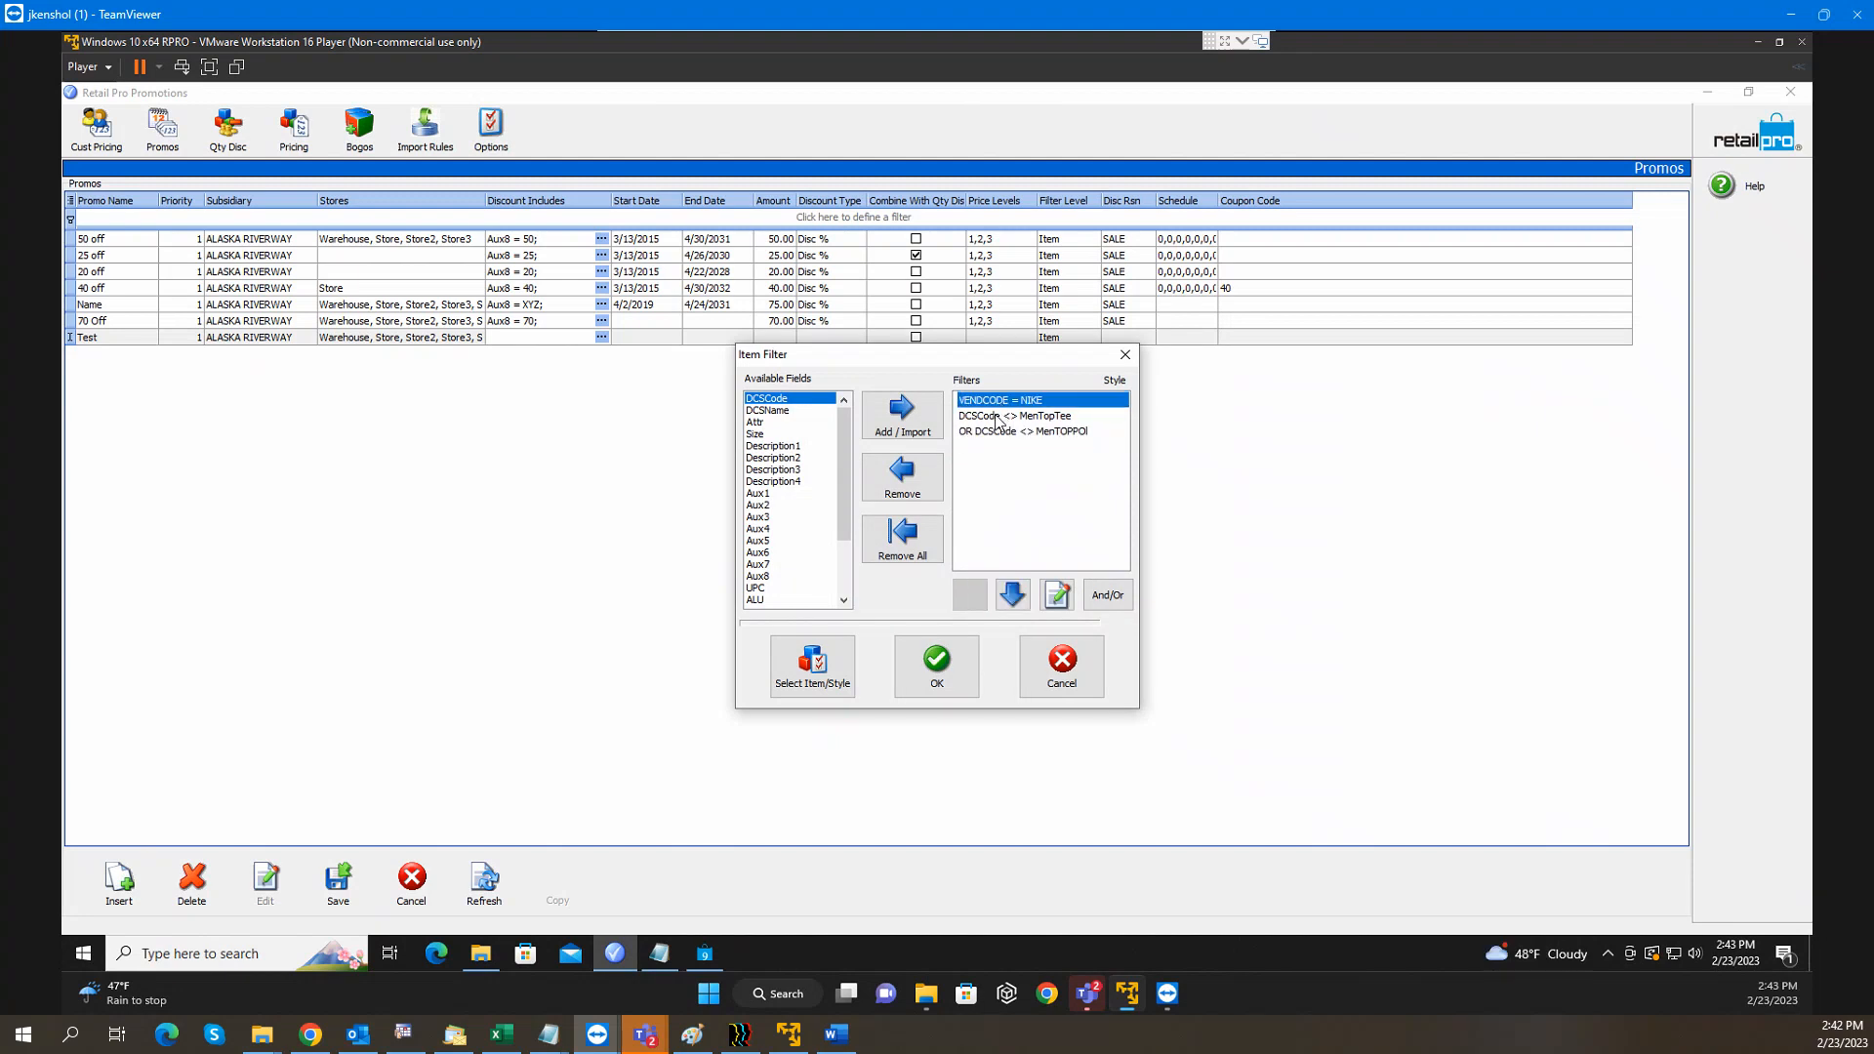
left_click(996, 417)
left_click(996, 432)
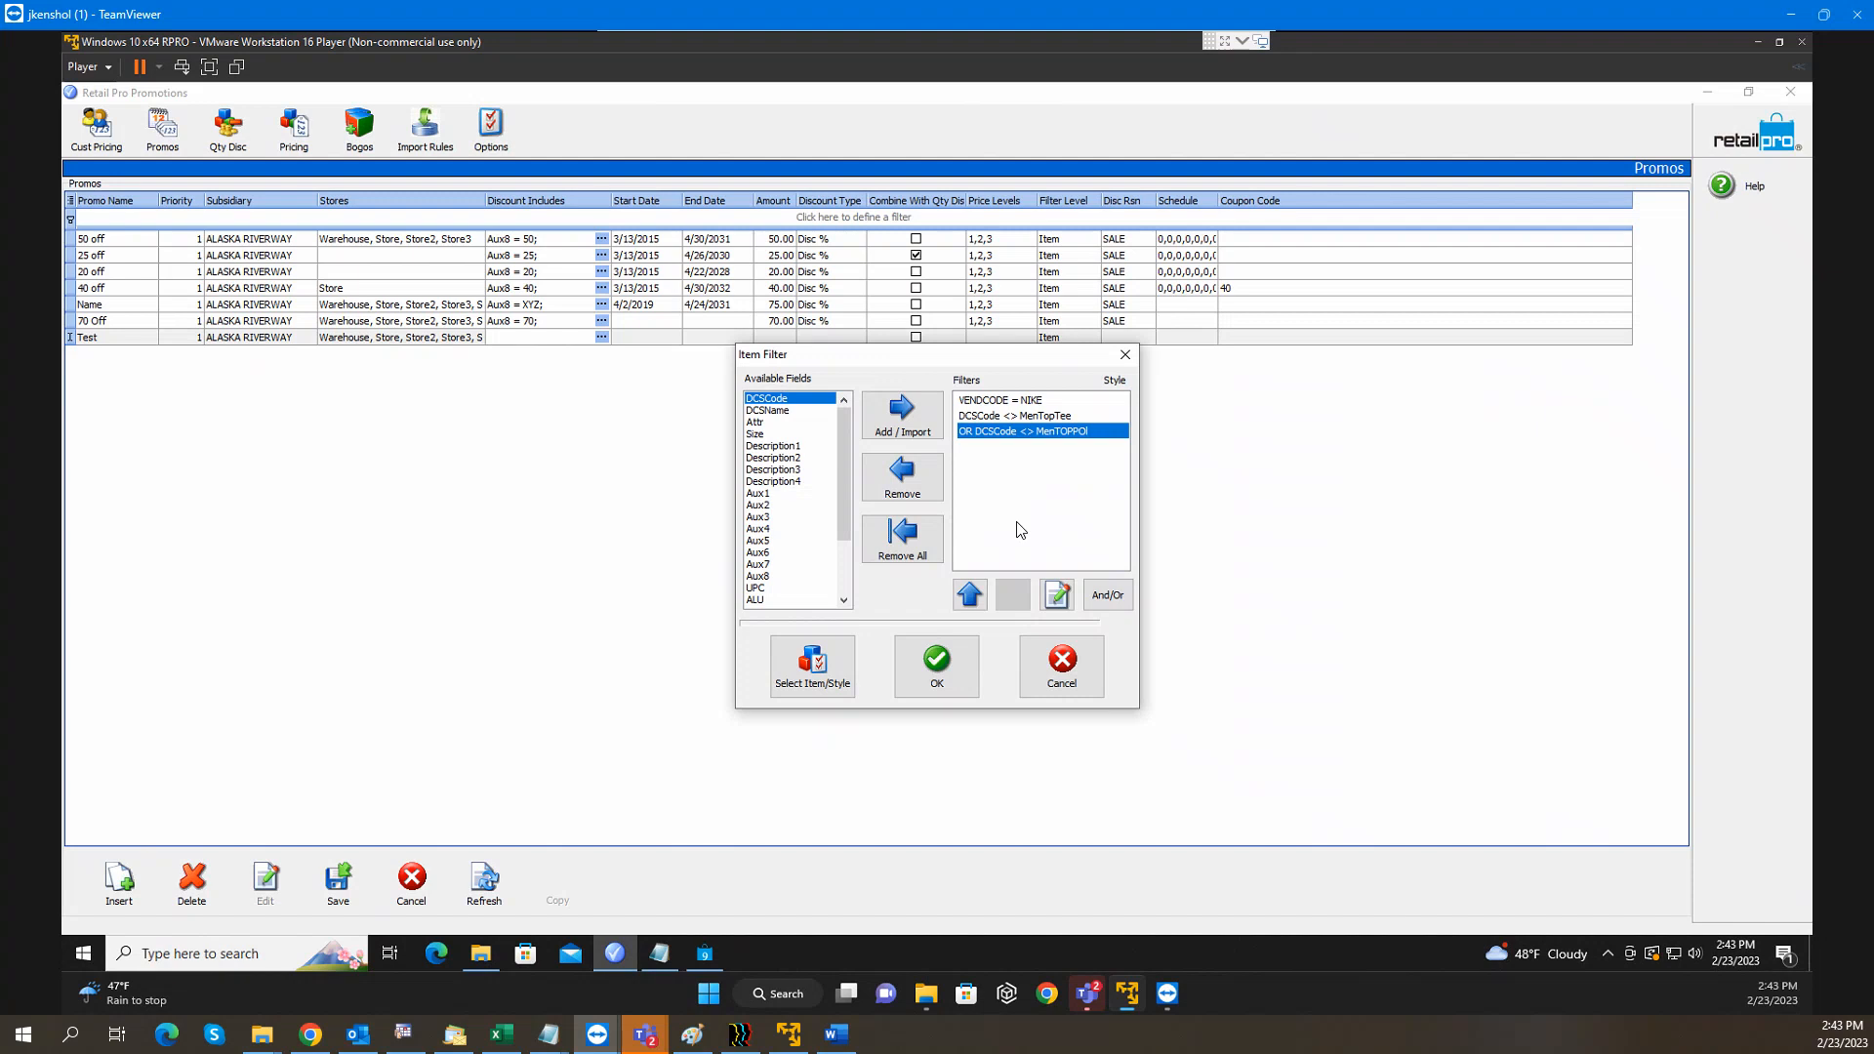
Open Notepad and jot down 'VC and DCS' and a 'DCS <> SOMETHING' line
left_click(166, 955)
type("notepad")
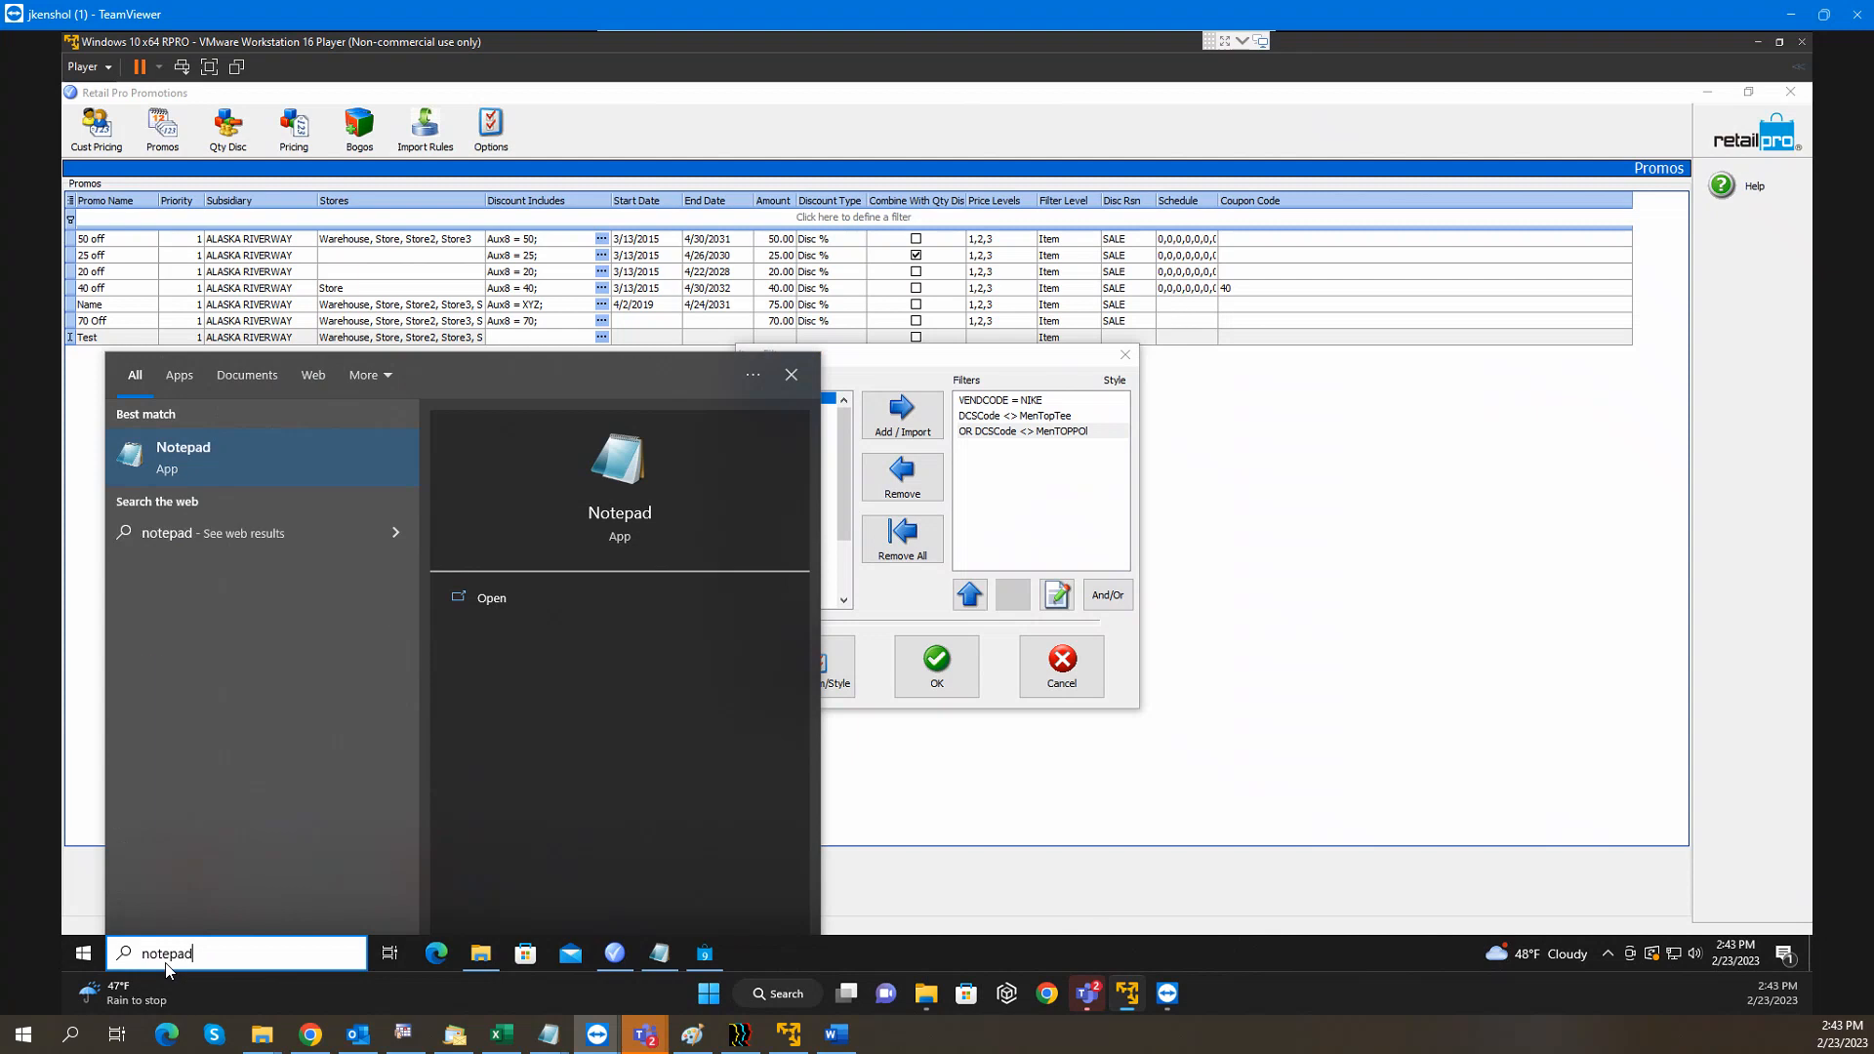
key("Return")
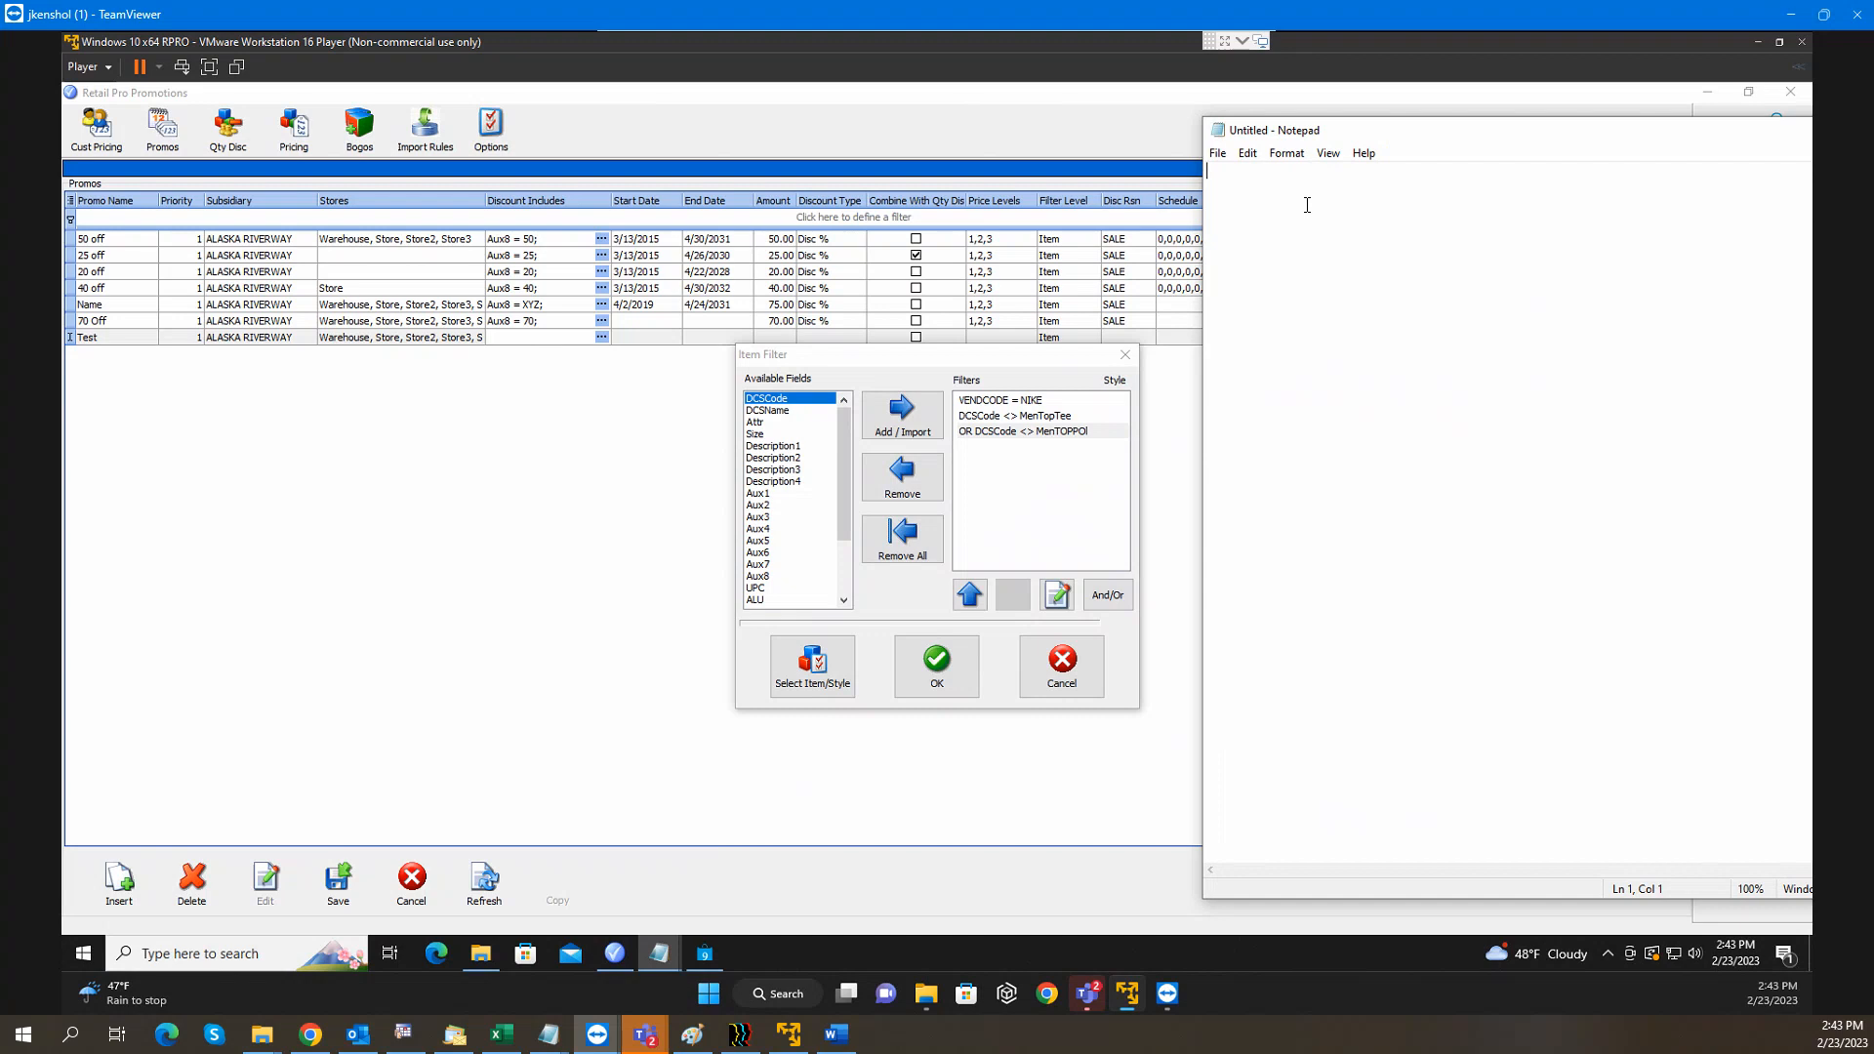
type("VC  ")
type("and  ")
type("DCS  ")
type("---------------------------------------  ")
type("DCS")
type(" <>")
type(" SOMETHING")
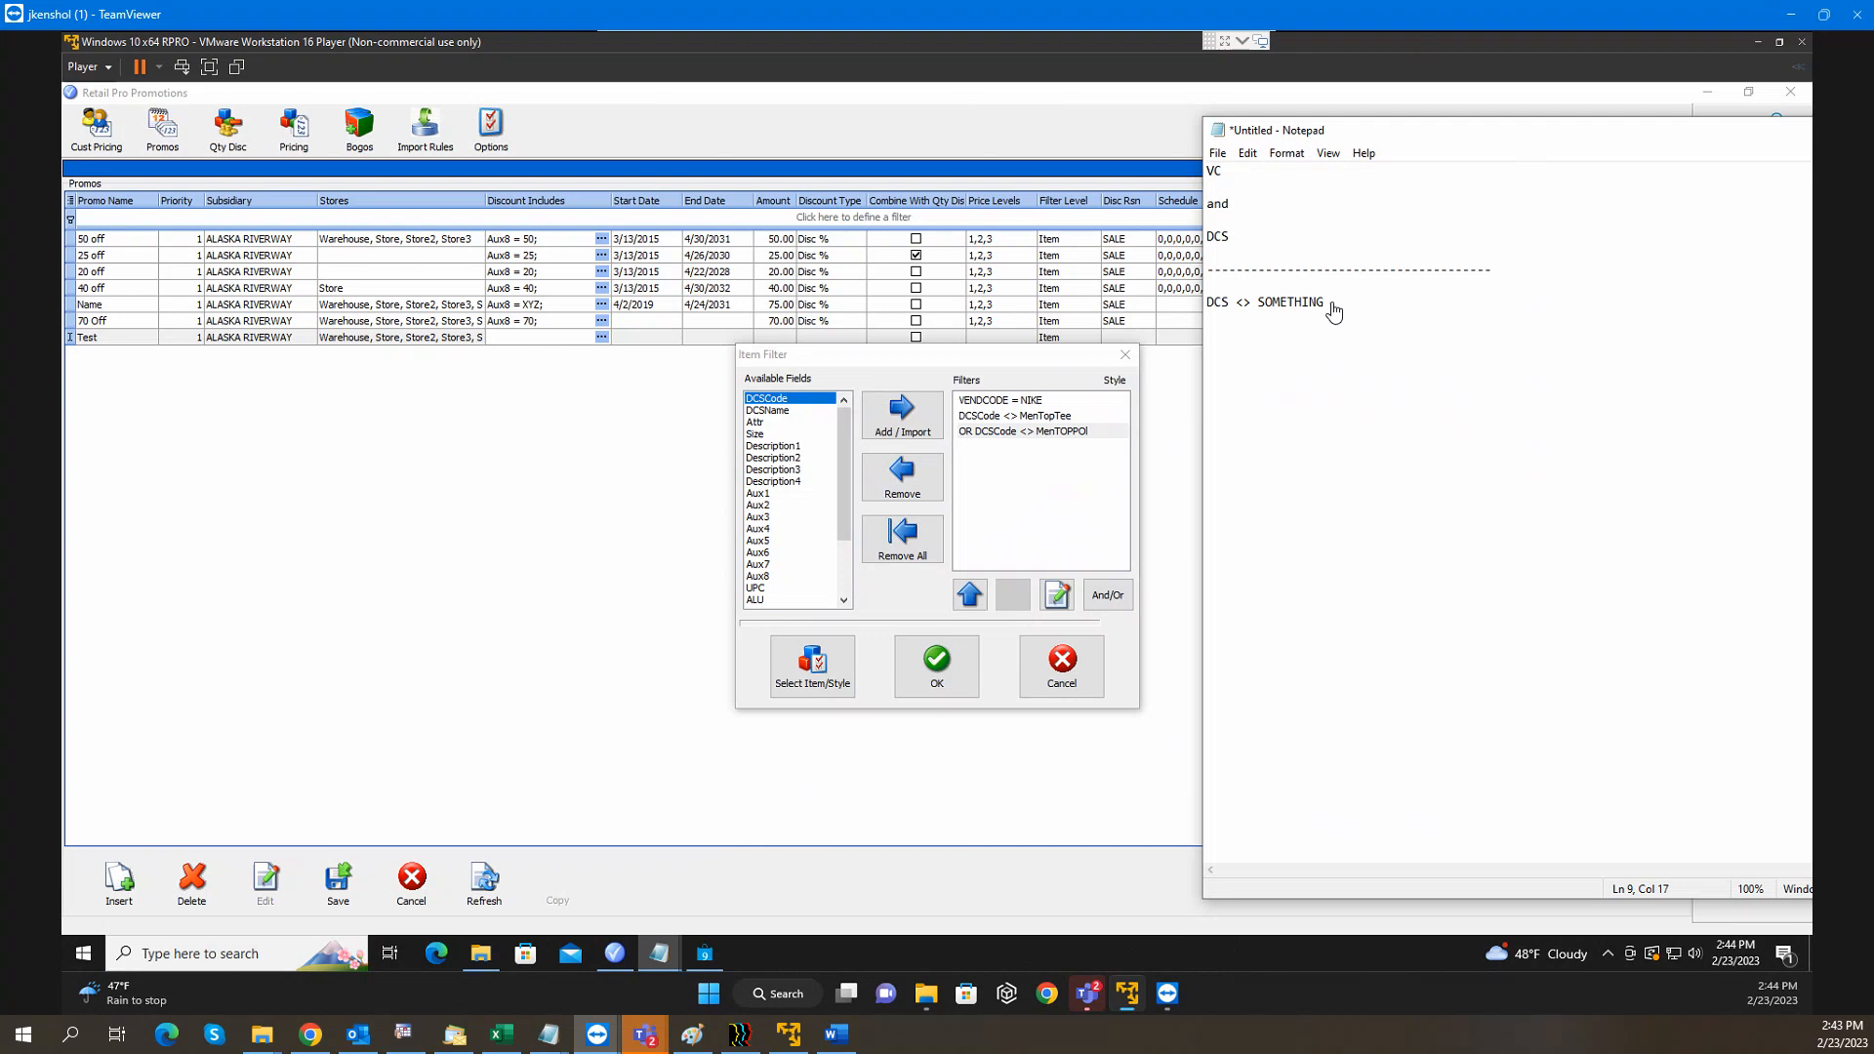
Rearrange the note's lines, adding '<> ssssss' after DCS and an 'or' line, then return to the item filter
left_click_drag(1338, 301, 1201, 304)
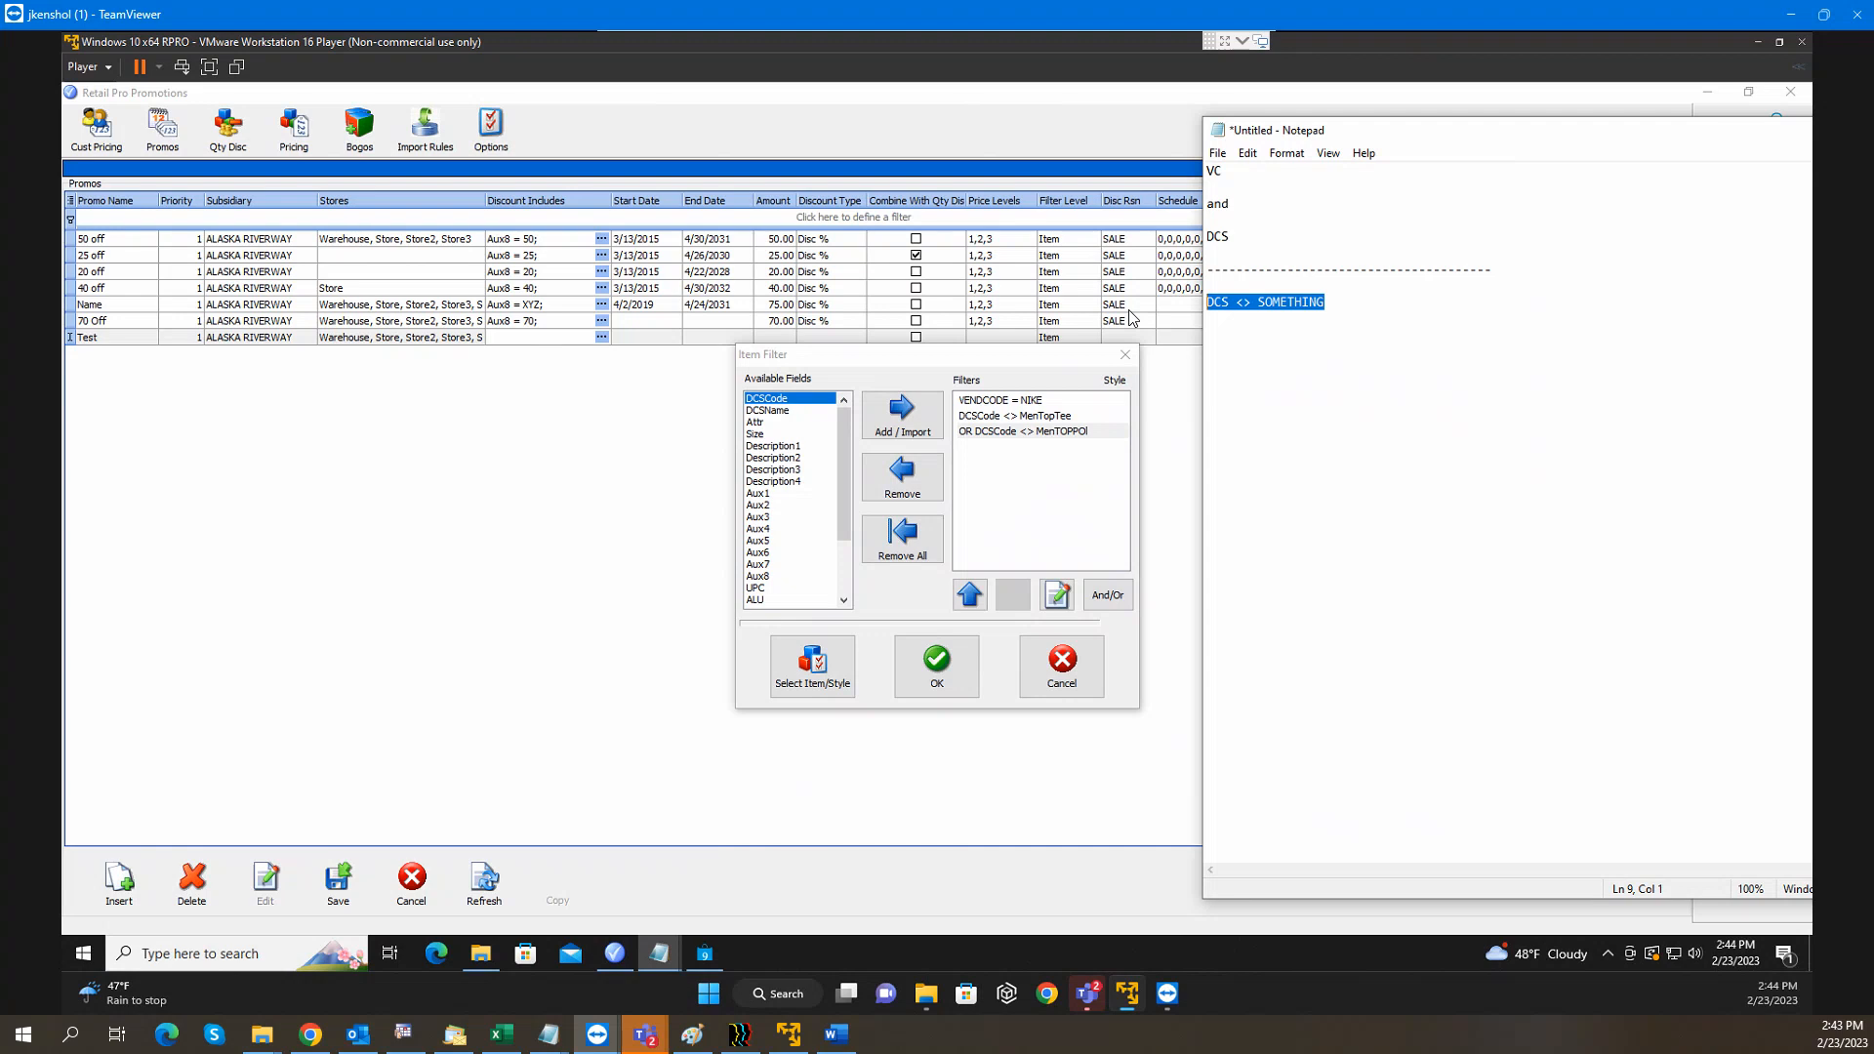
left_click_drag(1248, 206, 1208, 170)
key("ctrl+c")
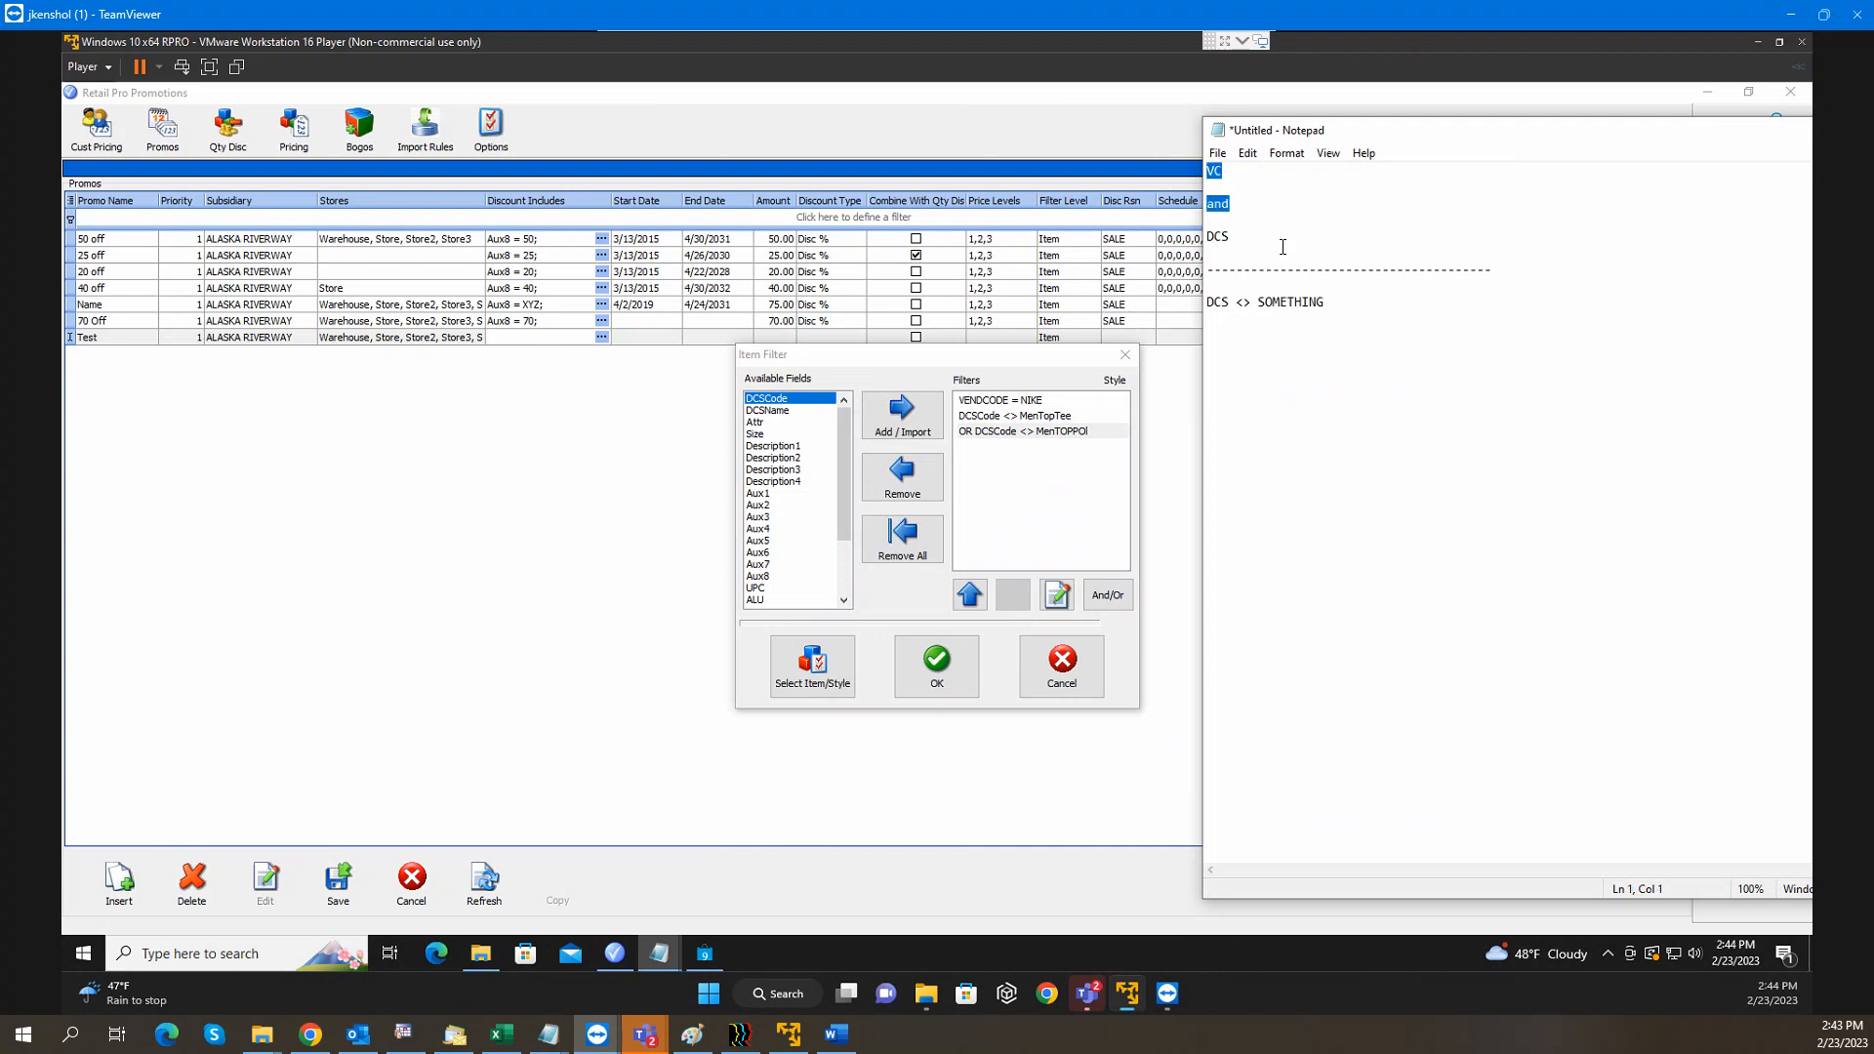
left_click(1244, 283)
key("ctrl+v")
key("Return")
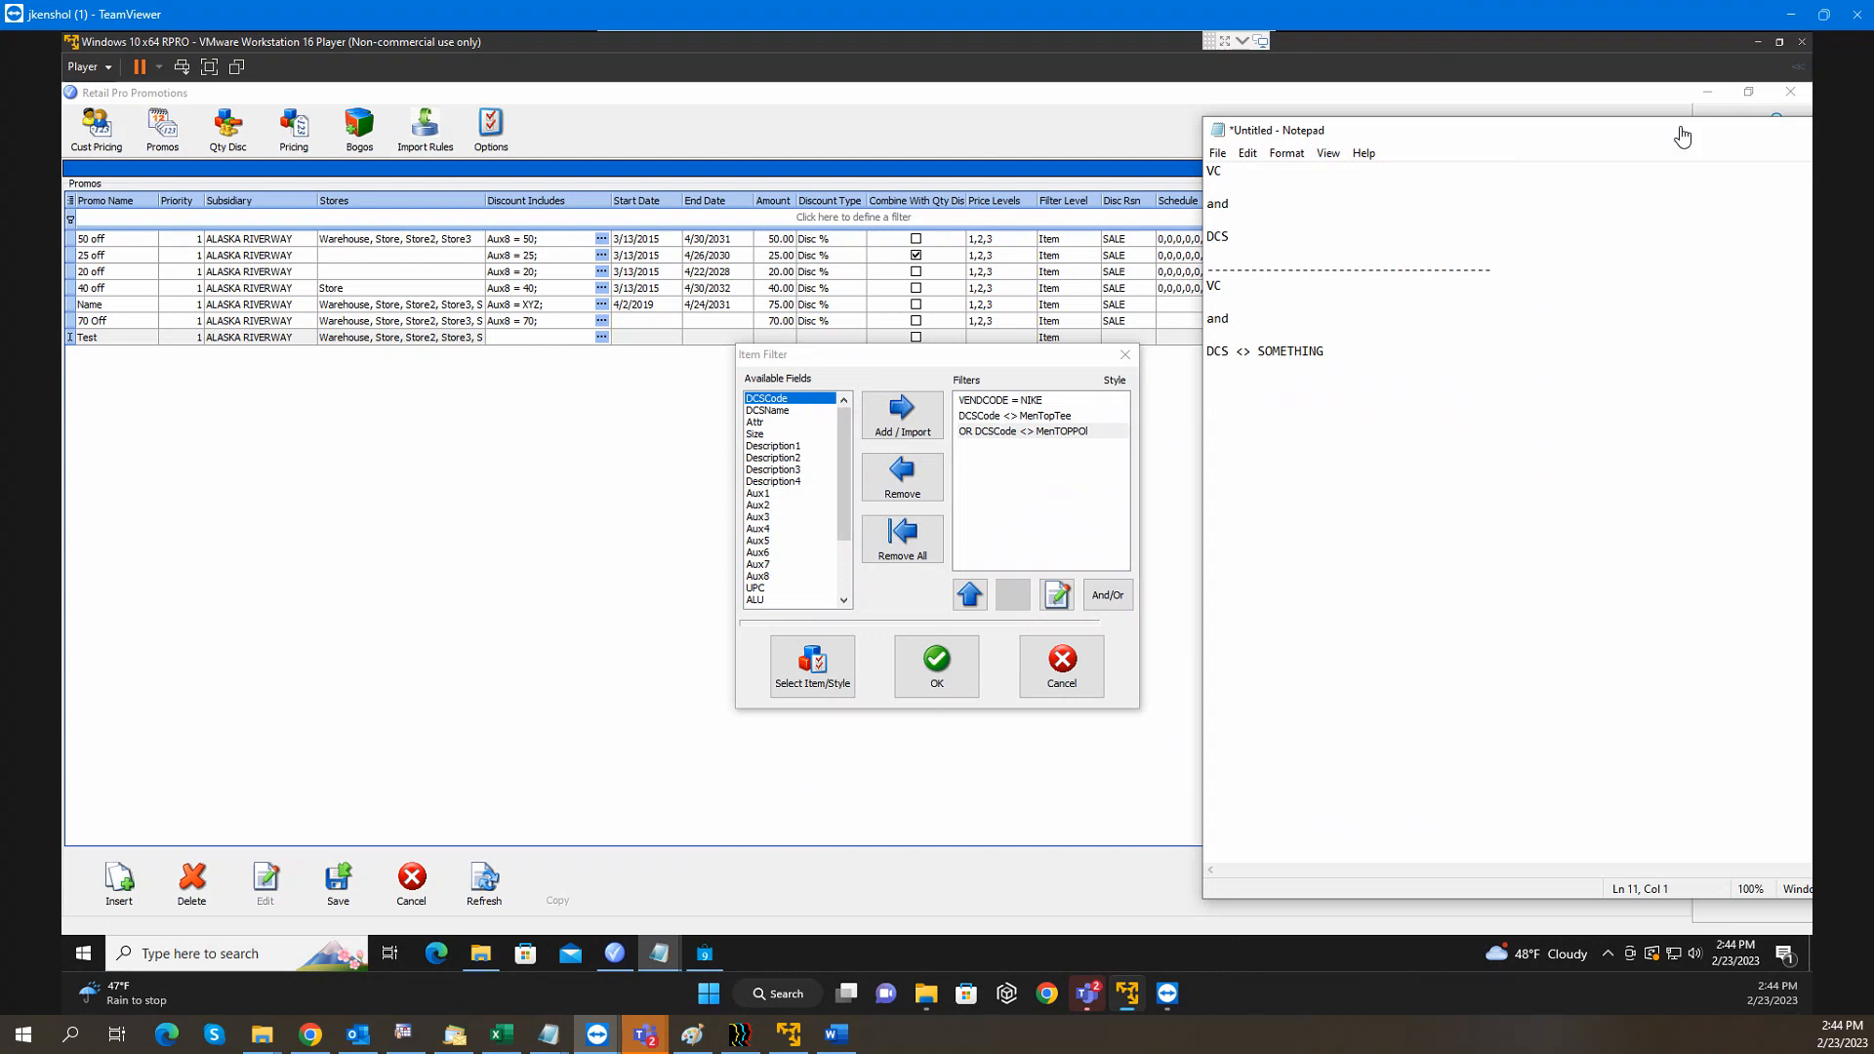
left_click(1259, 235)
type("<> ssssss")
left_click(1222, 259)
key("Return")
type("or")
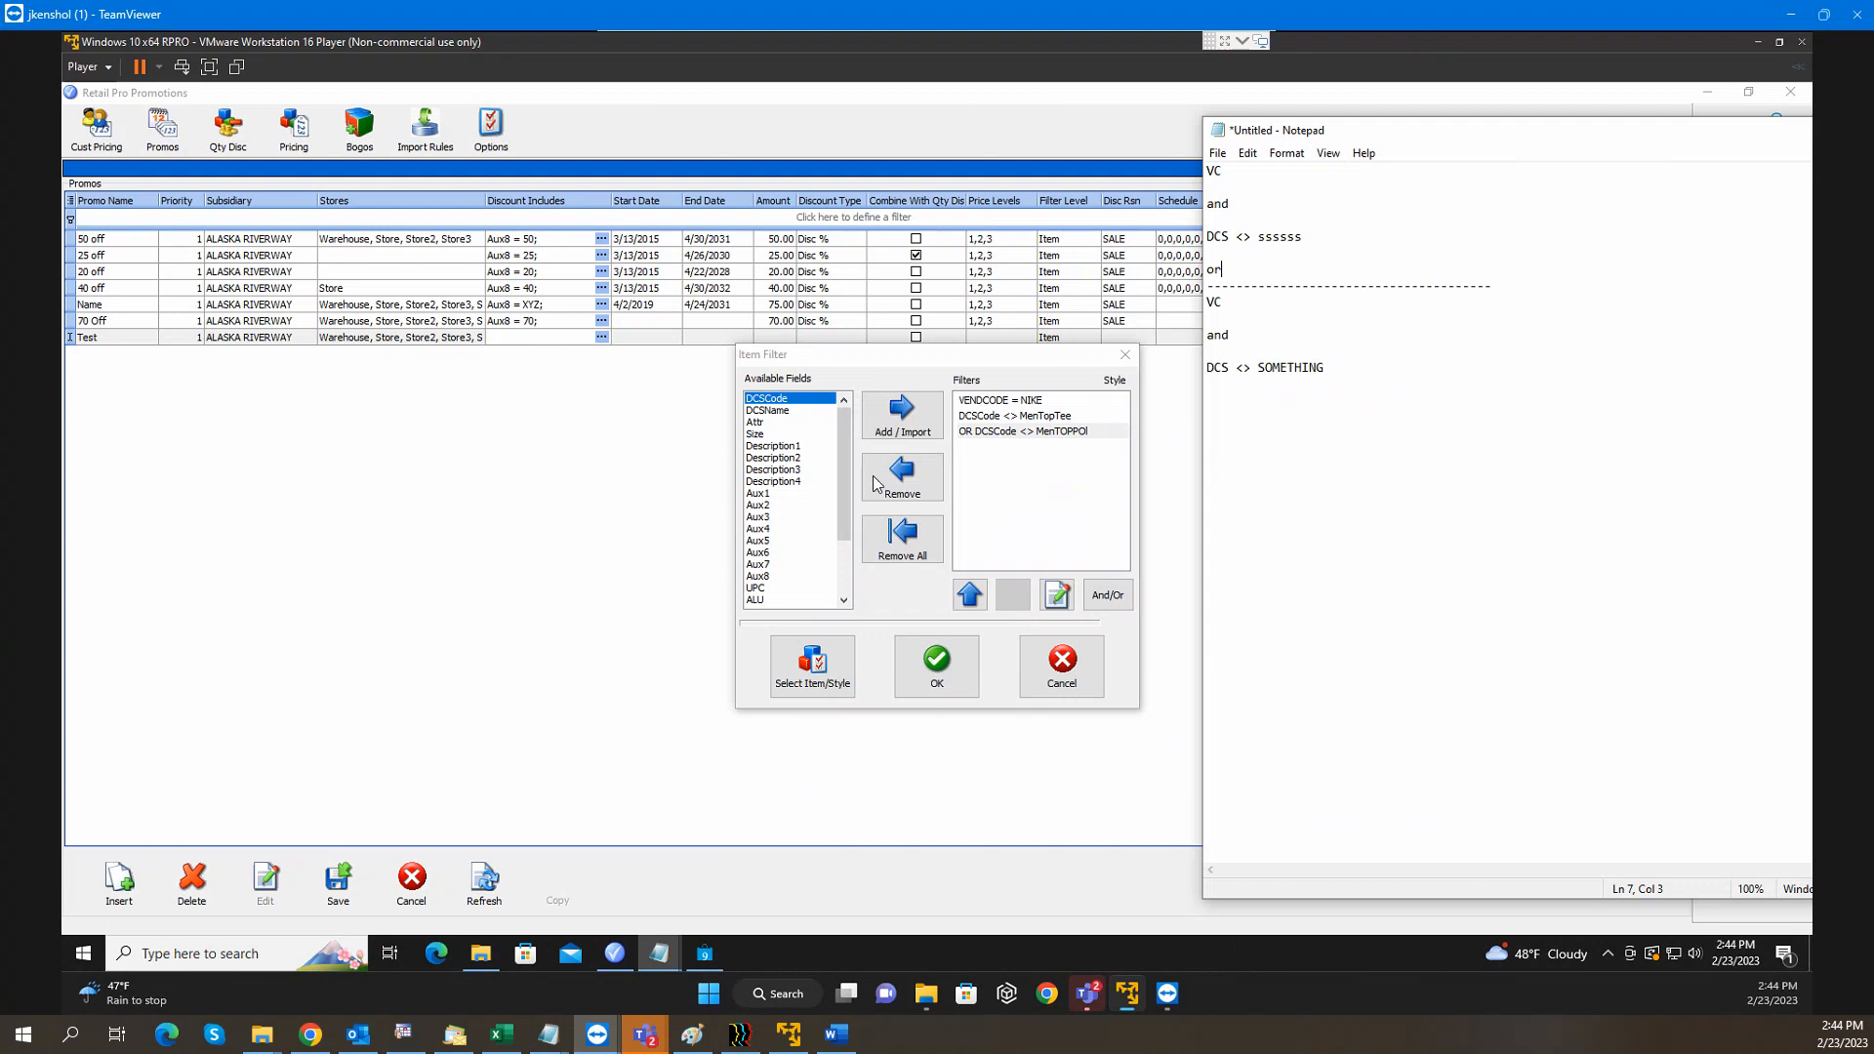
left_click(1043, 432)
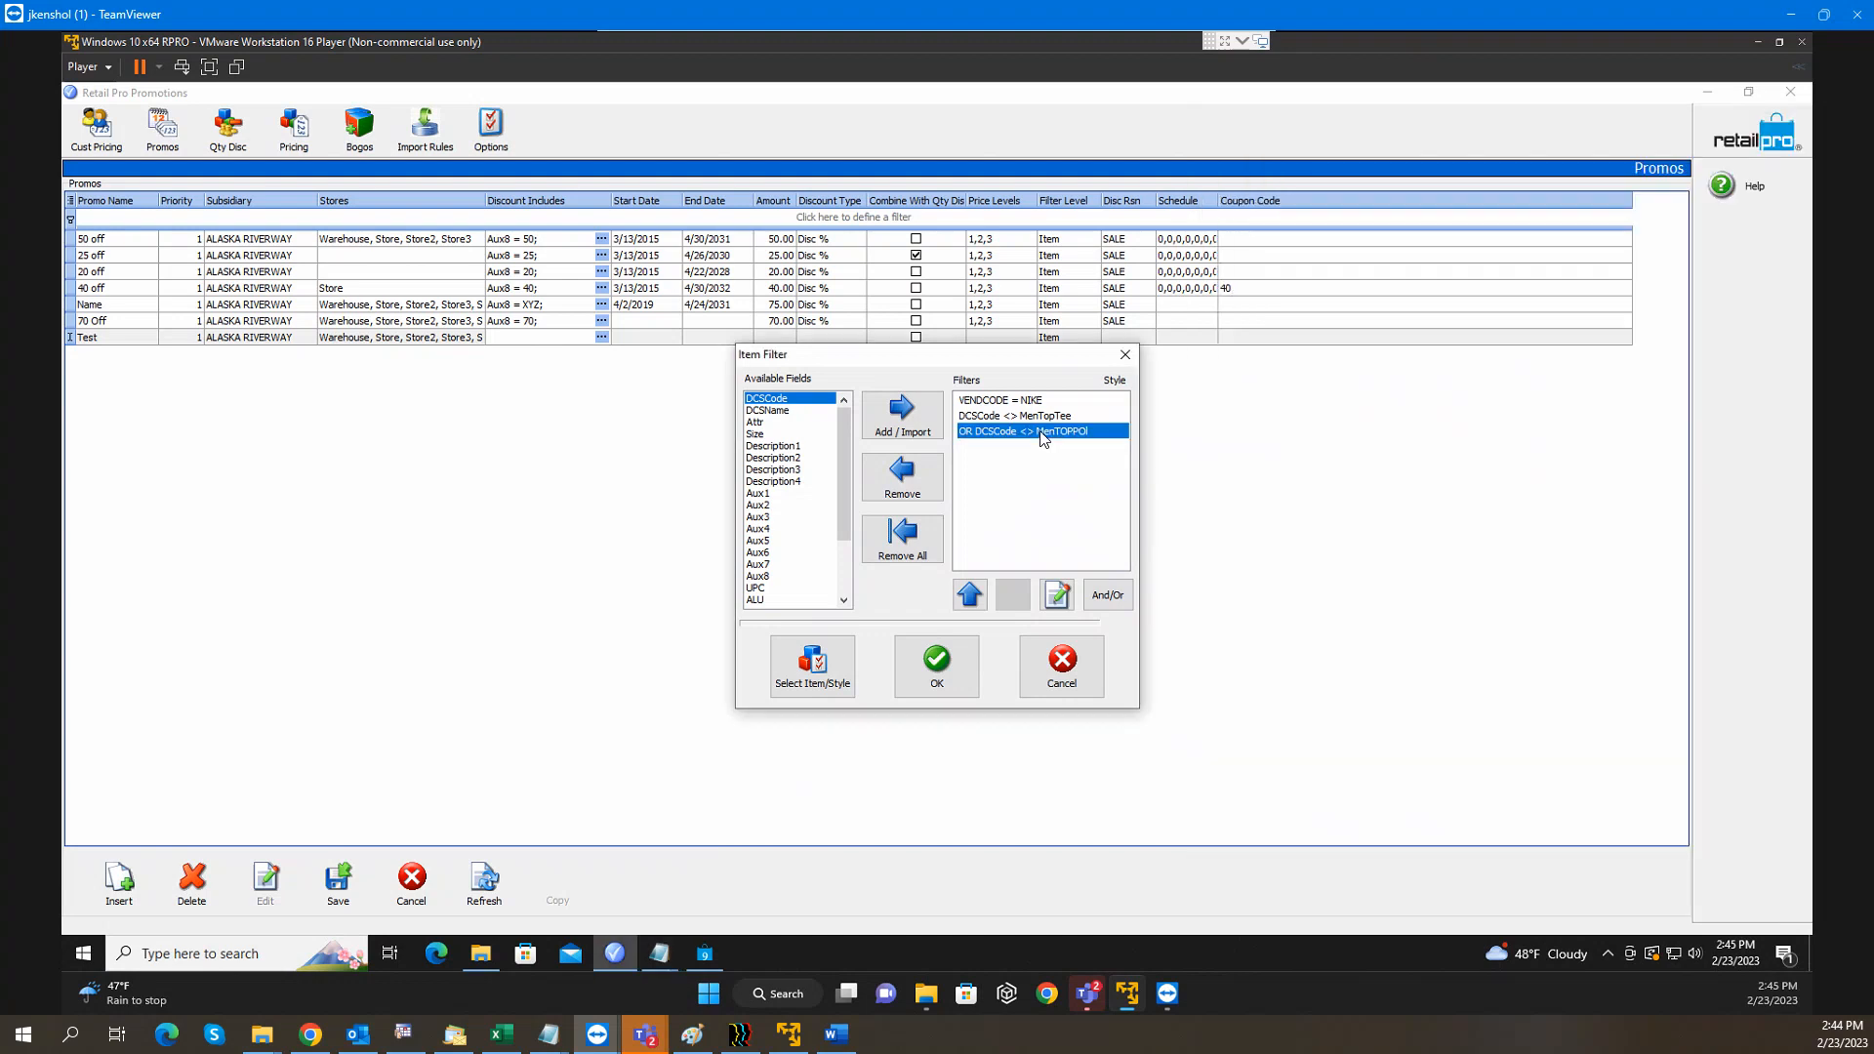
Remove all filter conditions and add a DCSCode equals MENTOPTEE condition
left_click(925, 543)
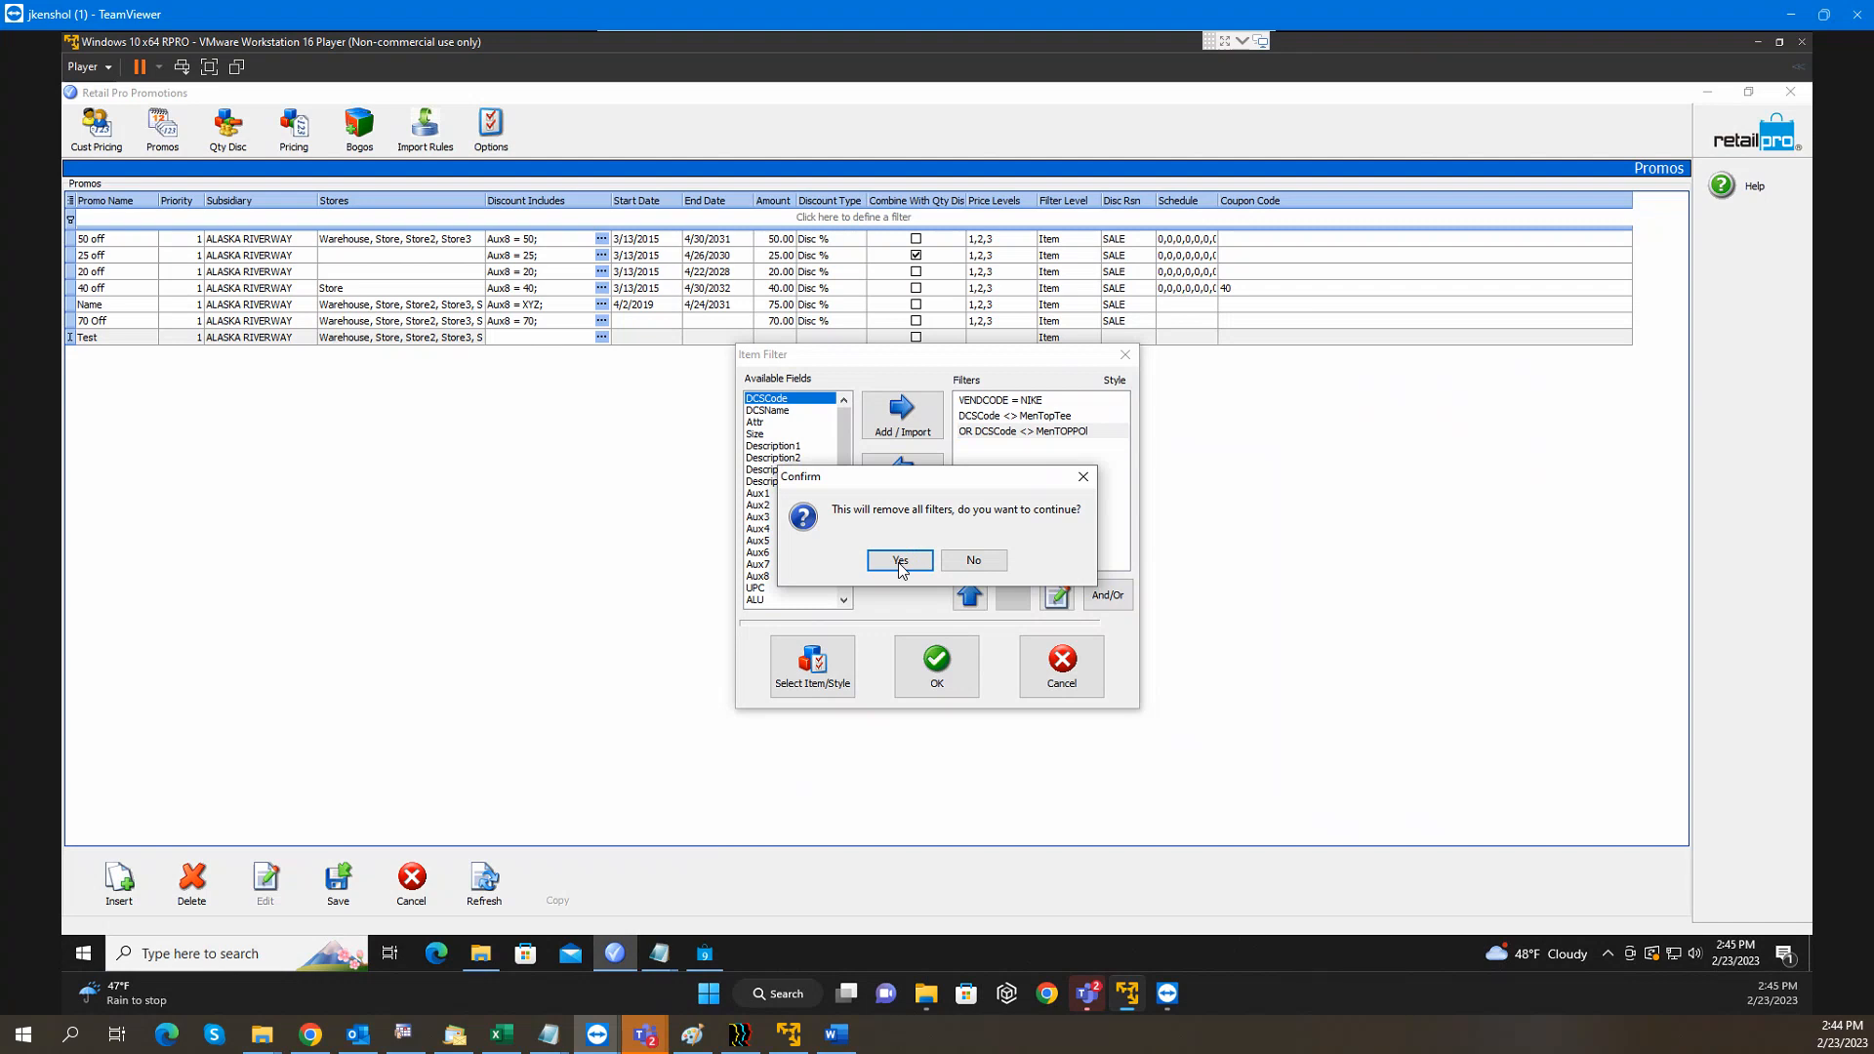
left_click(893, 558)
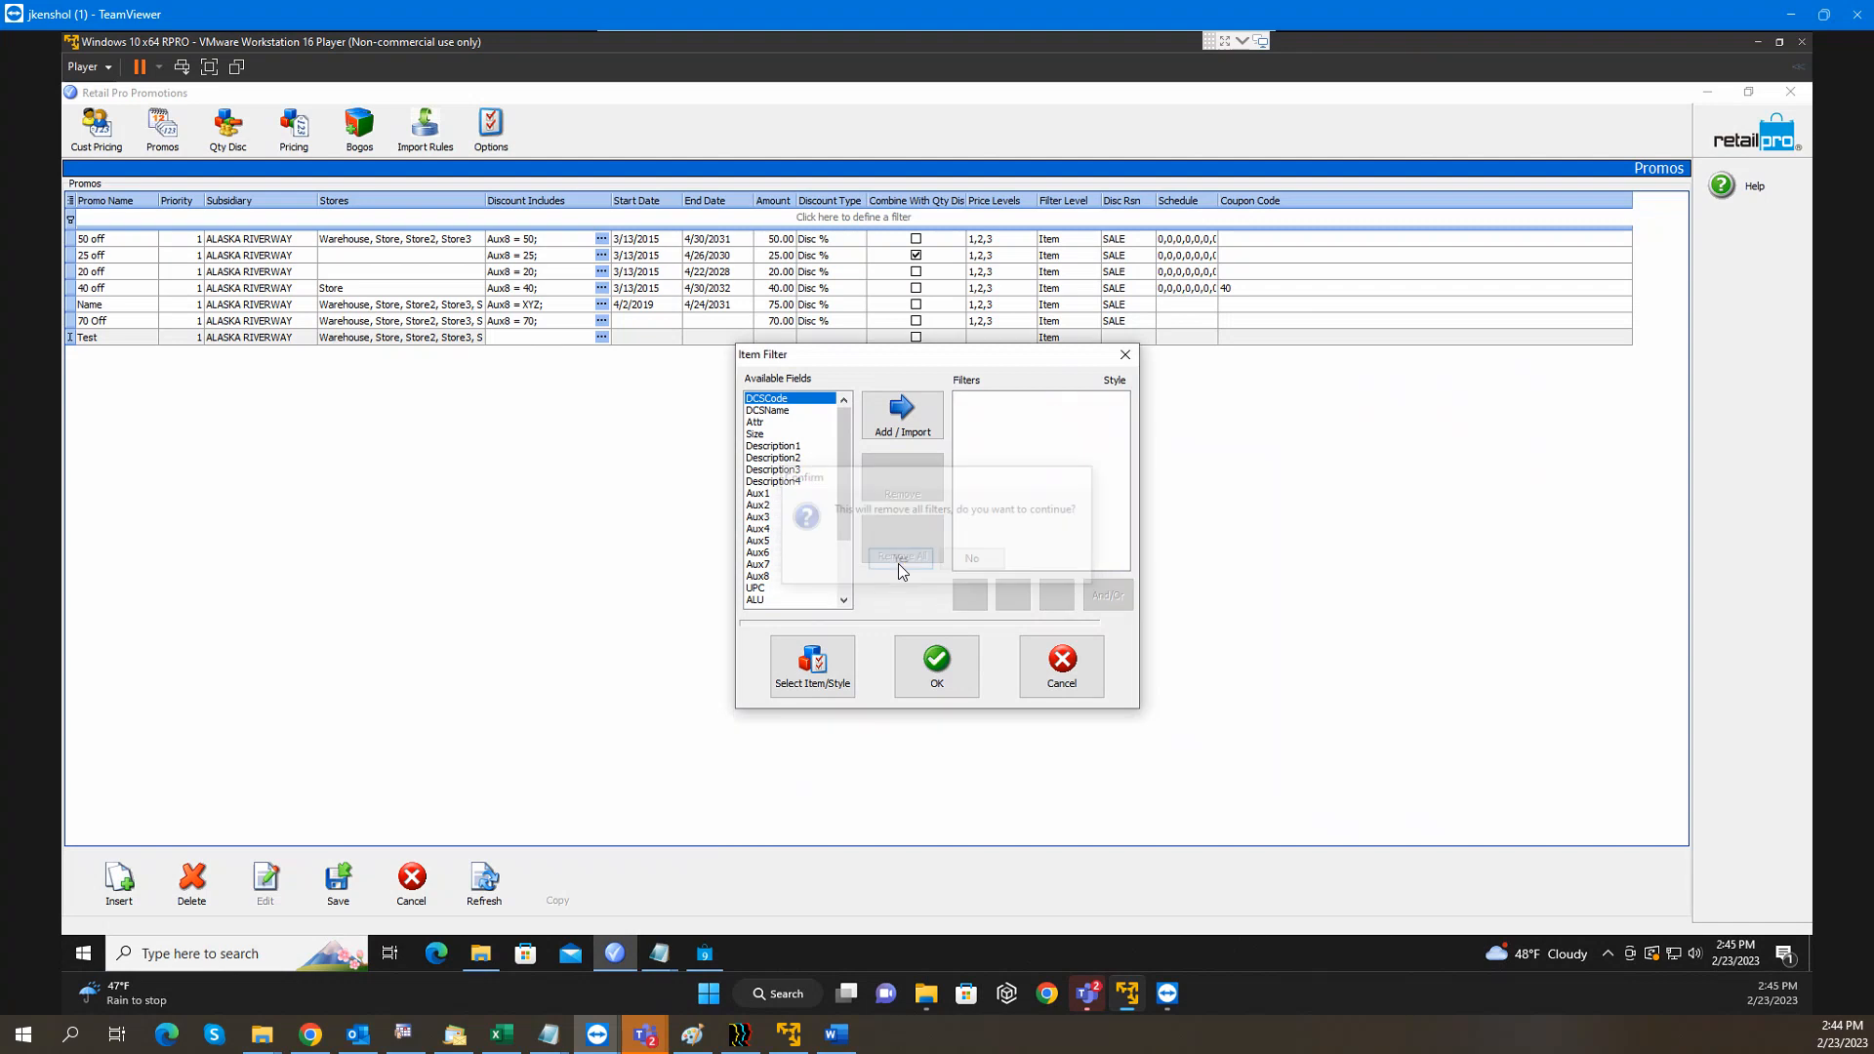
left_click(899, 418)
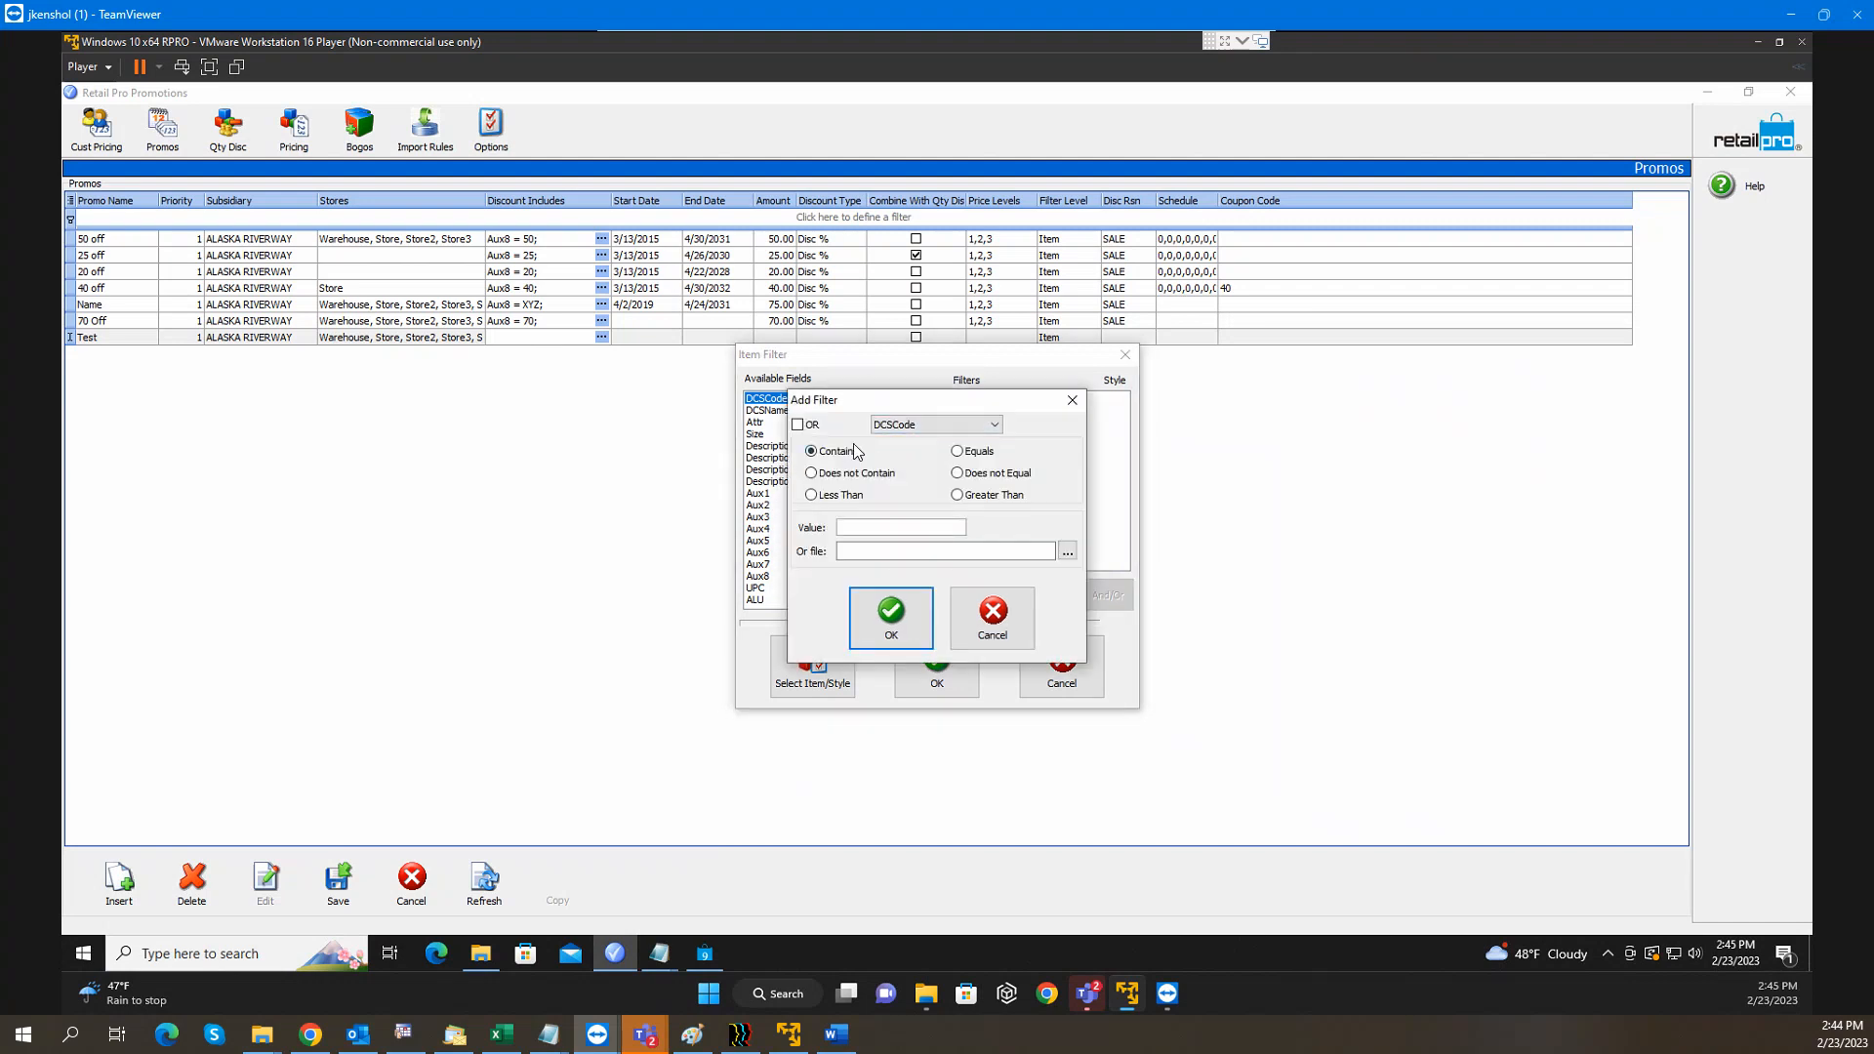
left_click(958, 451)
left_click(929, 525)
type("MENTOPTEE")
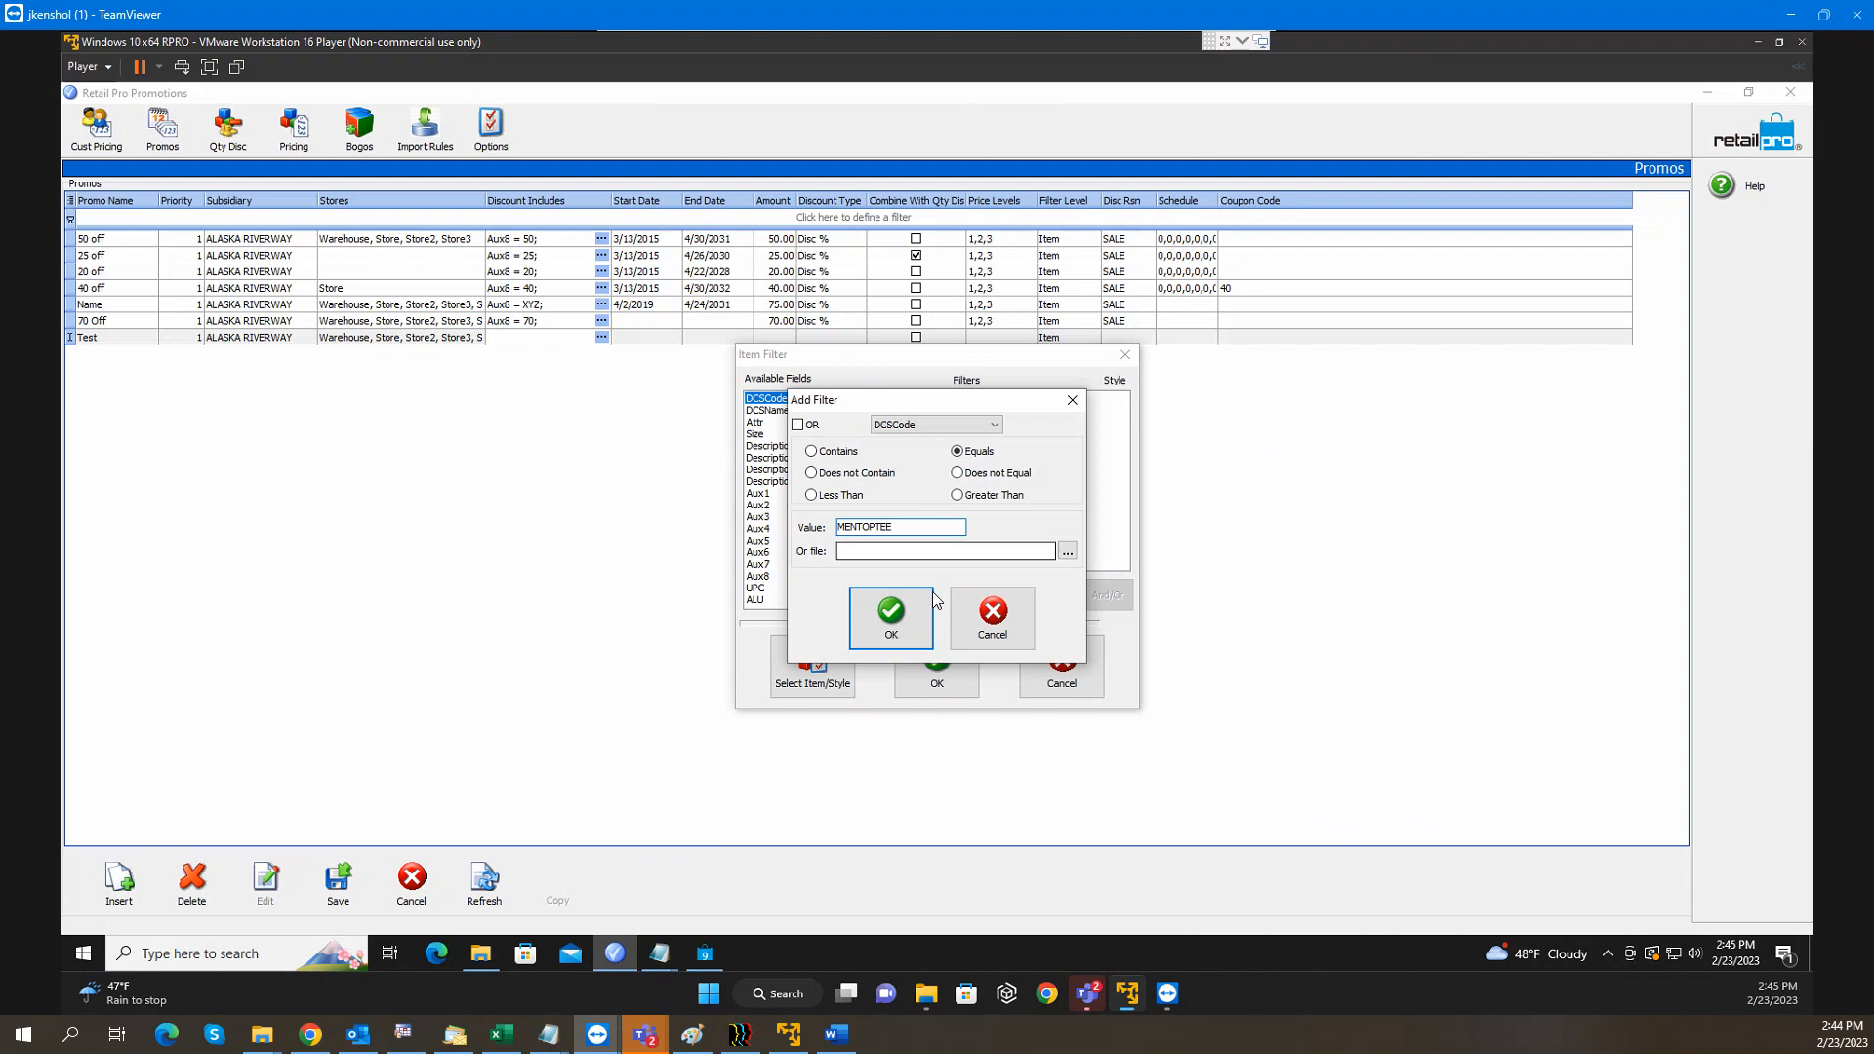
left_click(918, 625)
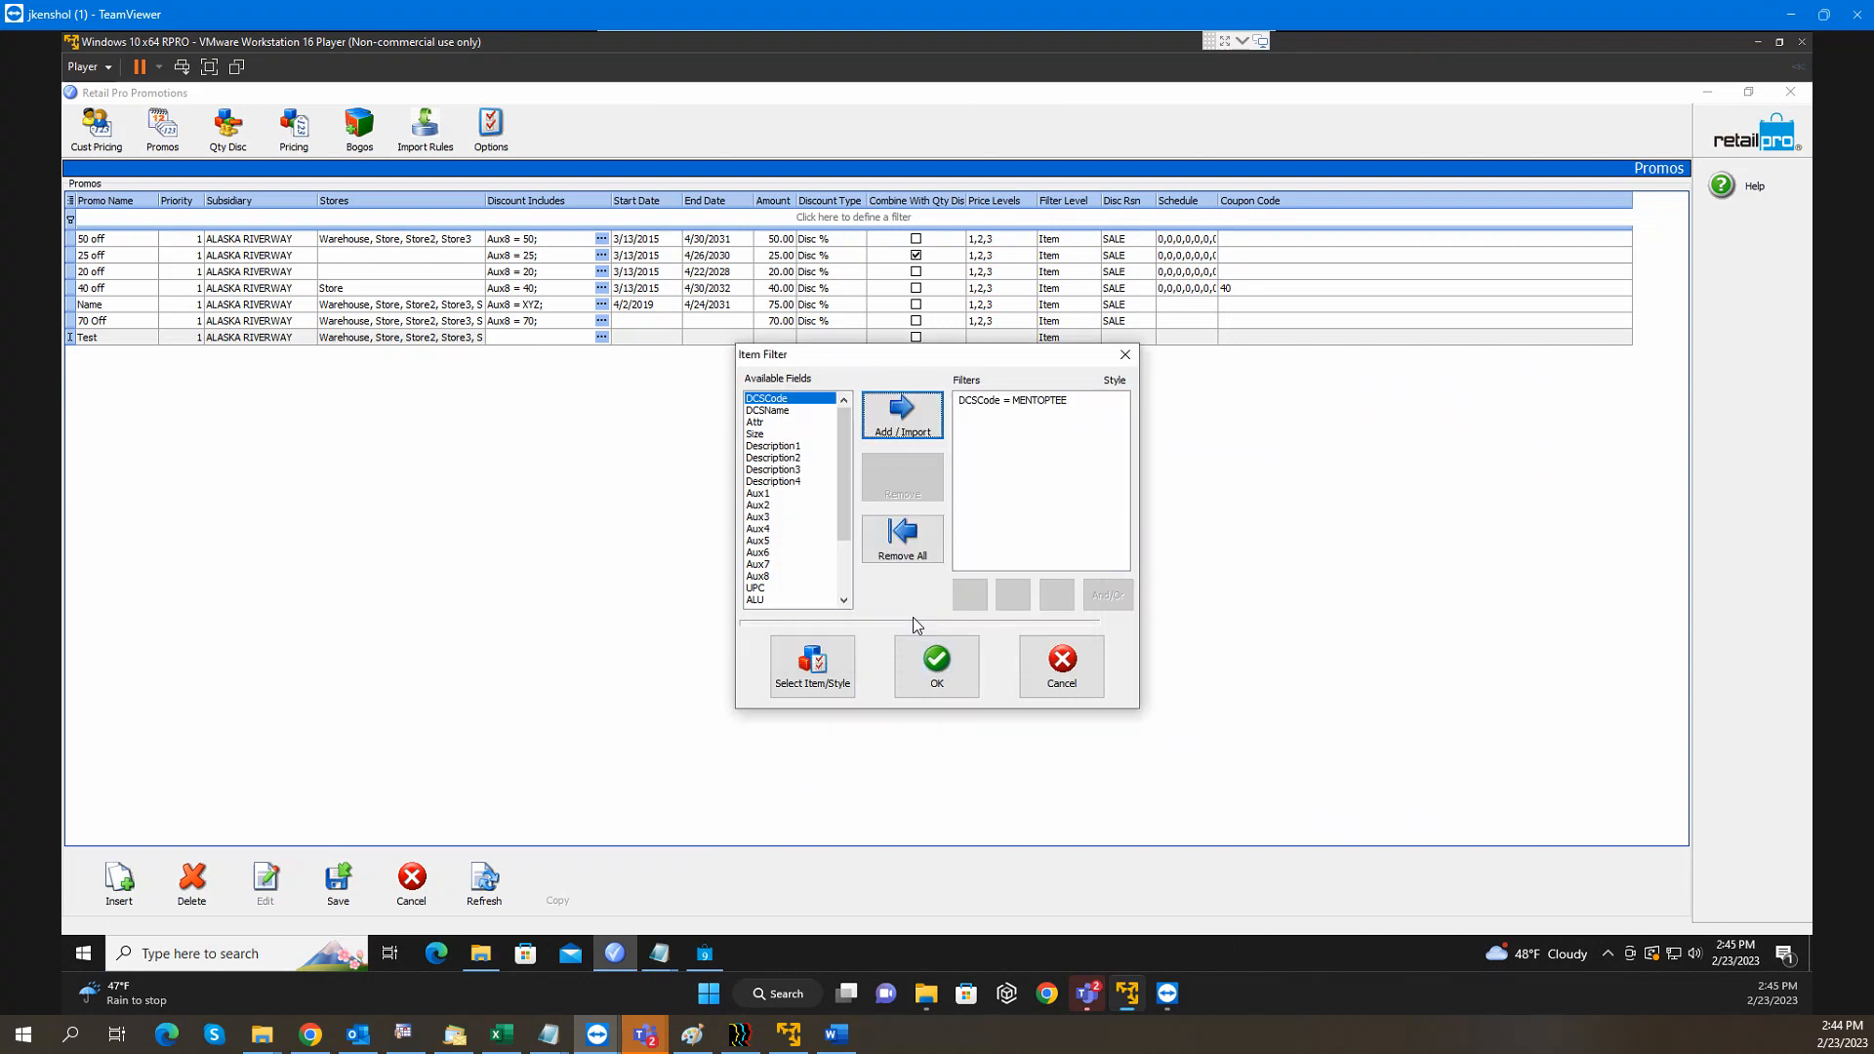
Add DCSCode equals conditions for MENTOPPOL and MENTOPWOV
left_click(902, 412)
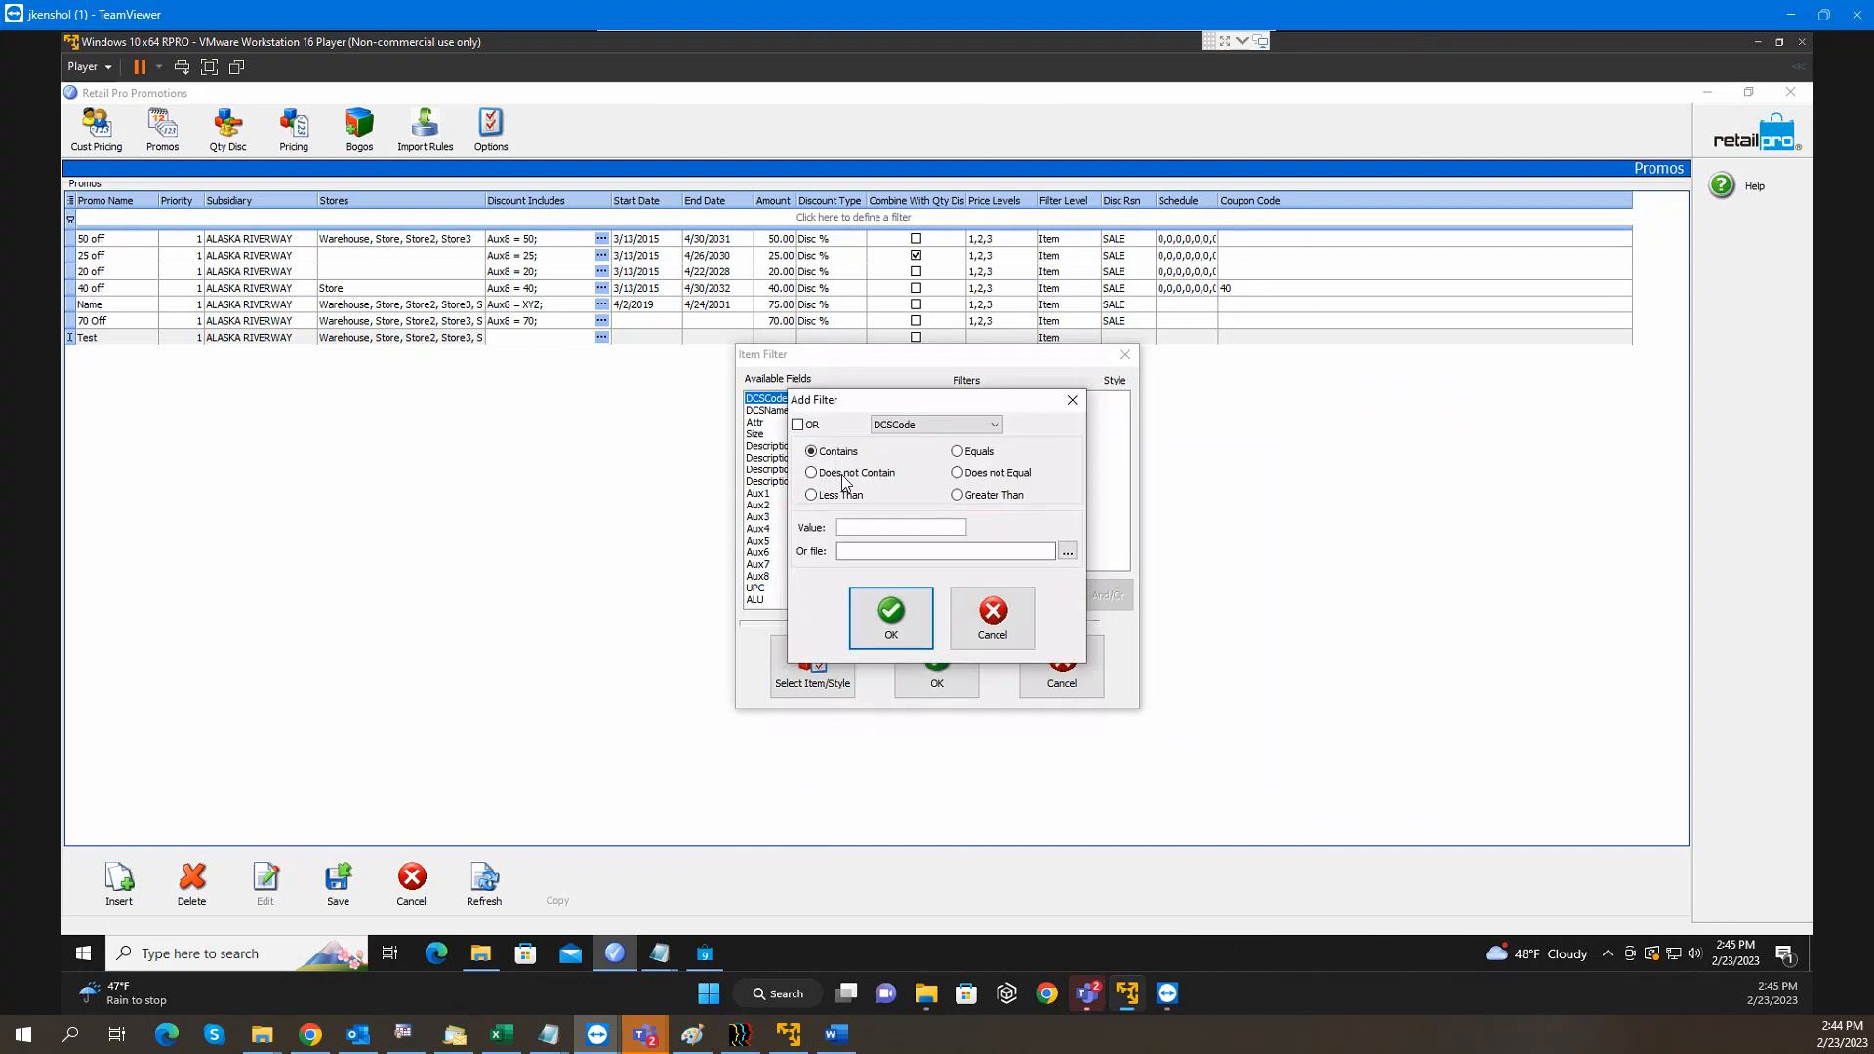
left_click(957, 451)
left_click(896, 527)
type("MENTOP")
type("PPOL")
left_click(882, 615)
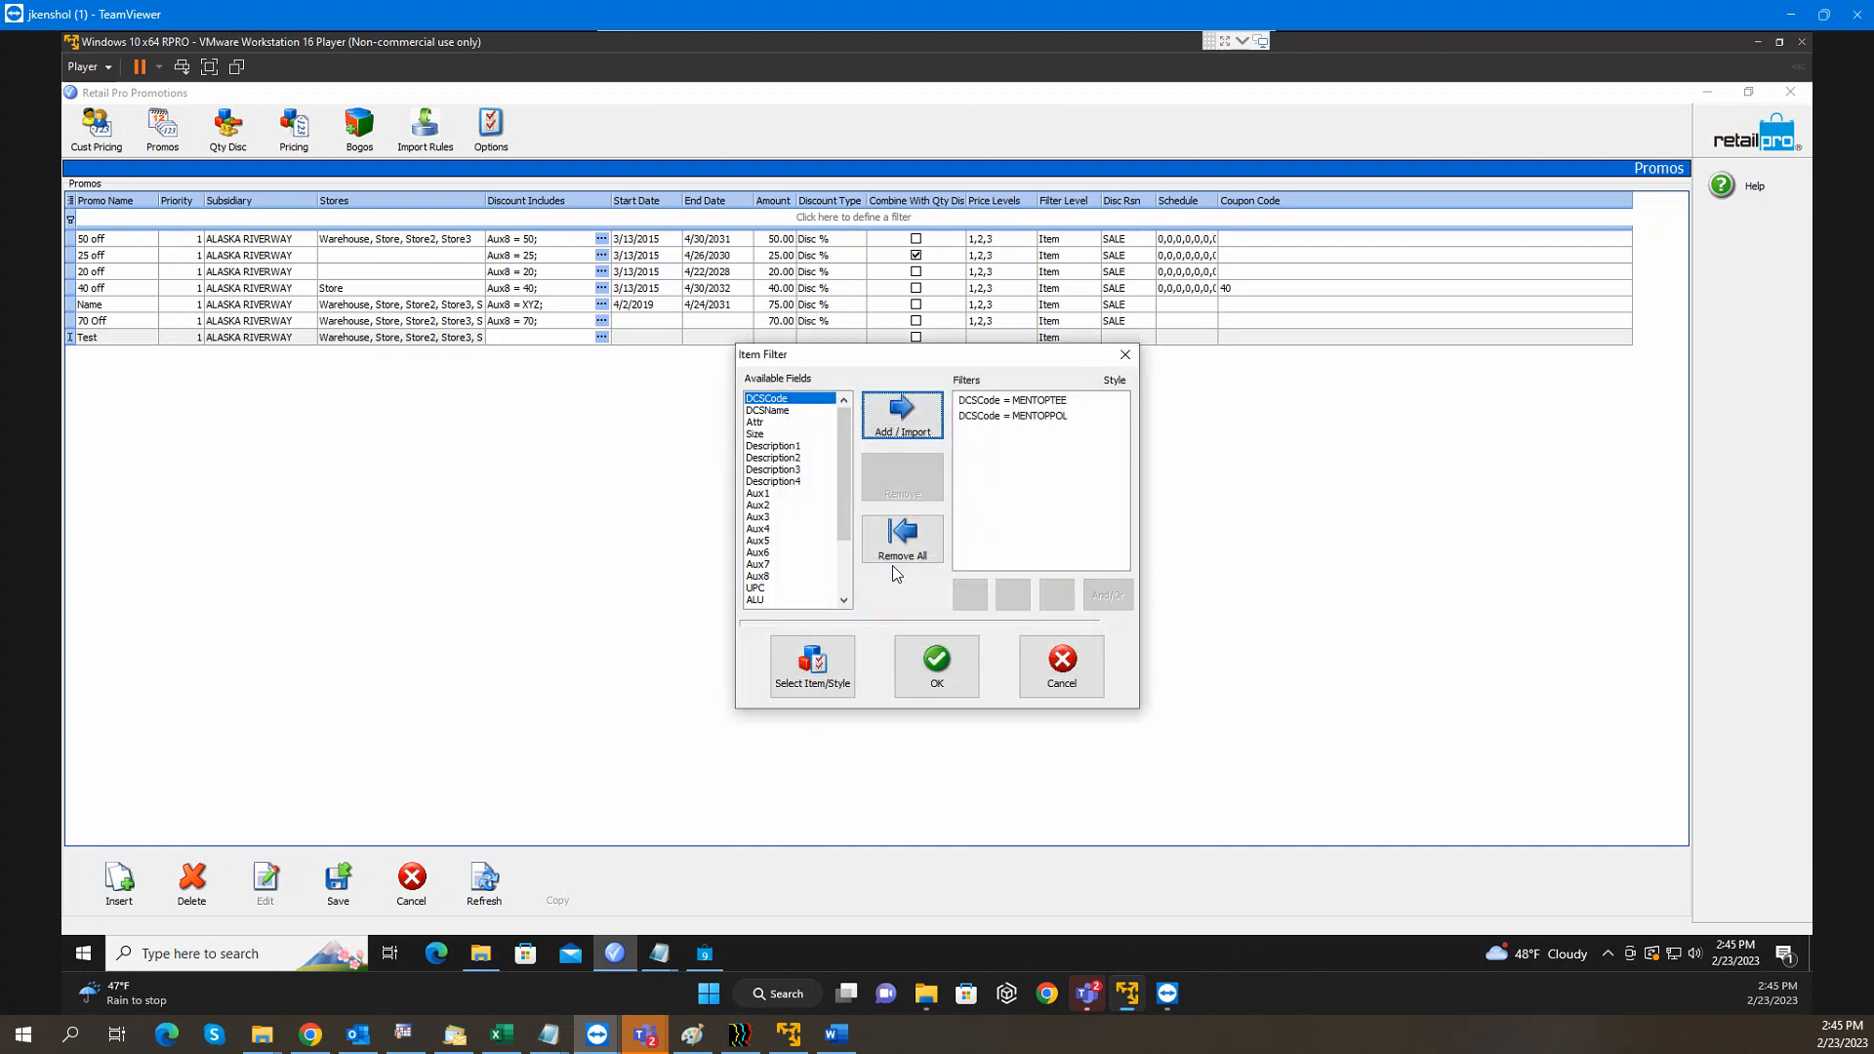
left_click(889, 414)
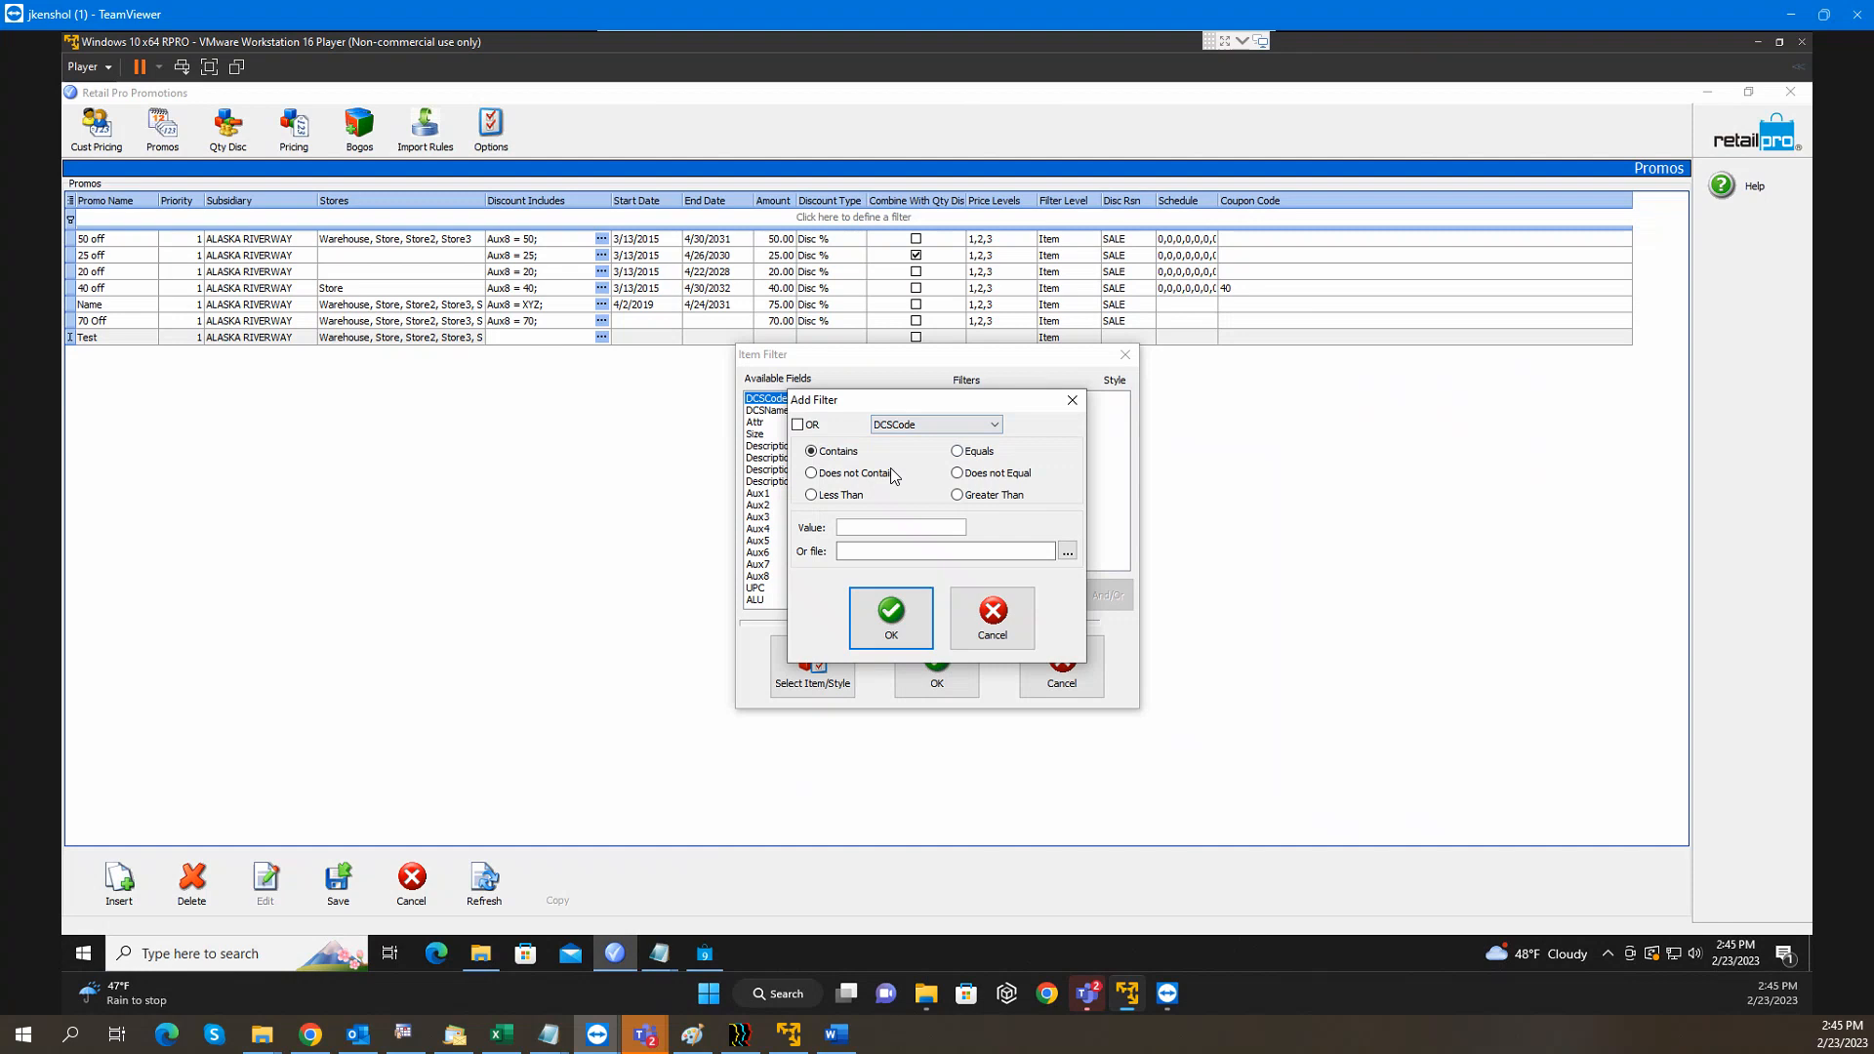
left_click(966, 452)
left_click(895, 528)
type("MENTOPW")
left_click(899, 623)
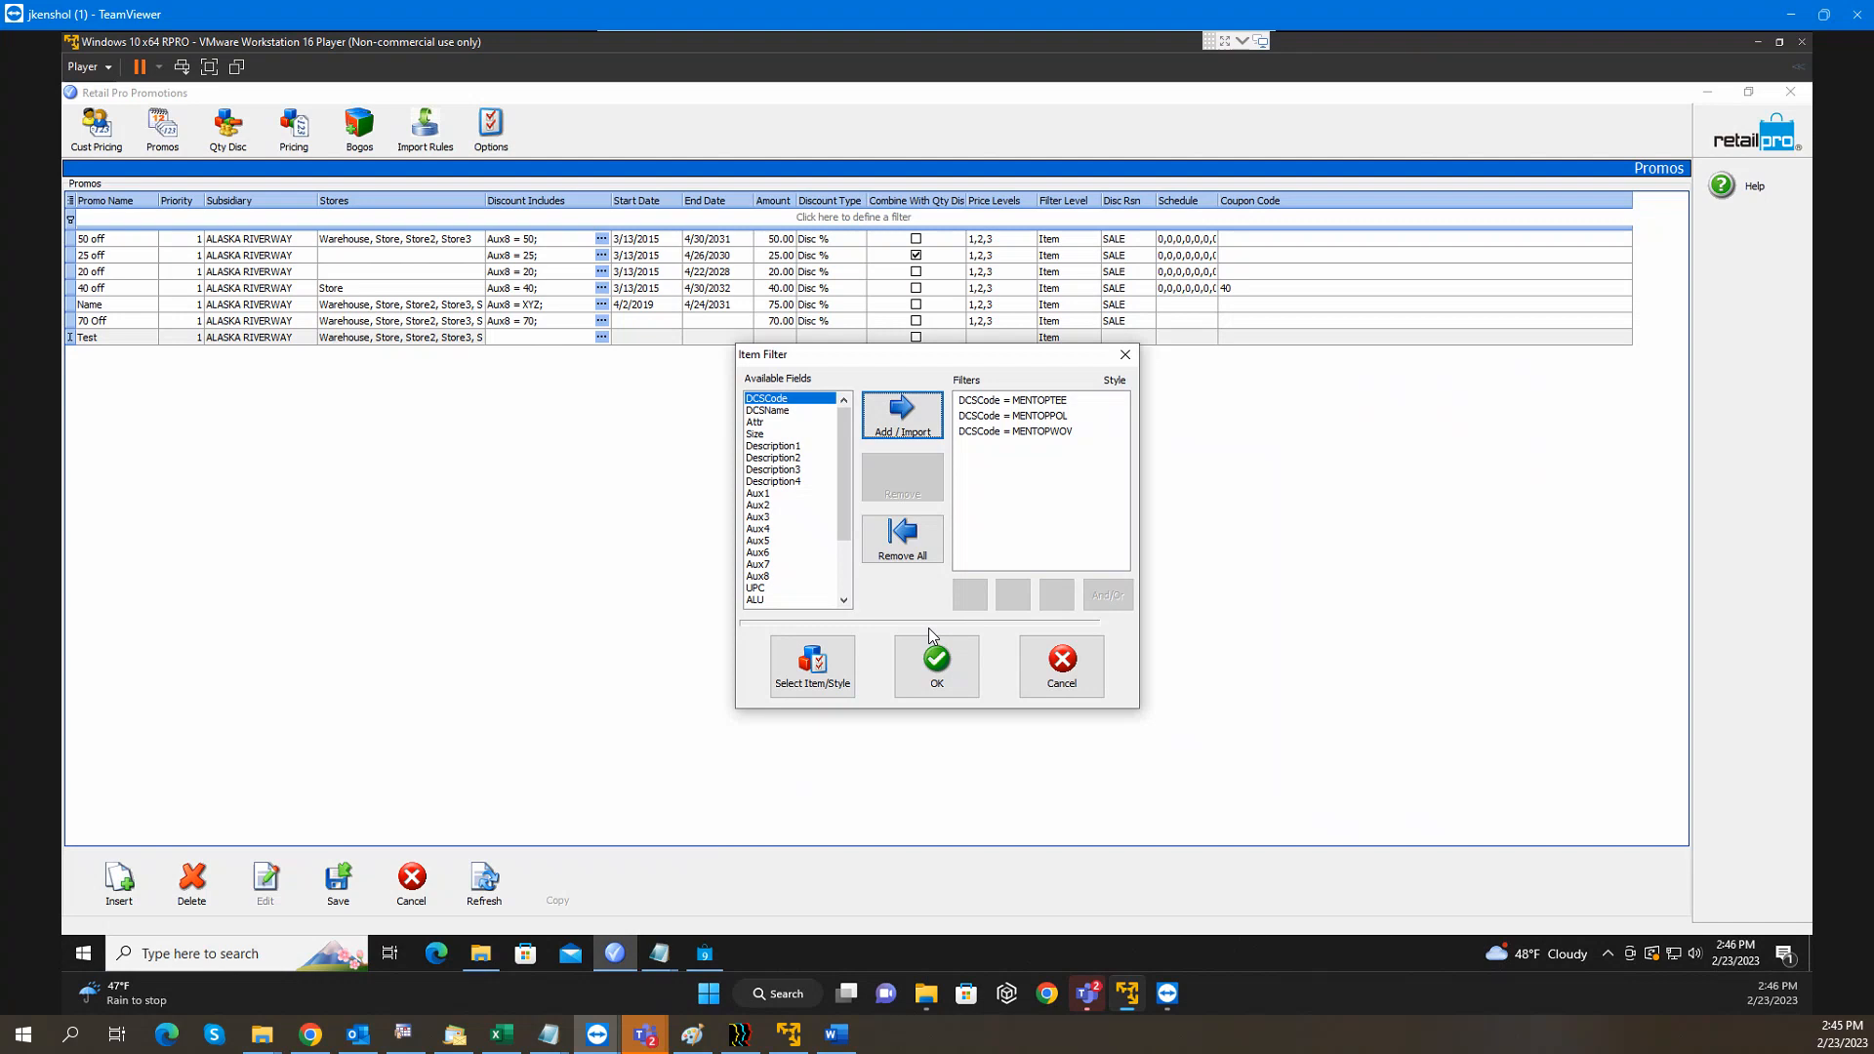
Switch the MENTOPPOL and MENTOPWOV conditions to OR, then cancel the filter and discard the Test promo
double_click(1025, 417)
left_click(799, 441)
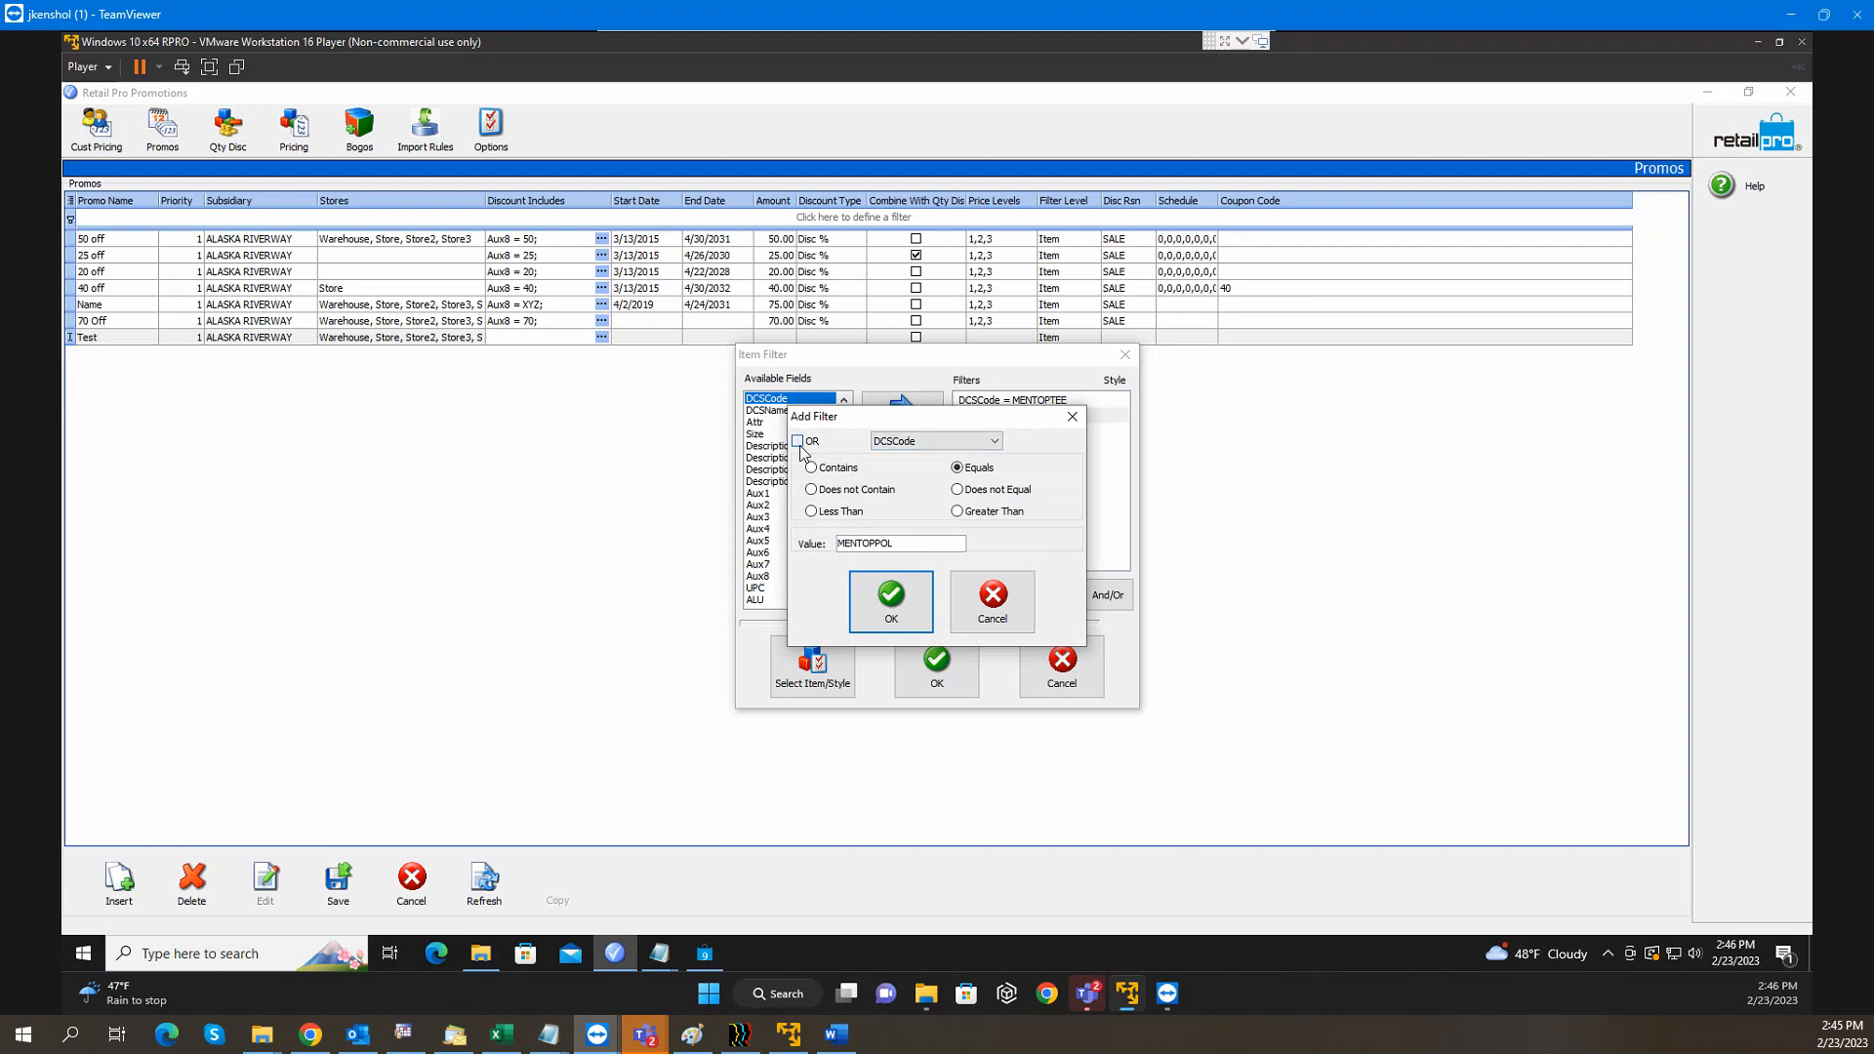
left_click(876, 594)
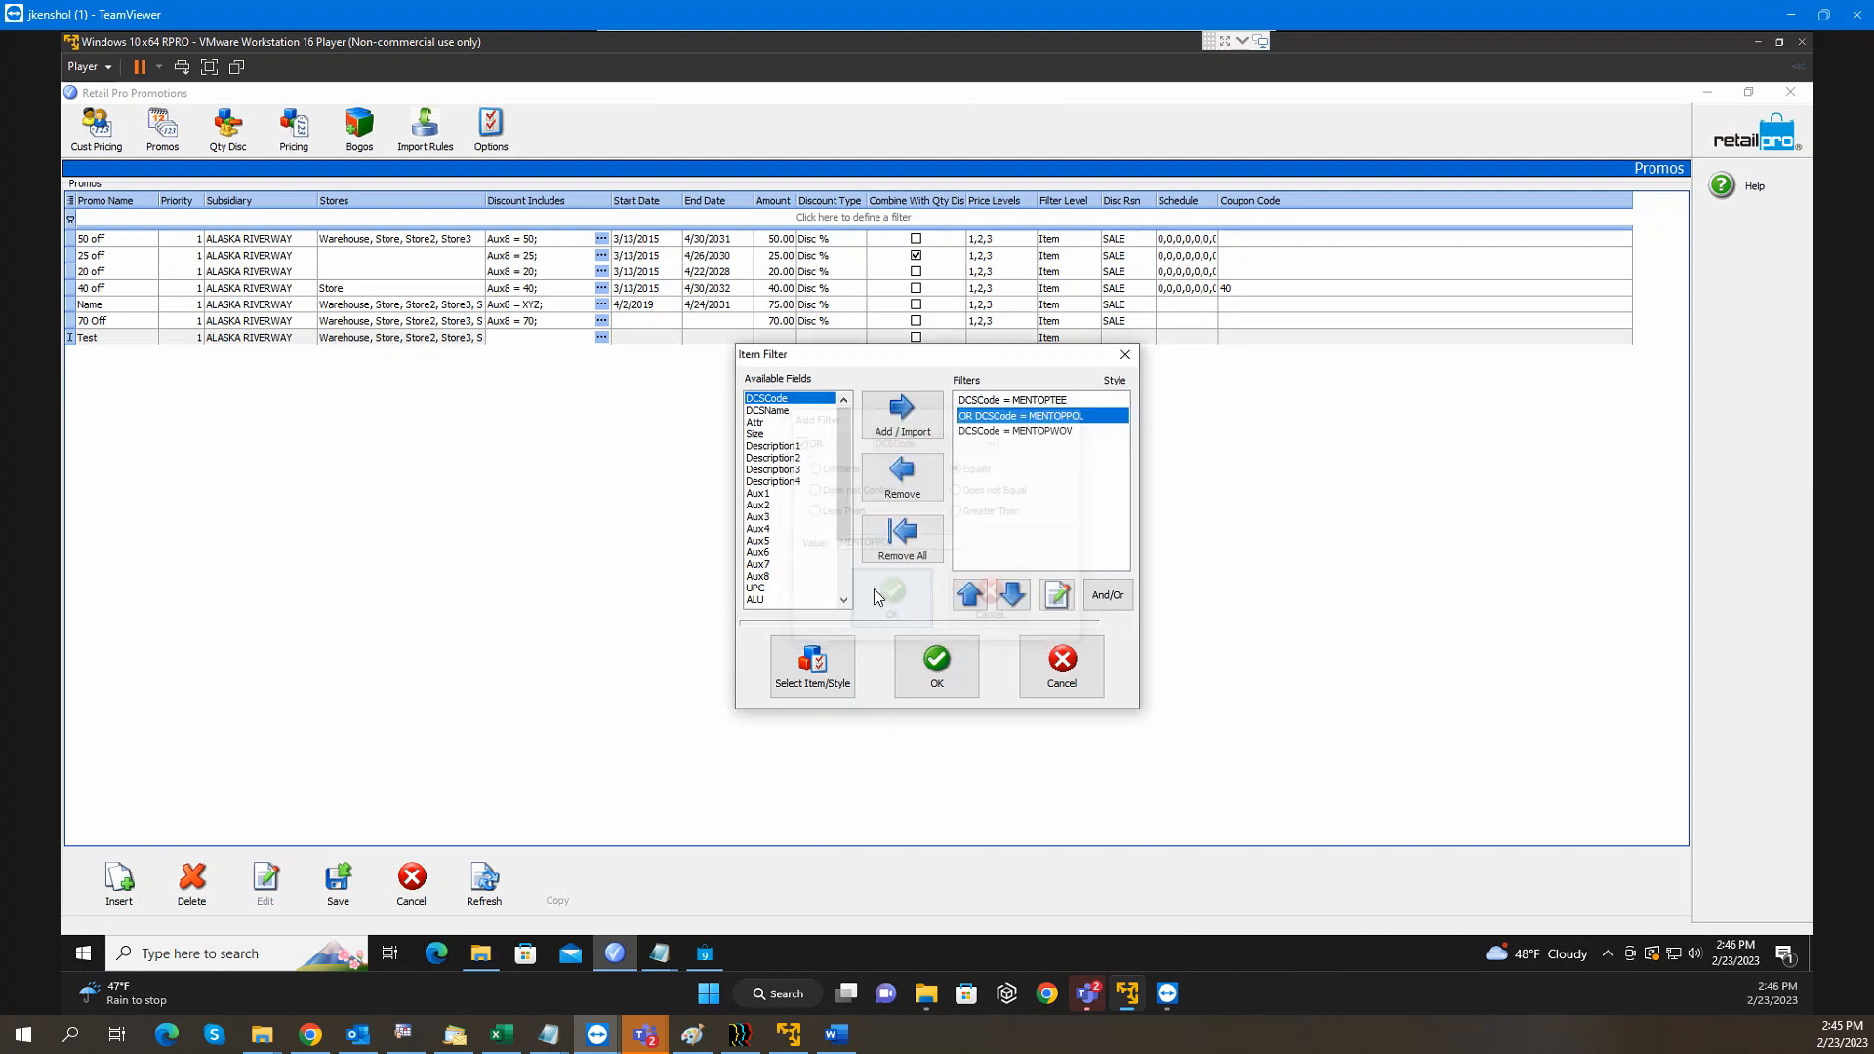
left_click(1033, 432)
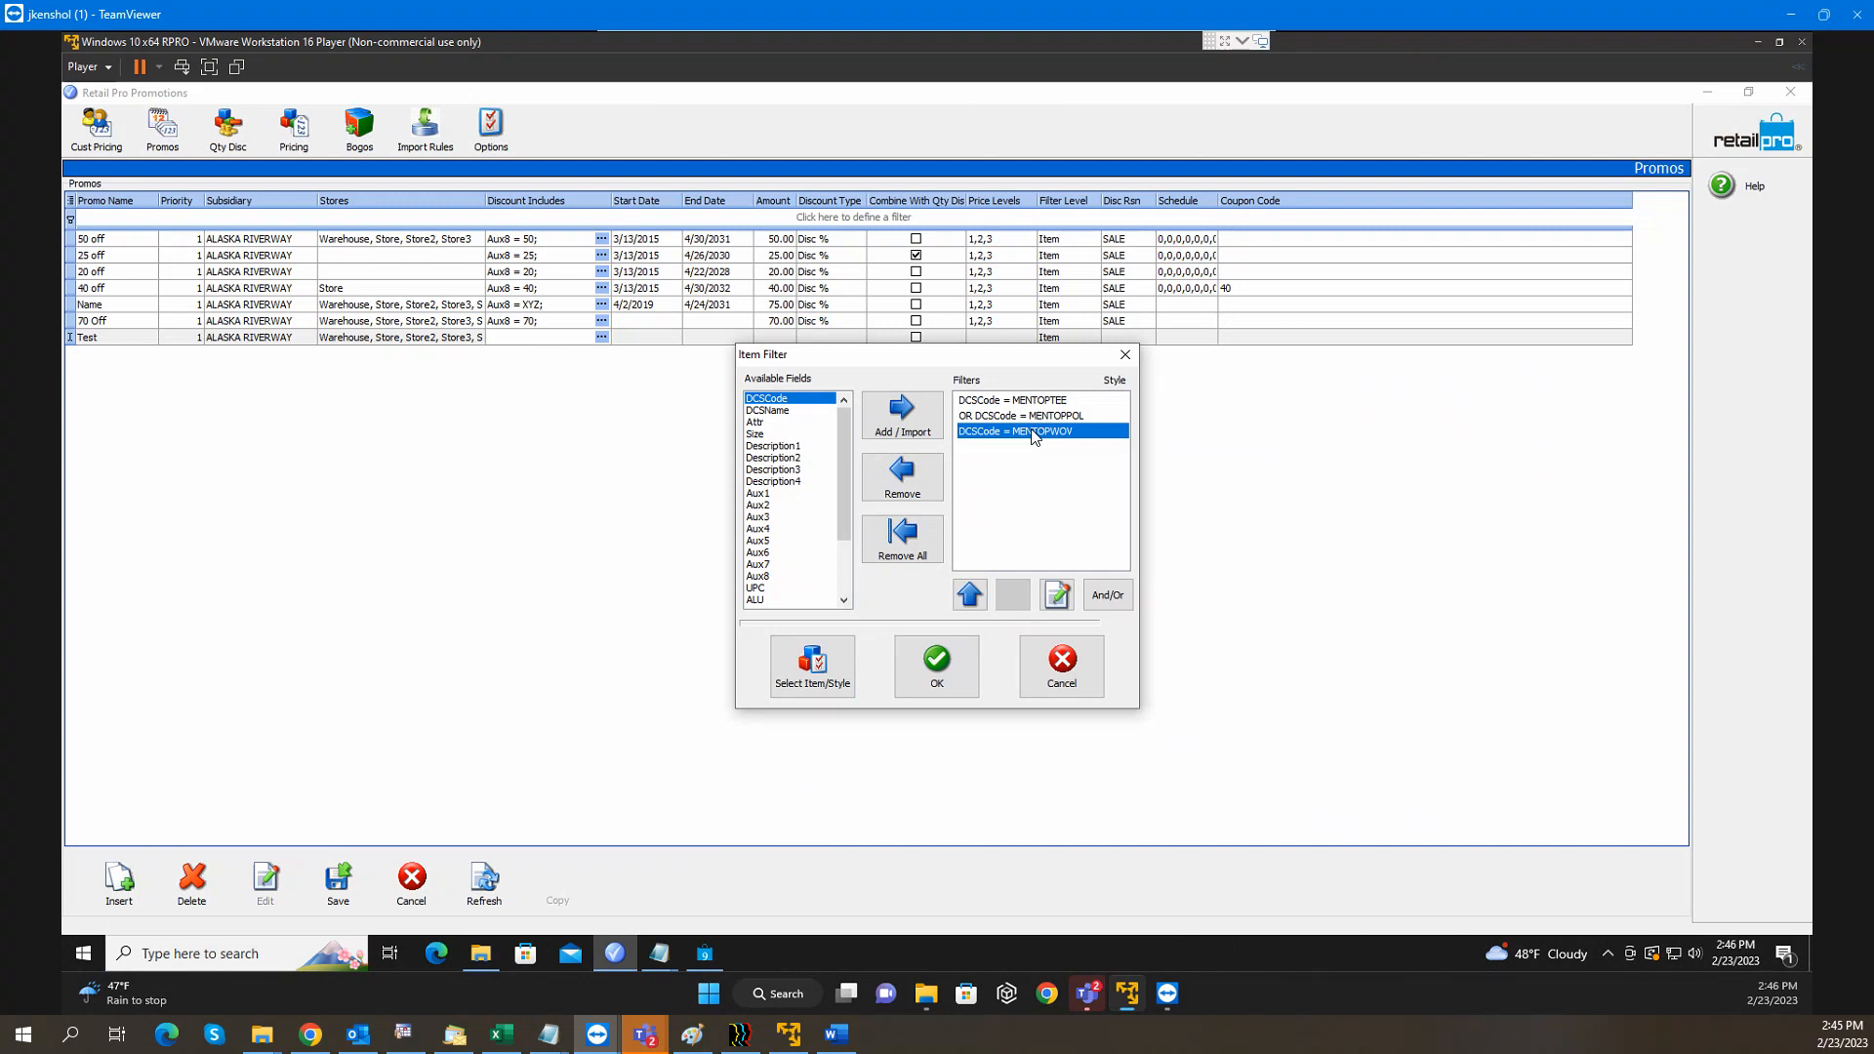
double_click(1035, 433)
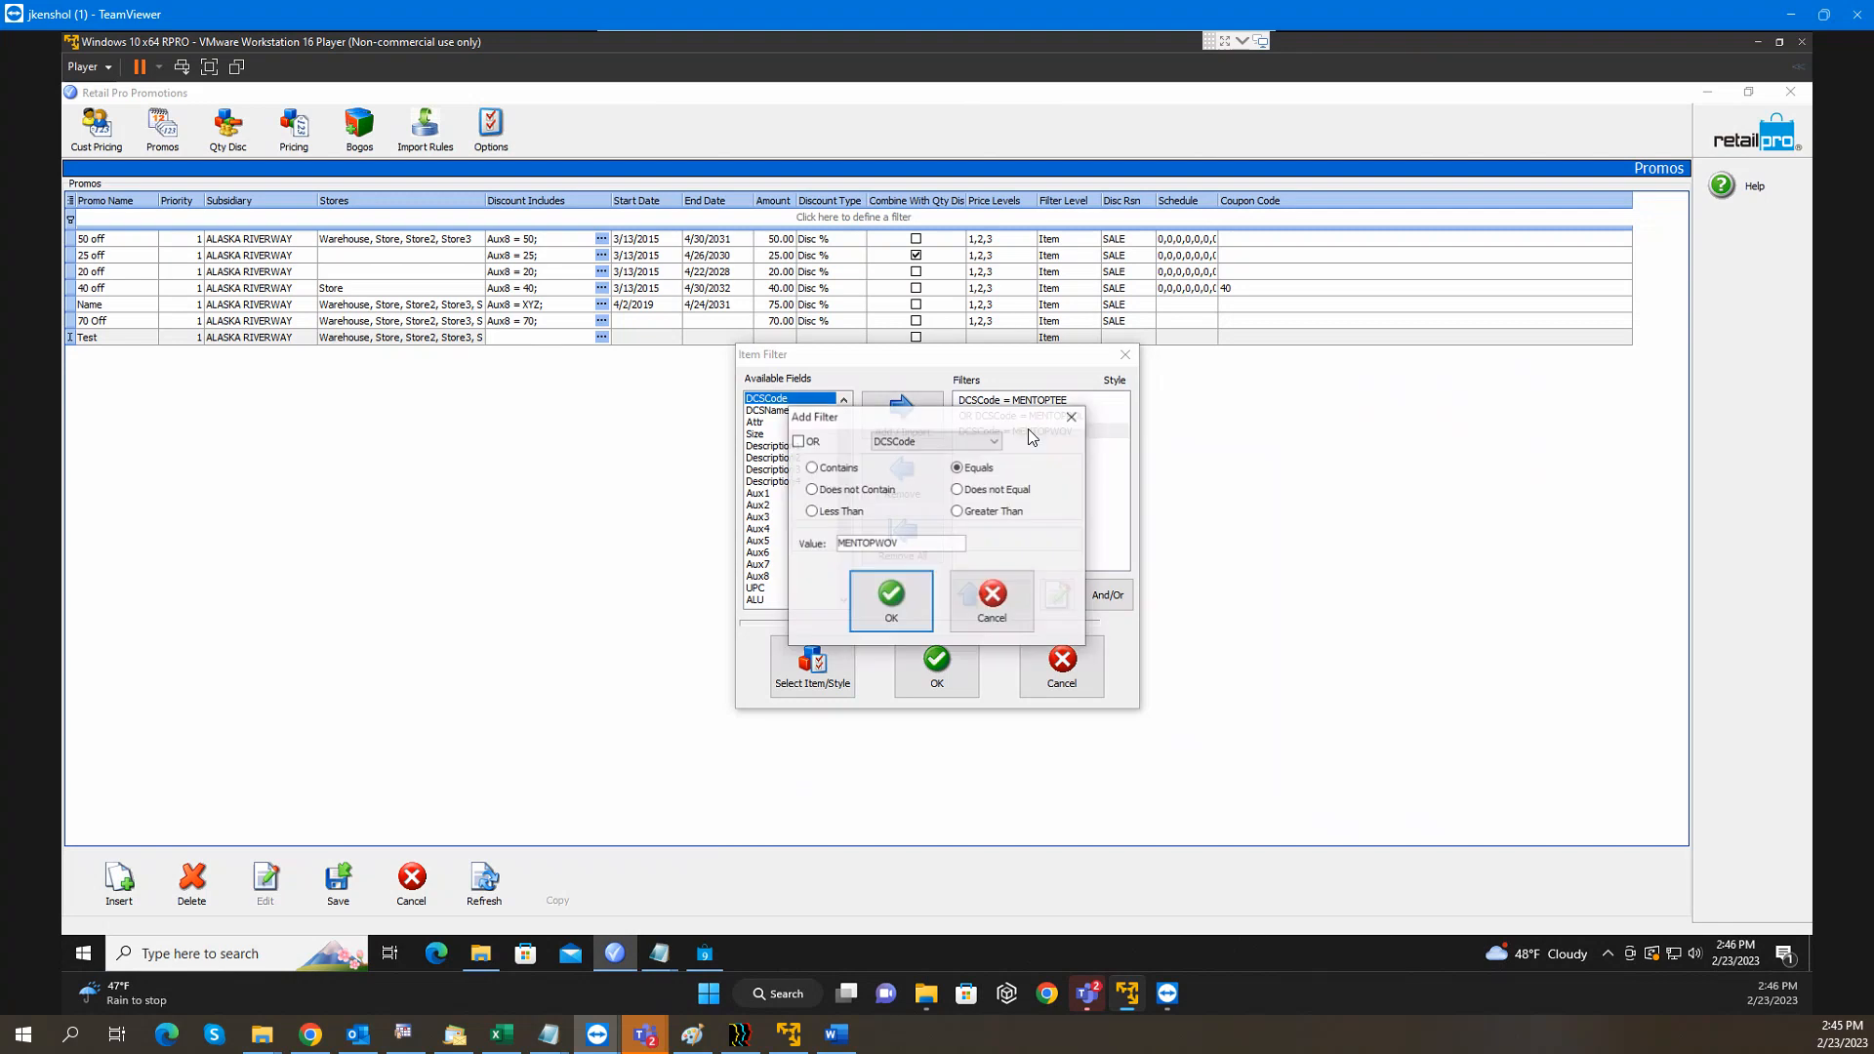
left_click(874, 591)
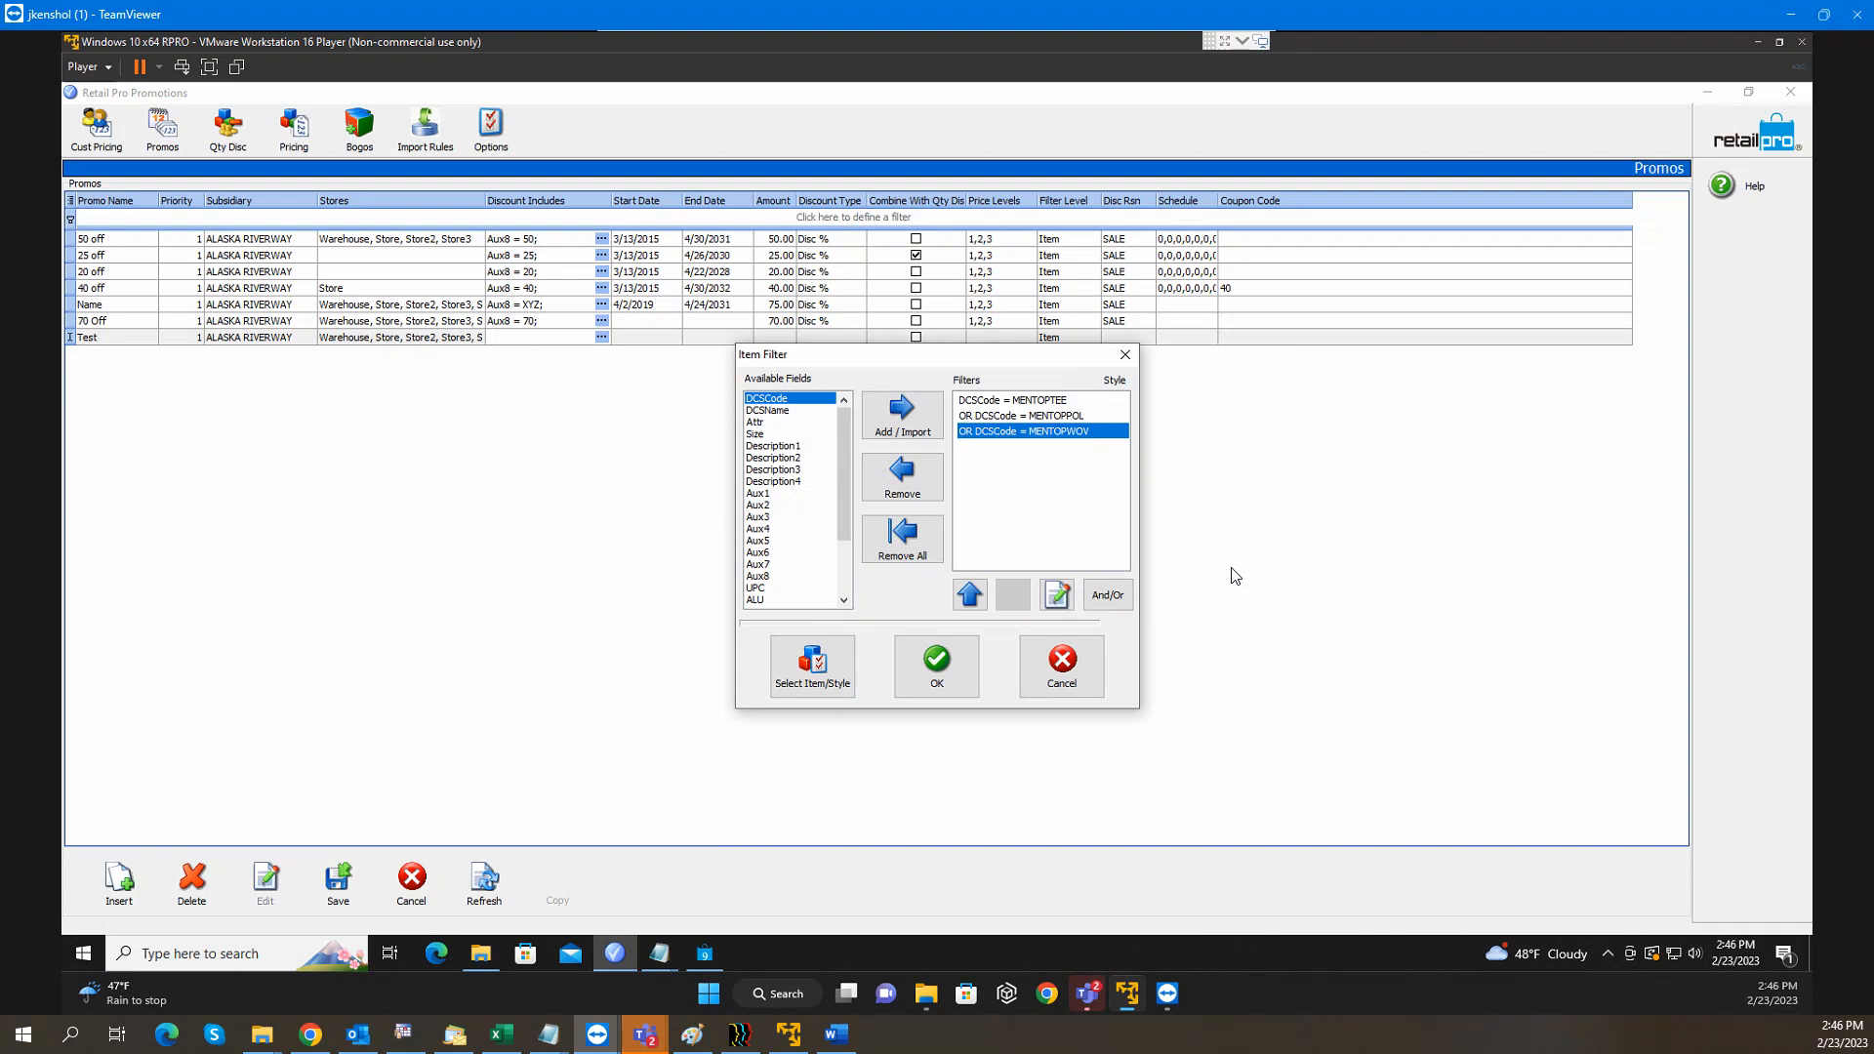
left_click(1061, 664)
left_click(409, 876)
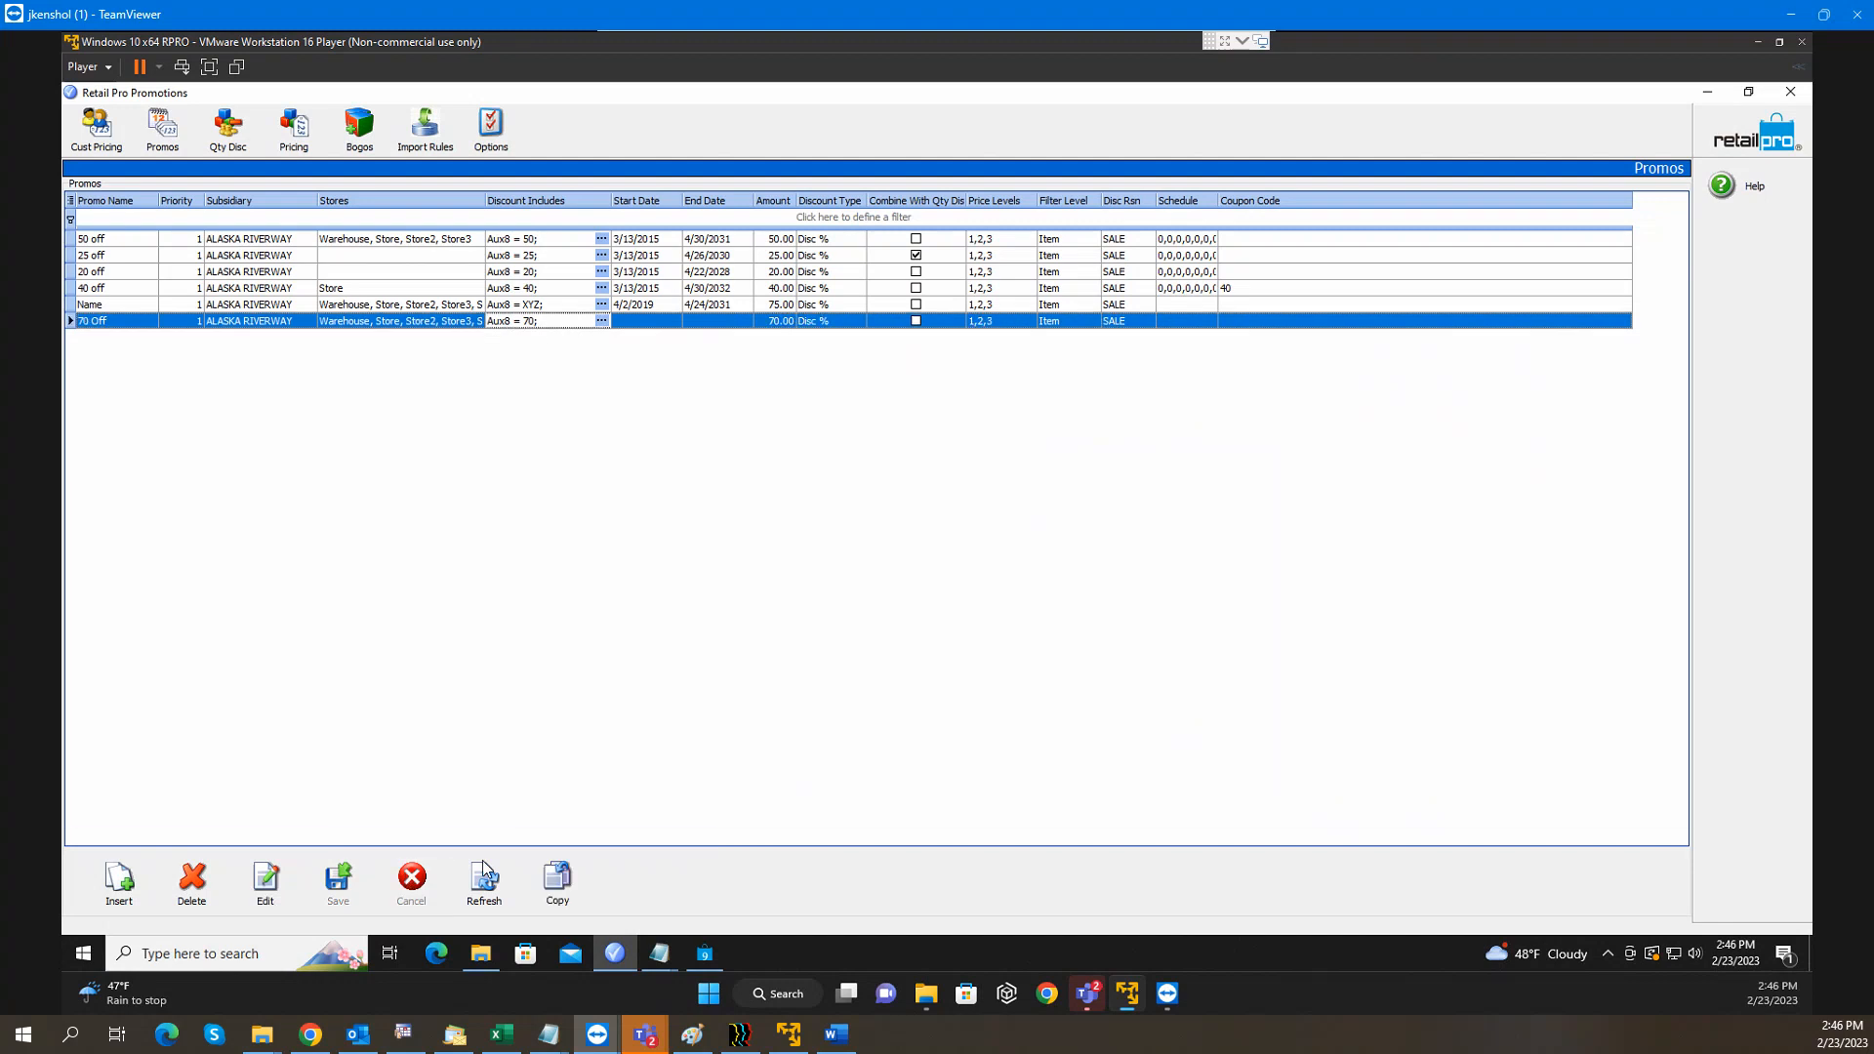
Read the Movelist section of the Word promotions notes, then move the document off screen
left_click(1707, 94)
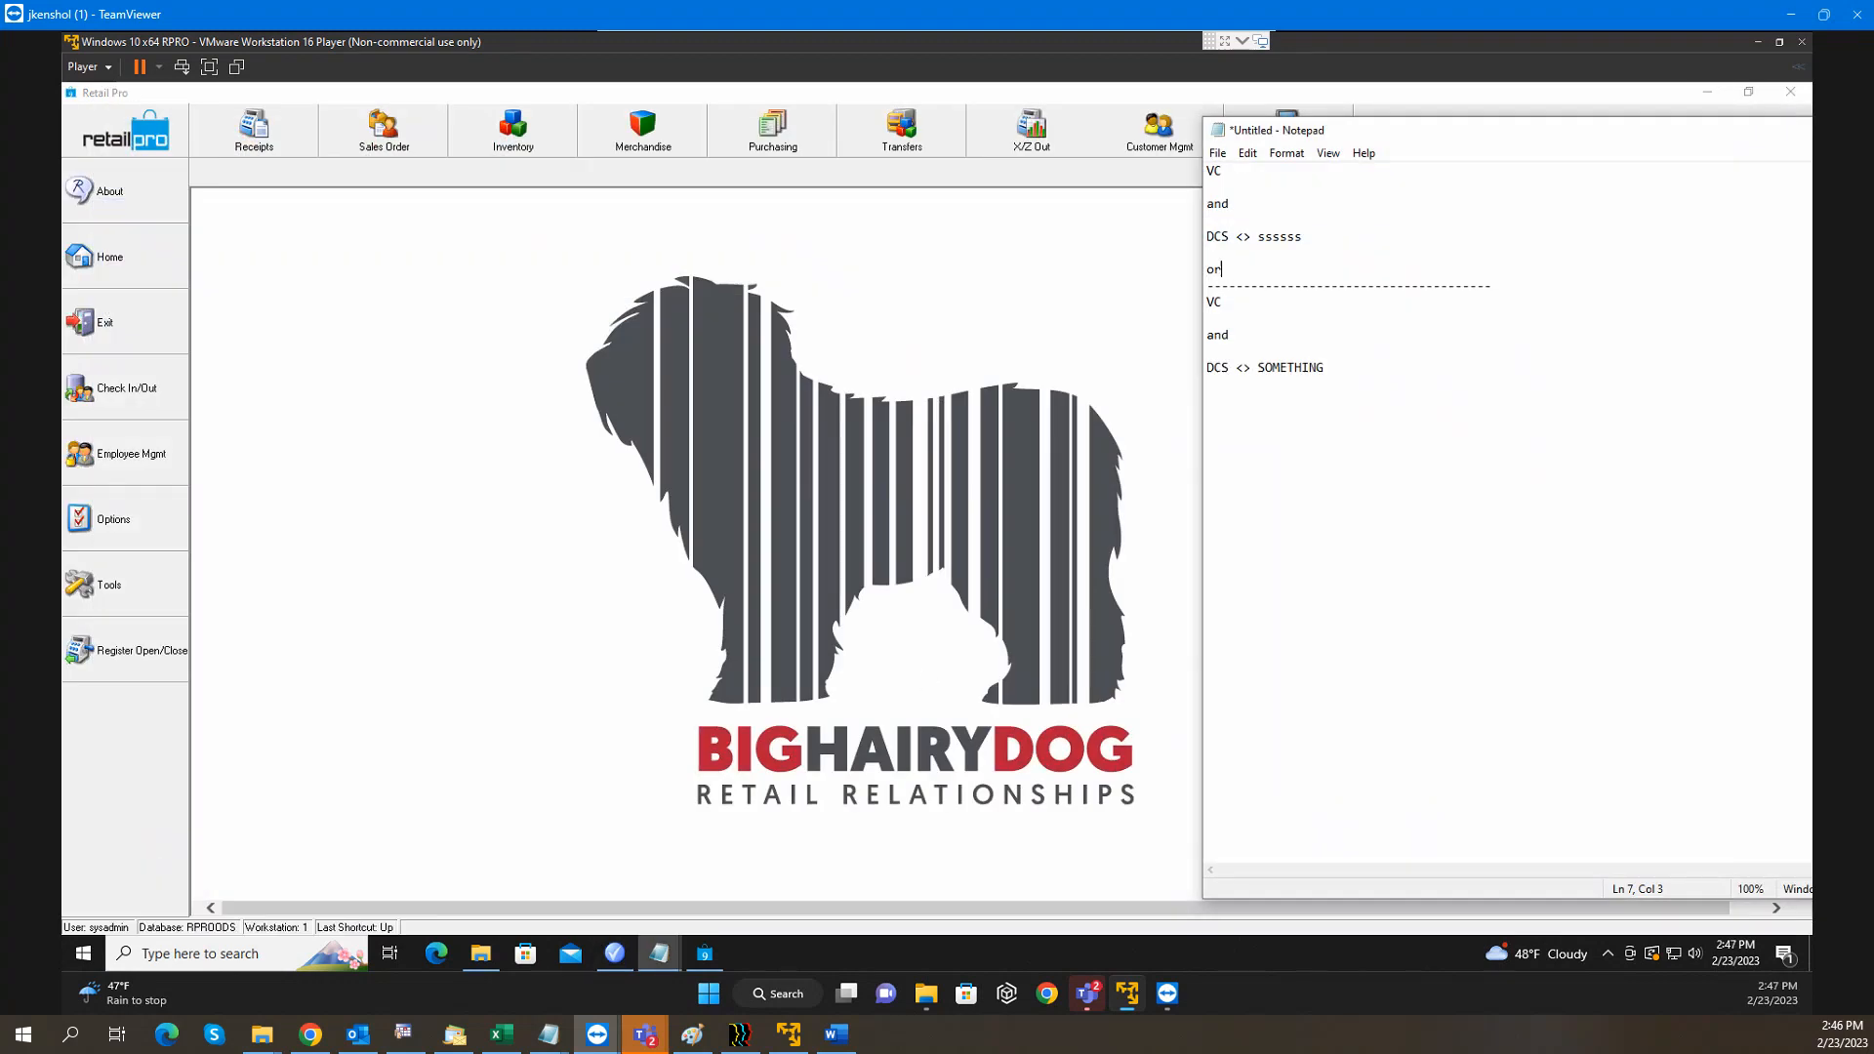
left_click(835, 1035)
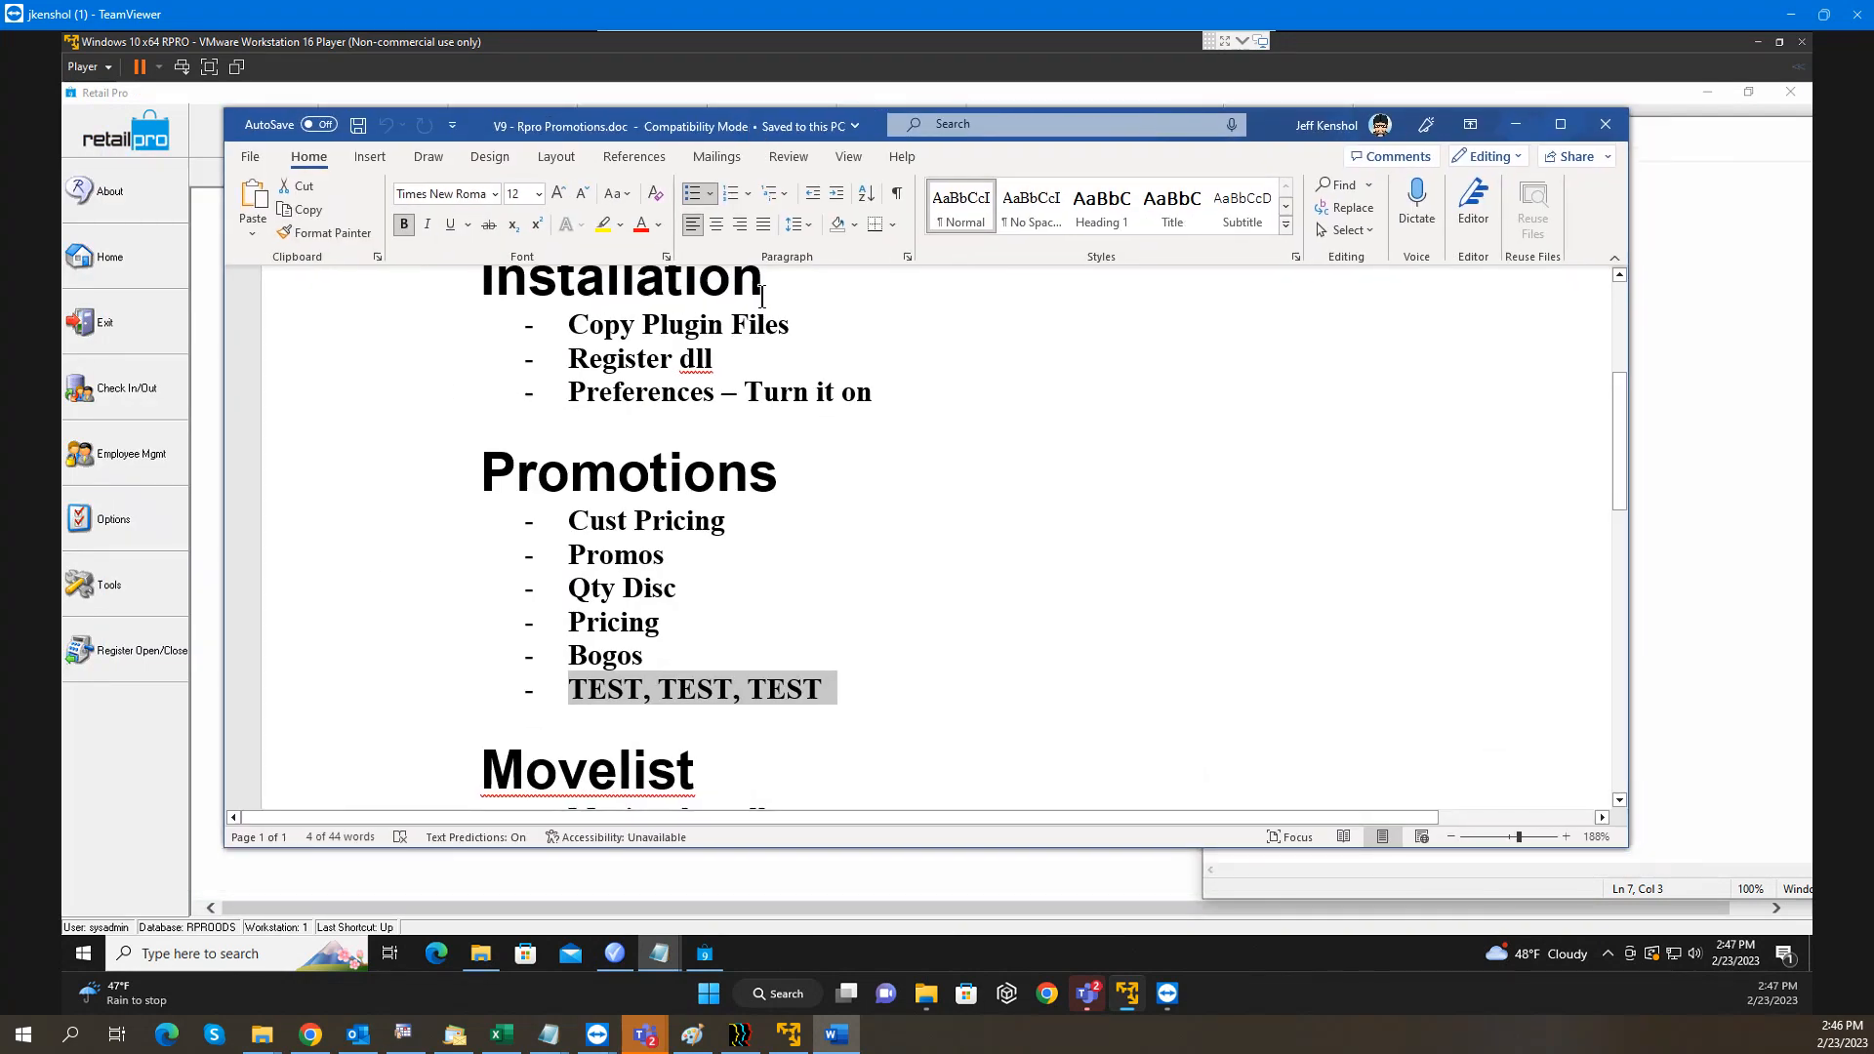
scroll(759, 419, "down", 1)
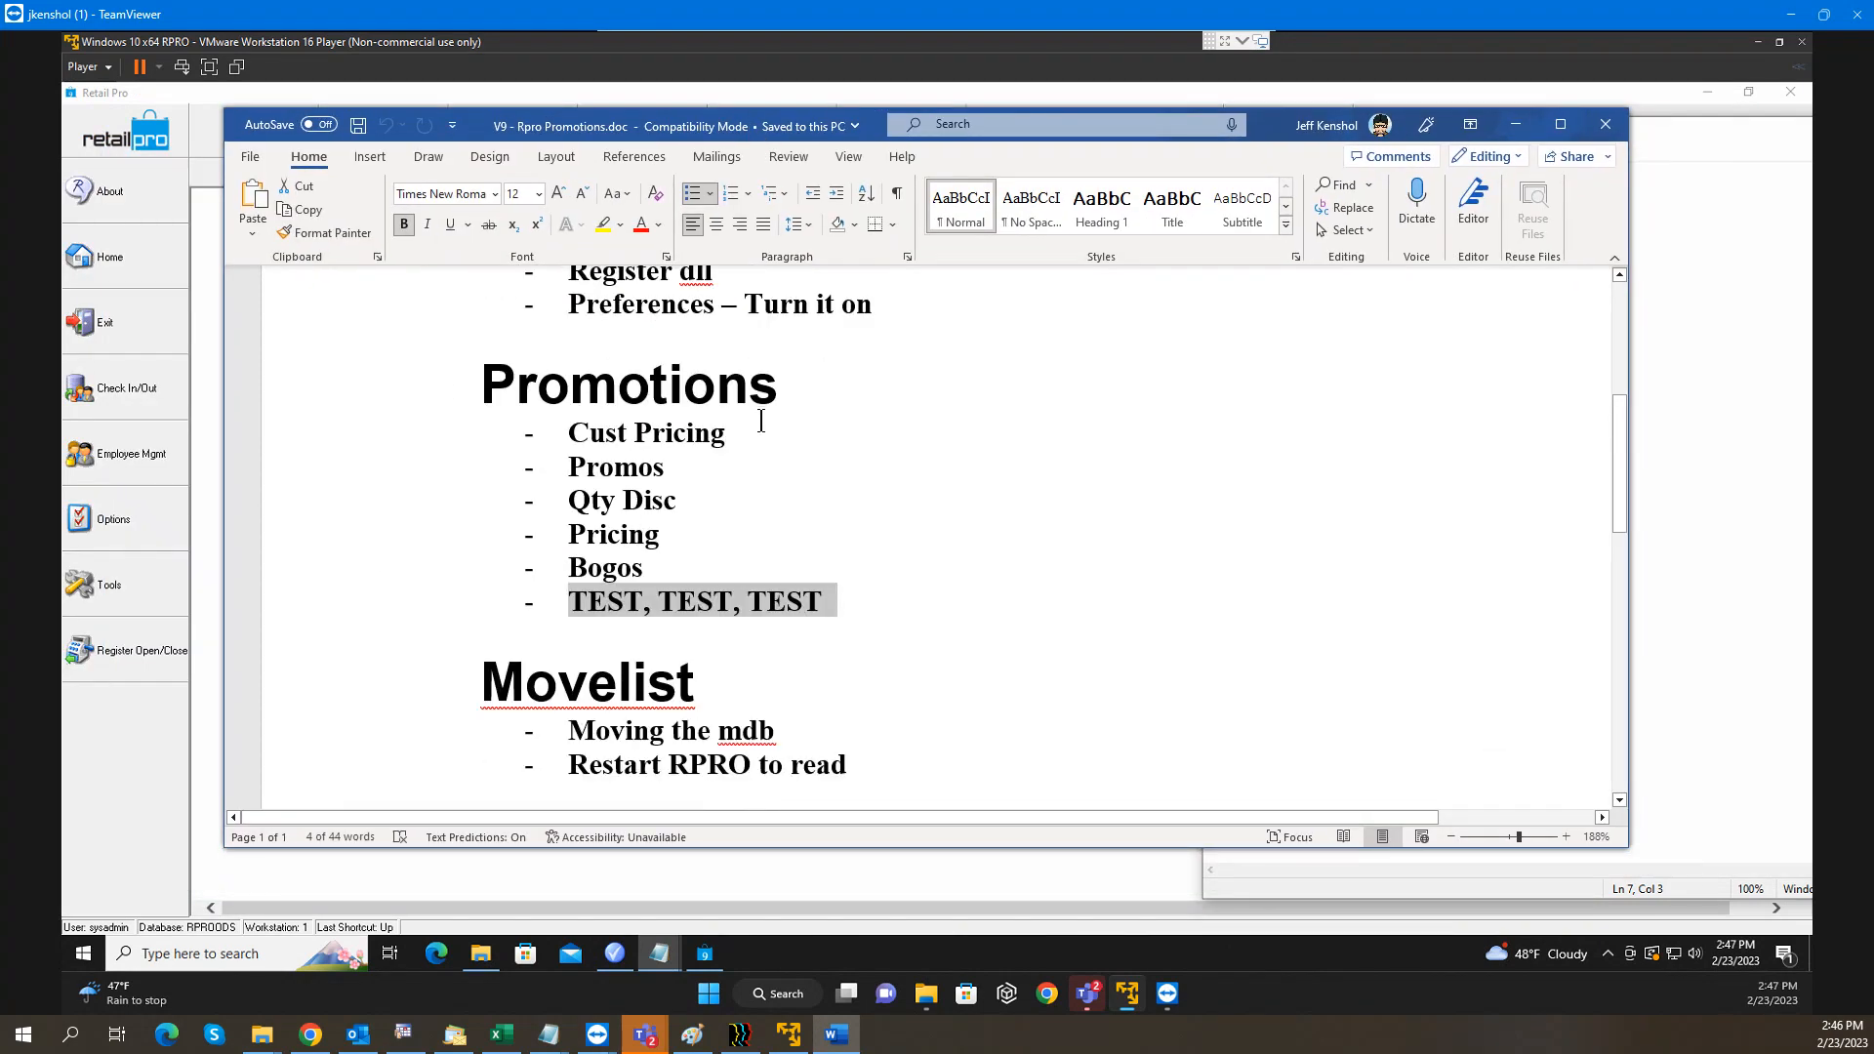
scroll(754, 523, "down", 1)
scroll(742, 536, "up", 2)
scroll(735, 537, "down", 2)
scroll(735, 537, "up", 2)
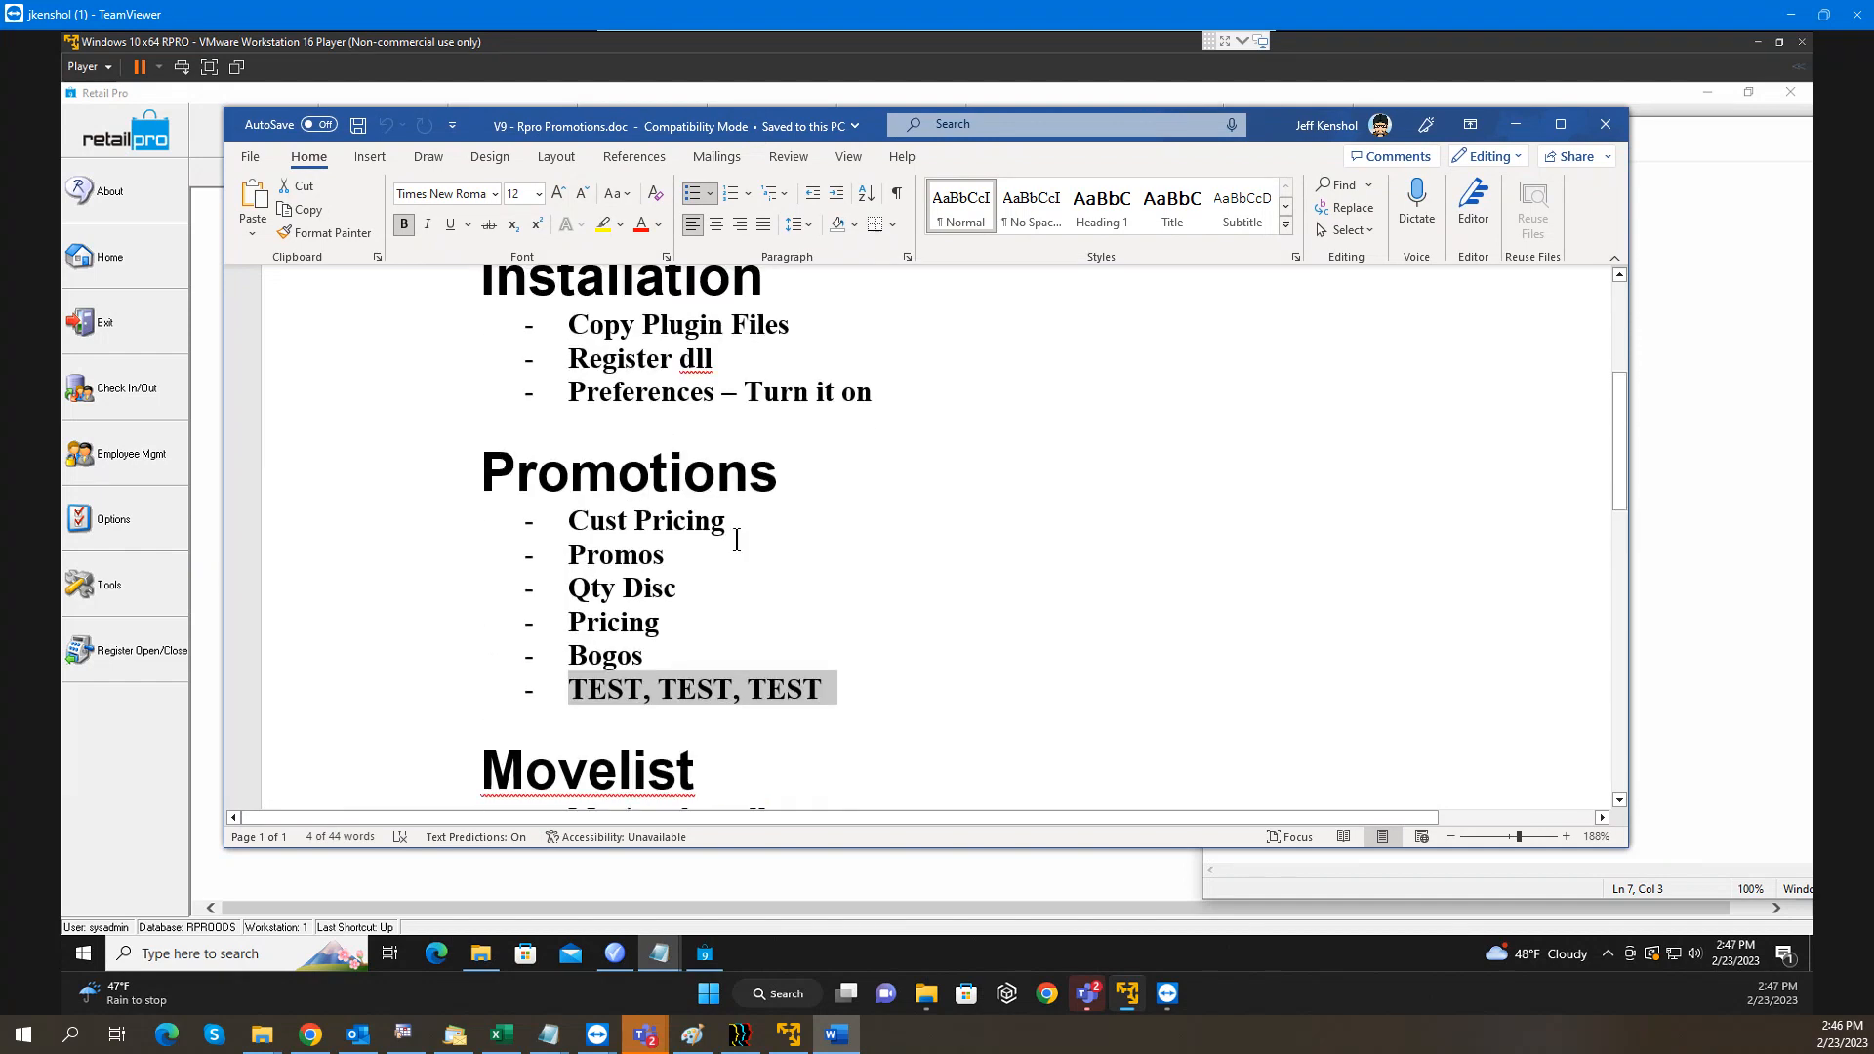
scroll(744, 537, "down", 1)
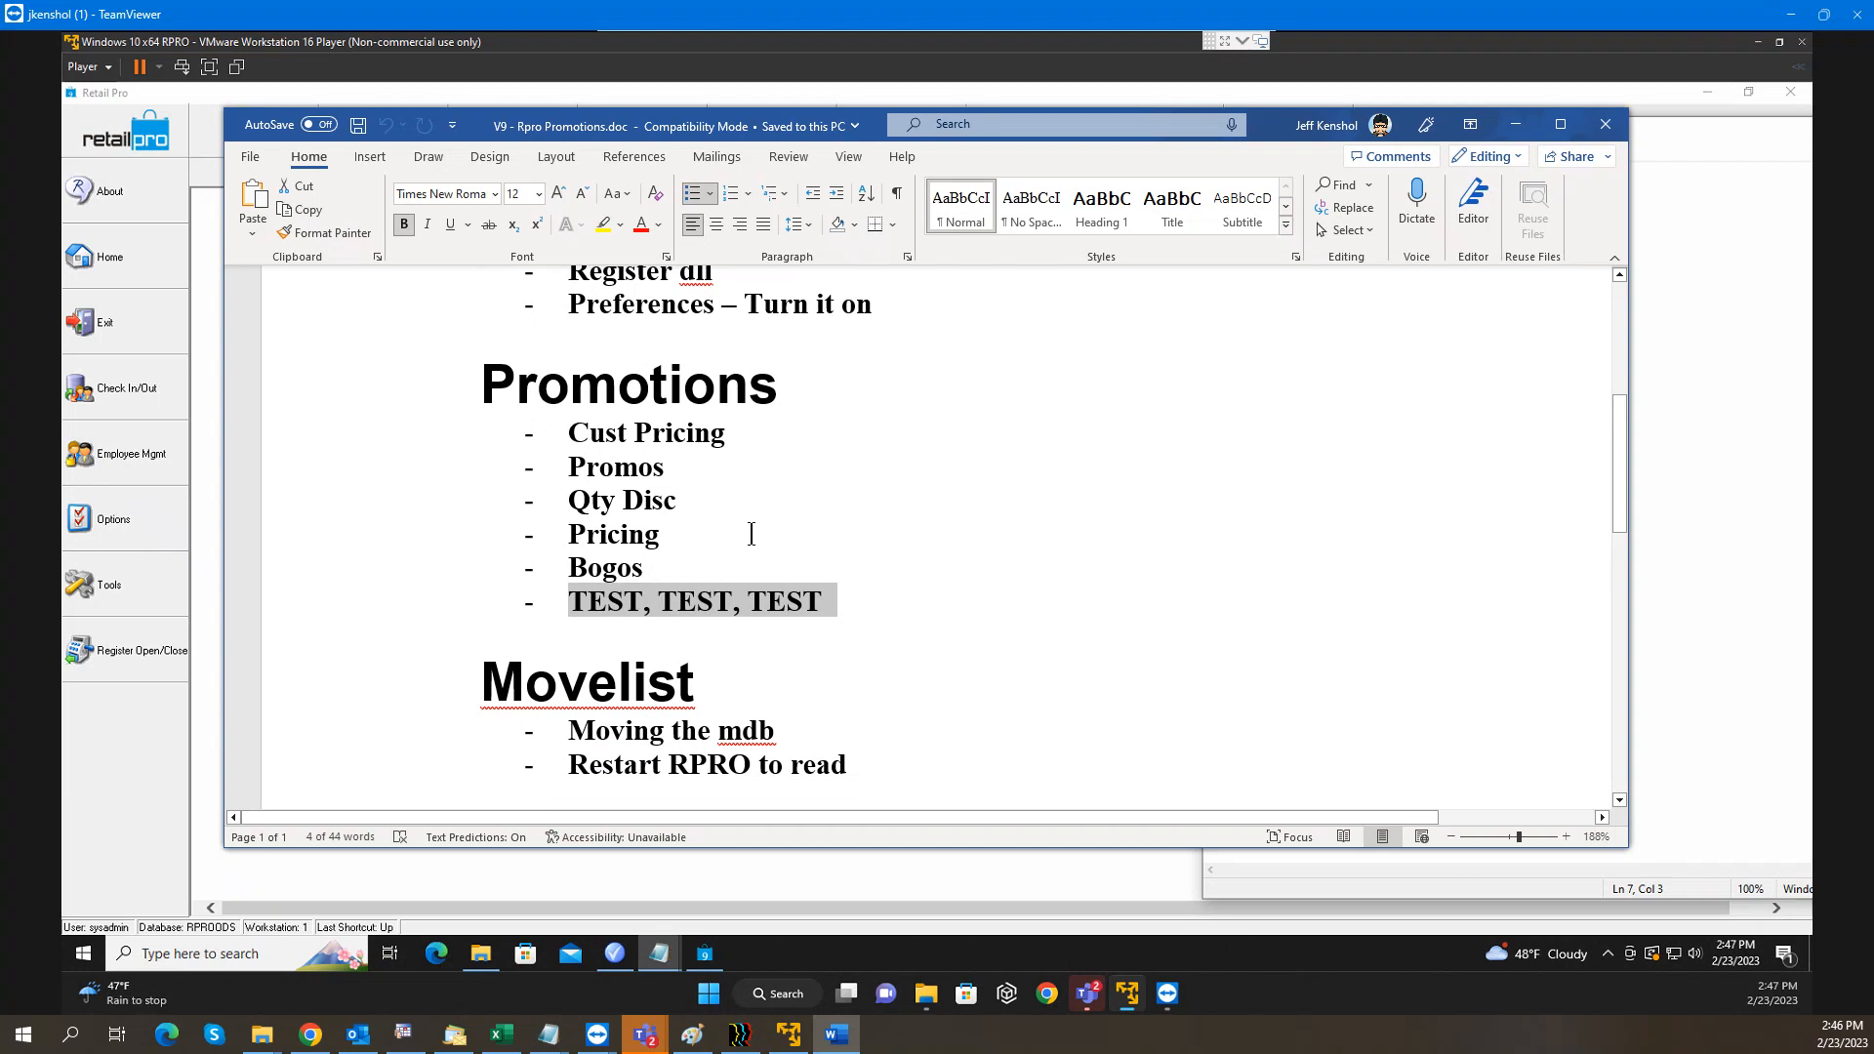
left_click_drag(697, 677, 482, 679)
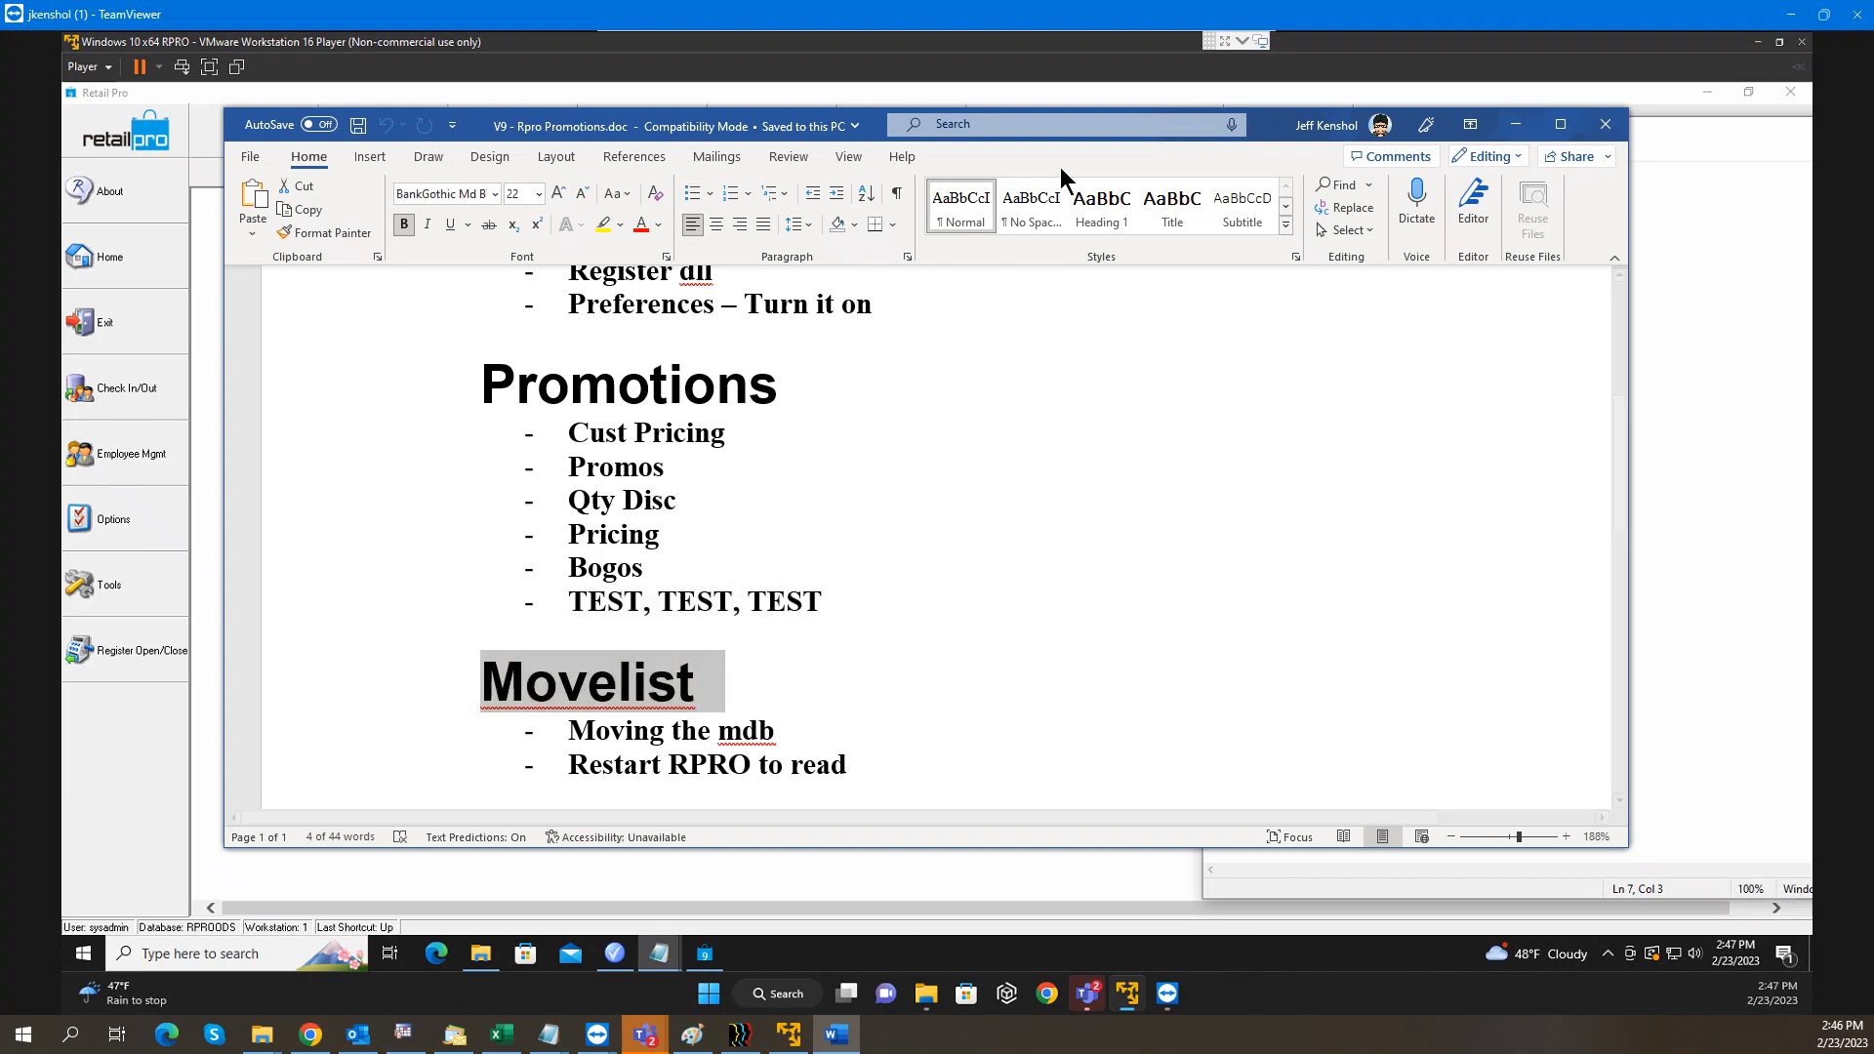
left_click_drag(877, 126, 0, 75)
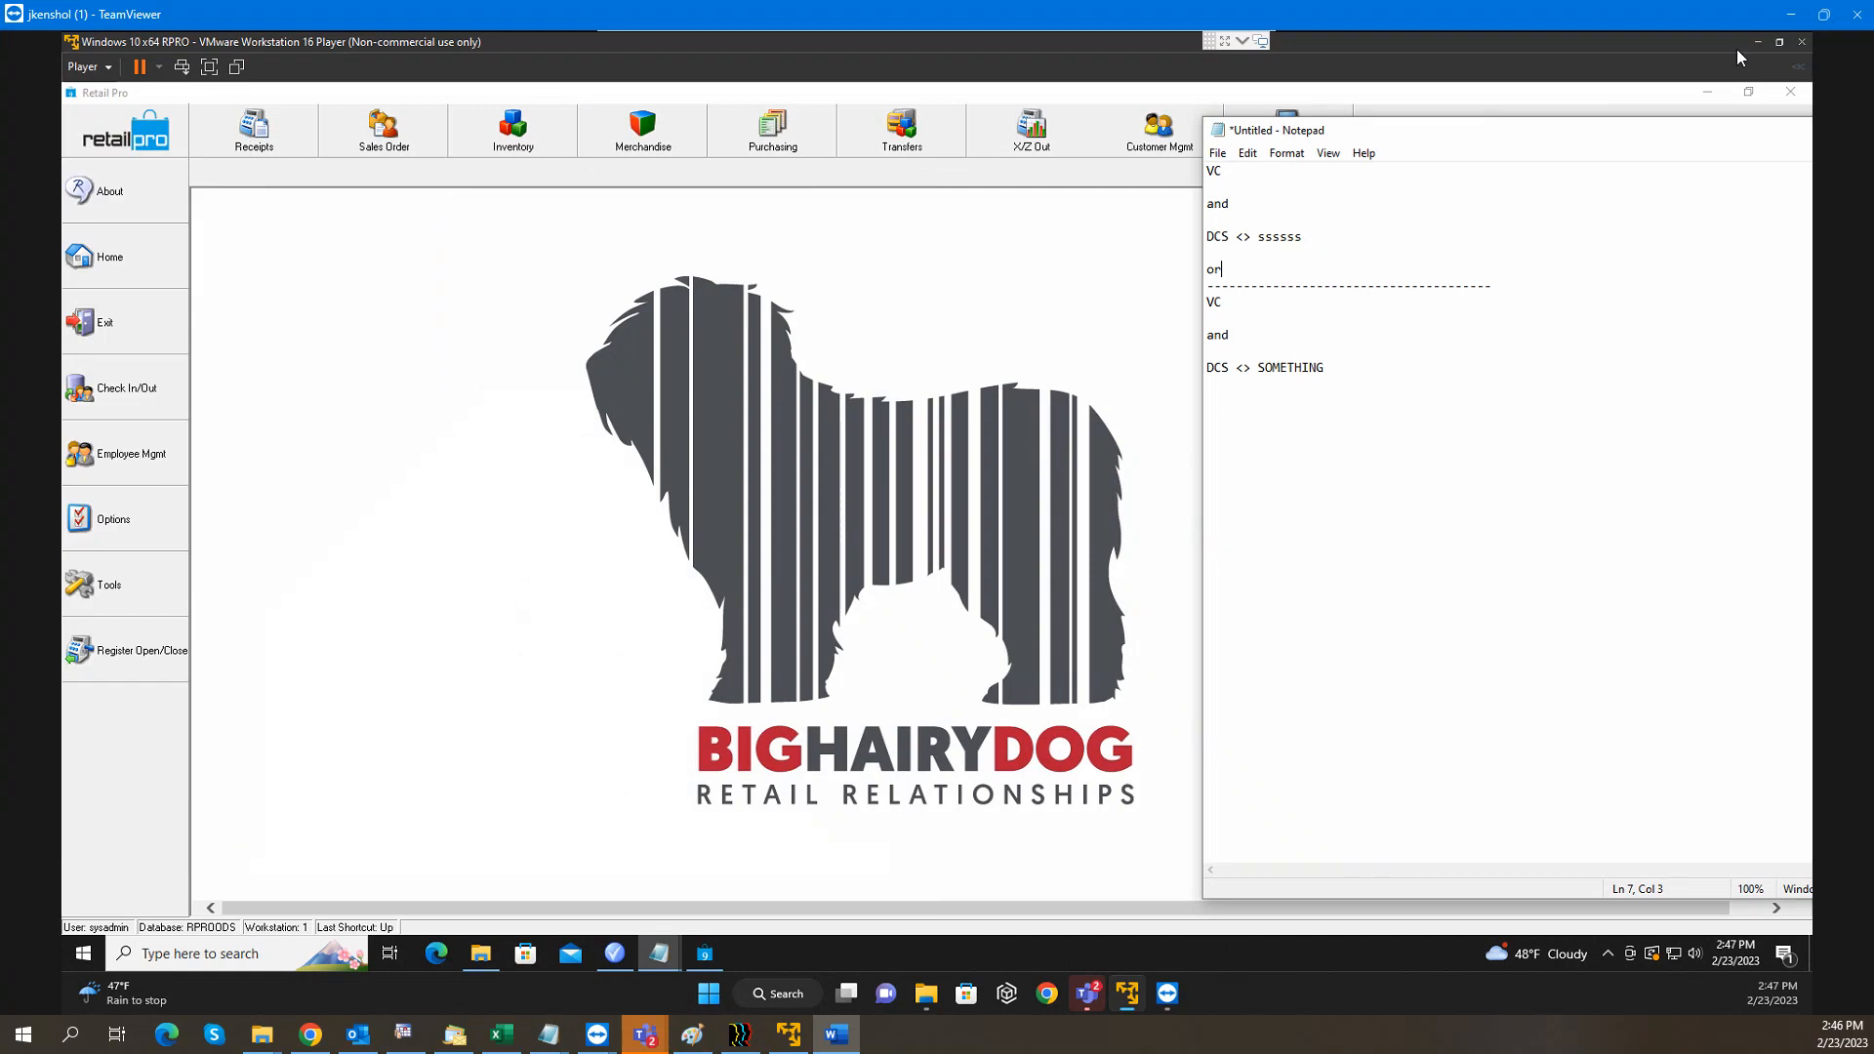
Launch ECM from the desktop and start a new movelist in Store 2's Movelist editor
left_click(1709, 92)
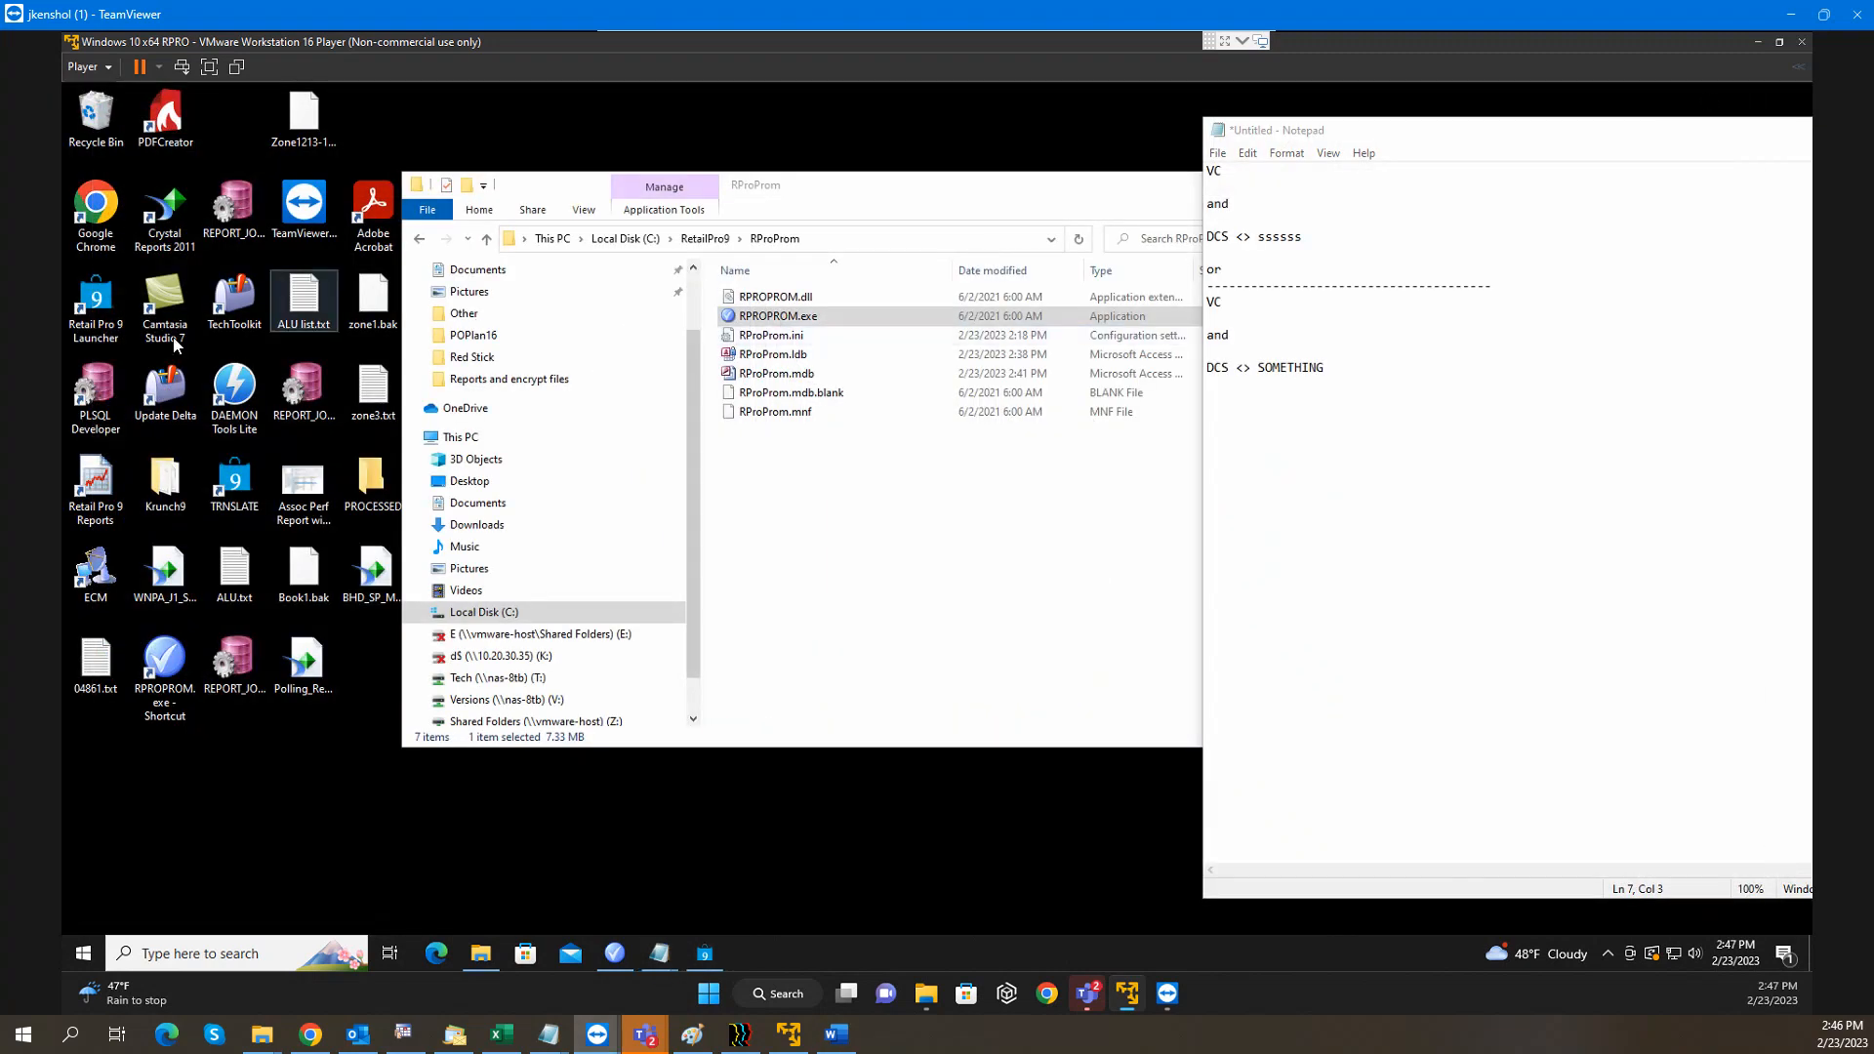
left_click(102, 584)
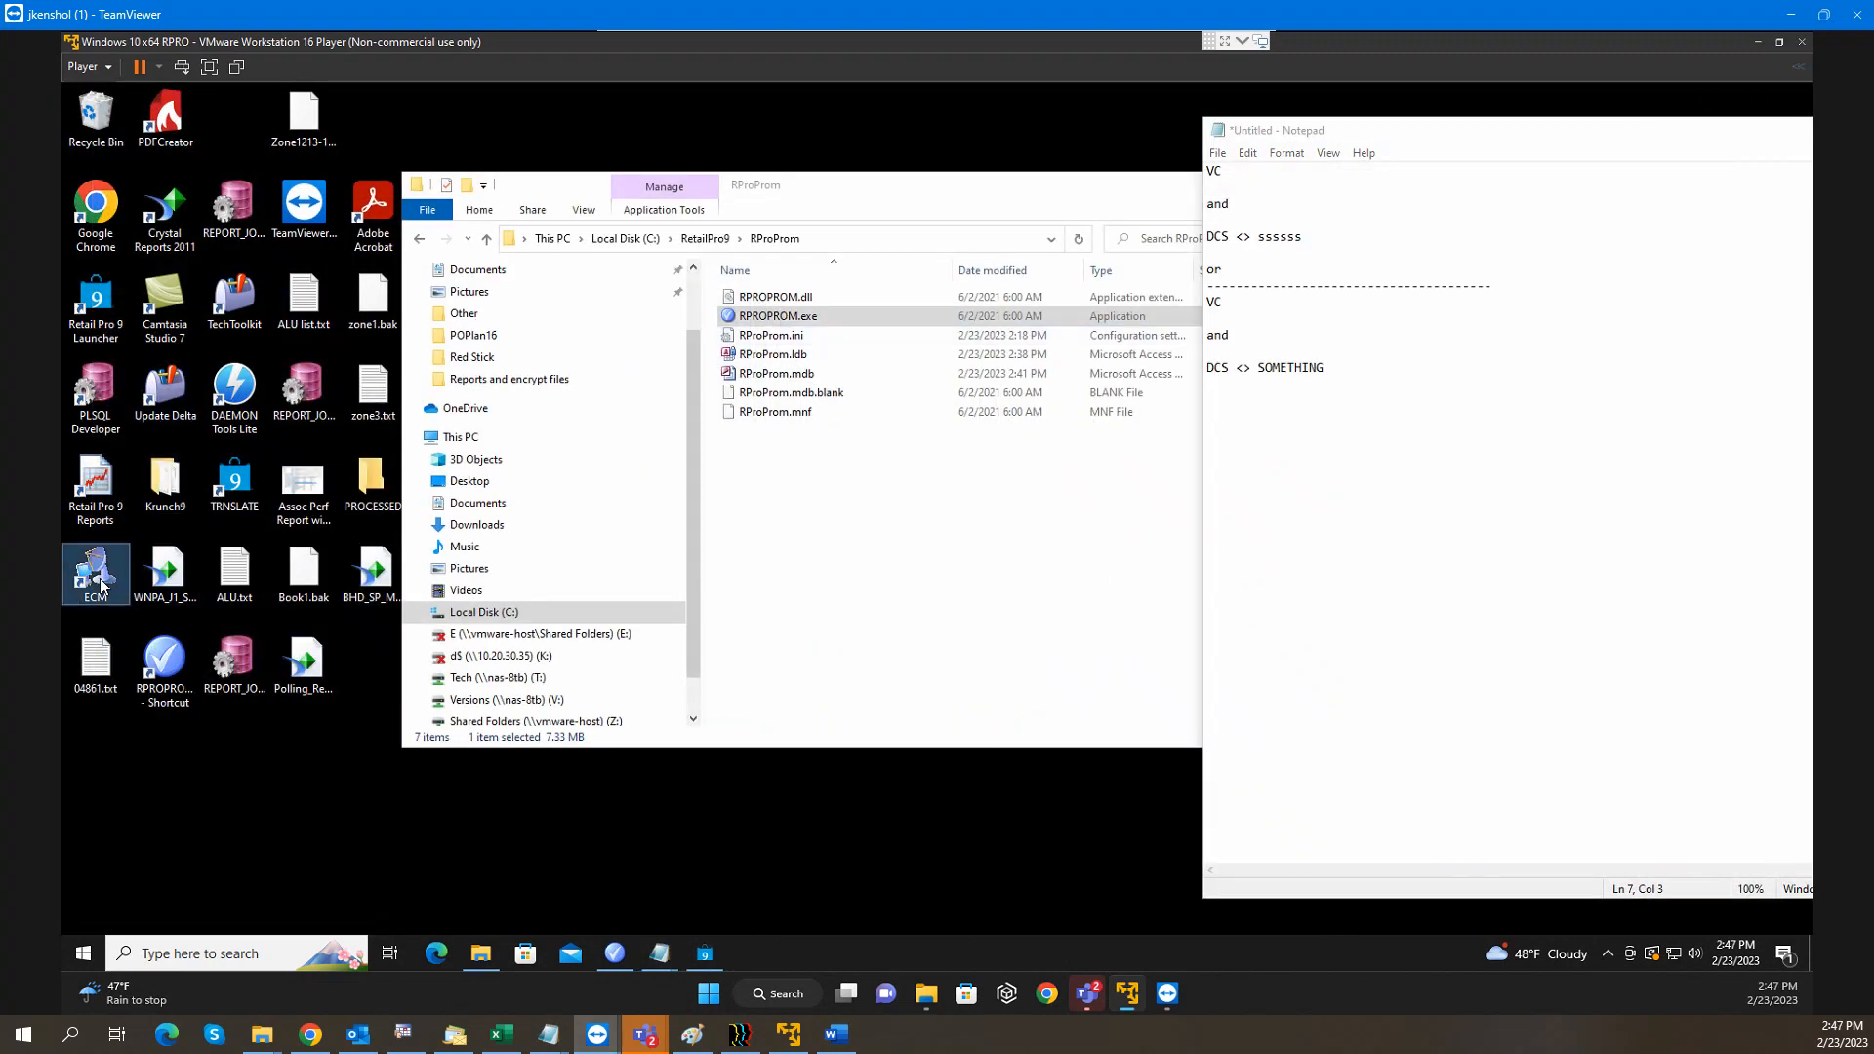
double_click(102, 584)
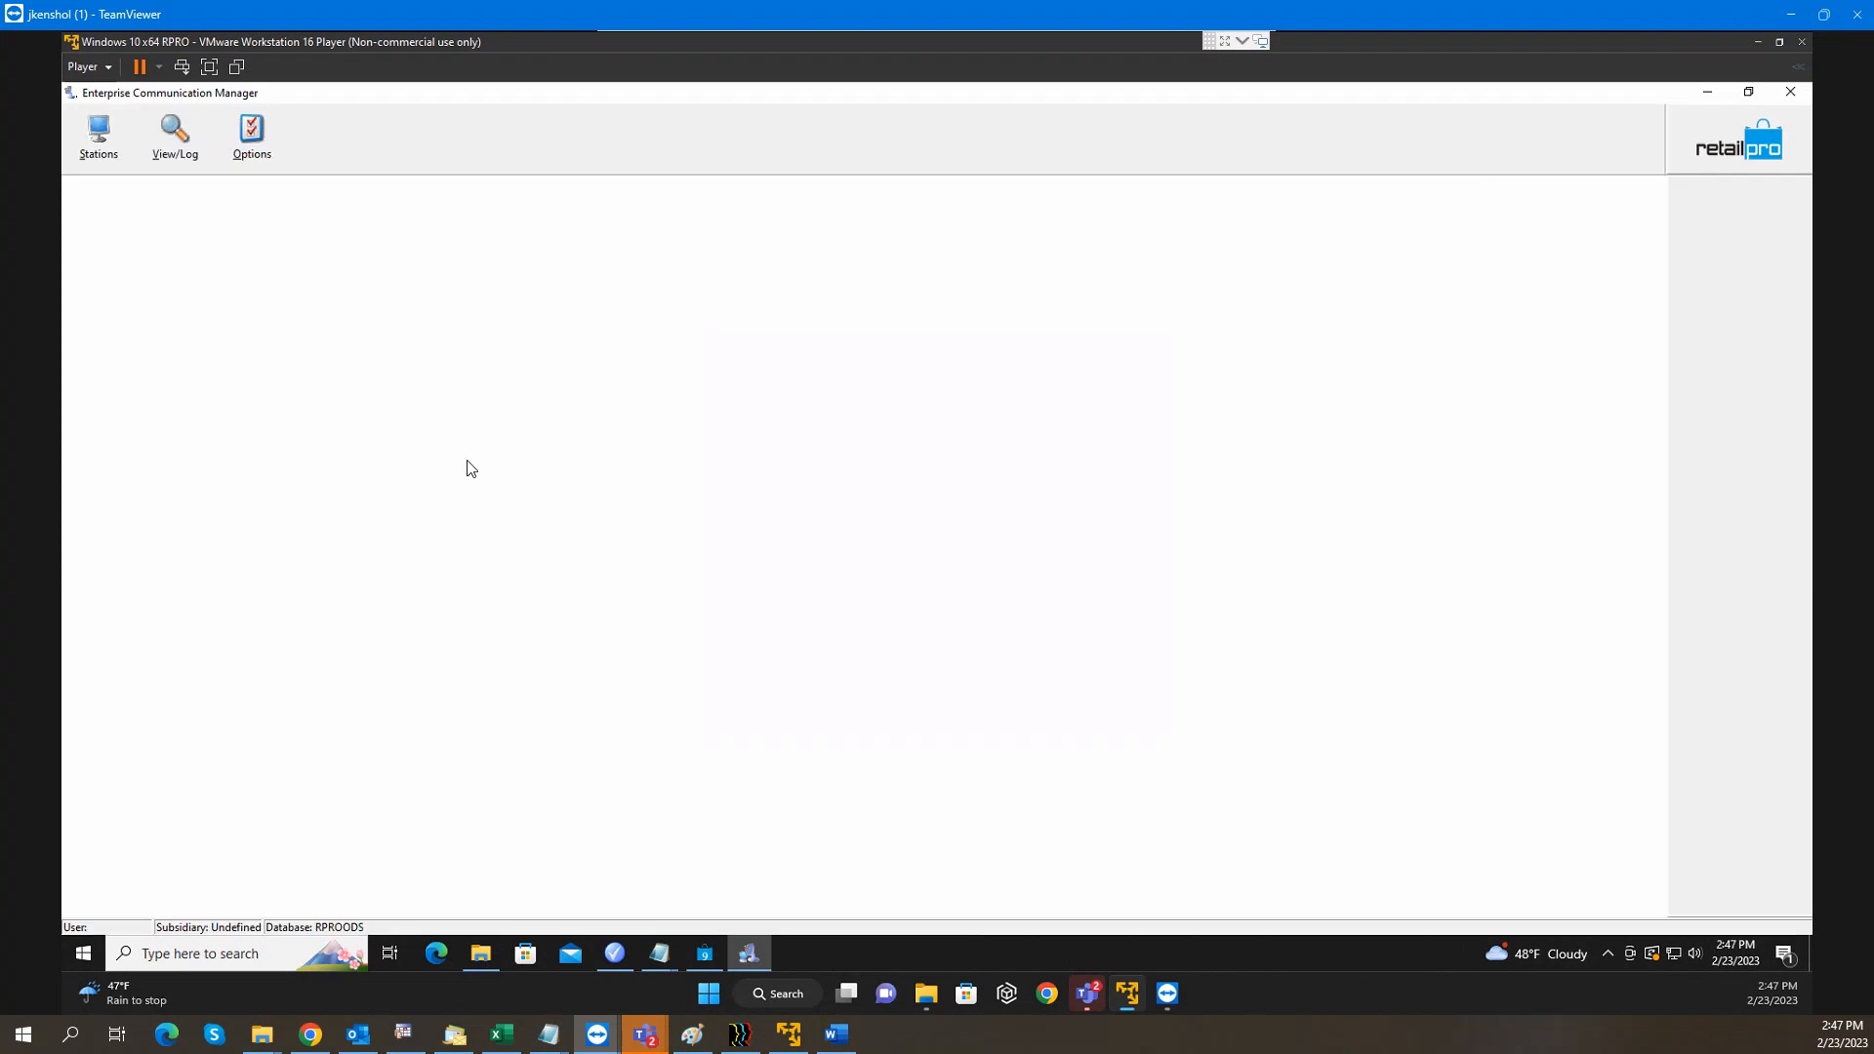
left_click(113, 143)
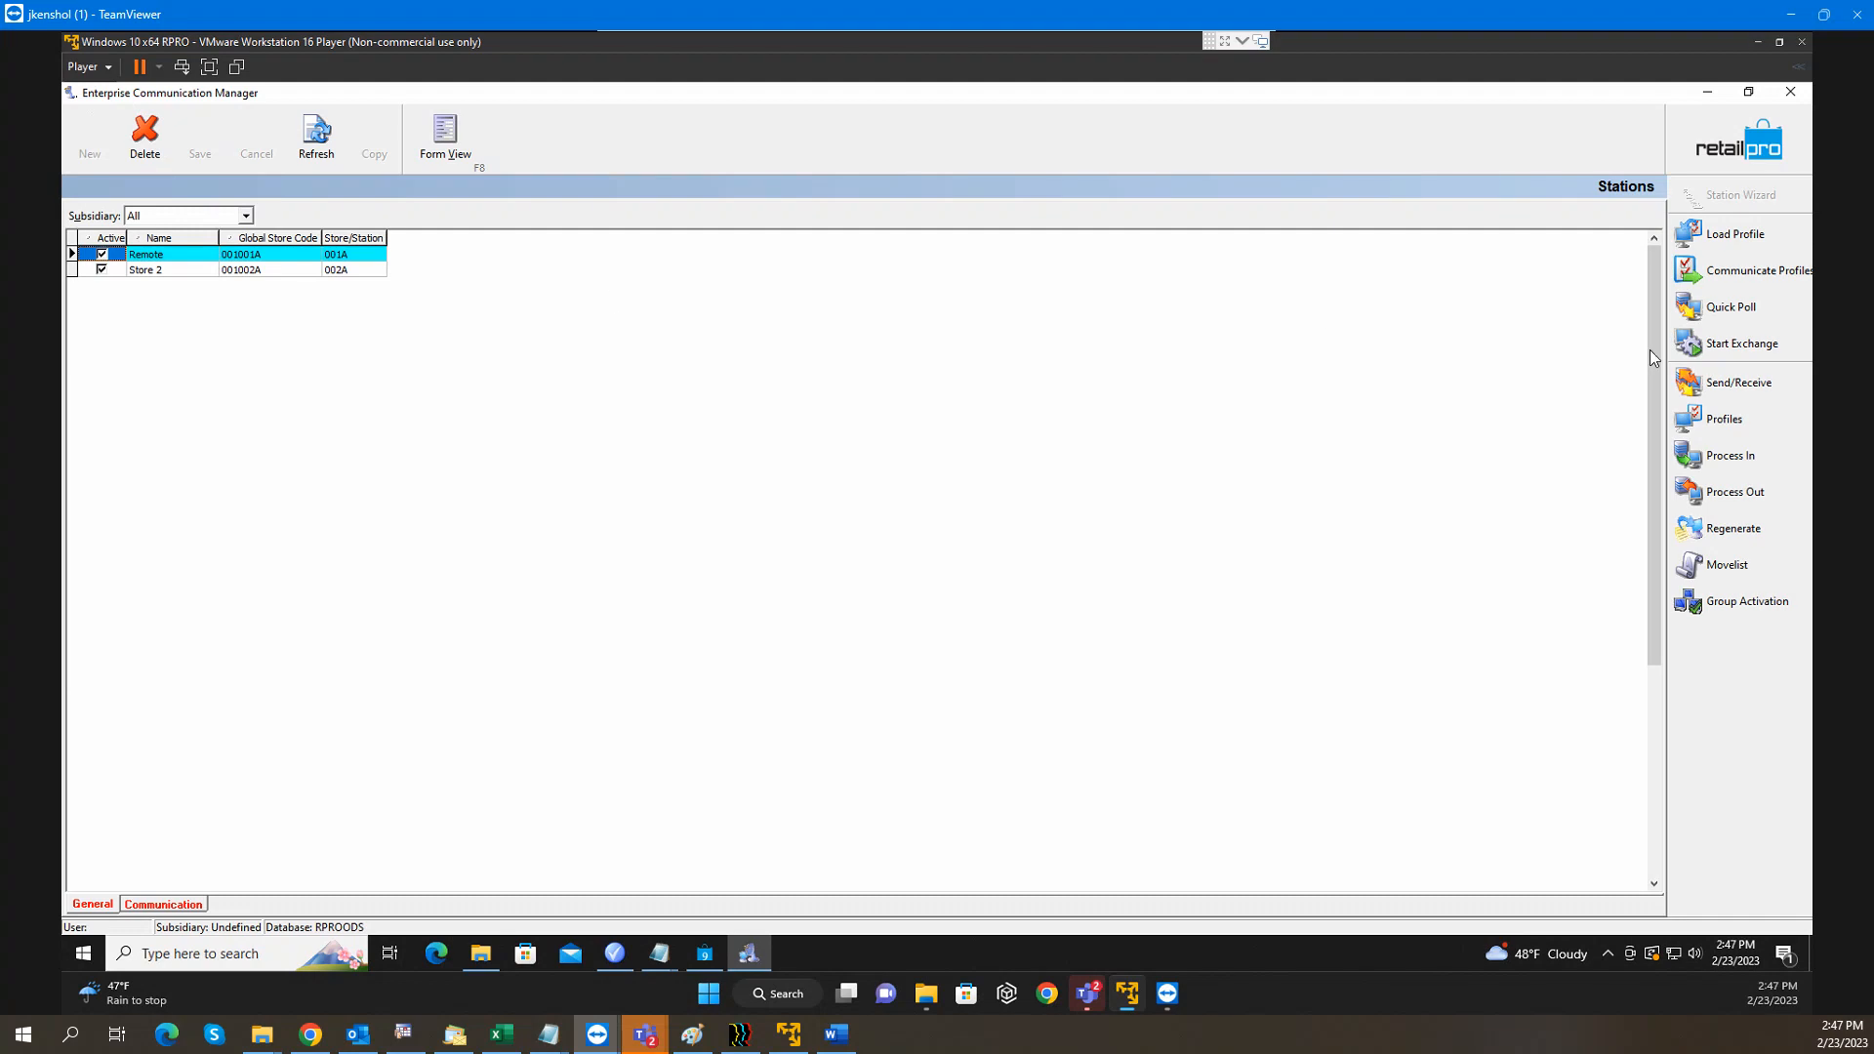
left_click(1721, 572)
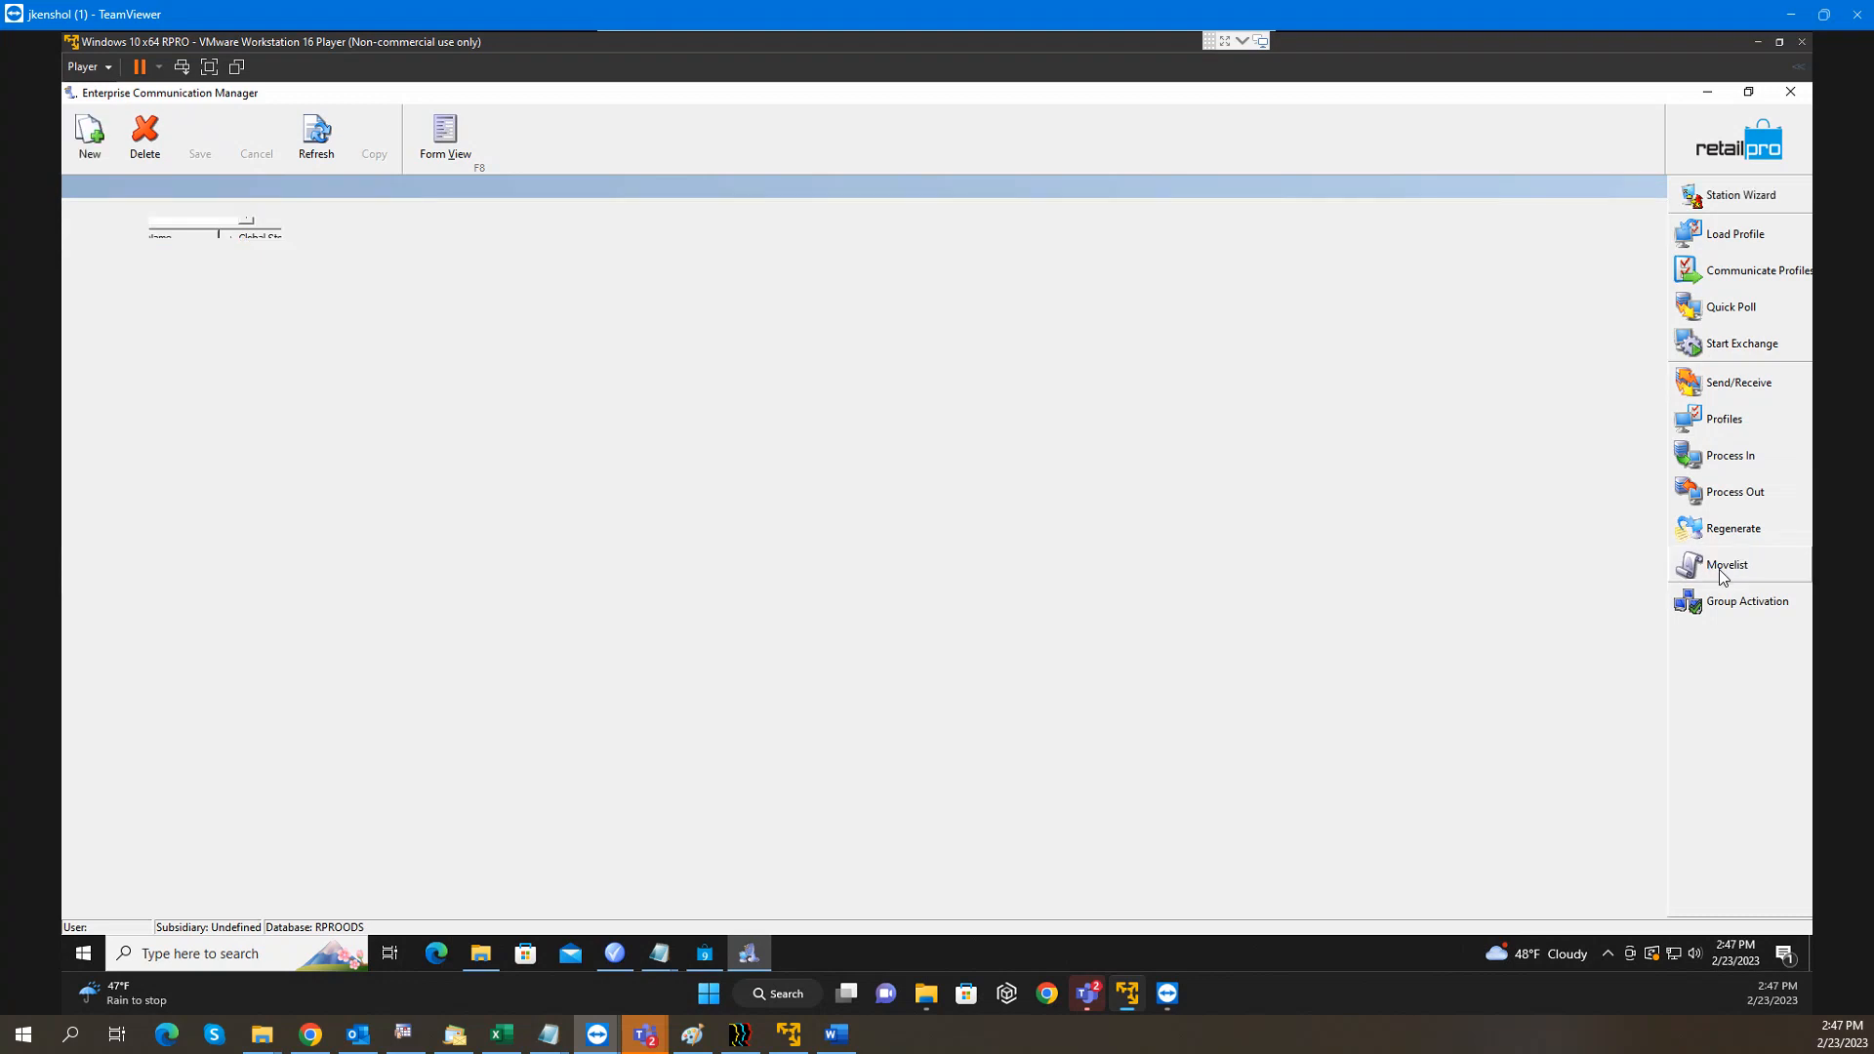
left_click(91, 136)
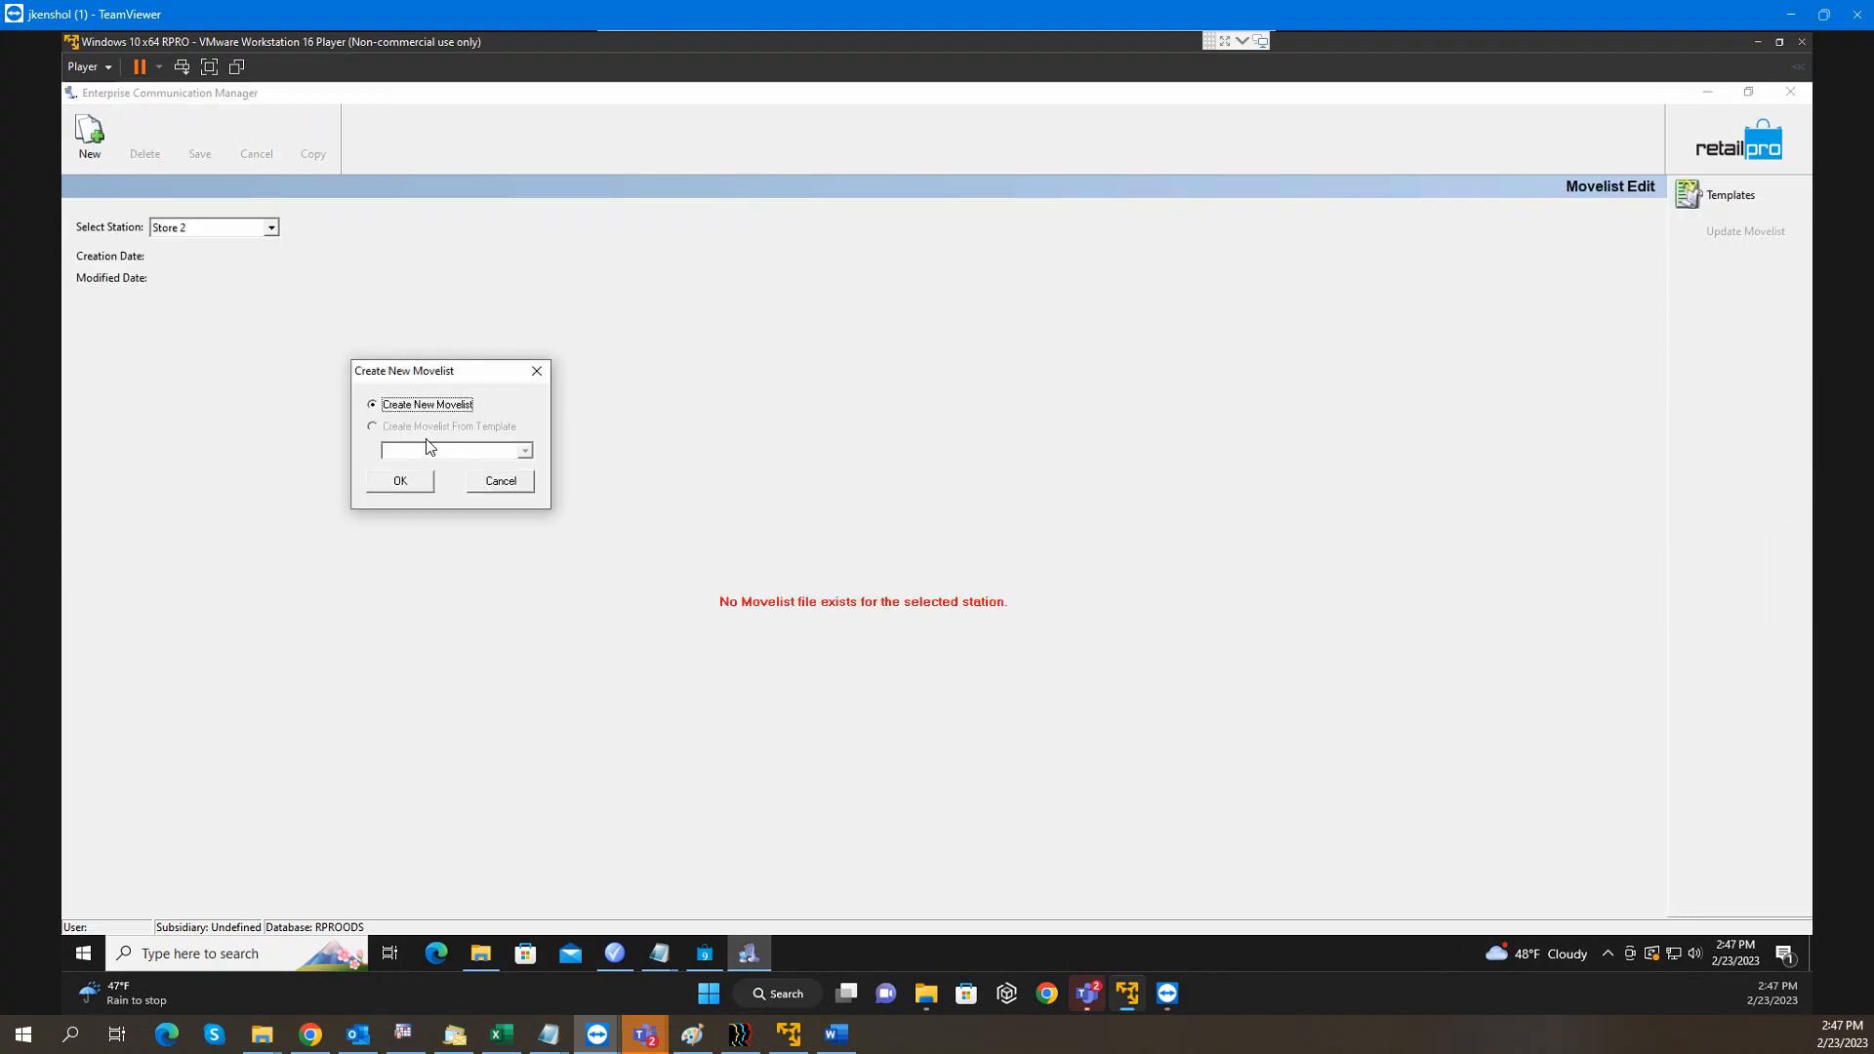
Create a blank movelist and add the file RetailPro9\RProProm\RProProm.mdb to it
left_click(418, 479)
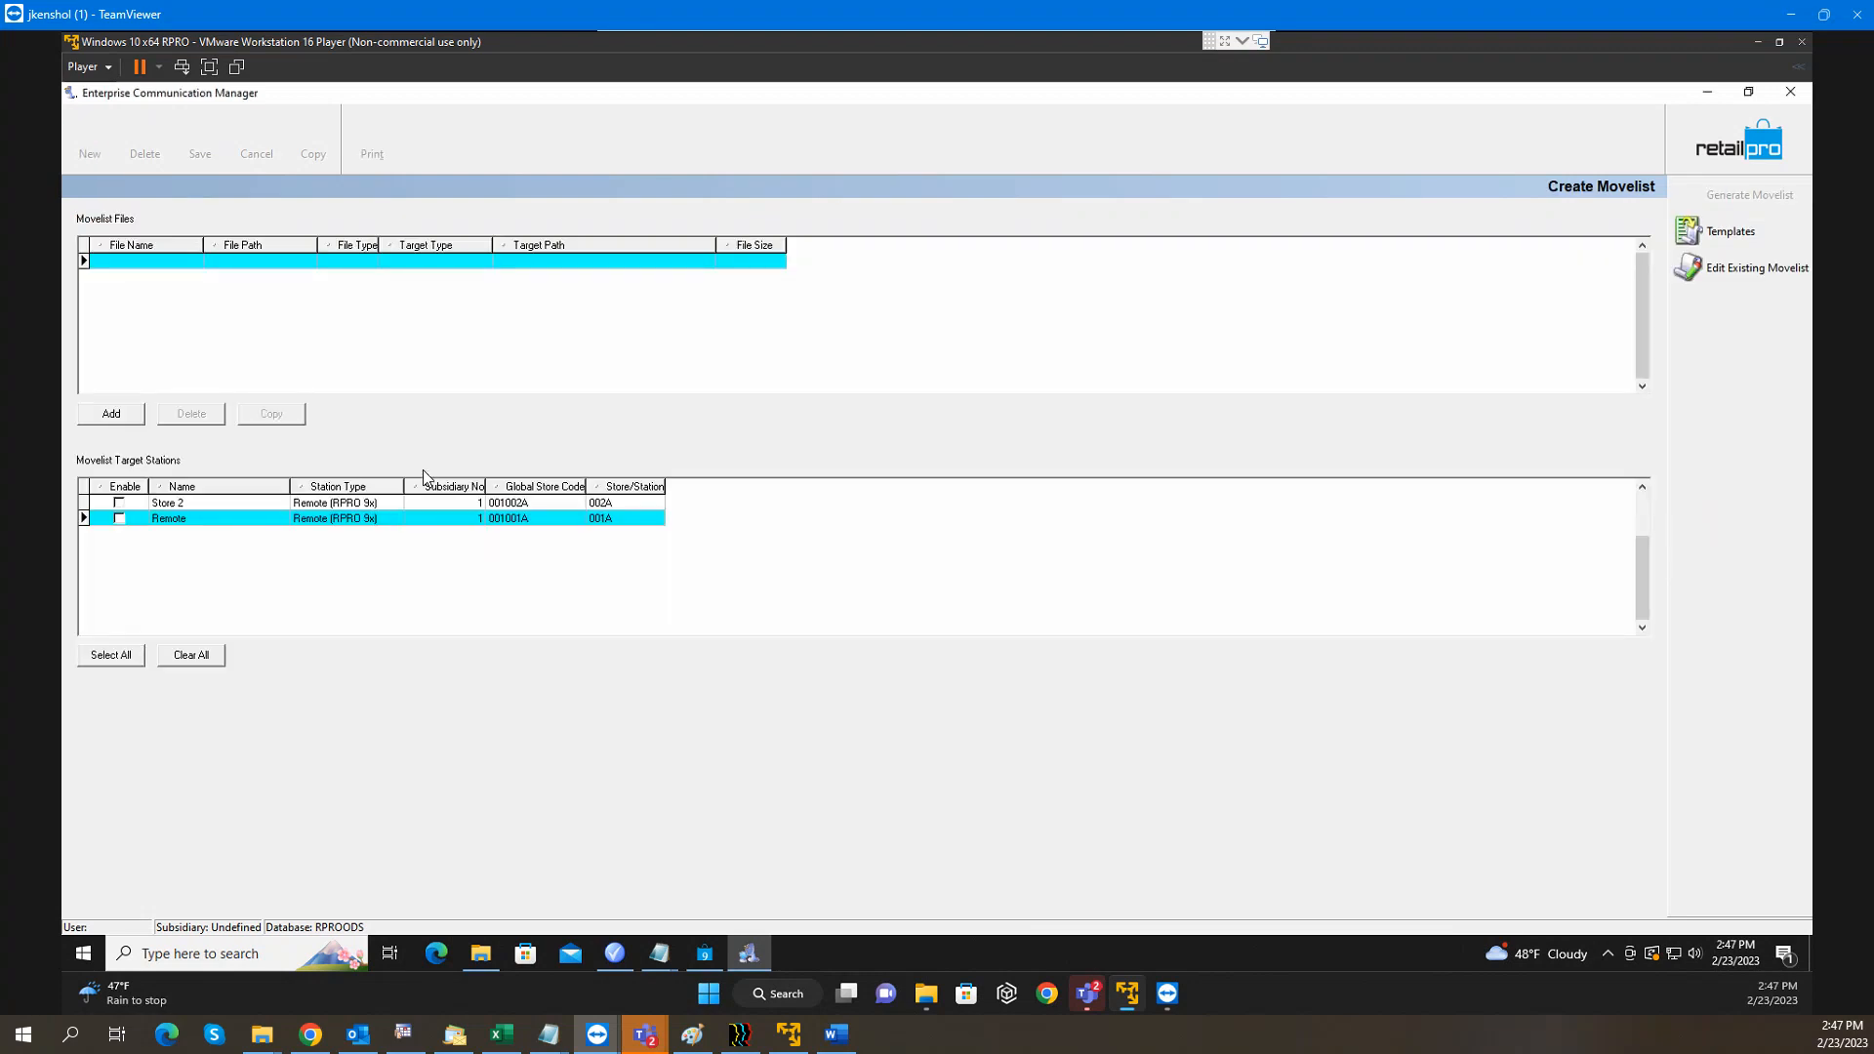
left_click(163, 265)
left_click(125, 410)
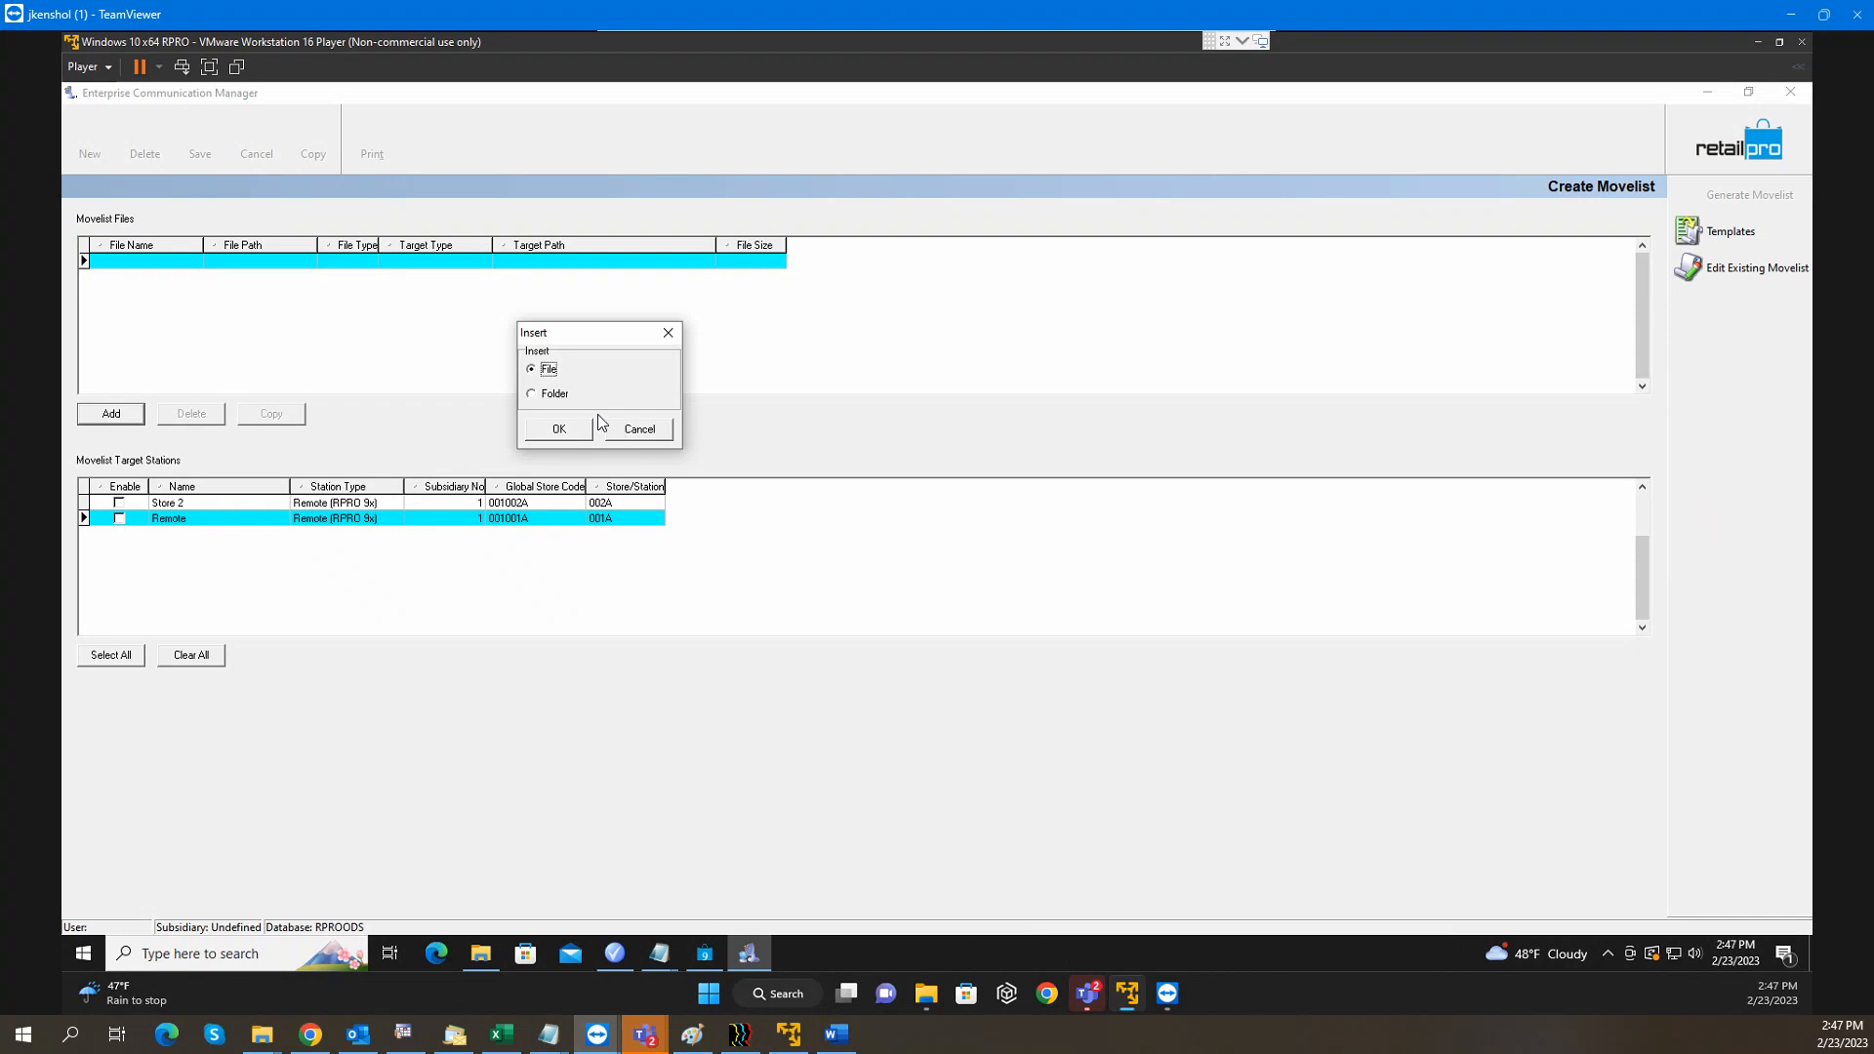
left_click(559, 433)
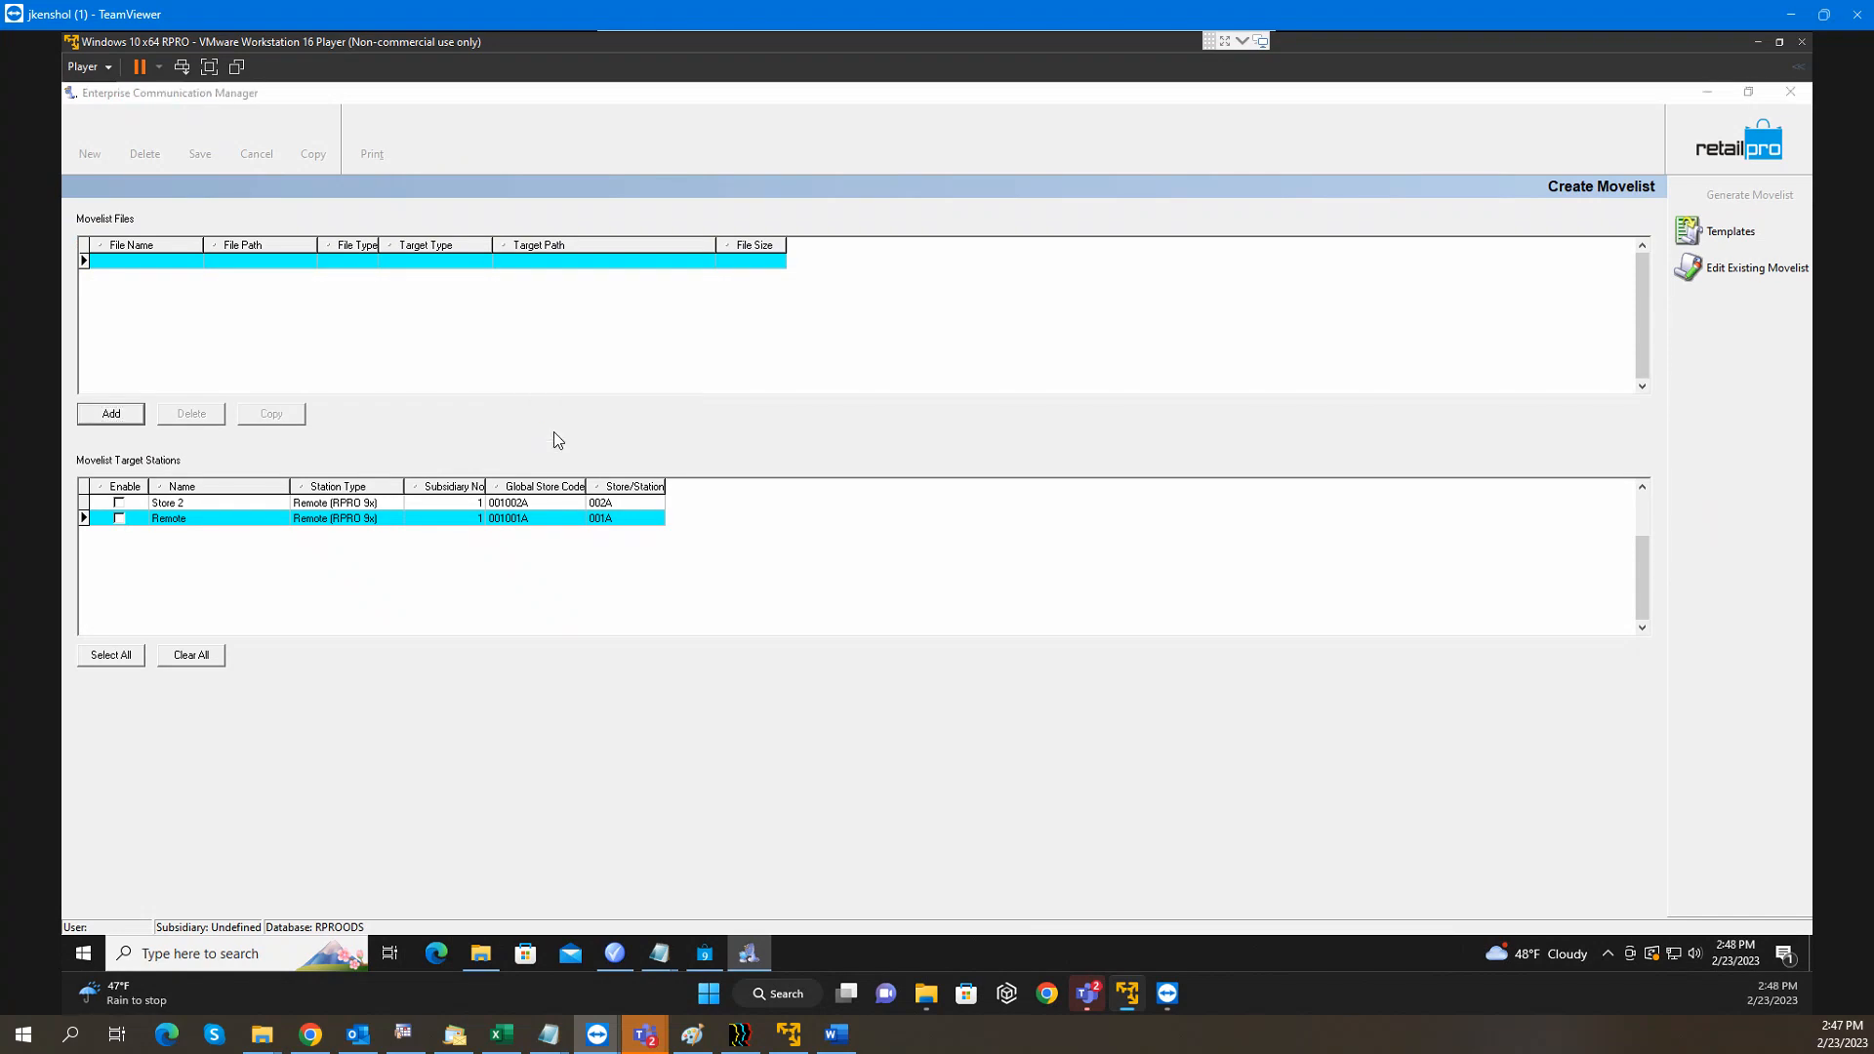
left_click(1053, 296)
left_click(1055, 297)
left_click(1054, 297)
left_click(851, 464)
scroll(852, 471, "down", 2)
left_click(847, 497)
scroll(848, 408, "down", 2)
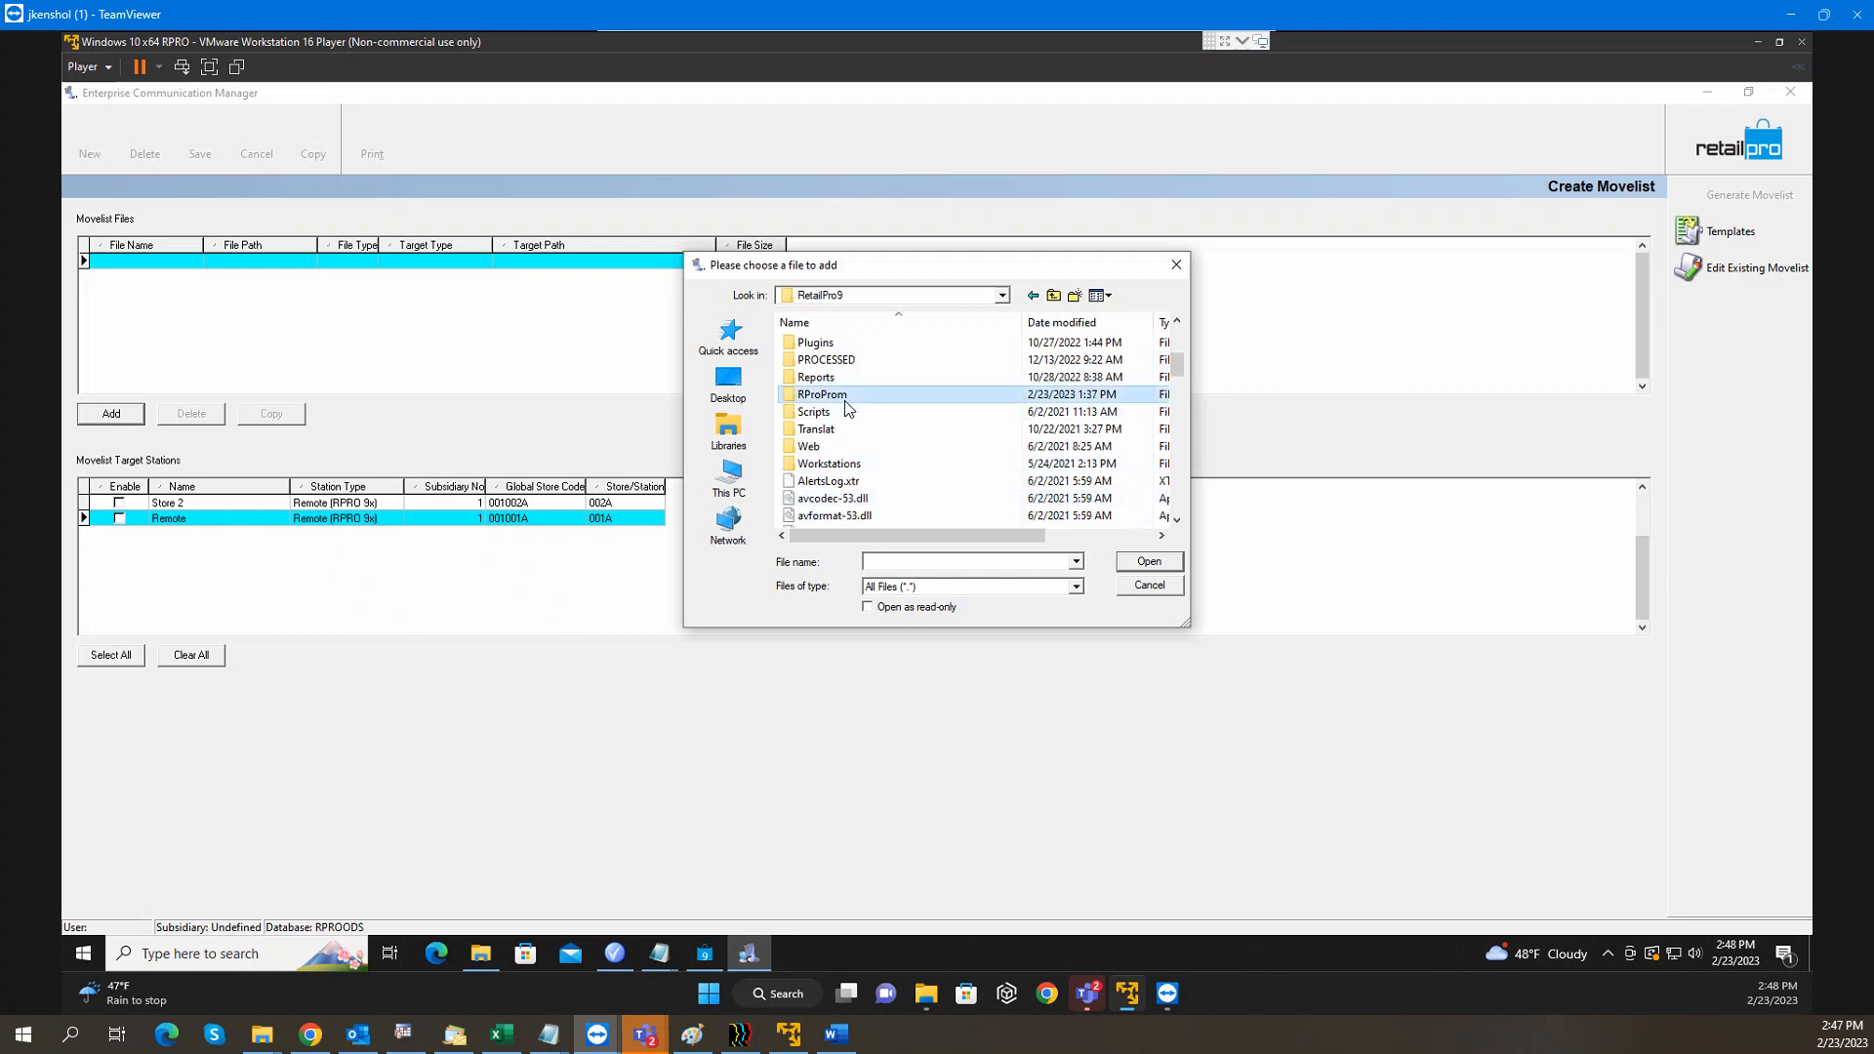
double_click(846, 402)
left_click(863, 418)
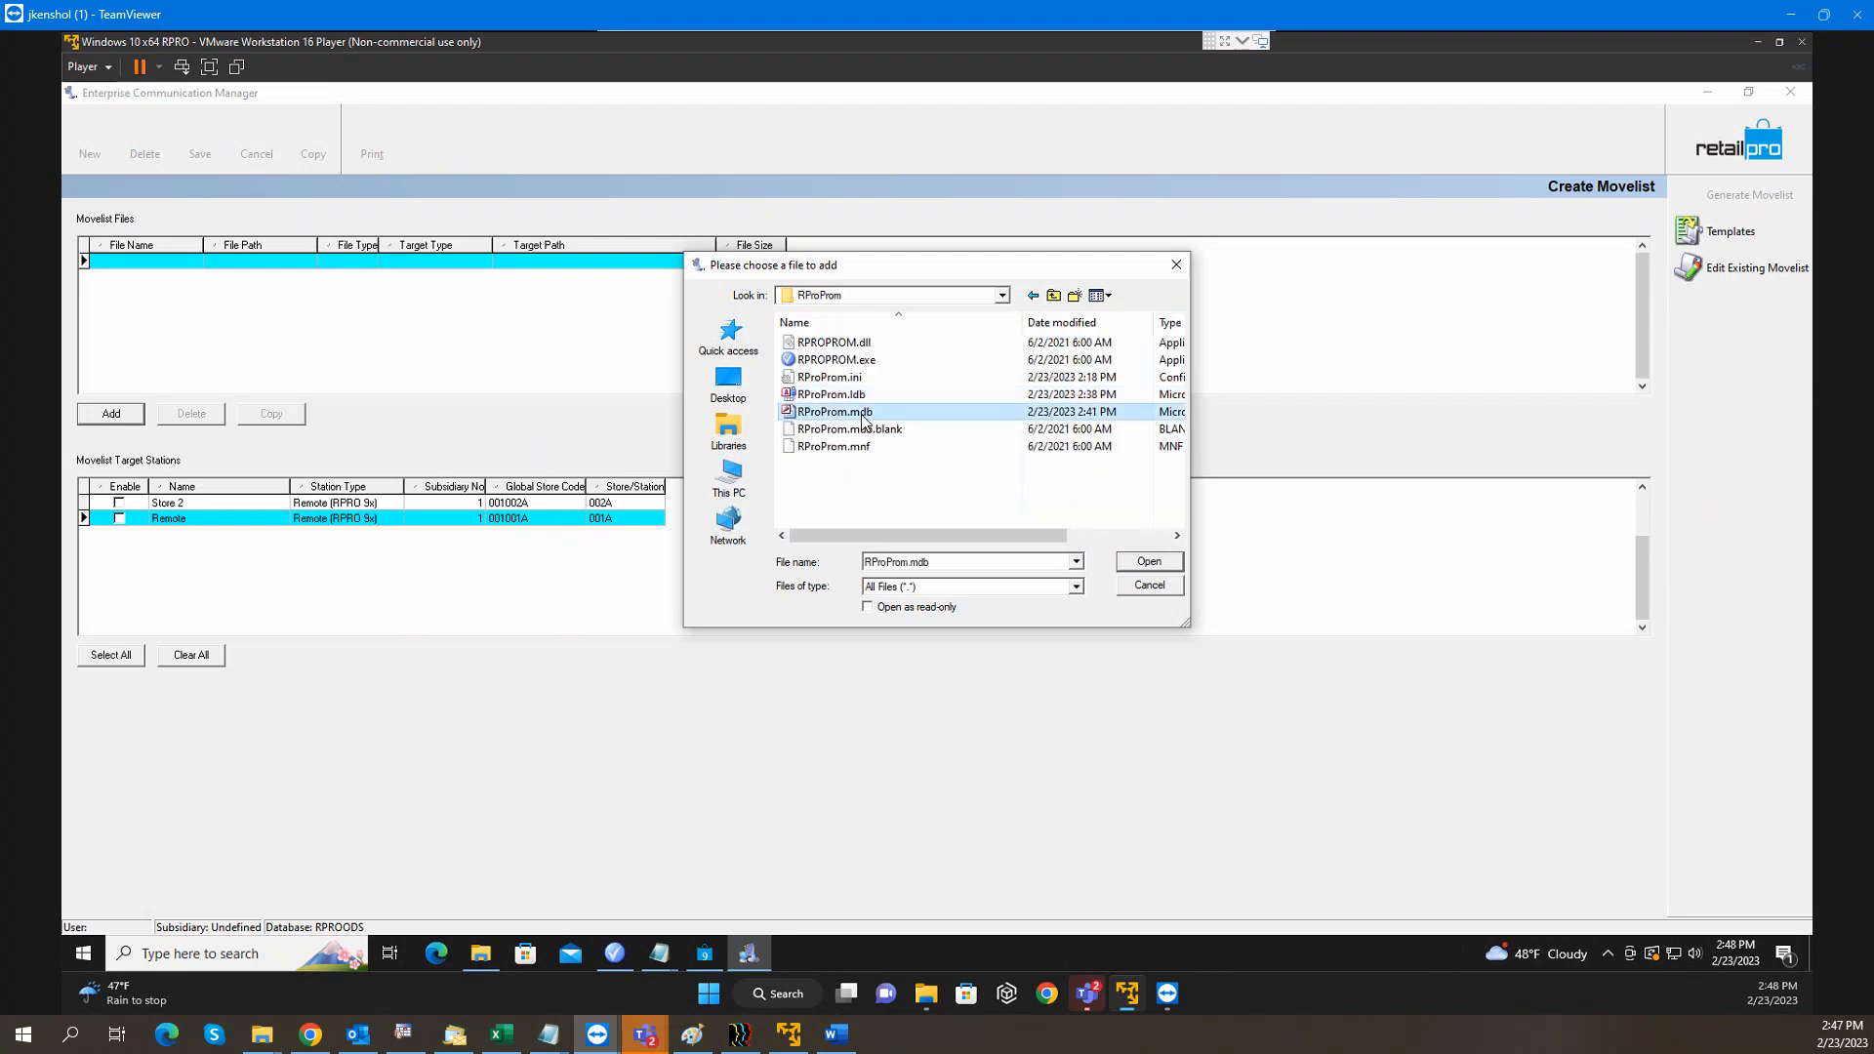
left_click(1152, 561)
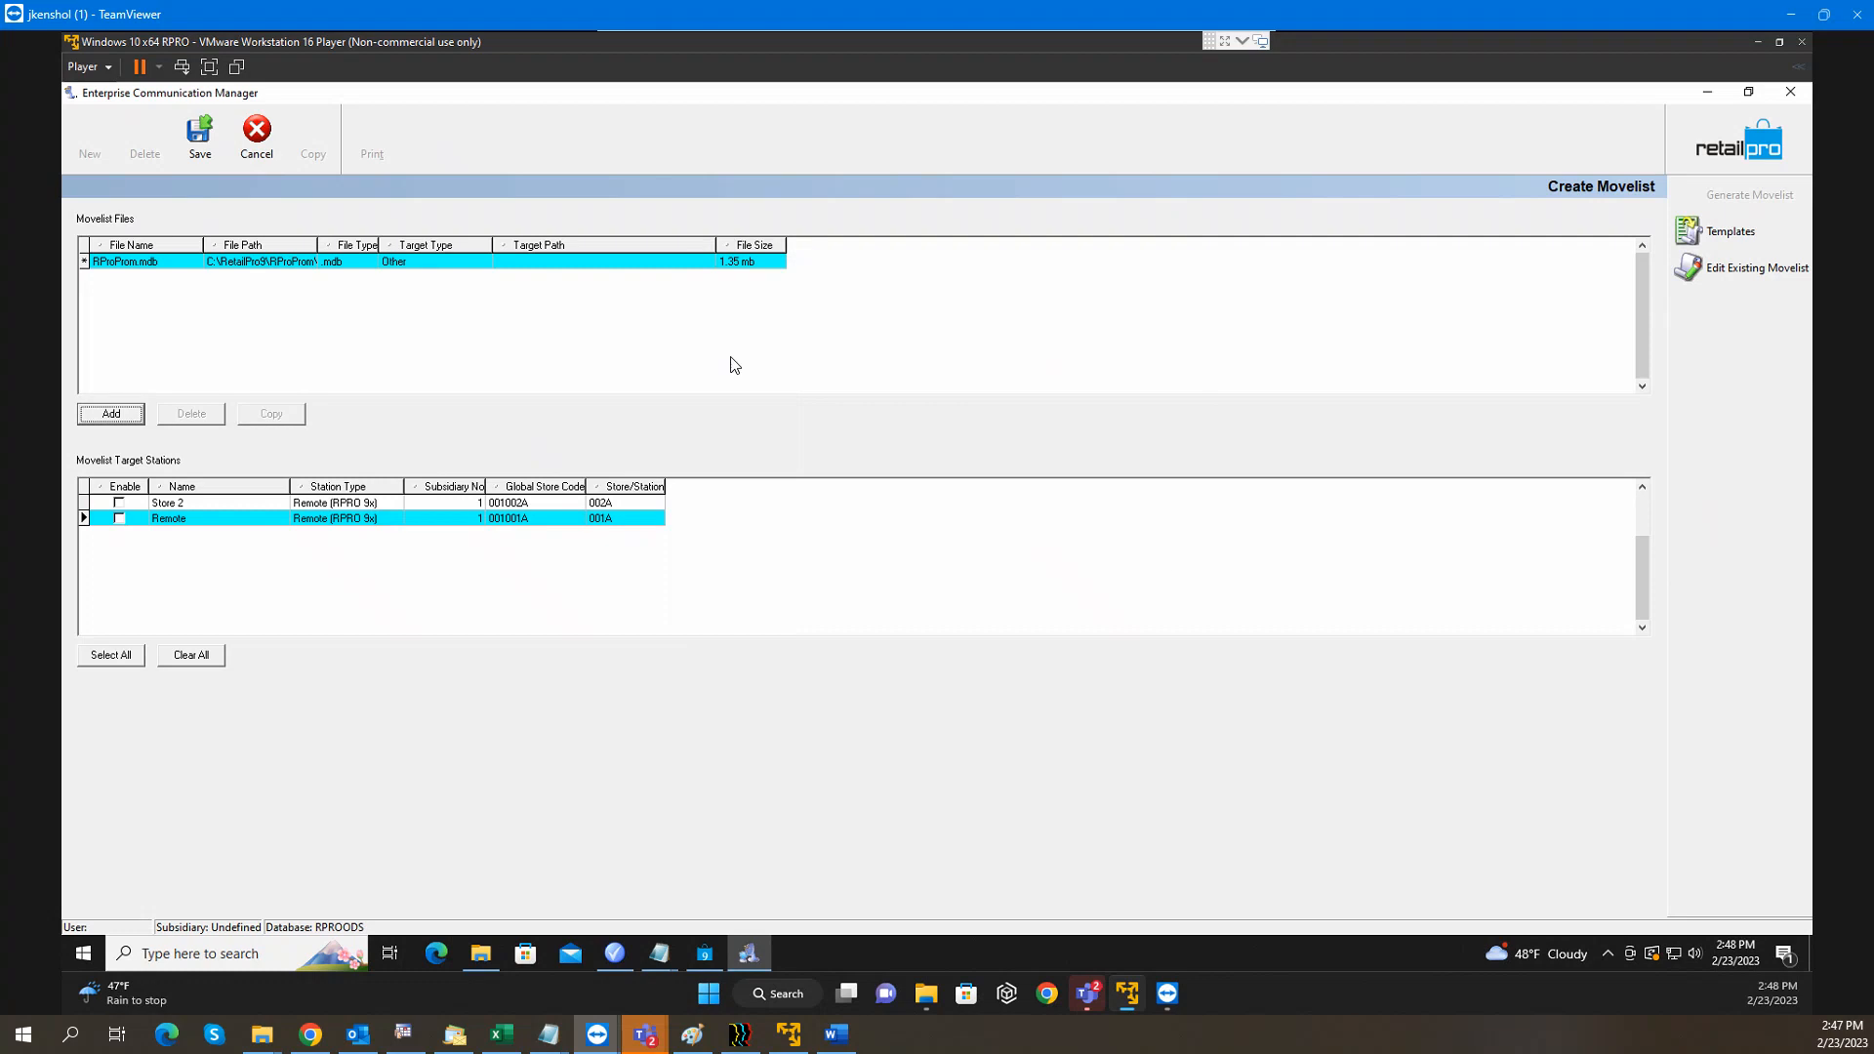
Paste RProProm.mdb's file path into its Target Path as C:\RetailPro9\RProProm\
left_click(278, 269)
left_click(266, 262)
key("ctrl+c")
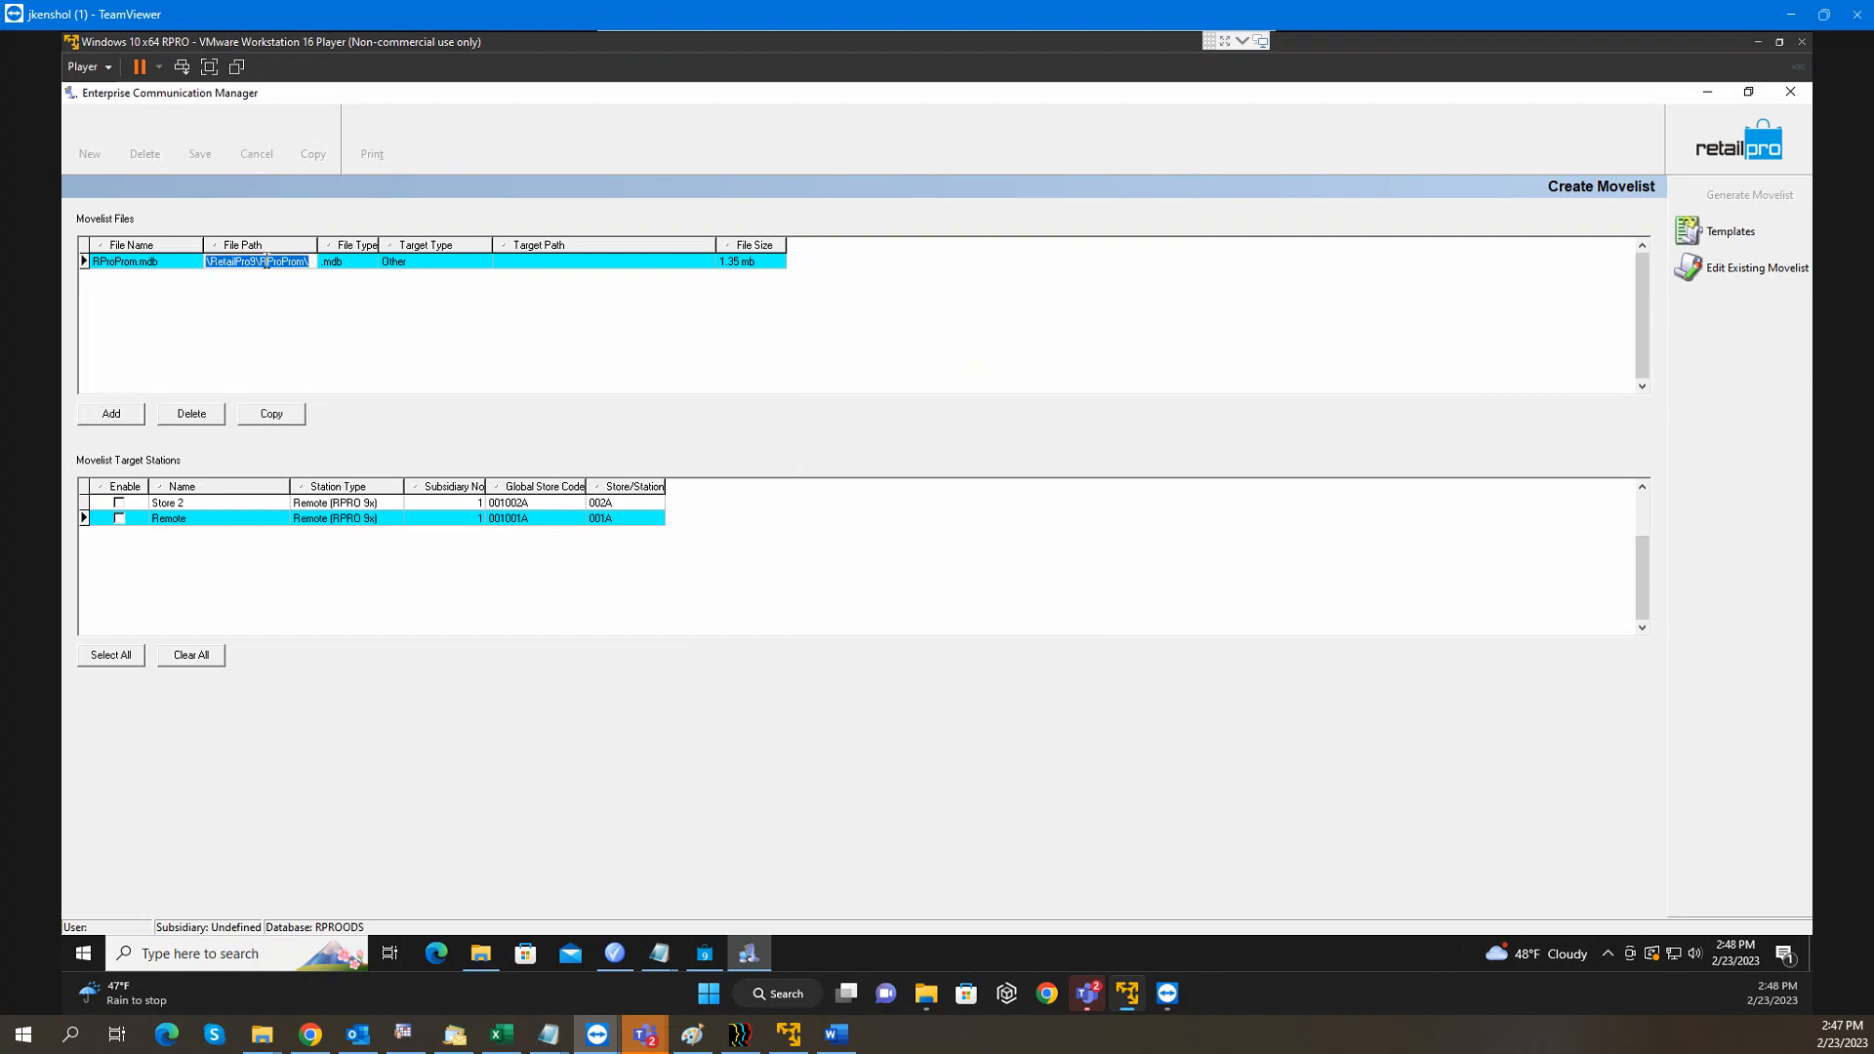
left_click(549, 267)
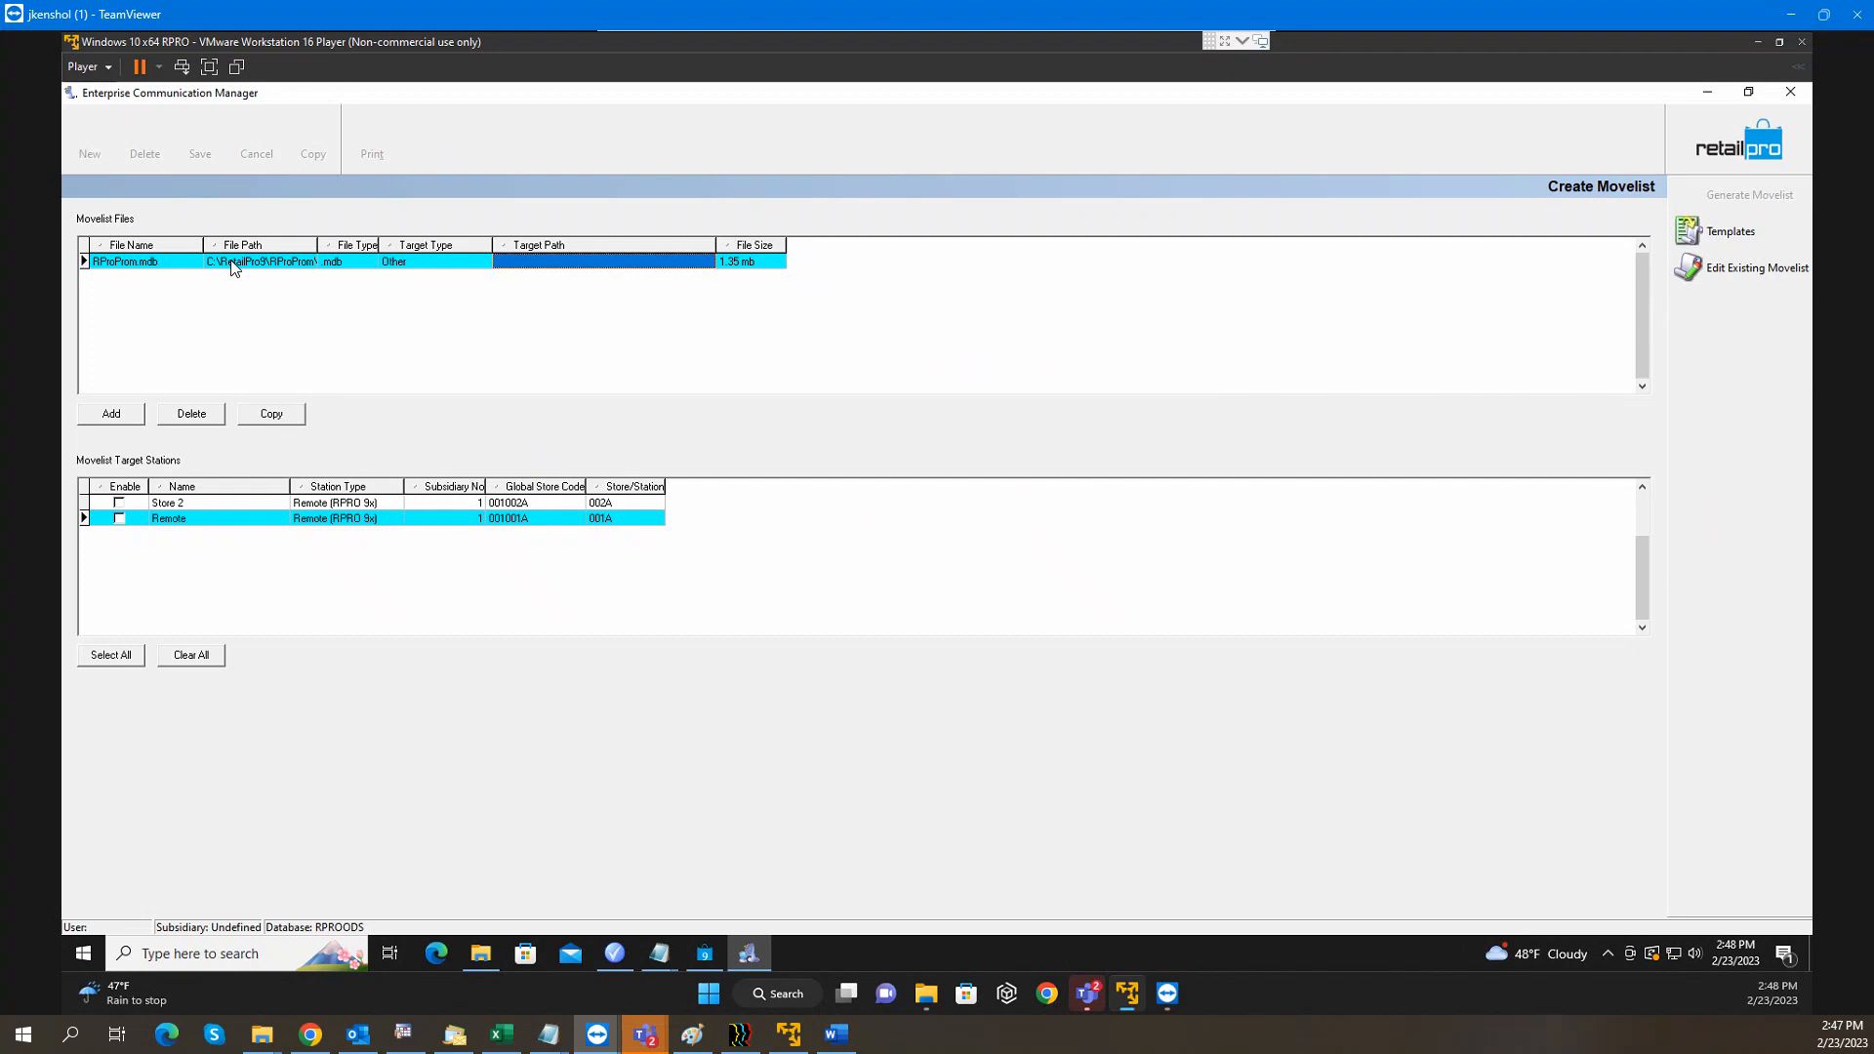
left_click(529, 264)
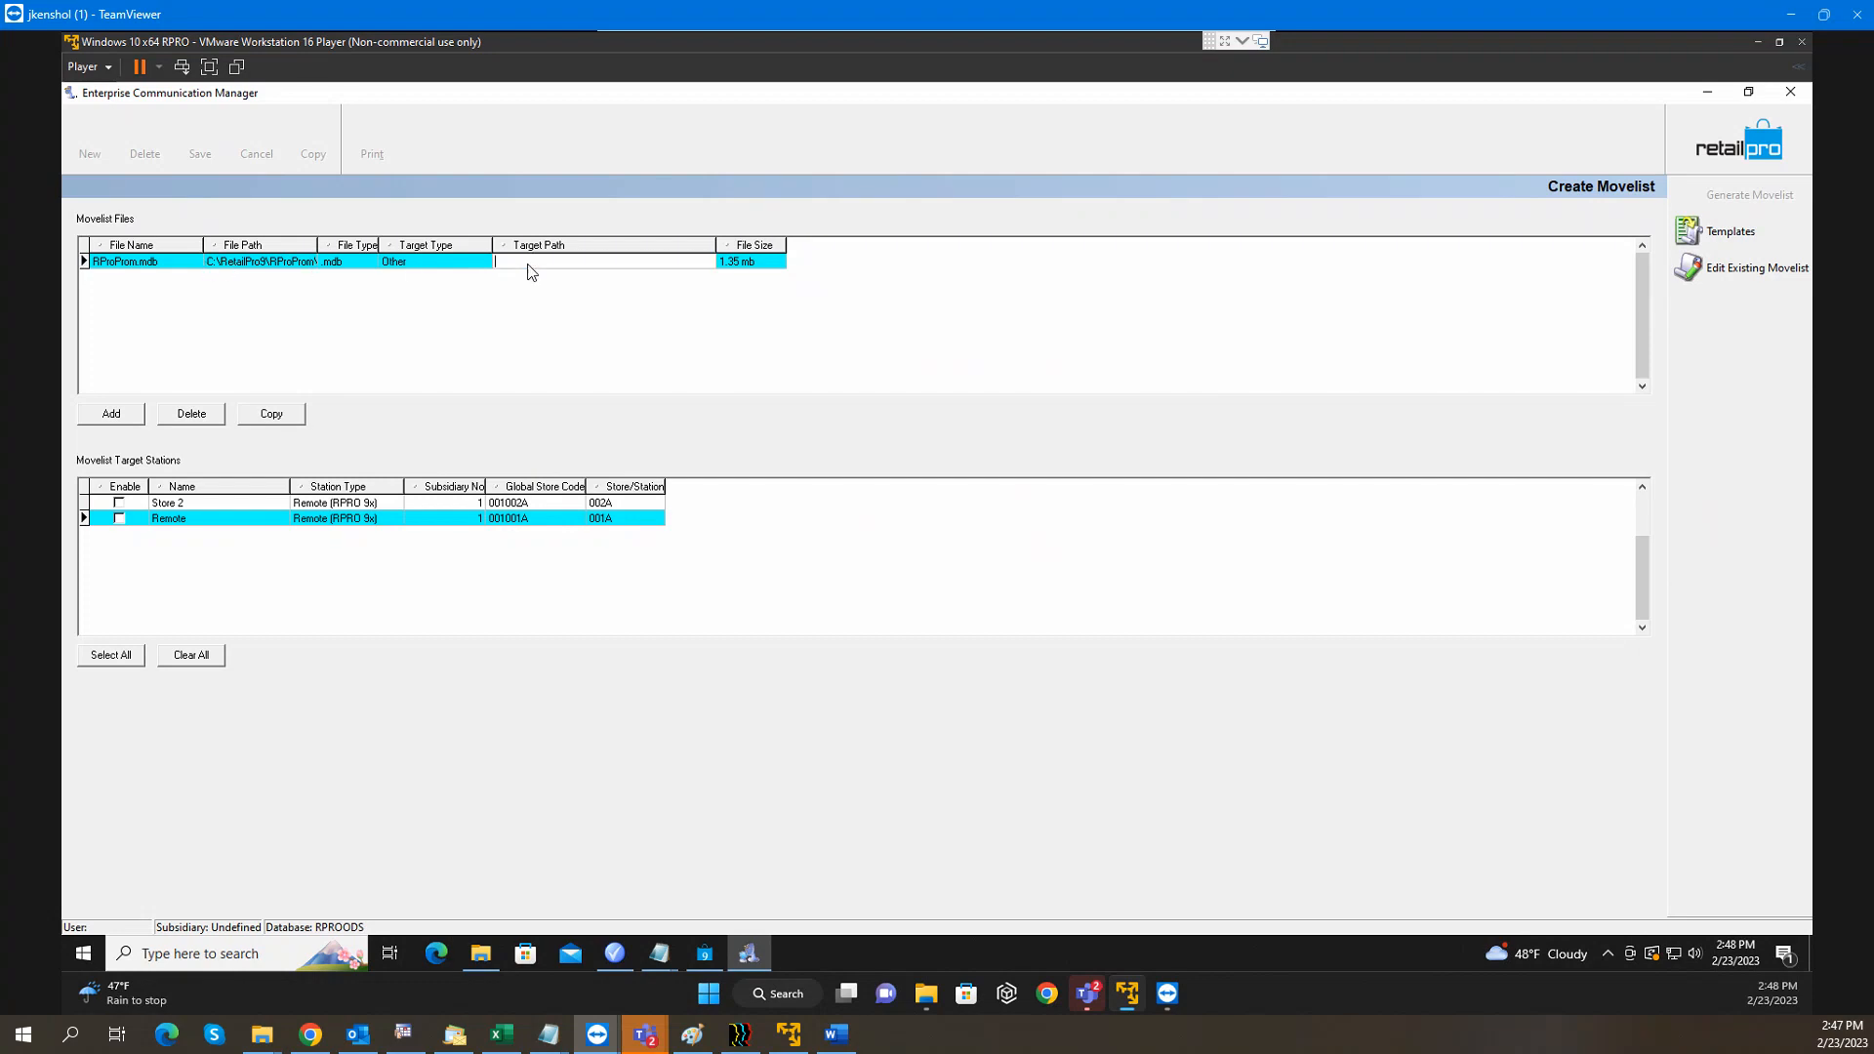
key("ctrl+v")
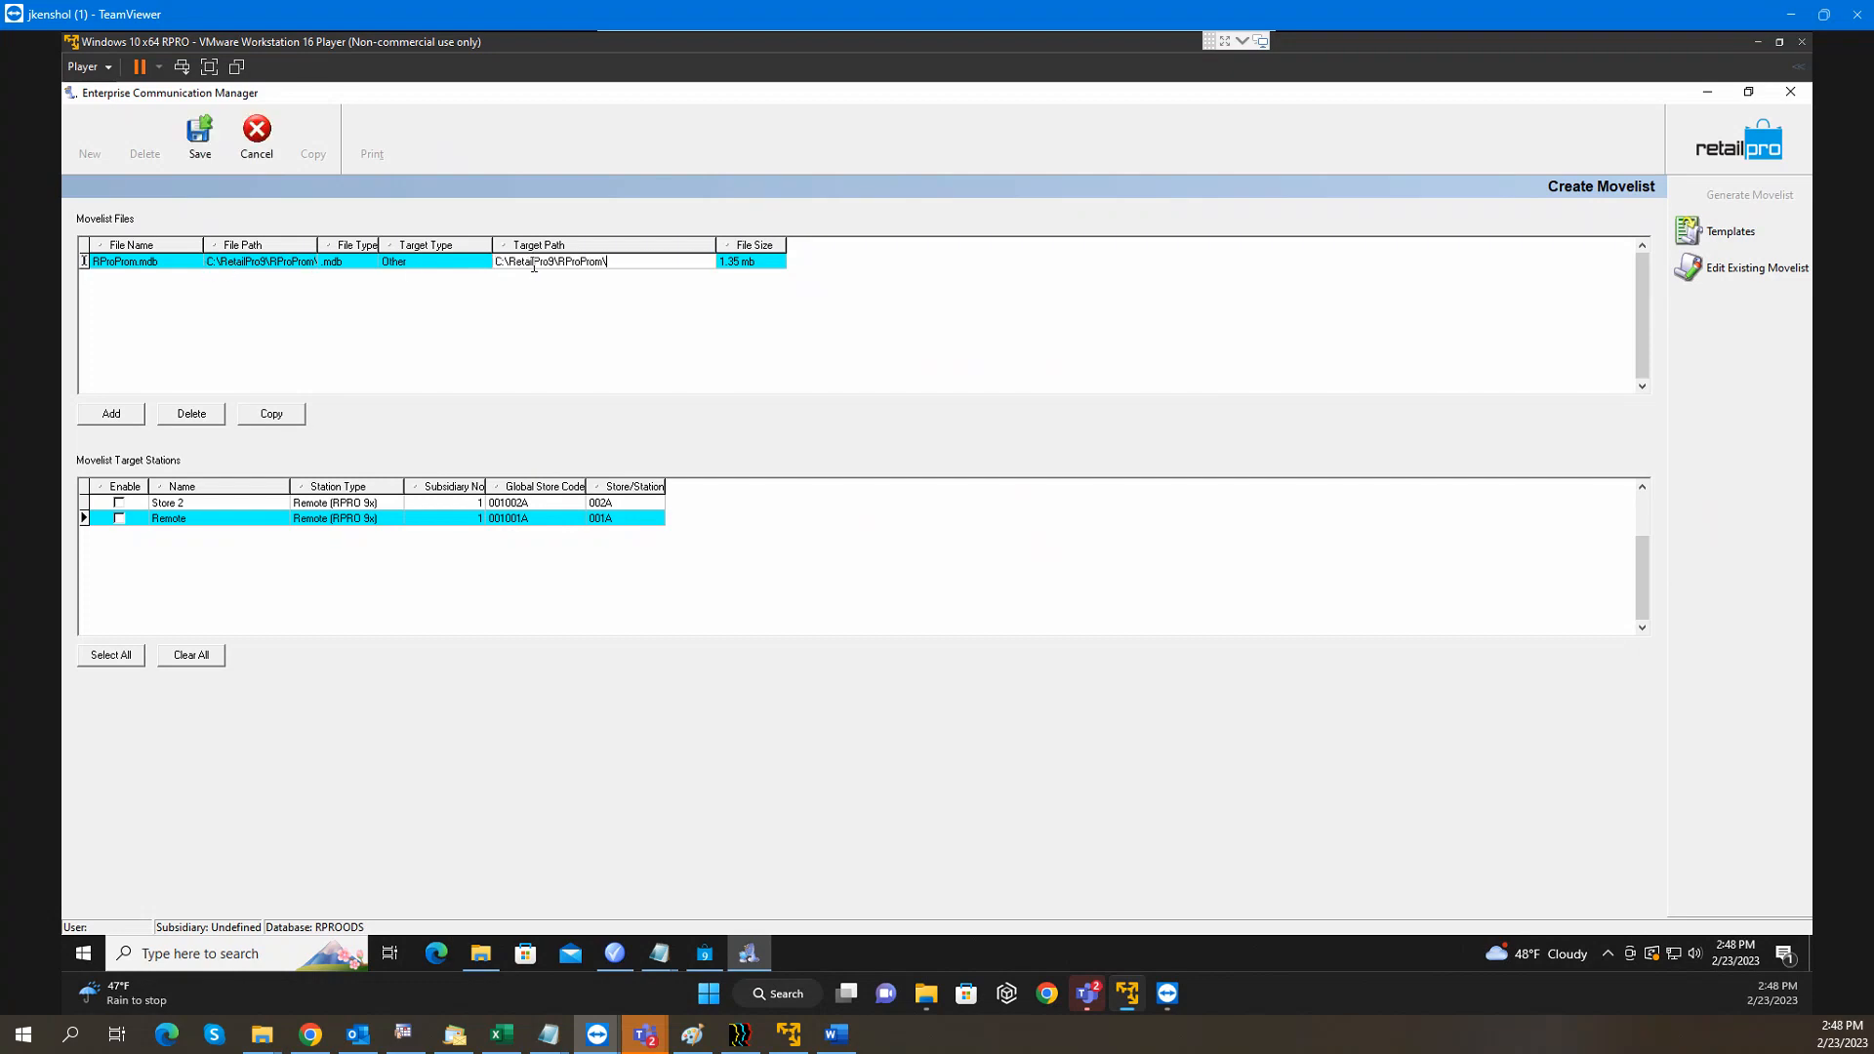
left_click(136, 954)
type("paint")
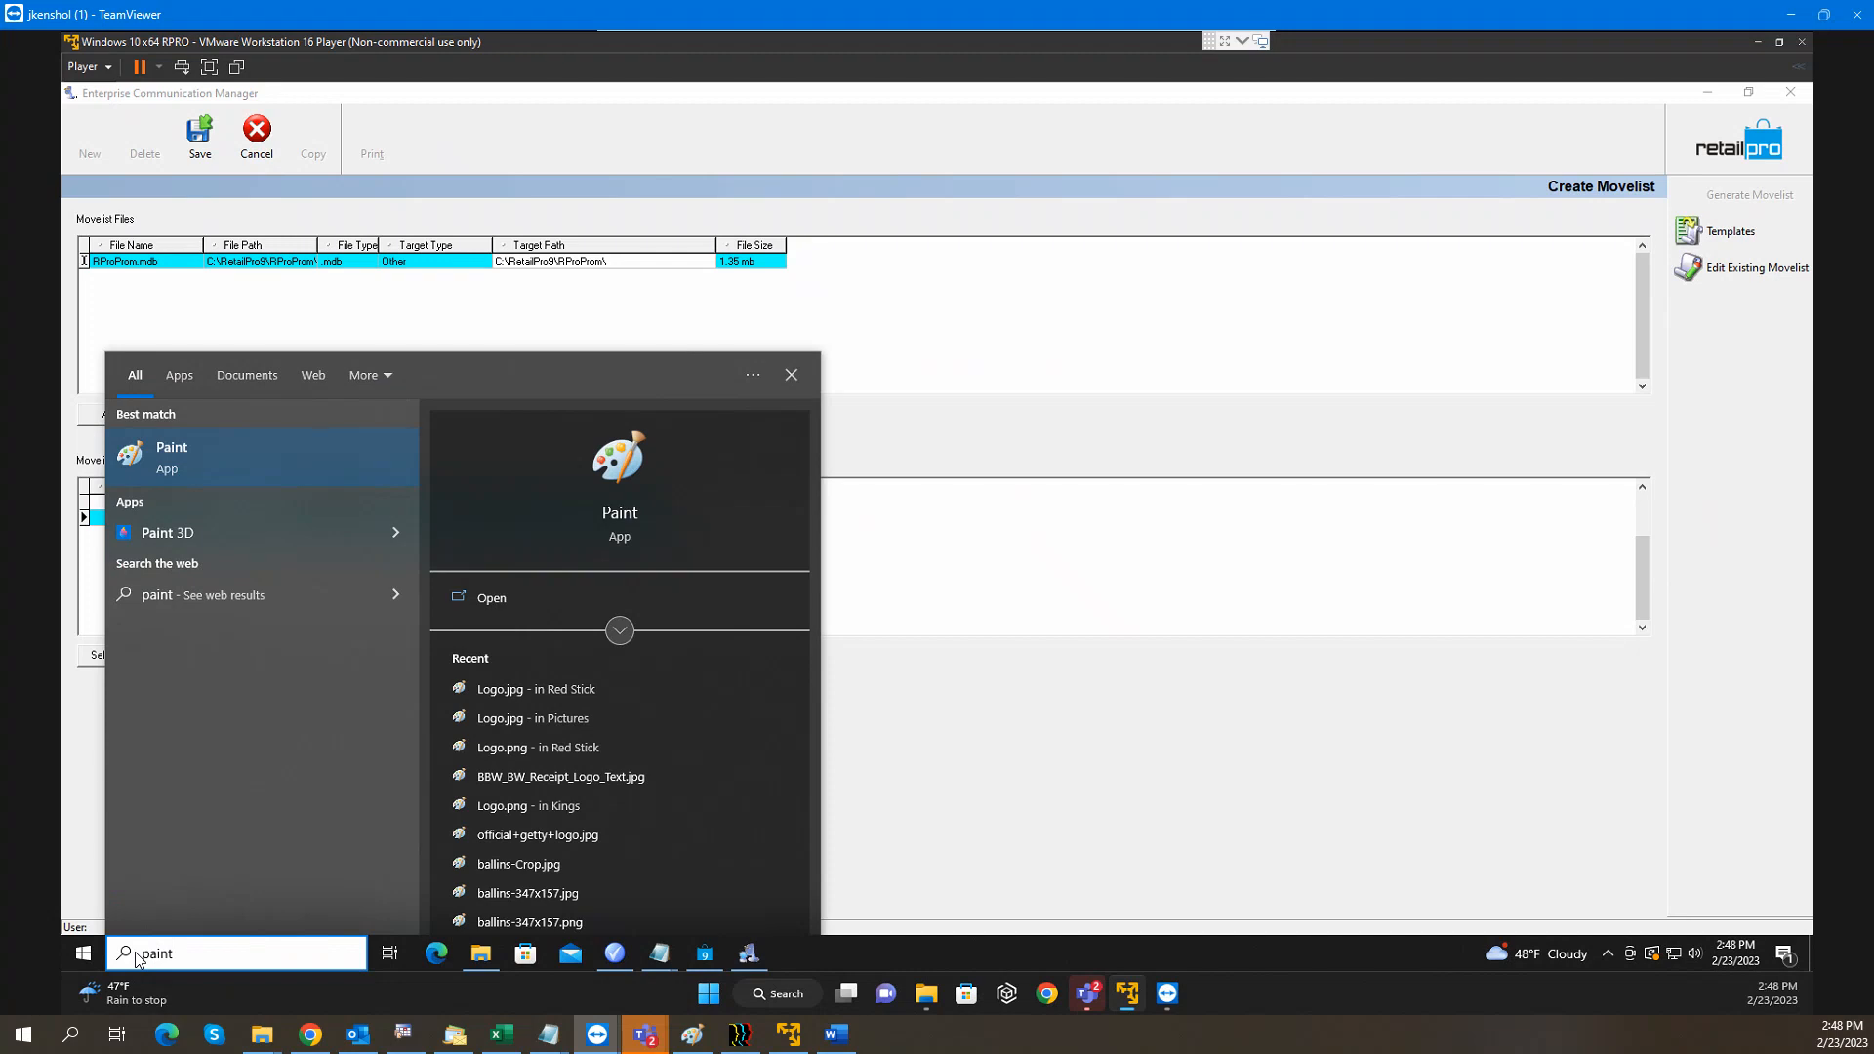
Open Paint and write the label 'WS1 (M)' on the canvas
key("Return")
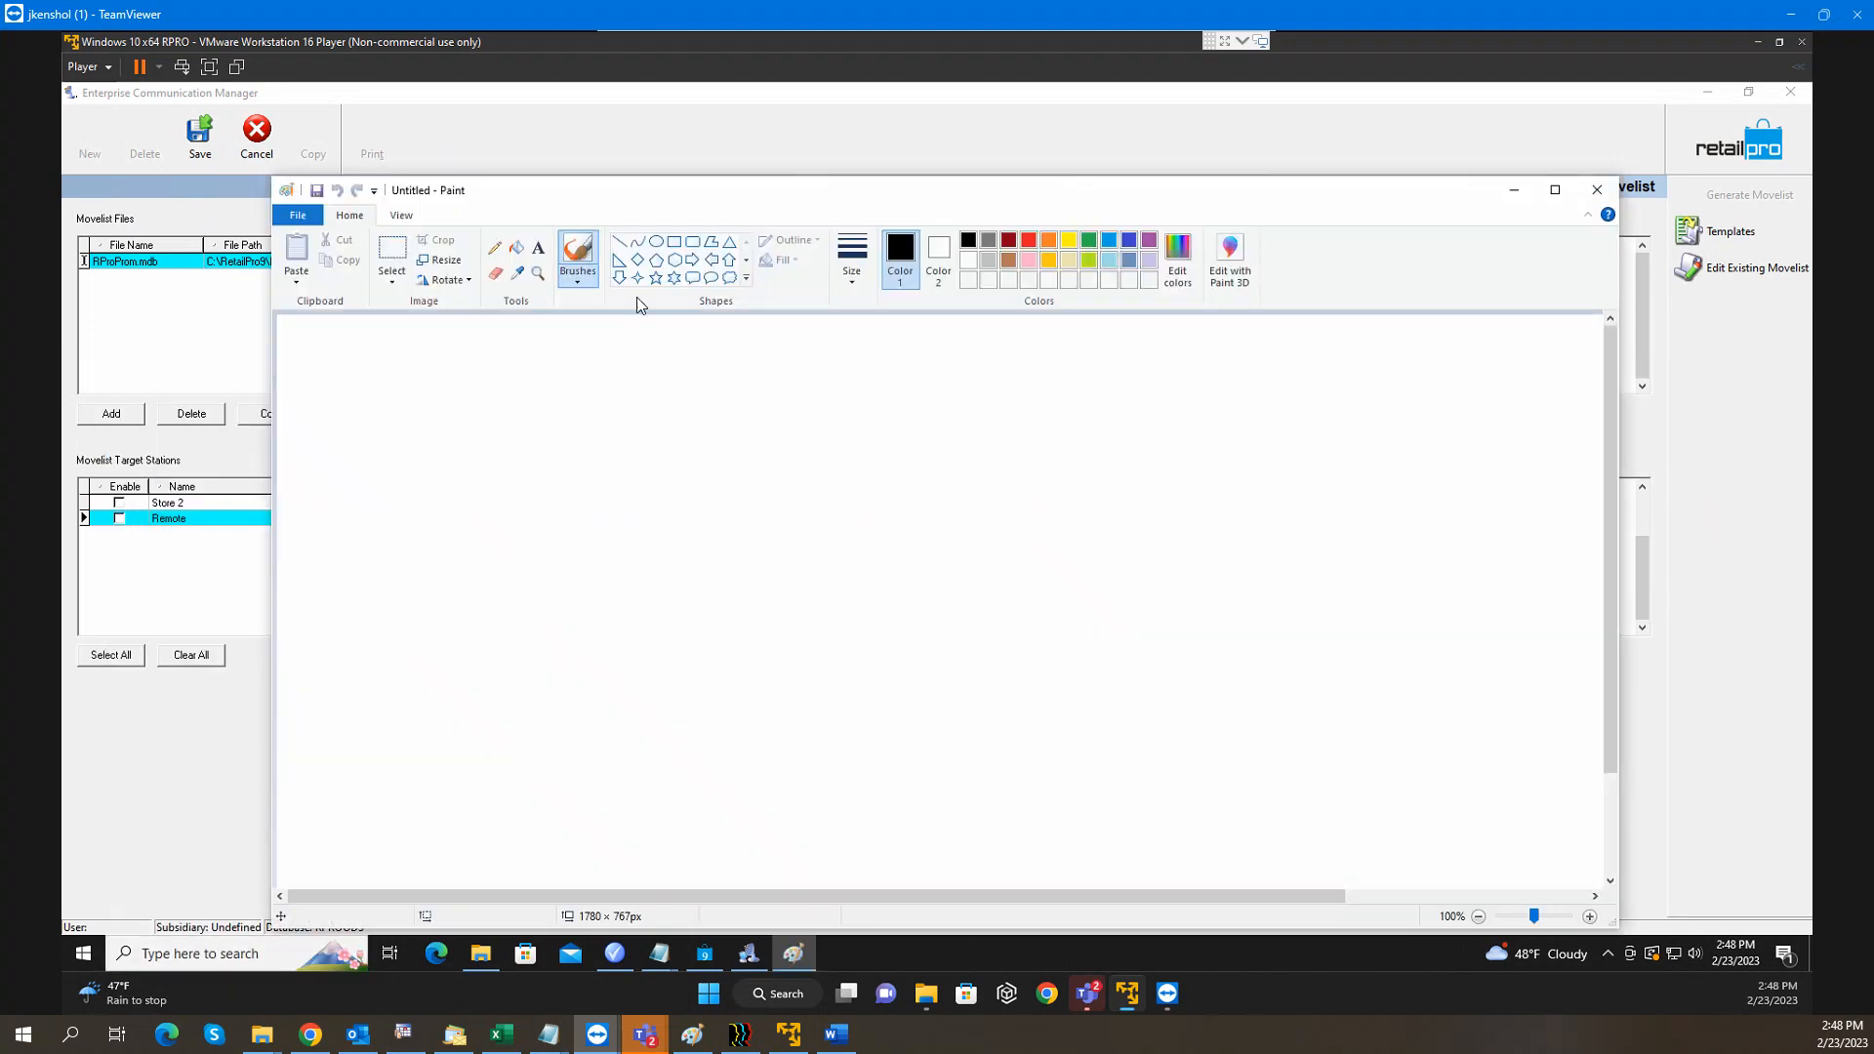
left_click_drag(787, 191, 749, 132)
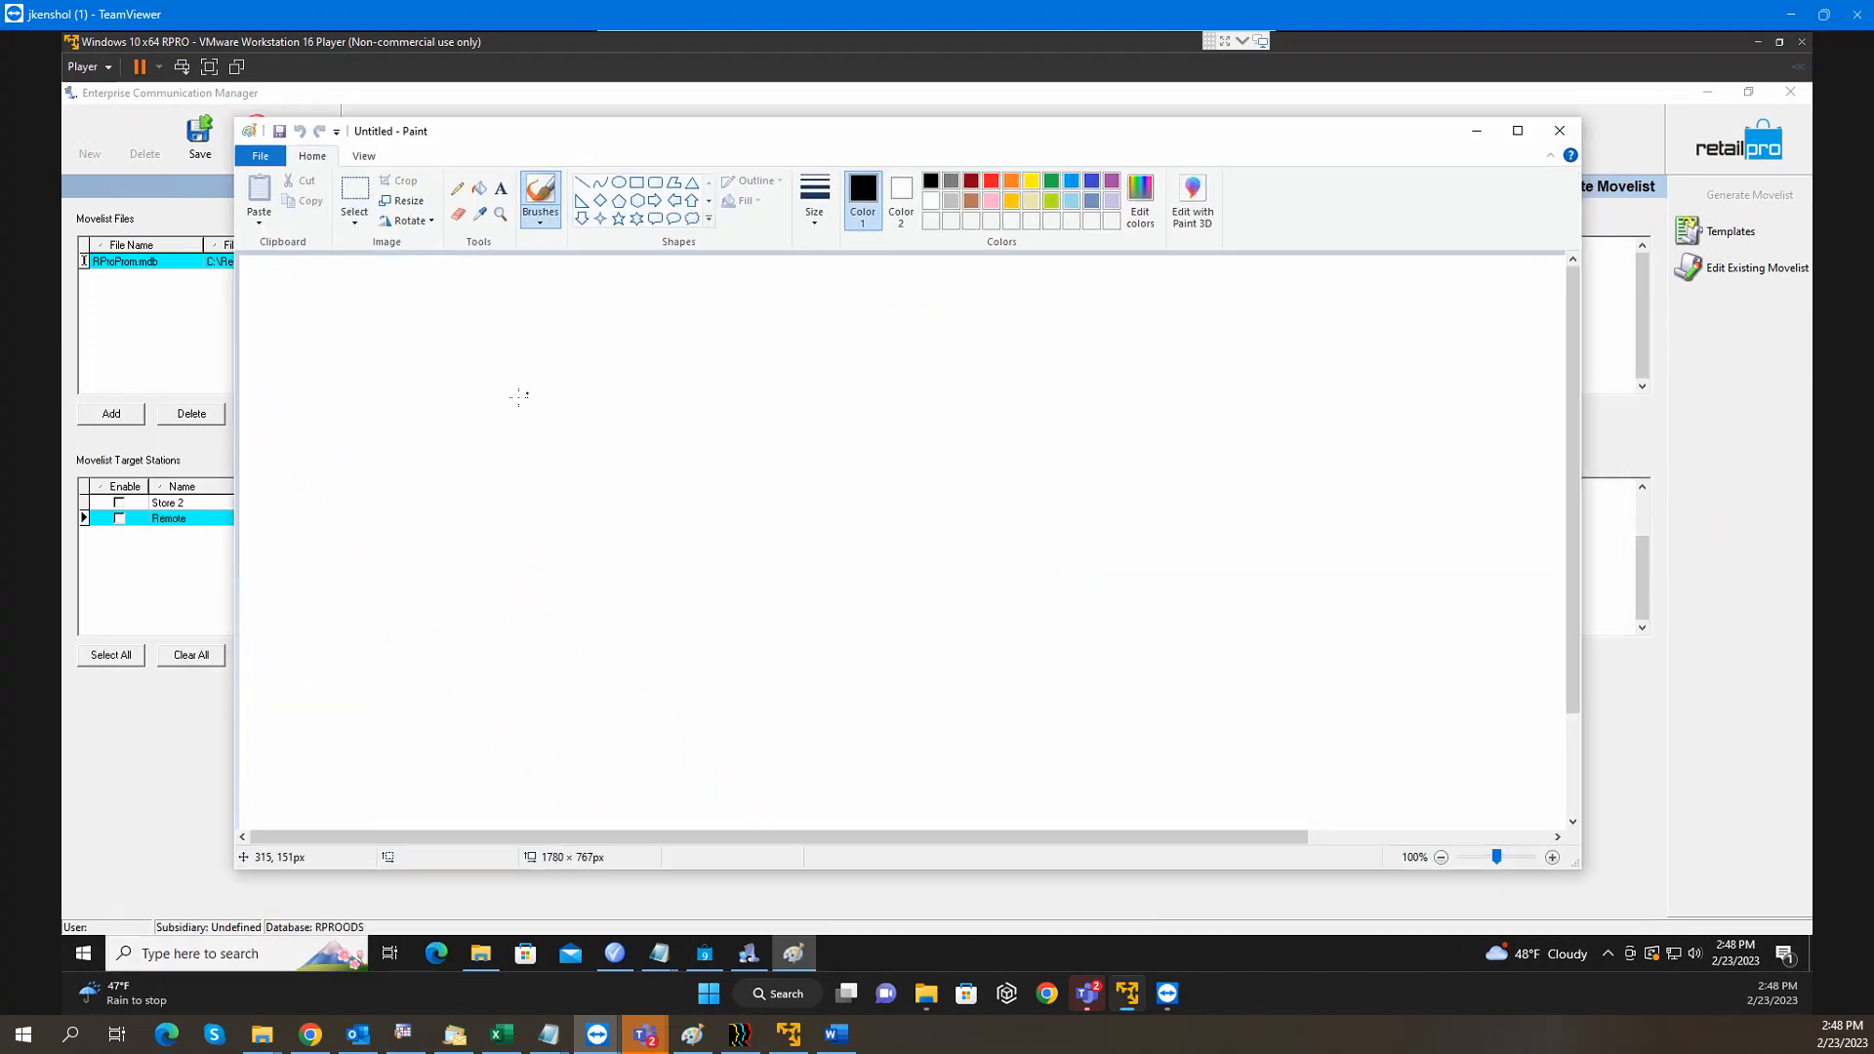
mouse_move(488, 363)
left_mouse_down()
mouse_move(564, 368)
mouse_move(599, 403)
mouse_move(640, 406)
left_mouse_up()
left_click_drag(525, 424, 528, 459)
mouse_move(548, 456)
left_mouse_down()
mouse_move(571, 424)
mouse_move(589, 443)
left_mouse_up()
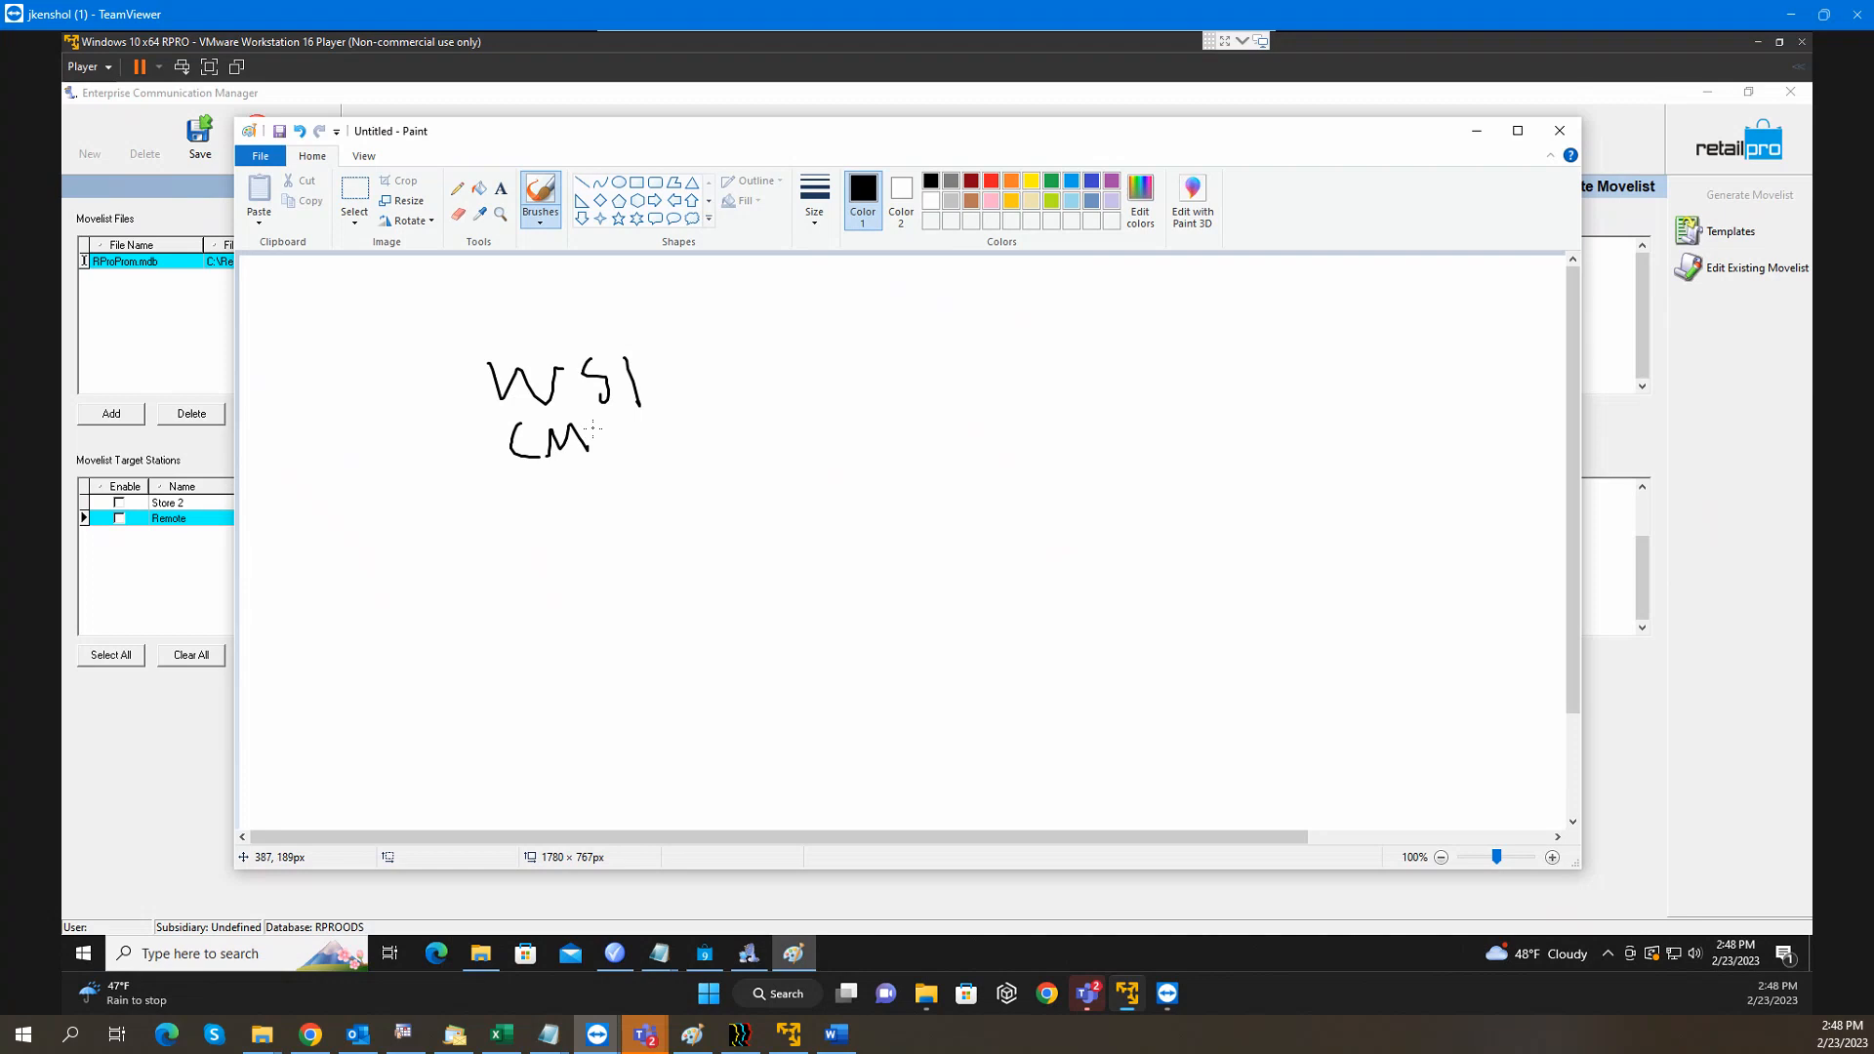
mouse_move(590, 414)
left_mouse_down()
mouse_move(627, 421)
mouse_move(591, 506)
mouse_move(447, 655)
mouse_move(657, 717)
mouse_move(633, 486)
left_mouse_up()
left_click(590, 468)
Draw a box with an R-marked circle under WS1 (M) and begin a second 'WS1' label
mouse_move(597, 553)
left_mouse_down()
mouse_move(542, 533)
mouse_move(527, 652)
mouse_move(625, 600)
mouse_move(588, 525)
mouse_move(506, 644)
left_mouse_up()
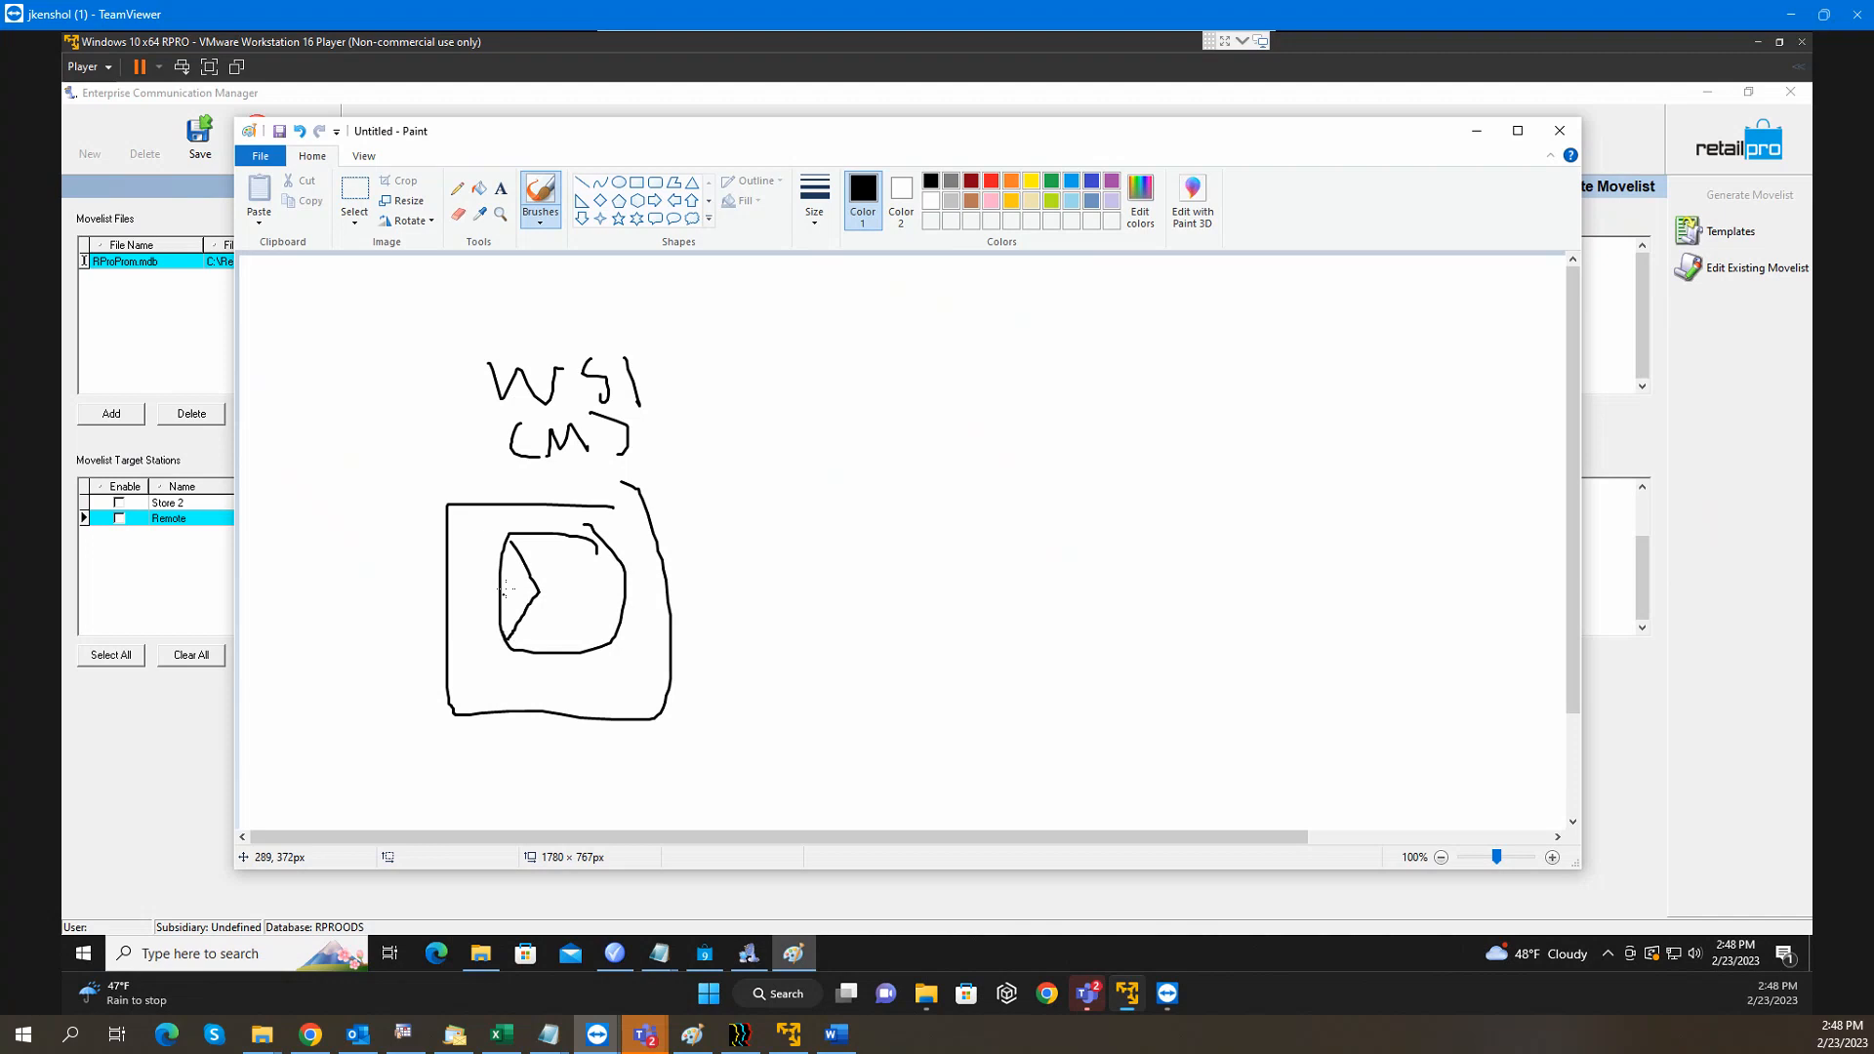
mouse_move(509, 576)
left_mouse_down()
mouse_move(544, 586)
mouse_move(542, 538)
mouse_move(551, 562)
left_mouse_up()
mouse_move(565, 598)
left_mouse_down()
mouse_move(571, 623)
mouse_move(584, 574)
mouse_move(574, 606)
mouse_move(596, 615)
left_mouse_up()
mouse_move(1066, 342)
left_mouse_down()
mouse_move(1097, 353)
mouse_move(1138, 330)
mouse_move(1139, 411)
left_mouse_up()
mouse_move(1199, 330)
left_mouse_down()
mouse_move(1200, 391)
mouse_move(1094, 440)
mouse_move(1174, 431)
mouse_move(1178, 455)
left_mouse_up()
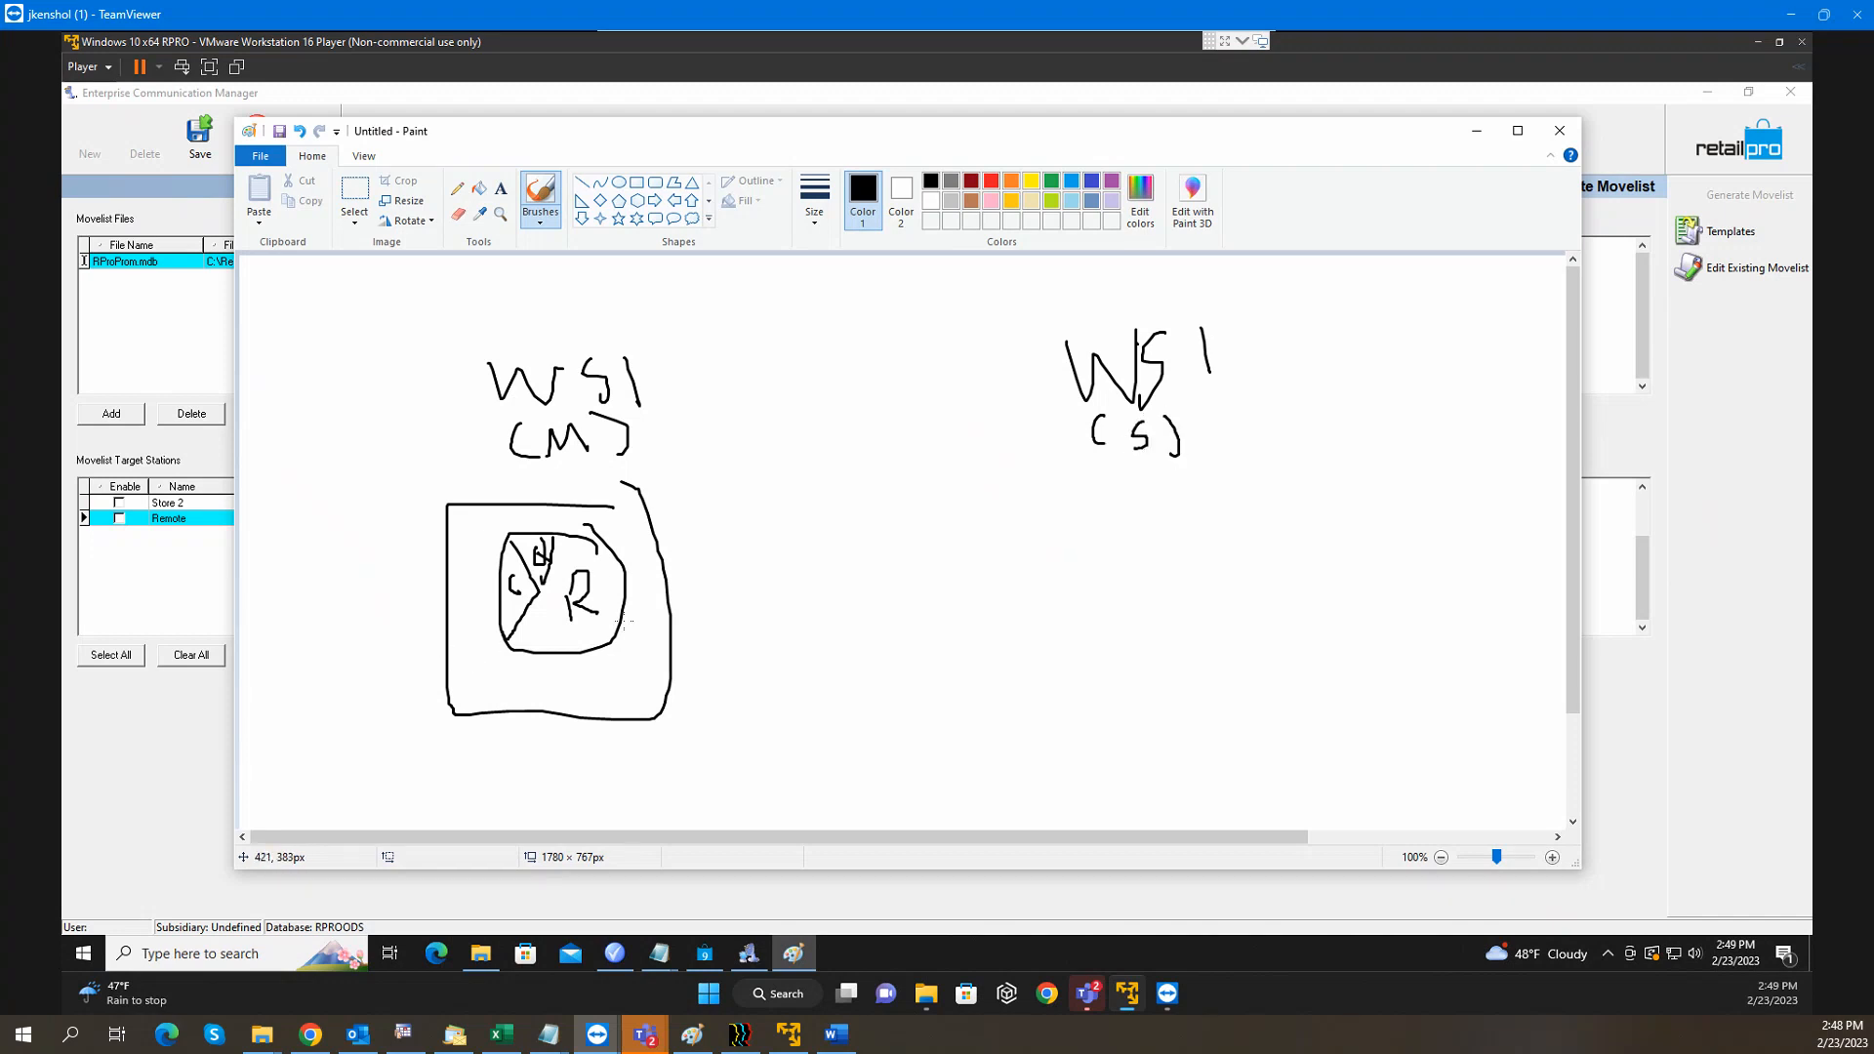
Draw the WS1 (S) box and lines connecting both stations to a shared hub
mouse_move(551, 627)
left_mouse_down()
mouse_move(553, 646)
mouse_move(570, 621)
left_mouse_up()
mouse_move(1069, 483)
left_mouse_down()
mouse_move(1344, 507)
mouse_move(1338, 674)
mouse_move(1089, 712)
mouse_move(1013, 548)
mouse_move(1060, 474)
left_mouse_up()
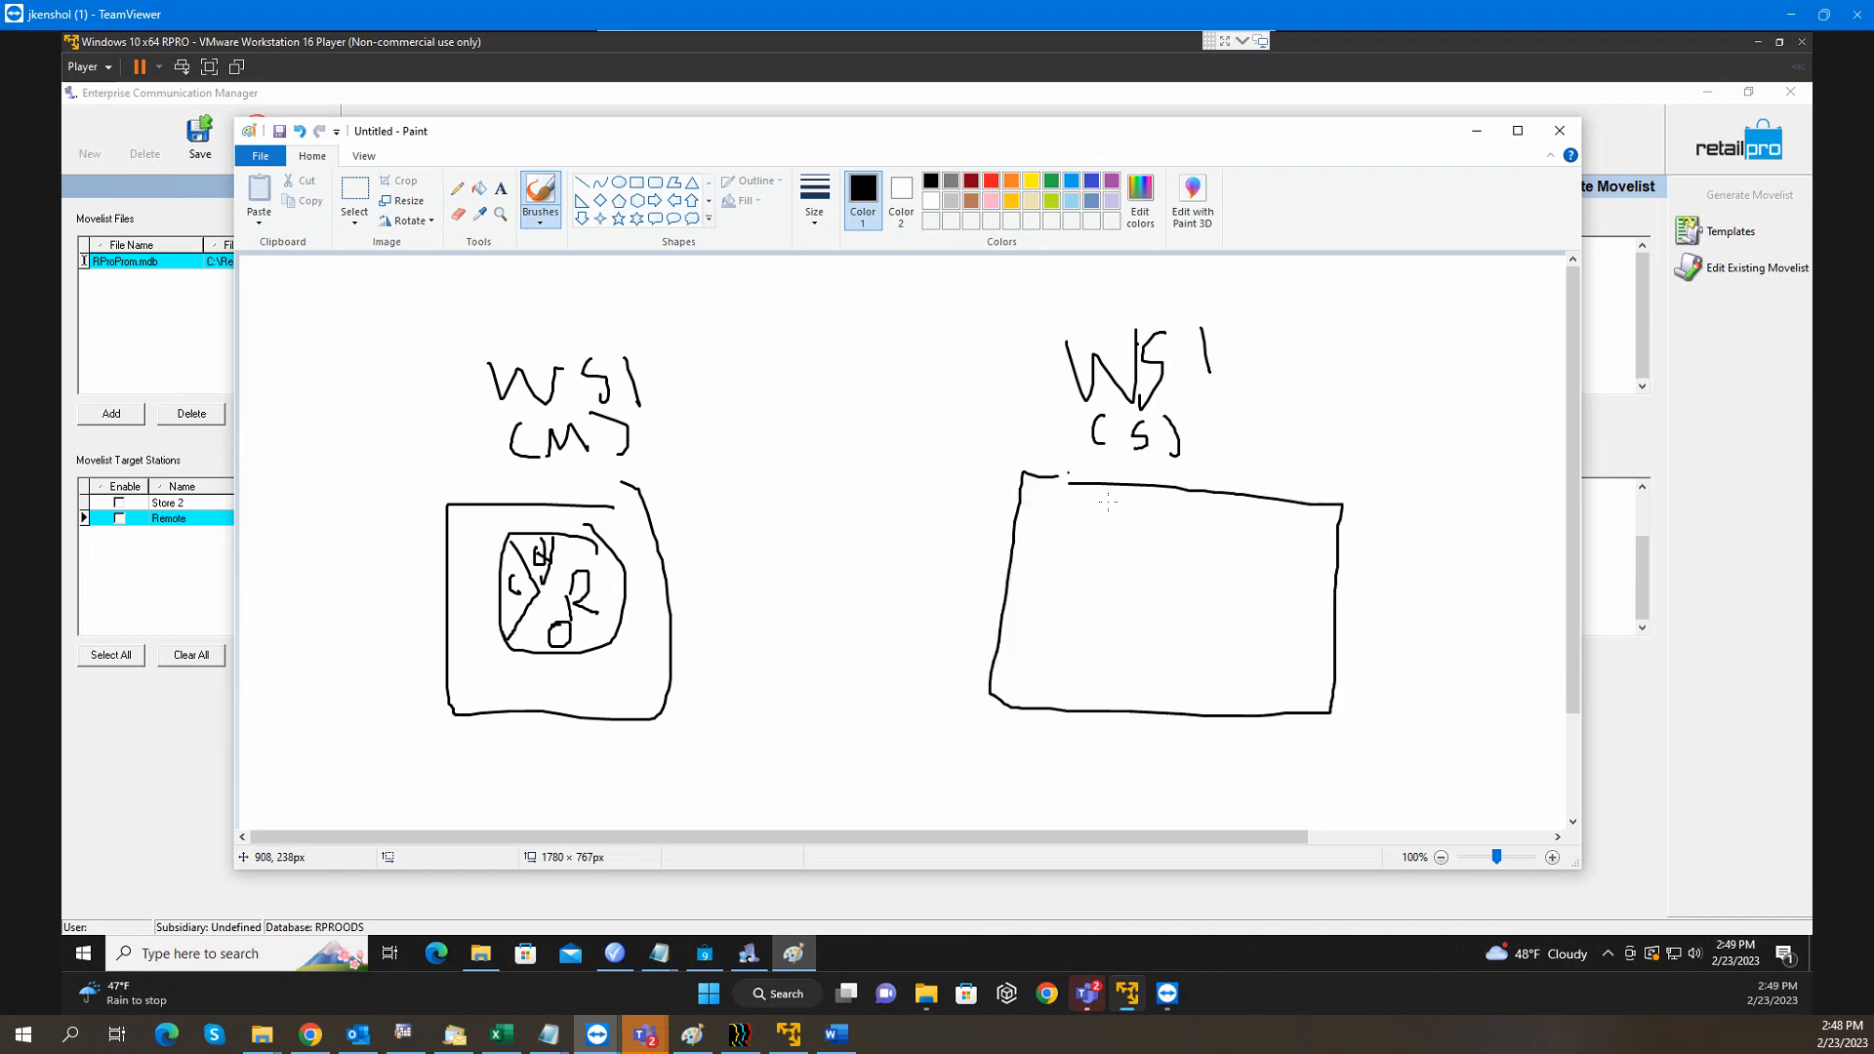
mouse_move(1169, 533)
left_mouse_down()
mouse_move(1124, 519)
mouse_move(1025, 600)
mouse_move(1094, 649)
mouse_move(1167, 543)
mouse_move(1135, 526)
mouse_move(1051, 633)
mouse_move(1052, 588)
mouse_move(1093, 528)
mouse_move(1066, 545)
mouse_move(1074, 529)
mouse_move(1123, 580)
mouse_move(1150, 557)
mouse_move(1220, 571)
mouse_move(1257, 636)
mouse_move(1253, 566)
mouse_move(1239, 613)
mouse_move(1244, 576)
mouse_move(1262, 615)
left_mouse_up()
mouse_move(1064, 493)
left_mouse_down()
mouse_move(1050, 408)
mouse_move(822, 336)
mouse_move(927, 362)
mouse_move(928, 337)
mouse_move(845, 444)
mouse_move(734, 433)
mouse_move(583, 634)
mouse_move(609, 619)
left_mouse_up()
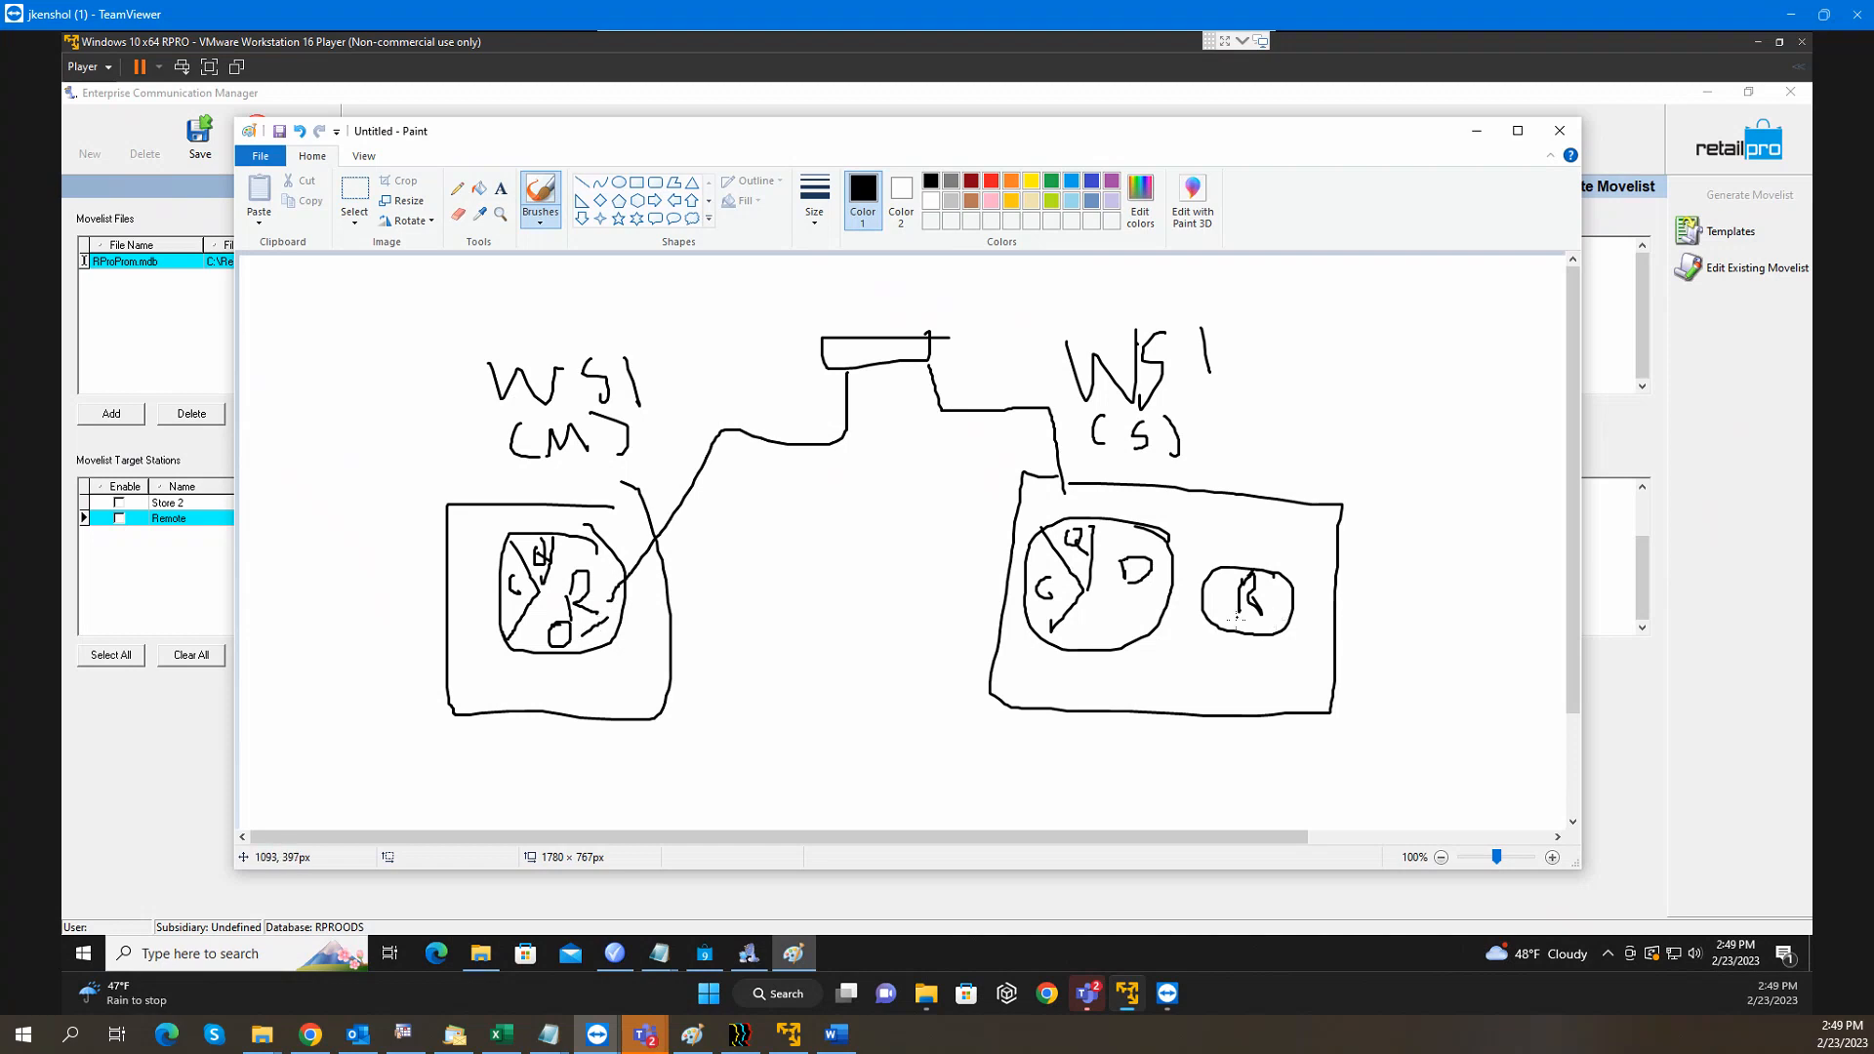
left_click_drag(1237, 619, 1262, 619)
left_click(1478, 131)
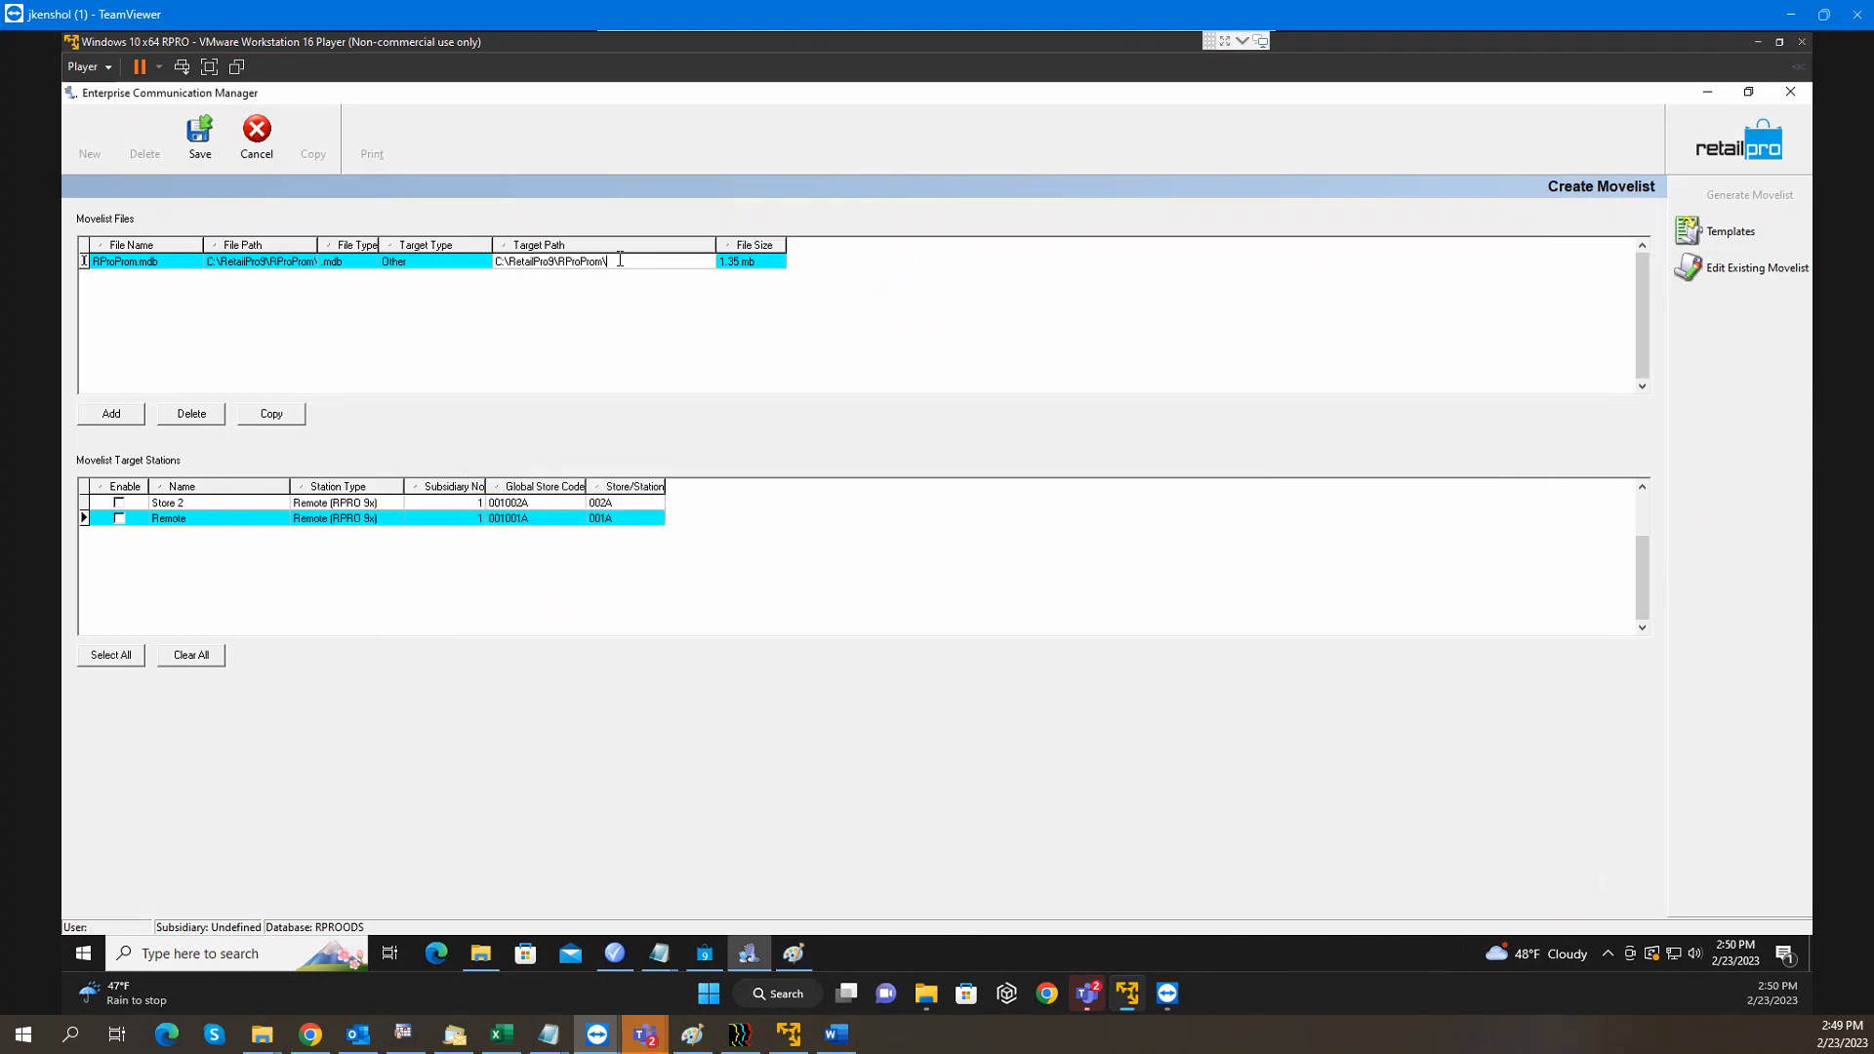
Keep the target path on drive C (after trying D and R) and enable Store 2 and Remote
left_click_drag(624, 261, 331, 269)
left_click(283, 262)
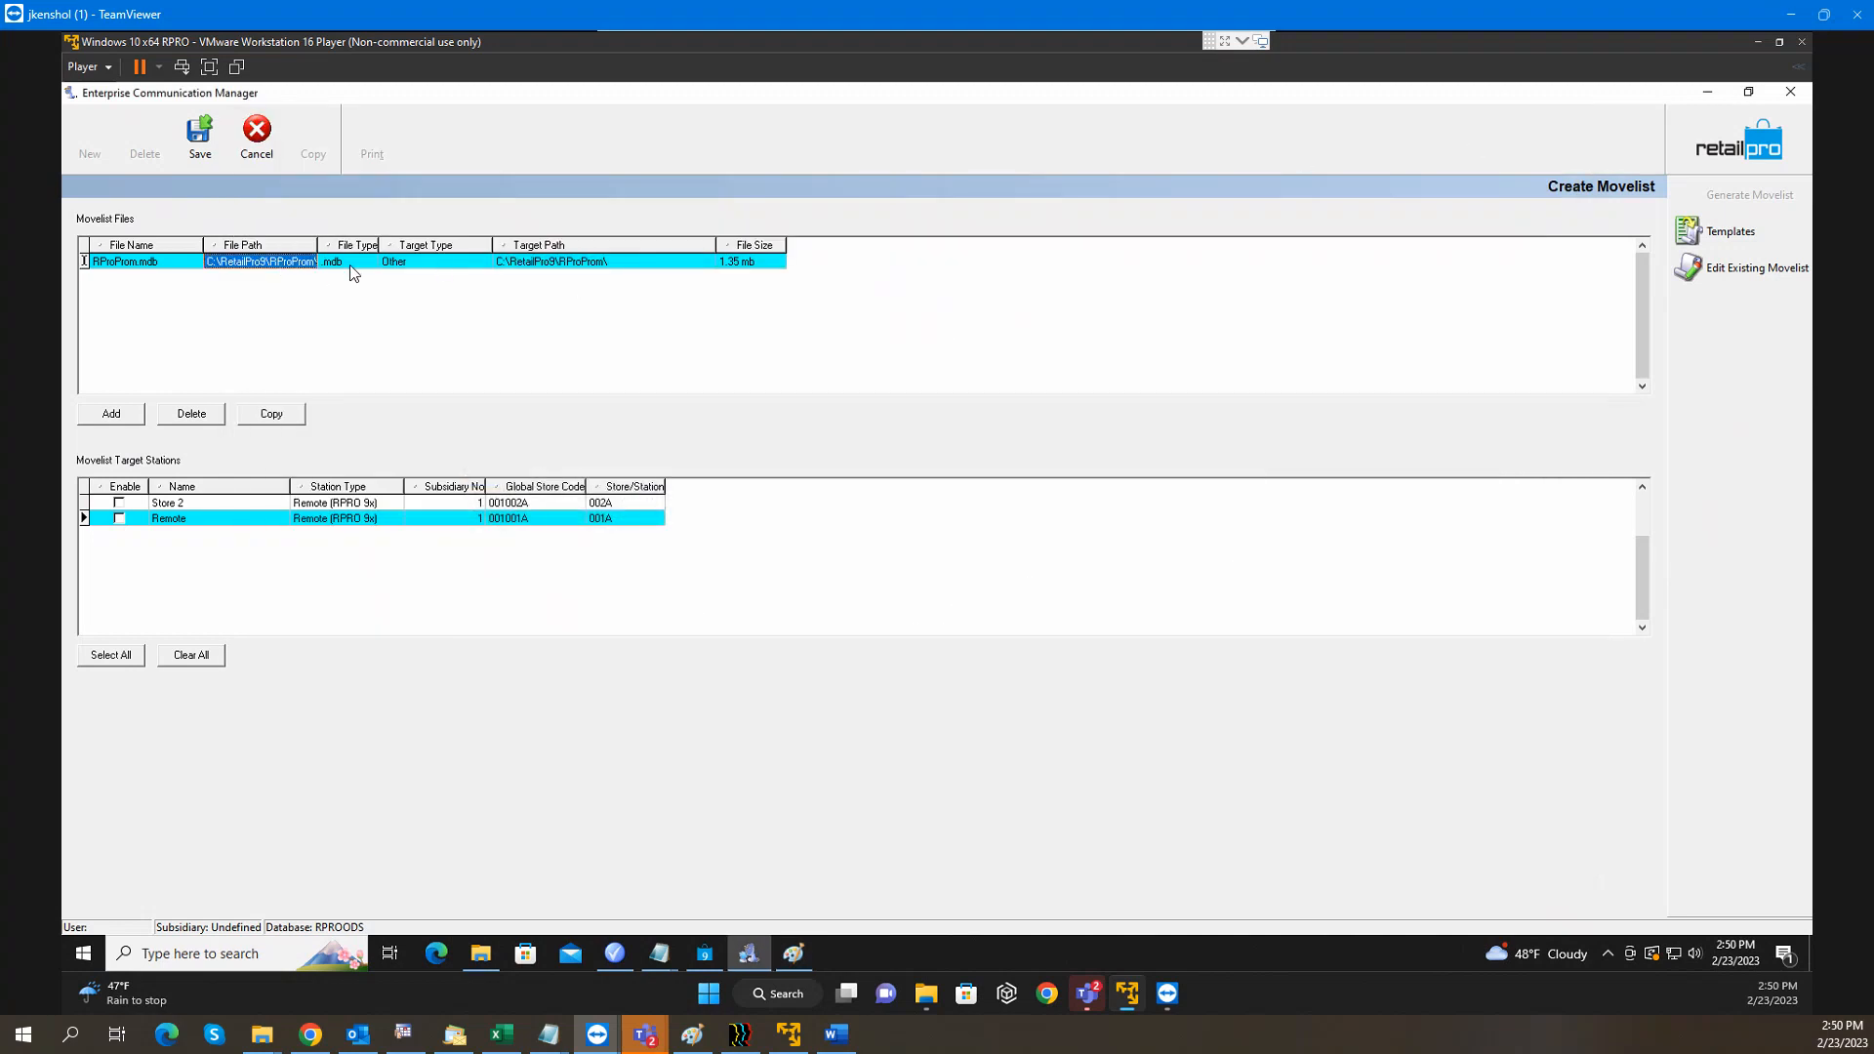
left_click(551, 267)
left_click(550, 267)
left_click(550, 268)
key("Delete")
type("D")
key("BackSpace")
type("R")
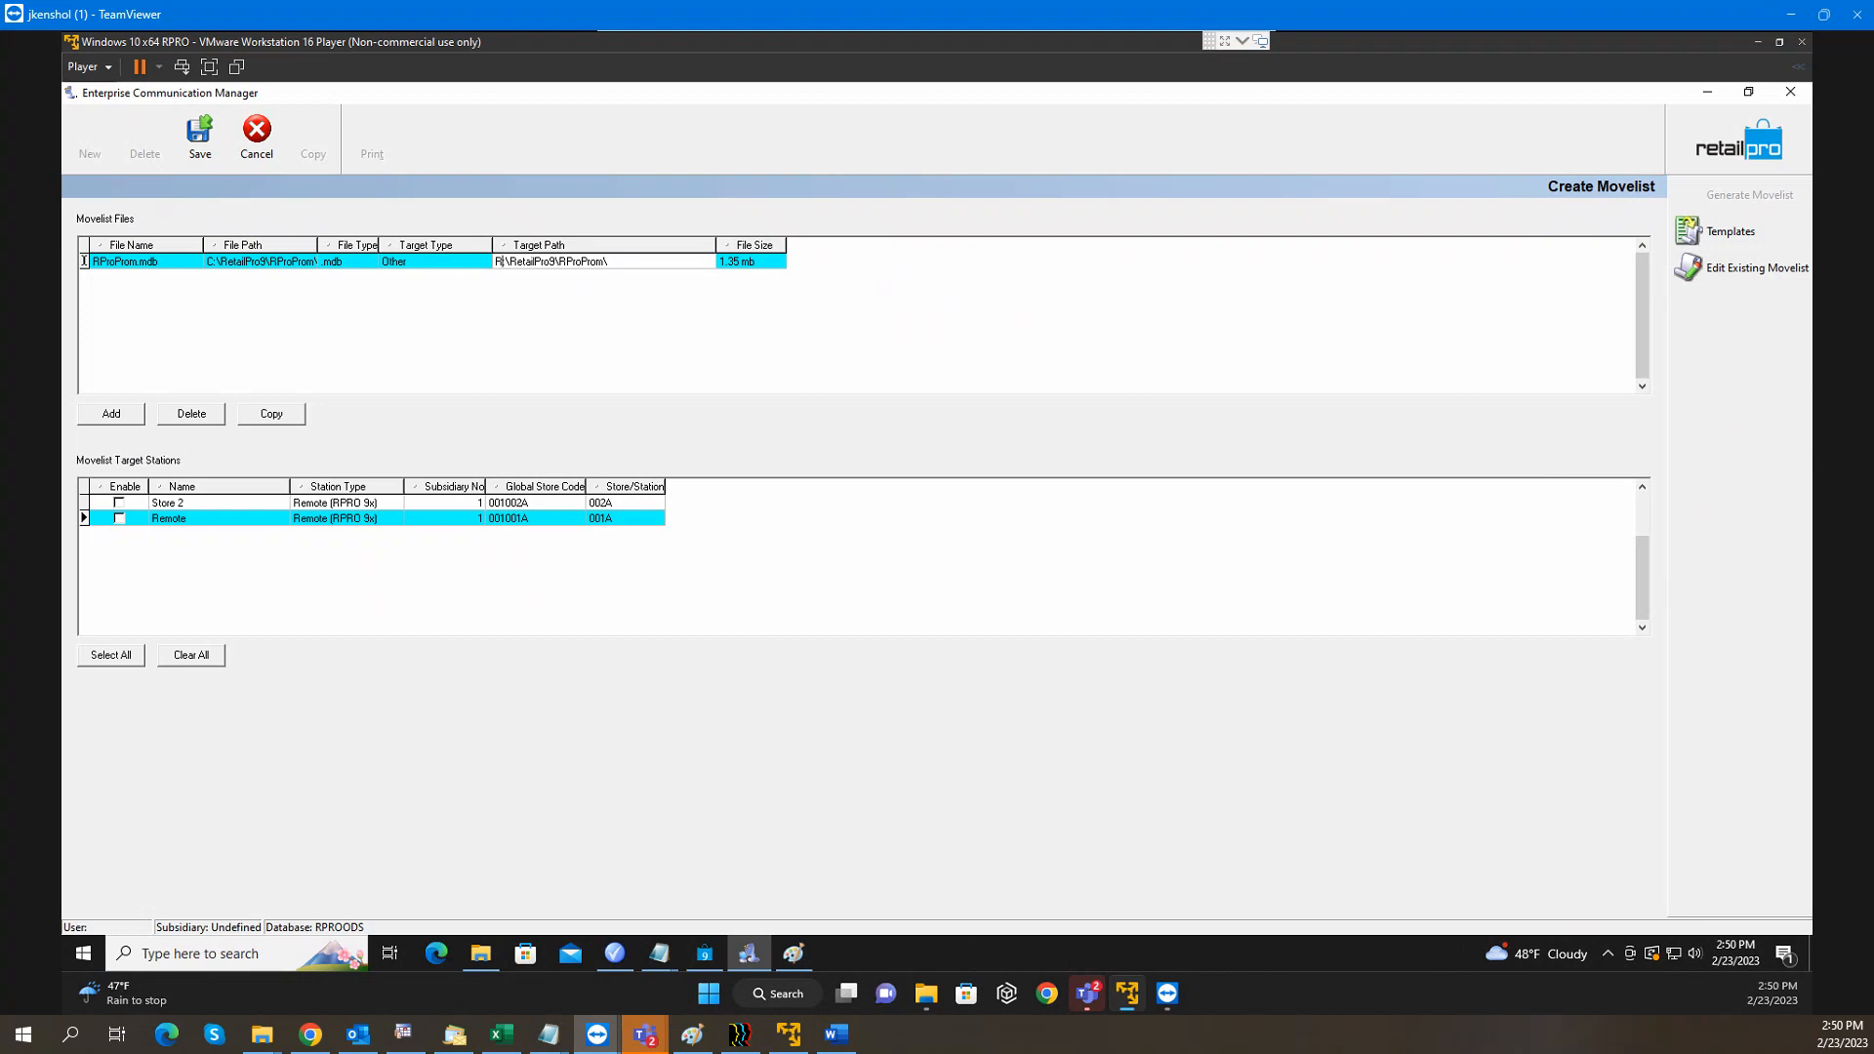
key("BackSpace")
type("C")
left_click(121, 507)
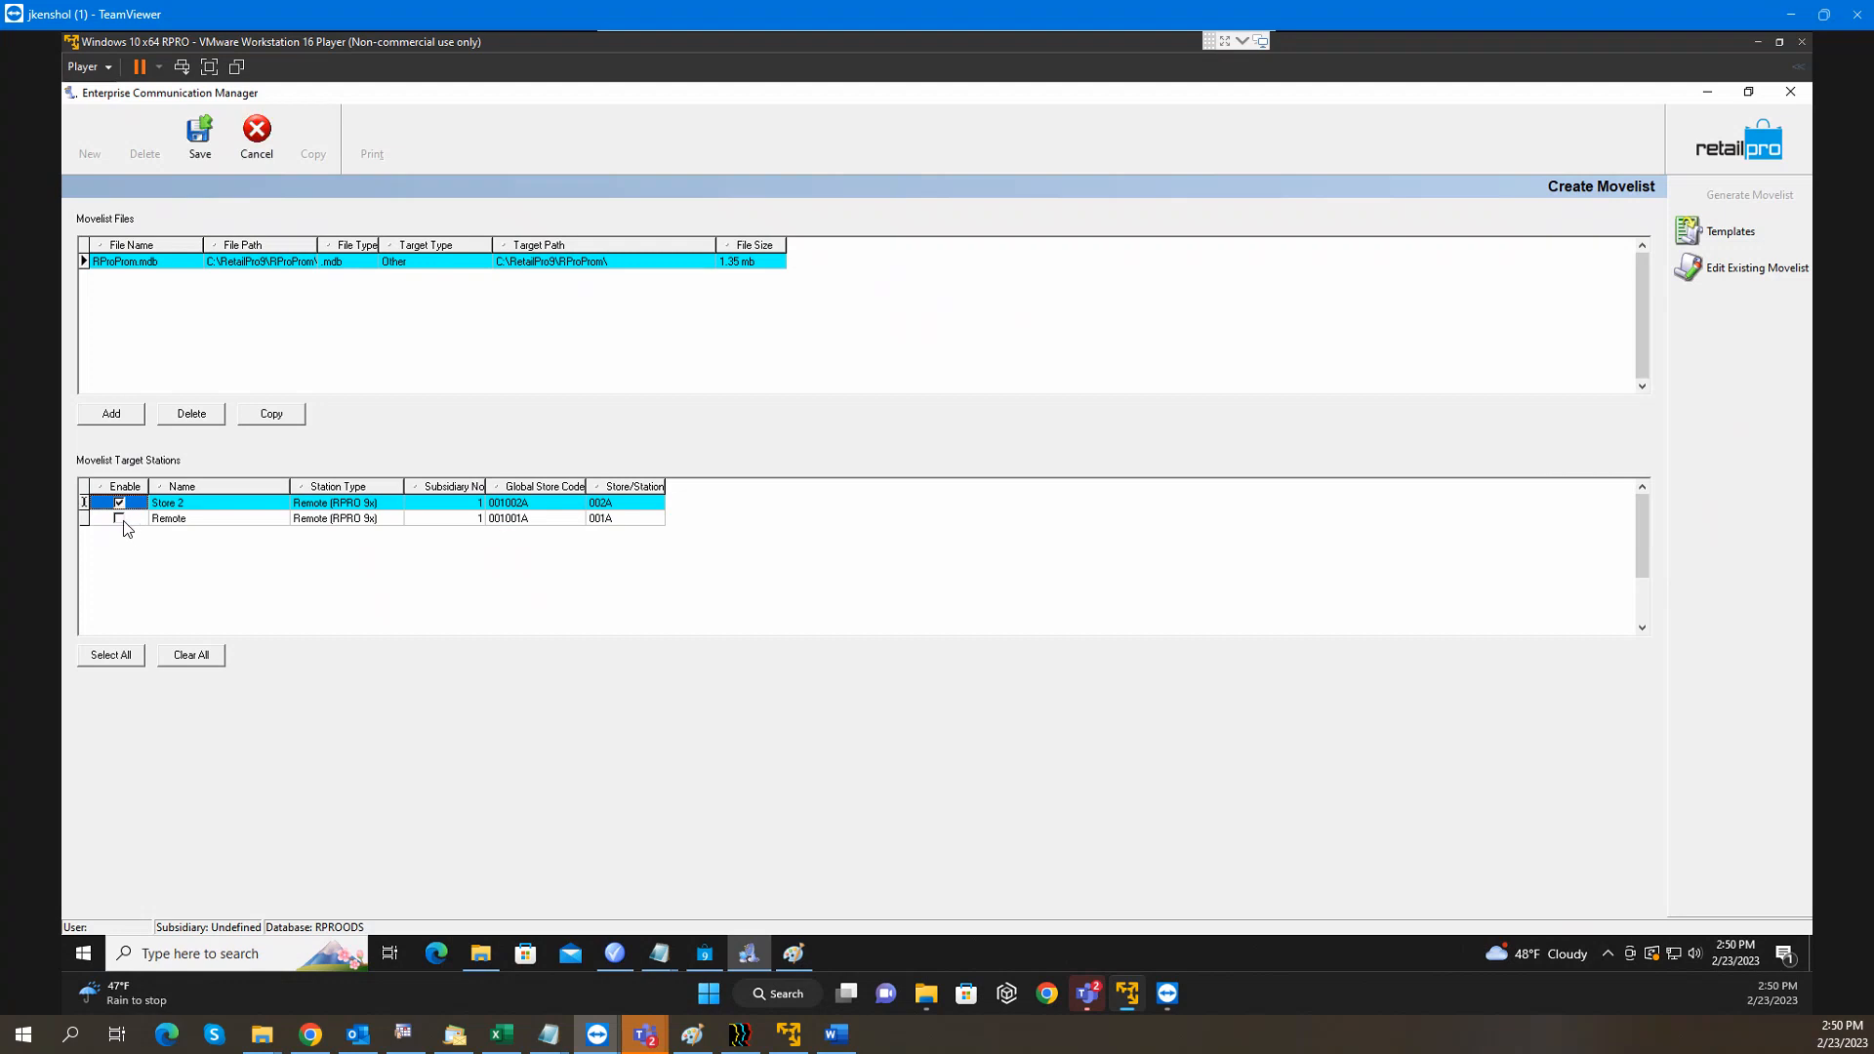
left_click(120, 520)
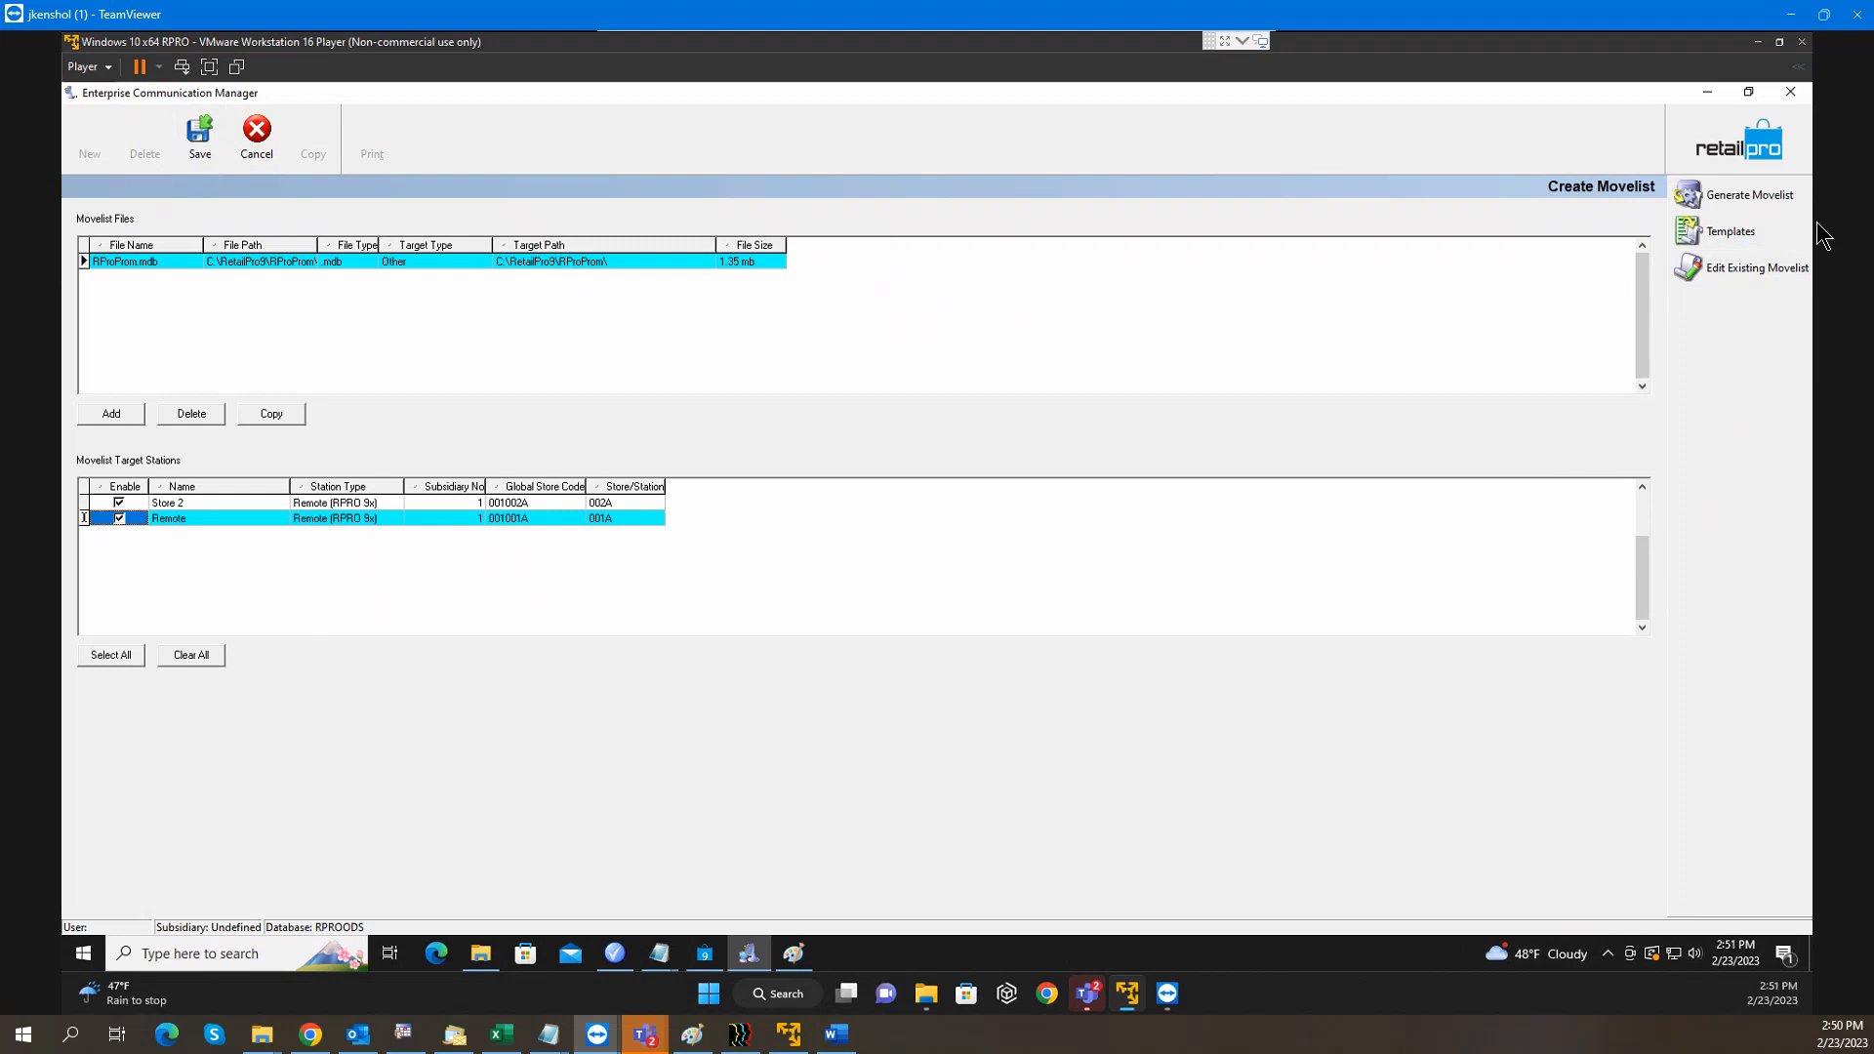
Generate the movelists and check the Remote and Store 2 movelists
left_click(1720, 198)
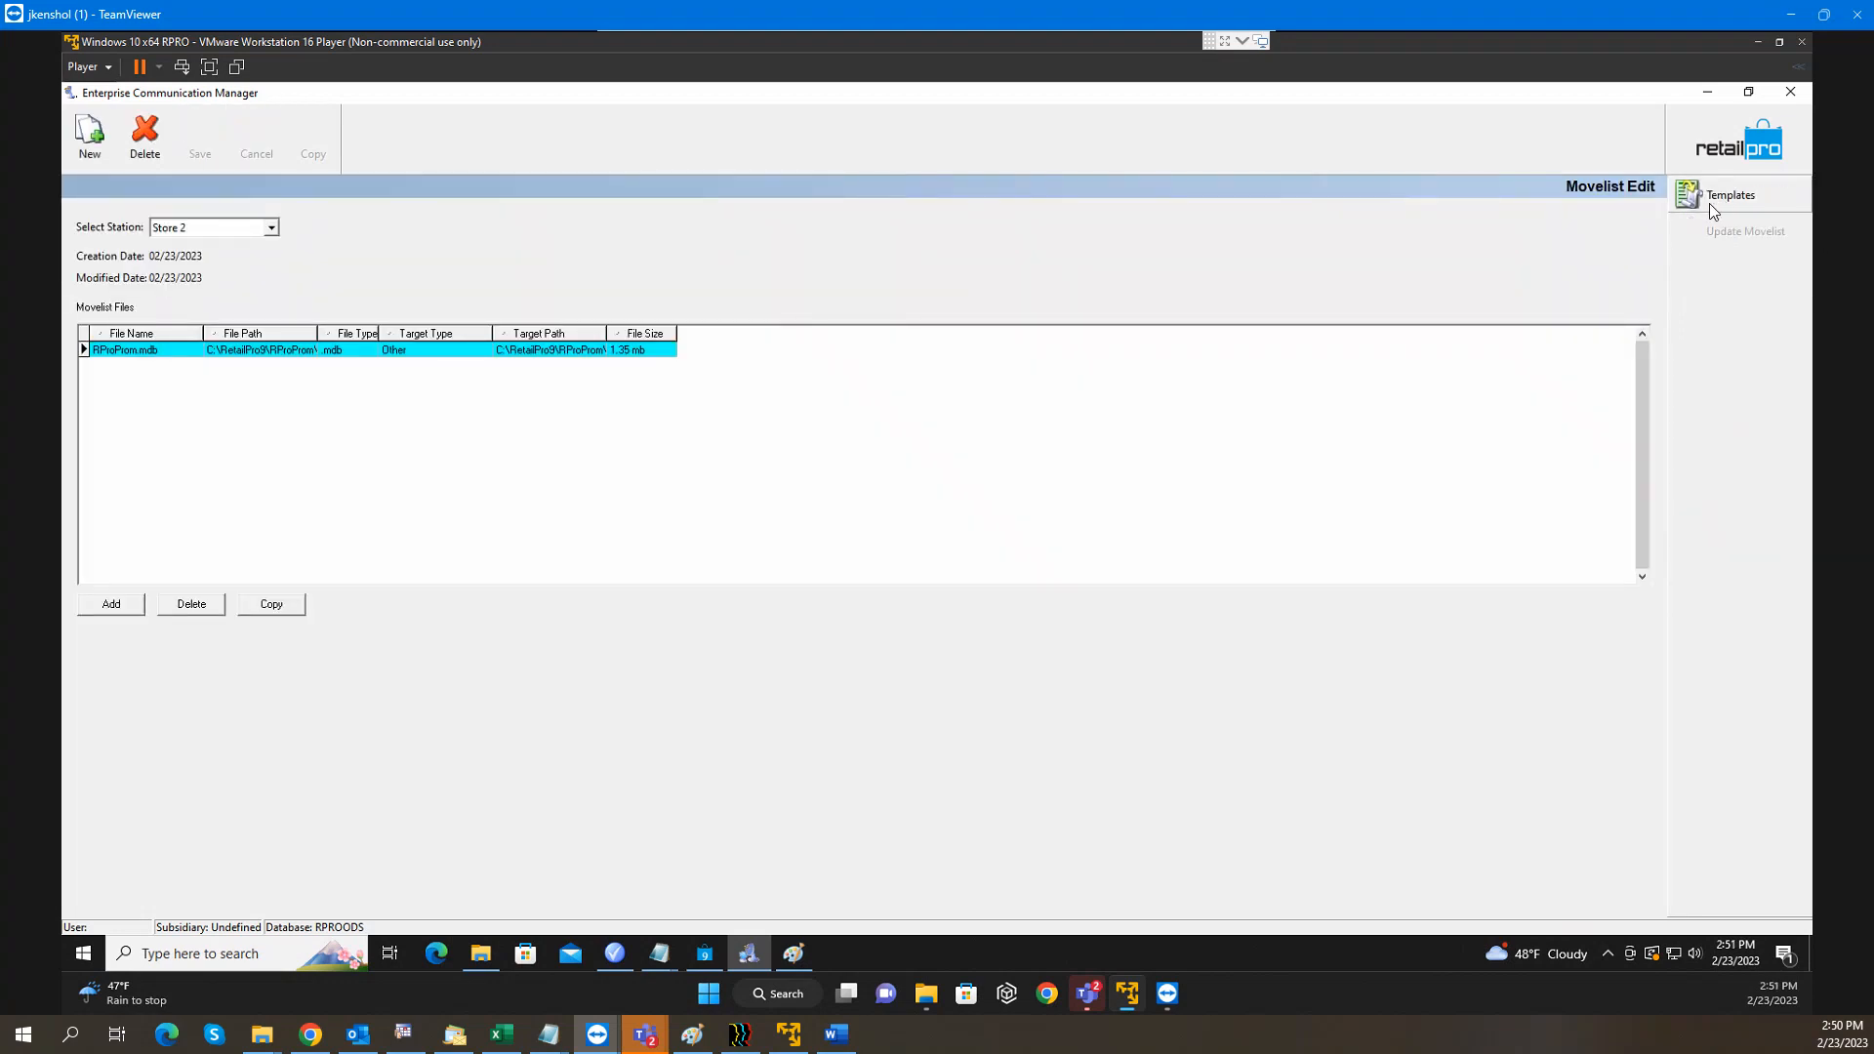
left_click(274, 233)
left_click(252, 264)
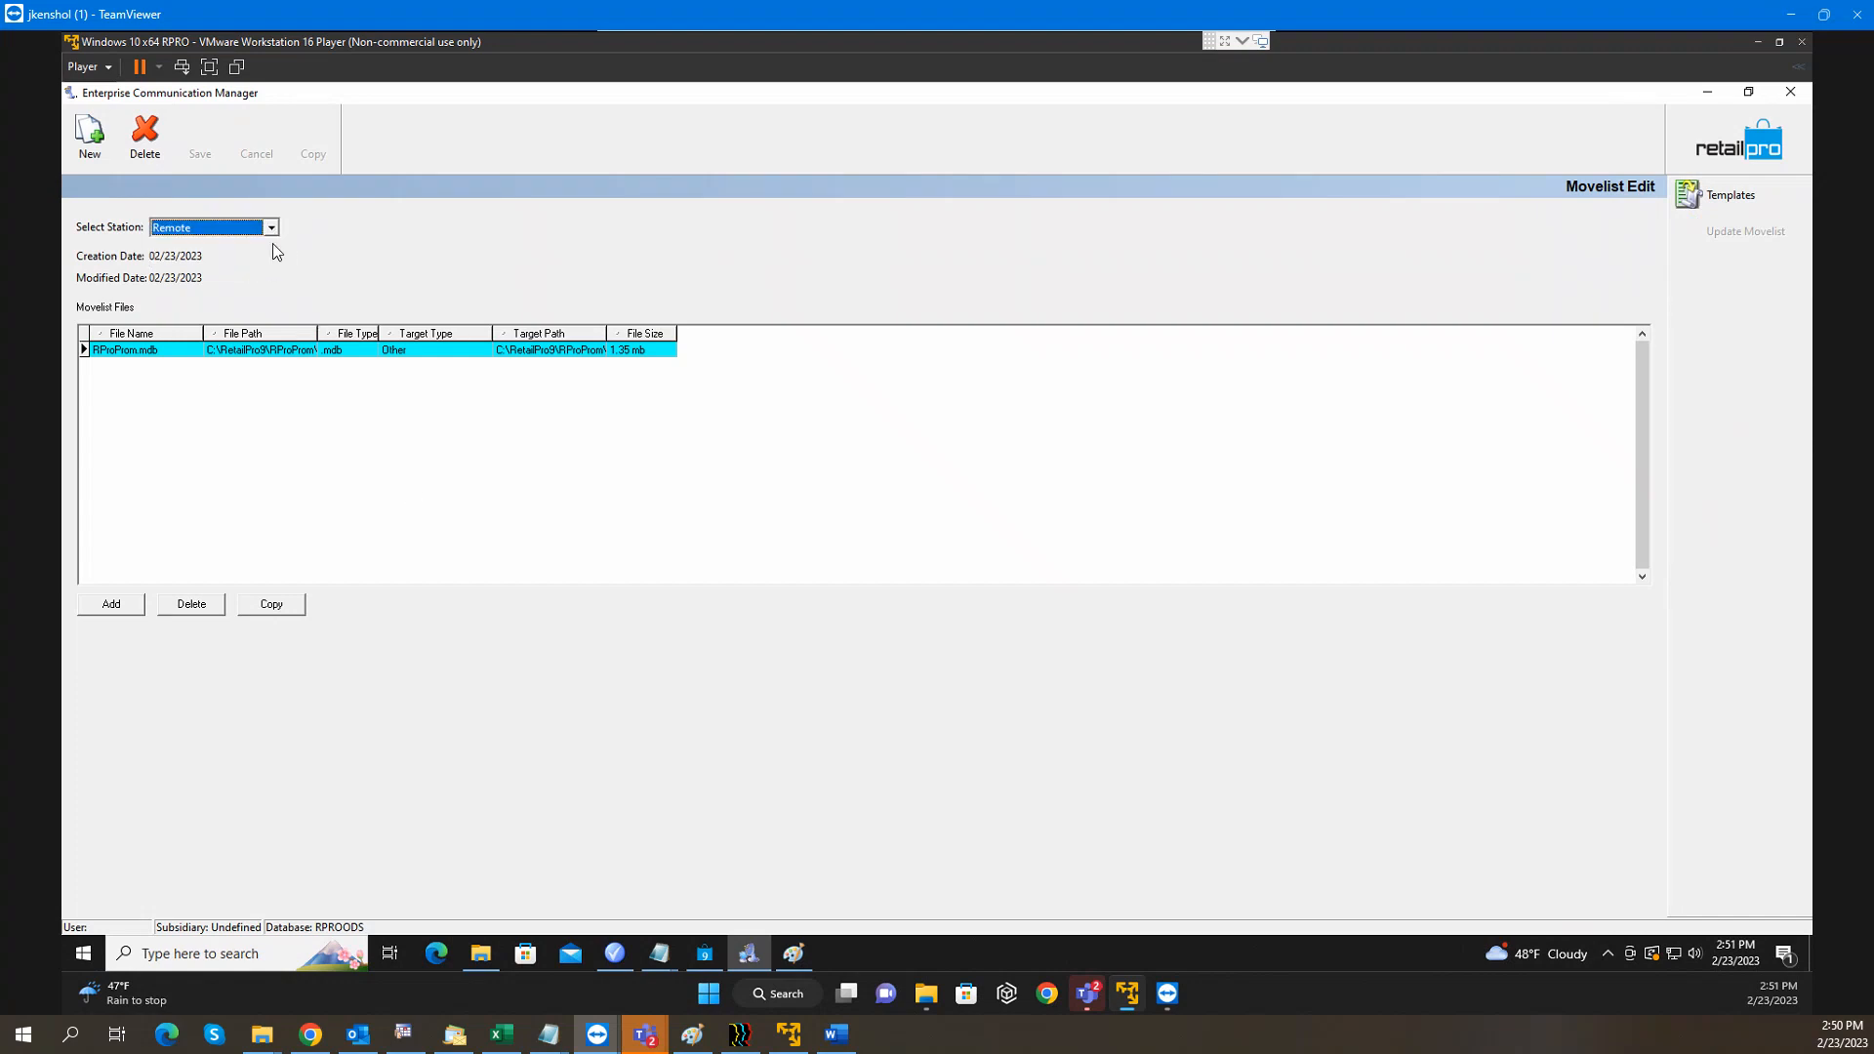
left_click(271, 227)
left_click(235, 257)
Delete RProProm.mdb from Store 2's movelist, save, and accept removal of the blank movelist
left_click(194, 605)
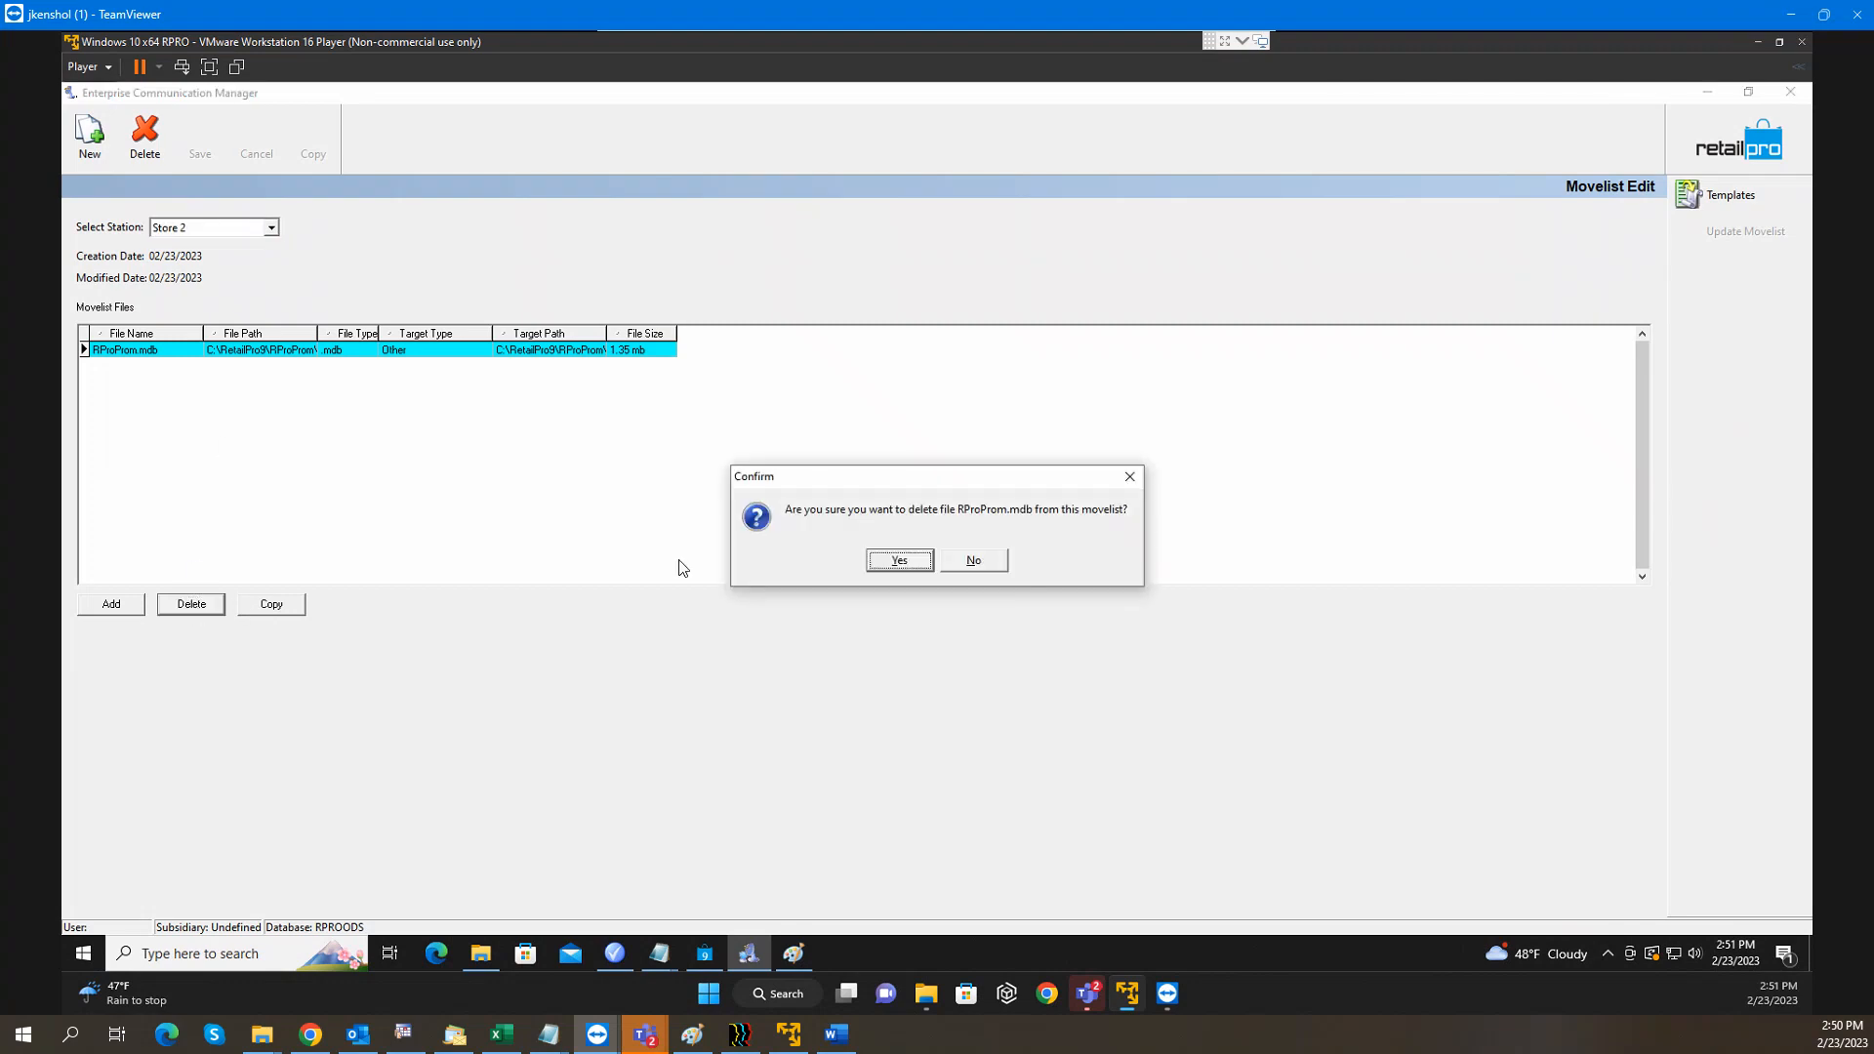
left_click(895, 558)
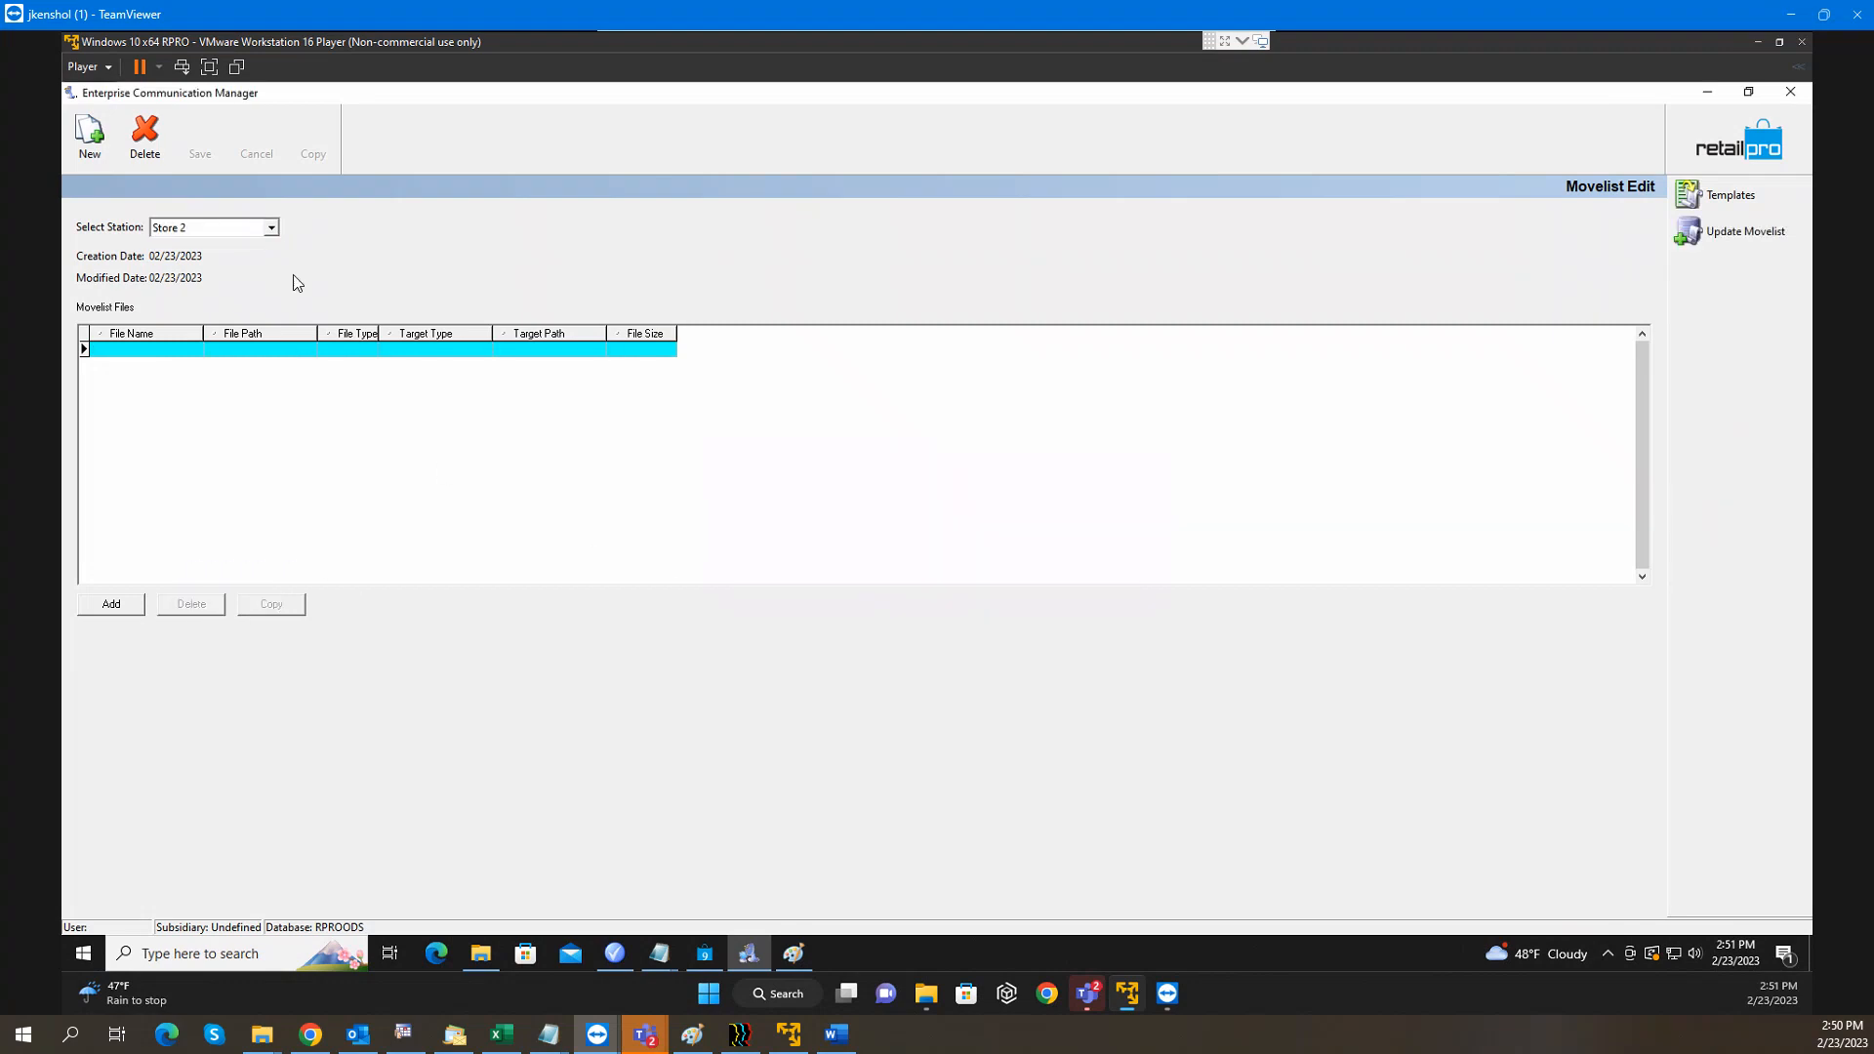
left_click(272, 228)
left_click(244, 256)
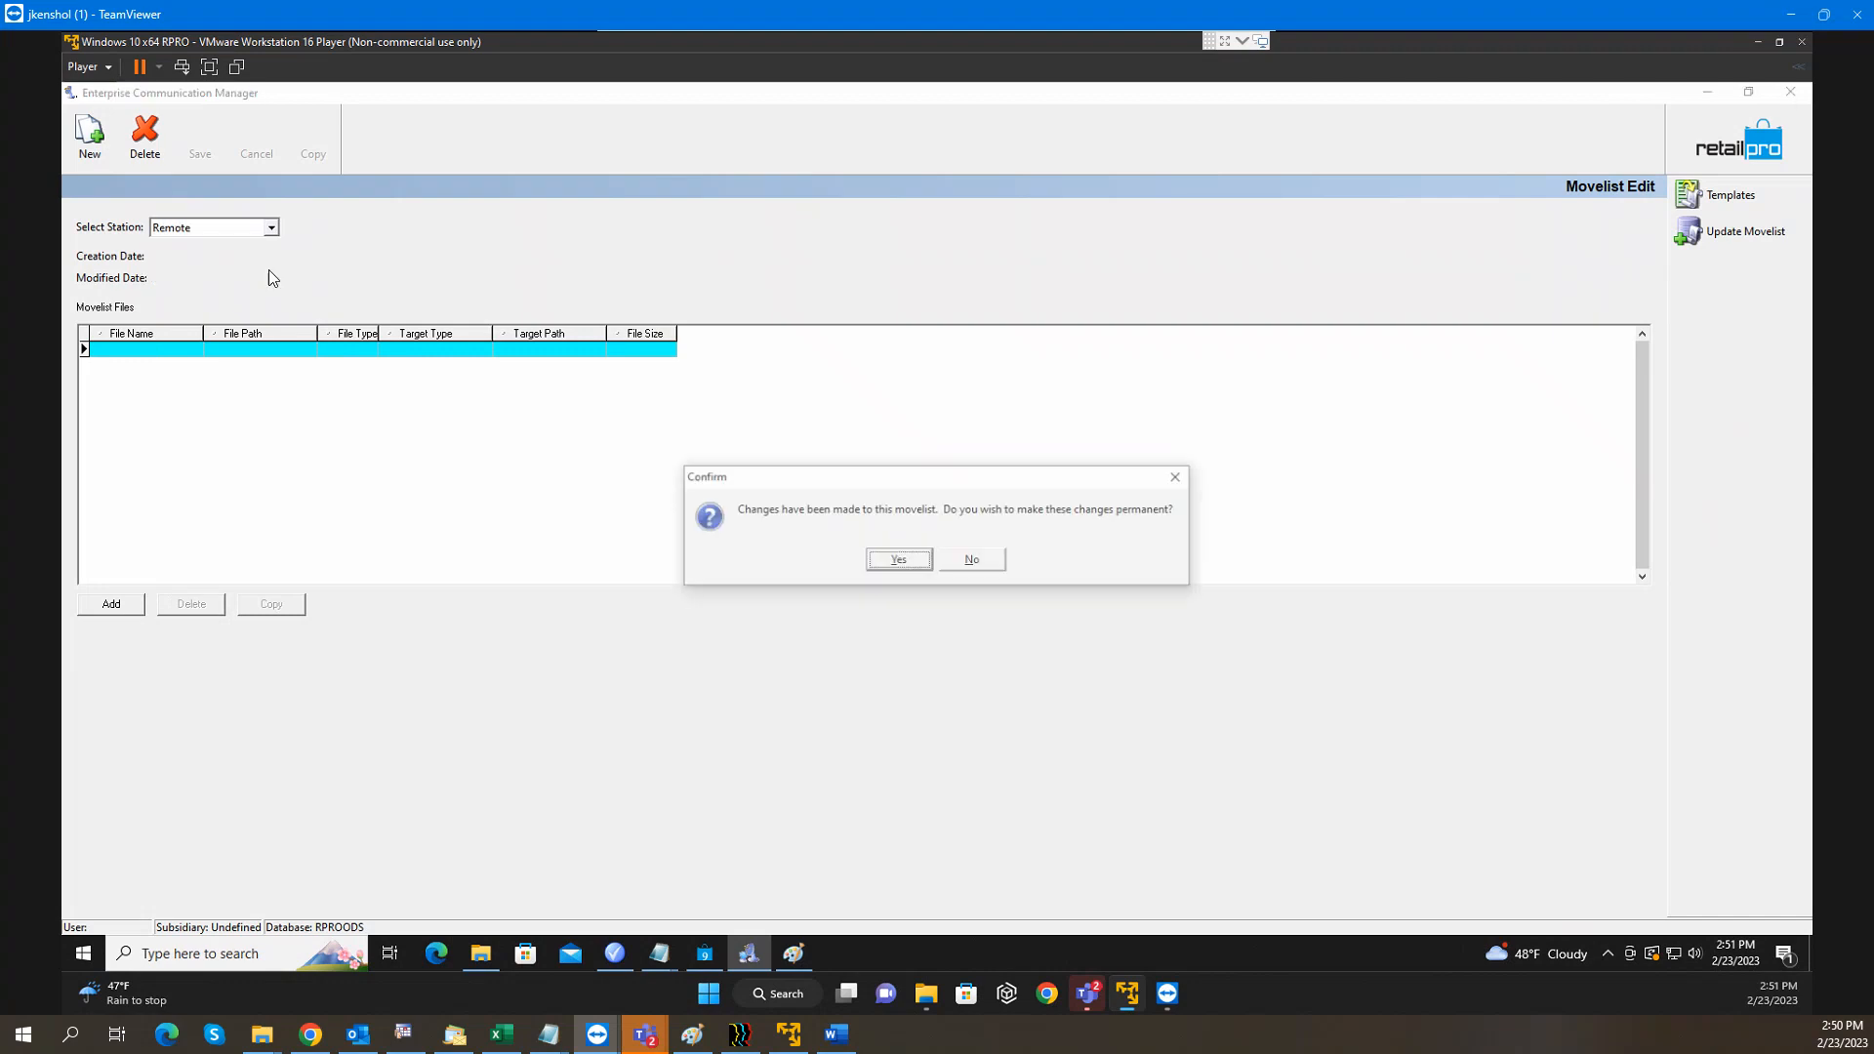
left_click(915, 563)
left_click(936, 560)
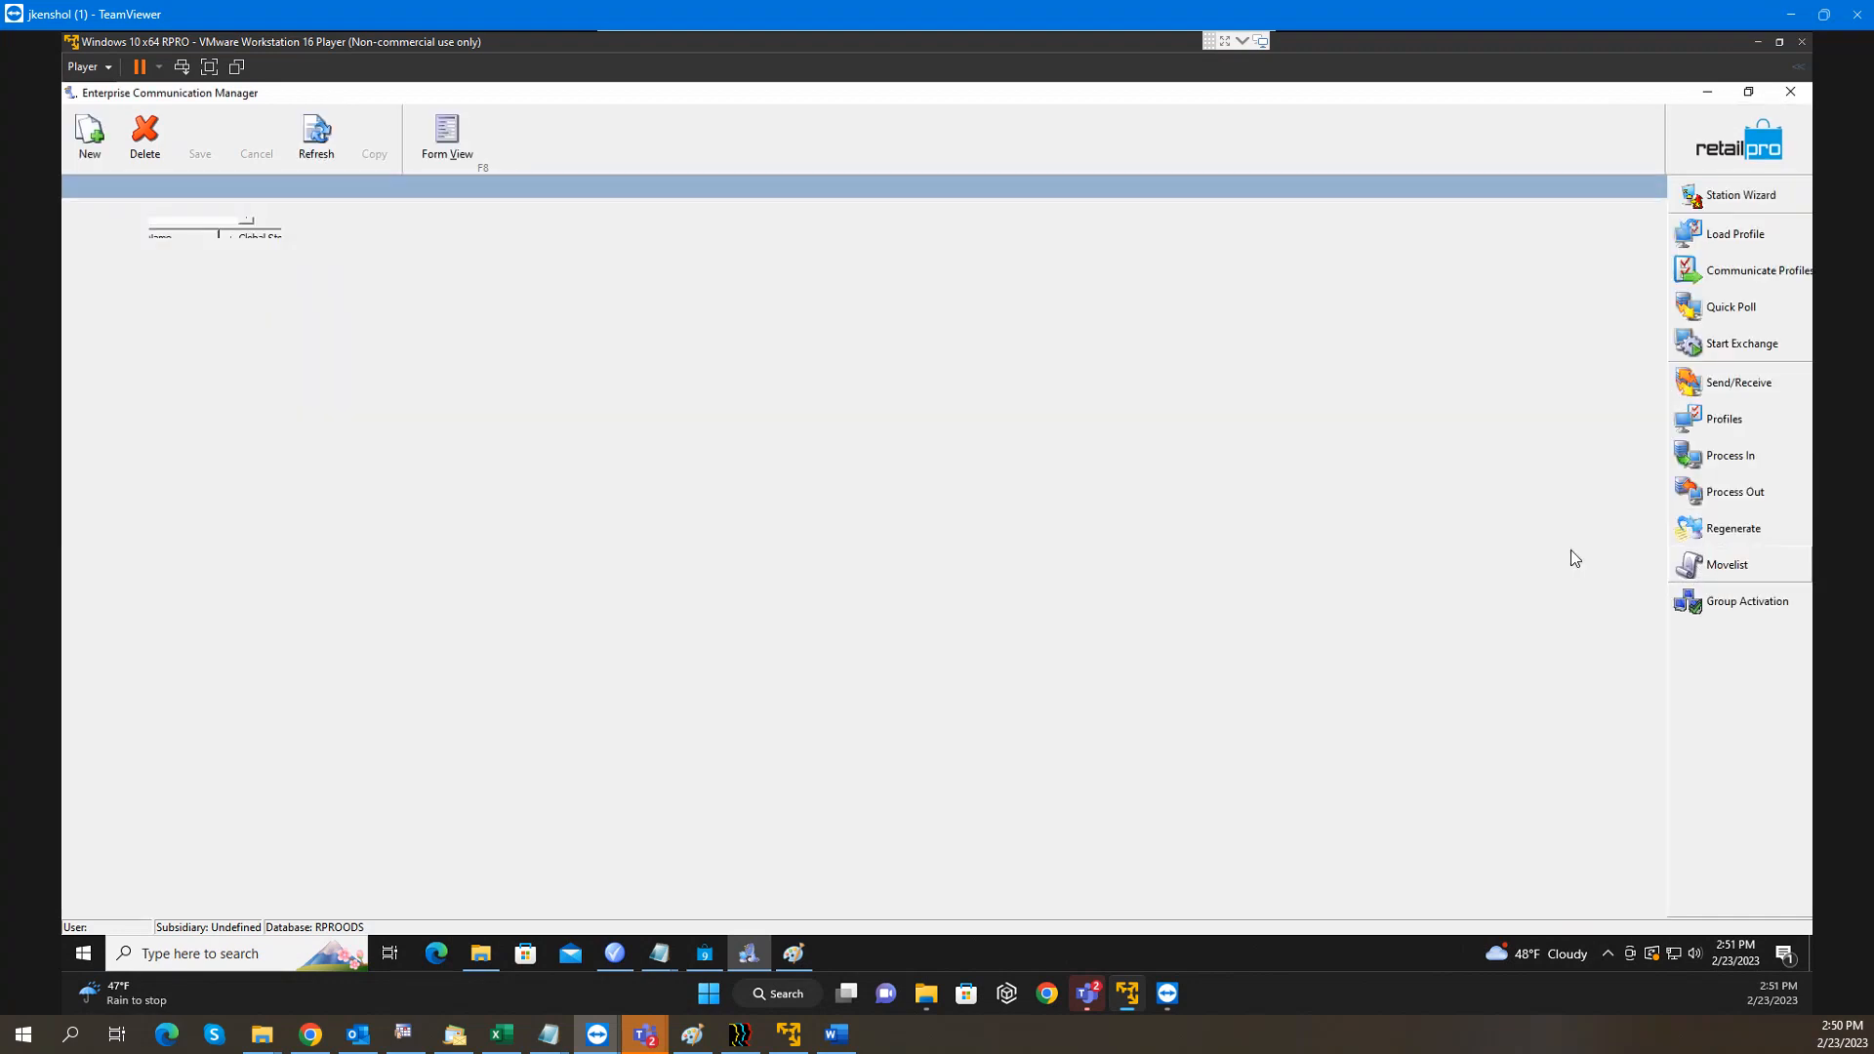
Switch the movelist editor to the Remote station and confirm it still lists RProProm.mdb
left_click(272, 230)
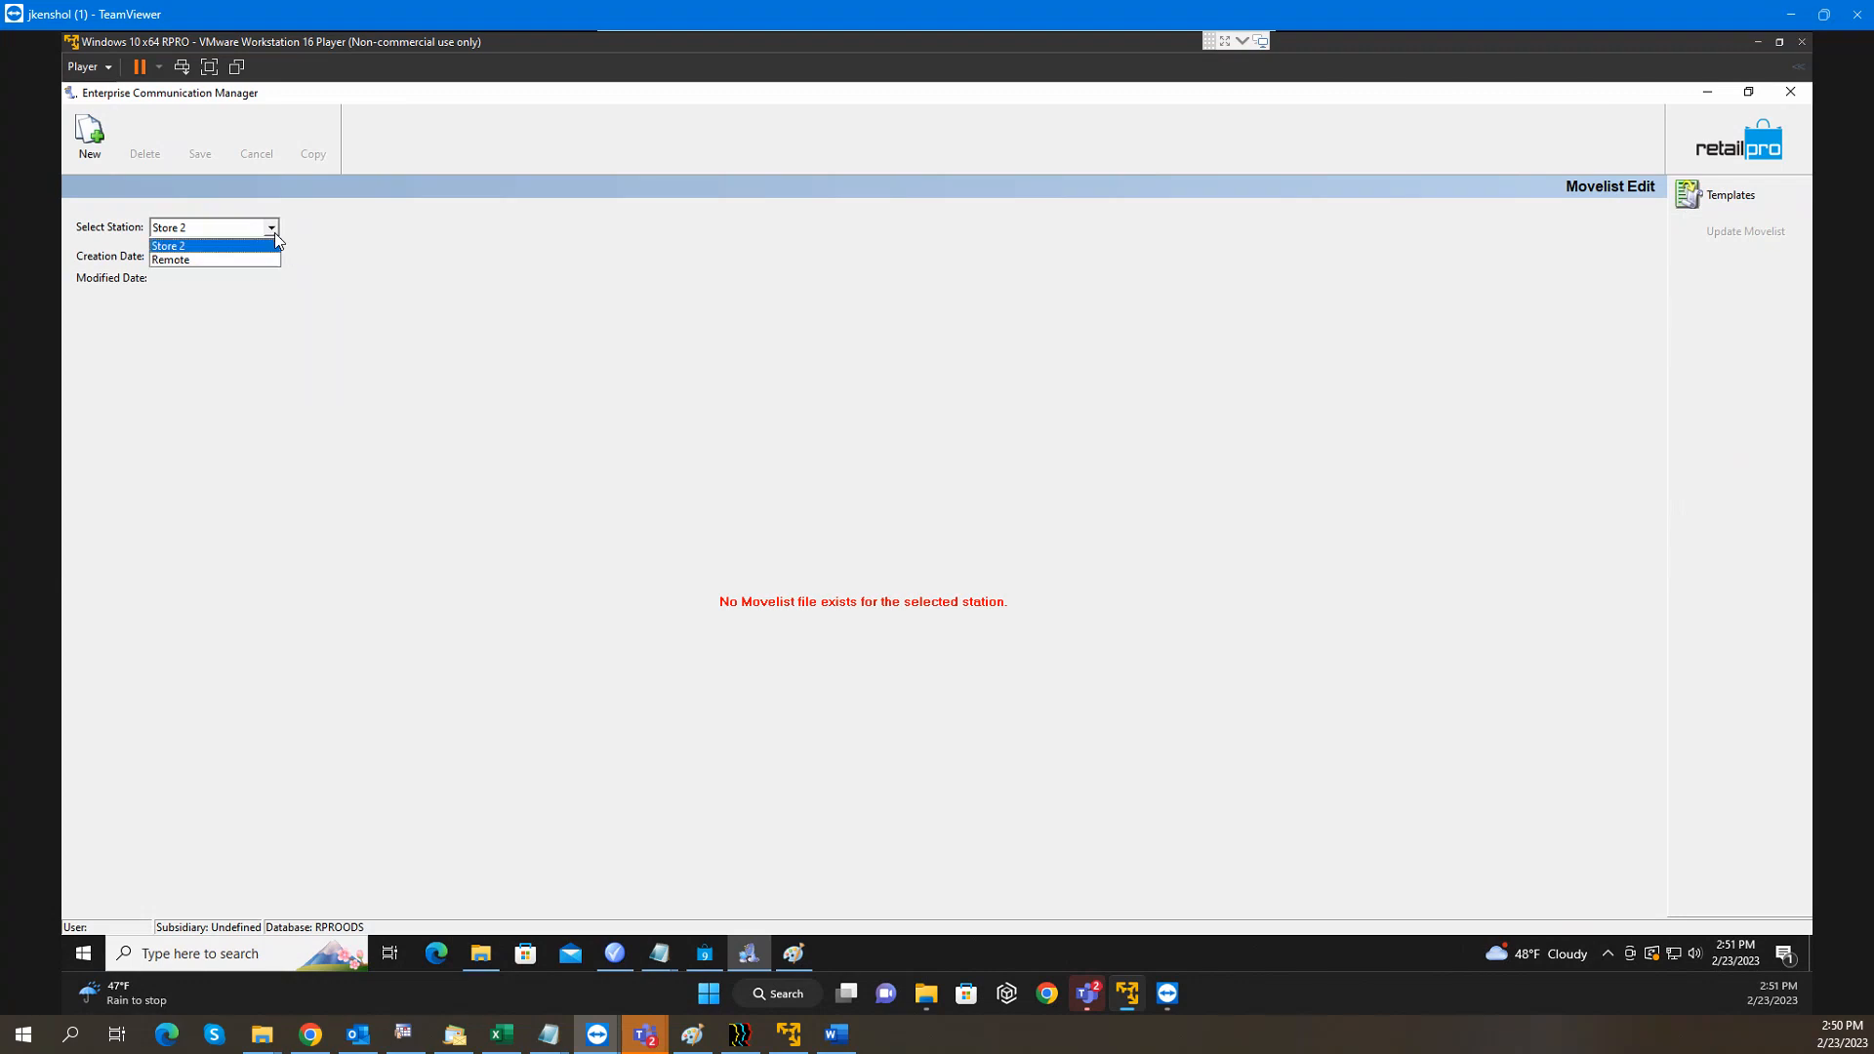
left_click(273, 233)
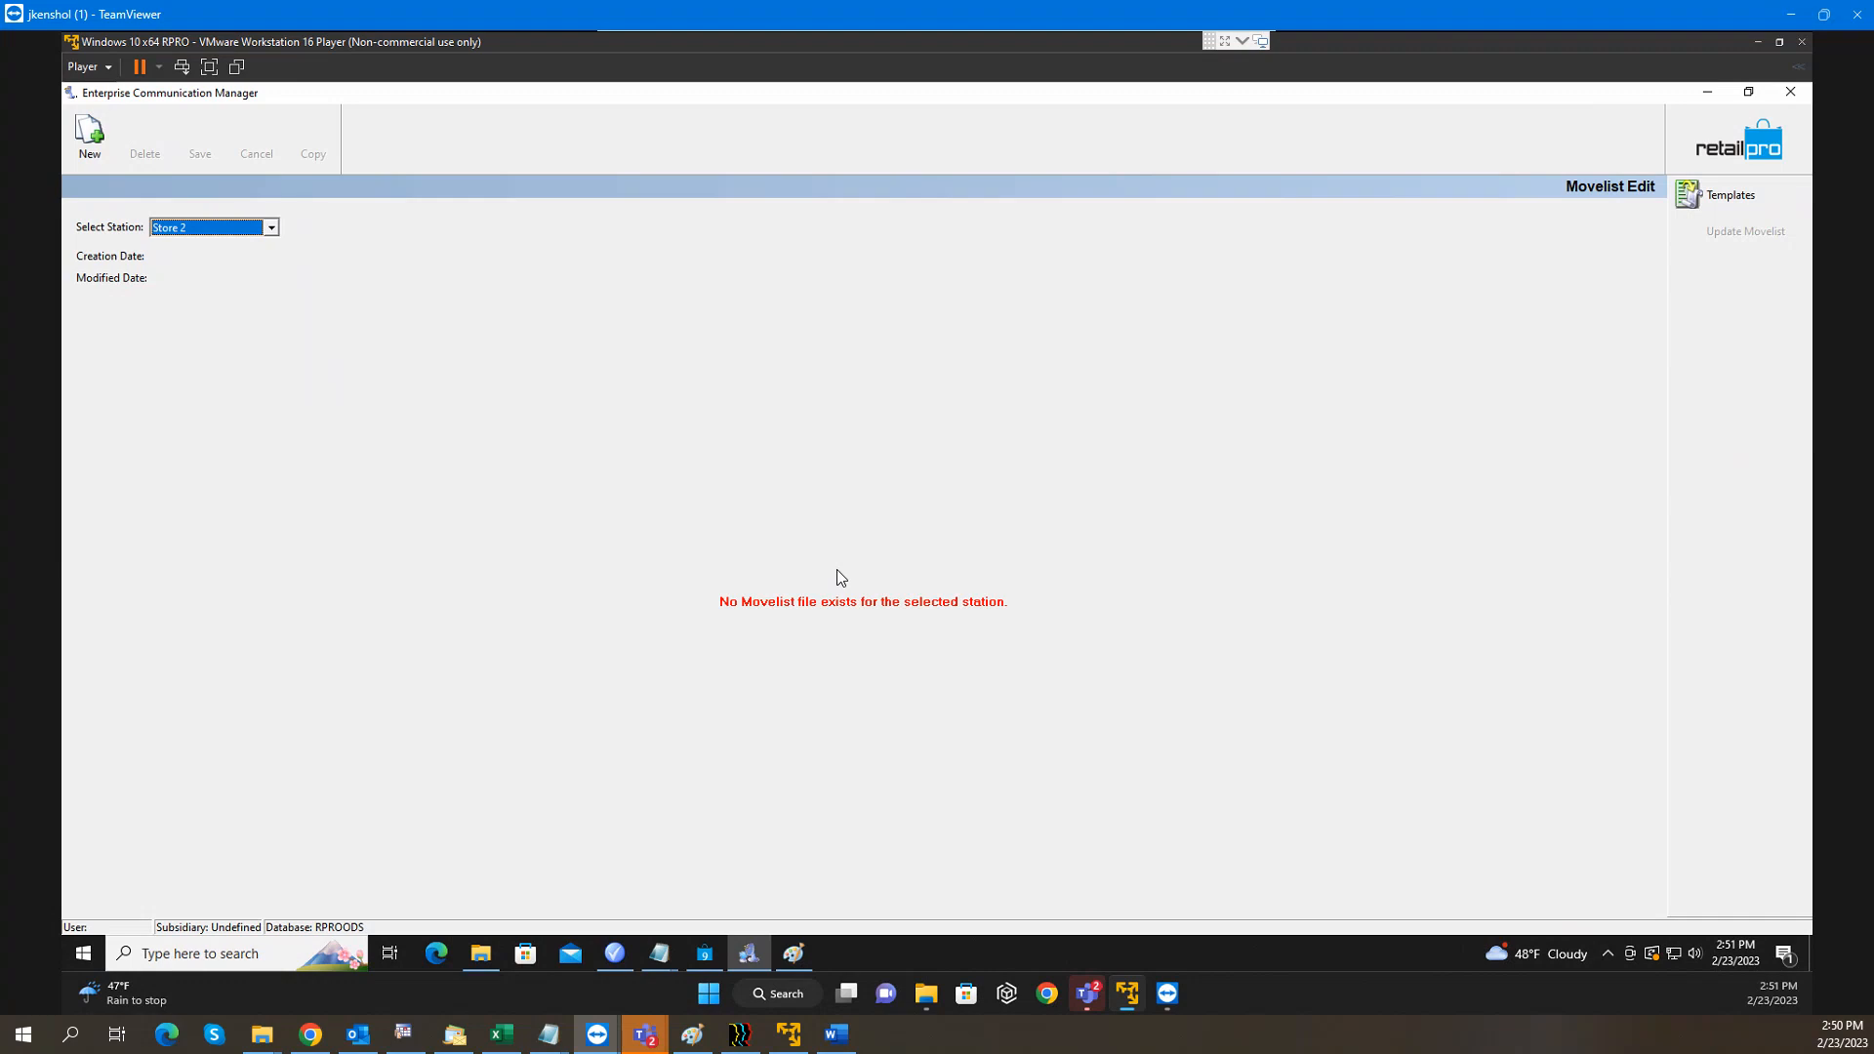
left_click(273, 232)
left_click(231, 259)
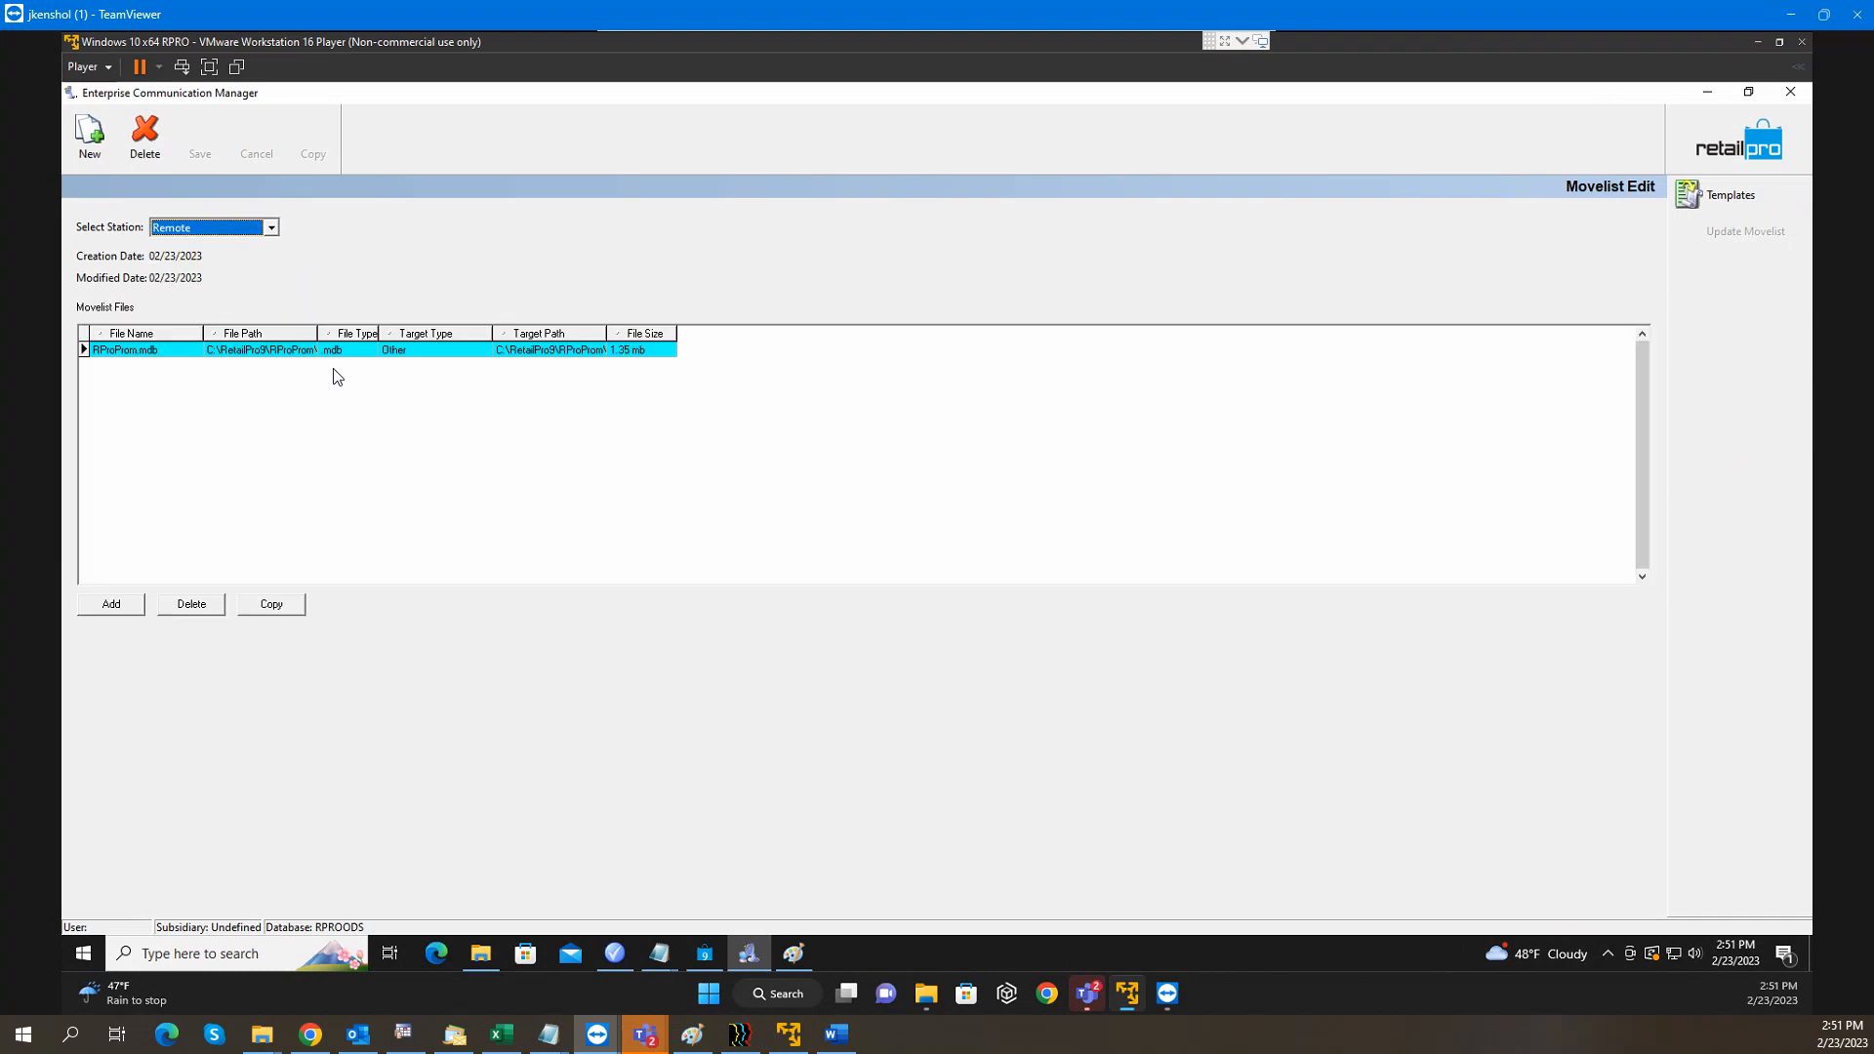
Confirm Store 2 has no movelist, then minimize the Enterprise Communication Manager
left_click(274, 228)
left_click(246, 245)
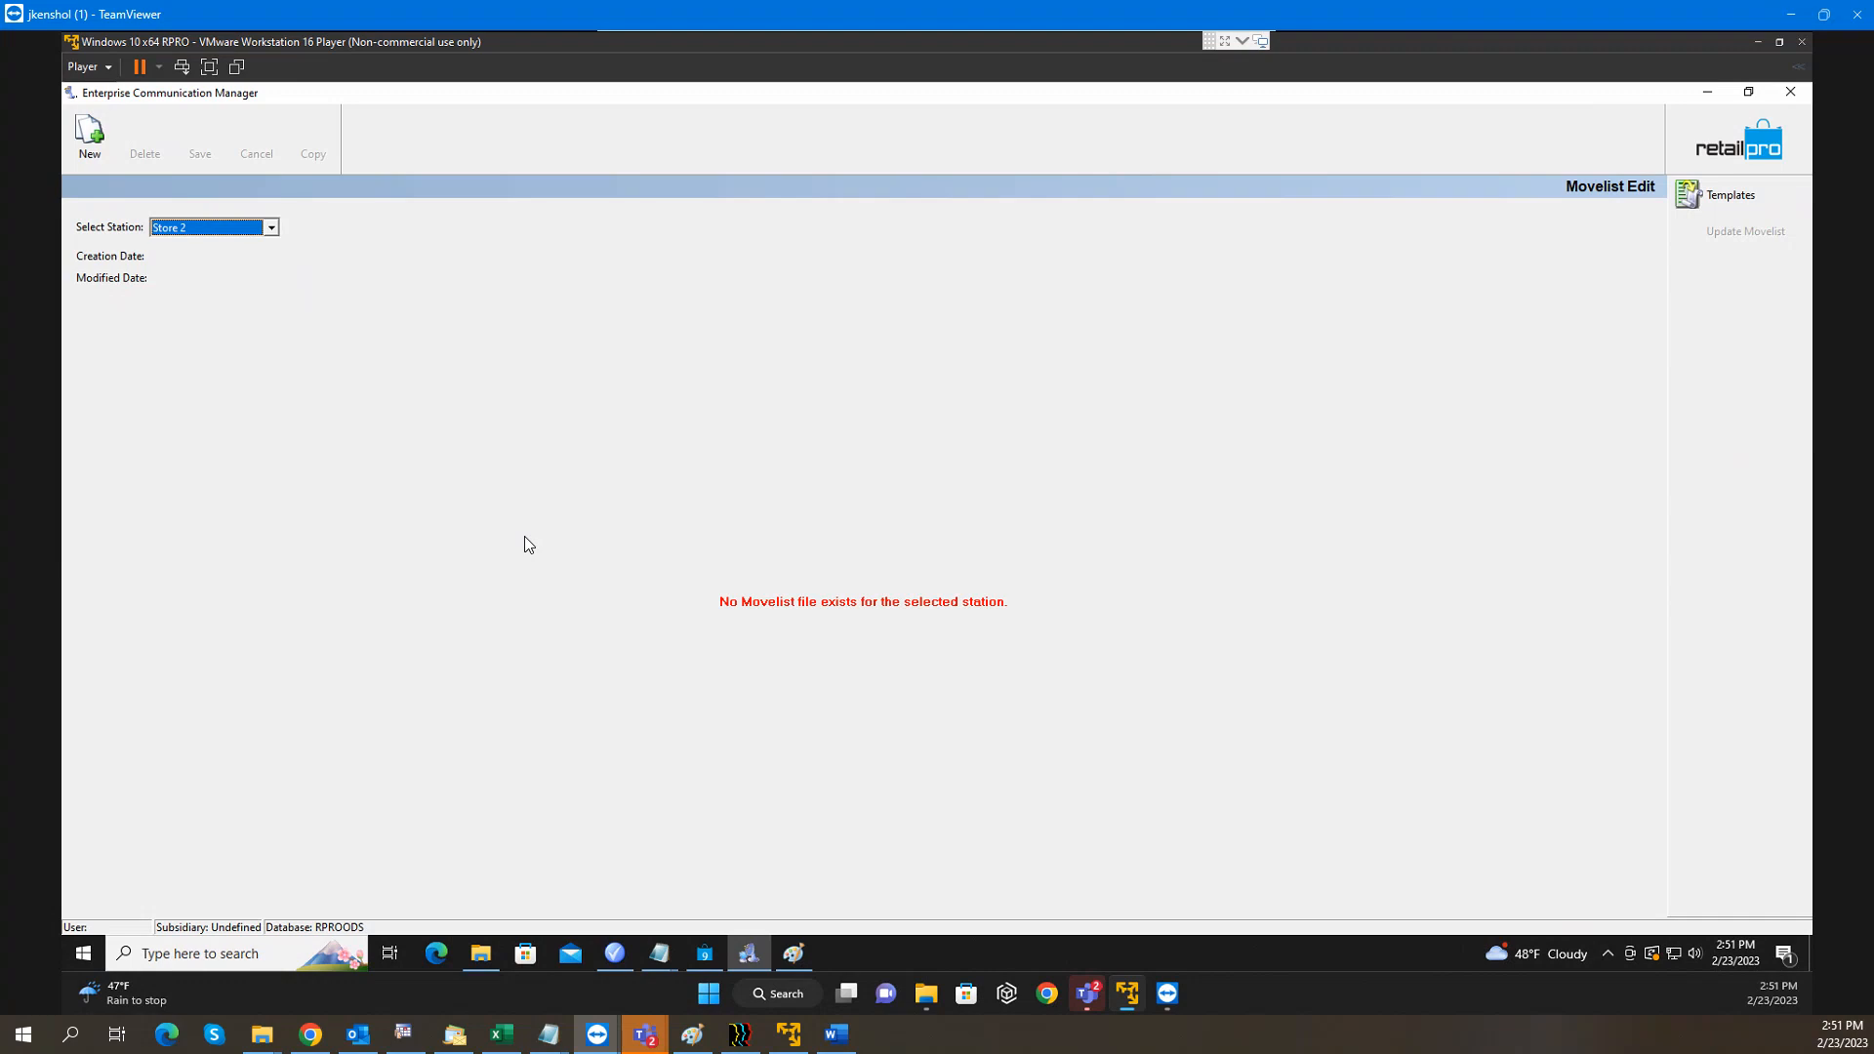
left_click(1707, 91)
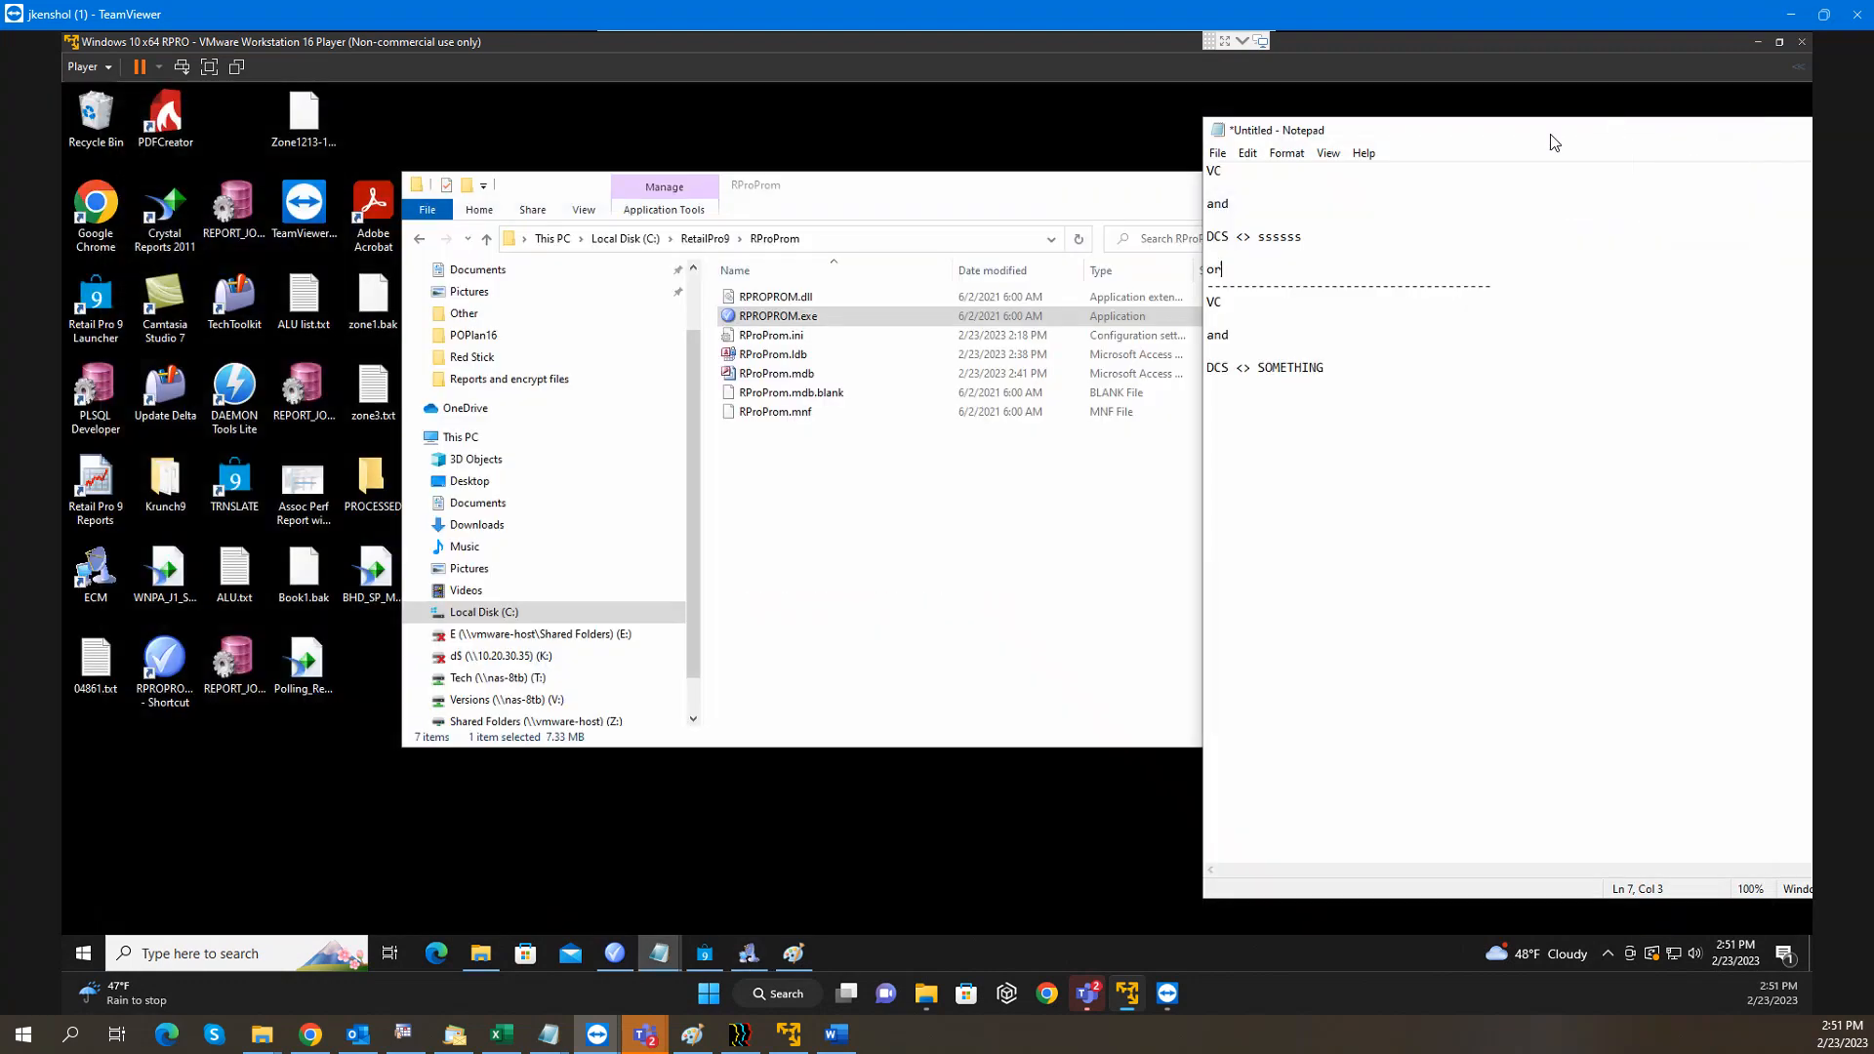
Move the RProProm folder window left of the notes and check RProProm.ini's context menu without choosing an action
left_click(802, 198)
left_click_drag(803, 198, 580, 186)
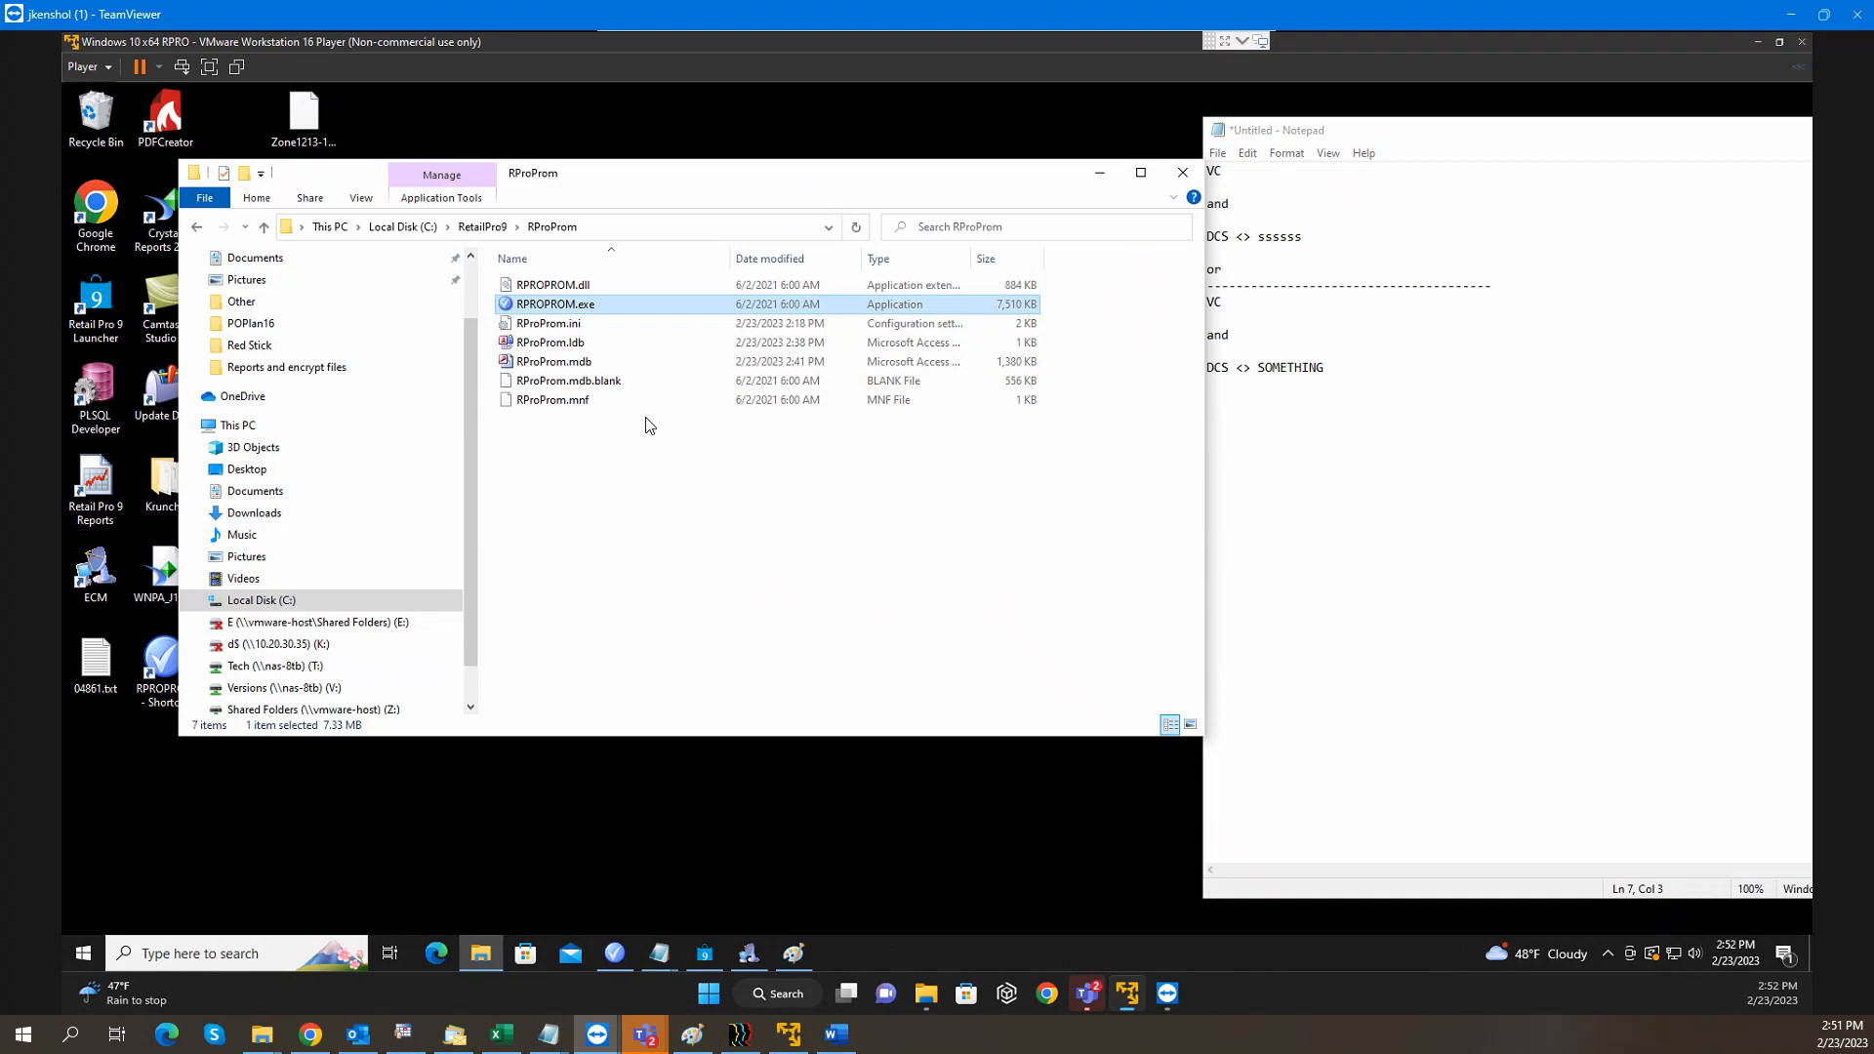
left_click(564, 326)
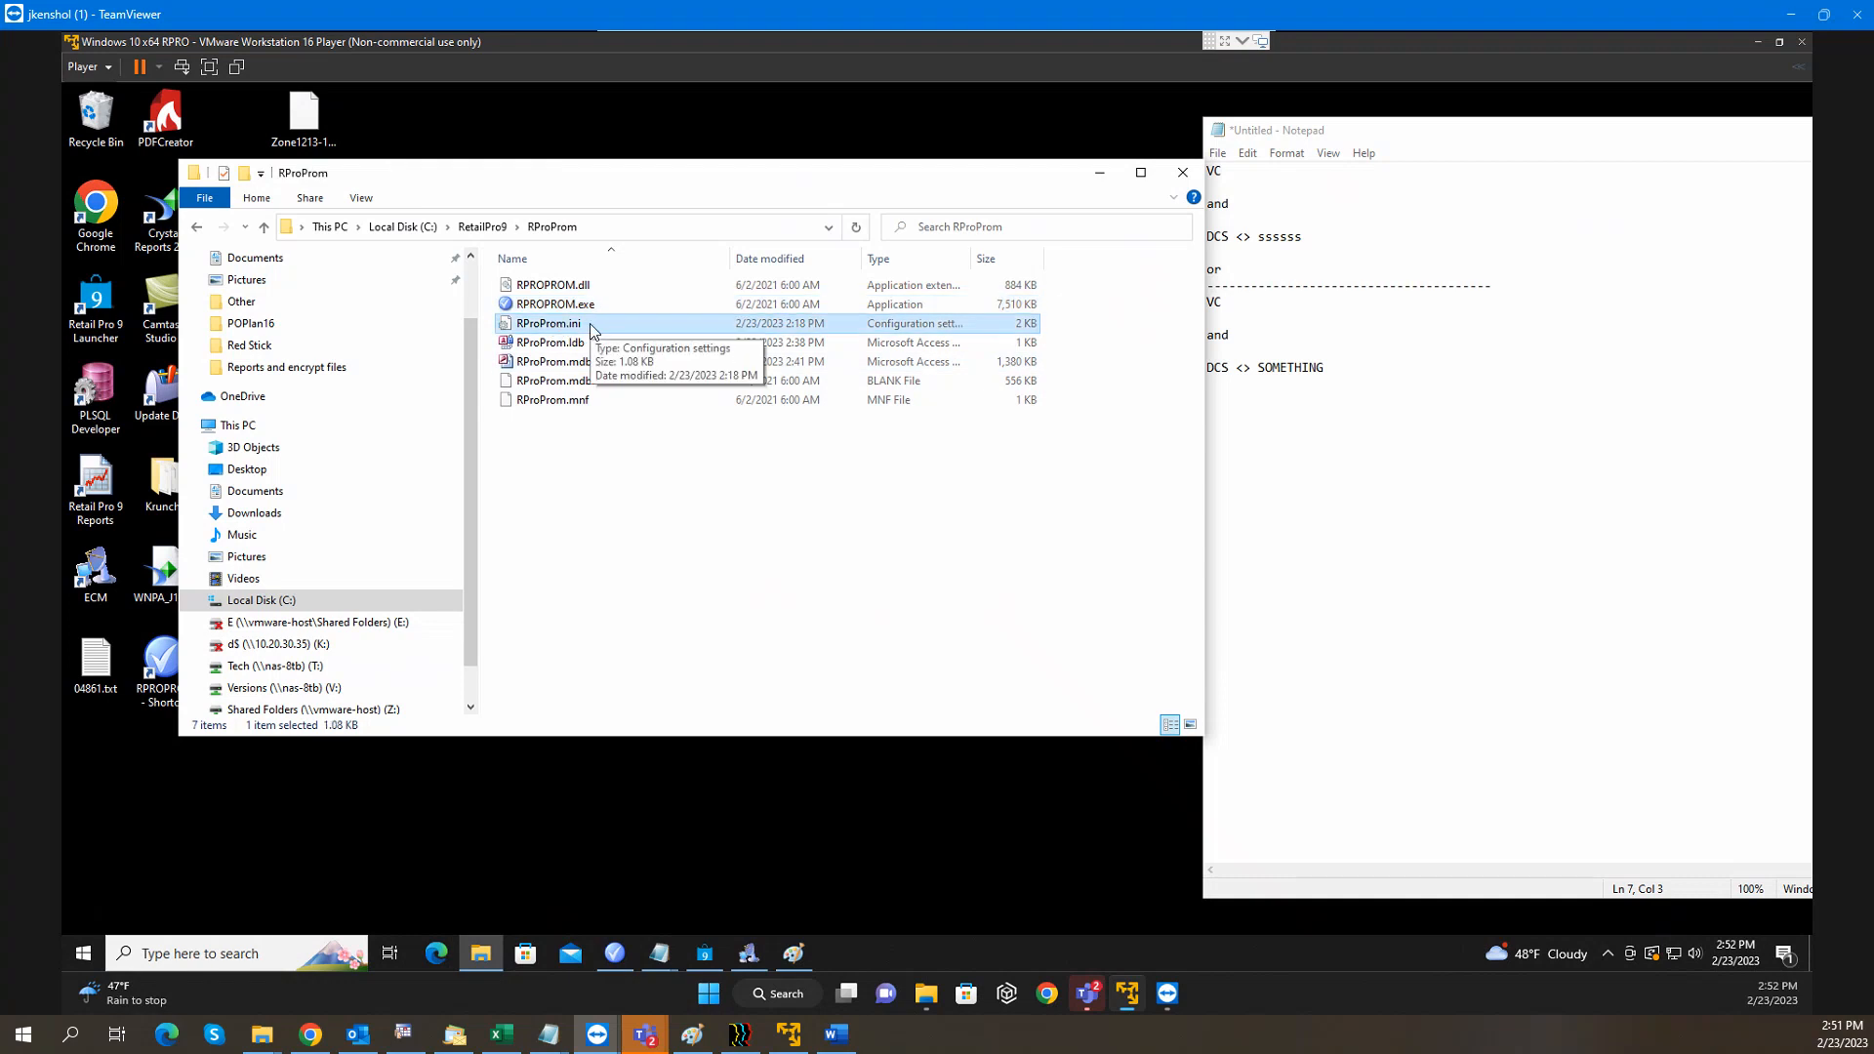
right_click(592, 326)
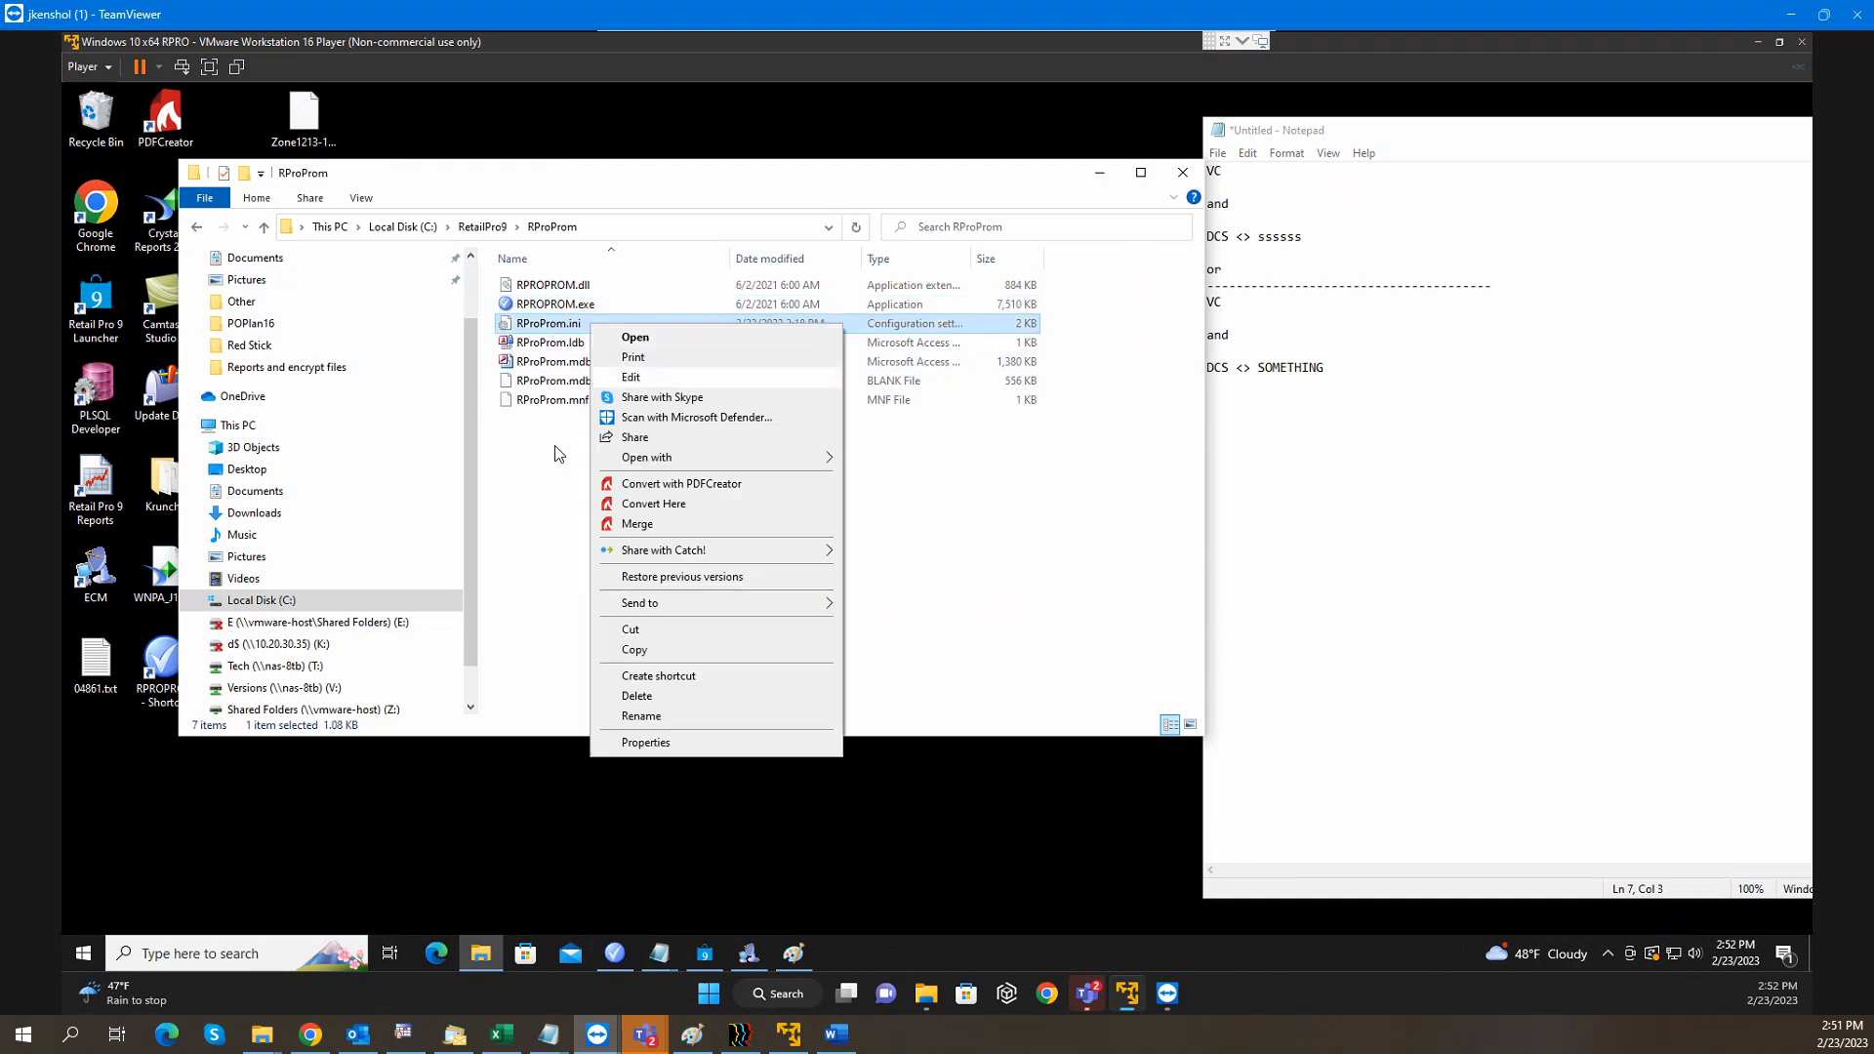
left_click(535, 480)
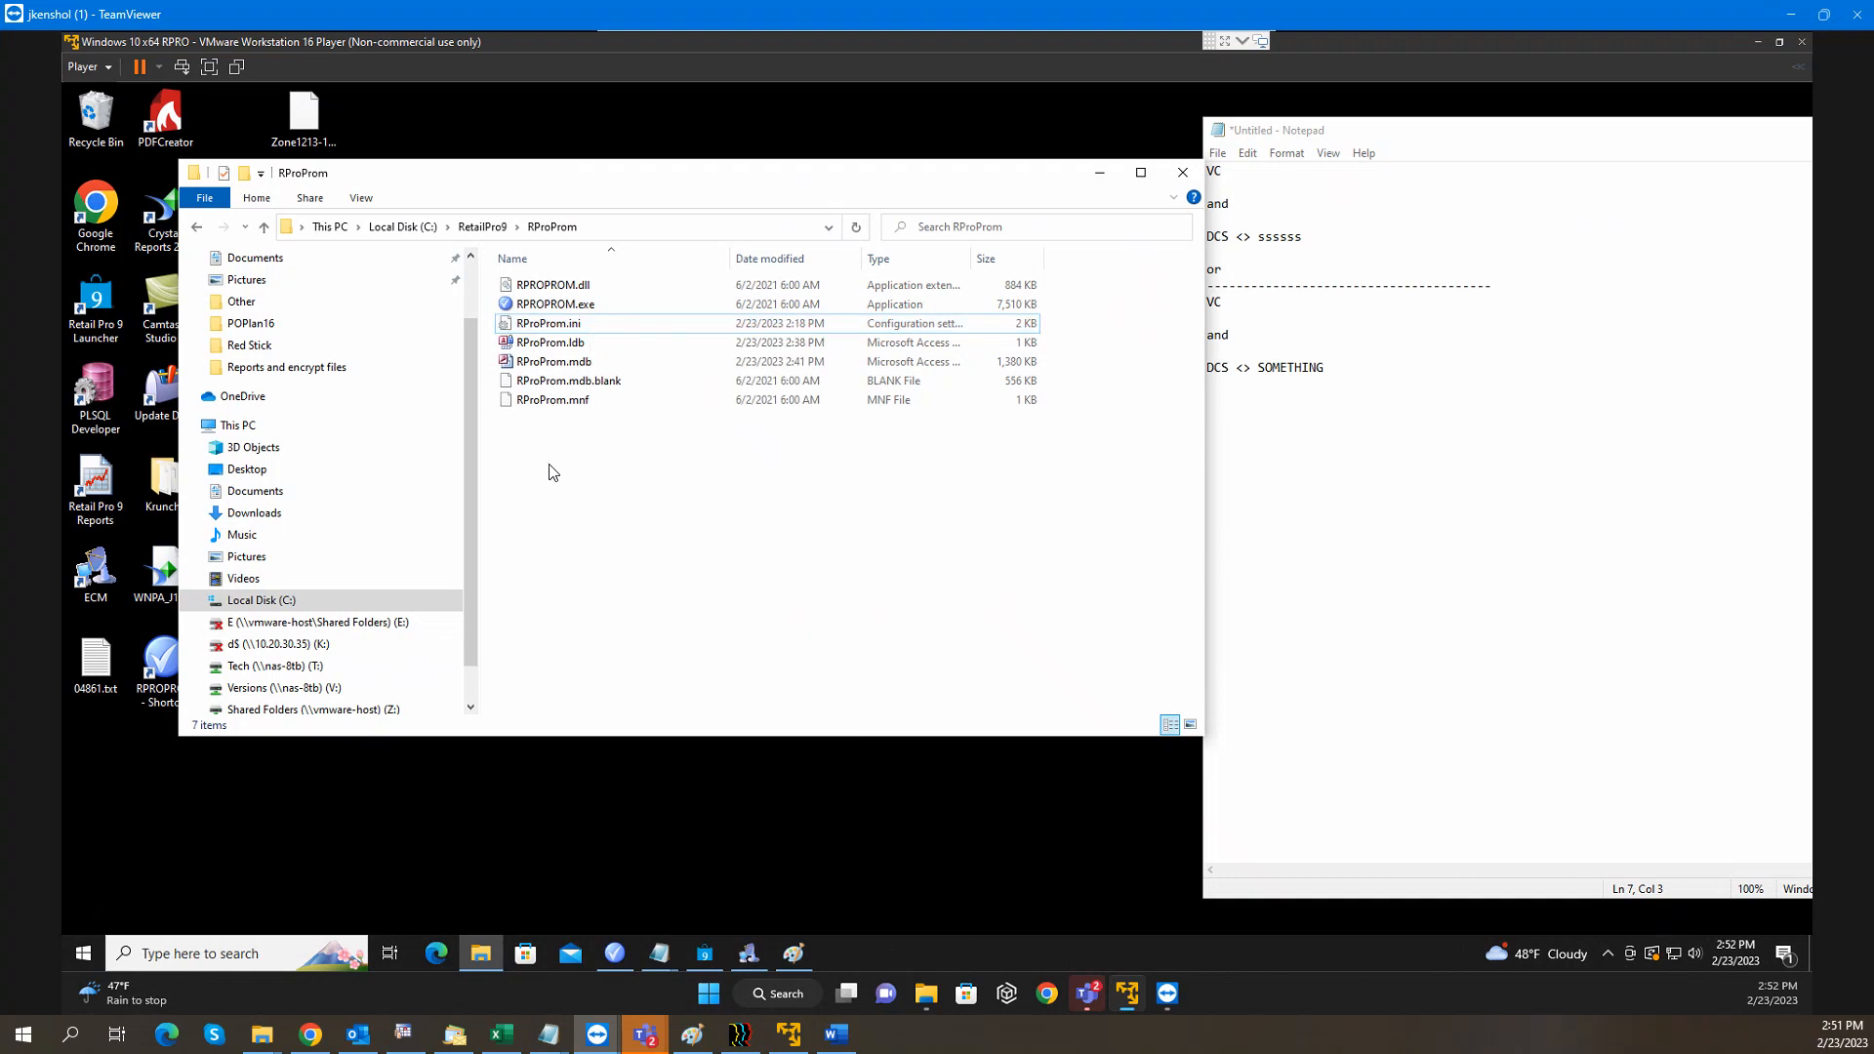
left_click(631, 324)
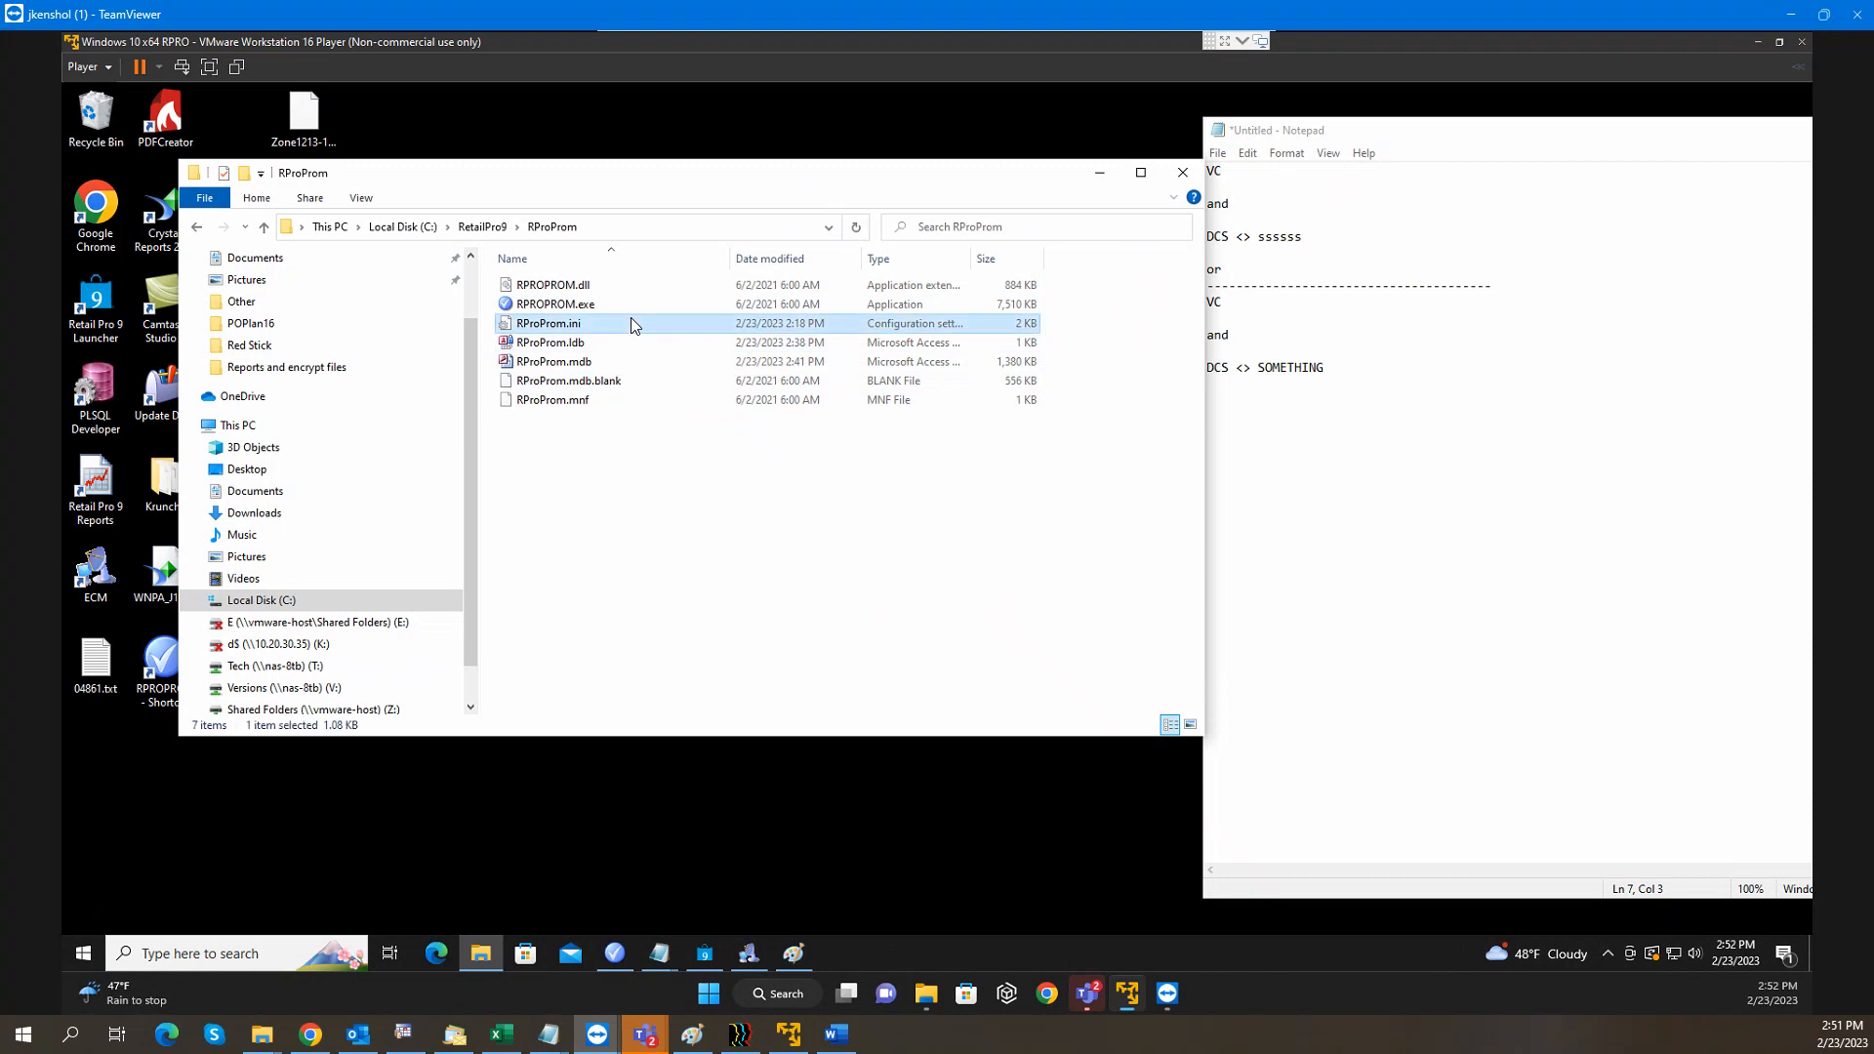
double_click(631, 324)
left_click_drag(1626, 130, 731, 136)
scroll(663, 467, "down", 5)
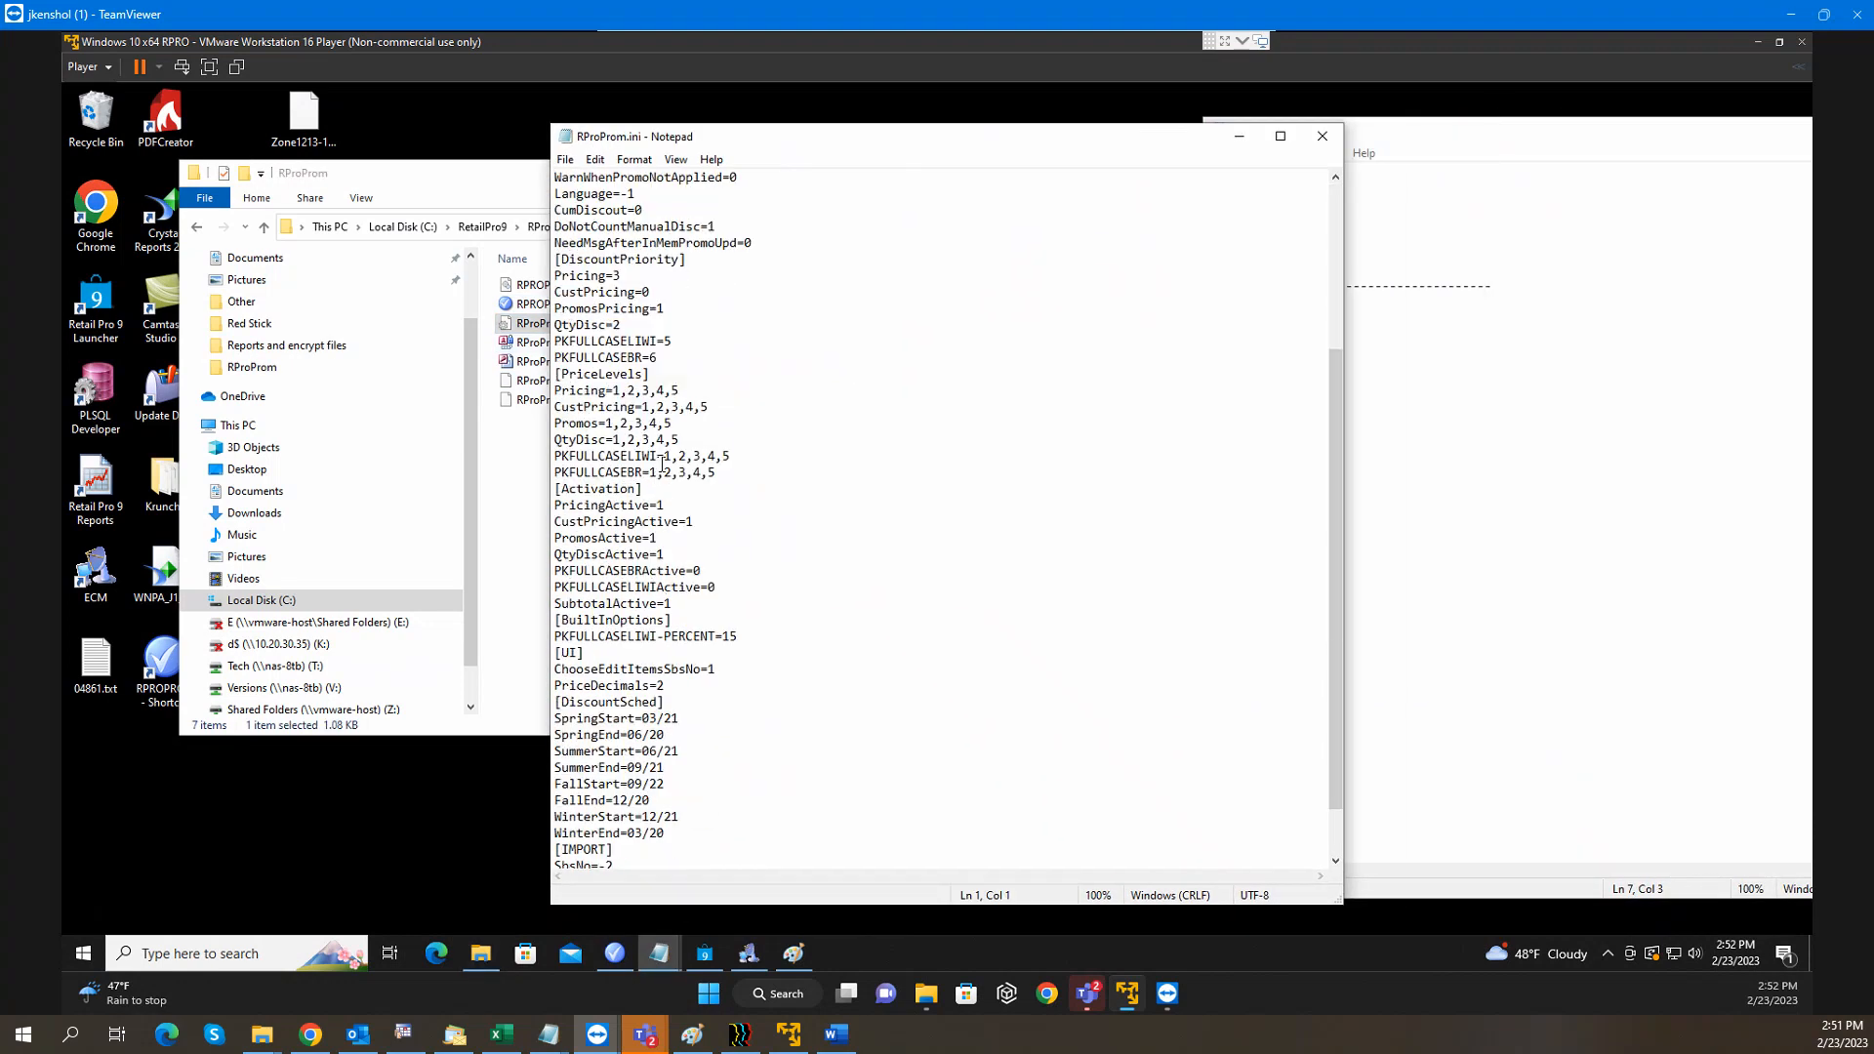
scroll(663, 467, "down", 2)
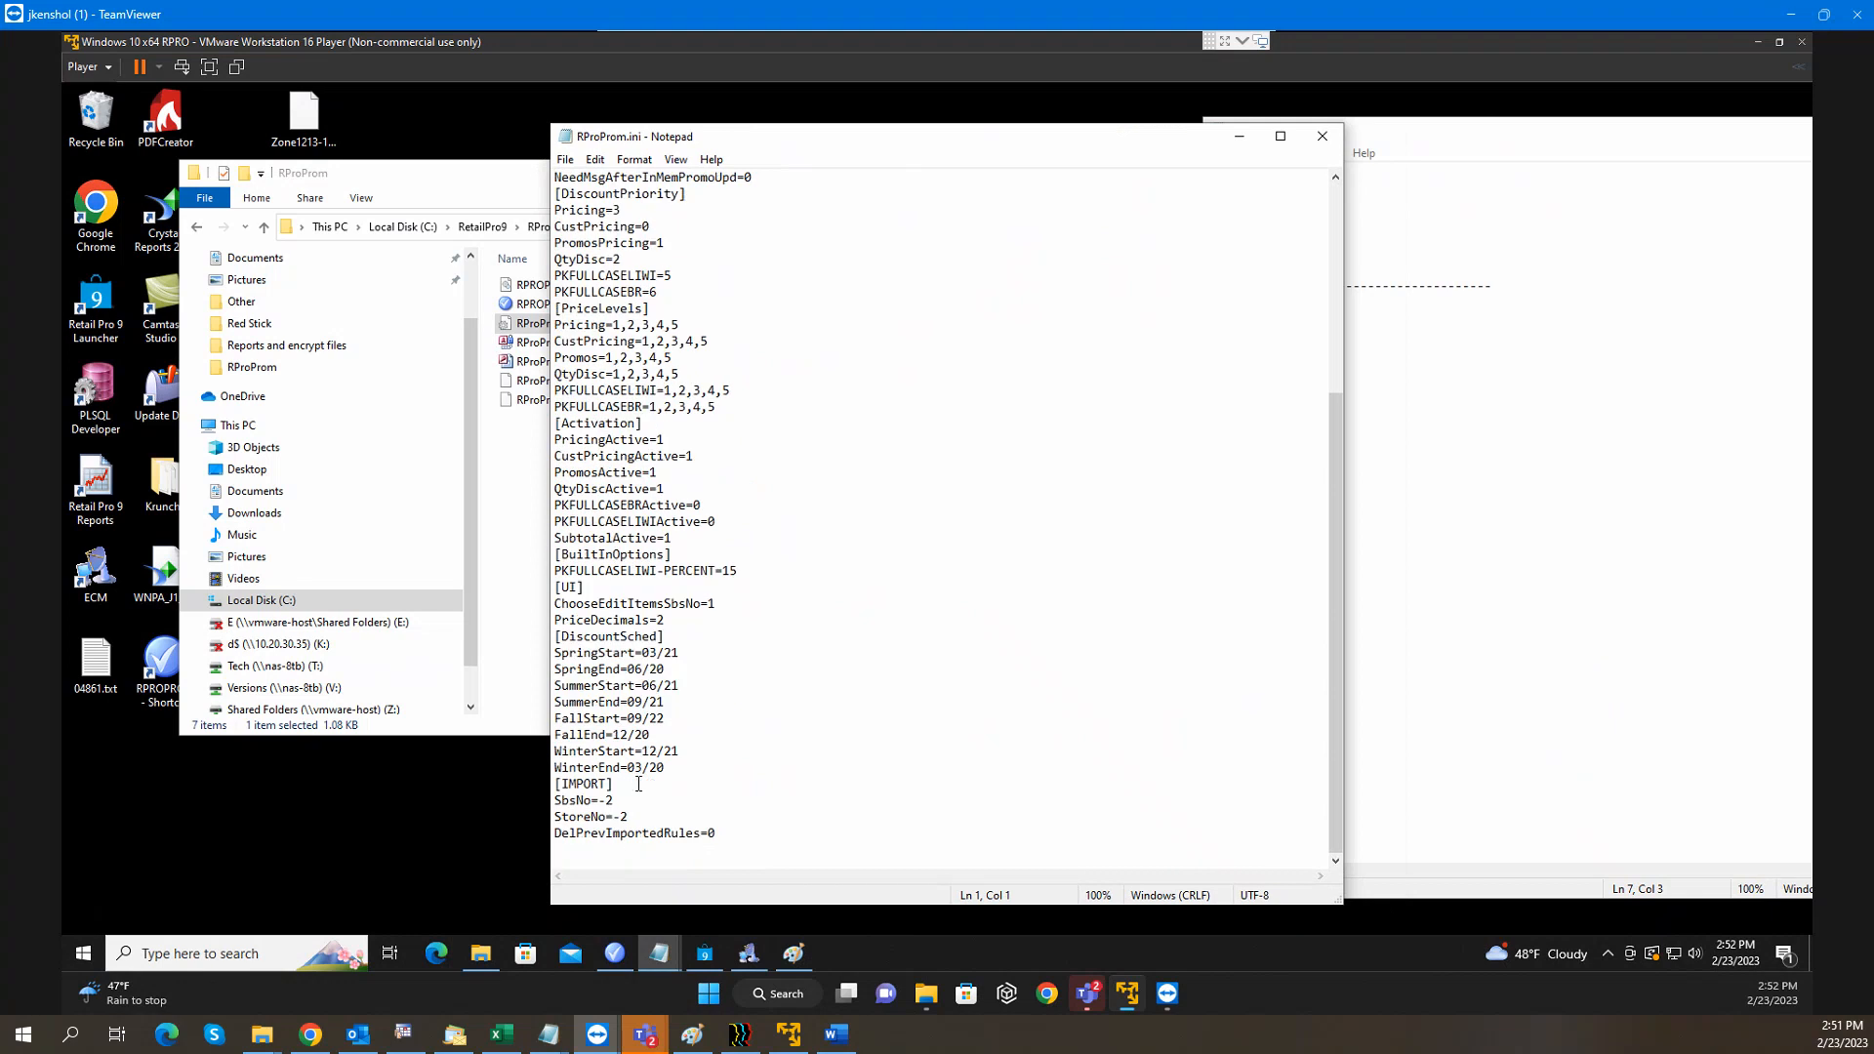
scroll(669, 701, "up", 6)
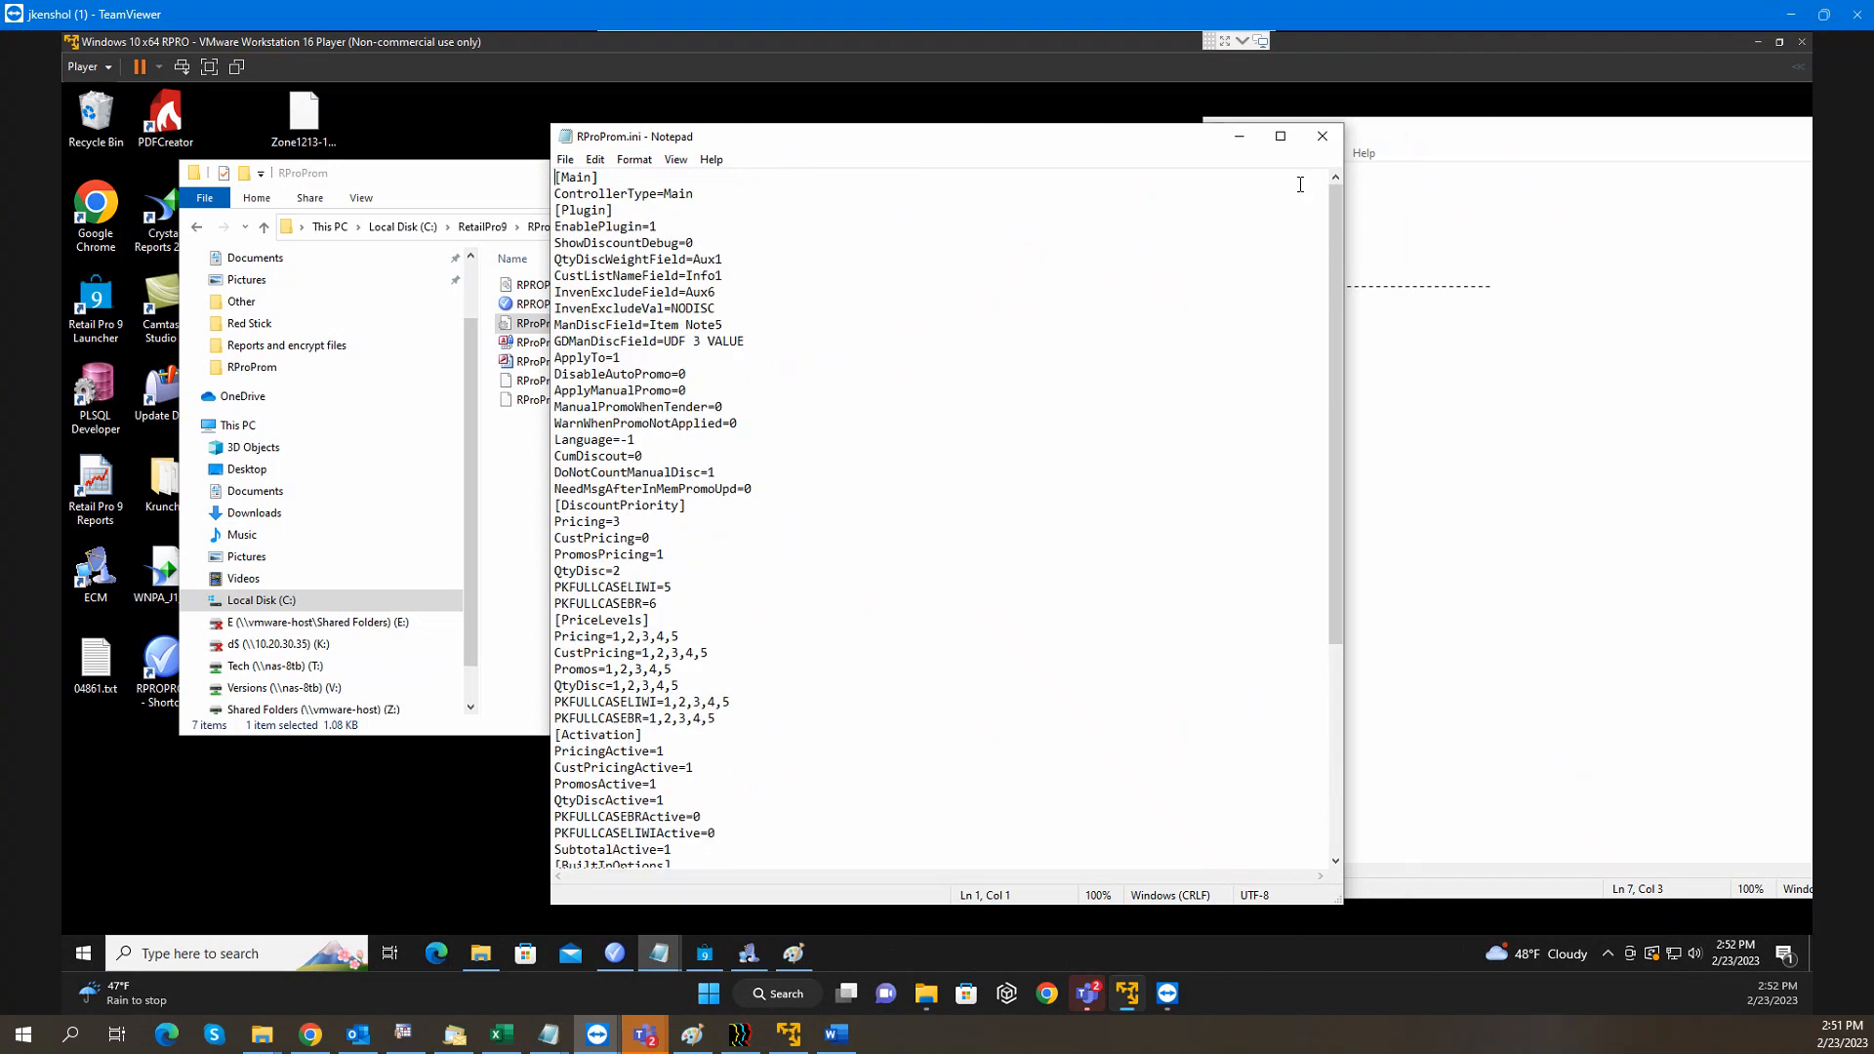
left_click(1322, 136)
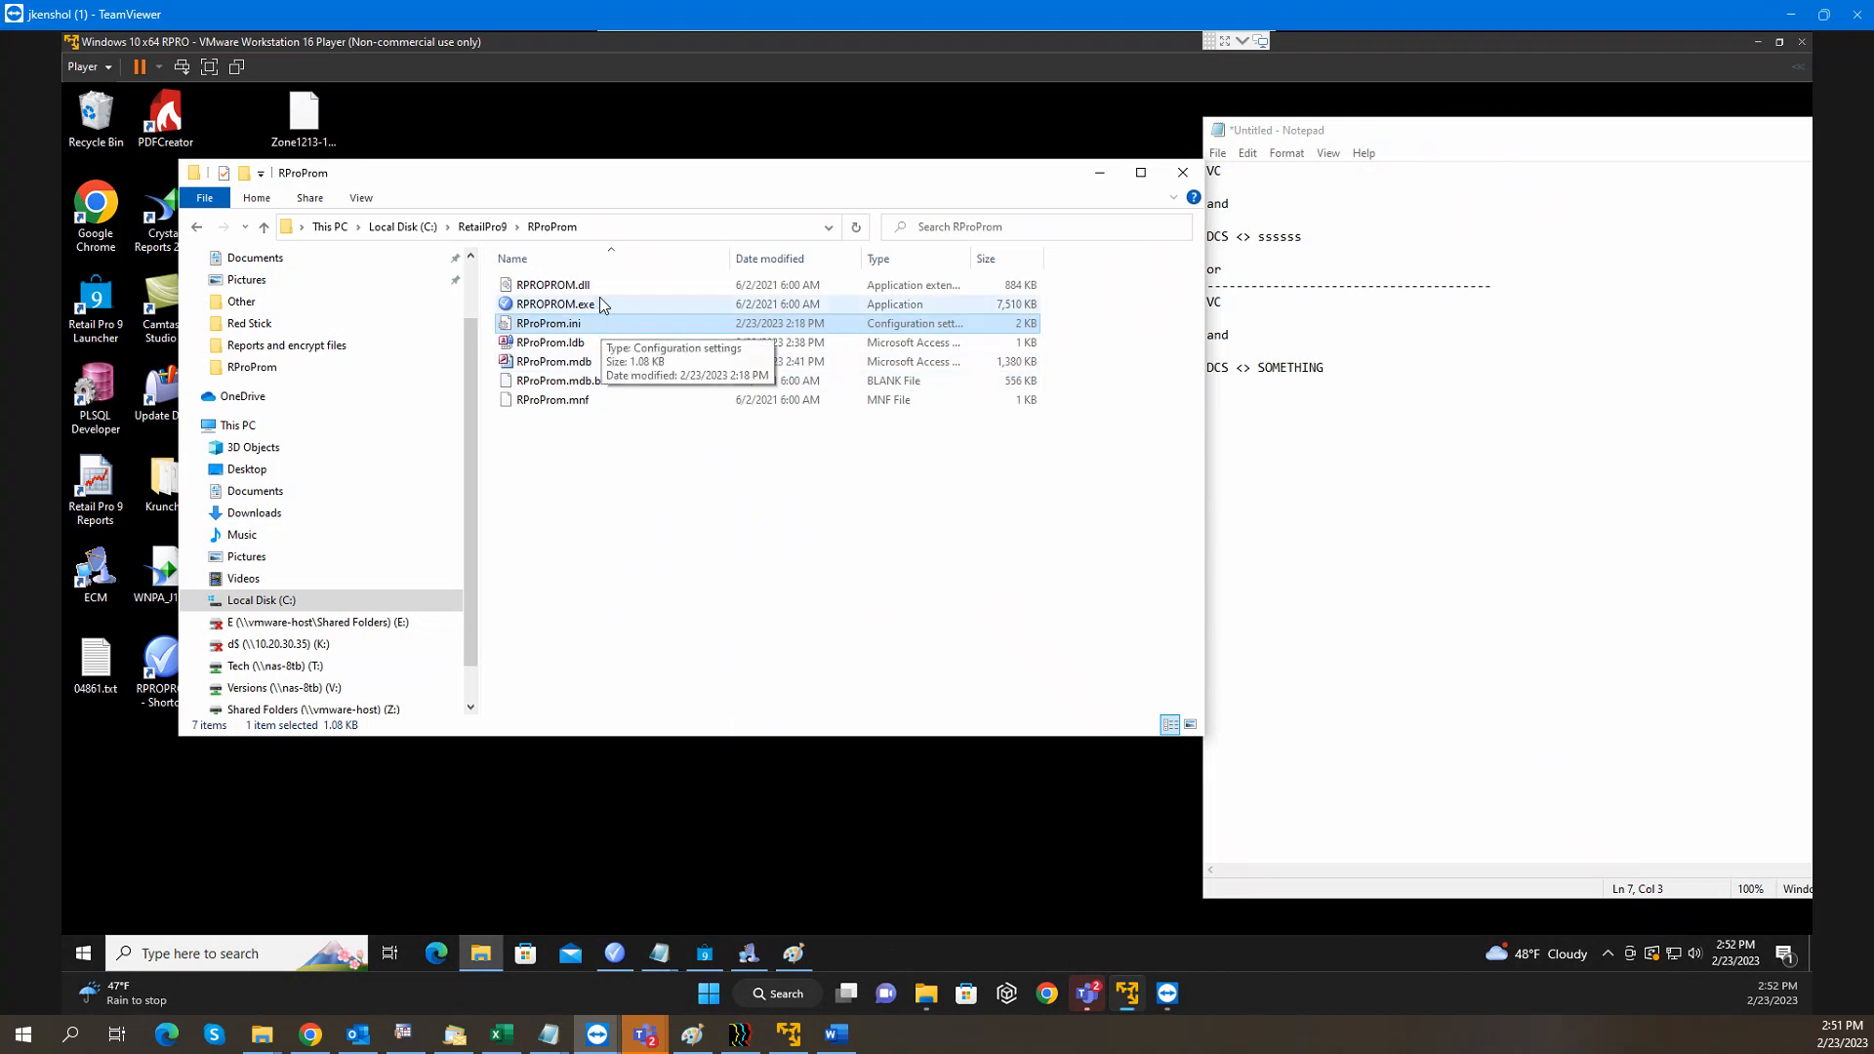
left_click(600, 287)
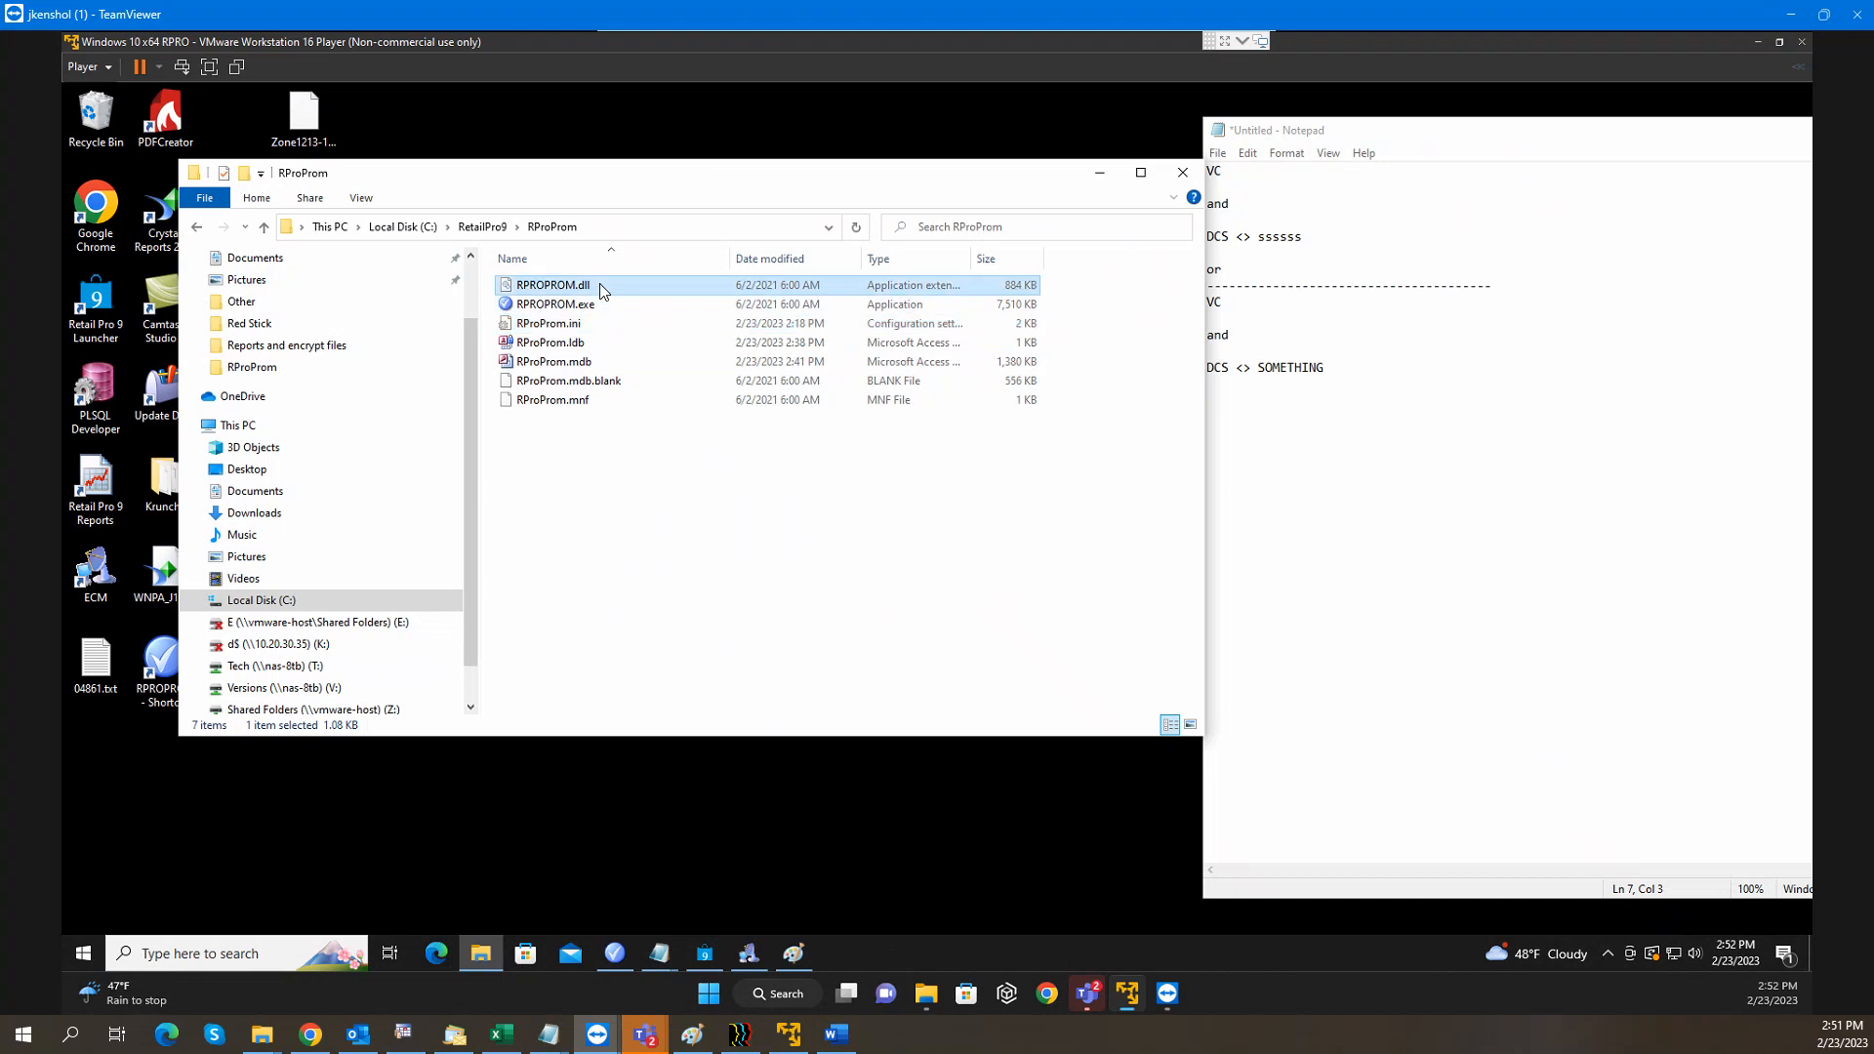
left_click(599, 397)
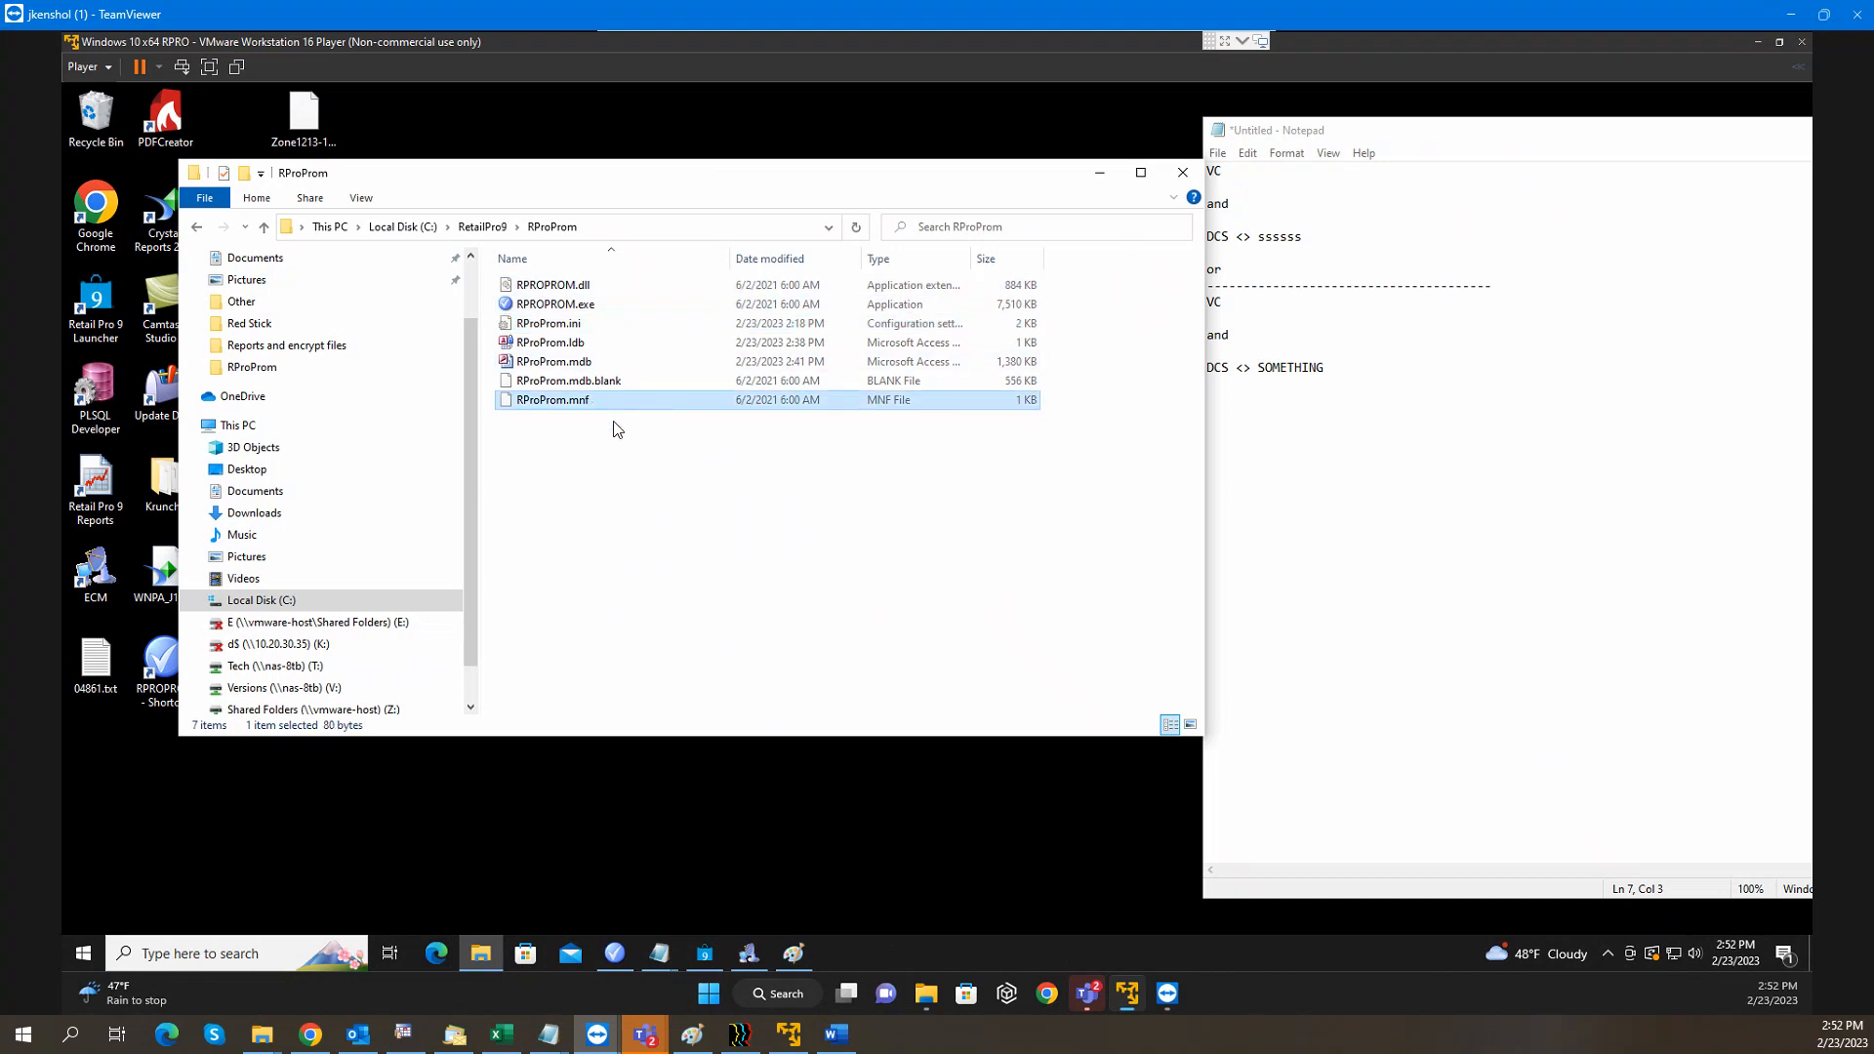